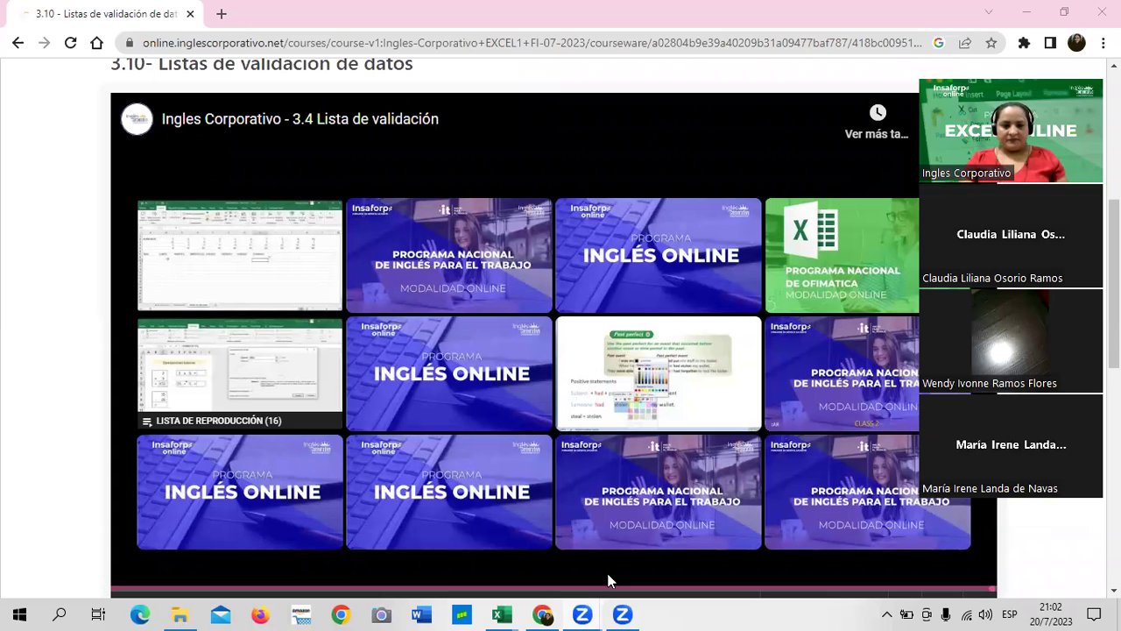
Bring the 'Validación con formato personalizado' workbook to the front from the taskbar preview
mouse_move(501, 614)
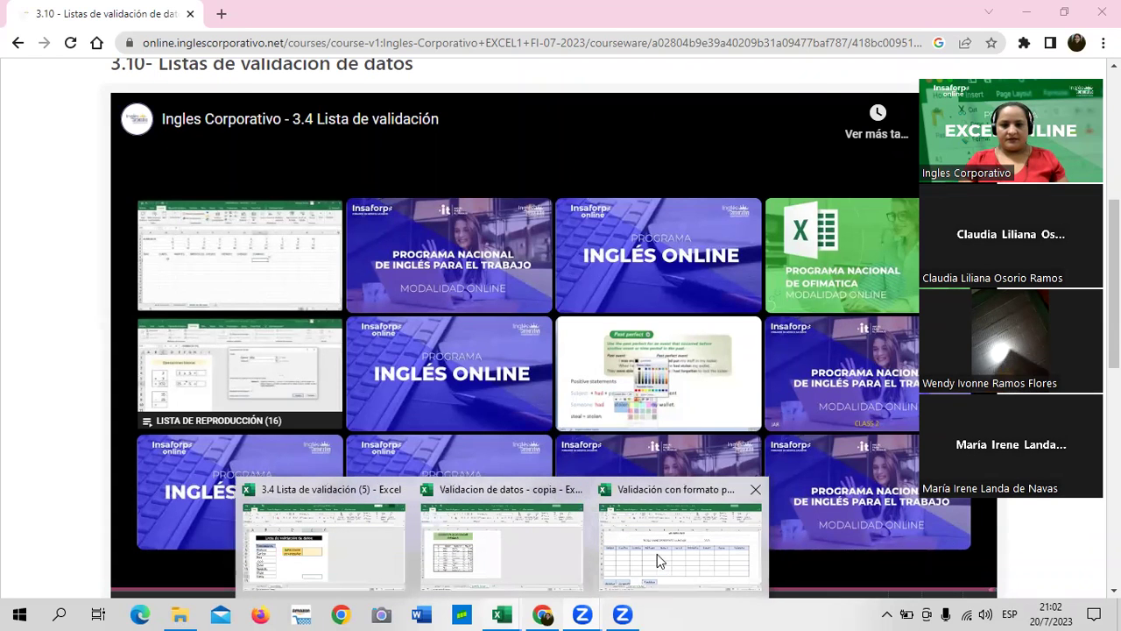
click(657, 553)
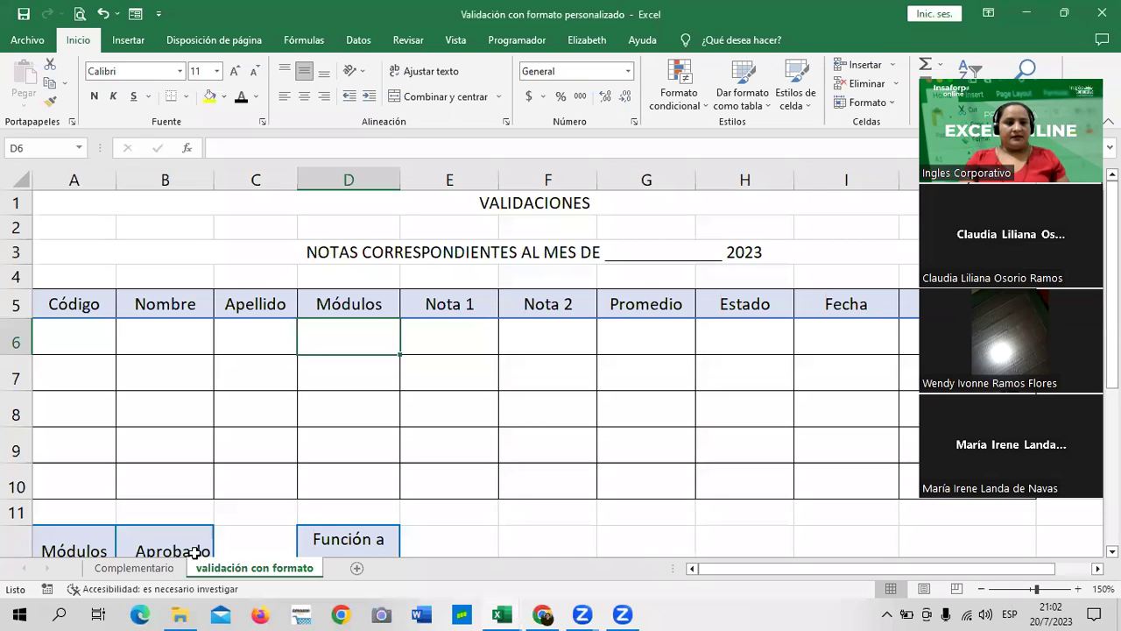
click(131, 569)
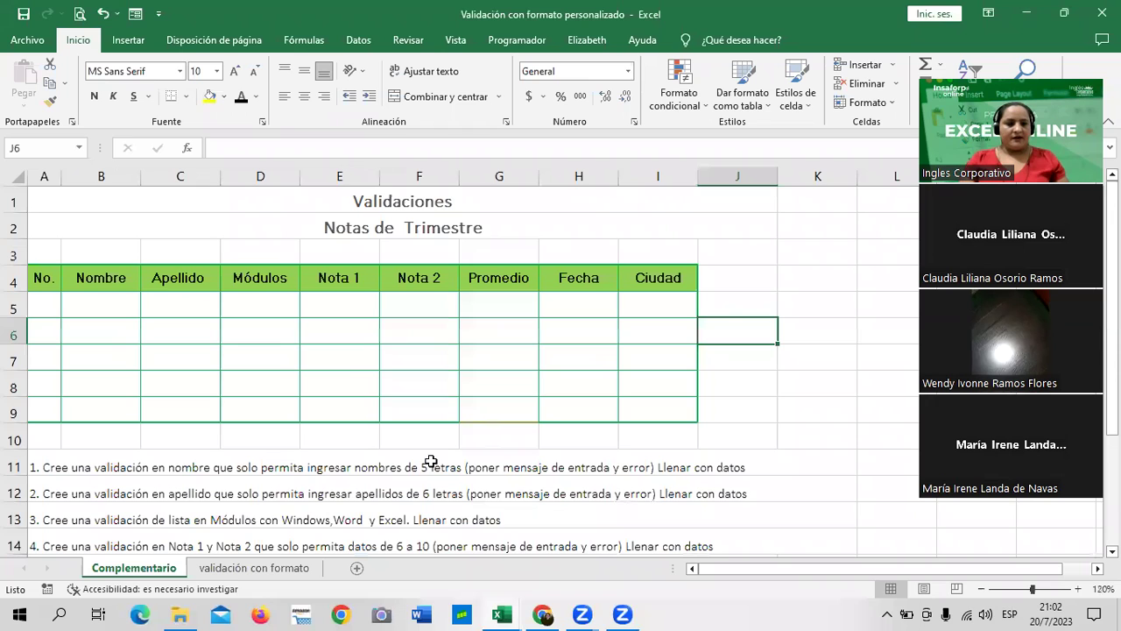
click(254, 569)
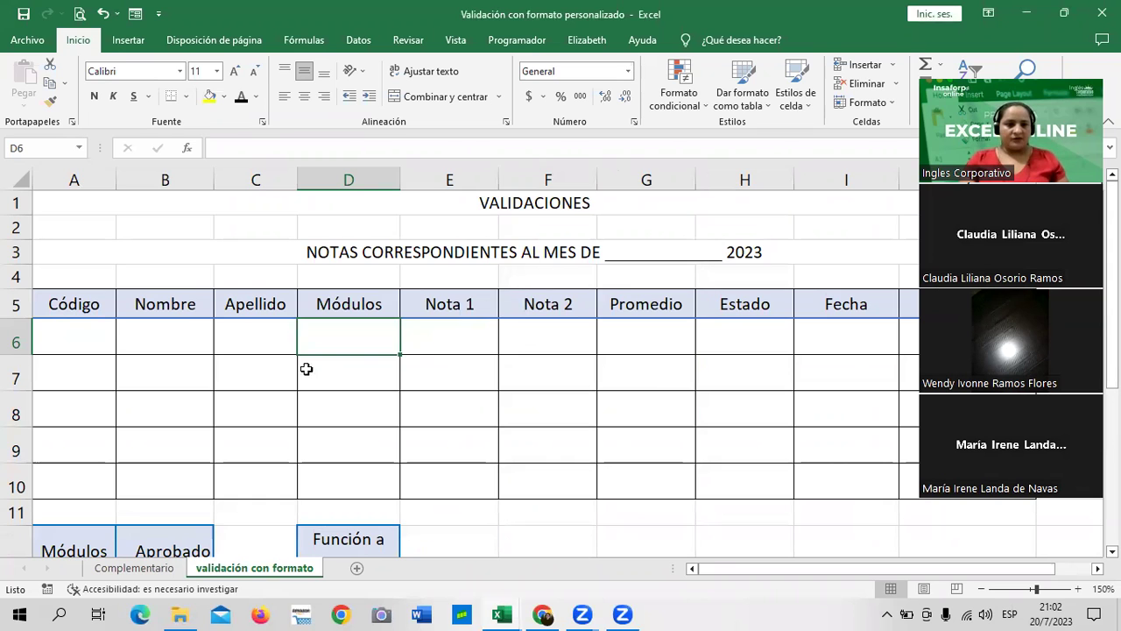
scroll(256, 413, down, 2)
scroll(256, 412, down, 3)
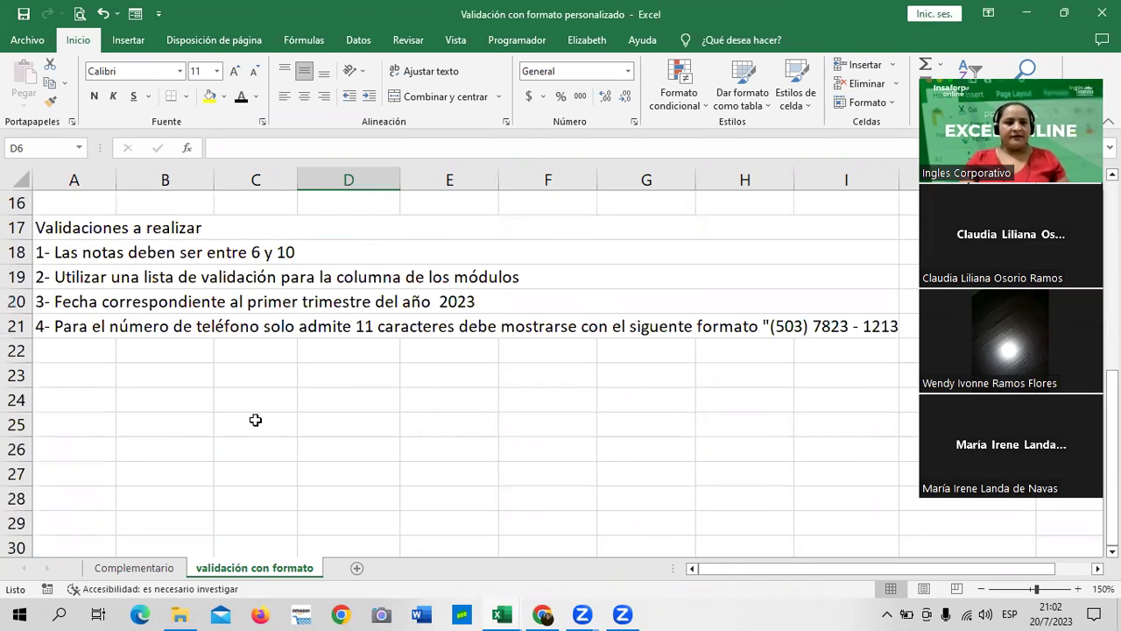
scroll(222, 407, up, 3)
scroll(222, 412, up, 2)
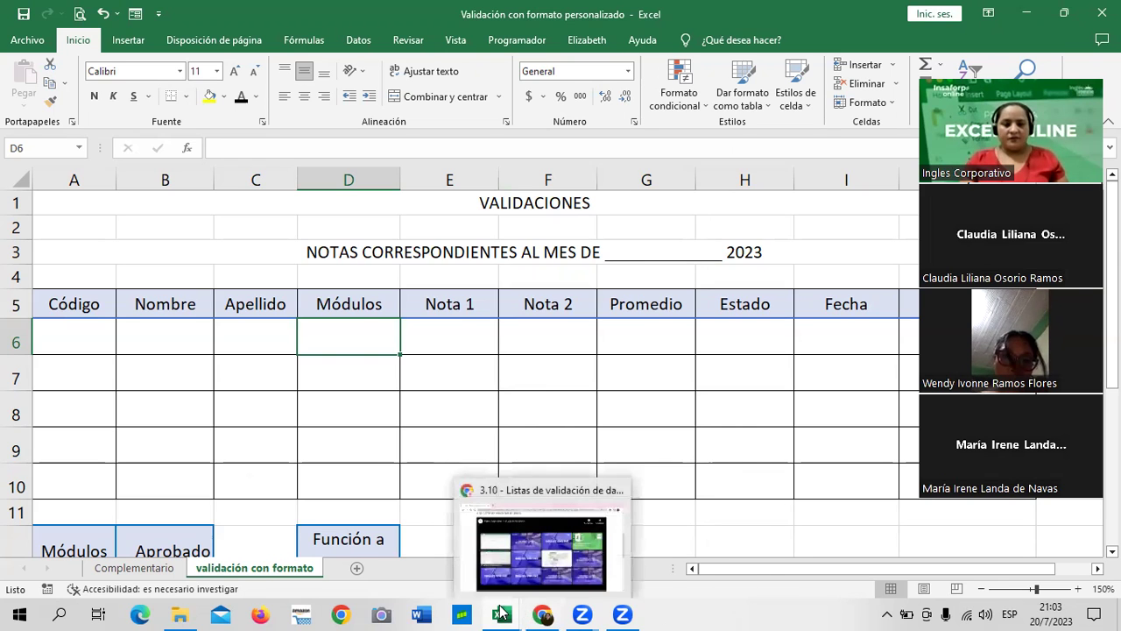
Switch to the '3.4 Lista de validación (5)' workbook and look over sheets VALIDACIÓN 1 and VALIDACIÓN 2
mouse_move(501, 613)
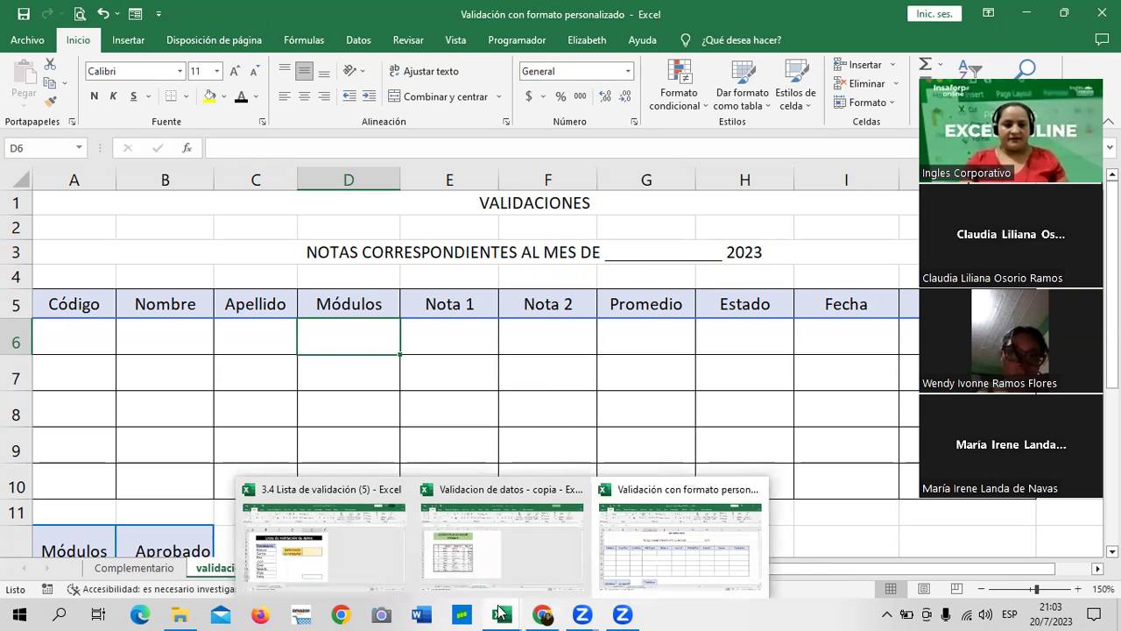
key(ctrl+Tab)
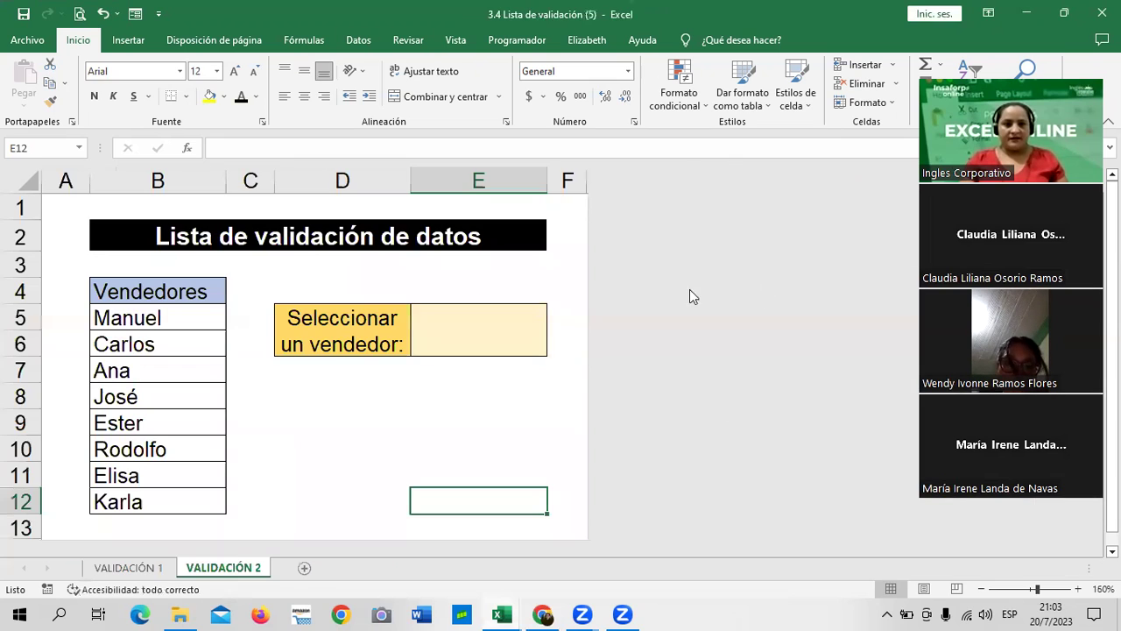
click(150, 569)
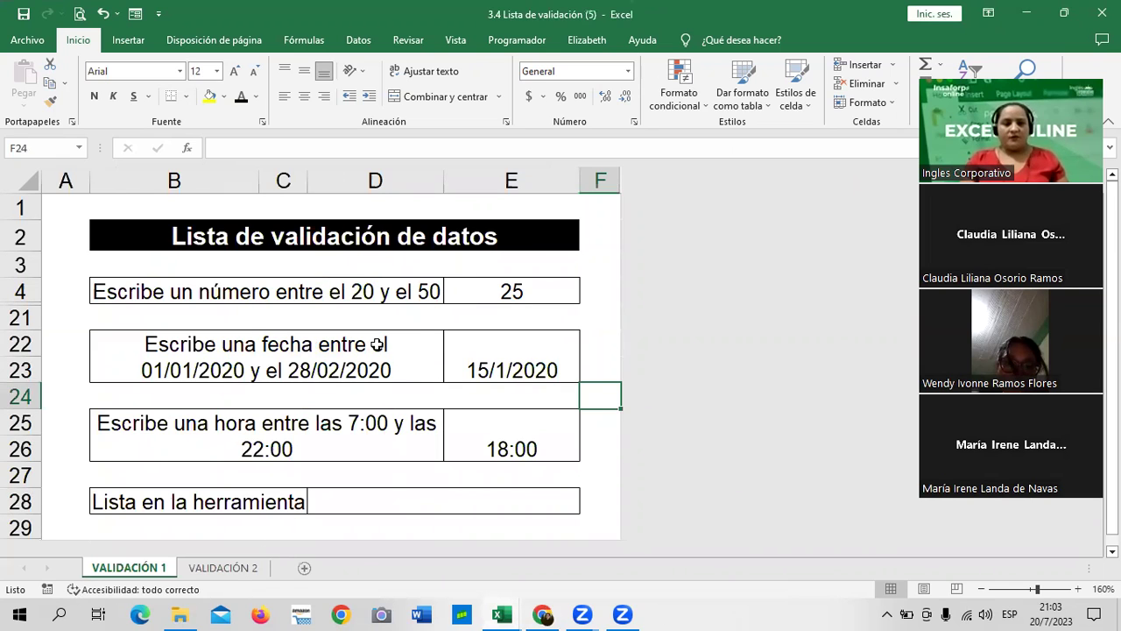
click(222, 569)
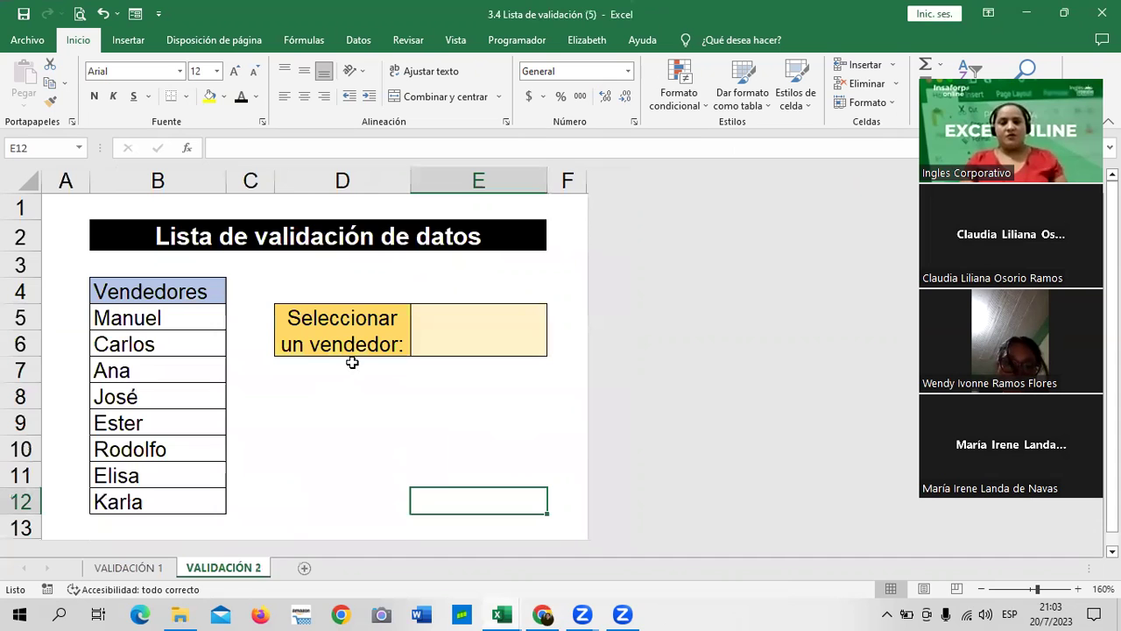
Return to the course page and open lesson 3.9 Objetivo de la lección
mouse_move(545, 613)
click(556, 564)
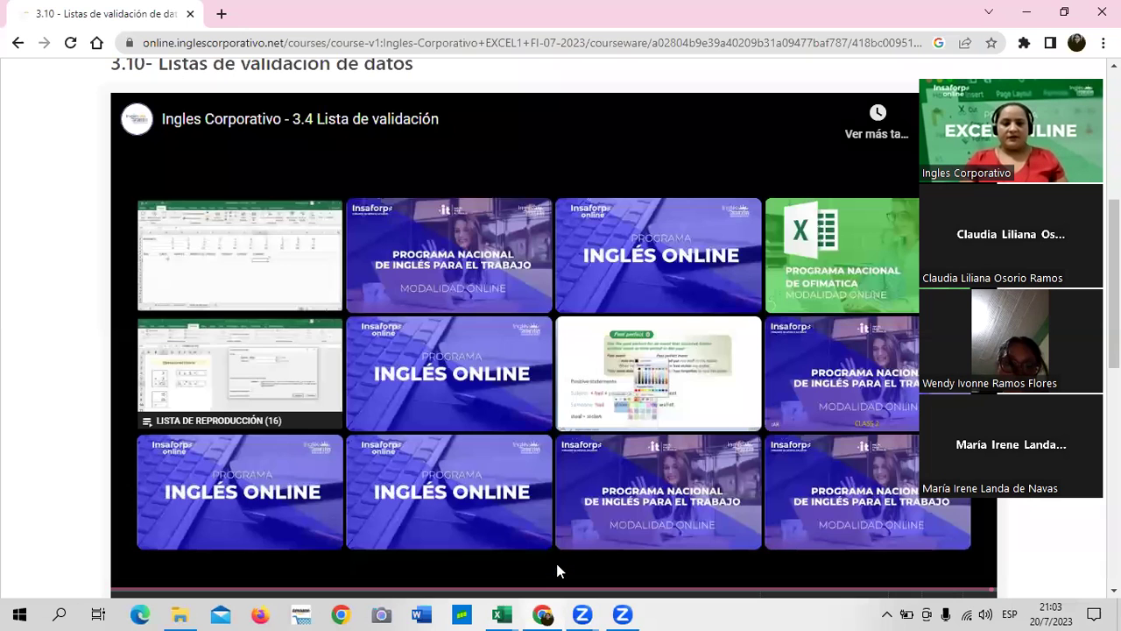
scroll(531, 419, up, 3)
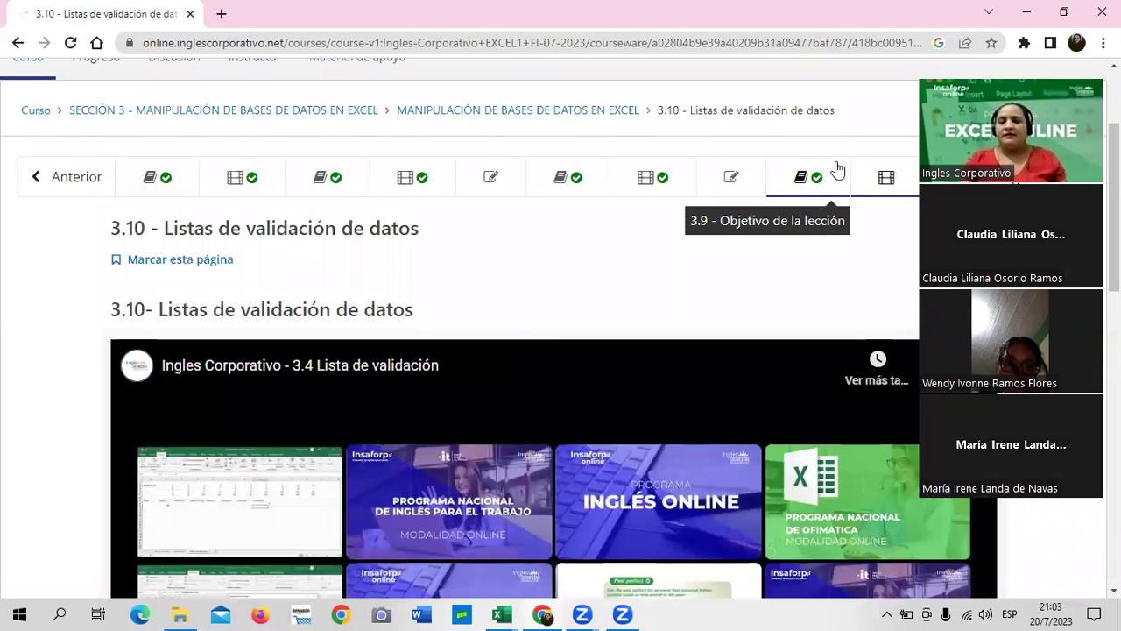
click(837, 169)
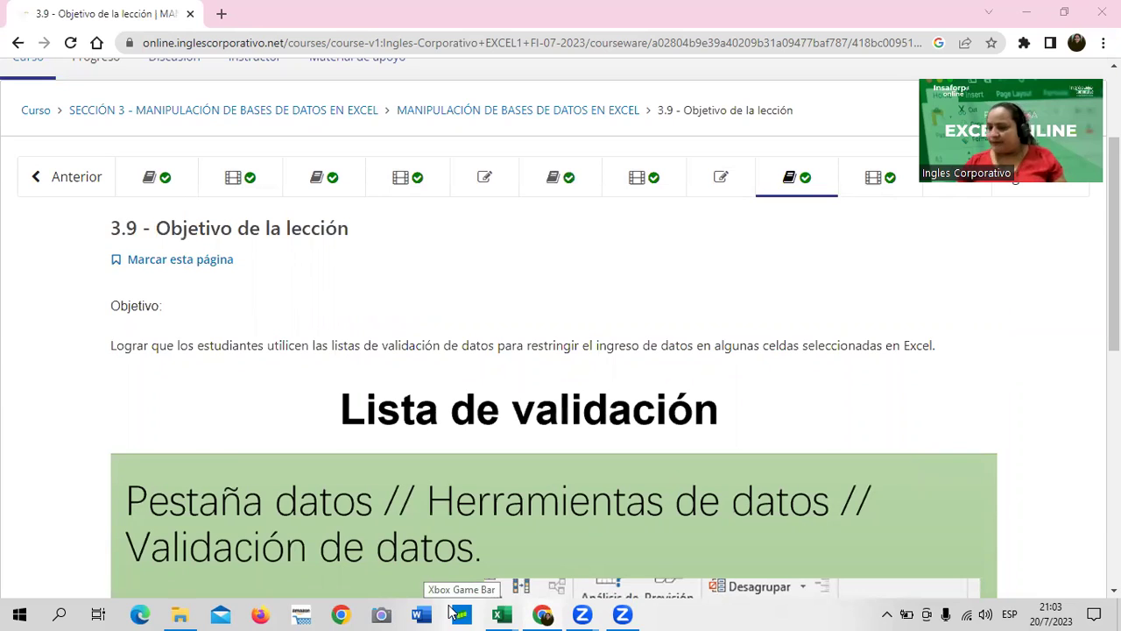
Read through the lesson 3.9 slide, then return to the 'Validación con formato personalizado' workbook
mouse_move(180, 614)
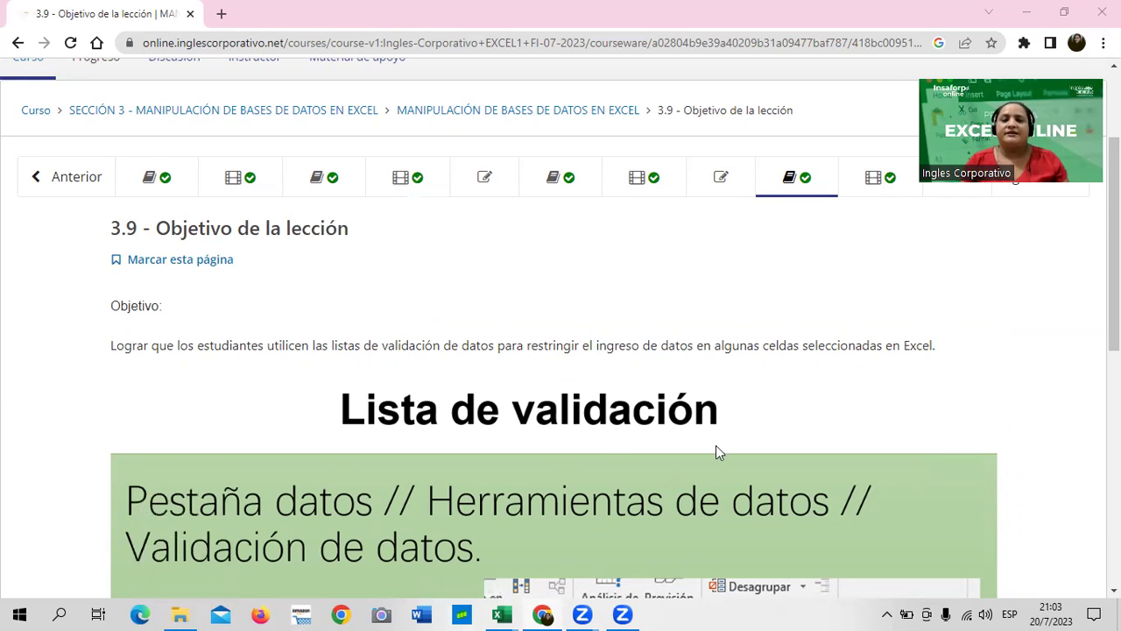
click(584, 245)
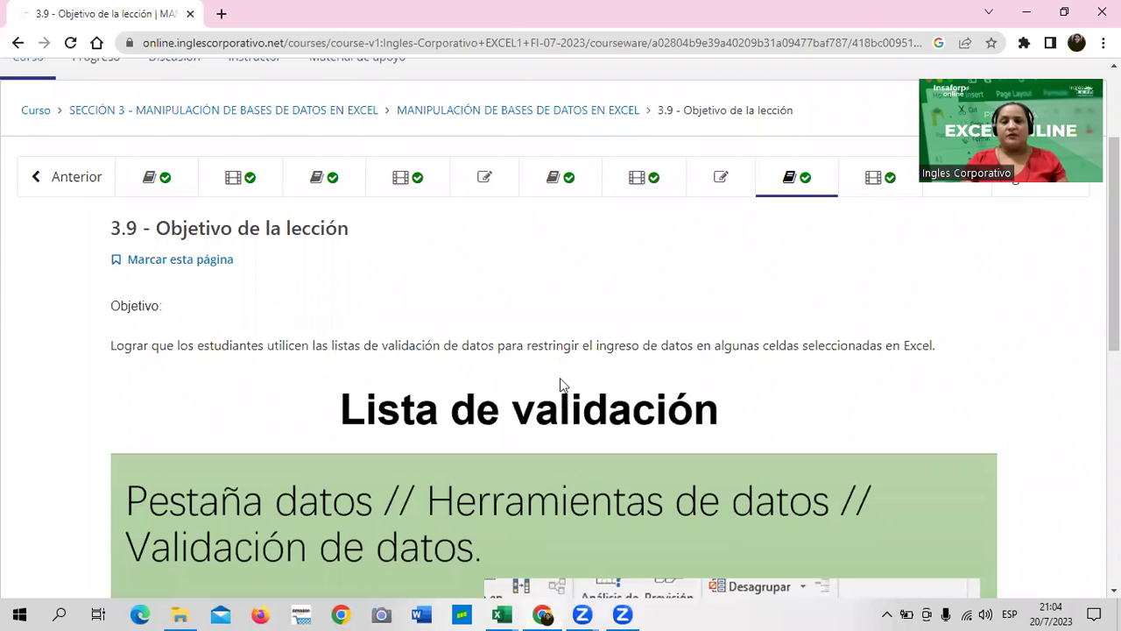
scroll(511, 319, down, 4)
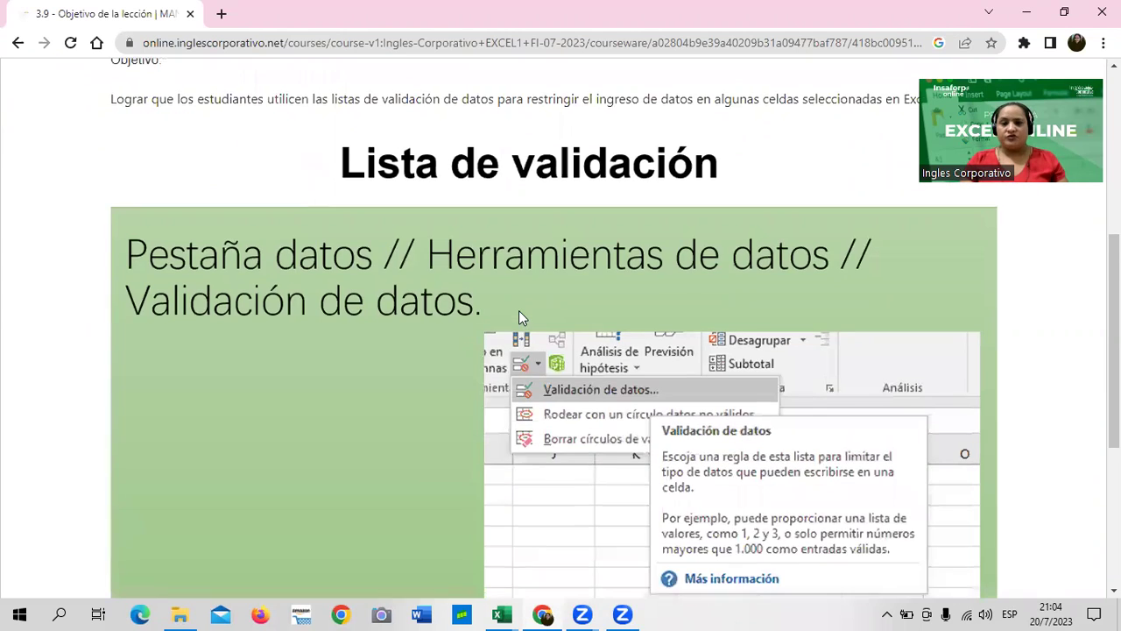
scroll(518, 314, up, 1)
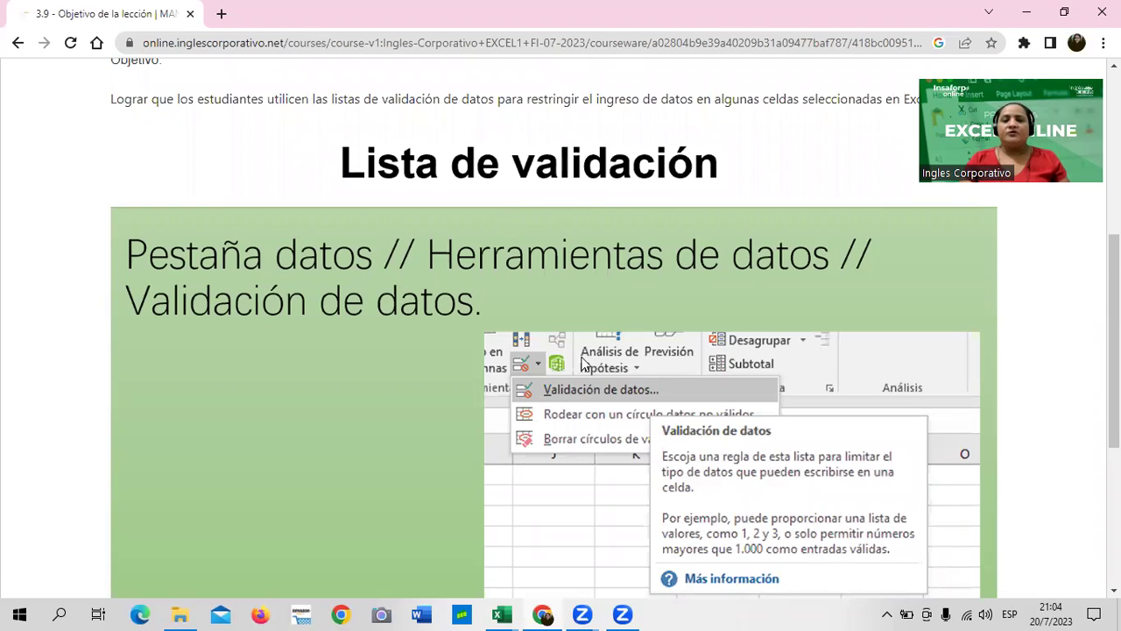
scroll(578, 333, down, 1)
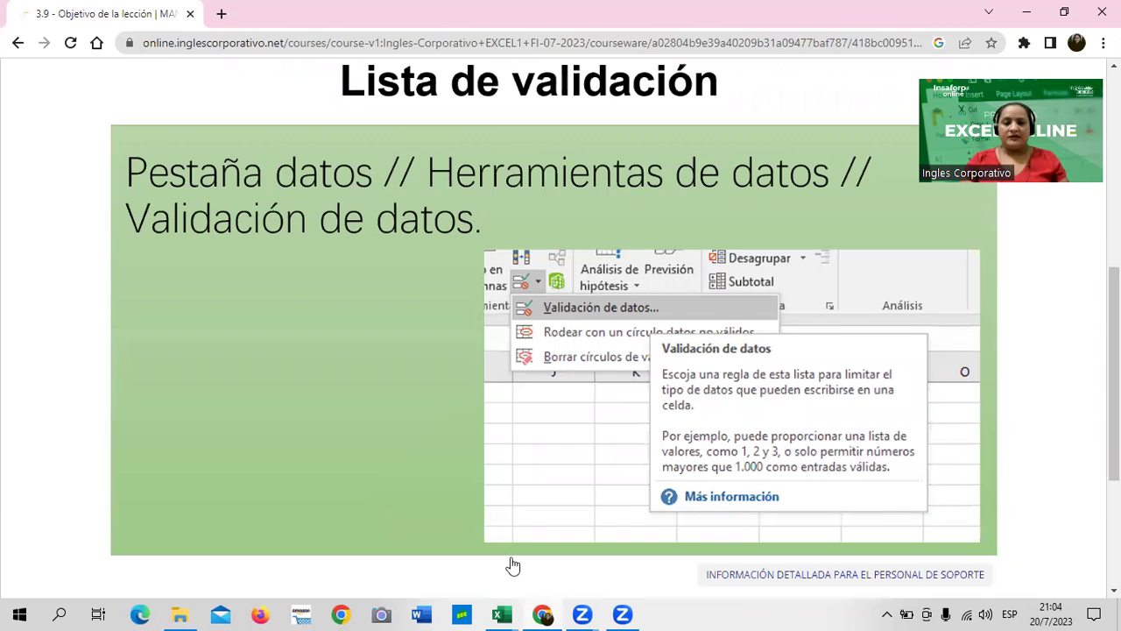
scroll(508, 569, down, 1)
mouse_move(501, 613)
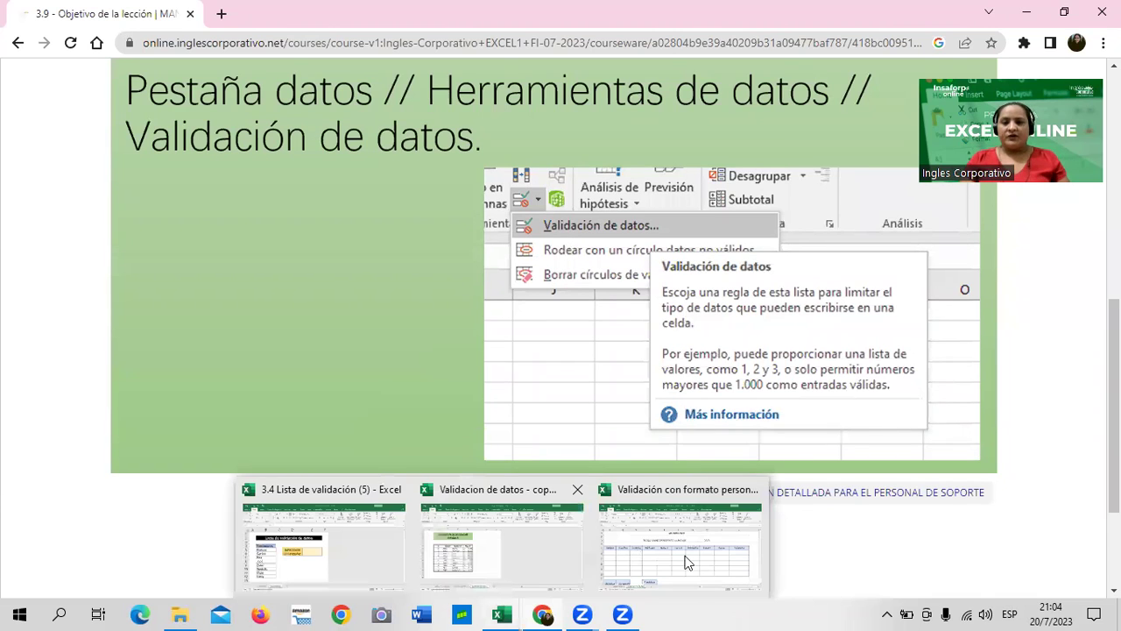
click(688, 552)
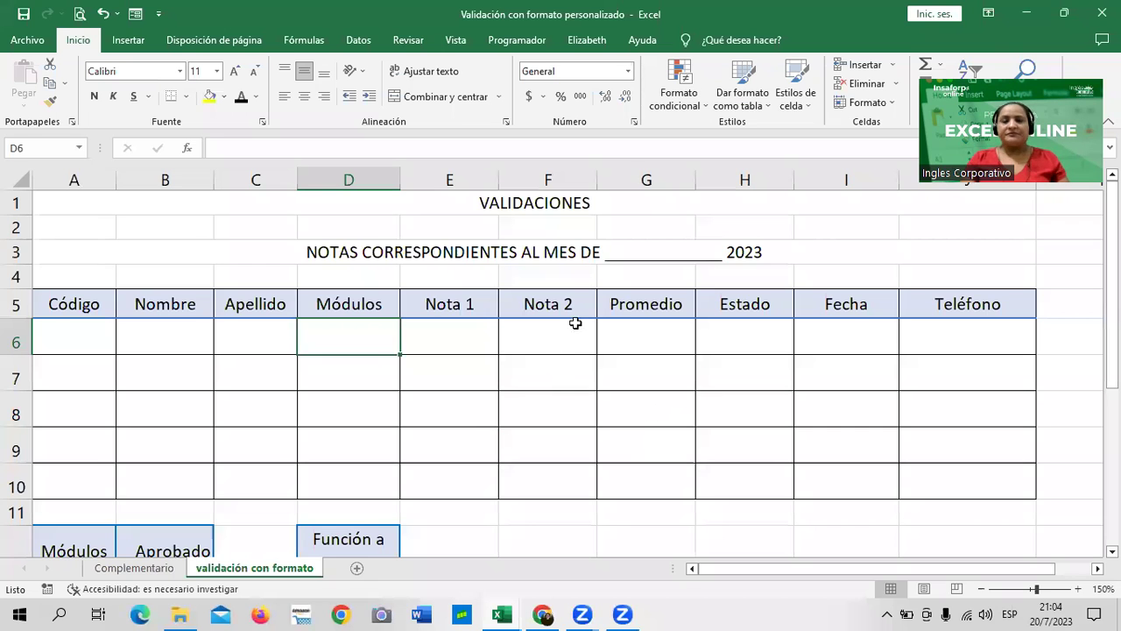
Open Validación de datos from the Datos tab for cell D6 and shift the dialog left
click(359, 40)
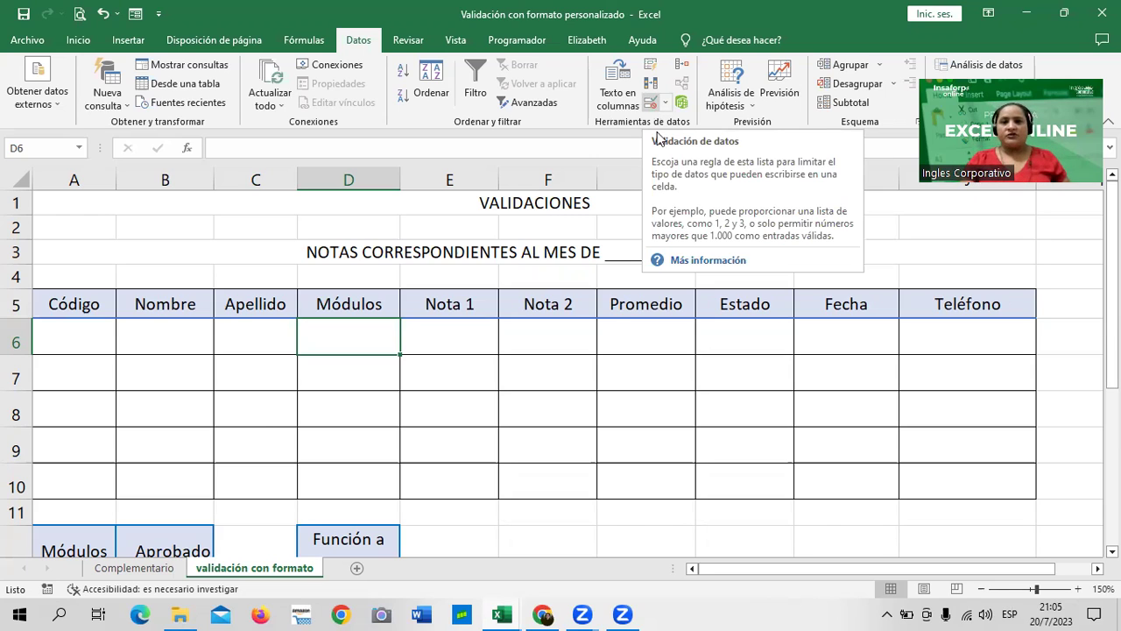
click(649, 102)
drag(693, 157, 646, 159)
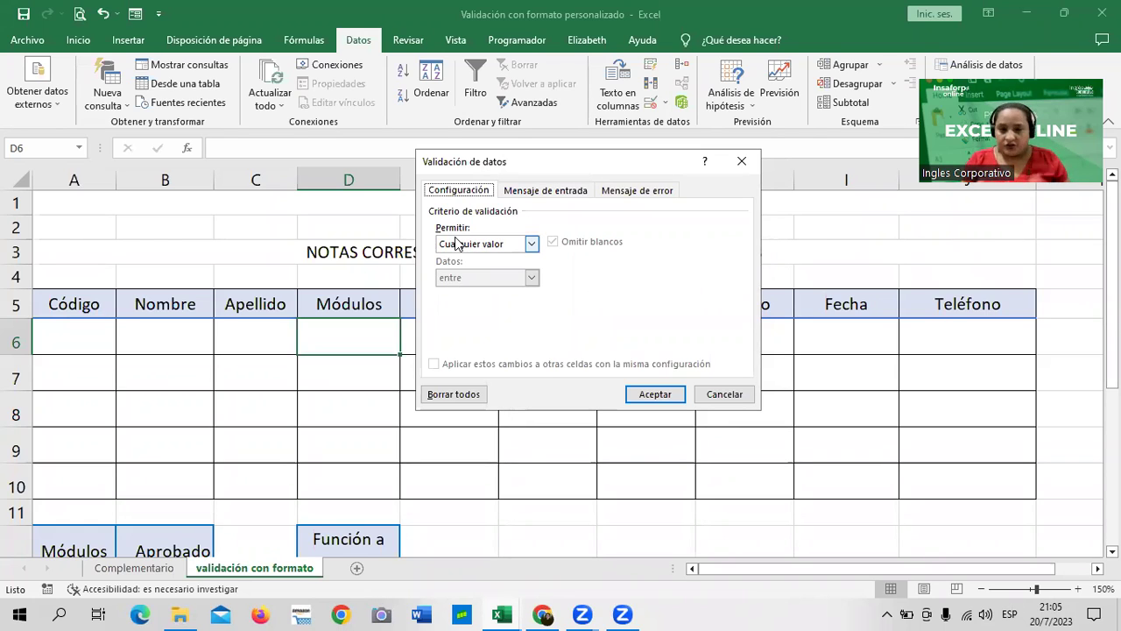
Try the Permitir types (whole number, list, date, text length, custom), then reset to Cualquier valor
click(531, 245)
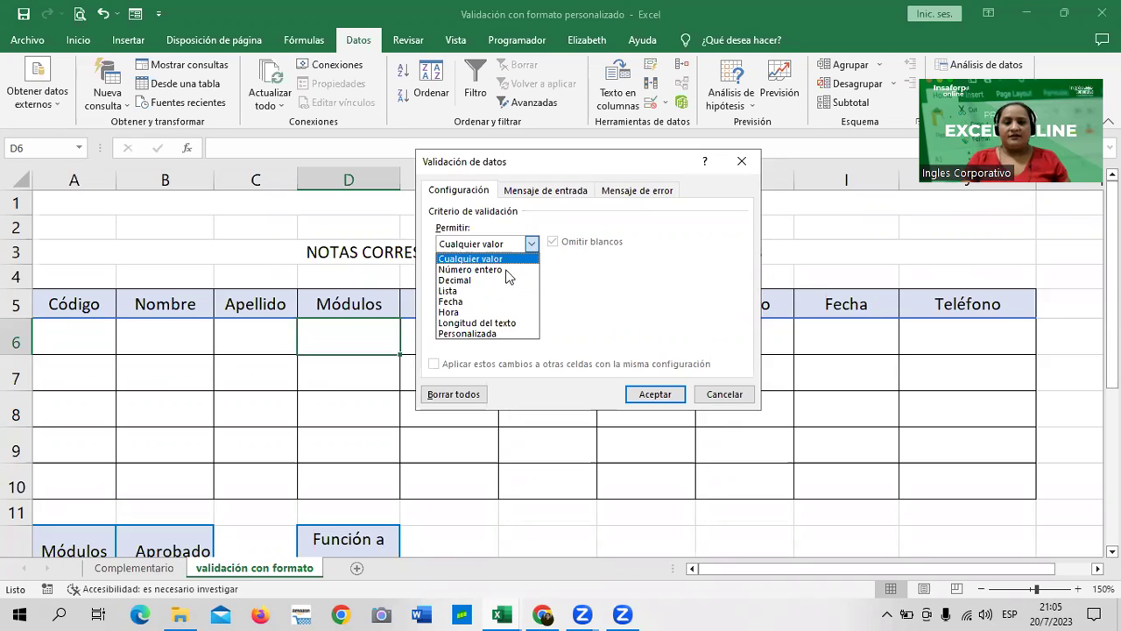
click(470, 269)
click(531, 245)
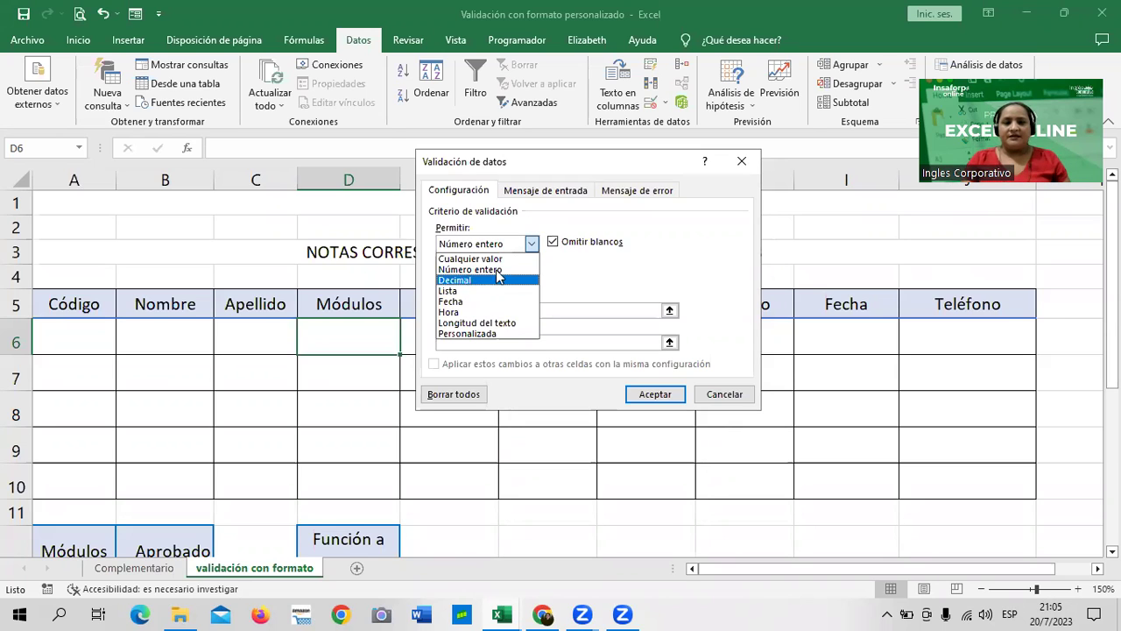
click(477, 290)
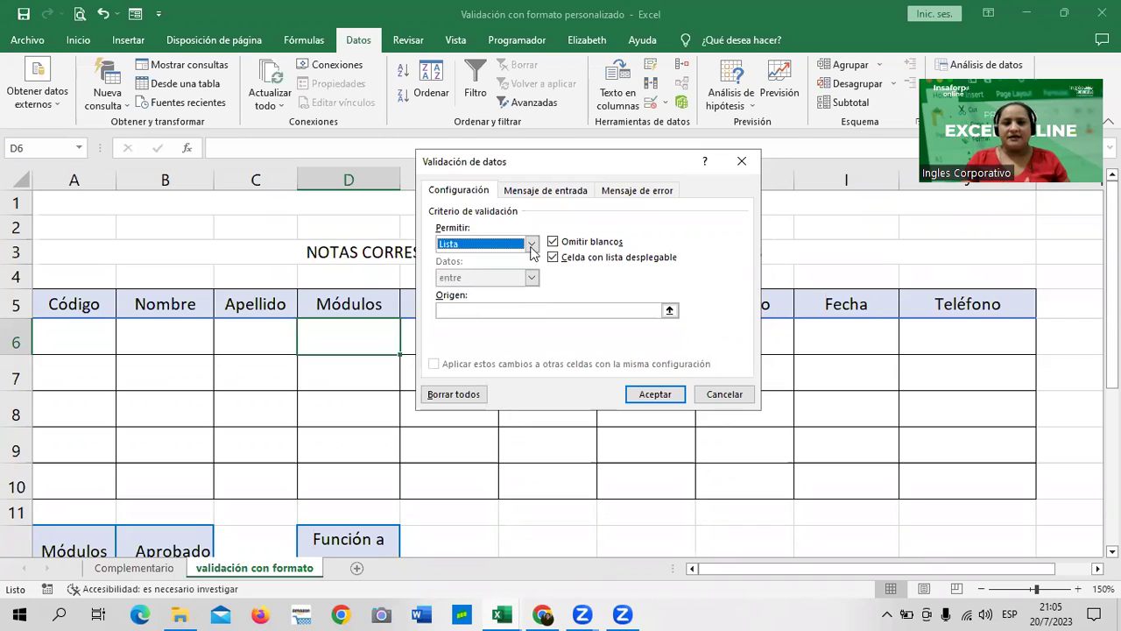
click(531, 245)
click(490, 301)
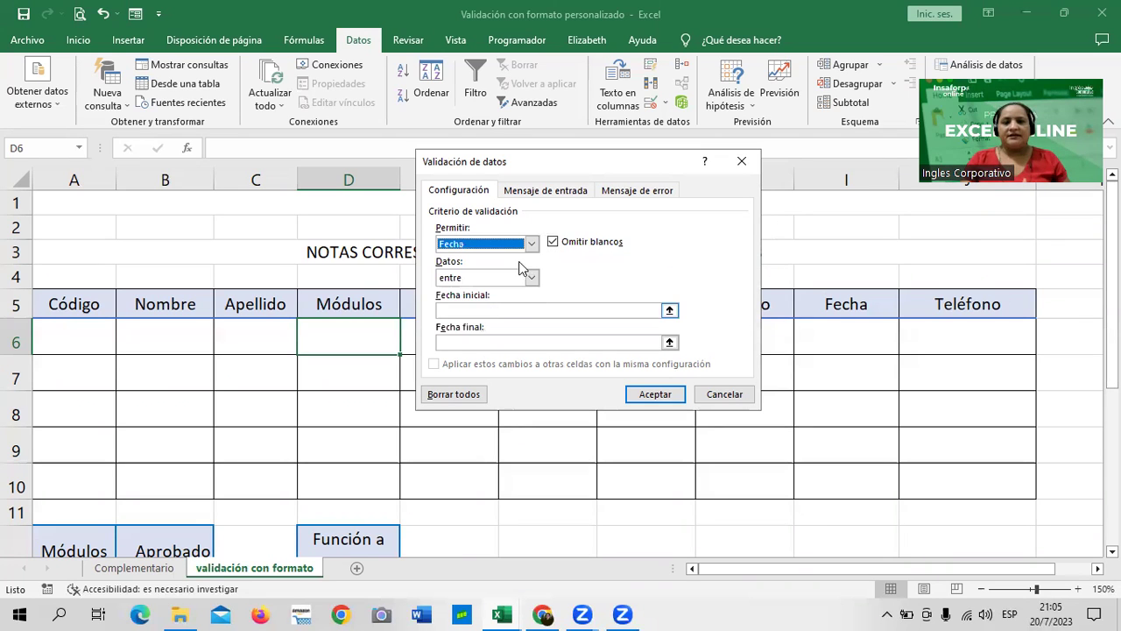
click(530, 243)
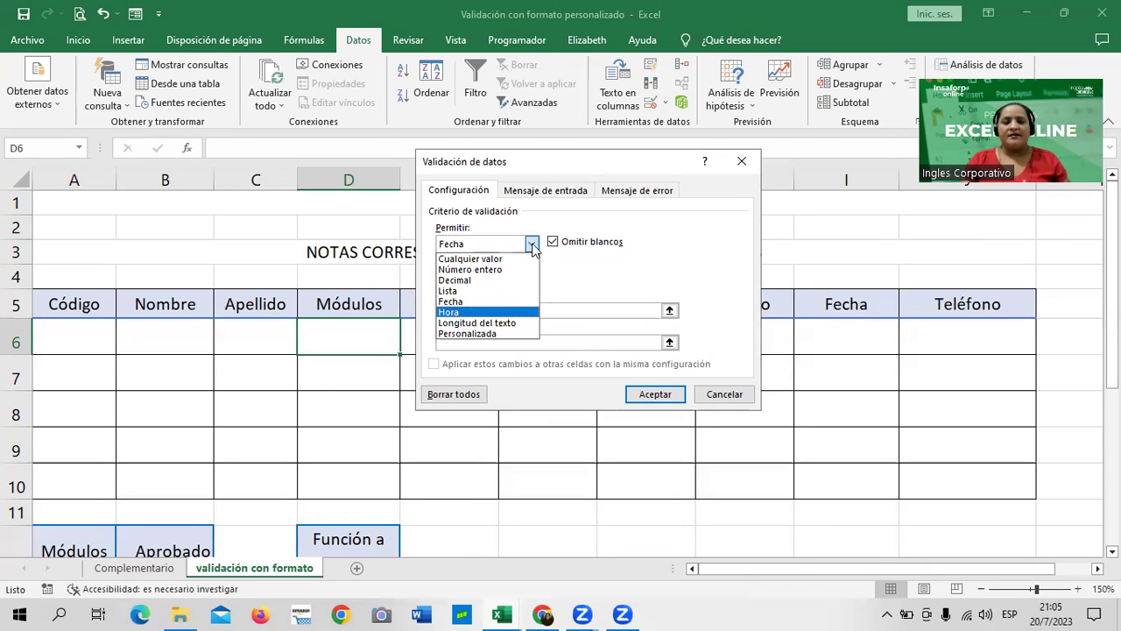
click(484, 323)
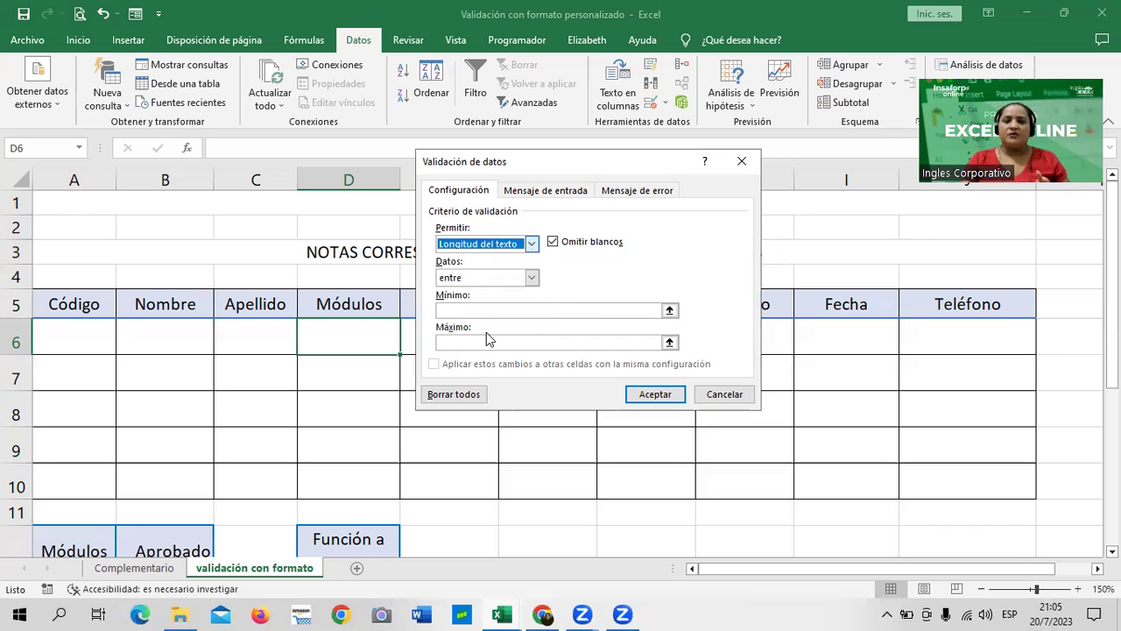
key(Down)
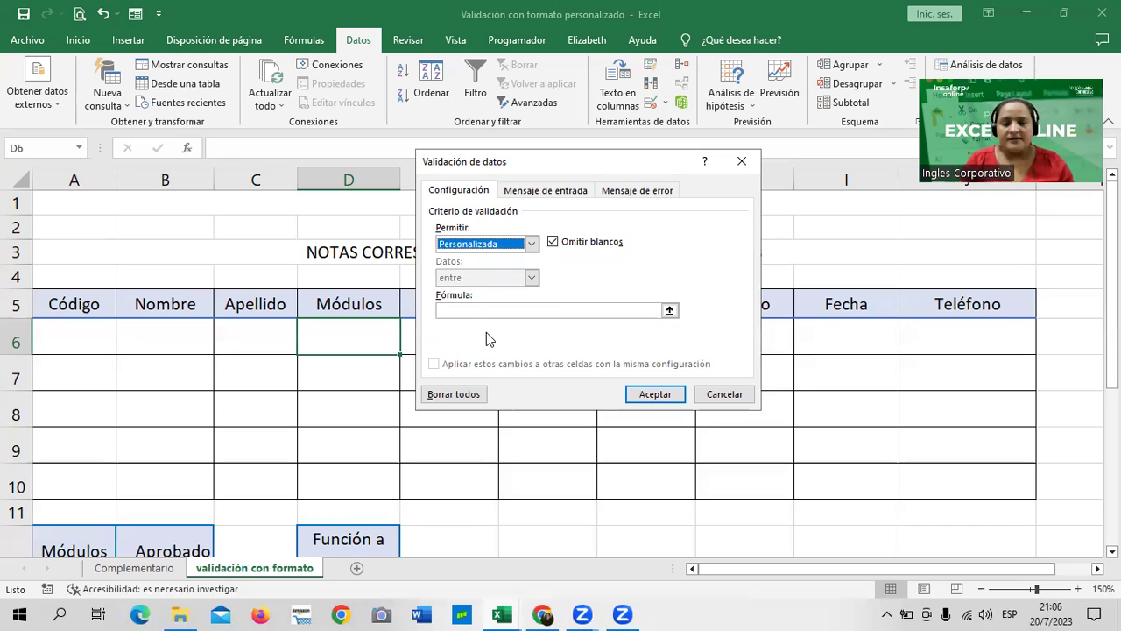
click(517, 253)
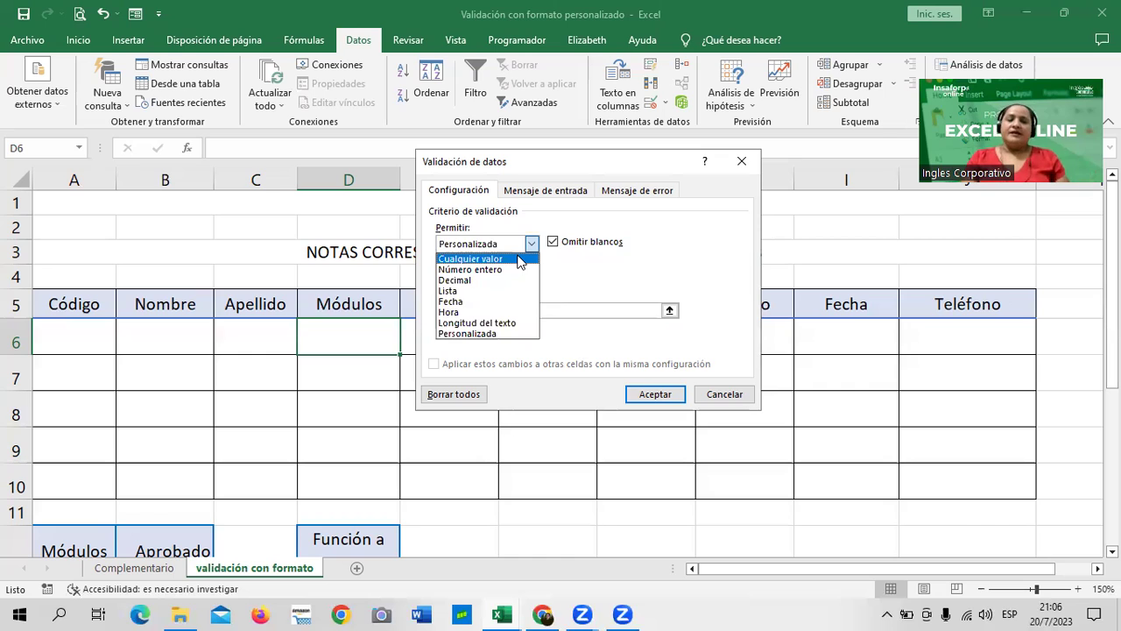
click(498, 166)
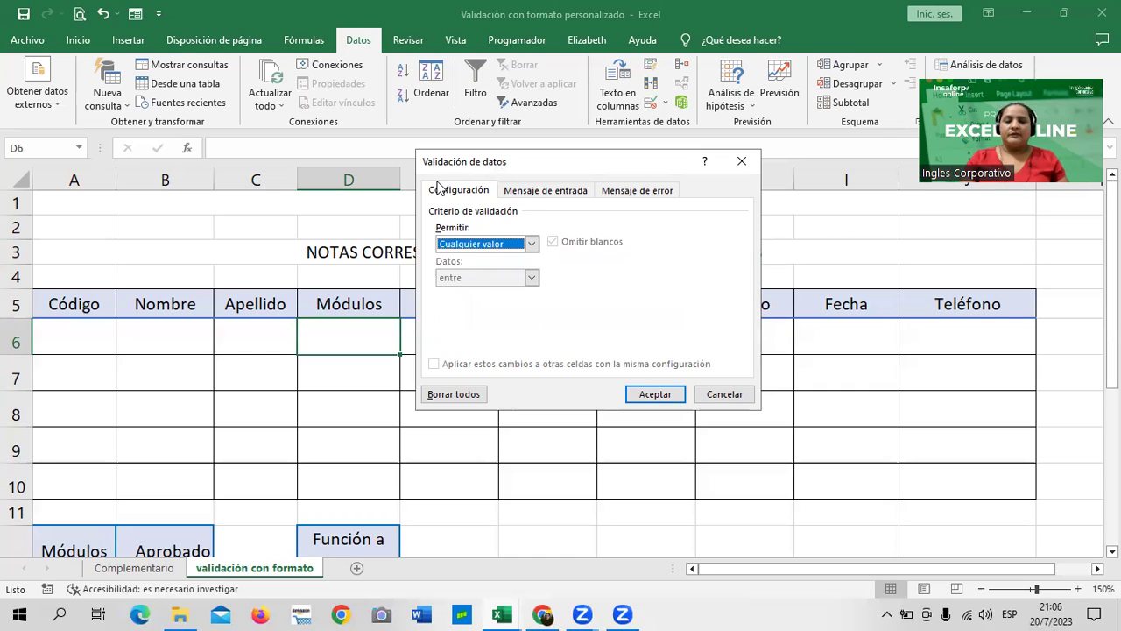
Show the Mensaje de entrada settings for D6, with title and message still empty
click(562, 191)
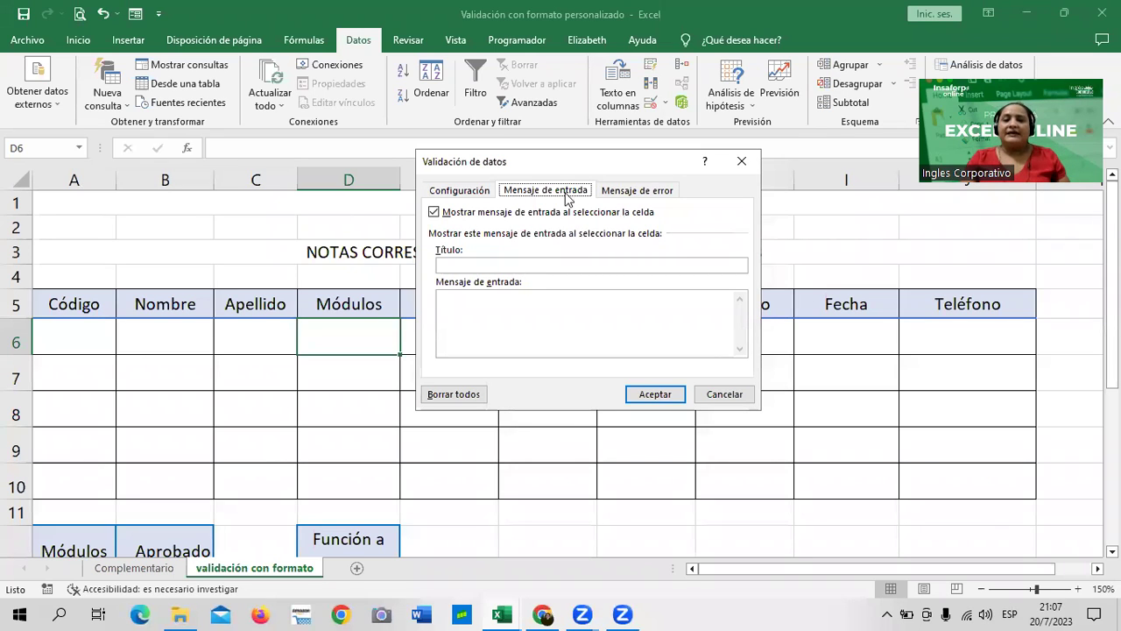
On Mensaje de error, try the Advertencia and Información styles, then settle back on Alto
click(663, 195)
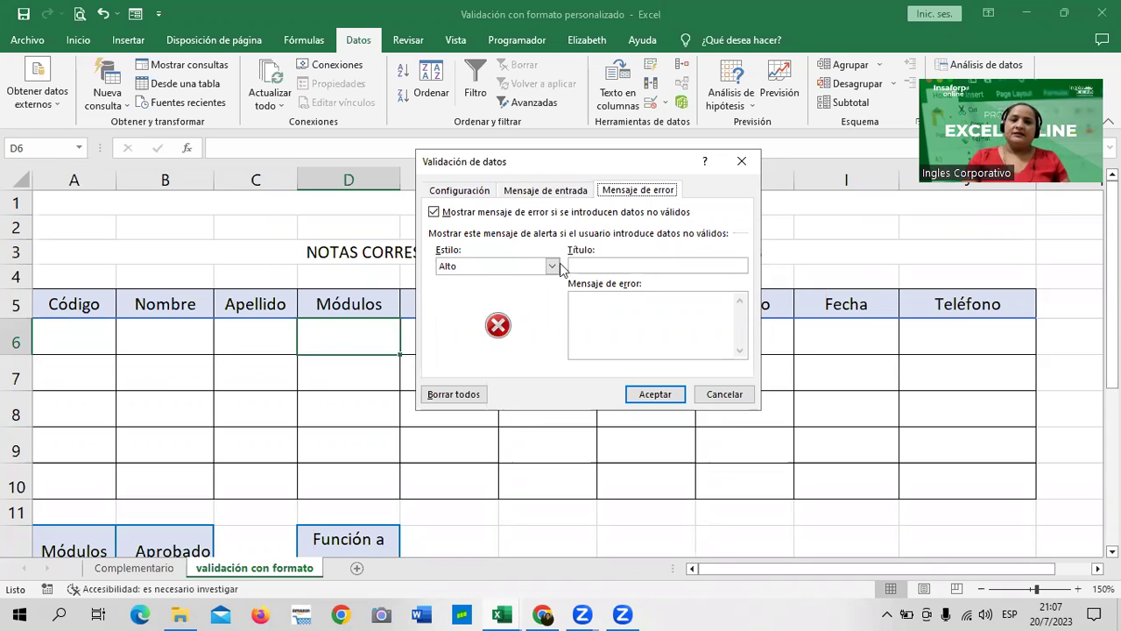
click(552, 266)
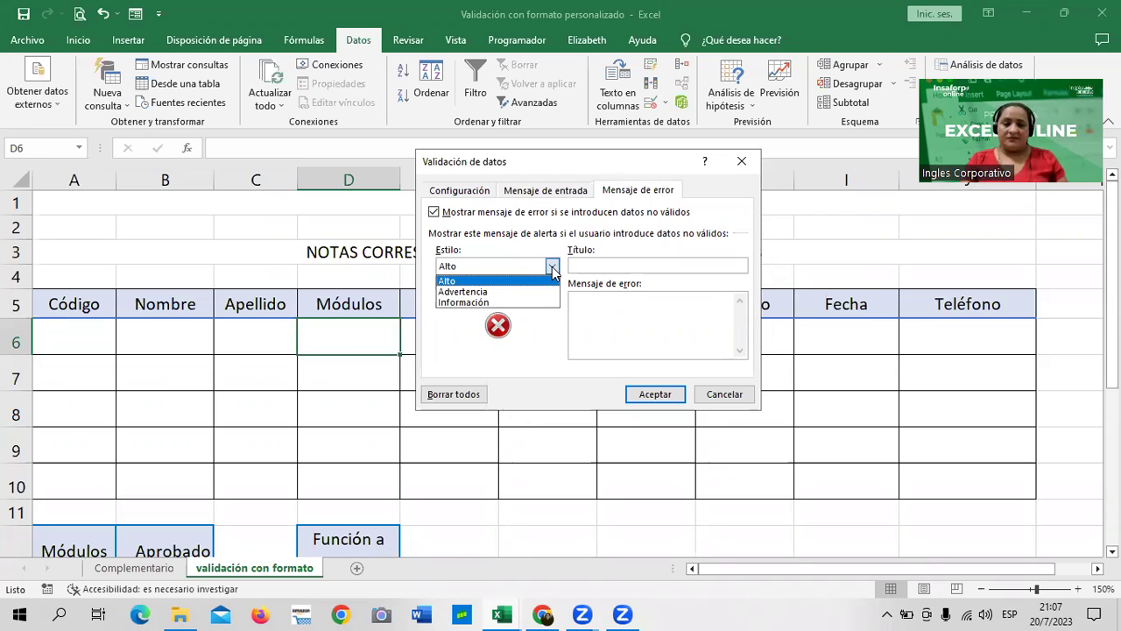
click(508, 279)
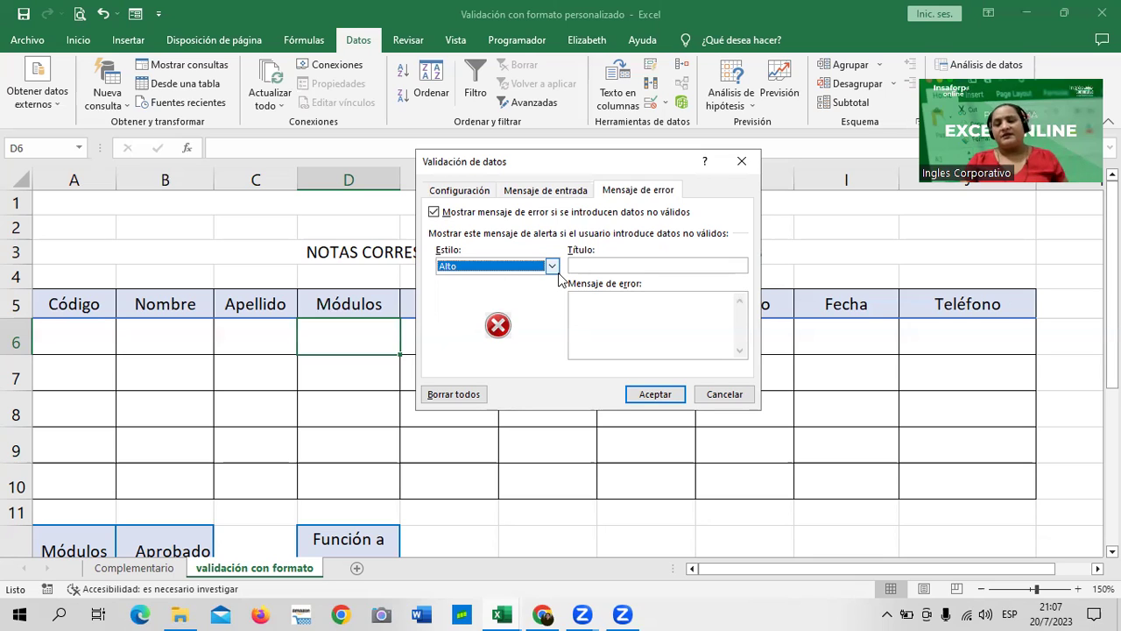
click(552, 266)
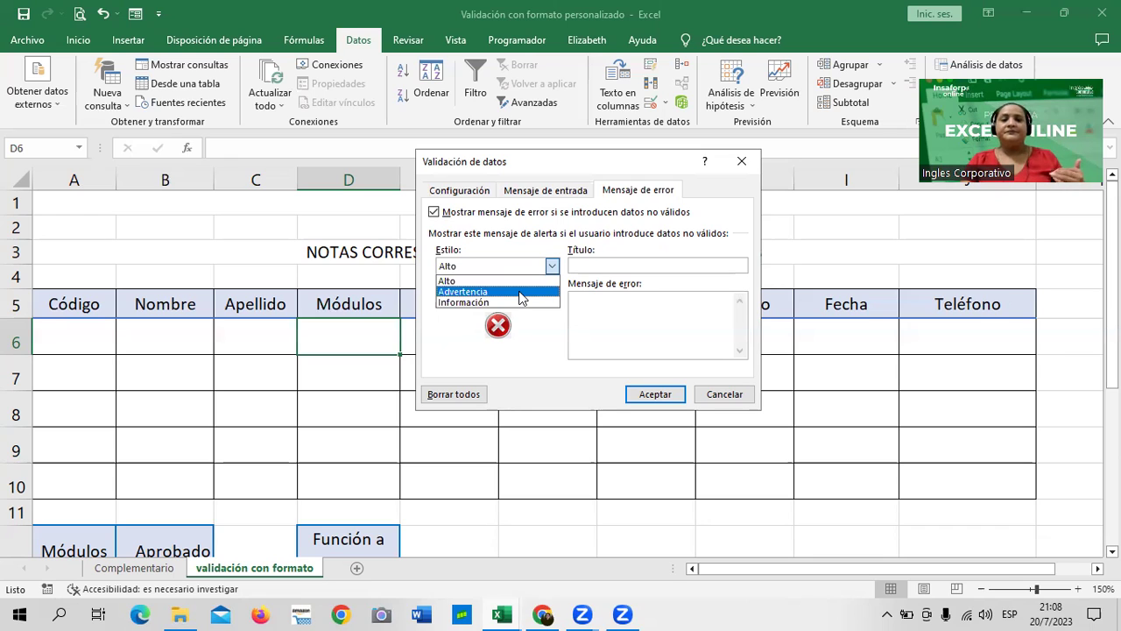
click(519, 291)
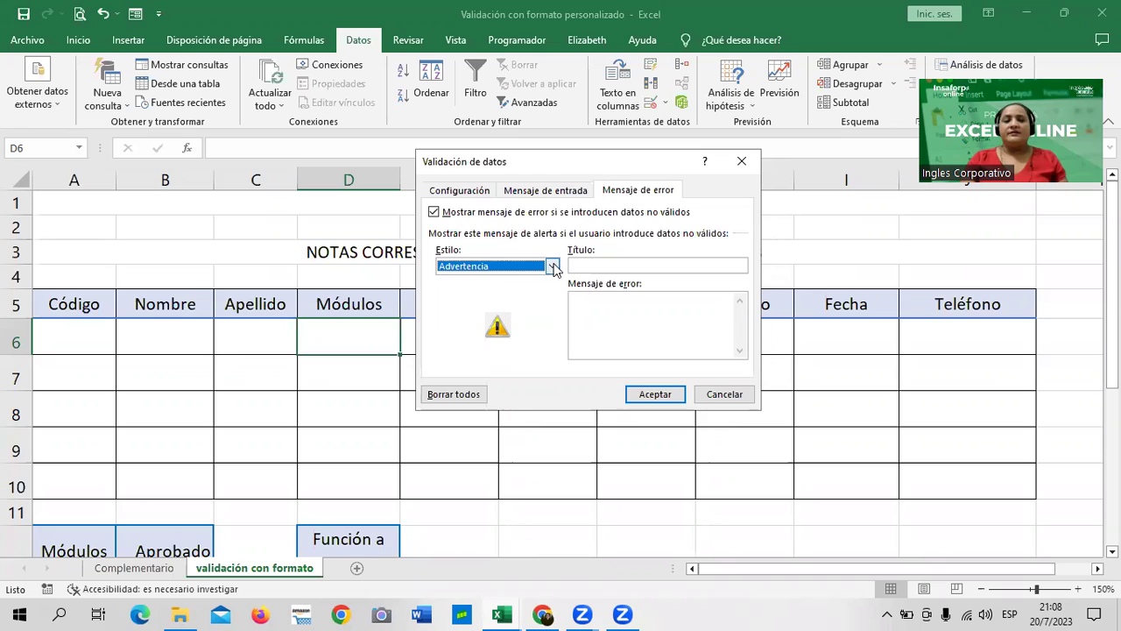
click(554, 266)
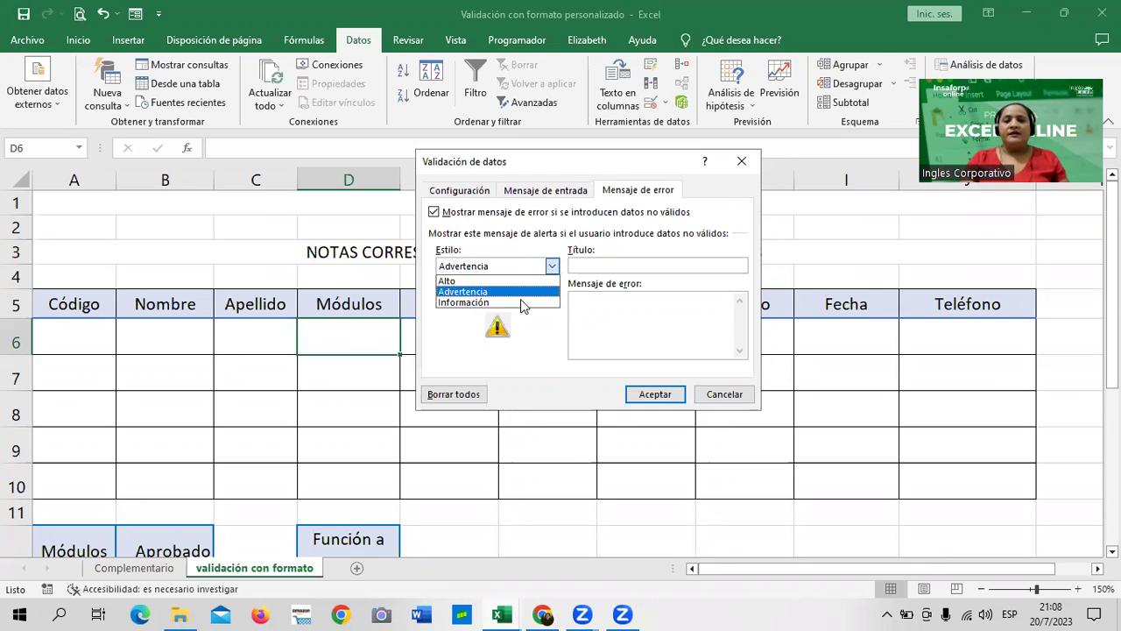
click(520, 300)
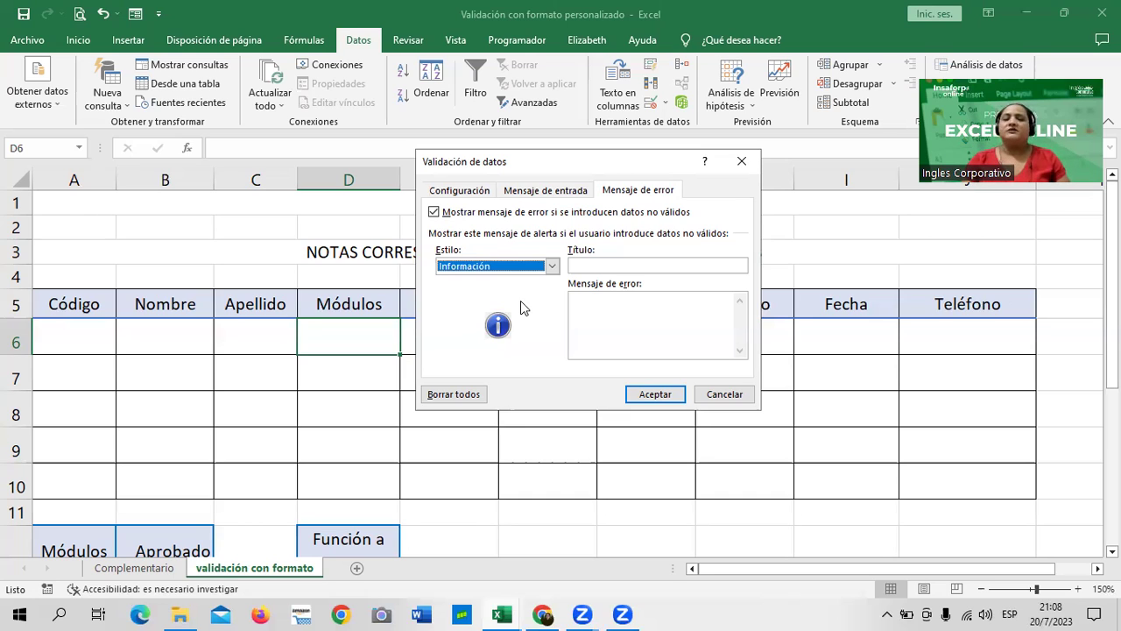
click(554, 268)
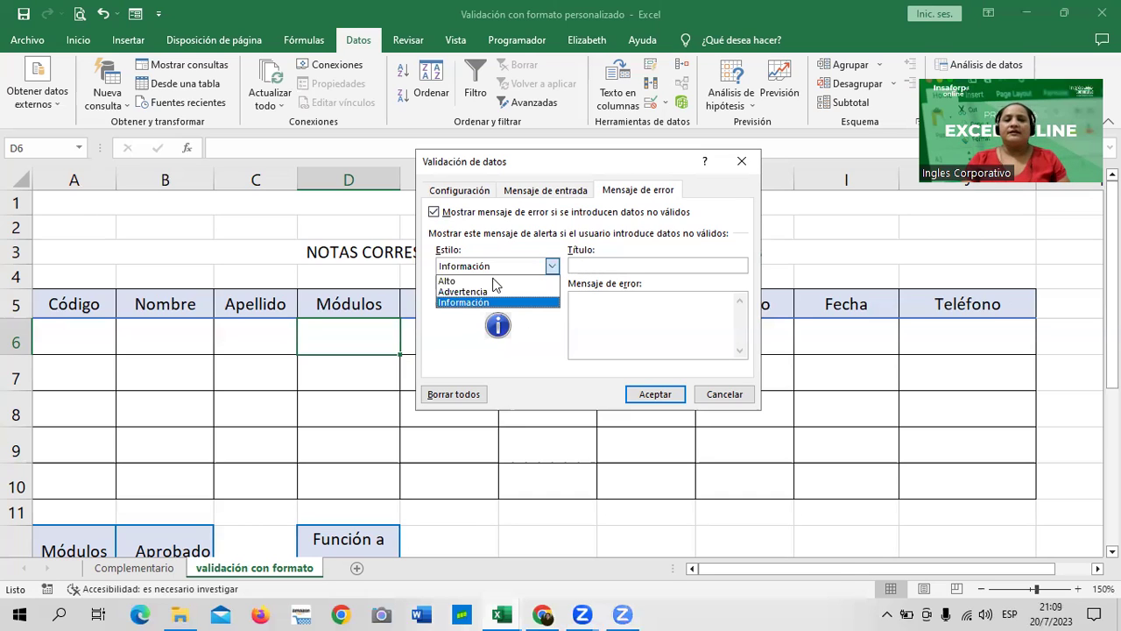
click(493, 278)
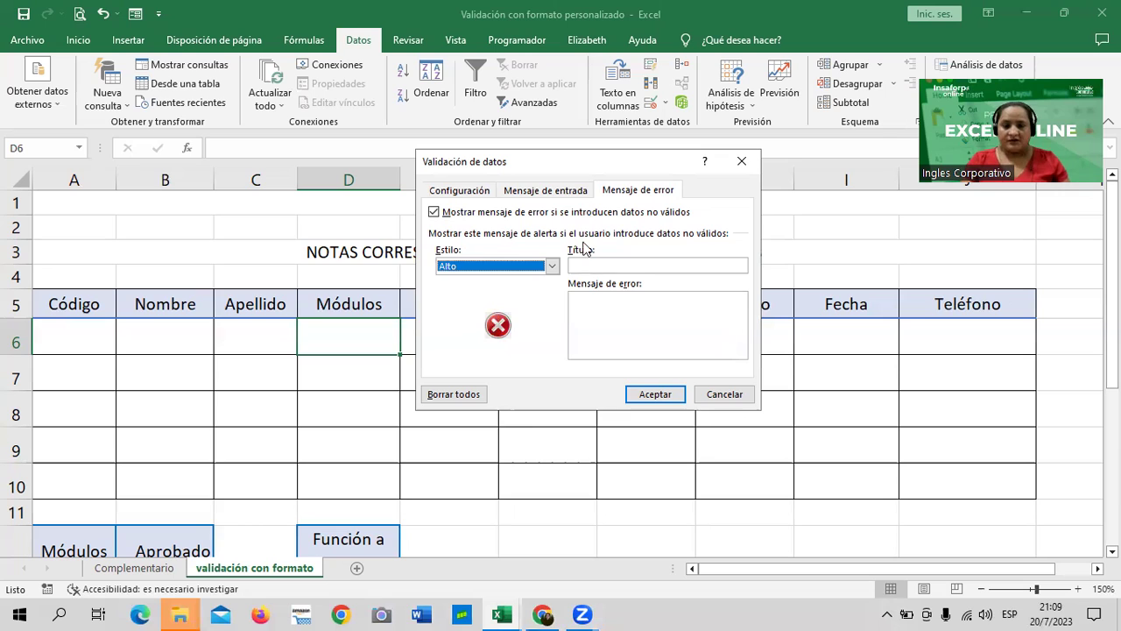
Set Permitir to Longitud del texto with the 'entre' condition, then cancel without applying
click(480, 194)
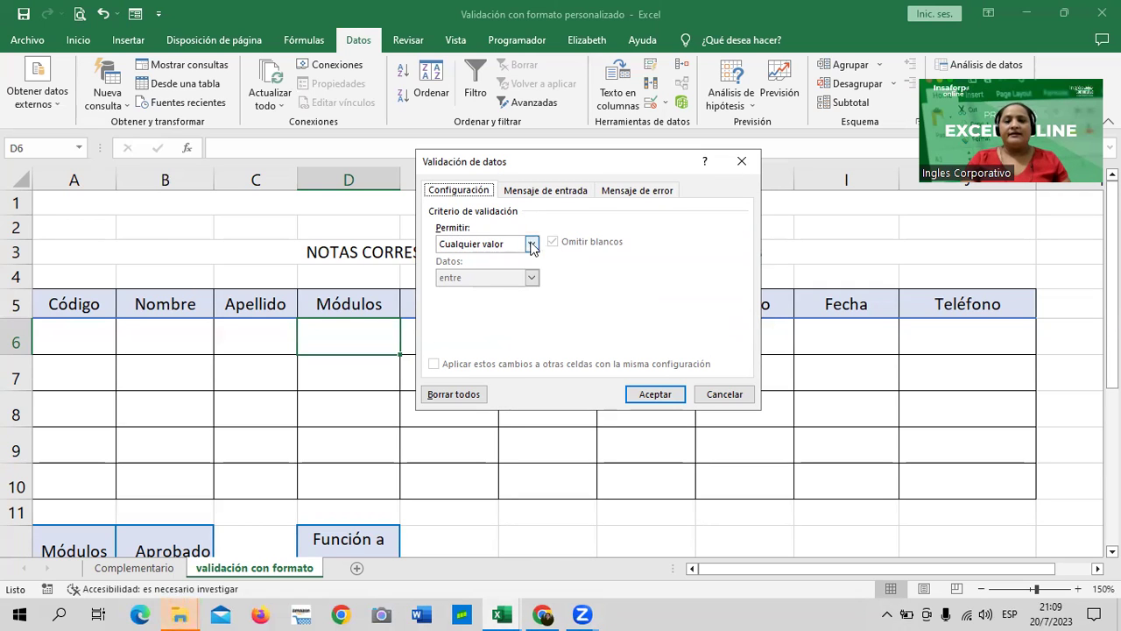
click(532, 245)
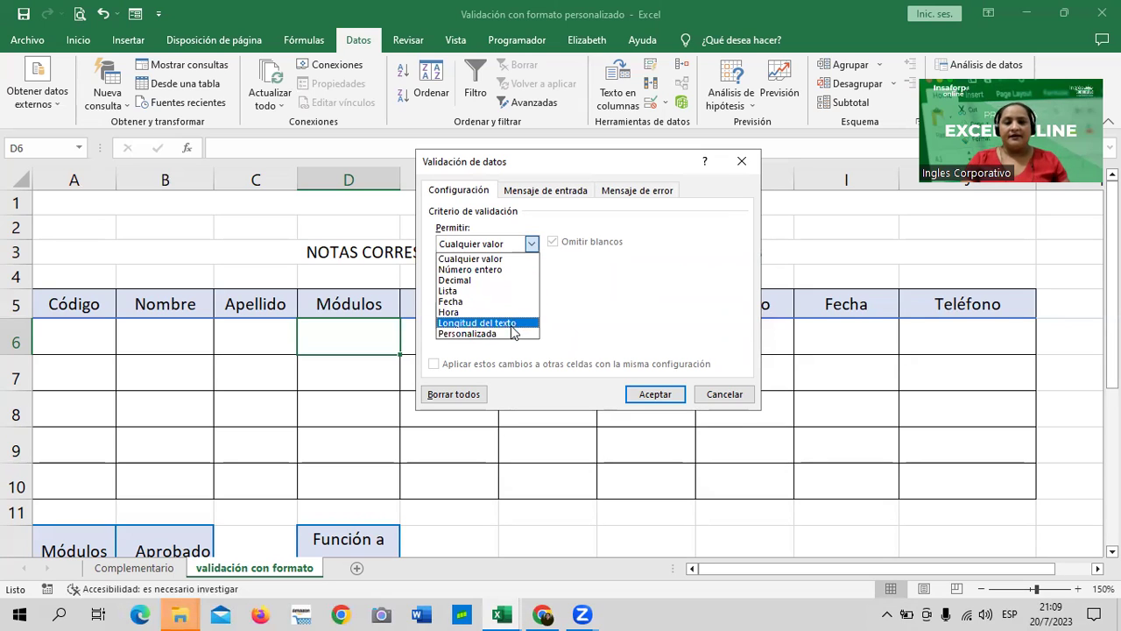
click(522, 324)
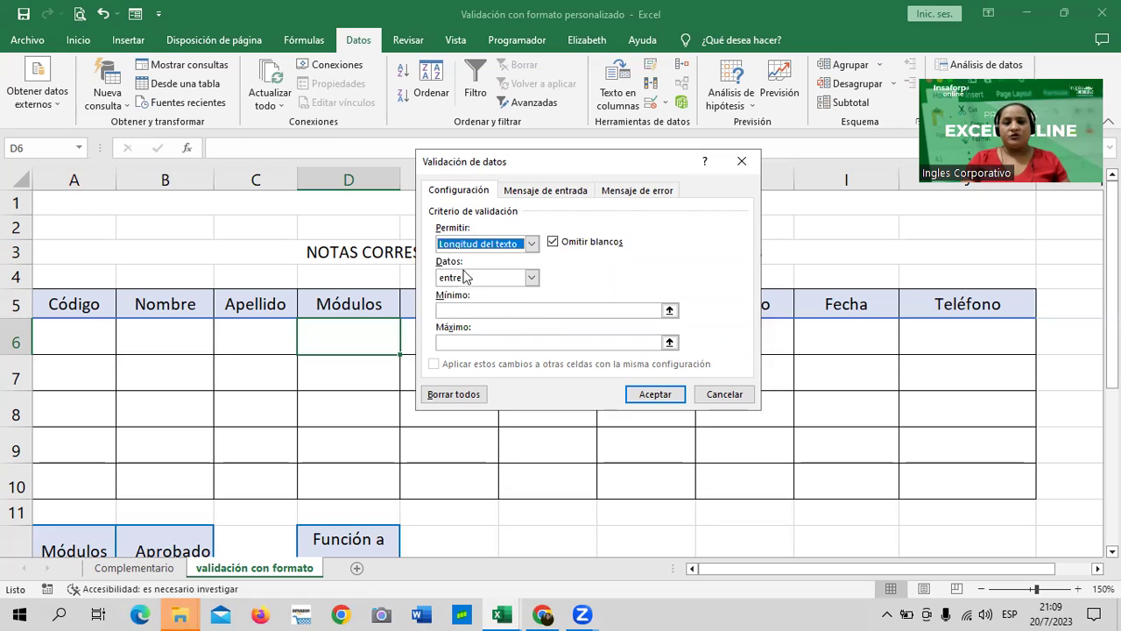
click(531, 279)
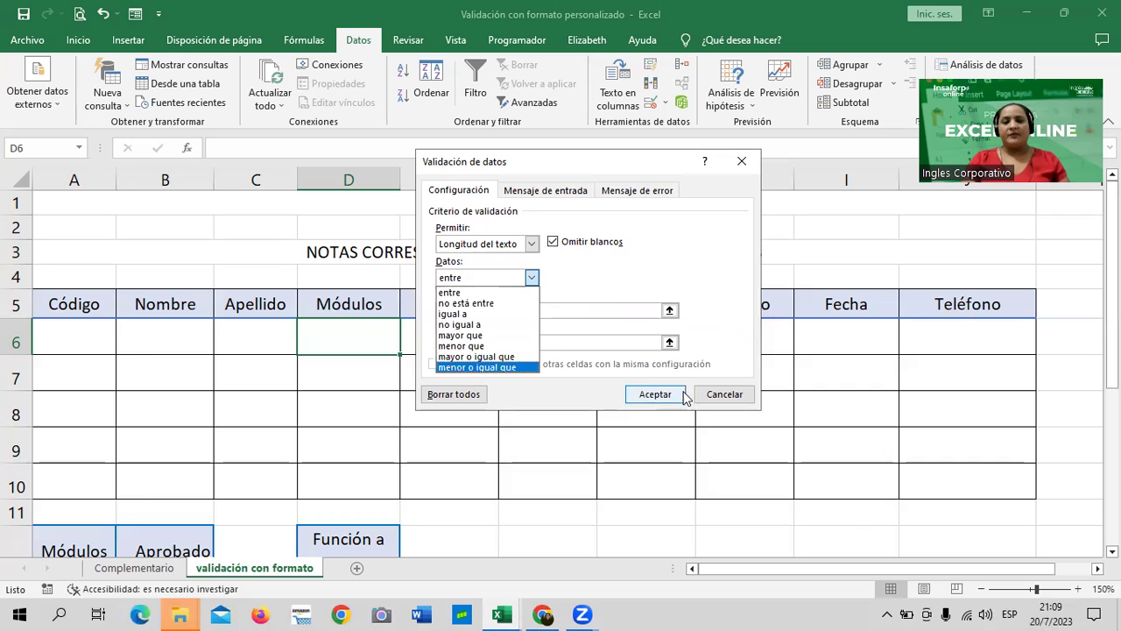
click(670, 284)
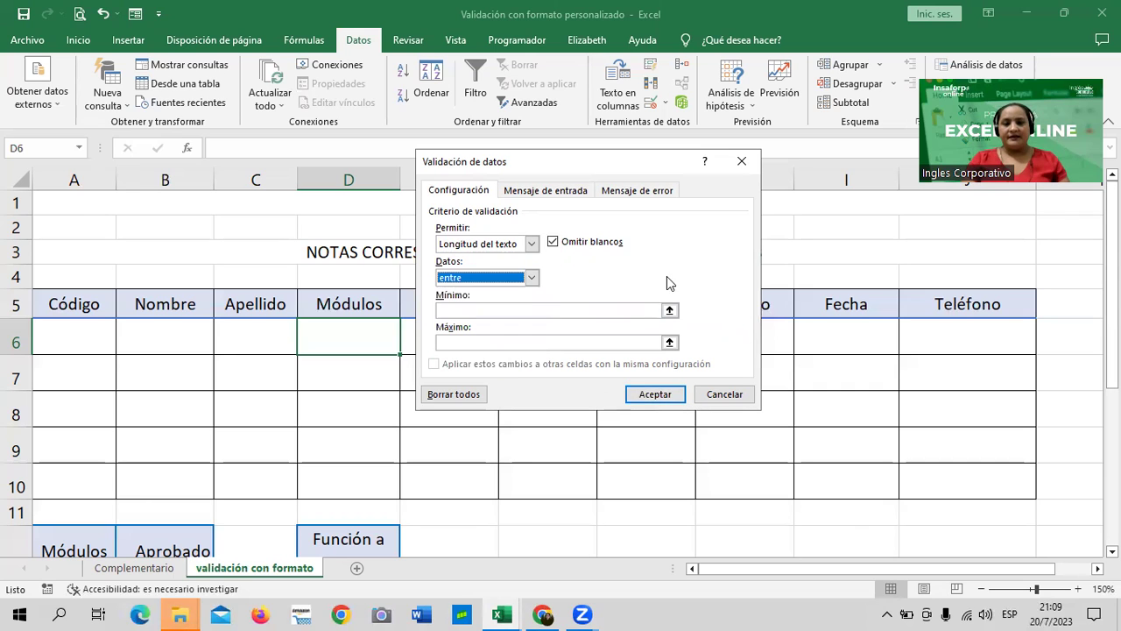
click(726, 395)
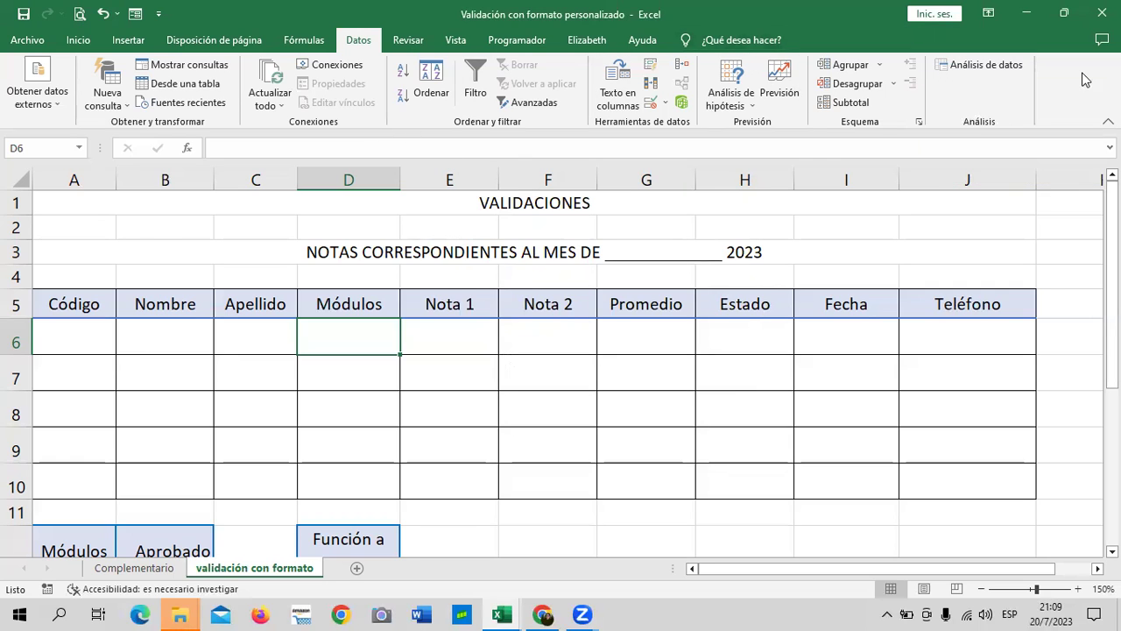
scroll(455, 310, down, 2)
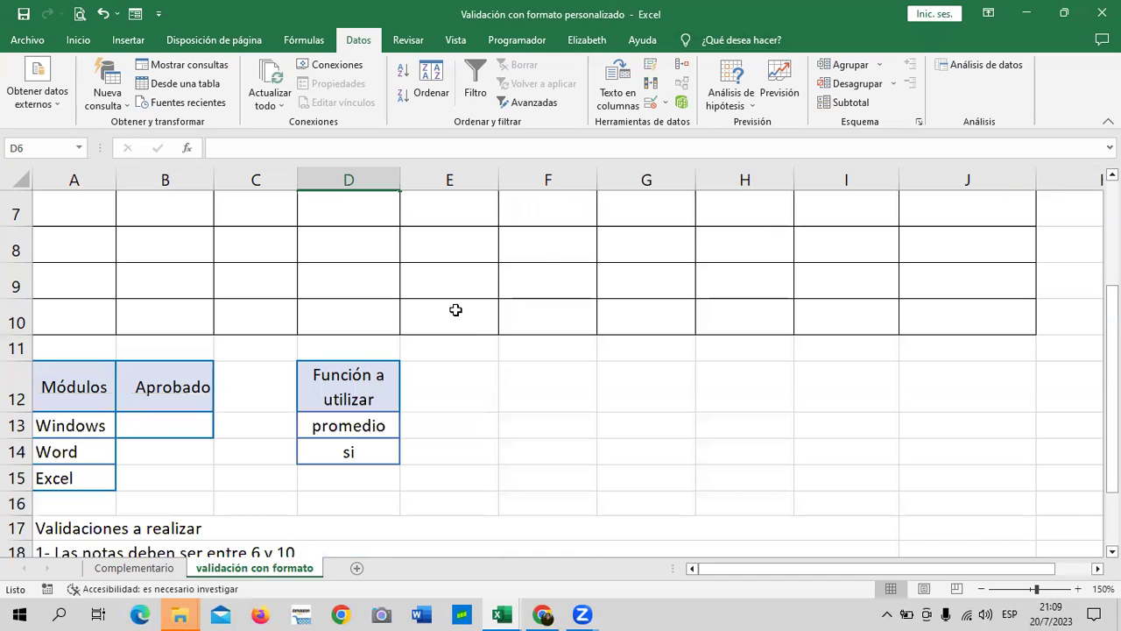
scroll(456, 375, up, 2)
scroll(455, 406, down, 1)
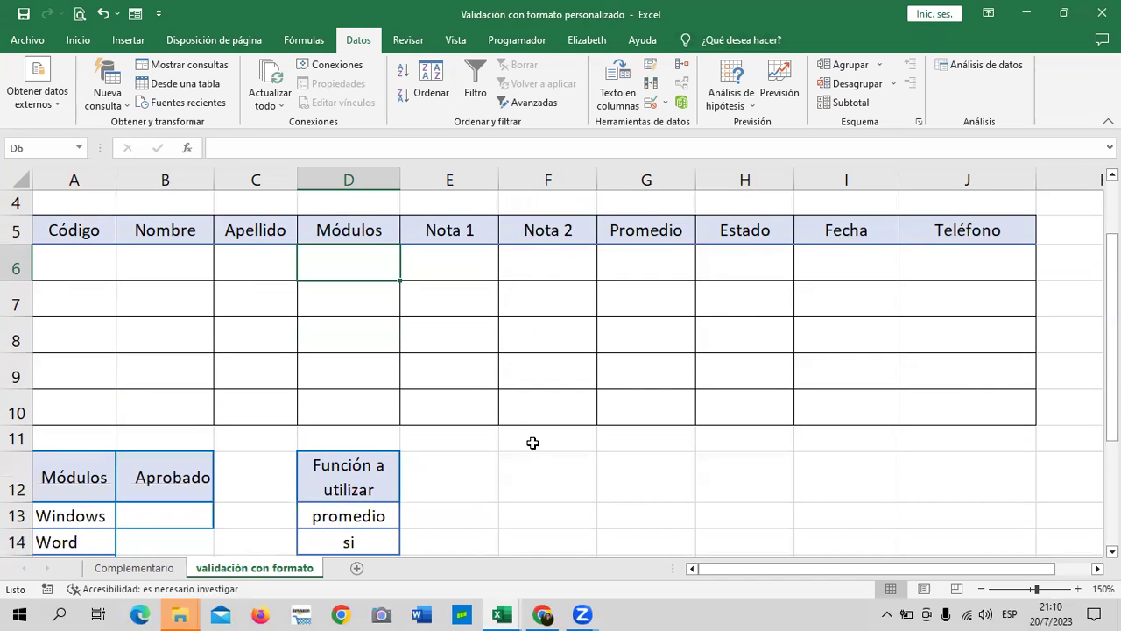
scroll(532, 442, down, 1)
scroll(533, 442, down, 1)
scroll(532, 442, down, 1)
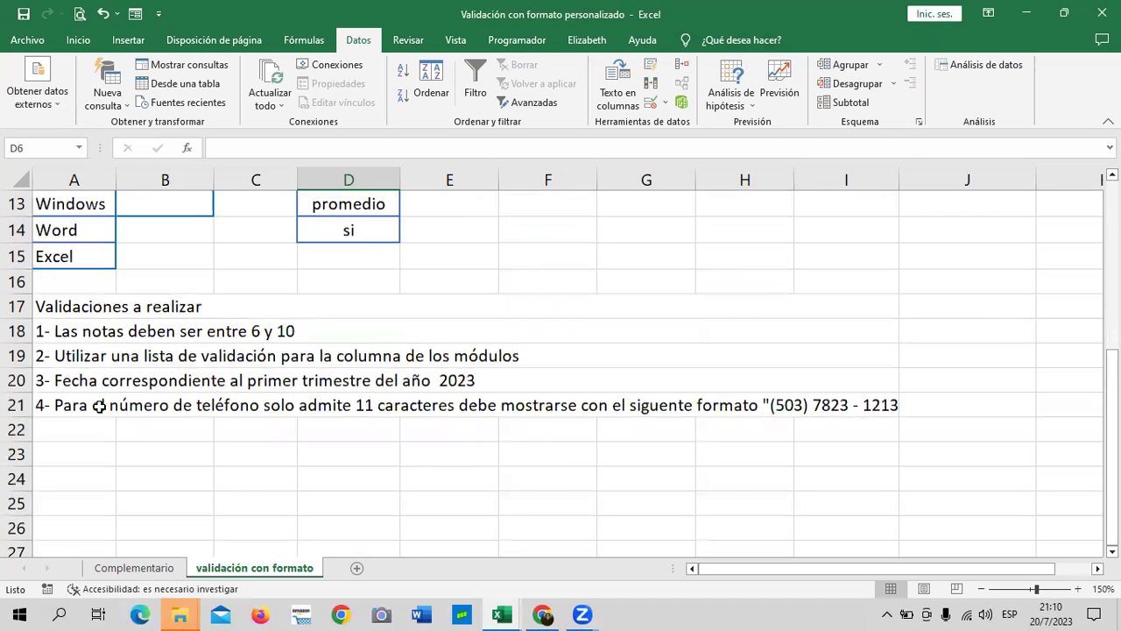
scroll(279, 418, up, 2)
scroll(278, 418, down, 1)
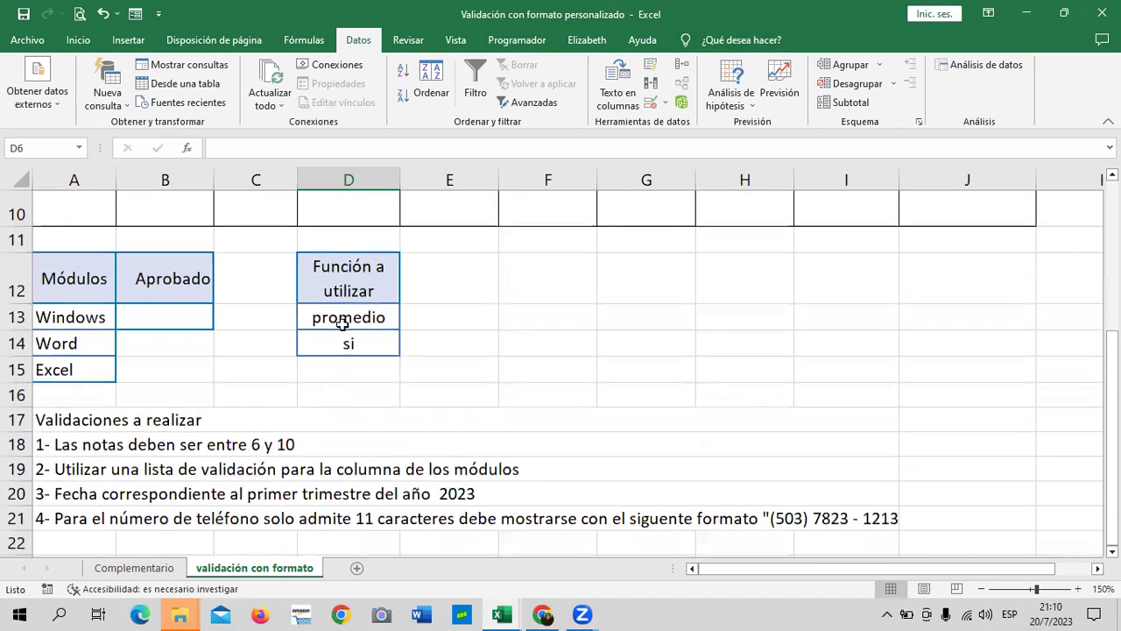
drag(88, 317, 92, 366)
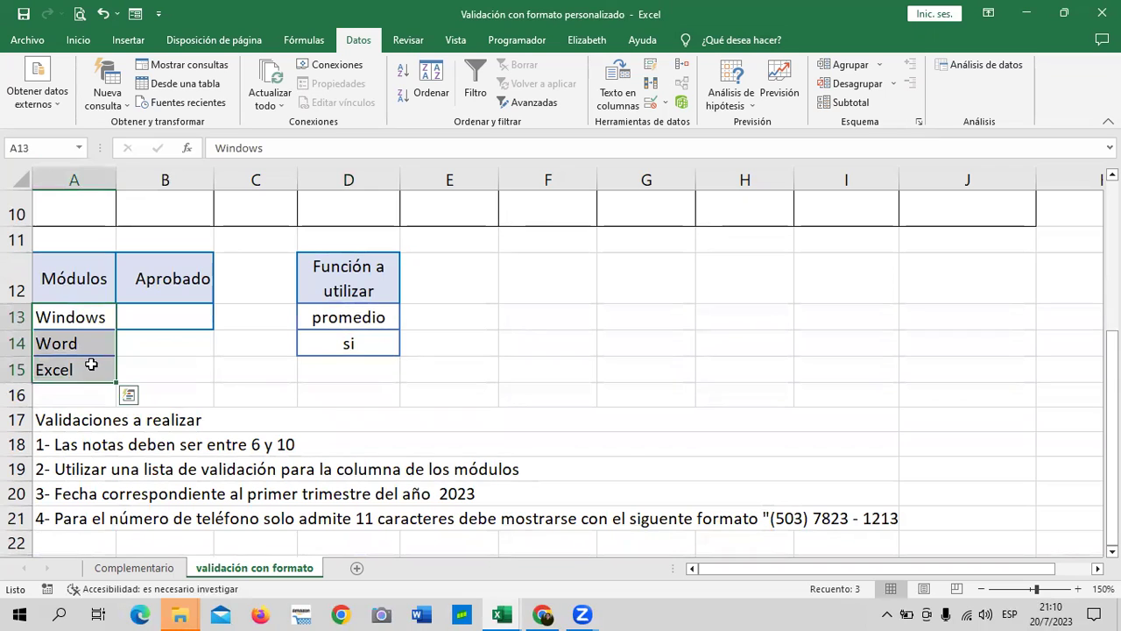
click(172, 318)
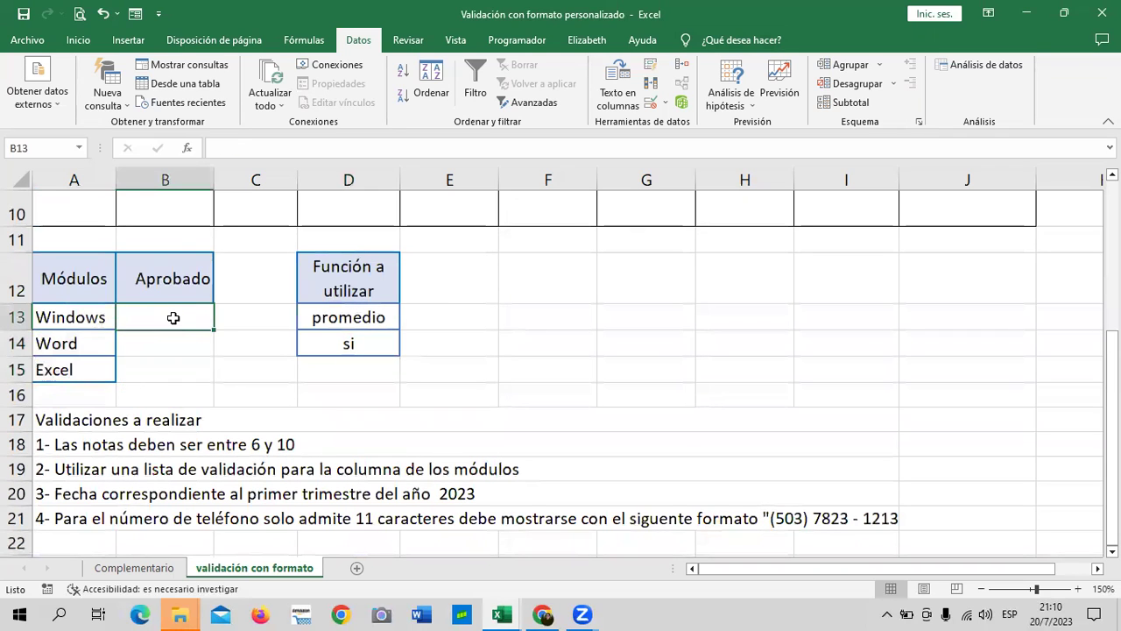
scroll(173, 318, up, 3)
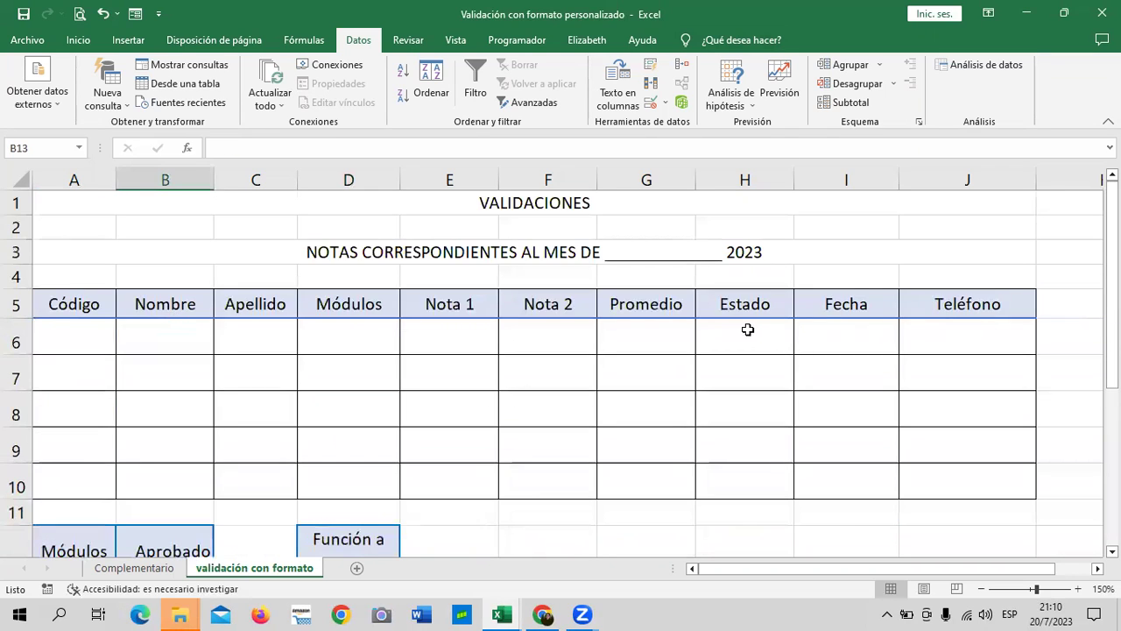
click(746, 327)
scroll(584, 402, down, 2)
click(176, 390)
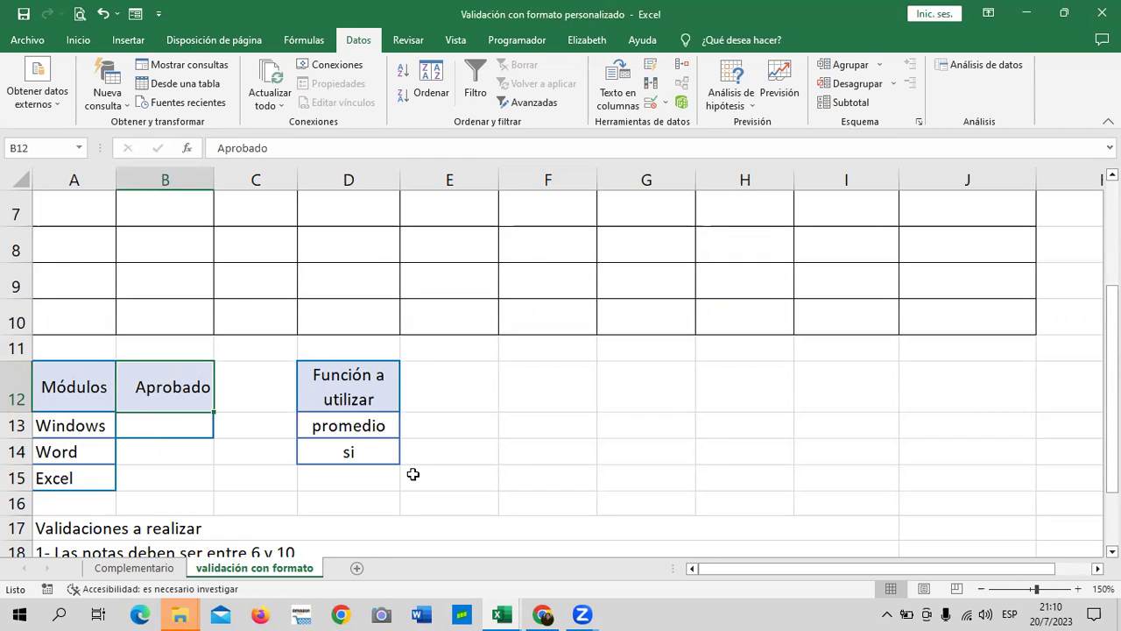
scroll(508, 453, up, 2)
click(632, 336)
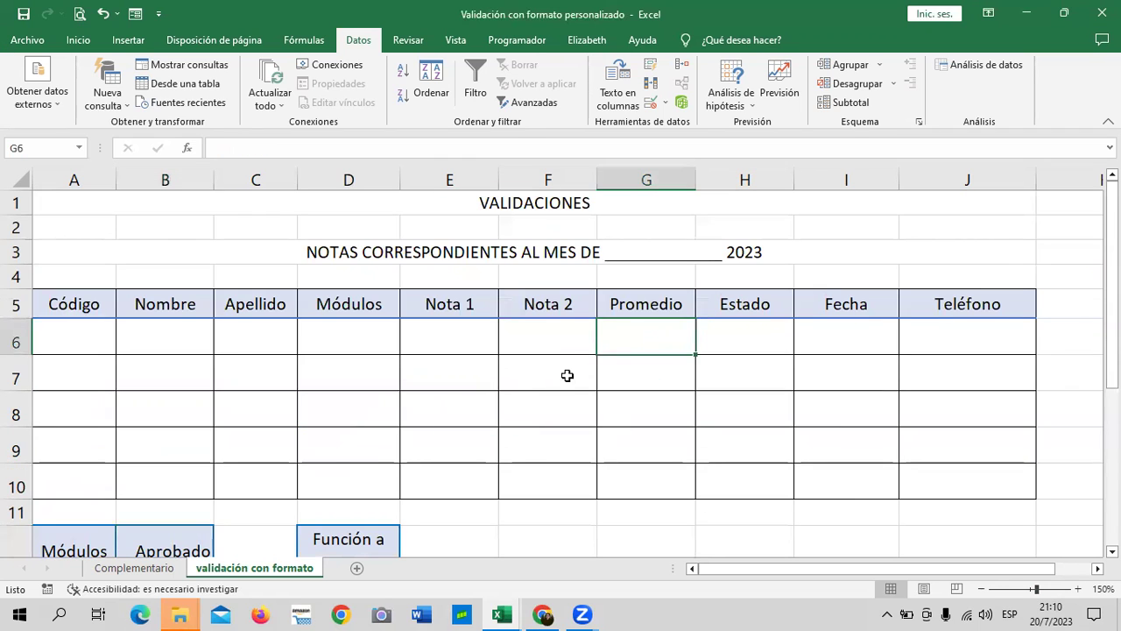
scroll(285, 503, down, 1)
scroll(441, 482, down, 1)
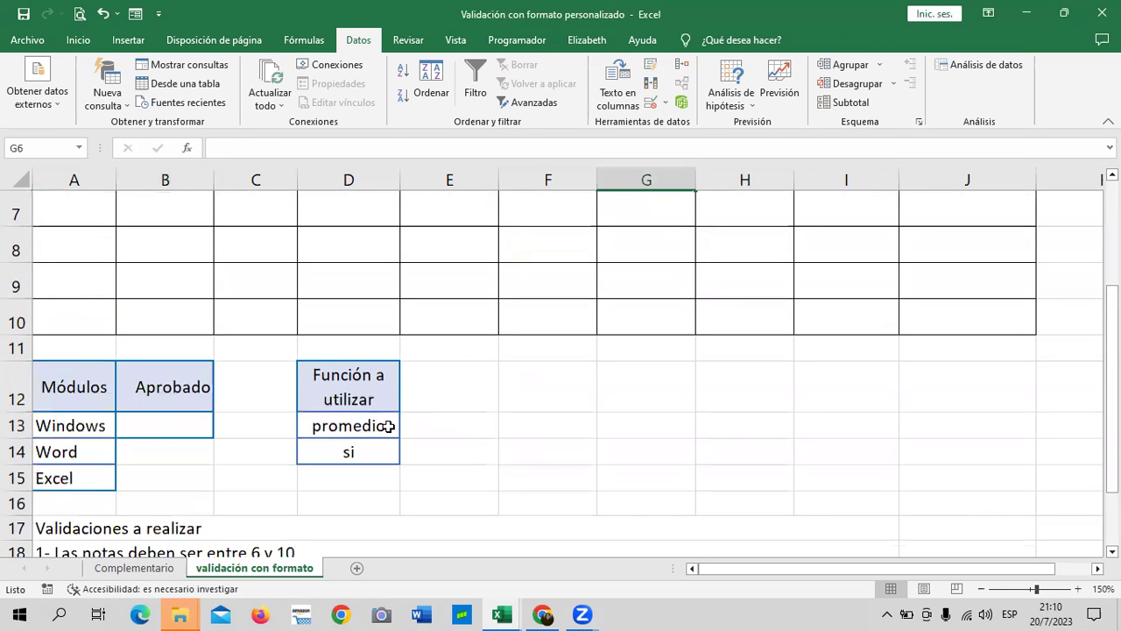
click(387, 425)
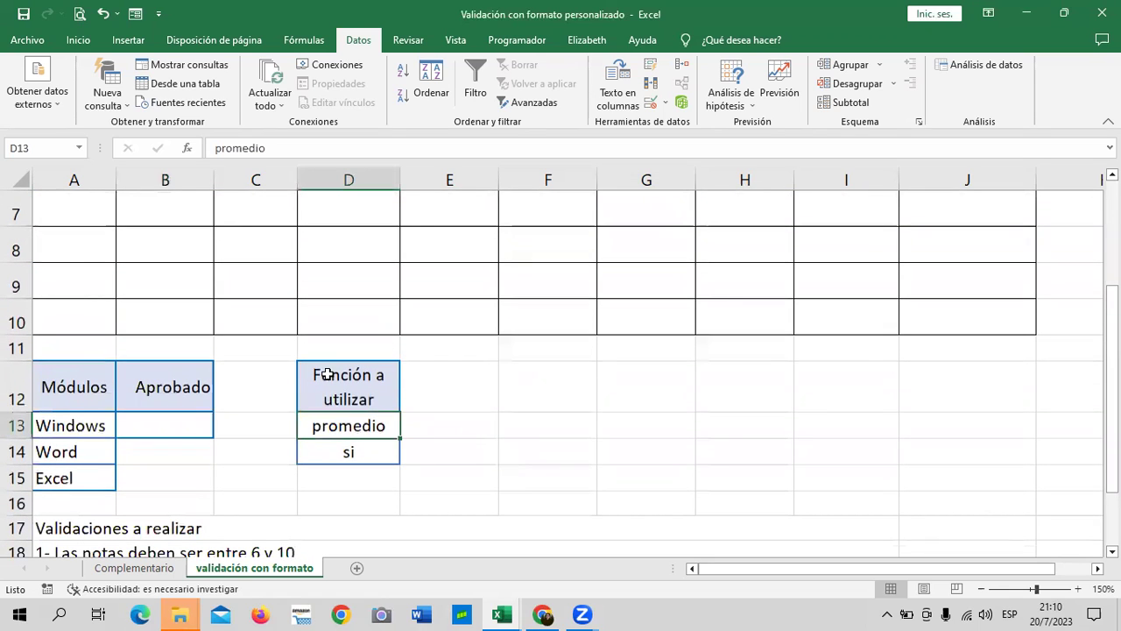
click(373, 455)
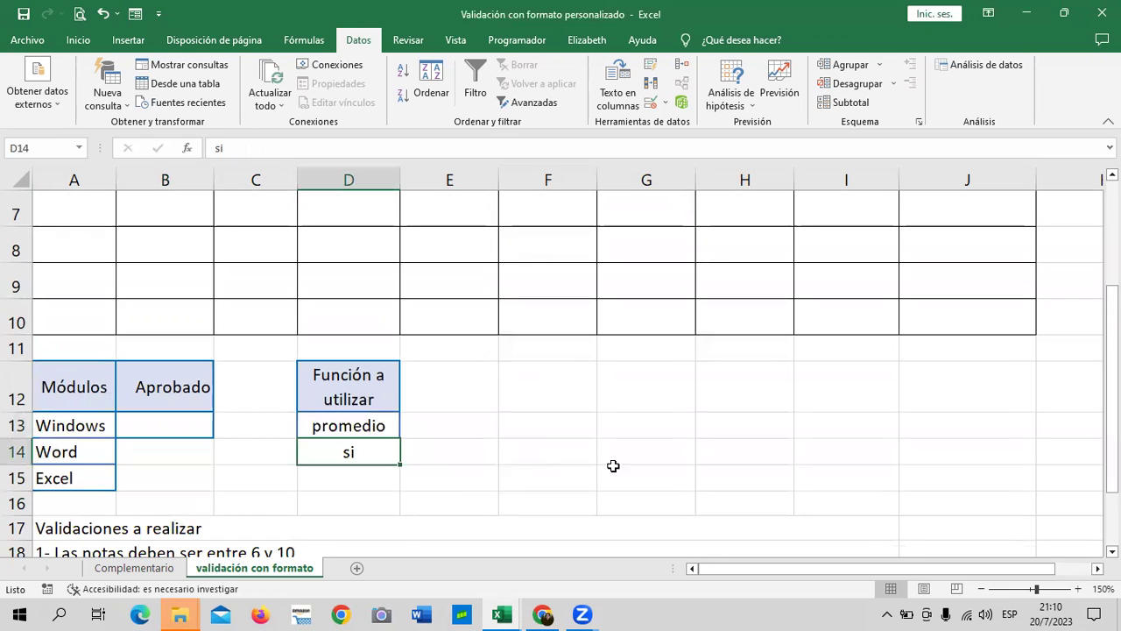
scroll(815, 494, up, 2)
click(1005, 342)
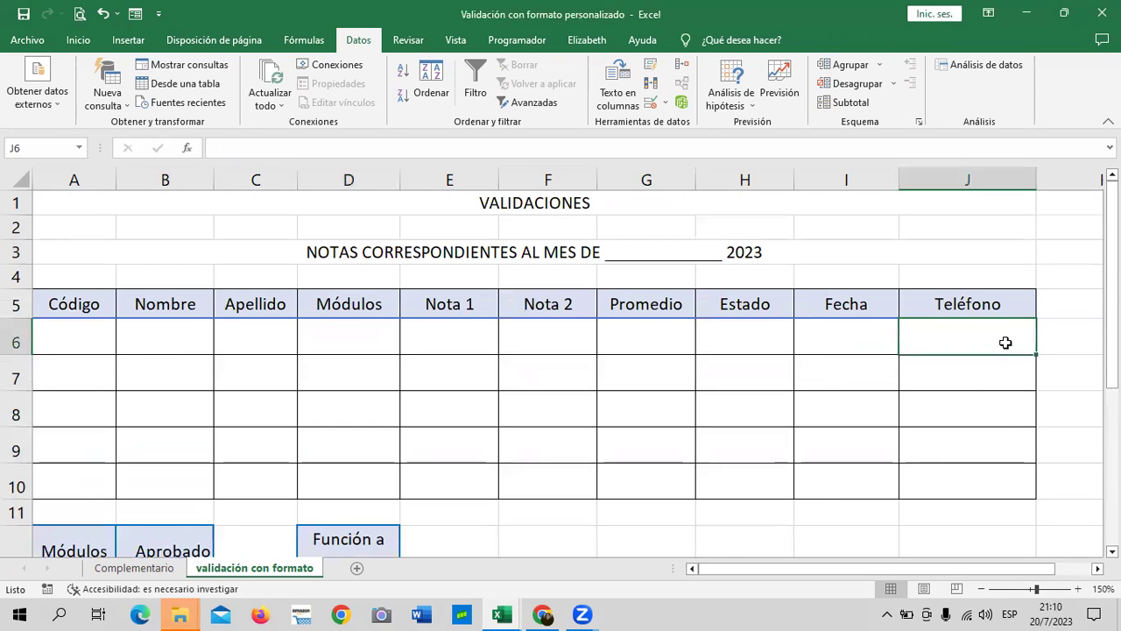
click(95, 41)
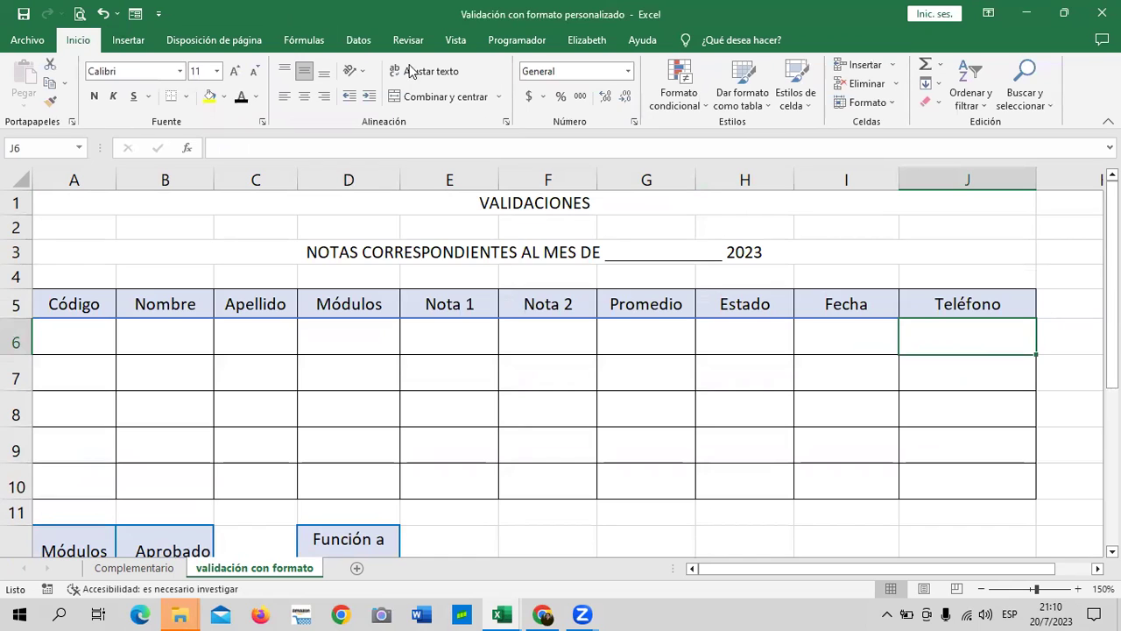
click(634, 123)
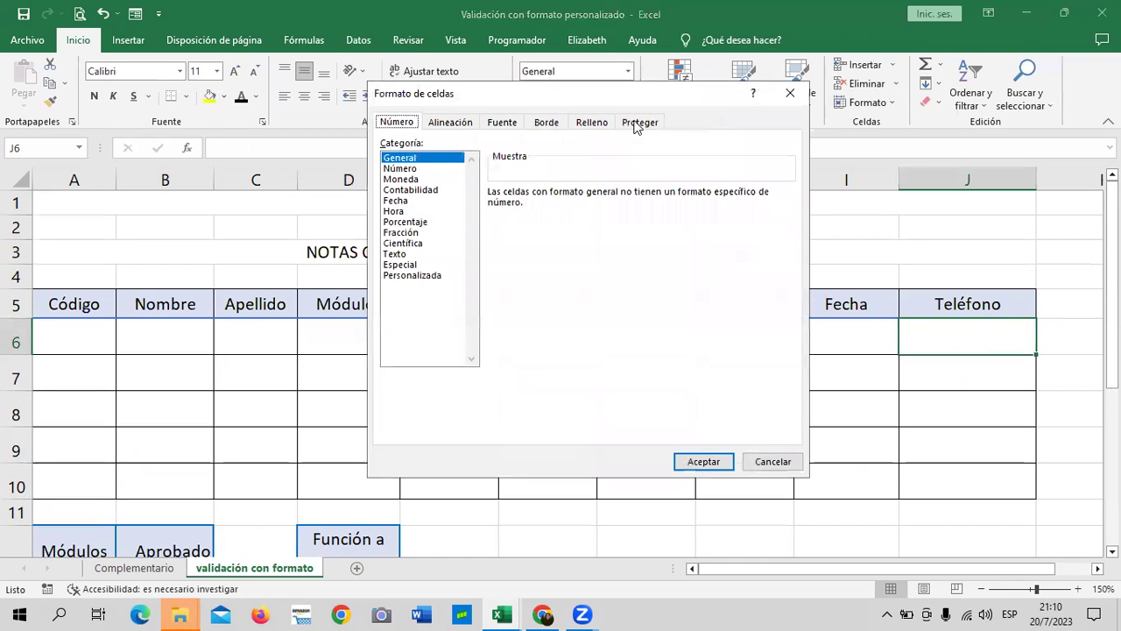
click(416, 277)
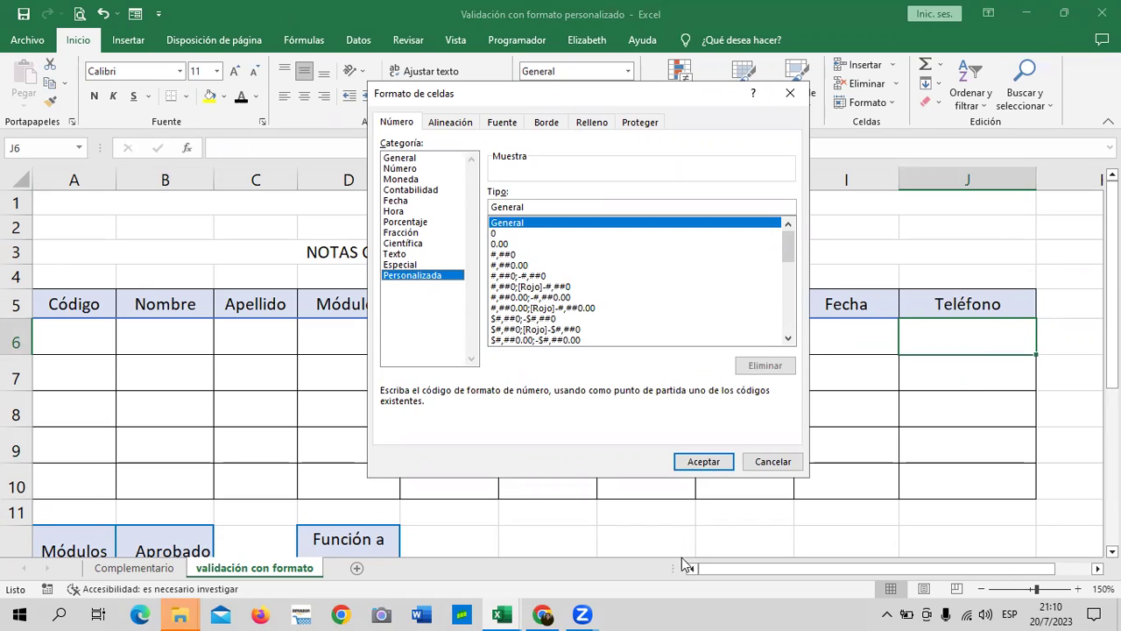
click(711, 462)
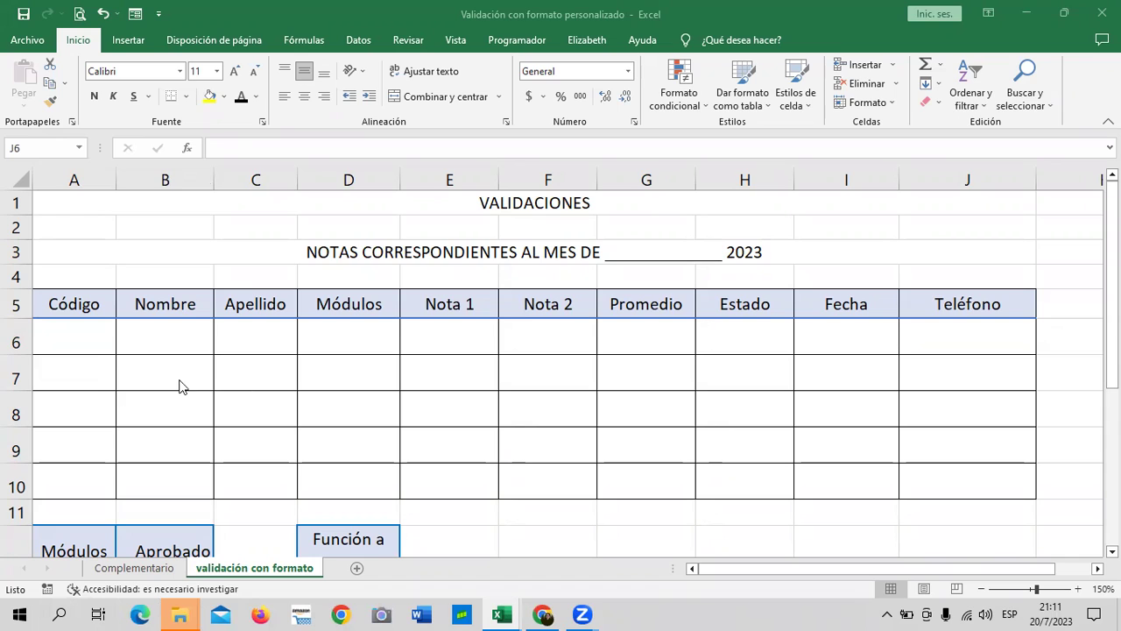
Select the Código cells A6:A10 and open Validación de datos for them
click(89, 337)
click(167, 341)
click(71, 327)
drag(72, 328, 61, 483)
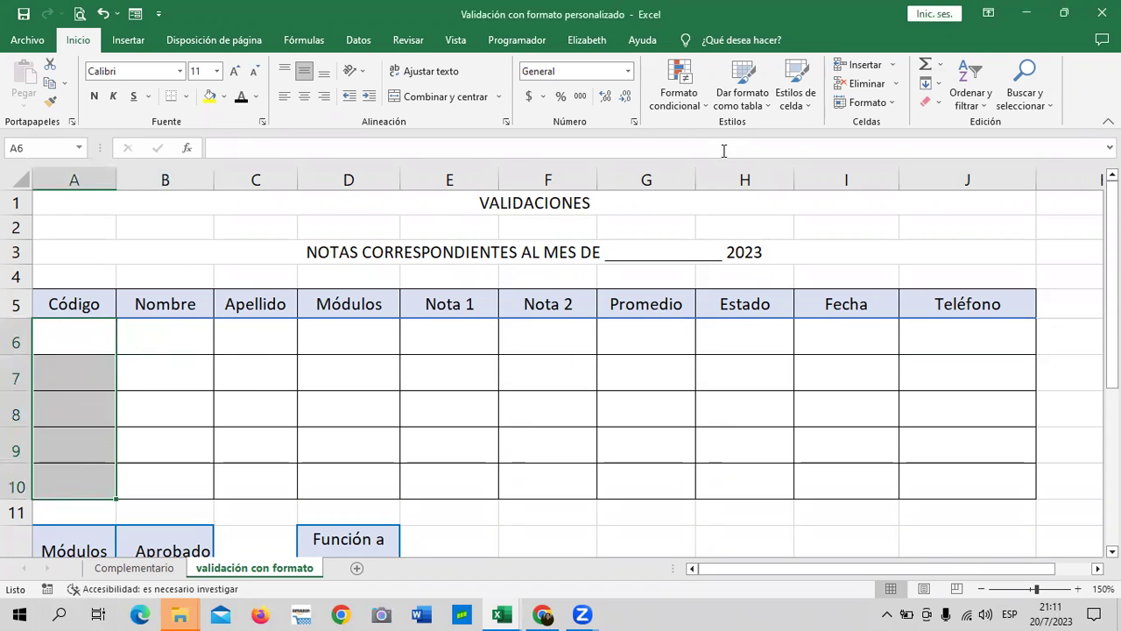
click(364, 41)
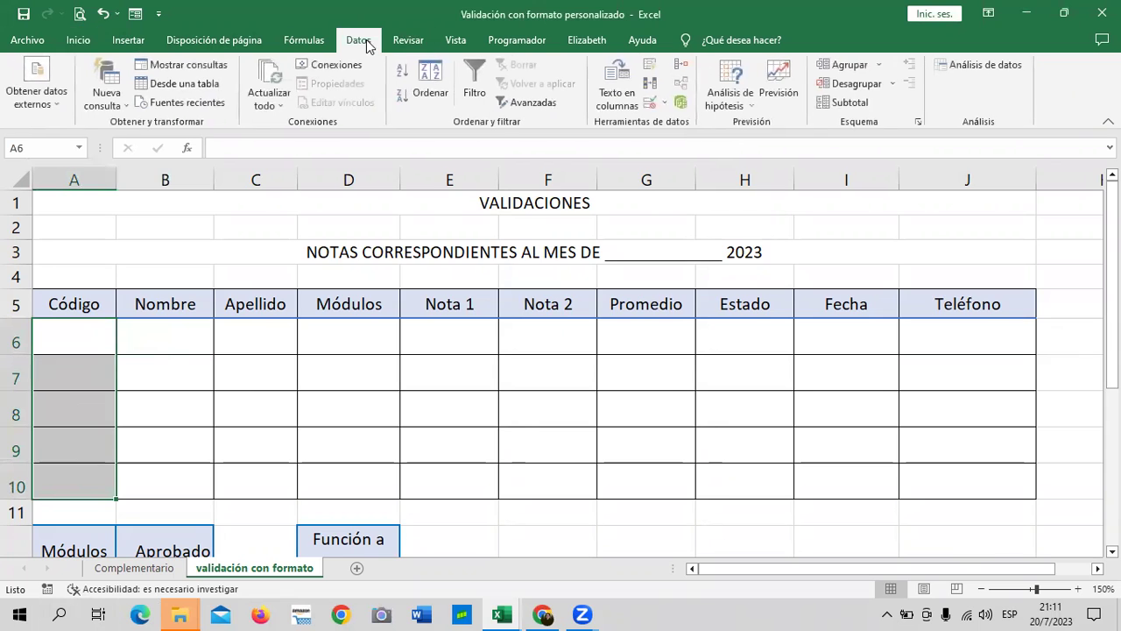
click(650, 102)
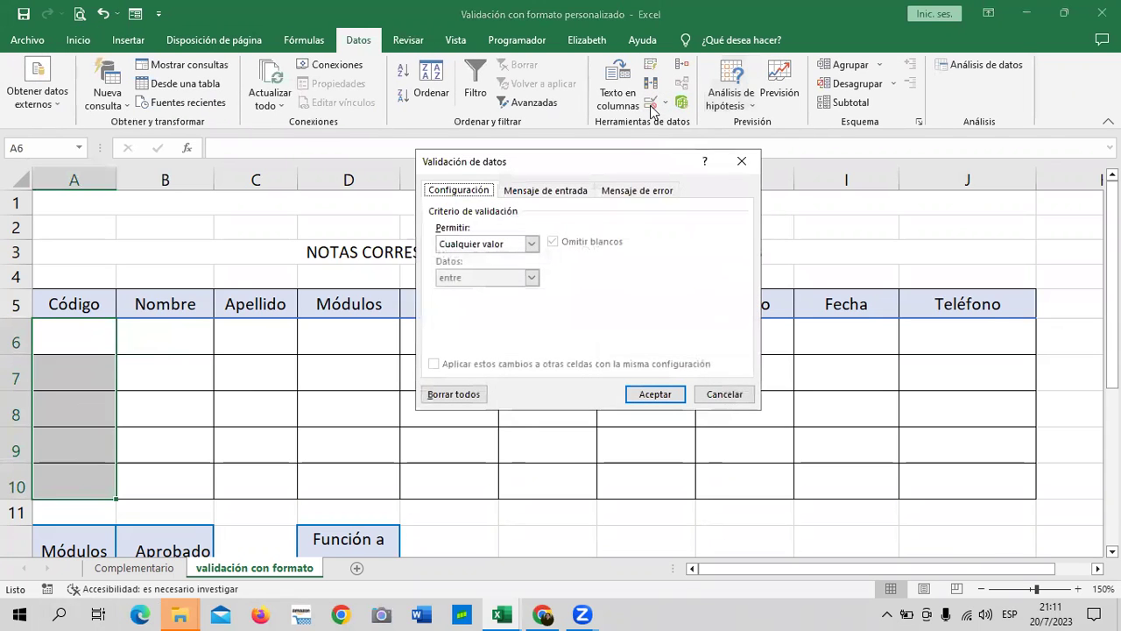
Apply a Longitud del texto rule 'igual a' 3 characters to the selected cells
click(532, 245)
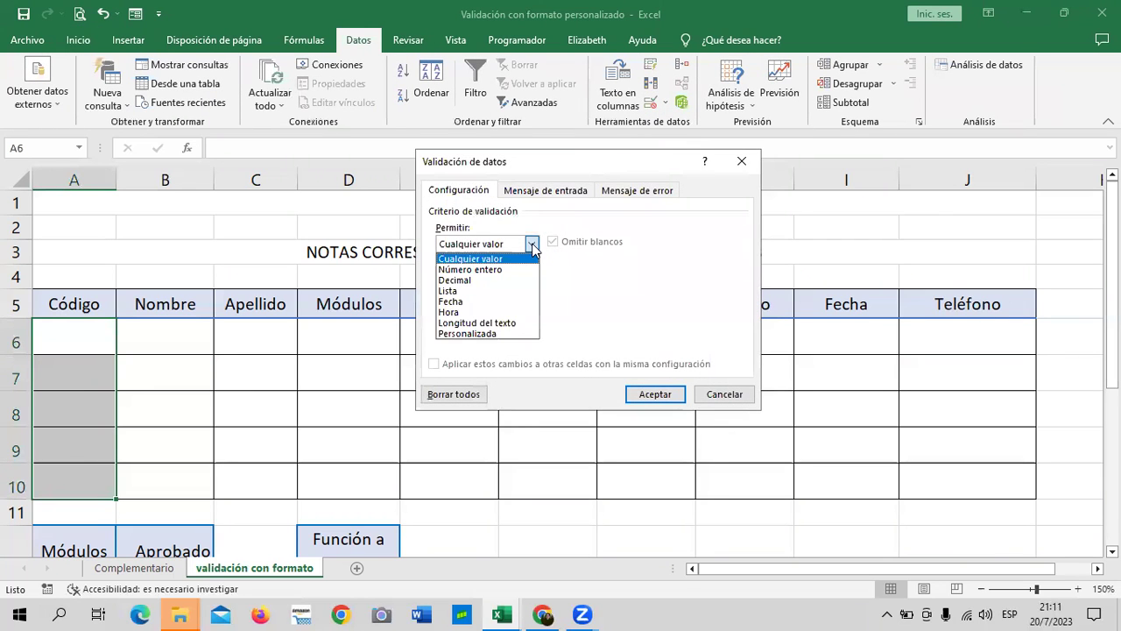
click(516, 322)
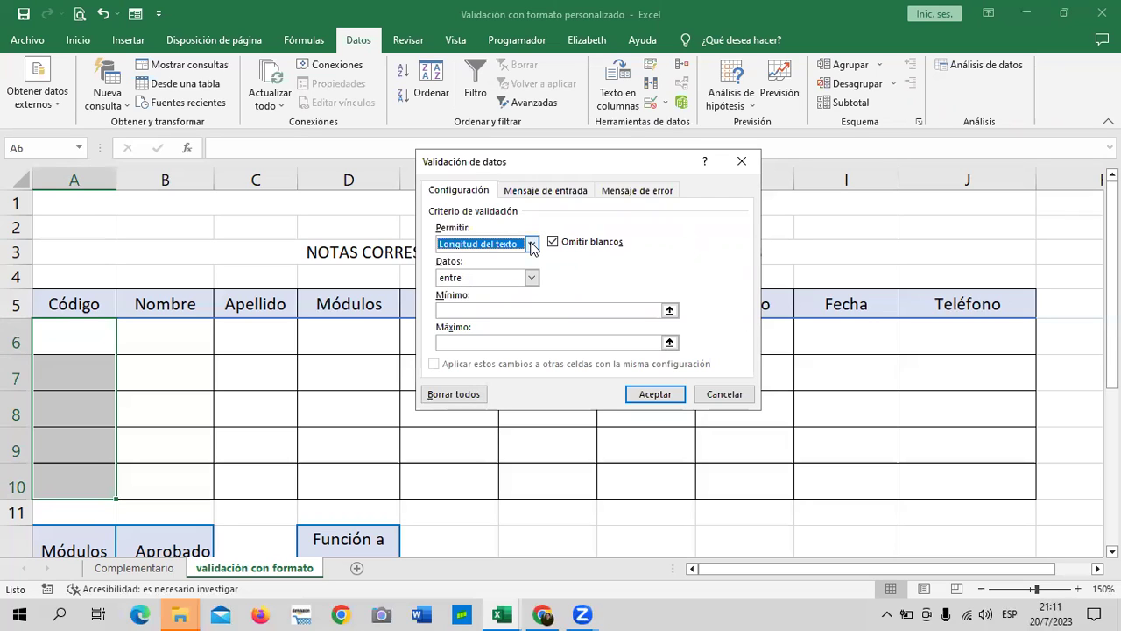
click(531, 278)
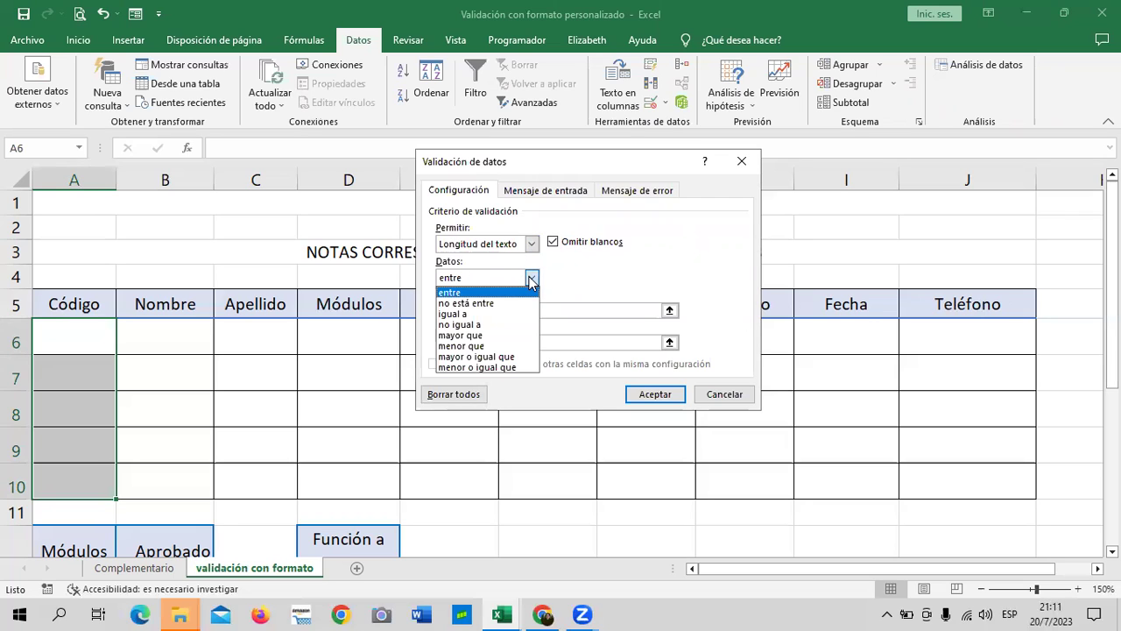
click(458, 313)
click(488, 309)
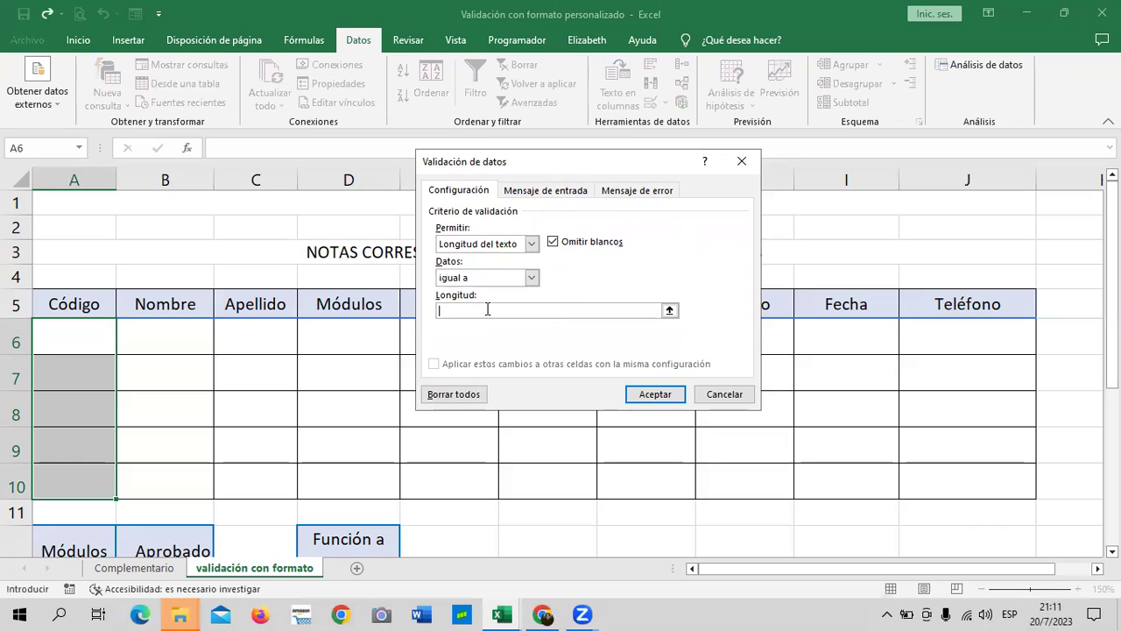
text(3)
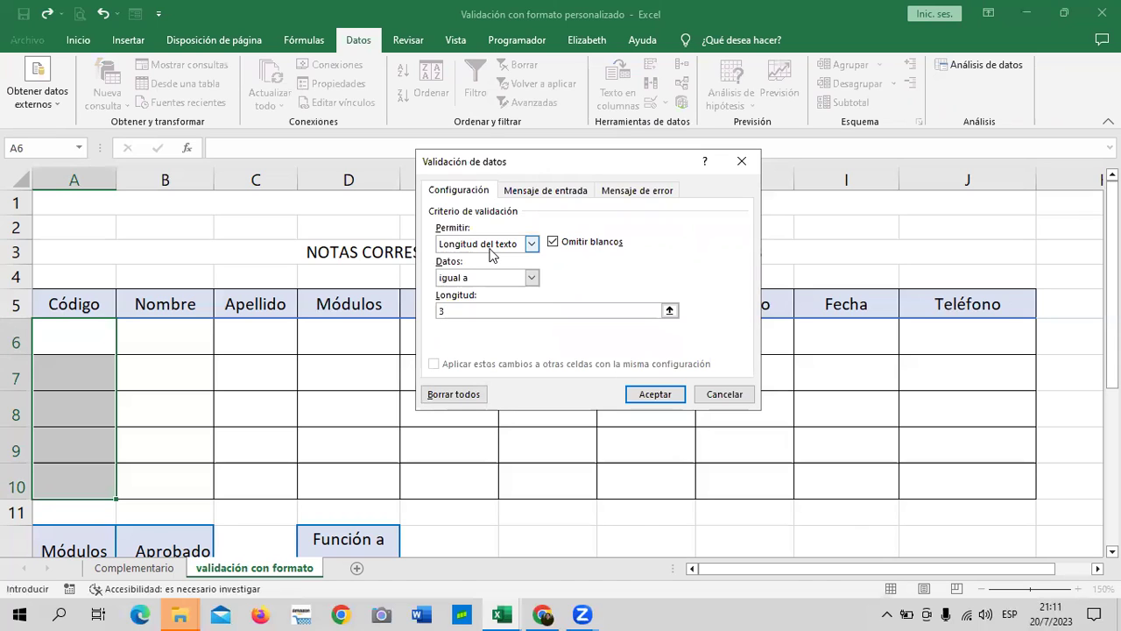
click(657, 395)
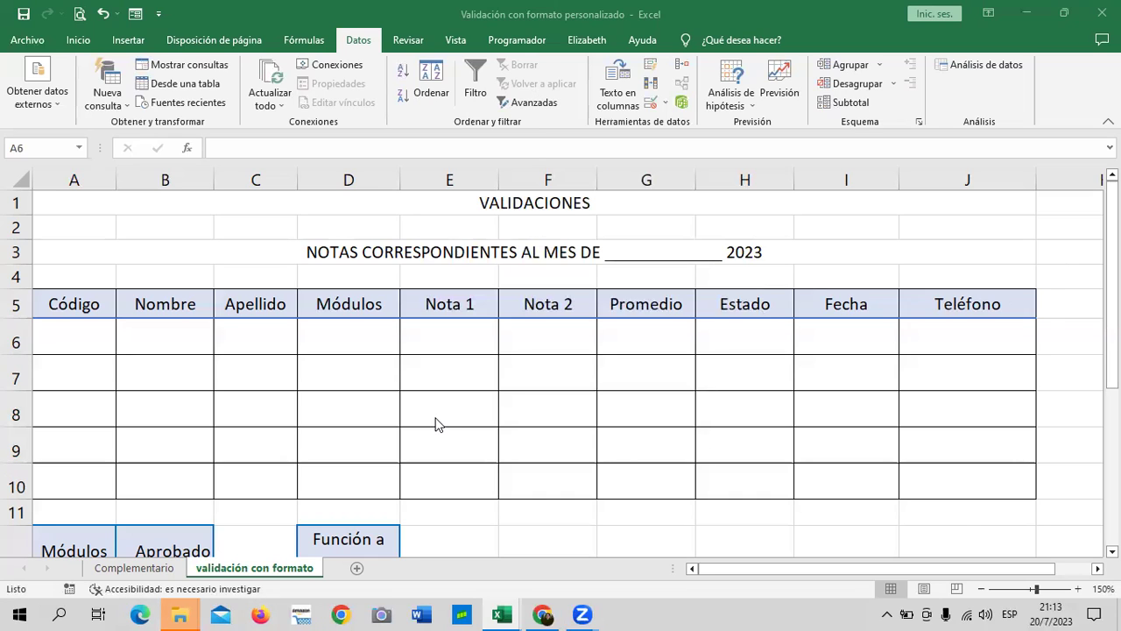
Clear the 3-character validation rule from A6:A10 with Borrar todos
key(shift+Down)
key(shift+Down)
key(shift+Down)
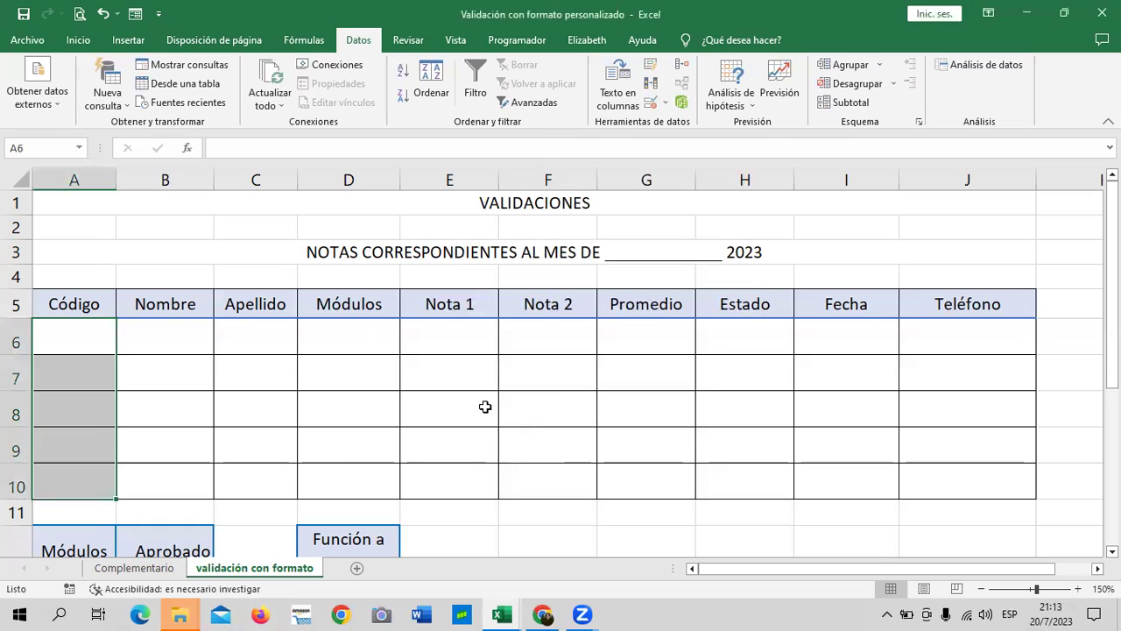
click(333, 366)
drag(95, 331, 108, 483)
click(651, 103)
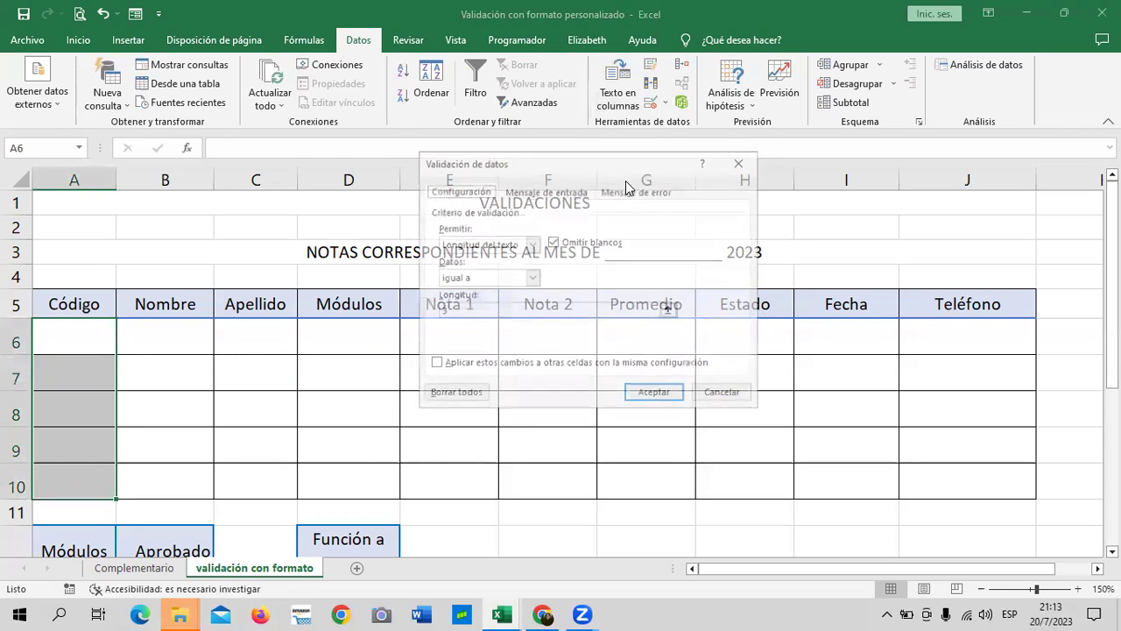
click(461, 396)
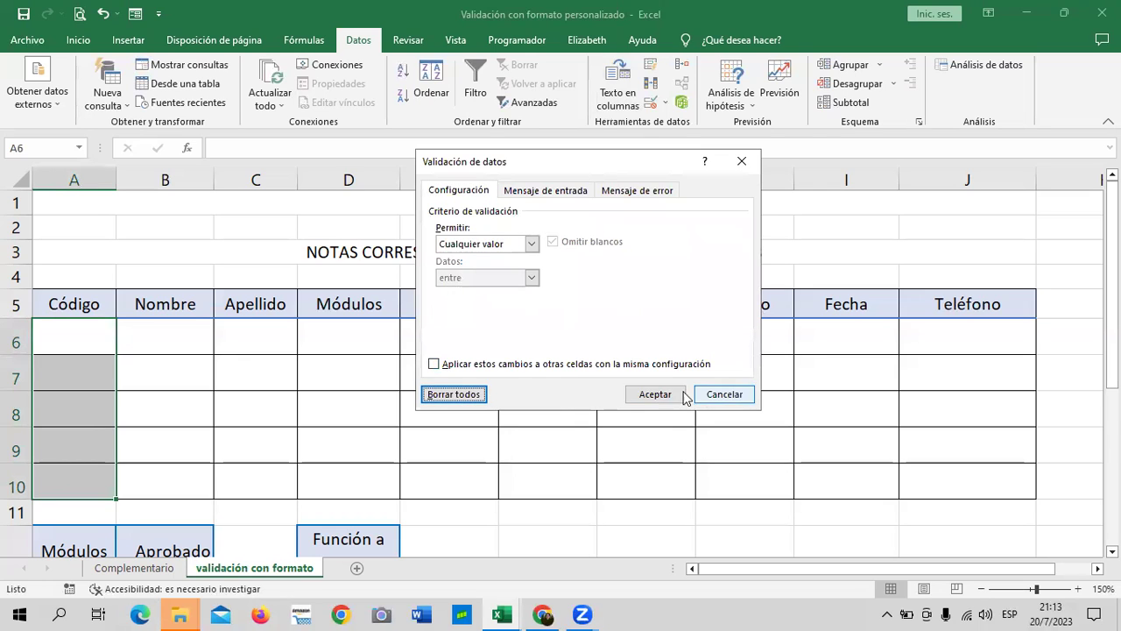
click(653, 394)
Reselect the Código cells A6:A10
click(589, 377)
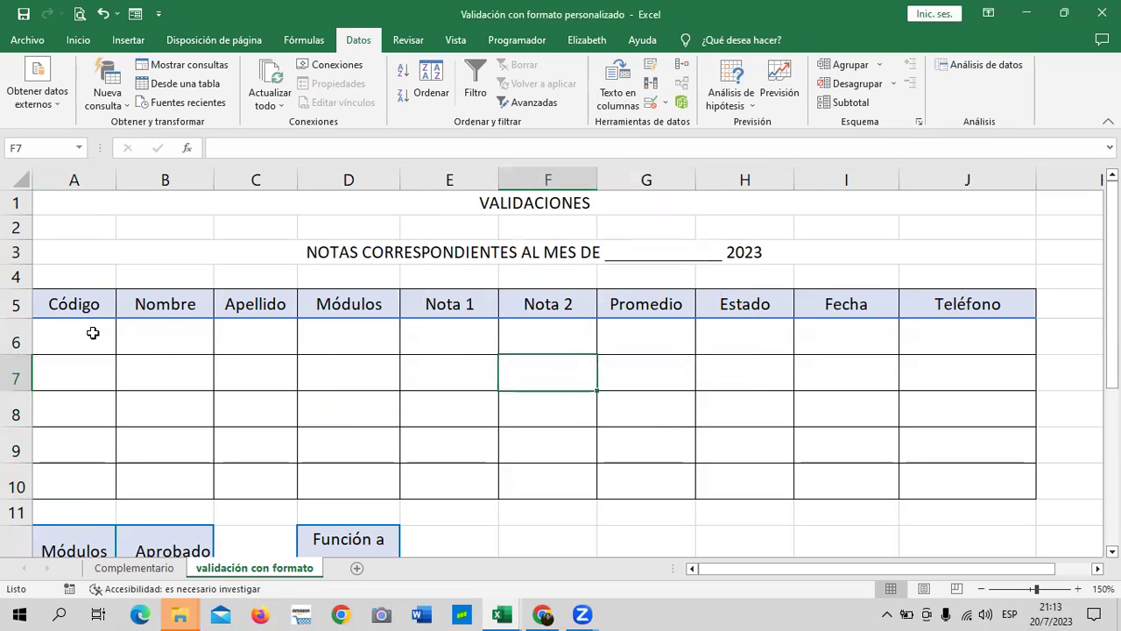
click(188, 351)
drag(66, 326, 61, 477)
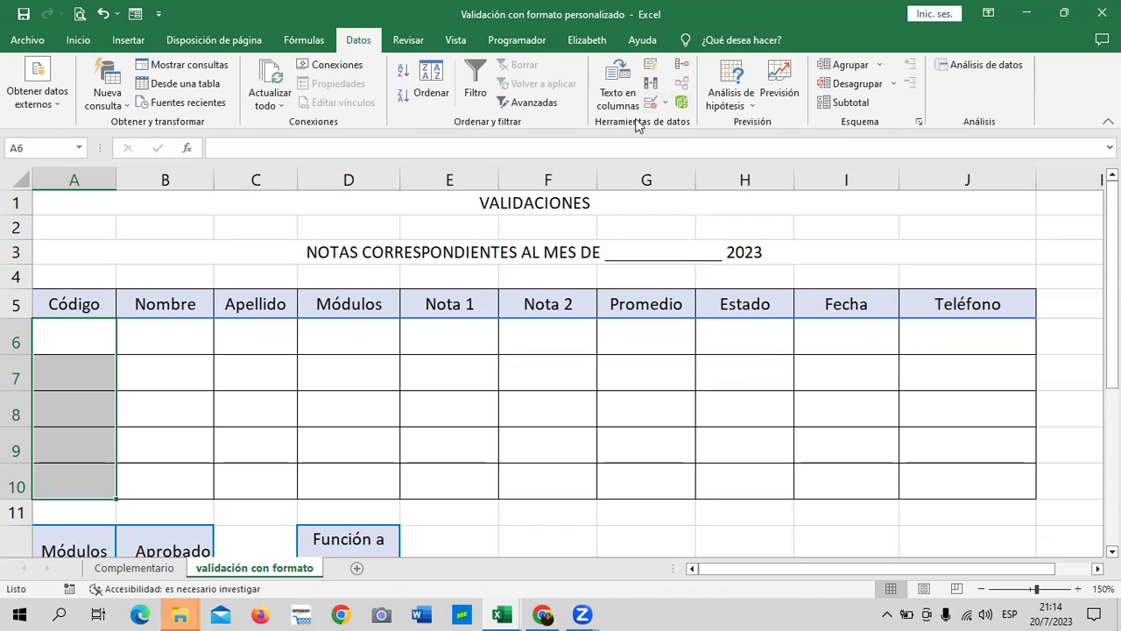
Apply a Longitud del texto rule equal to 3 on A6:A10, then select A6
click(651, 102)
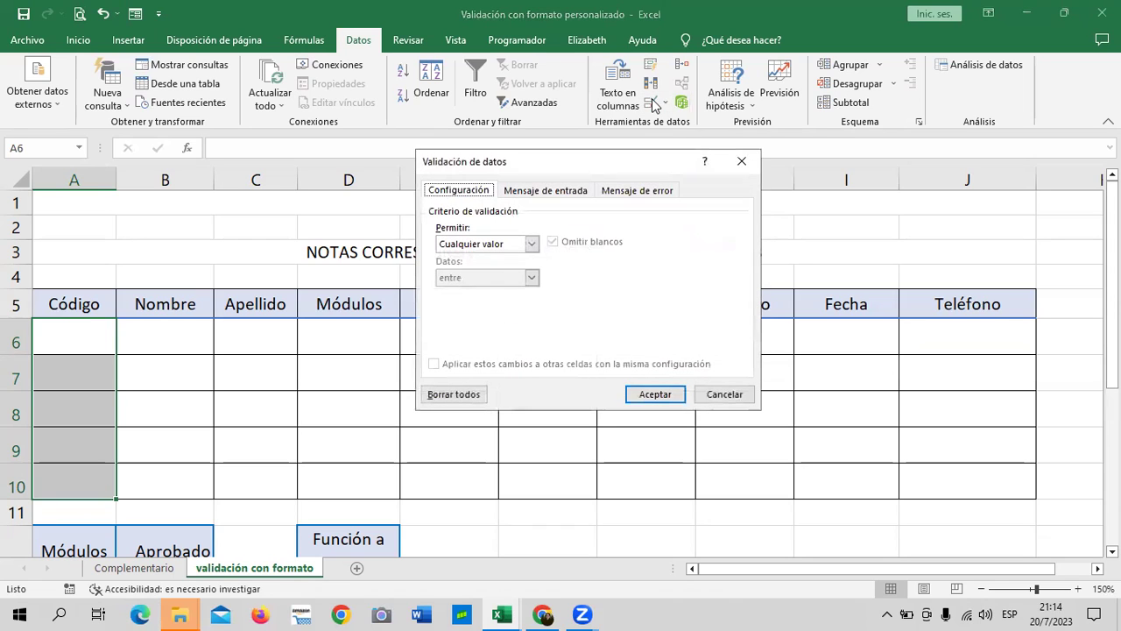
click(532, 245)
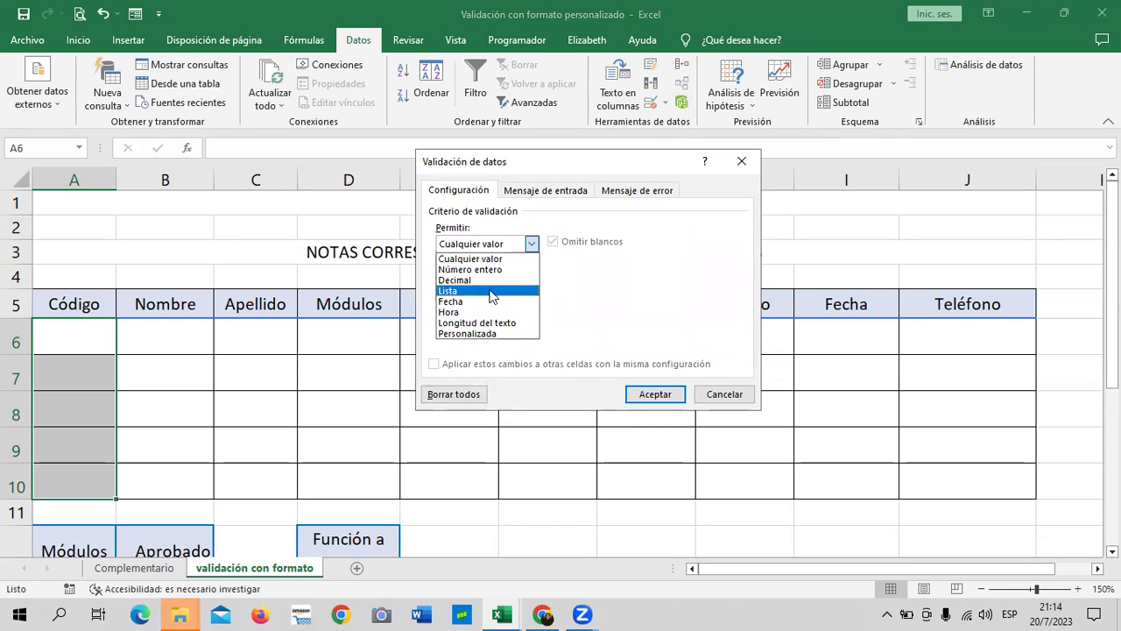
click(613, 176)
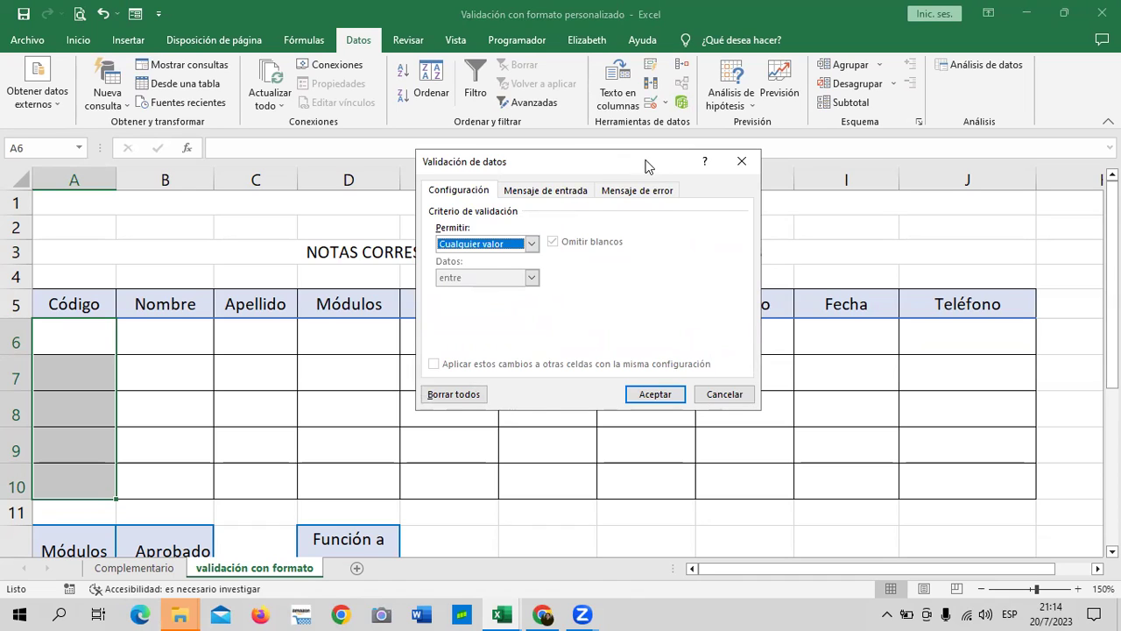
drag(647, 167, 706, 148)
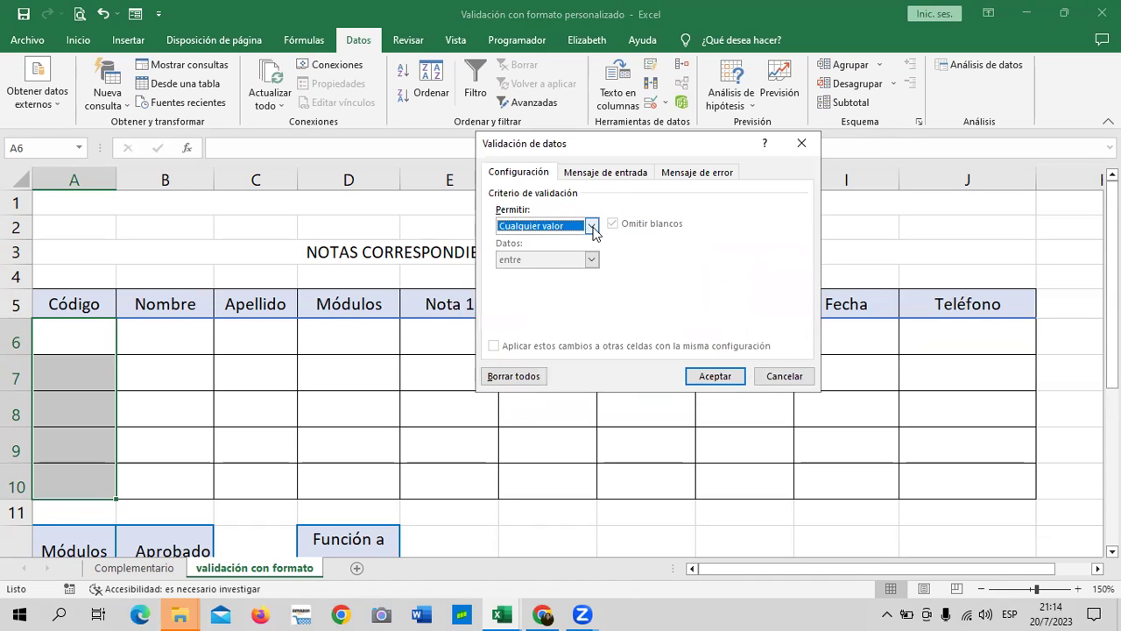
click(592, 226)
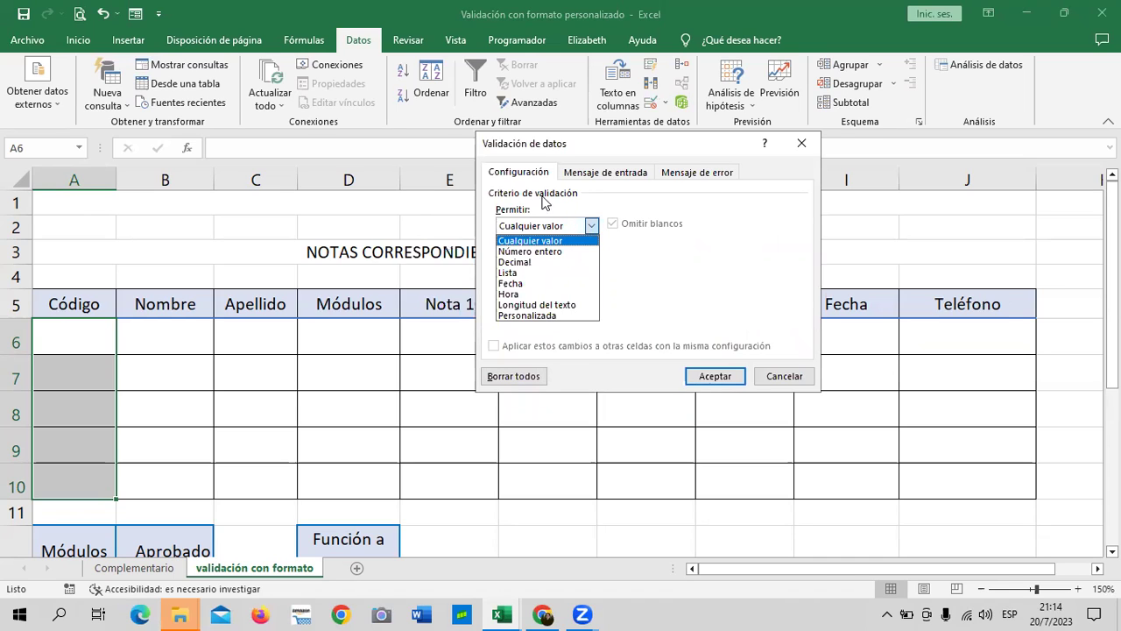
click(561, 305)
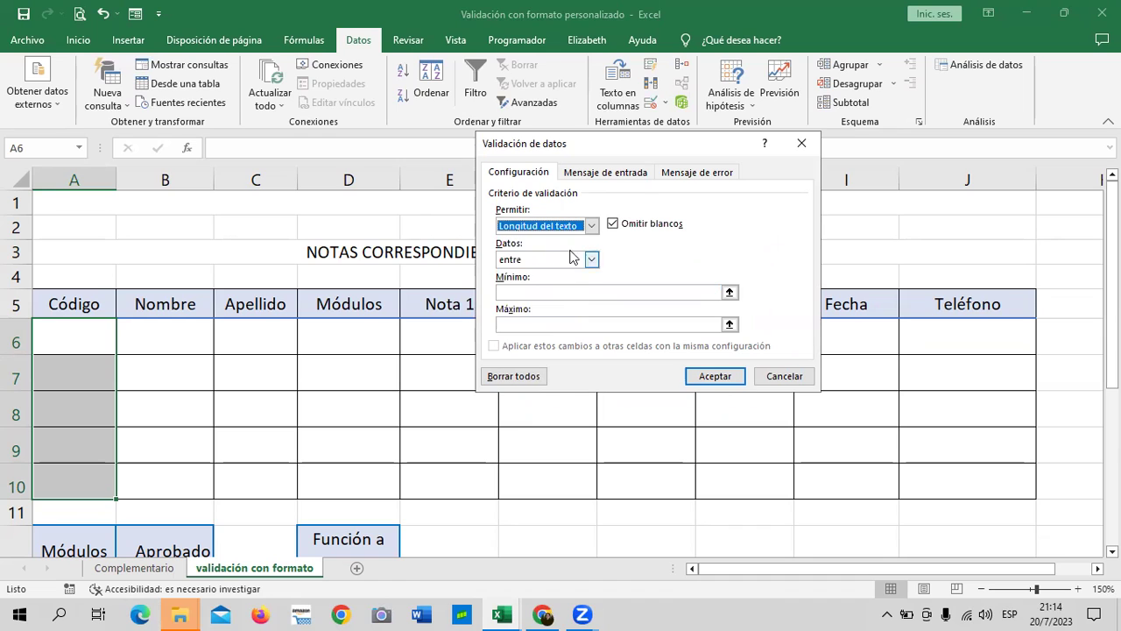
click(592, 261)
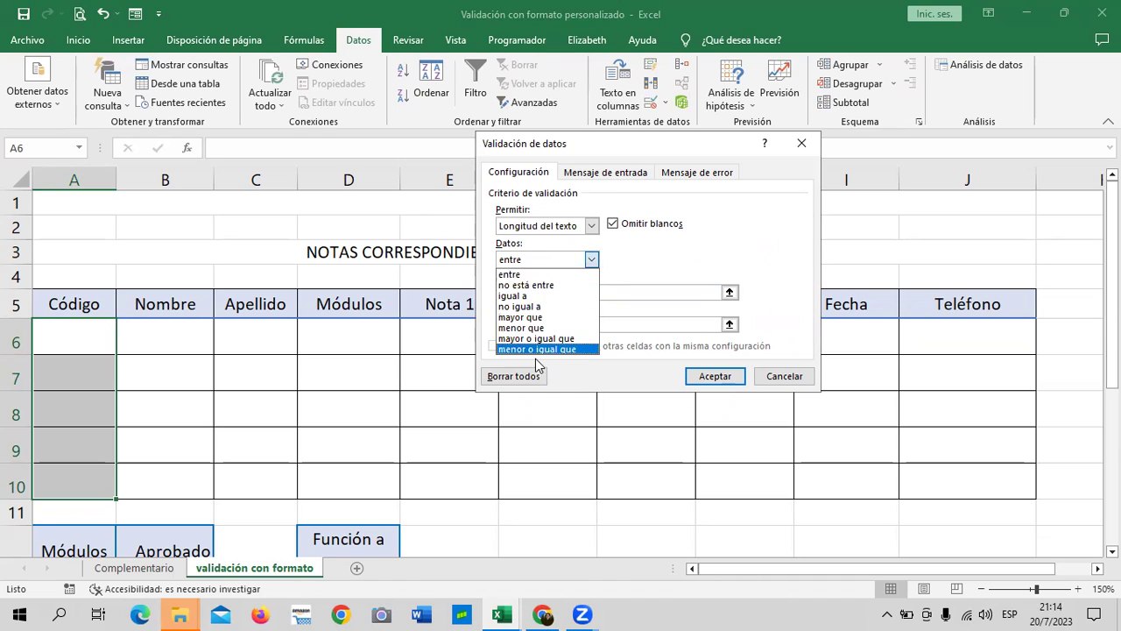
click(560, 295)
click(561, 293)
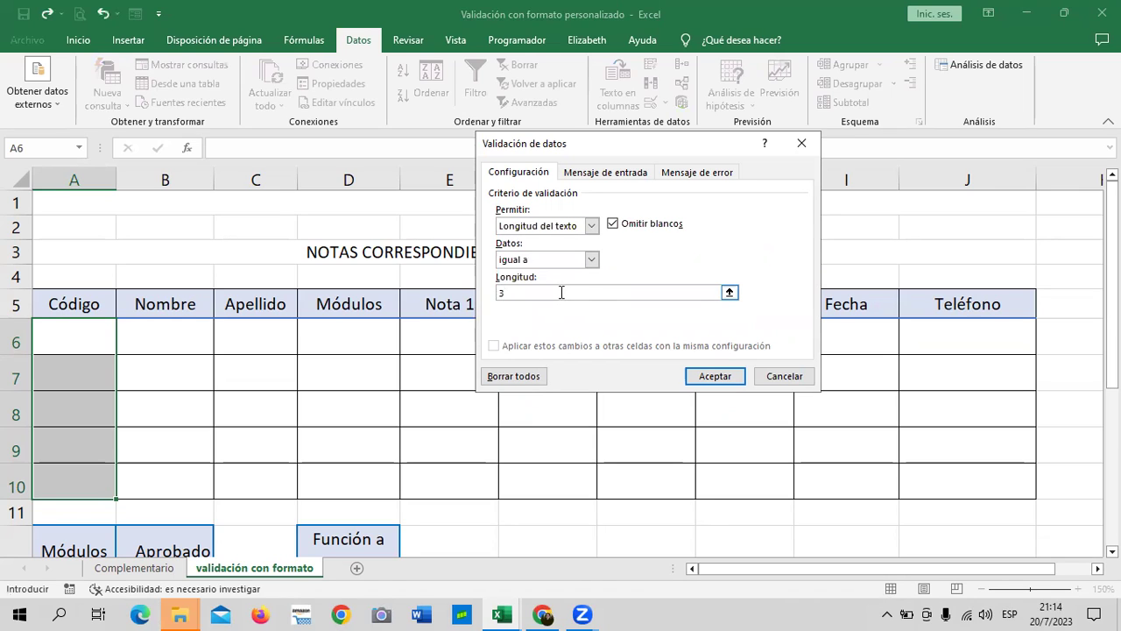
click(721, 375)
click(100, 336)
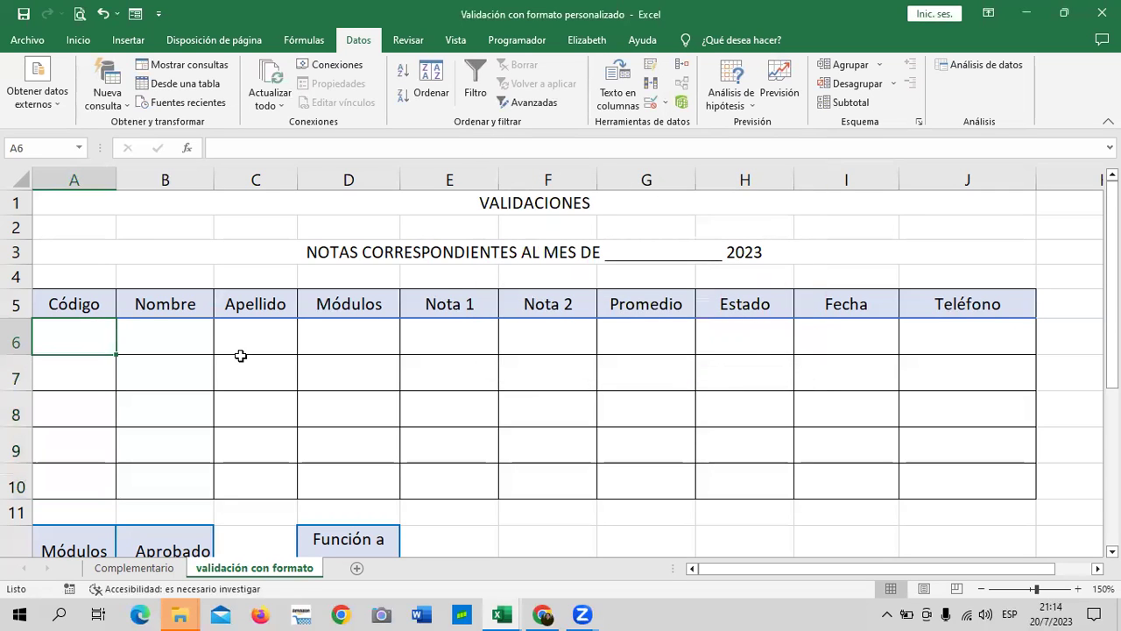
Enter C01 in A6 and C02 in A7, after the 4-character C-02 is rejected
text(C01)
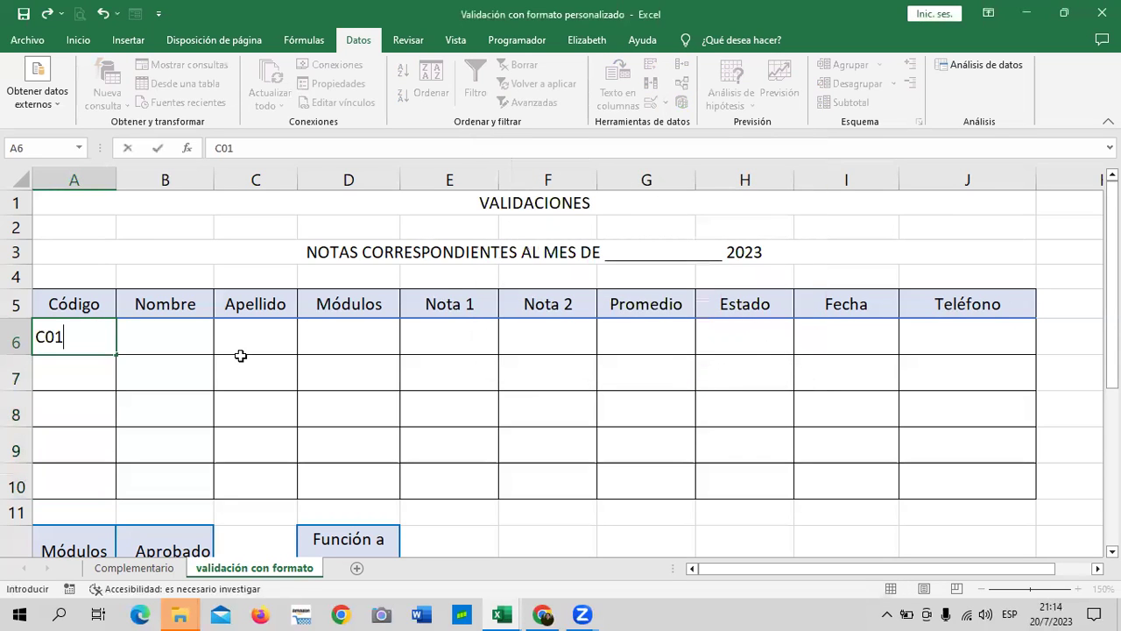
key(Return)
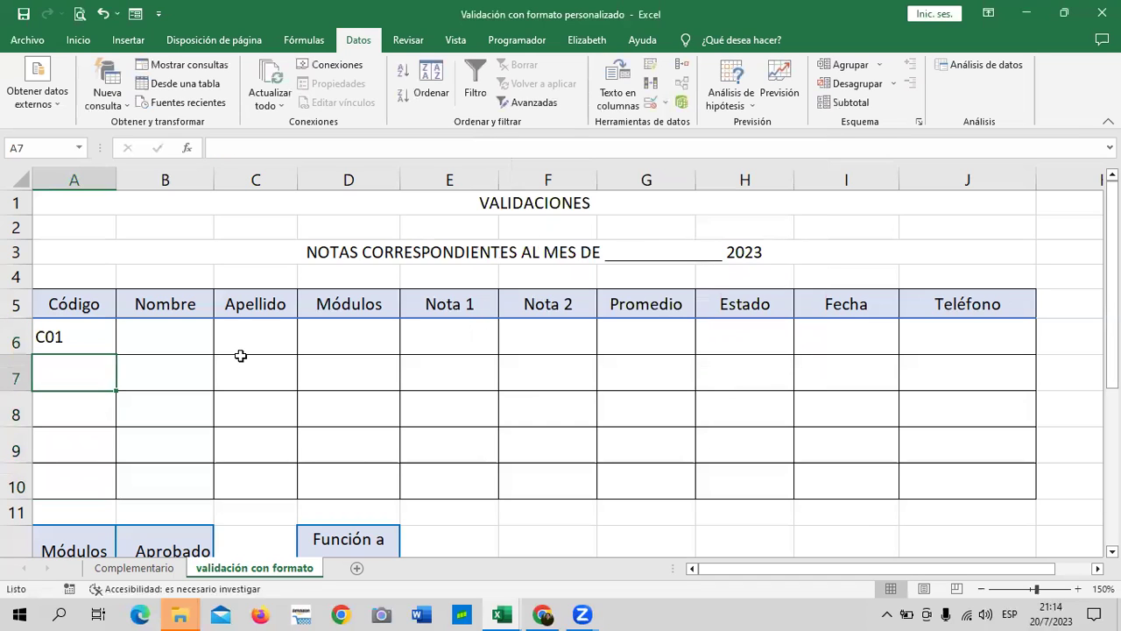
text(C0)
key(BackSpace)
key(BackSpace)
text(-02)
key(Return)
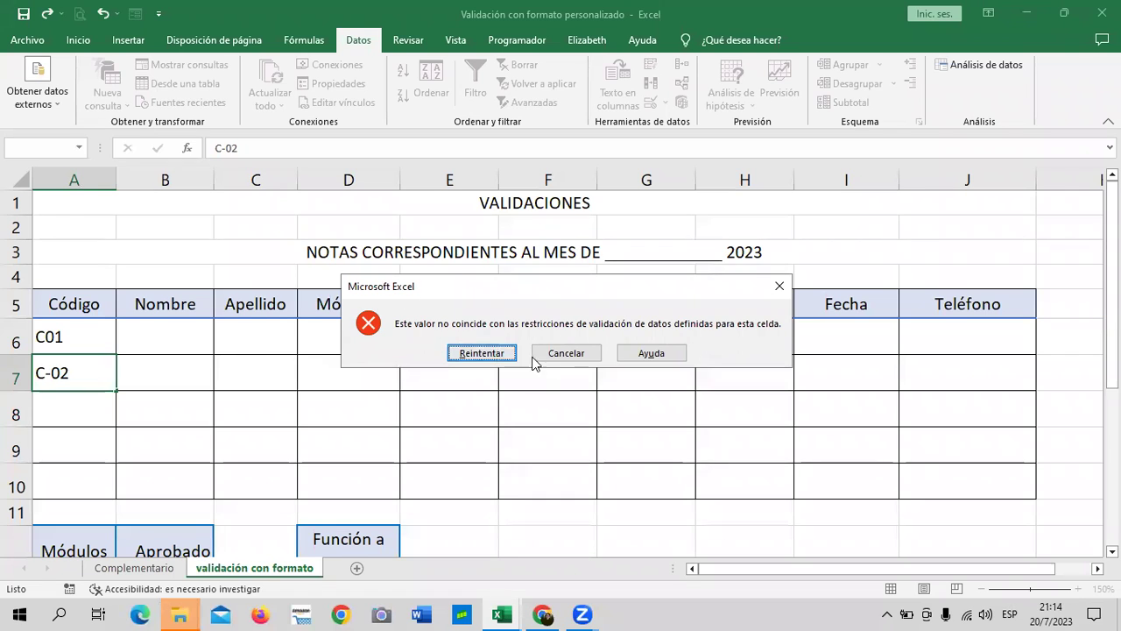
click(567, 353)
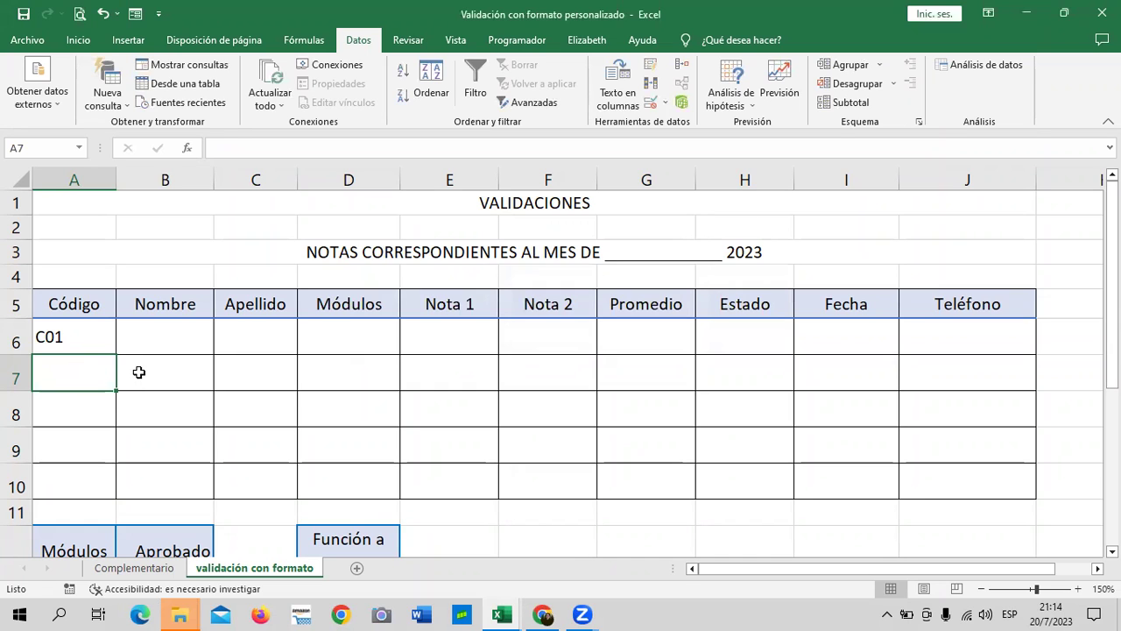
text(C01)
key(BackSpace)
text(2)
key(Return)
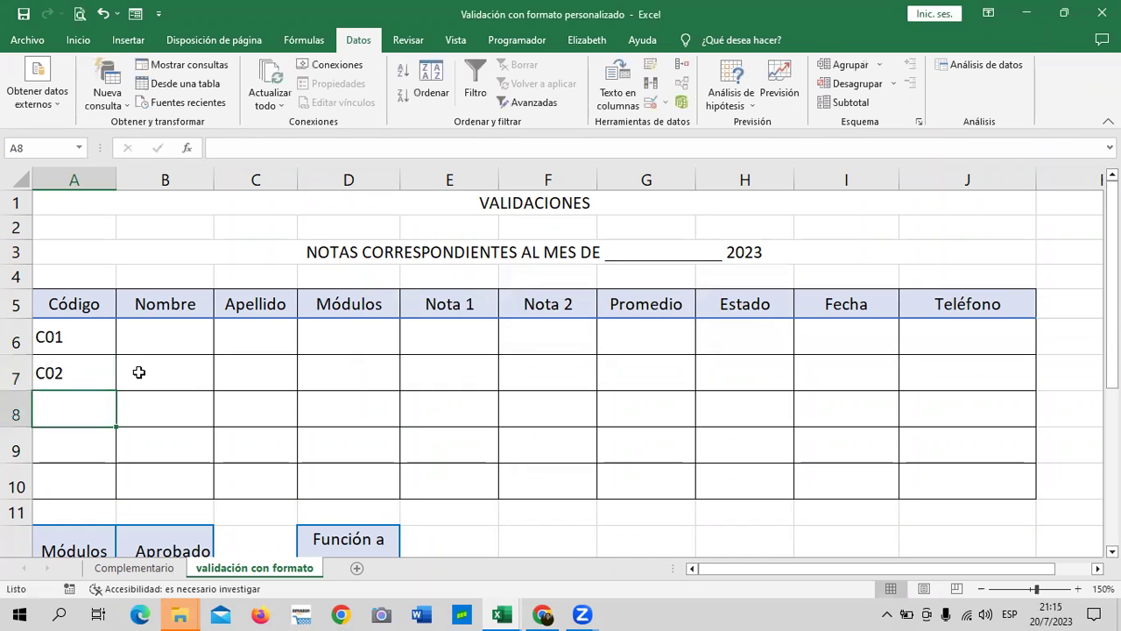
Correct the rejected 'C 03' to C03 in A8, then enter C04 and C05
text(C)
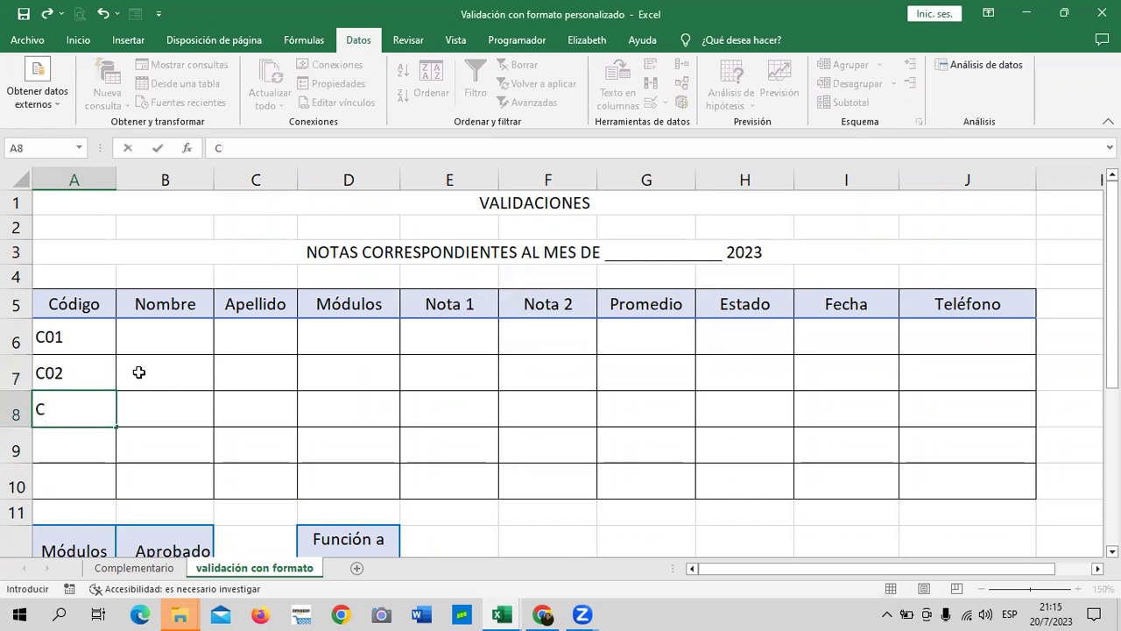
text( 03)
key(Return)
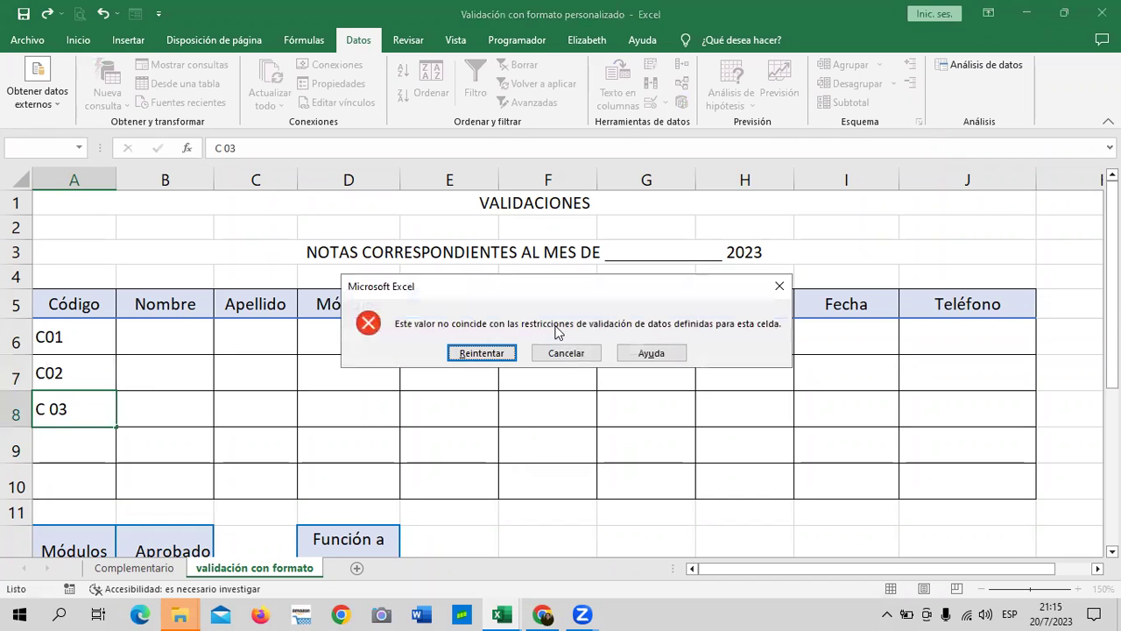
click(499, 358)
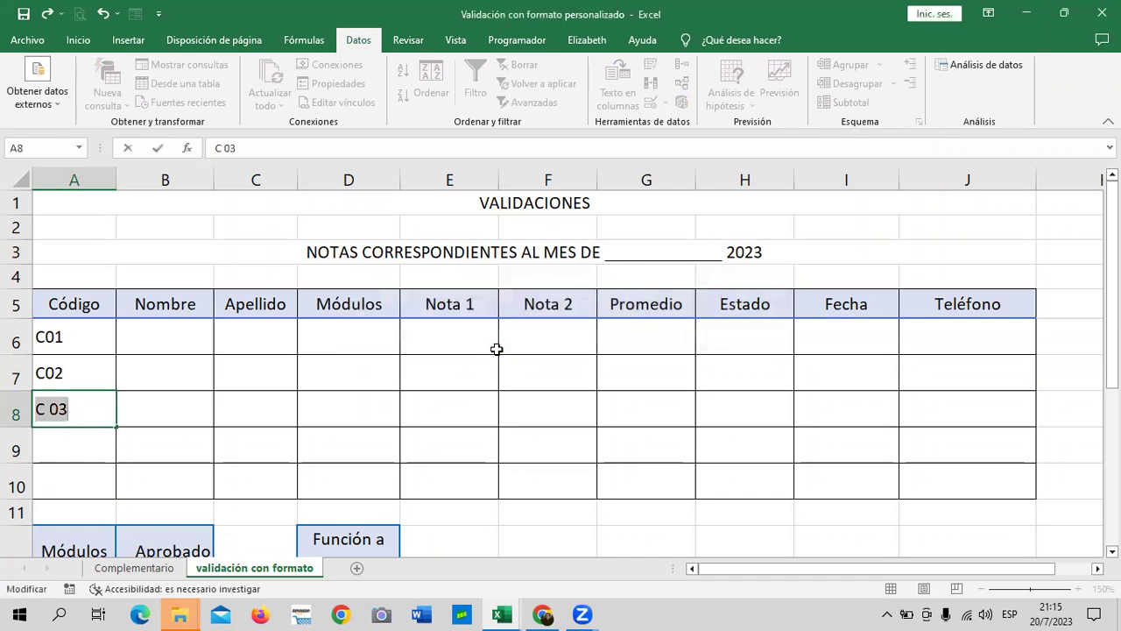
text(C03)
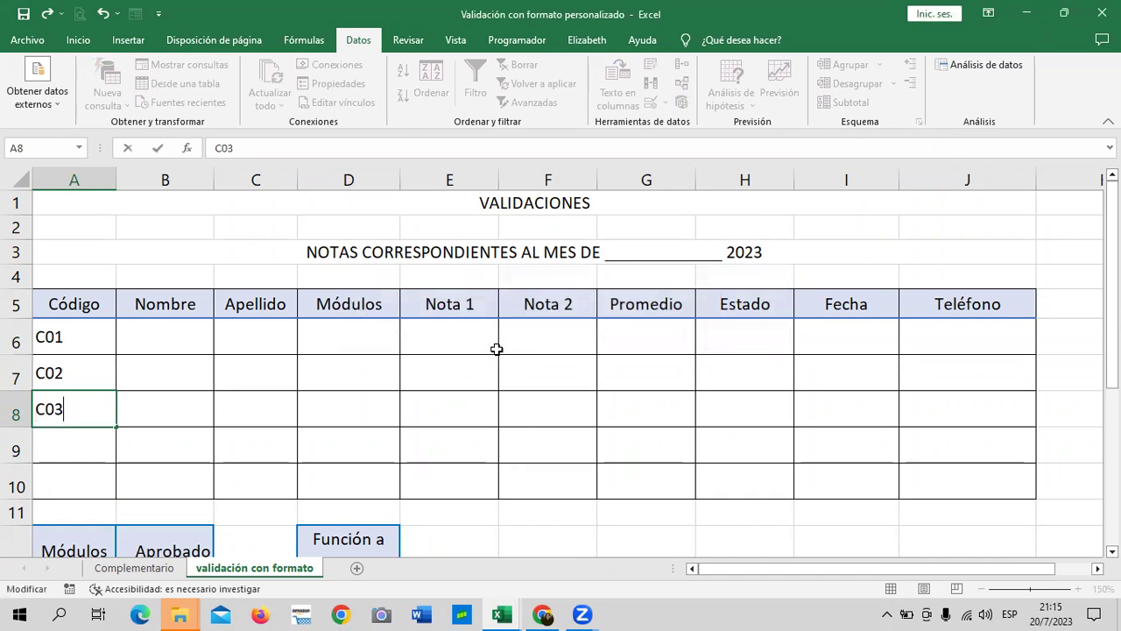
key(Return)
text(C0)
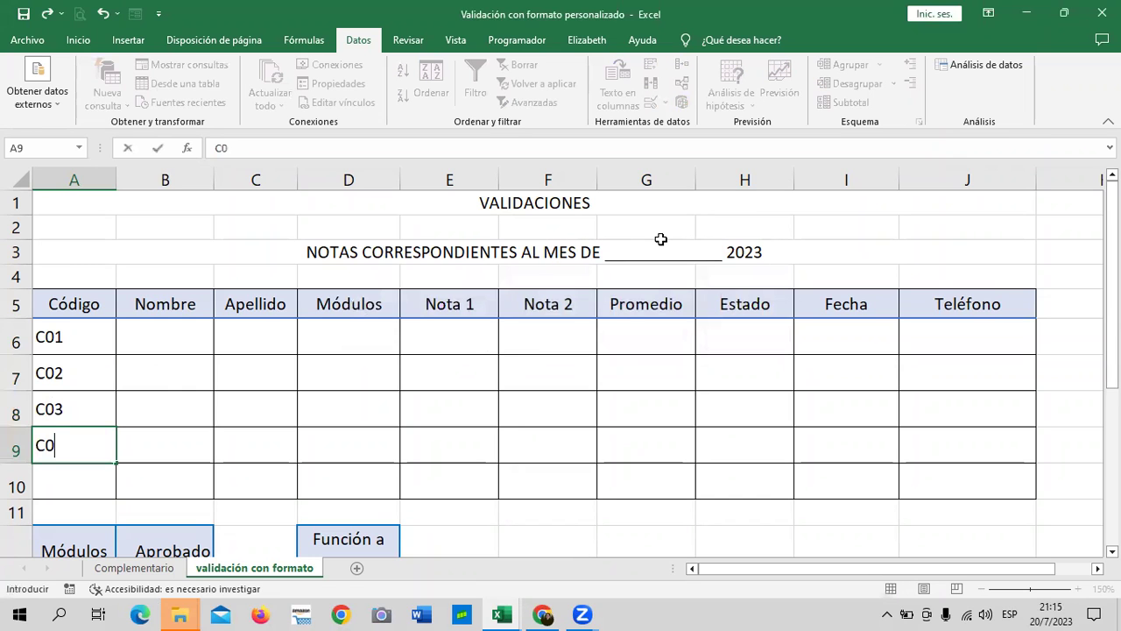
text(4)
key(Return)
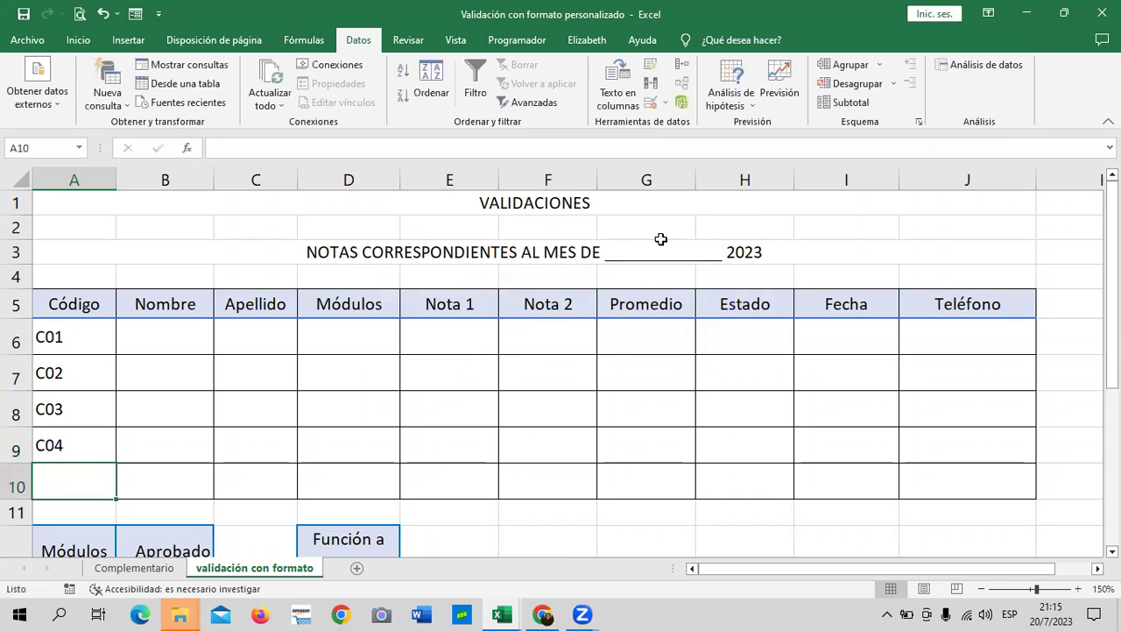
text(C05)
key(Return)
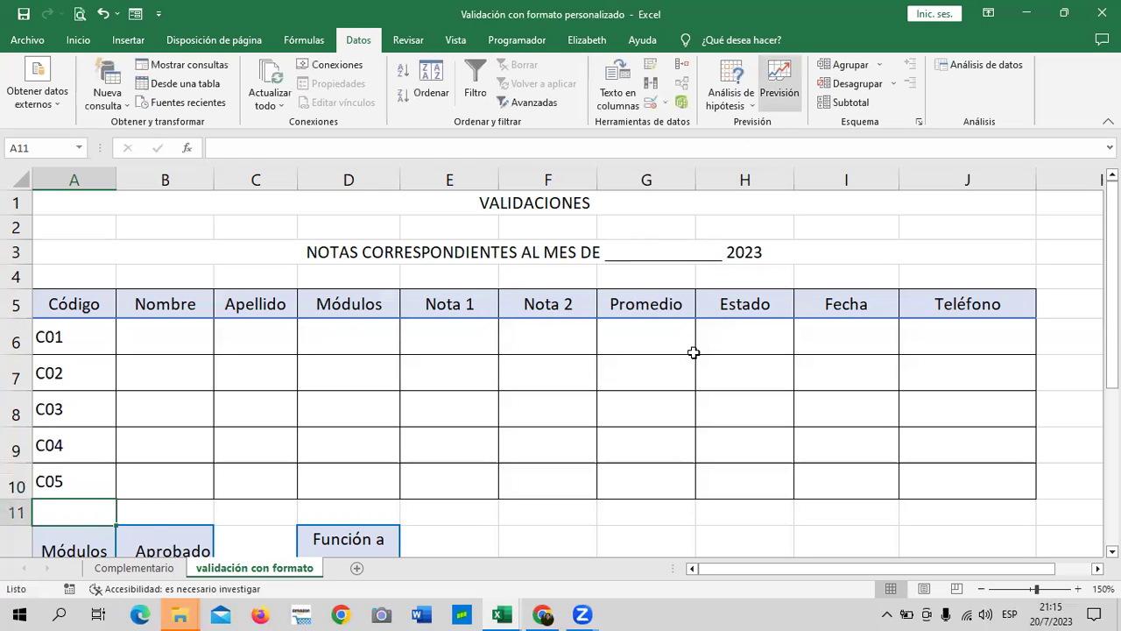
scroll(694, 352, down, 1)
Widen the Apellido column C slightly and select the name cells B6:C10
scroll(692, 355, down, 1)
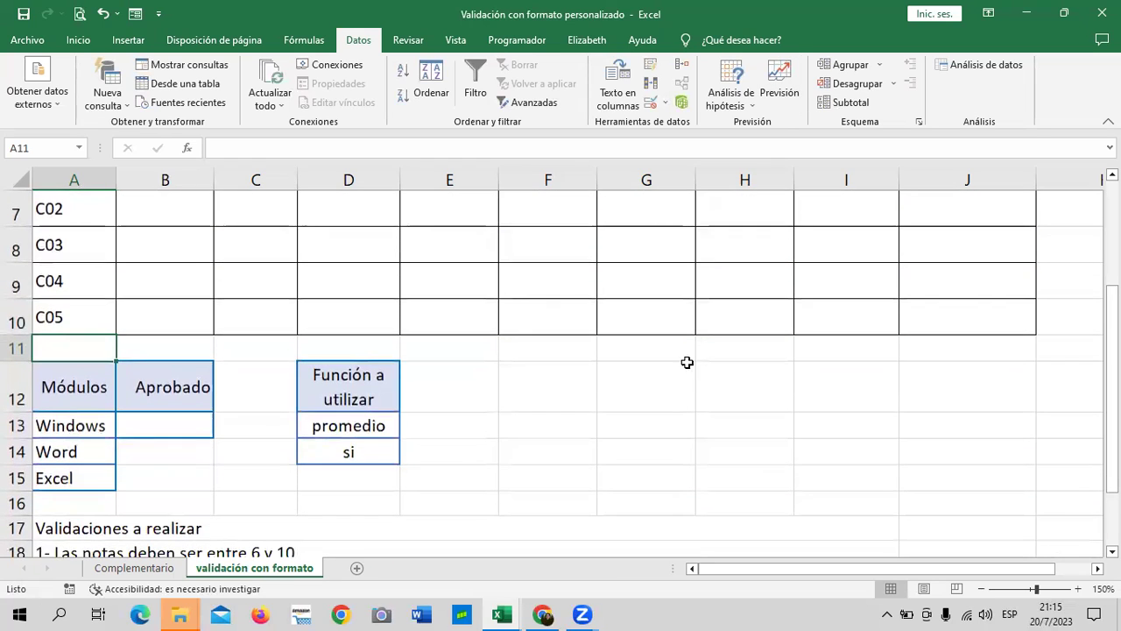
scroll(595, 452, up, 2)
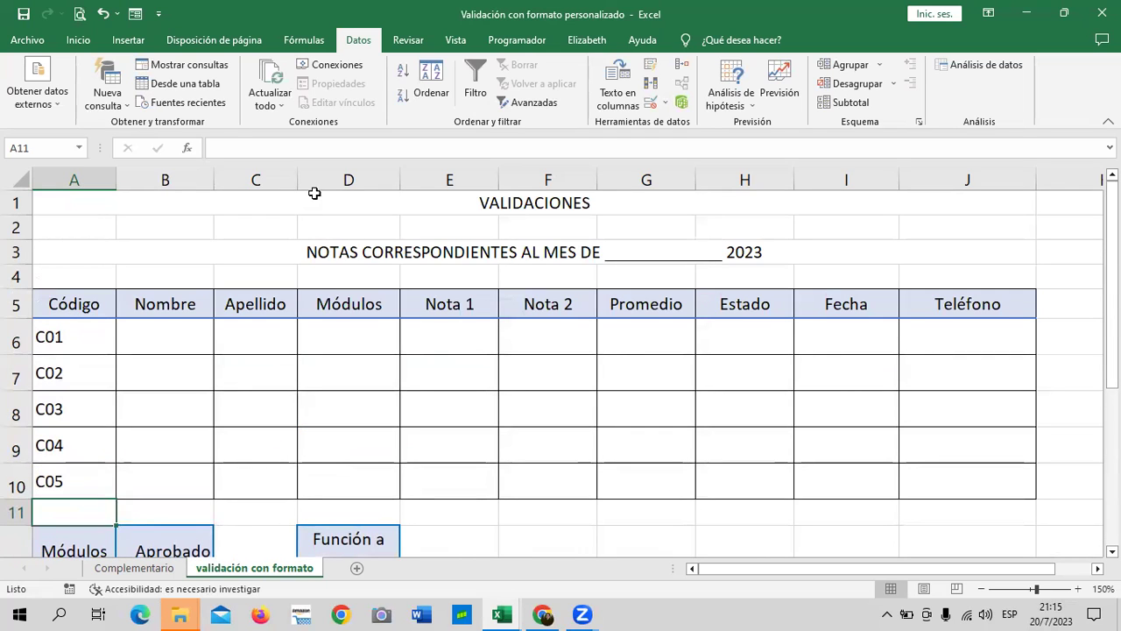
drag(299, 175, 313, 183)
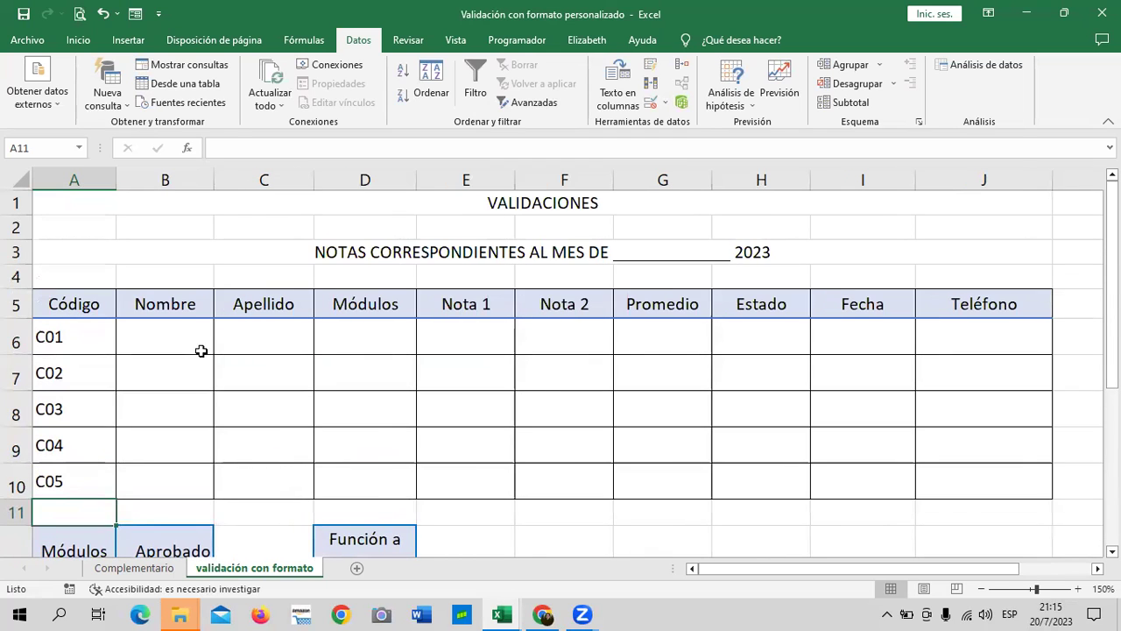
drag(191, 336, 270, 477)
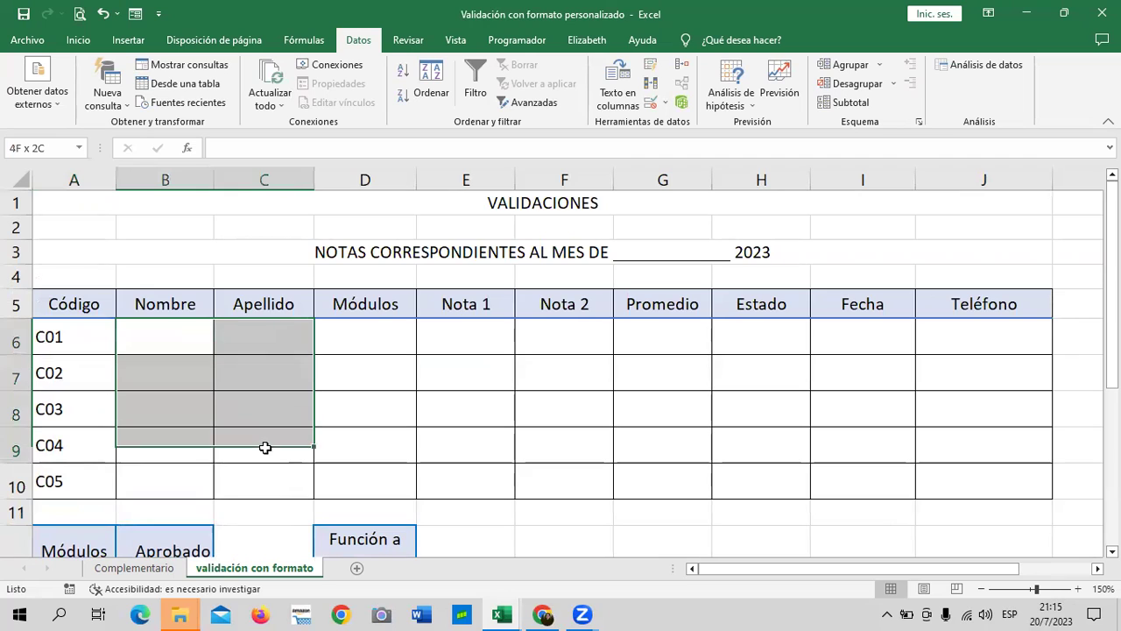
Give B6:C10 a Longitud del texto rule between minimum 3 and maximum 6
click(655, 104)
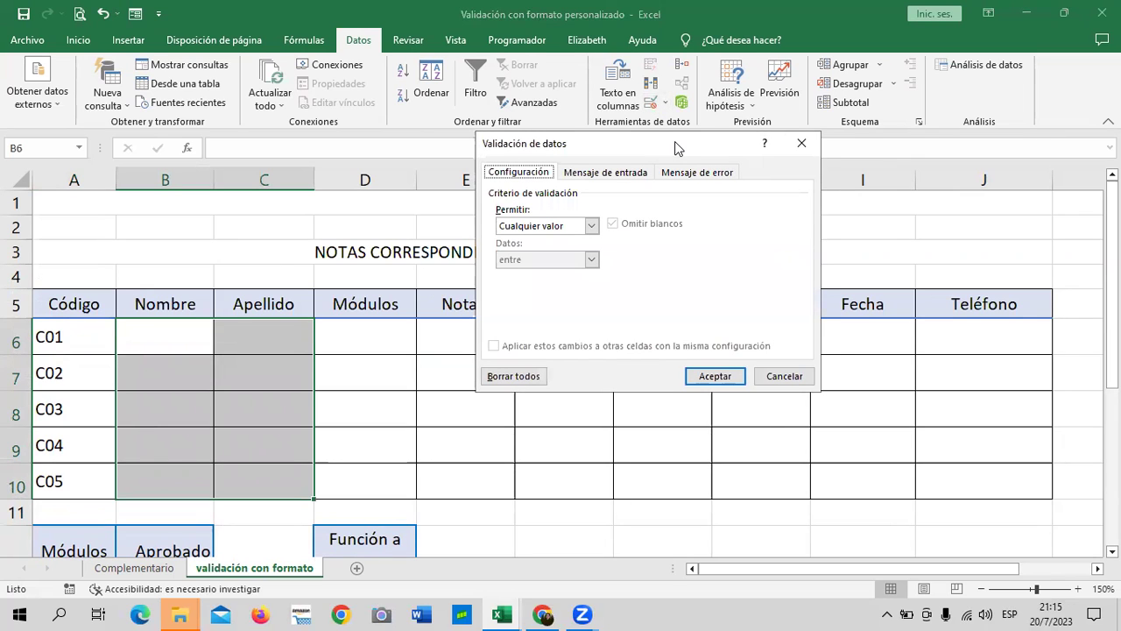
drag(675, 143, 628, 175)
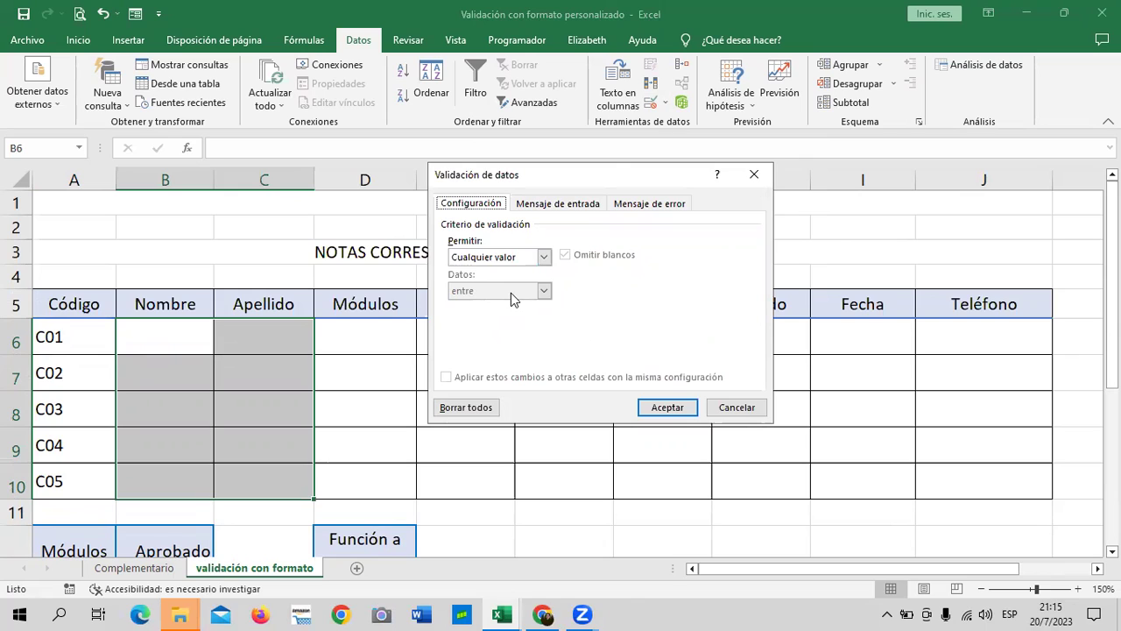
click(545, 258)
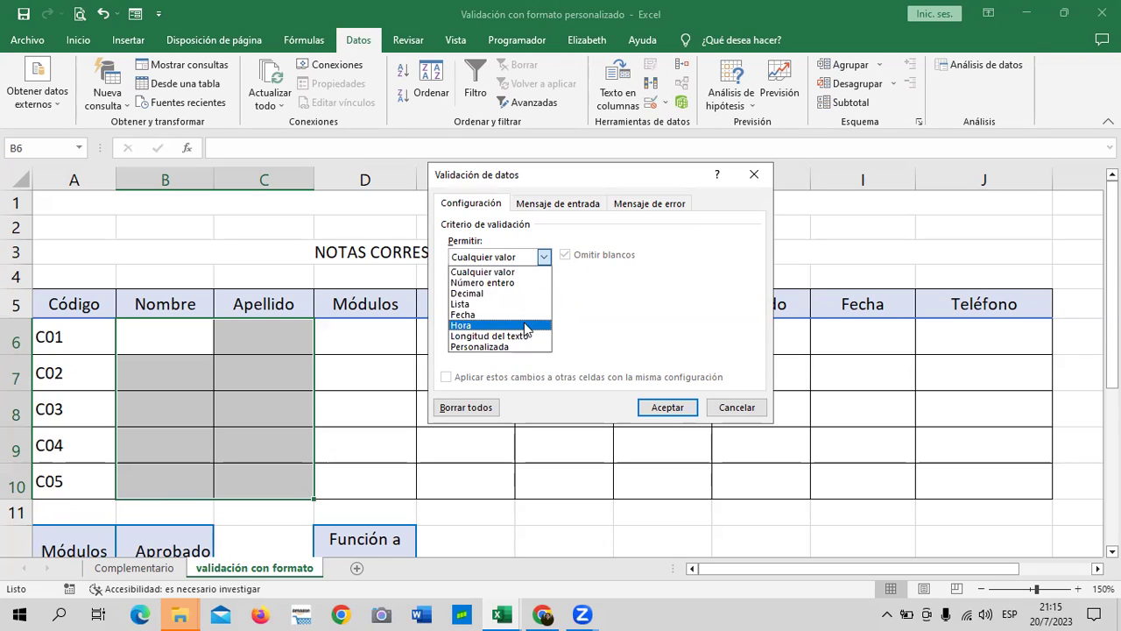
click(522, 335)
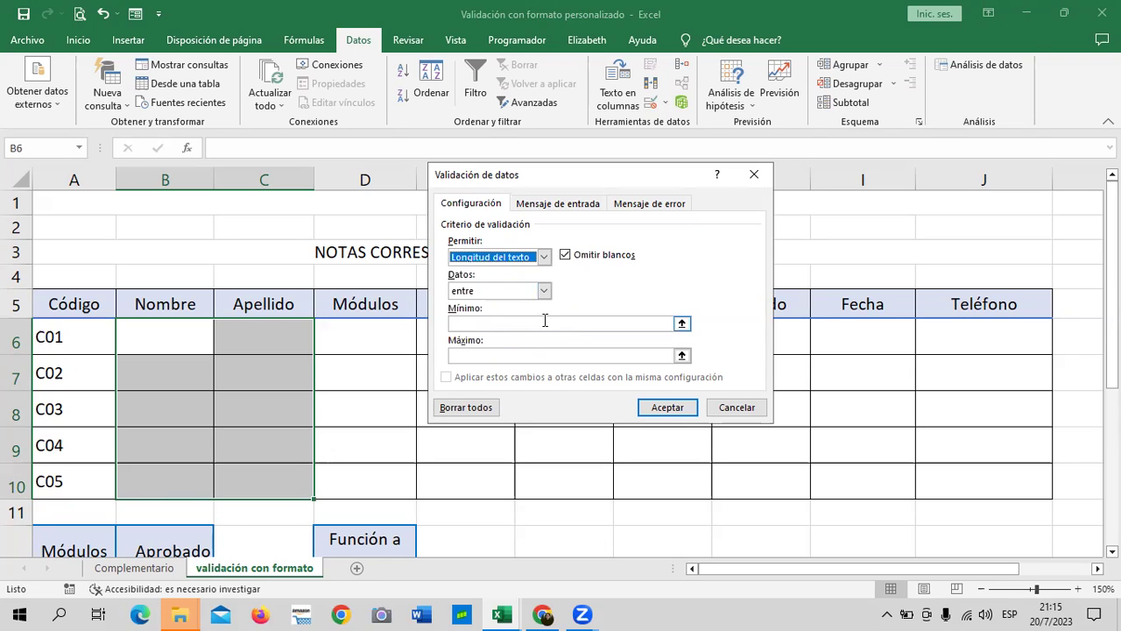
click(533, 323)
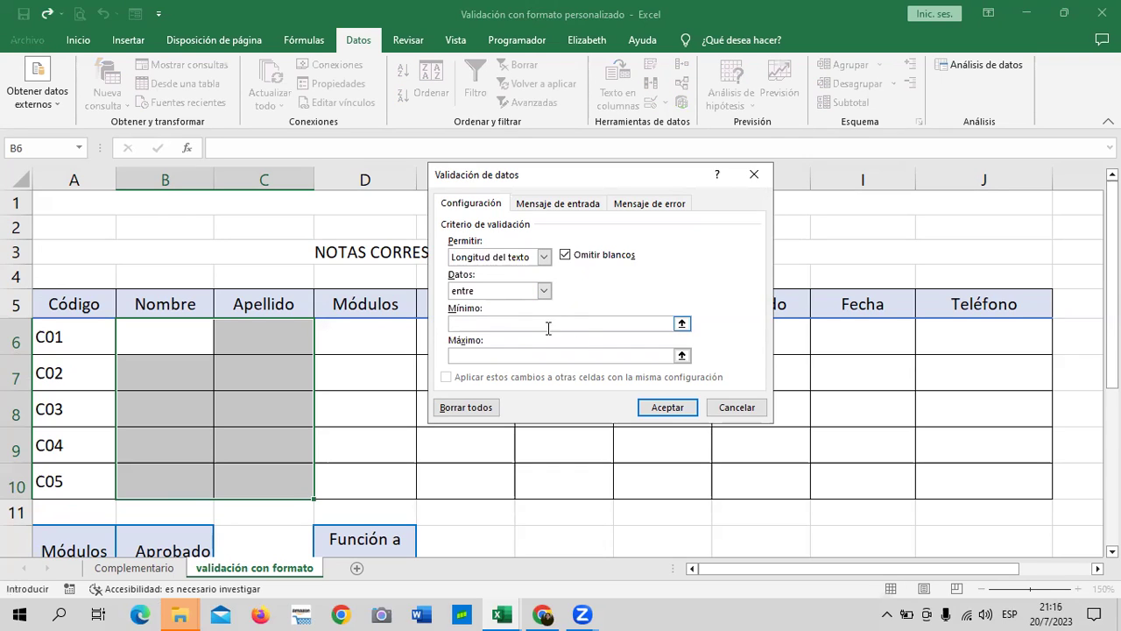
text(3)
click(570, 353)
text(6)
click(676, 408)
click(181, 337)
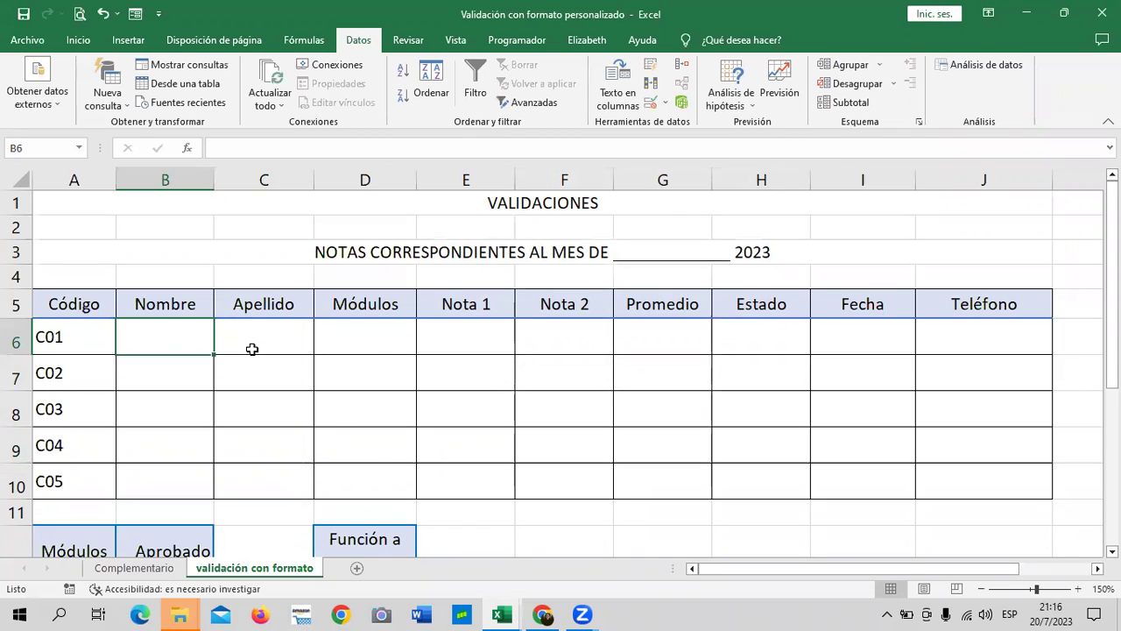
Enter the first student's first name and surname, replacing a too-long surname rejected by validation
click(550, 401)
click(165, 335)
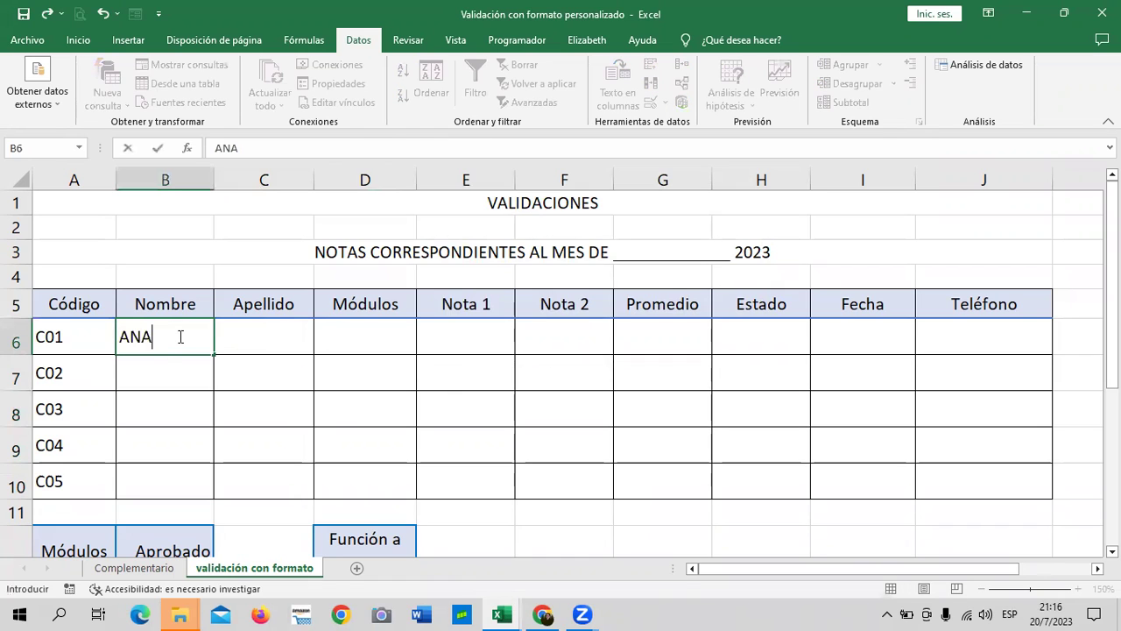
key(Tab)
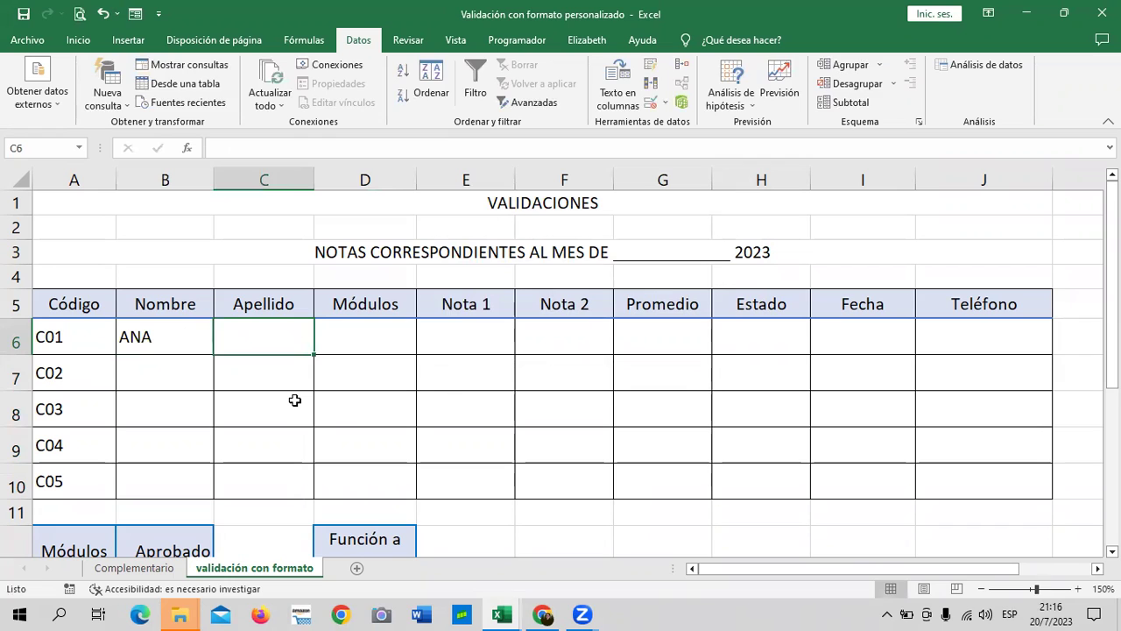
key(Tab)
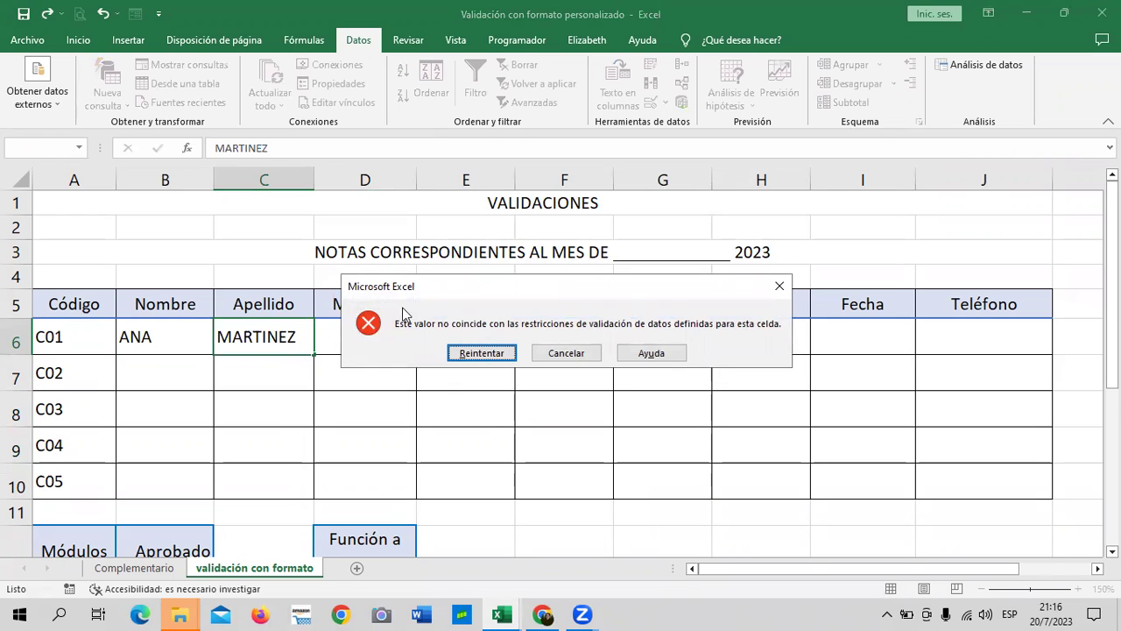
click(485, 352)
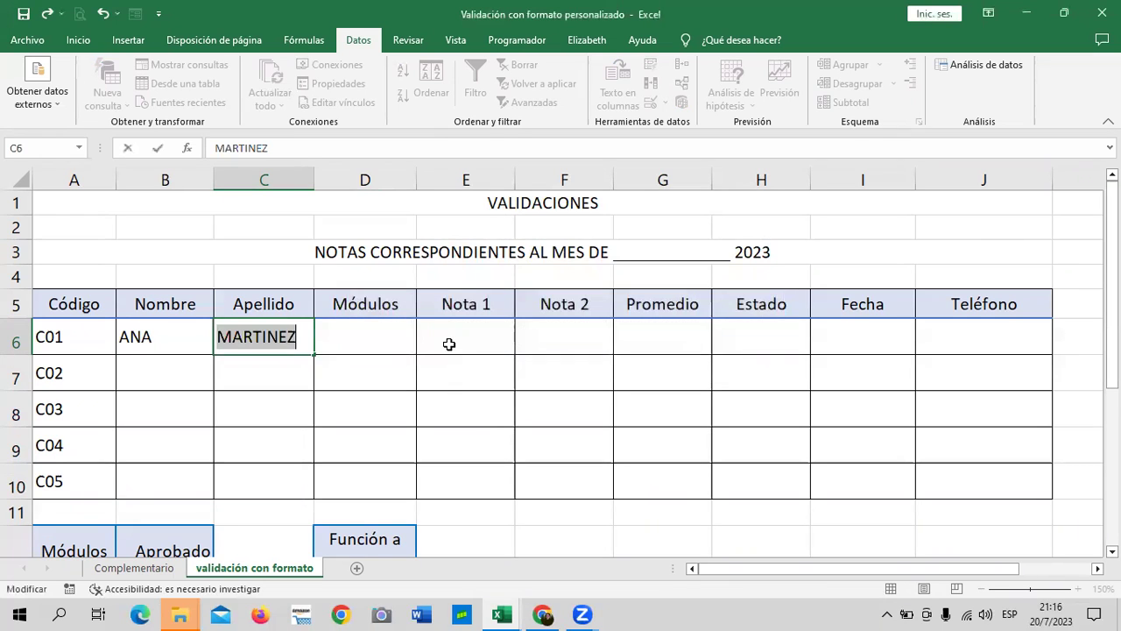
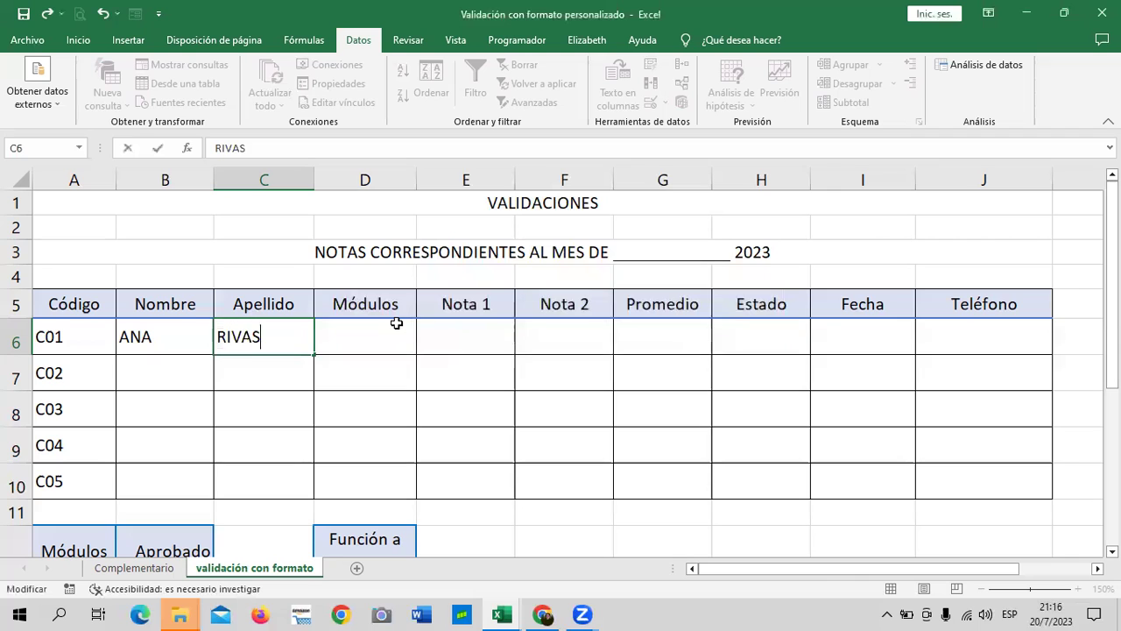
key(Return)
Enter the second student's first name in B7 and surname in C7
click(196, 377)
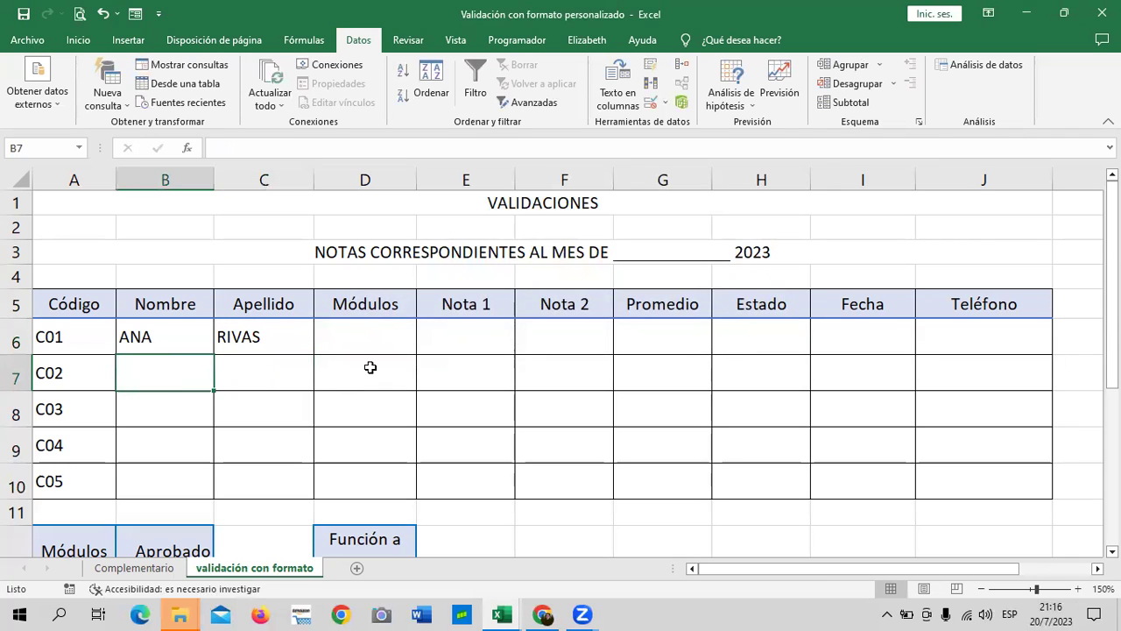
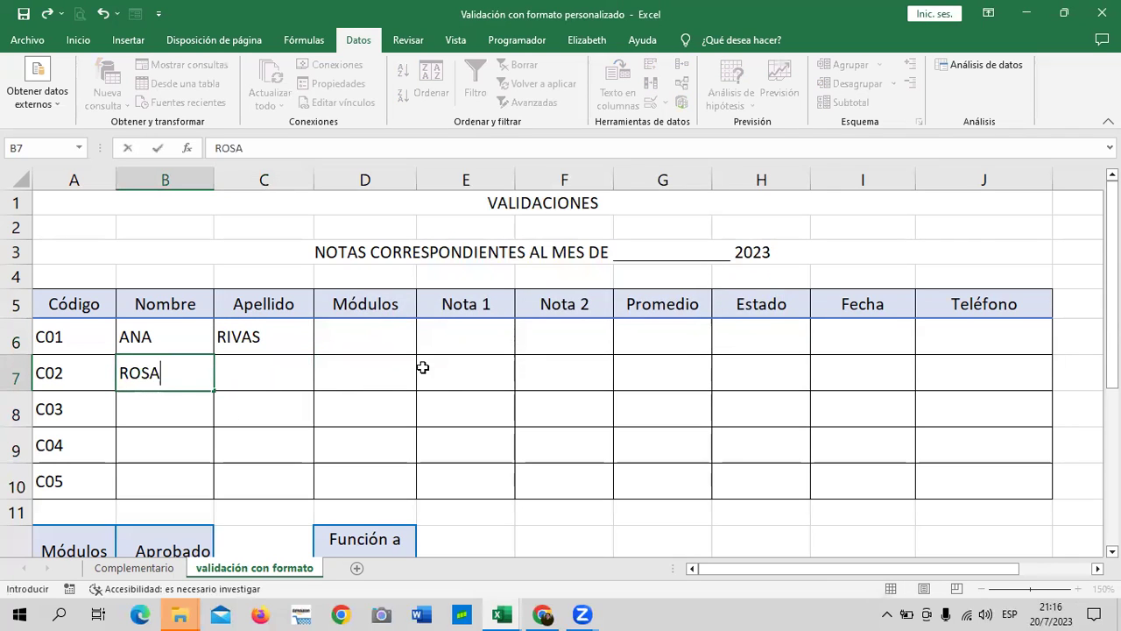
click(286, 374)
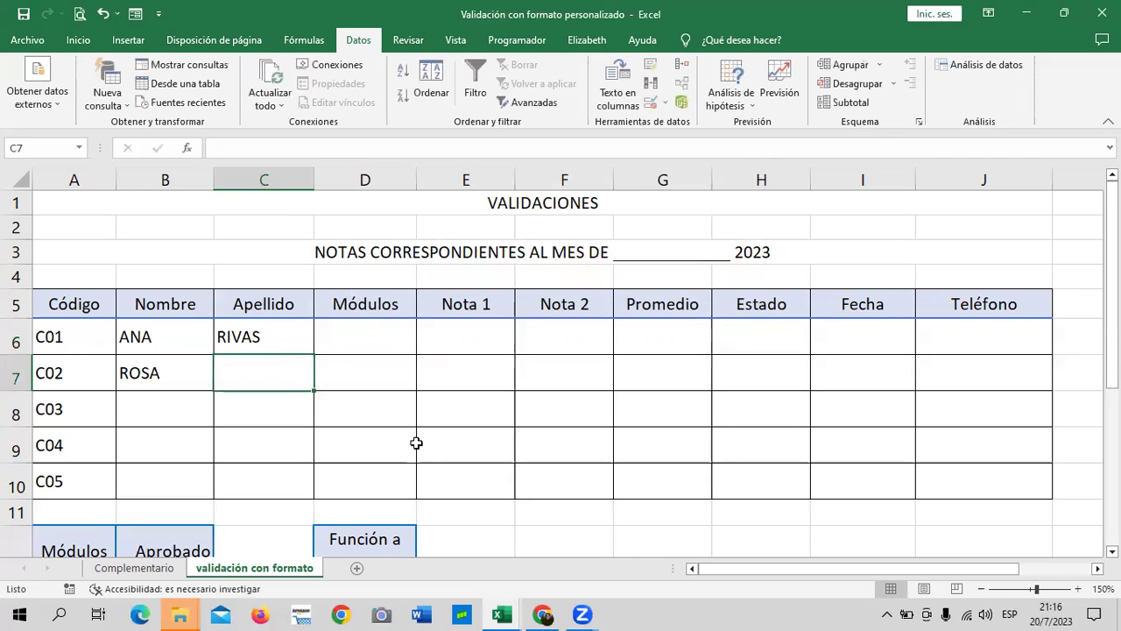
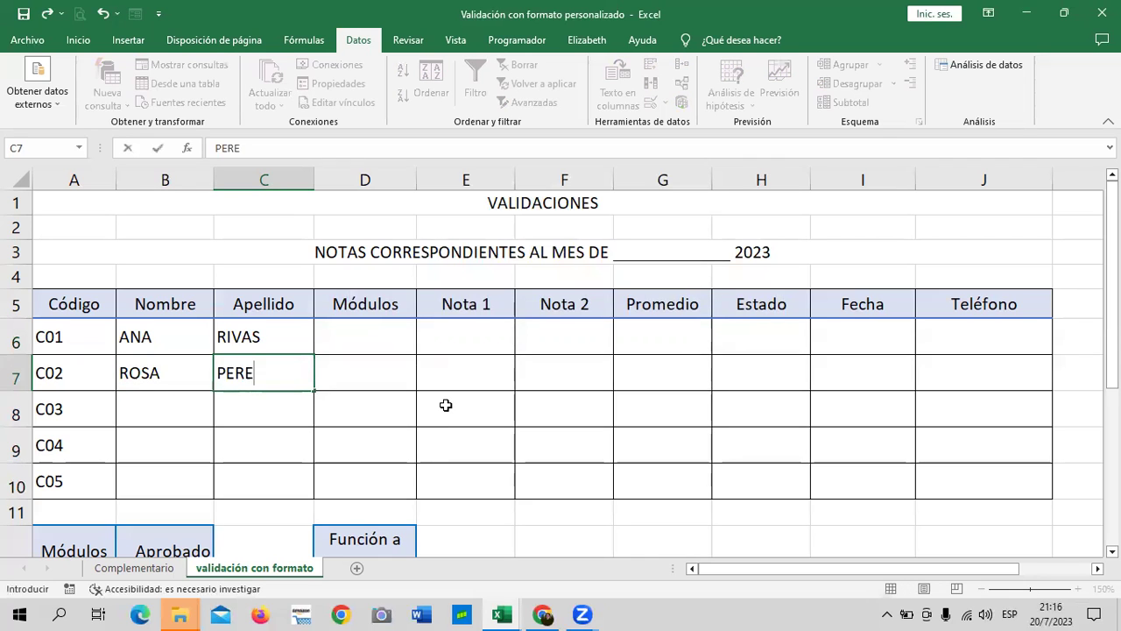
key(Return)
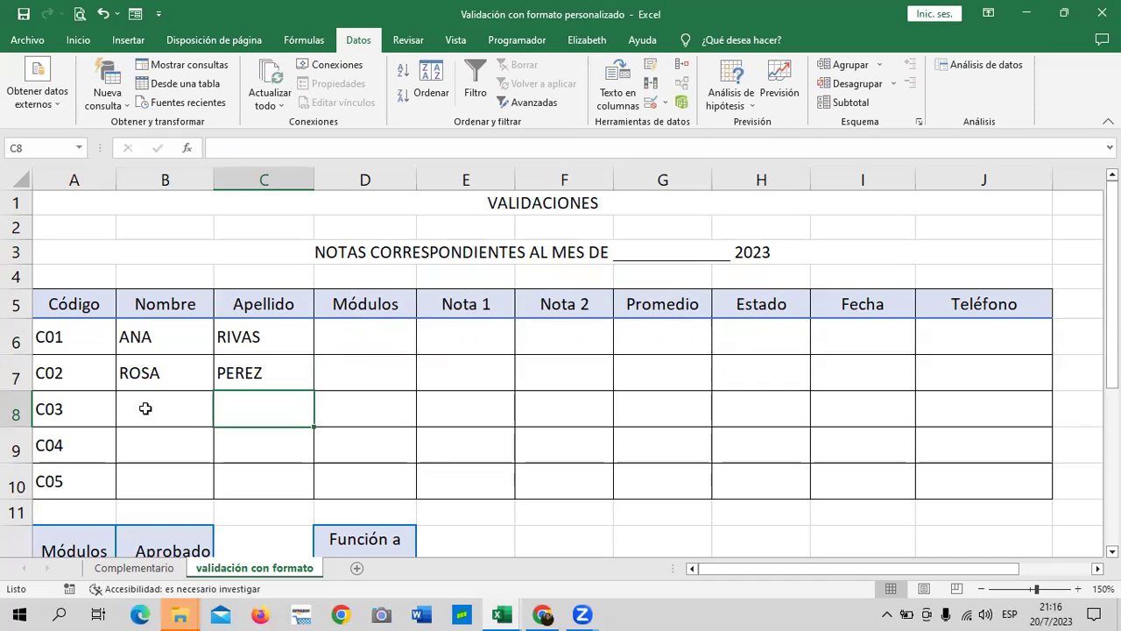
Fill row 8's name and surname, retrying both after 7-character entries are rejected
click(143, 408)
key(Return)
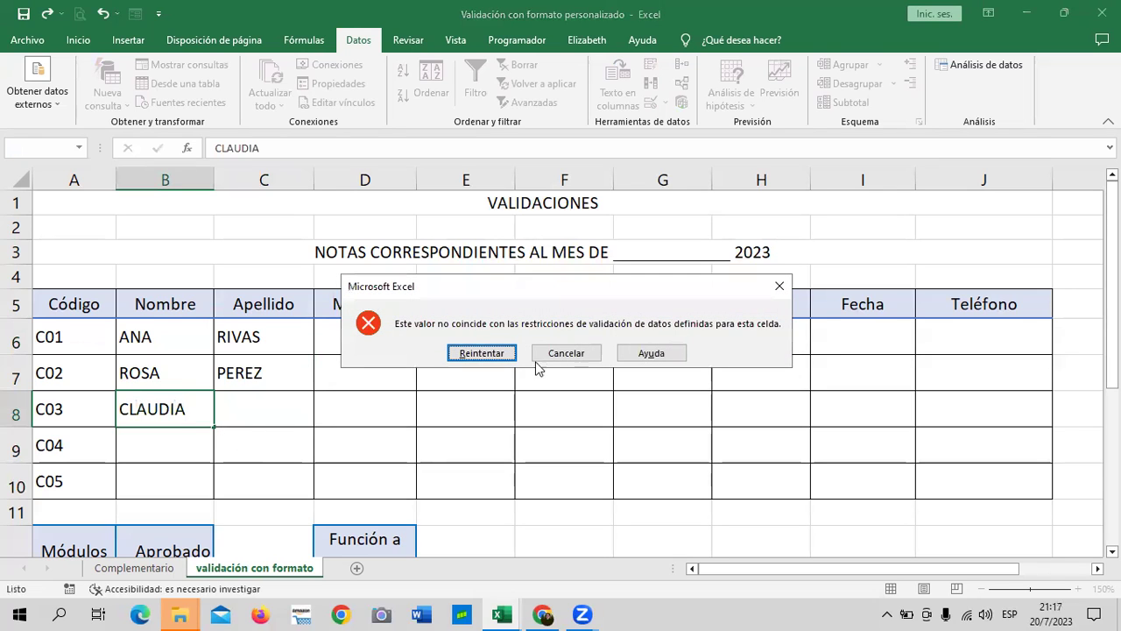
click(465, 353)
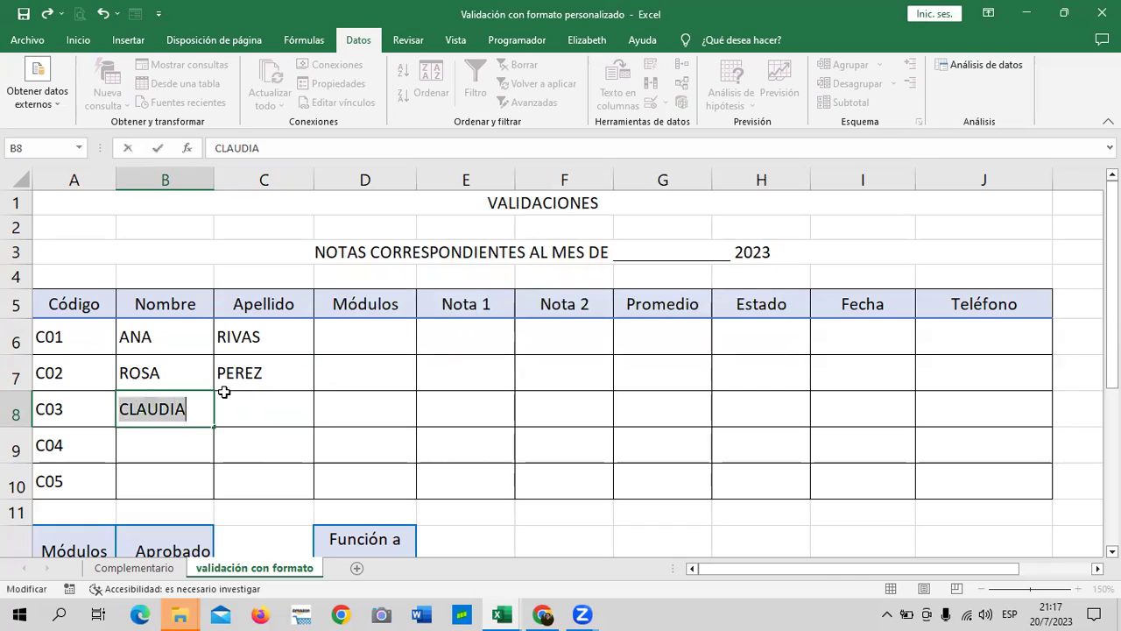
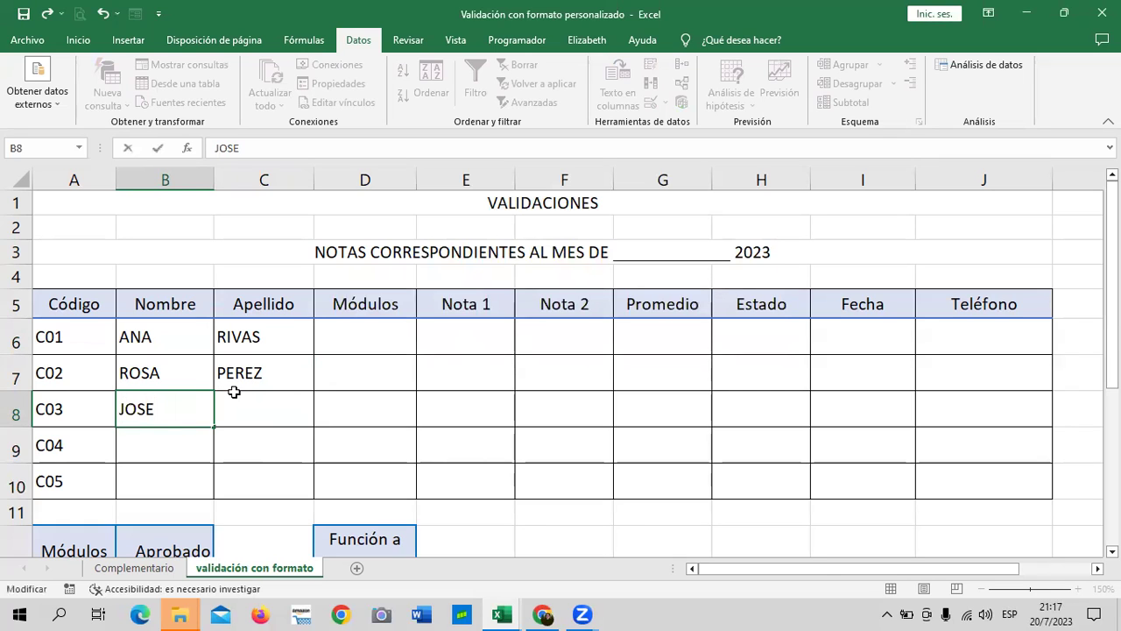
click(247, 404)
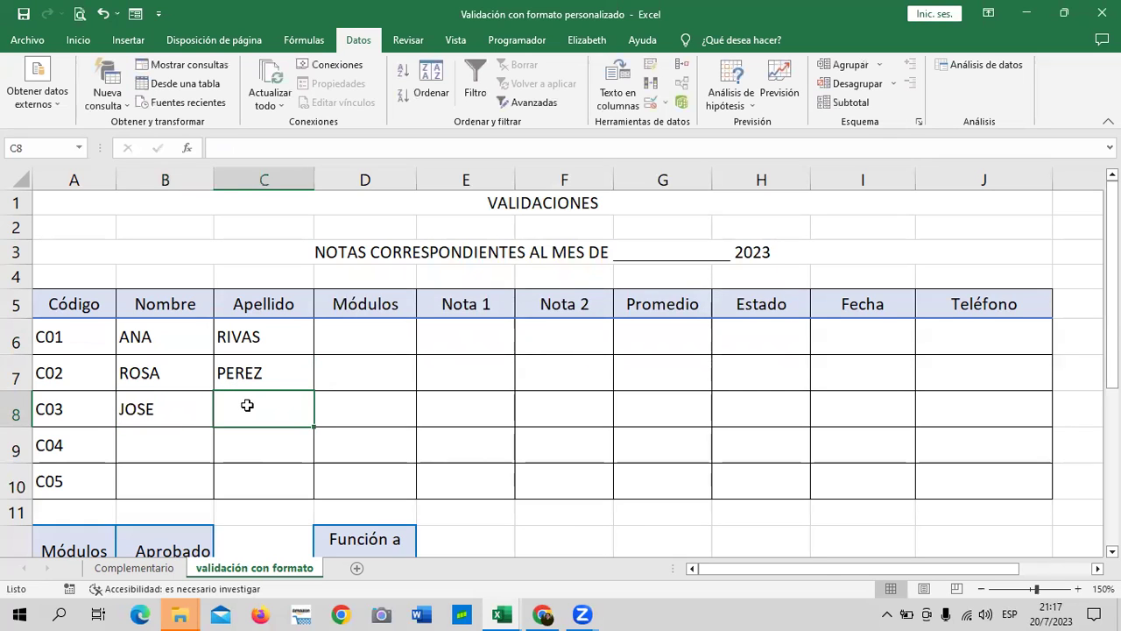
key(Return)
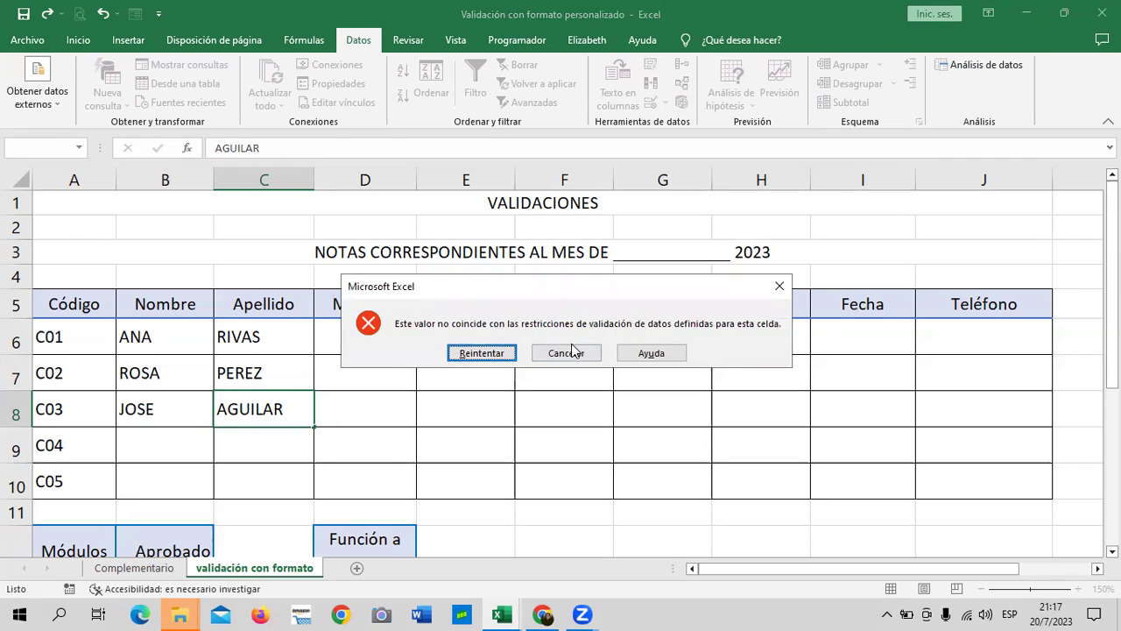
click(496, 359)
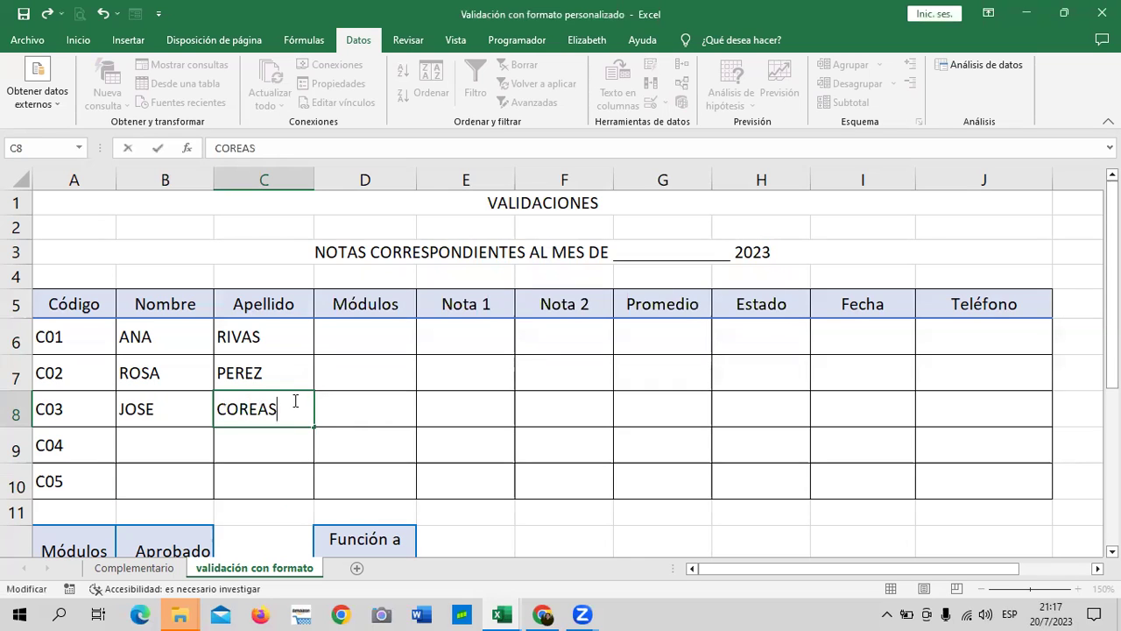
key(Return)
Enter first names and surnames for the last two students in rows 9 and 10
click(155, 440)
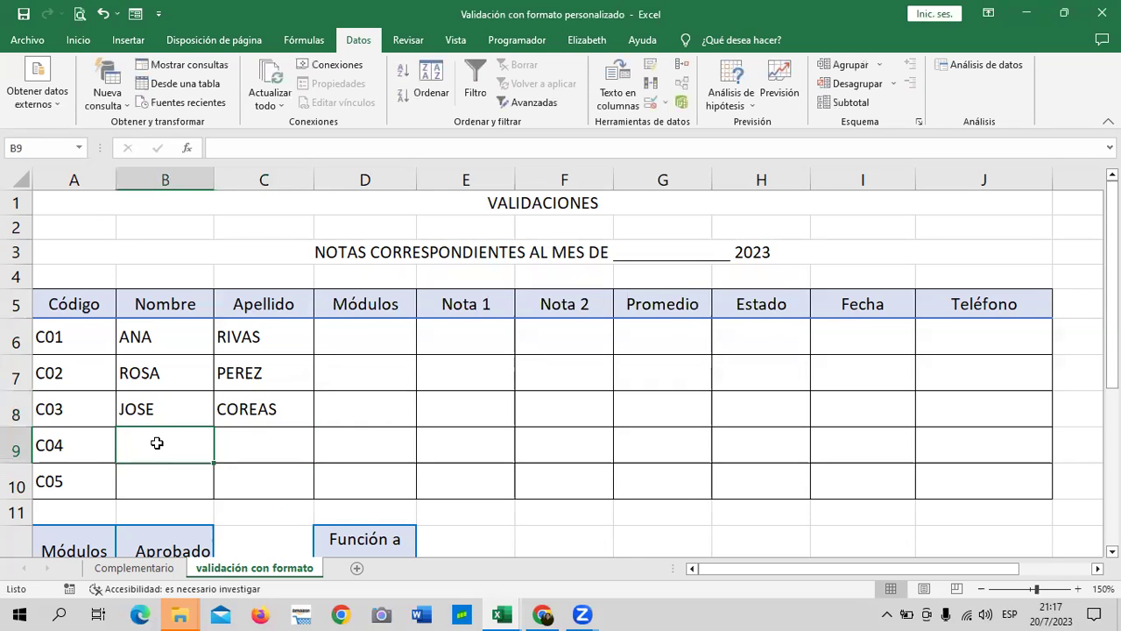
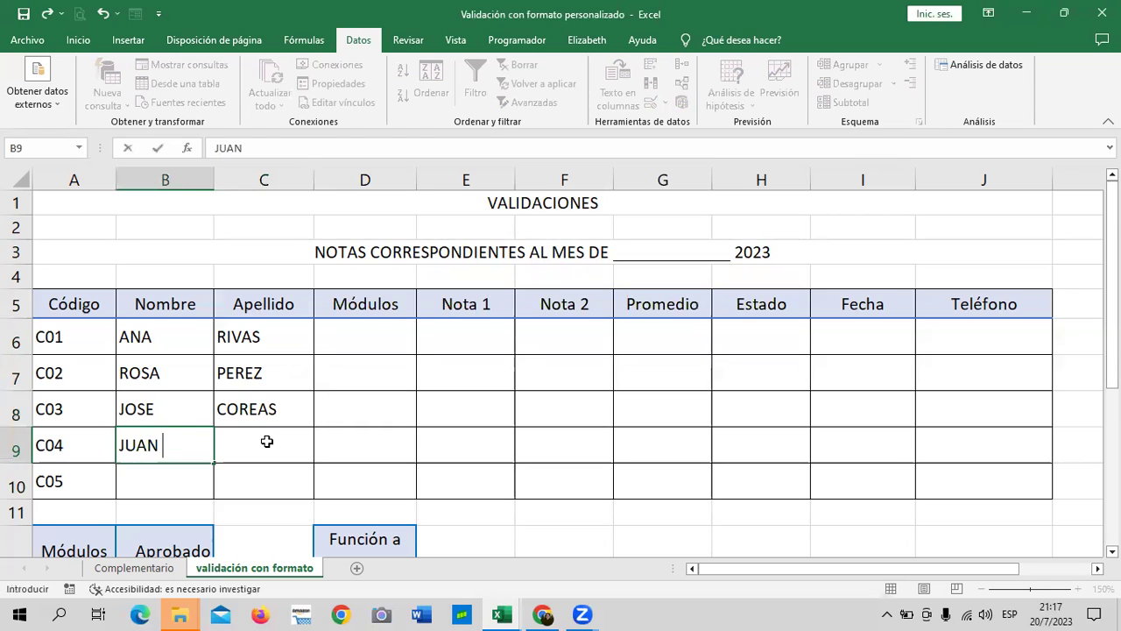
click(267, 441)
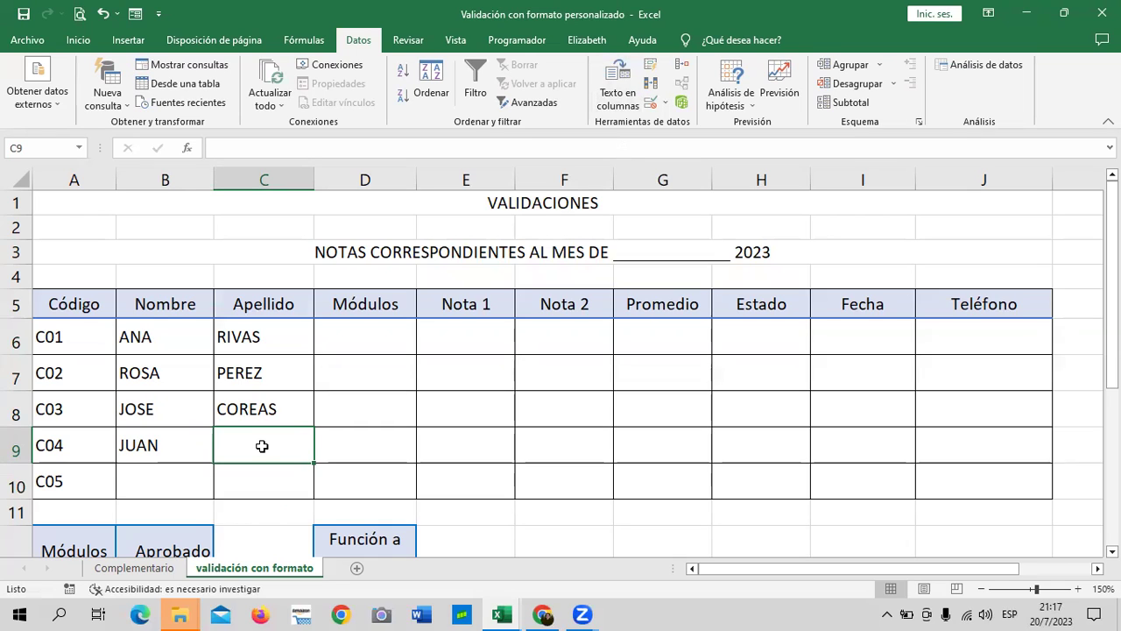
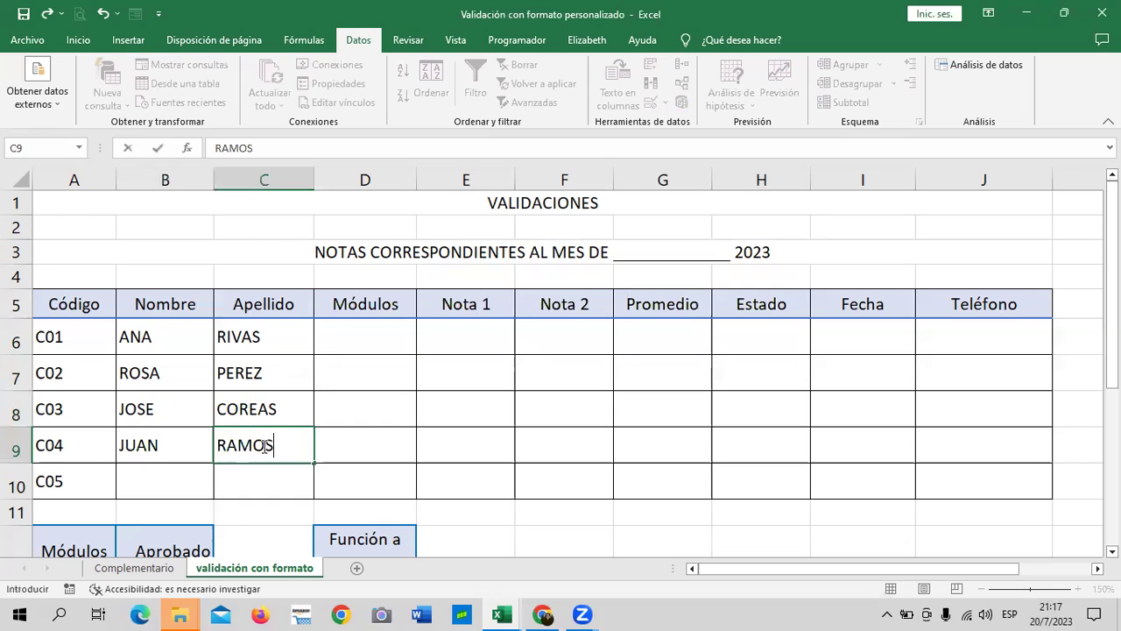
key(Return)
click(140, 474)
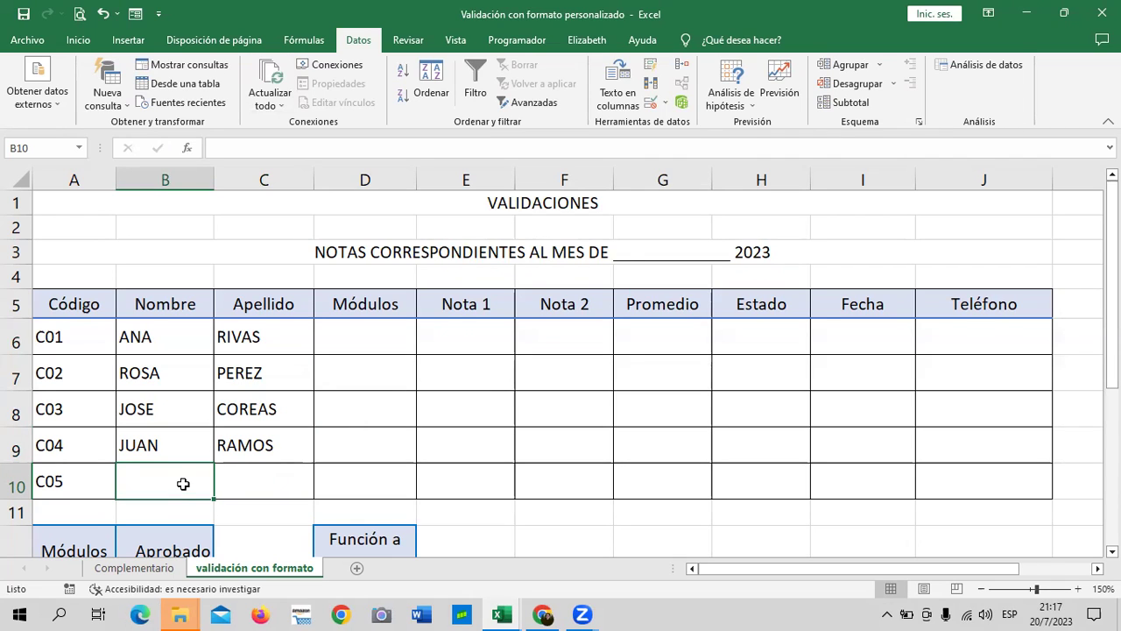
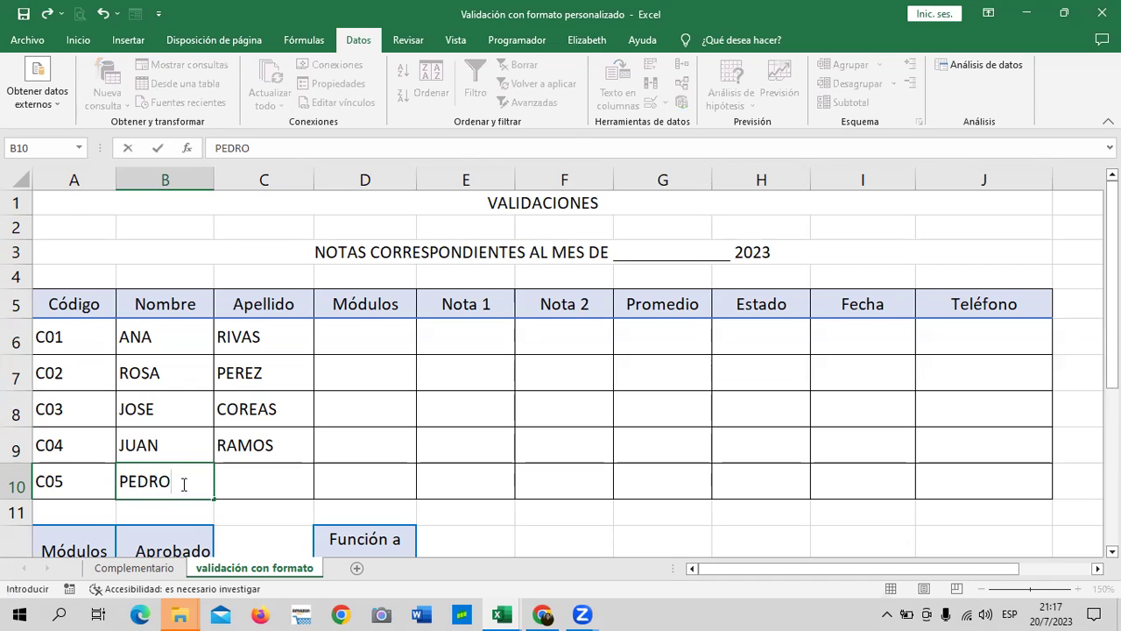
click(273, 482)
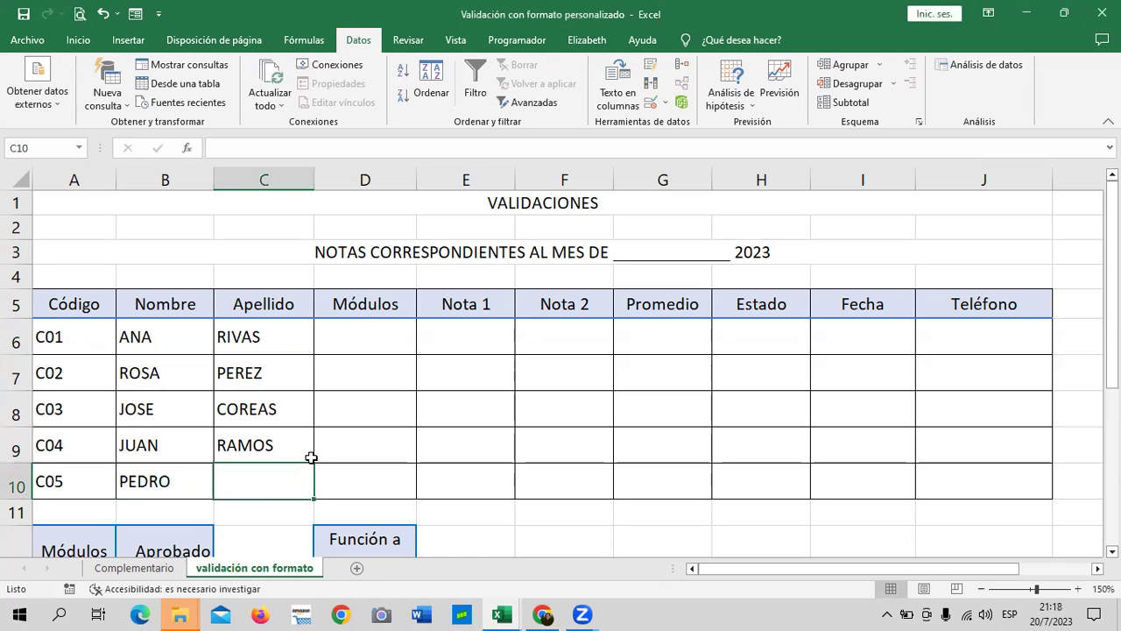
click(271, 480)
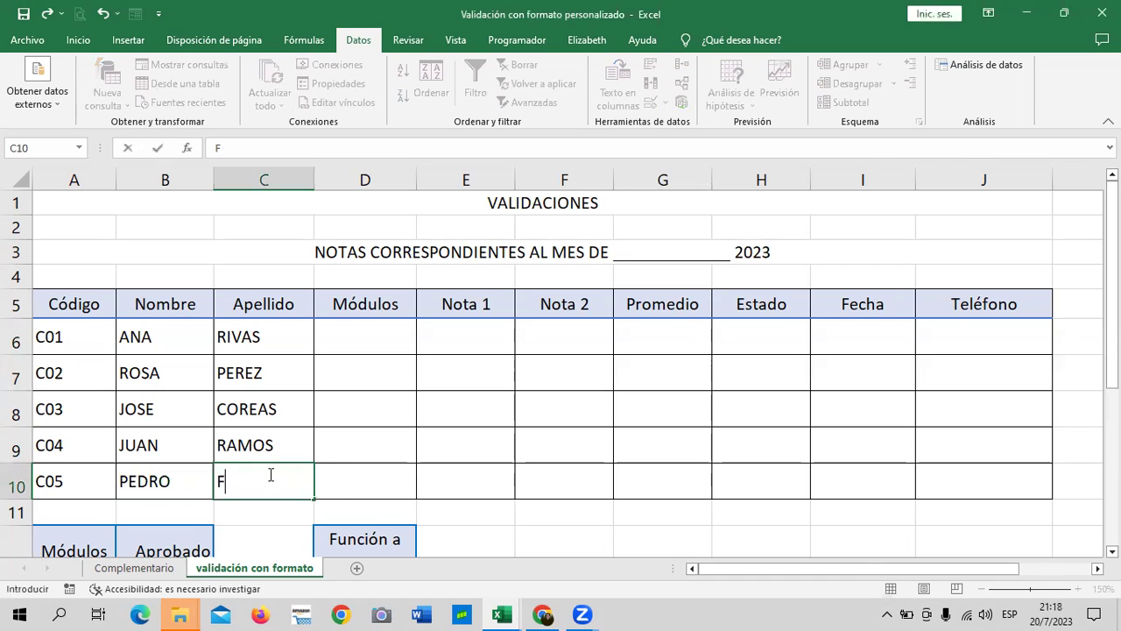
key(Return)
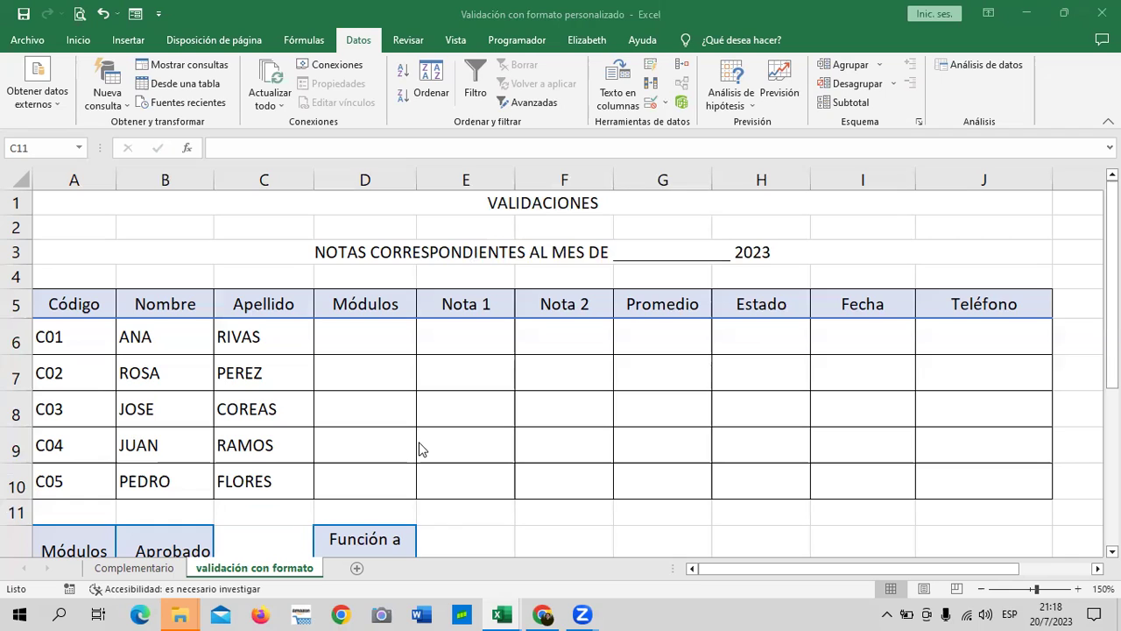
Select the Módulos cells D6:D10 and set their validation to allow Lista
scroll(523, 425, down, 2)
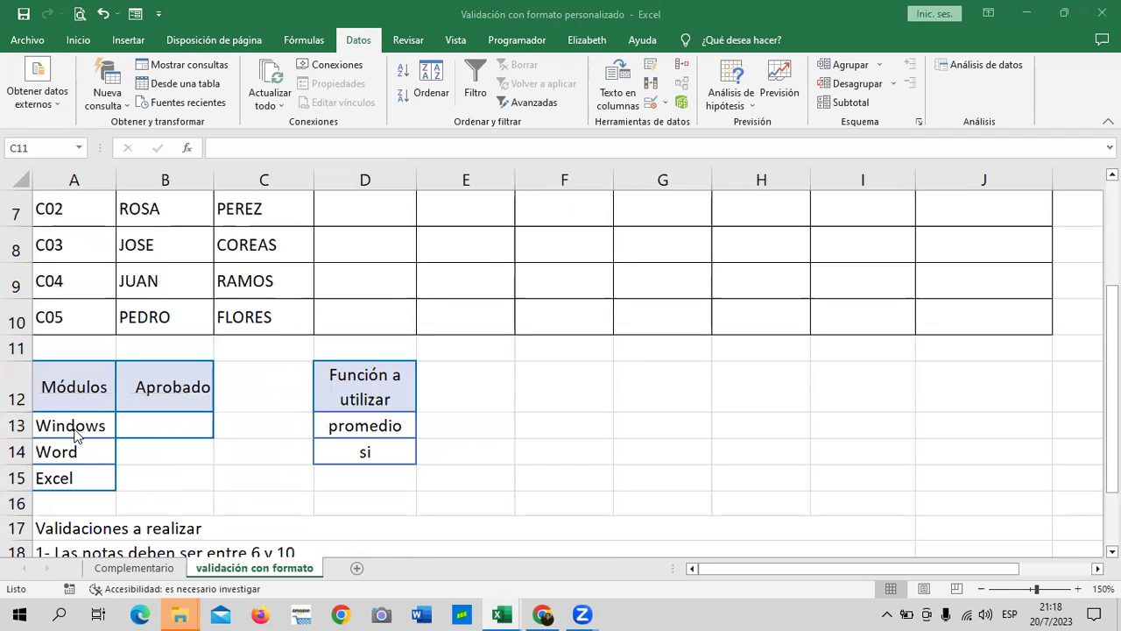
scroll(470, 438, up, 2)
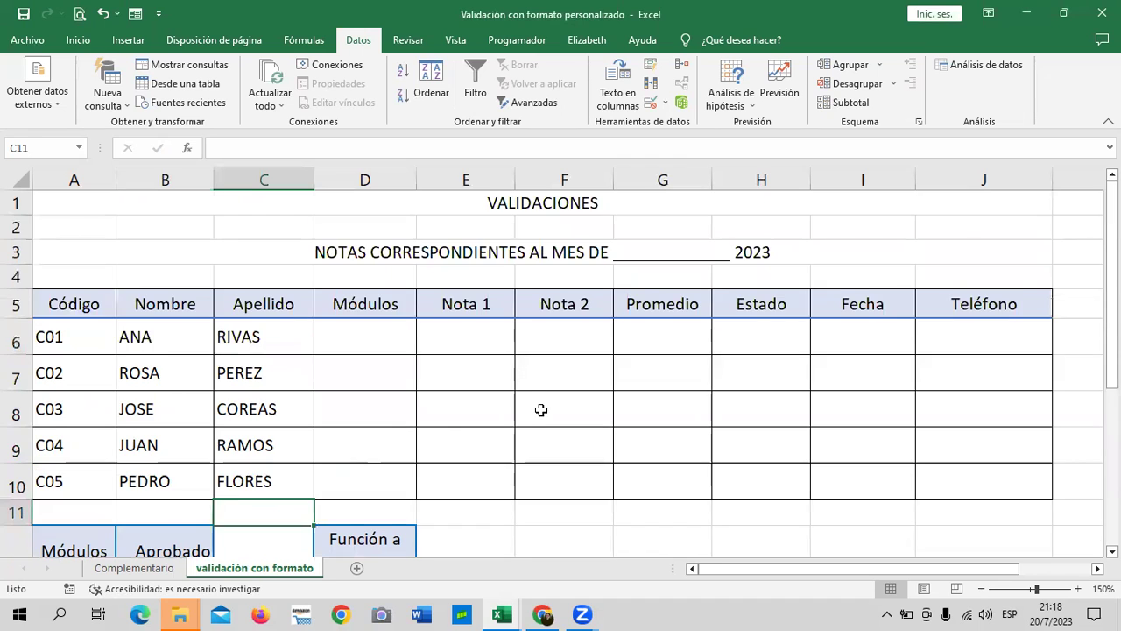
scroll(540, 408, down, 1)
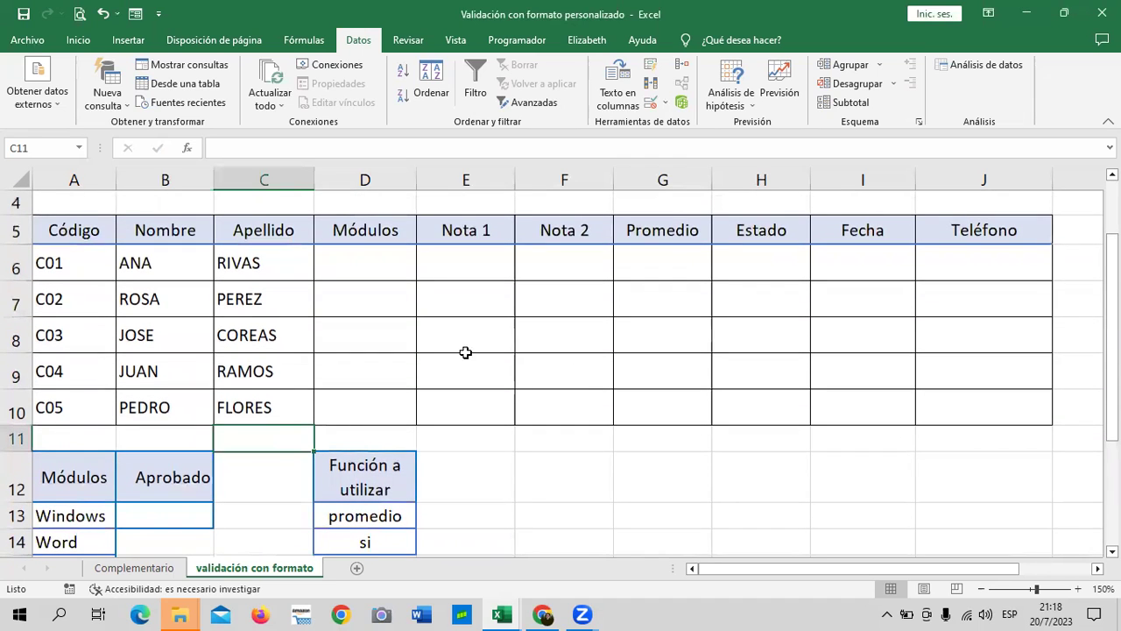
click(380, 257)
click(602, 277)
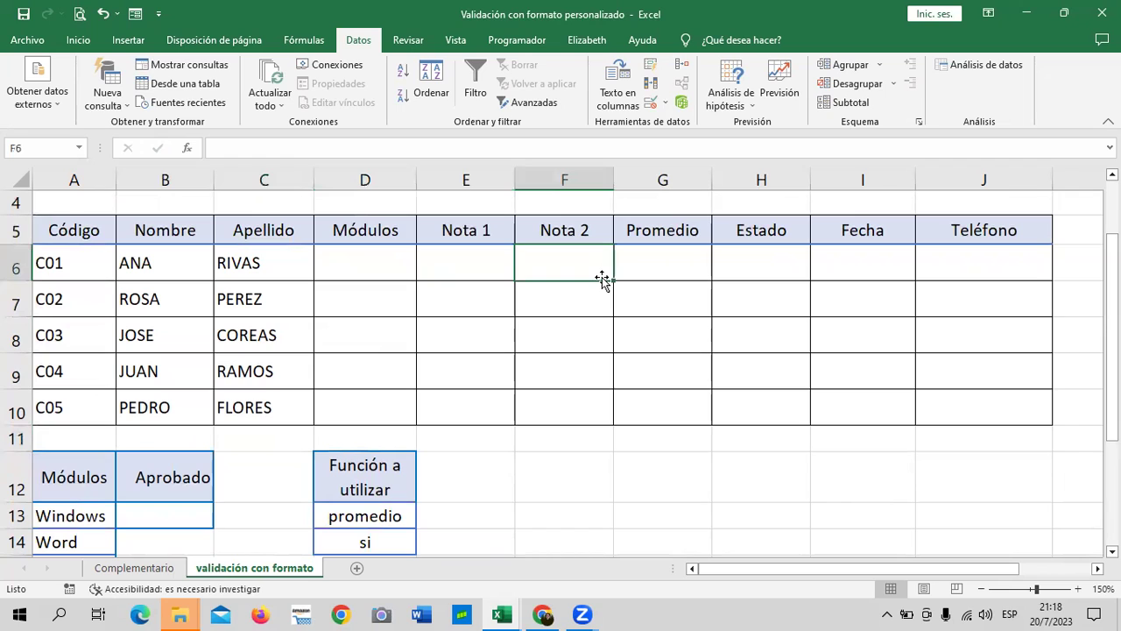
drag(362, 260, 377, 405)
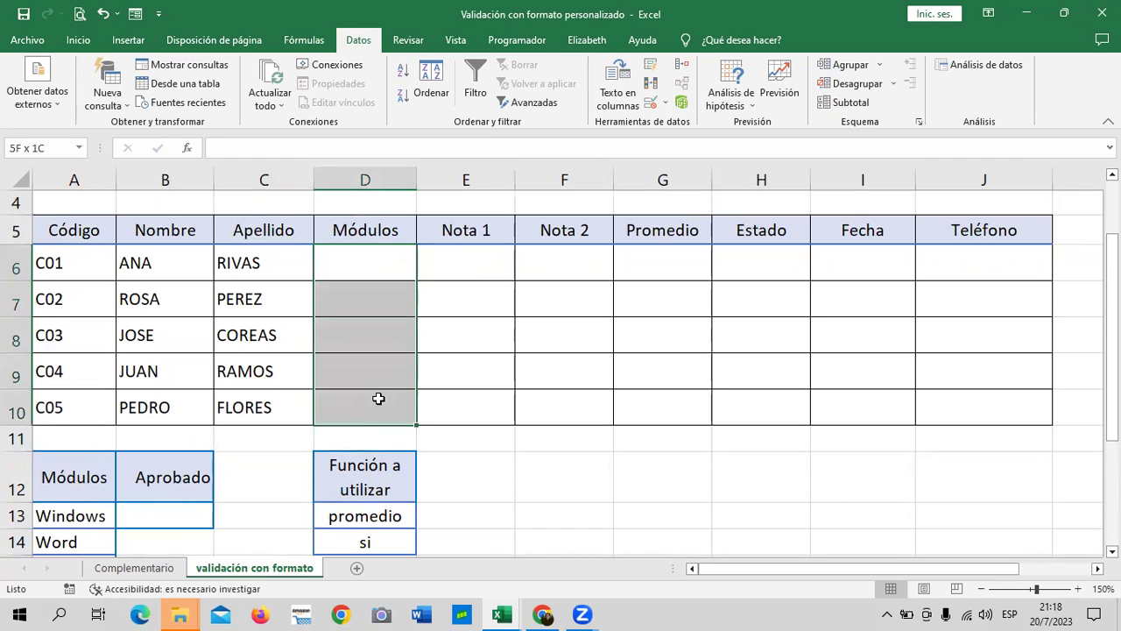
click(654, 105)
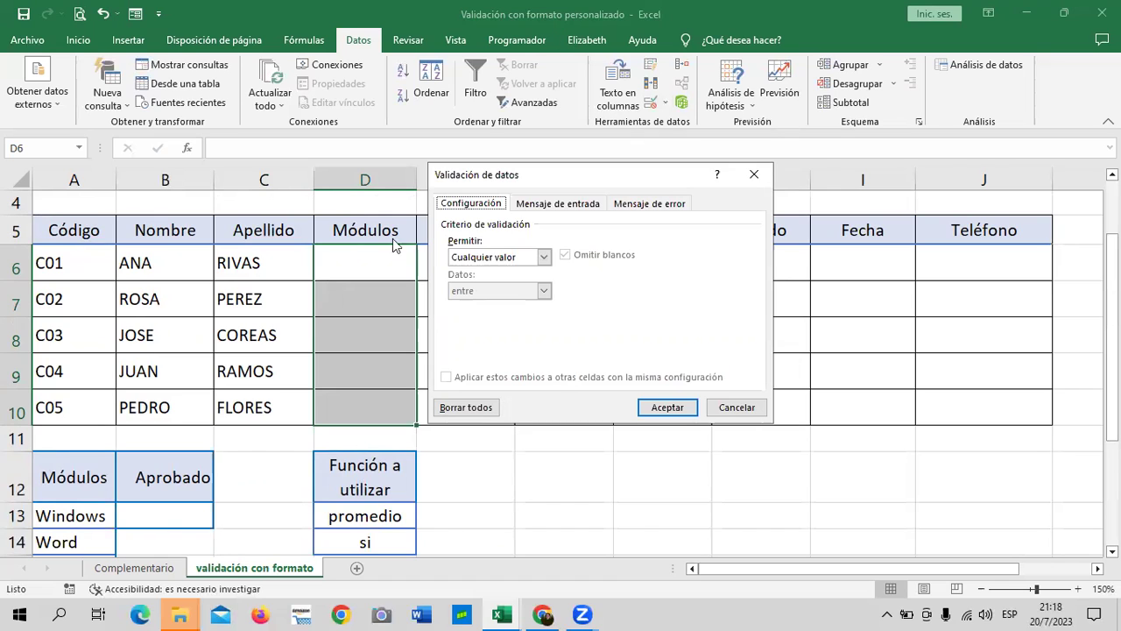
click(543, 257)
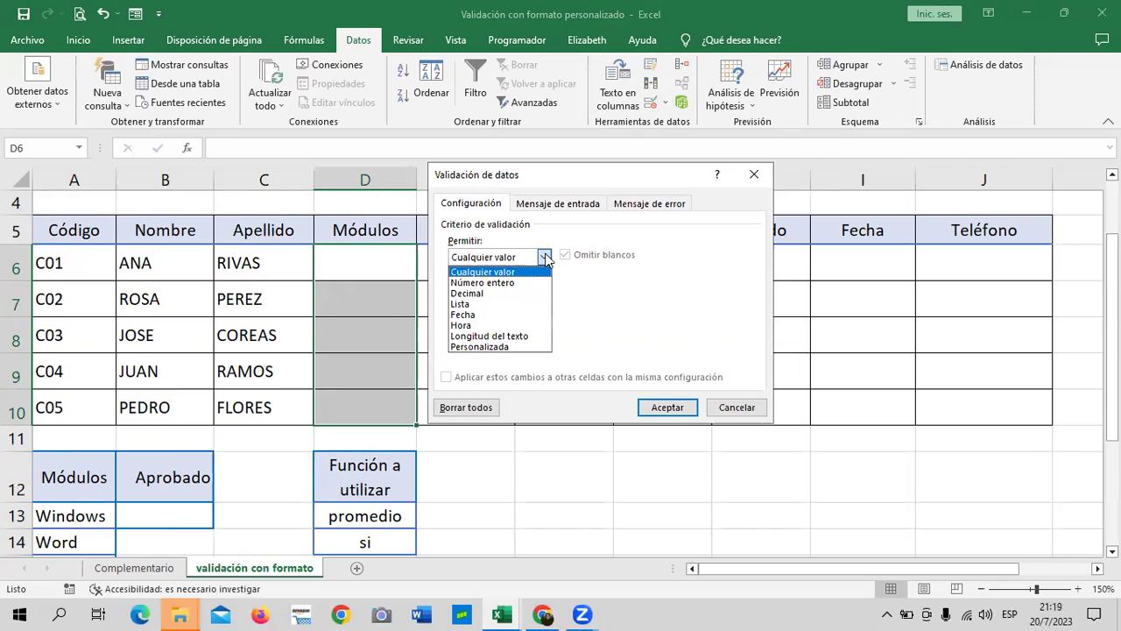
click(492, 303)
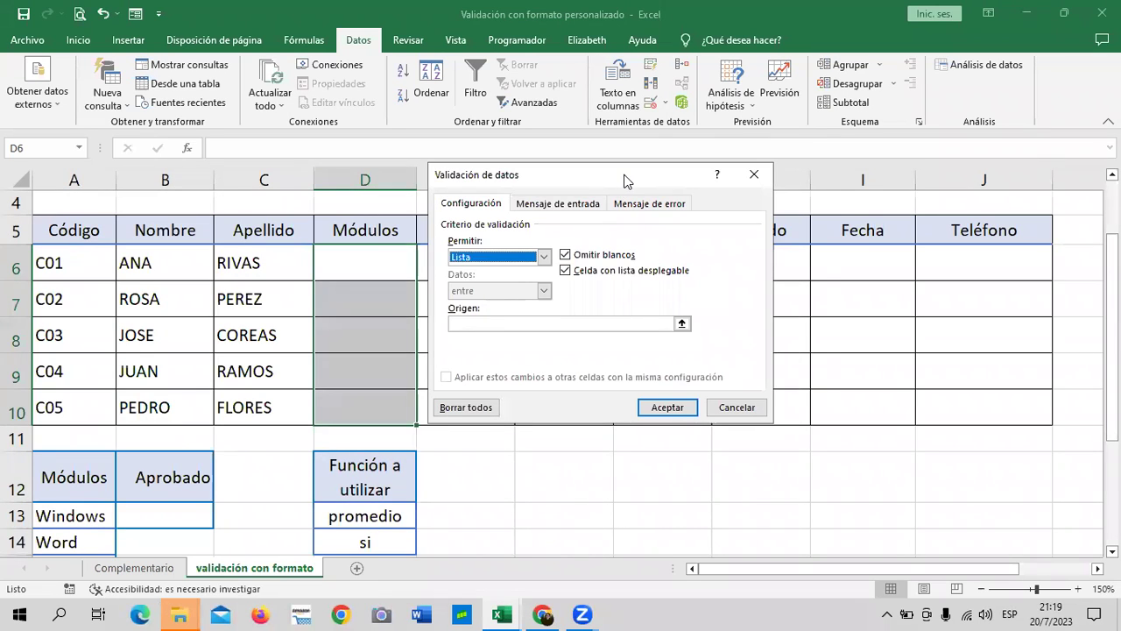
drag(625, 180, 675, 194)
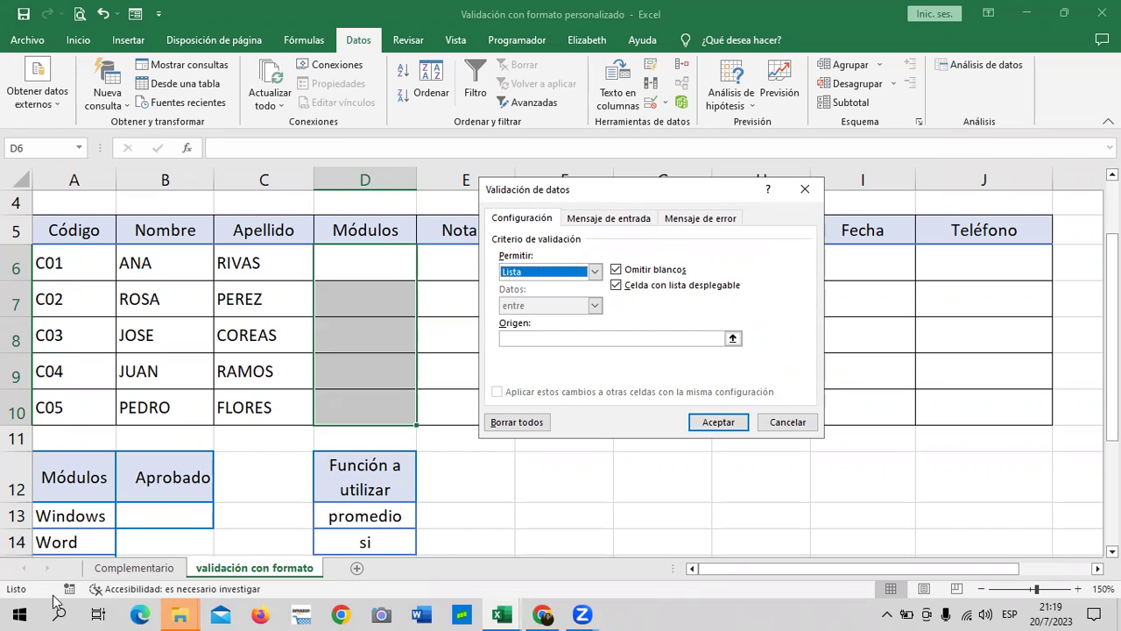
Use source WINDOWS; WORD; EXCEL with input message 'SELECCIONAR UN MODULO DE LA LISTA'
click(579, 338)
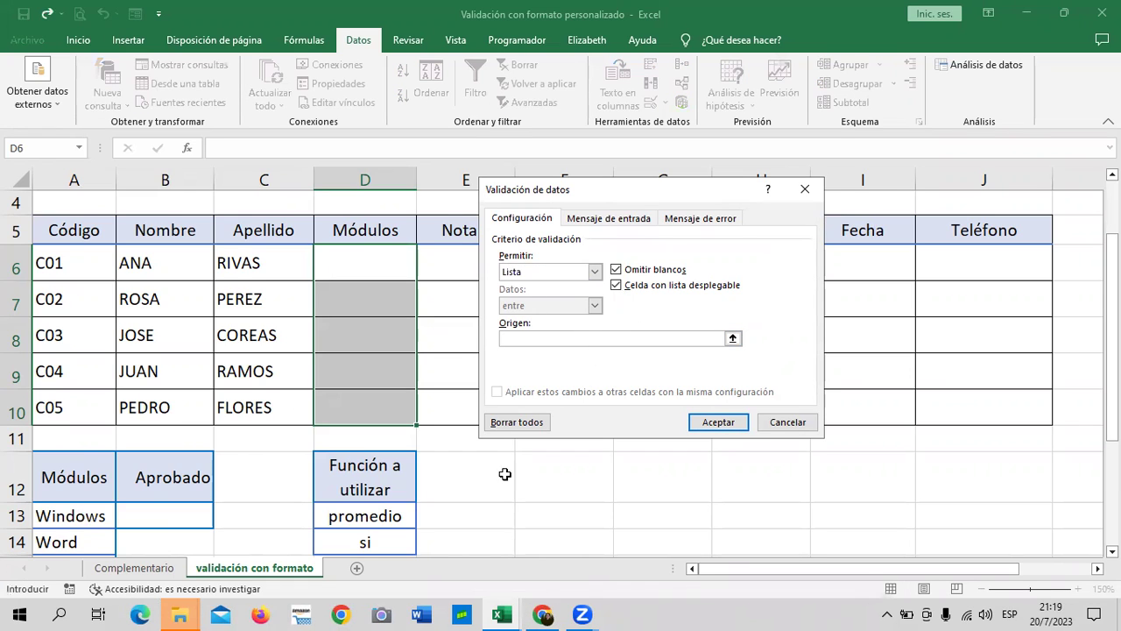
text(WINDOWS;)
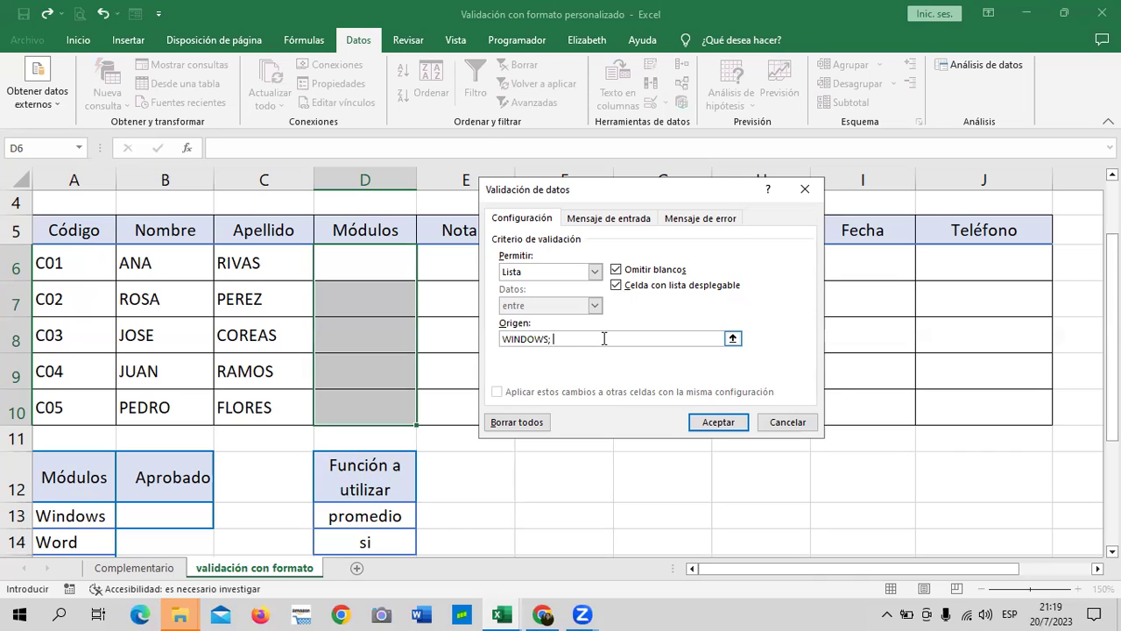
text(WORD)
text(; )
text(EXCEL)
click(636, 218)
click(566, 361)
text(SELECCIONAR UN MODULO DE LA LISTA)
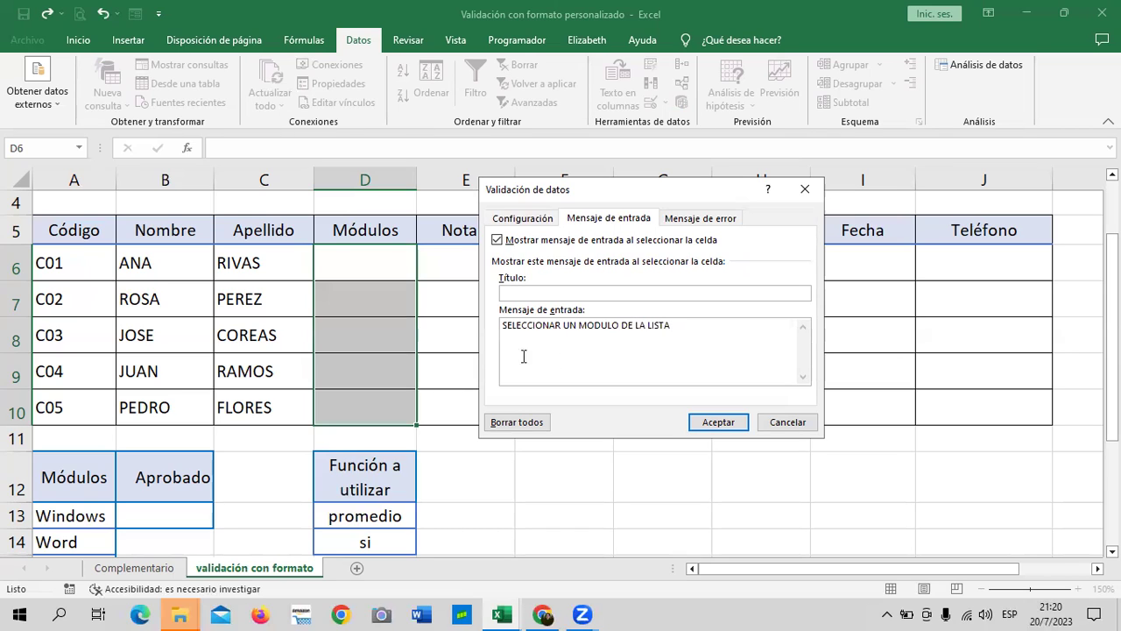
click(718, 422)
click(685, 368)
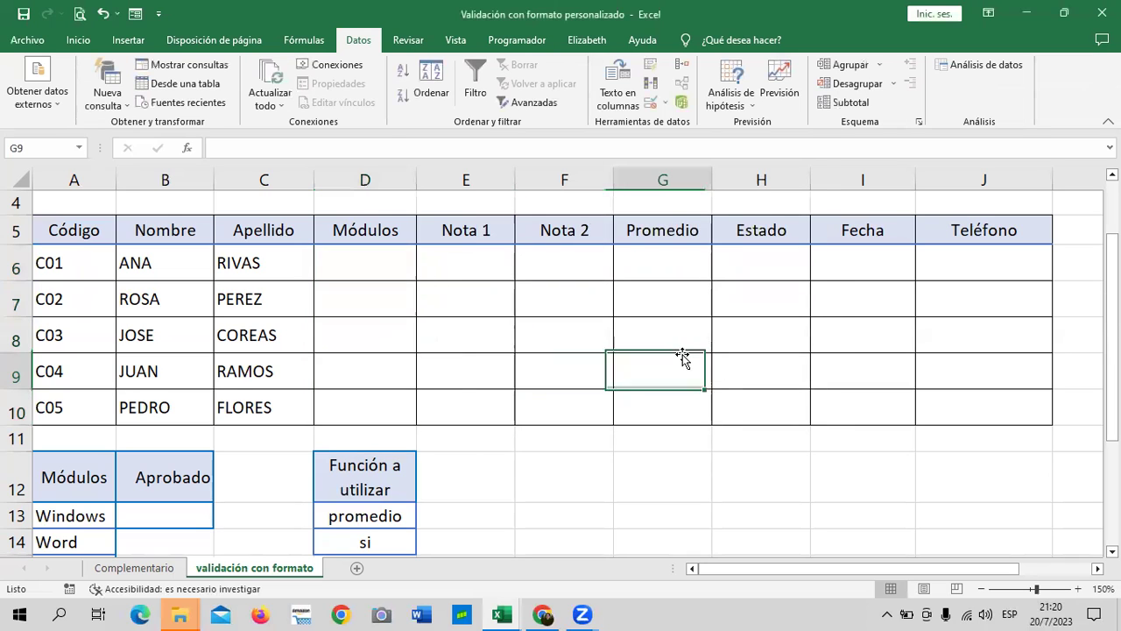
click(378, 255)
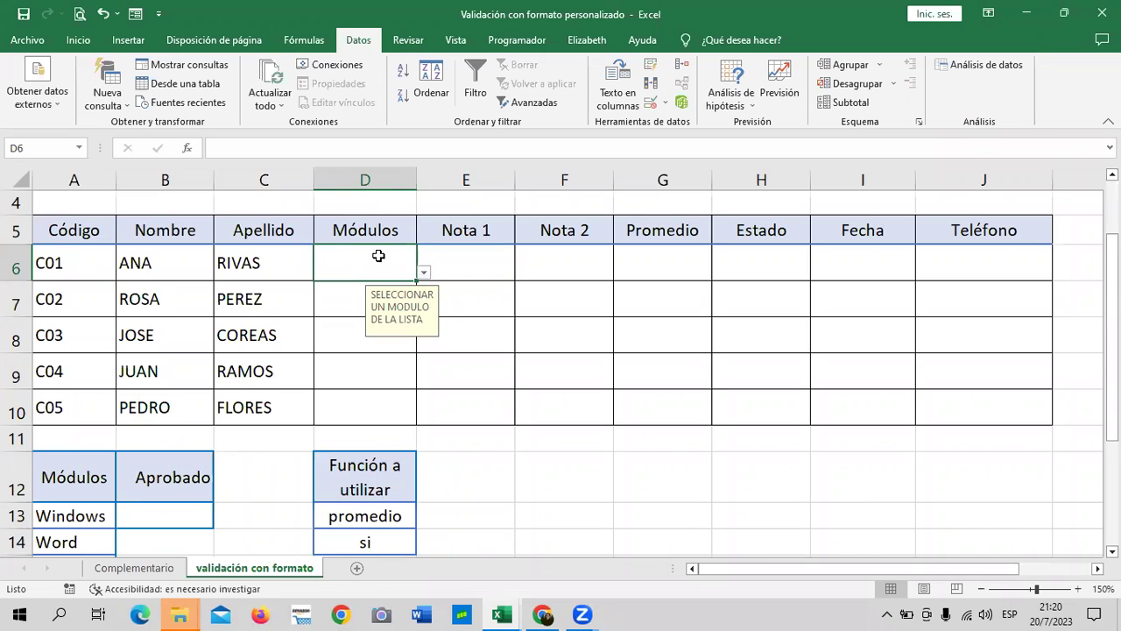
Pick WORD, EXCEL, WINDOWS, WORD and EXCEL from the dropdowns in D6 through D10
click(423, 272)
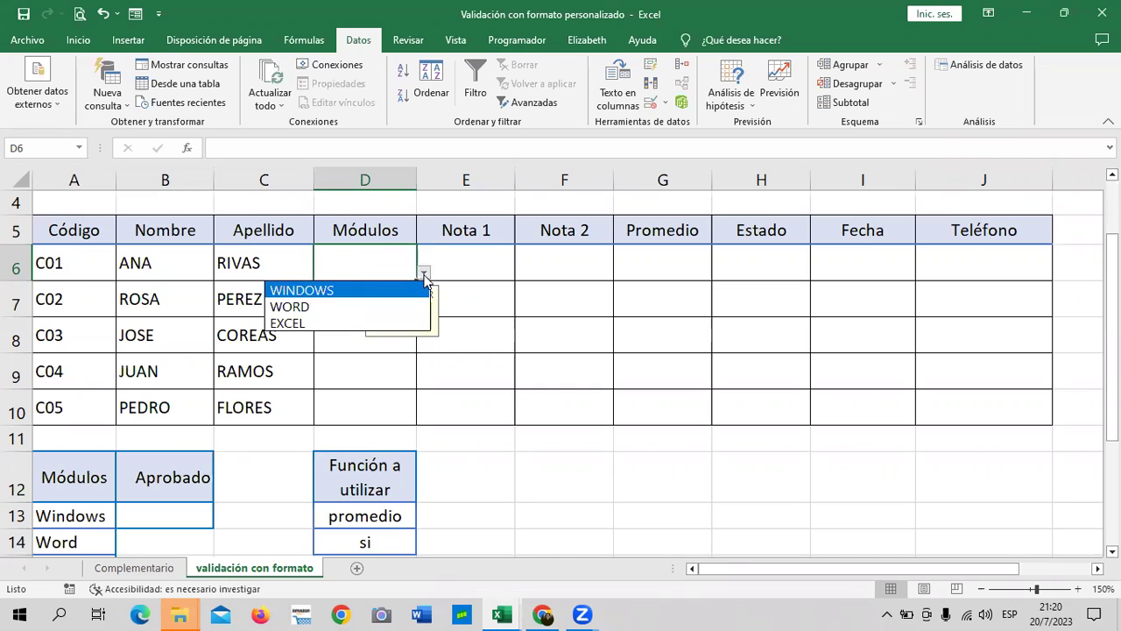
click(342, 307)
click(342, 294)
click(424, 311)
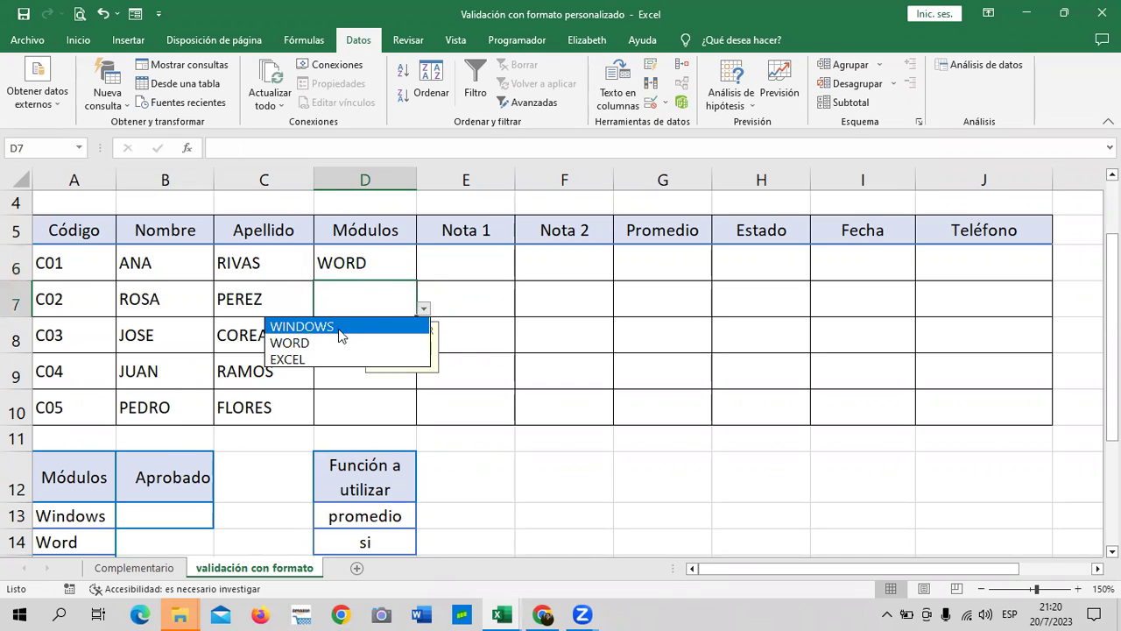
click(324, 359)
click(377, 339)
click(423, 345)
click(338, 364)
click(359, 375)
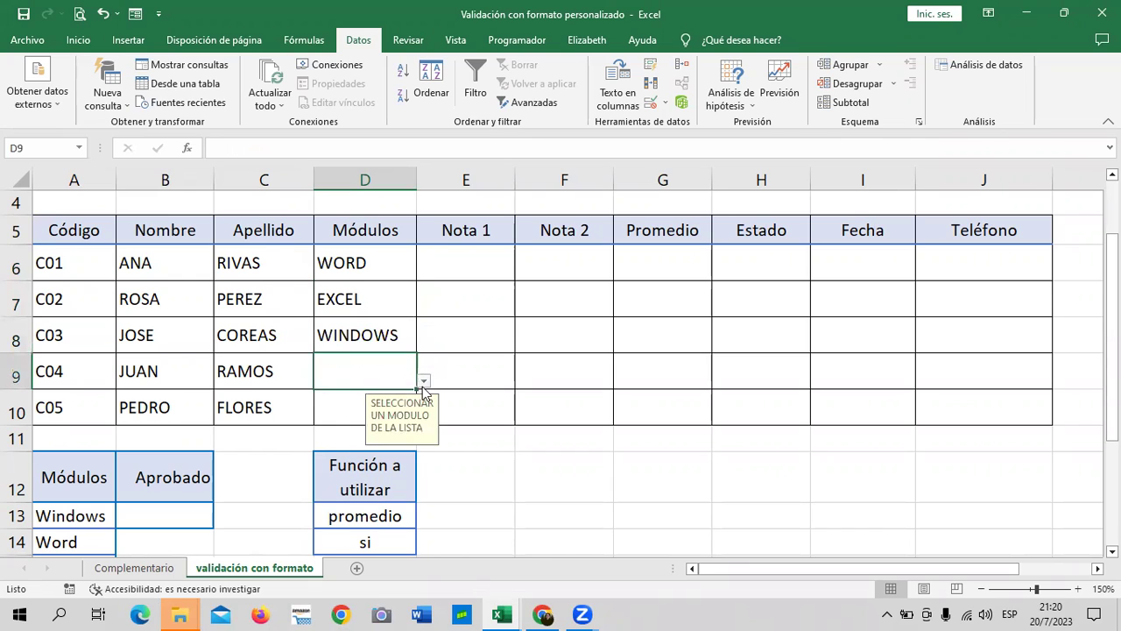
click(423, 380)
click(330, 413)
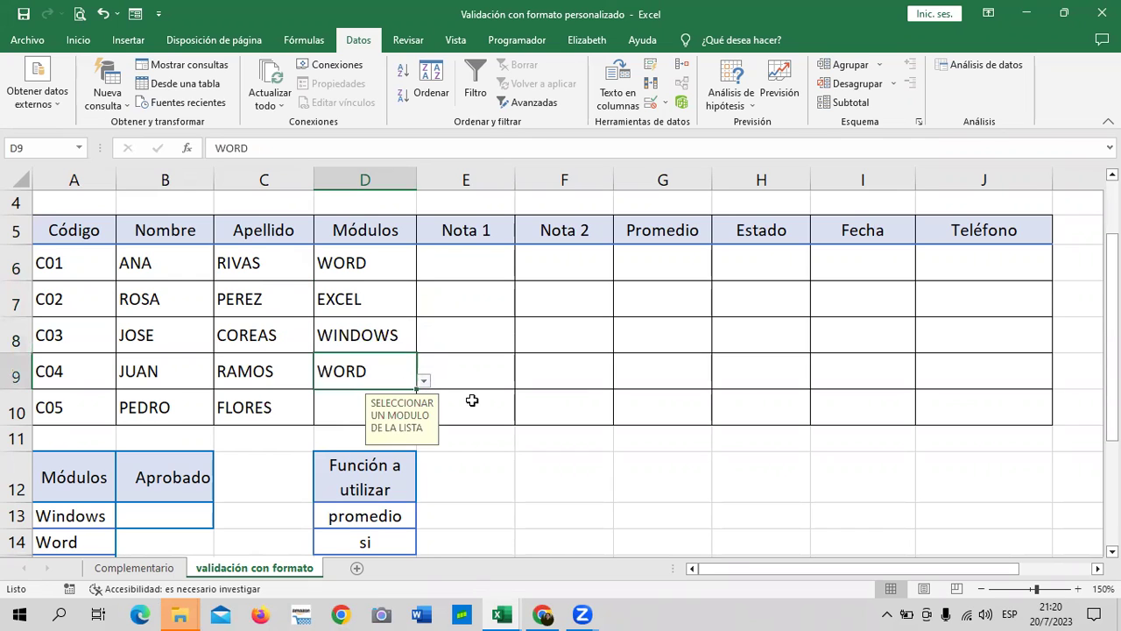
click(359, 405)
click(423, 417)
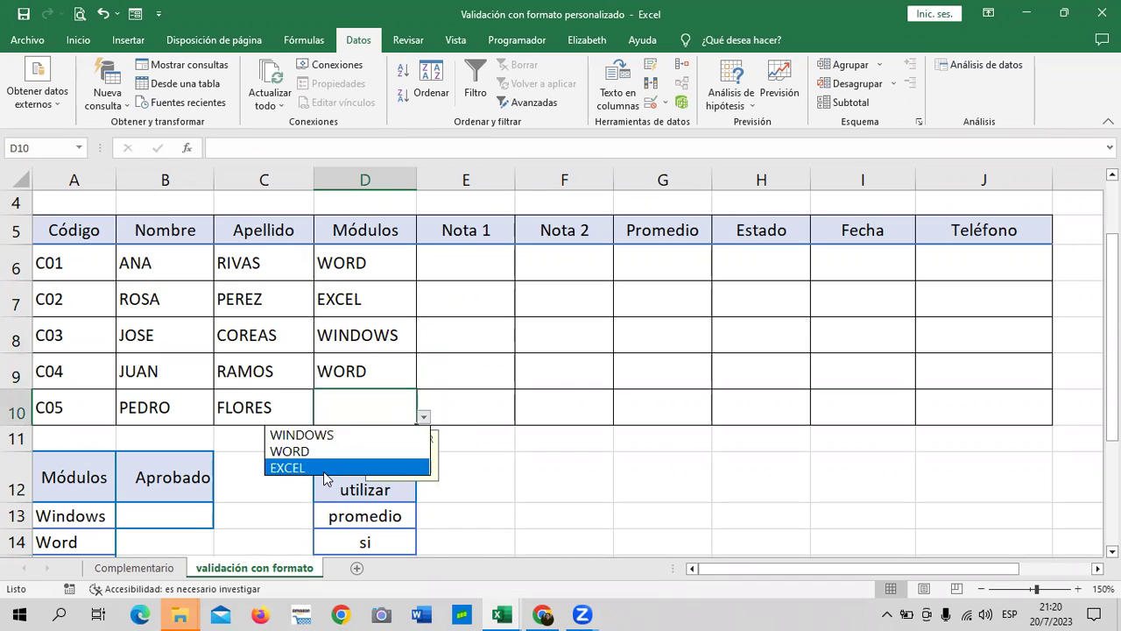
click(331, 469)
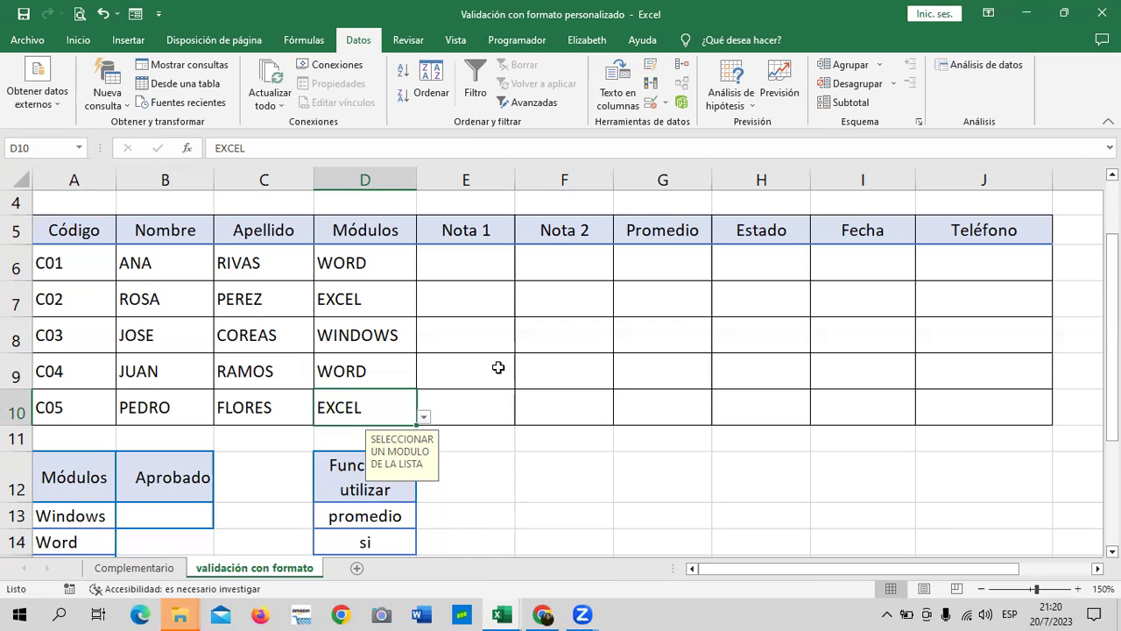
click(677, 107)
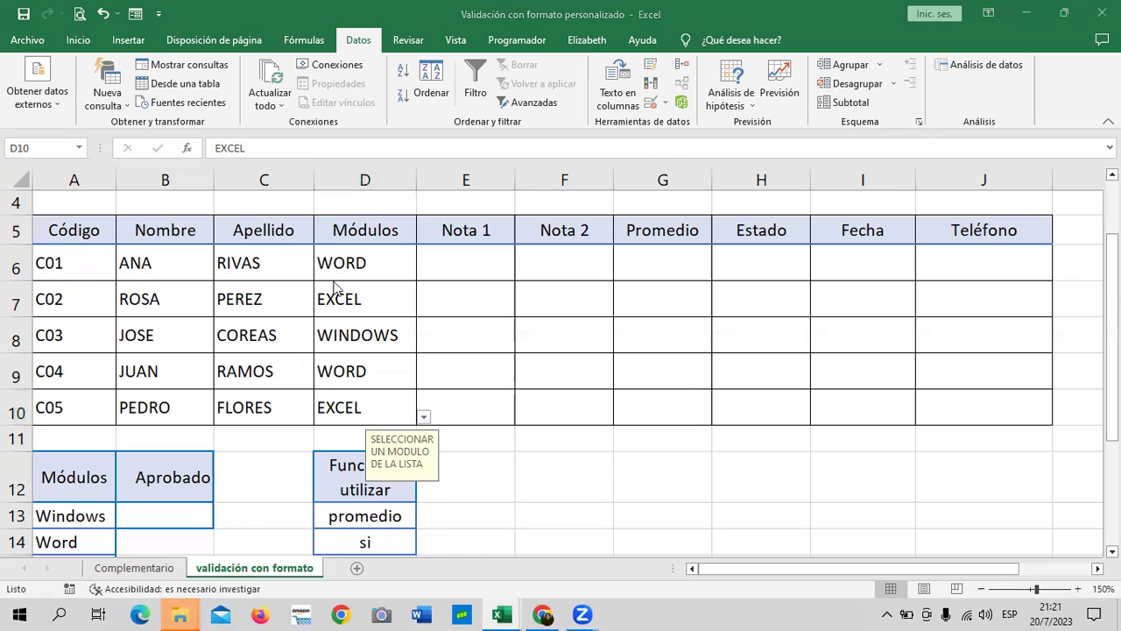
Restrict the grade cells E6:F10 to whole numbers between 6 and 10
scroll(444, 383, down, 2)
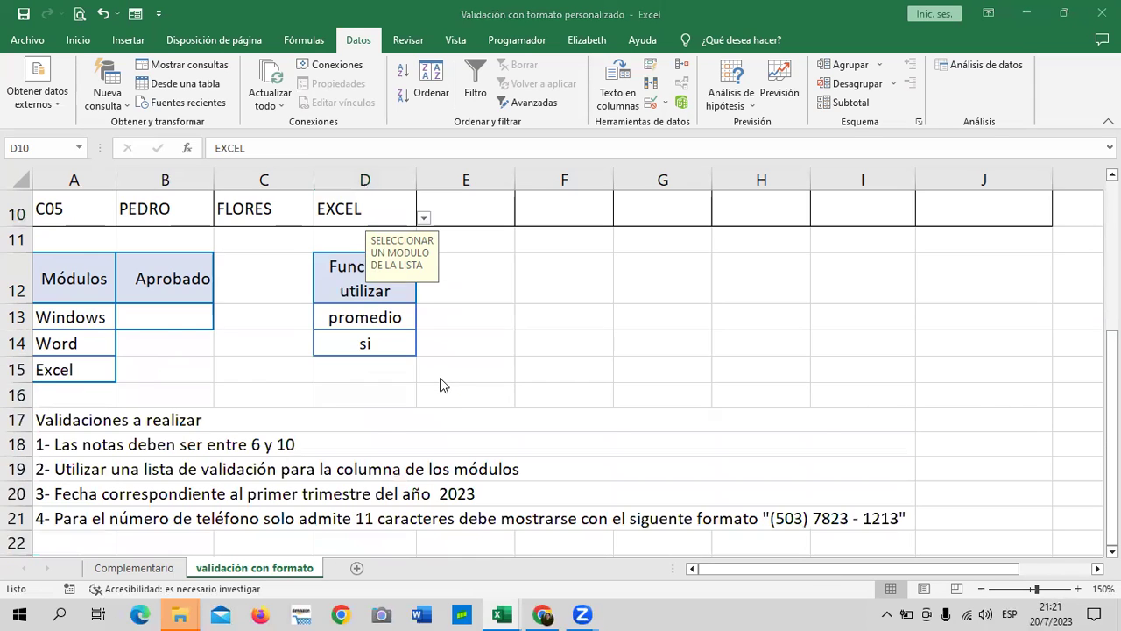
scroll(444, 383, down, 1)
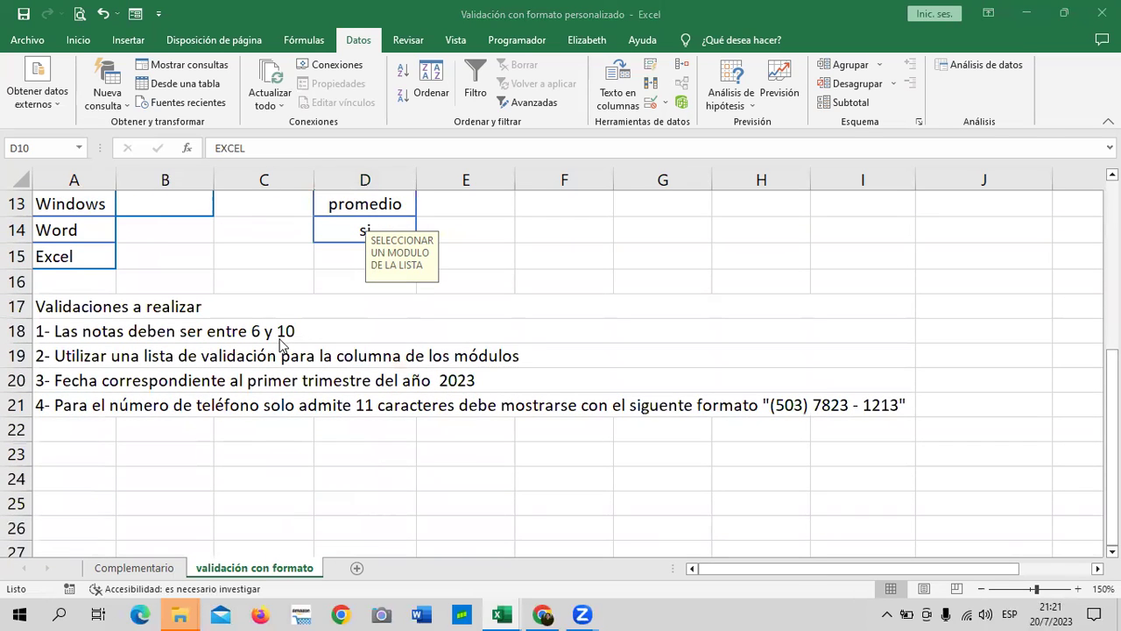
scroll(317, 381, up, 3)
mouse_move(491, 263)
mouse_down()
mouse_move(589, 412)
mouse_move(557, 416)
mouse_up()
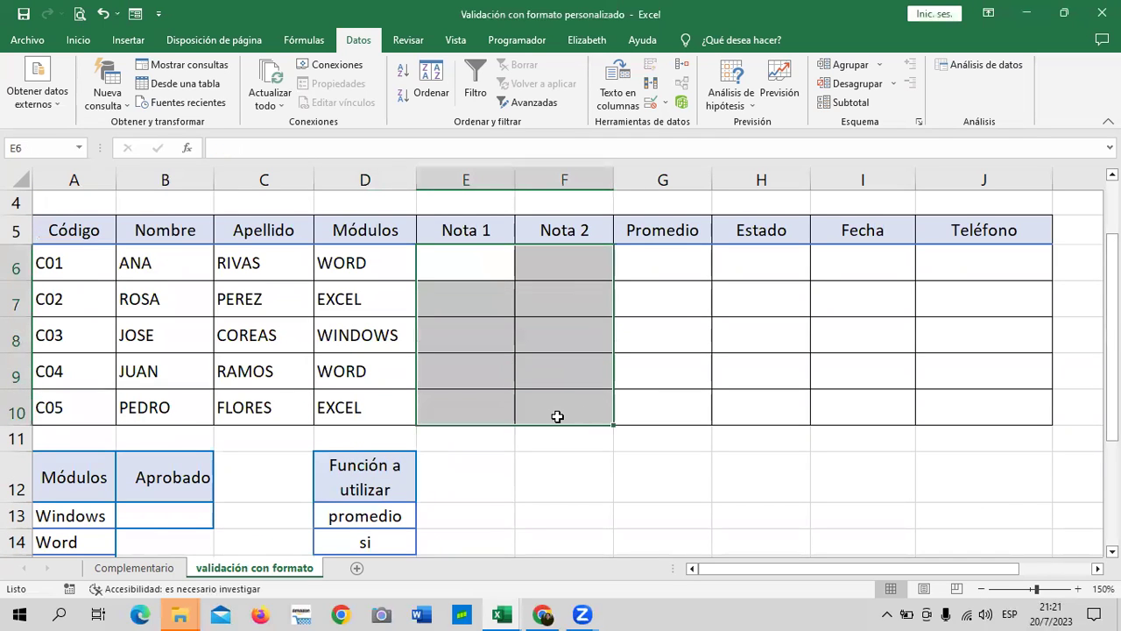
click(652, 103)
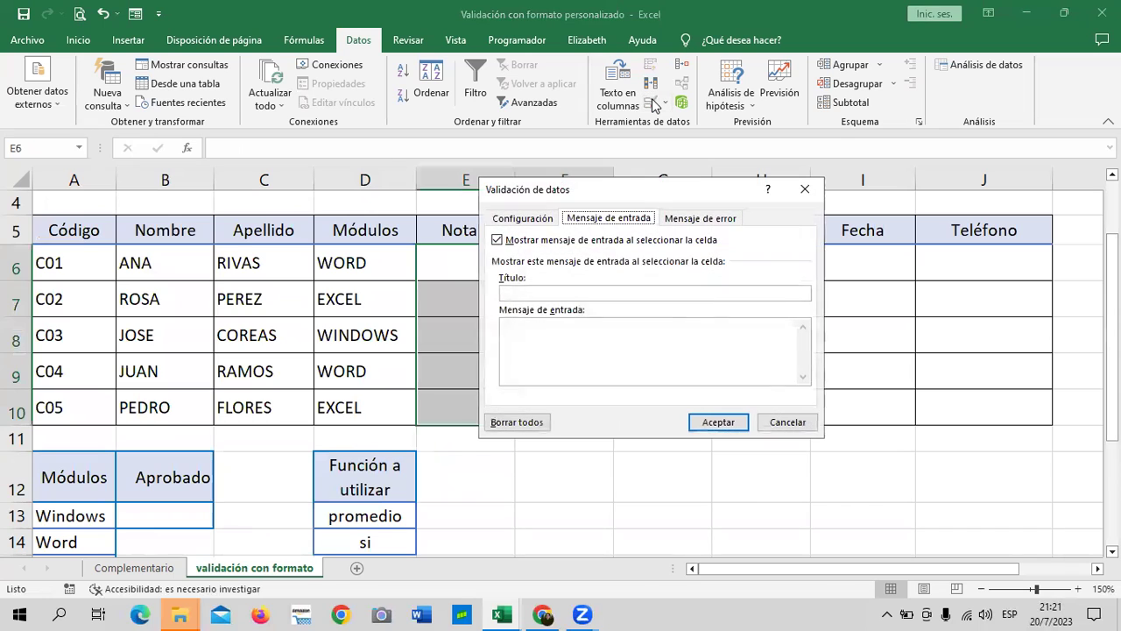
click(535, 223)
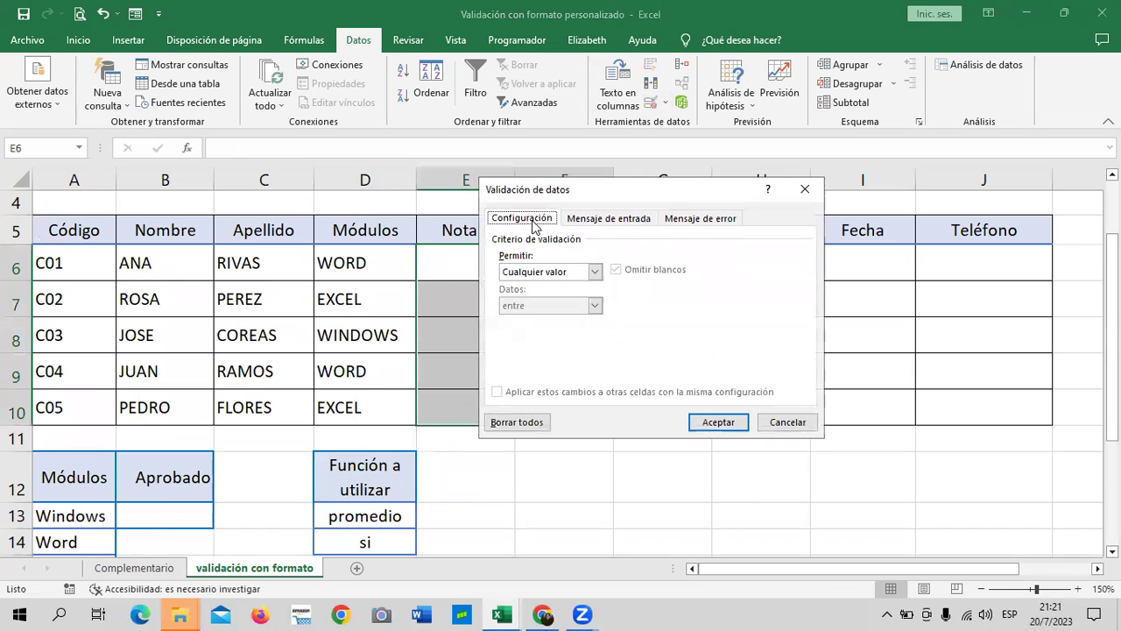
click(595, 274)
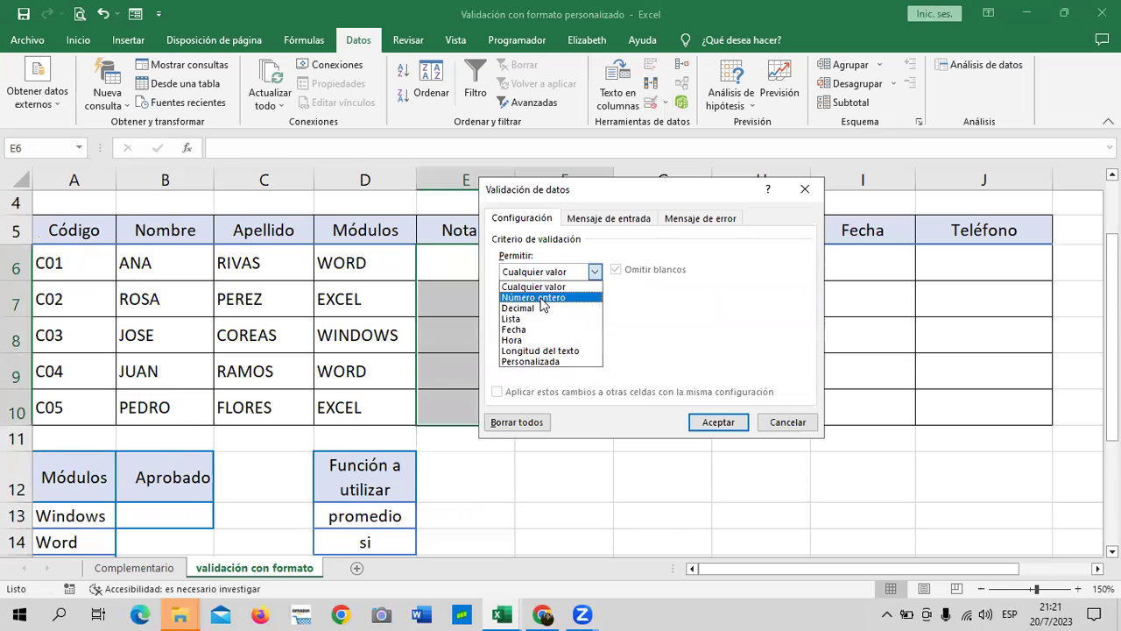
click(561, 297)
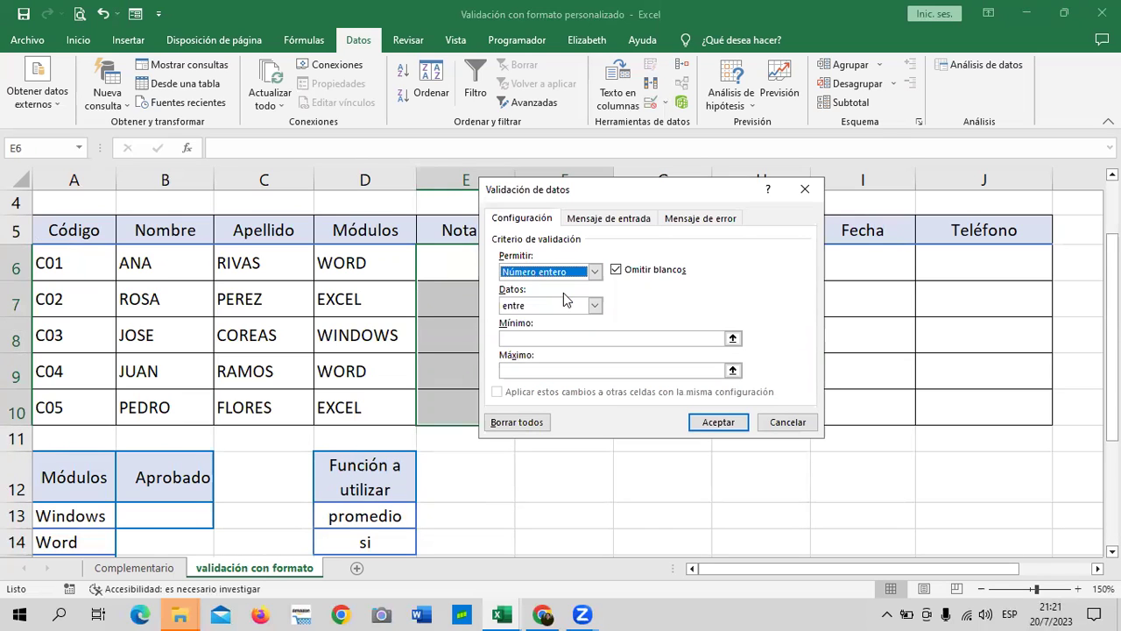
click(558, 337)
text(6)
click(568, 367)
text(10)
Add the input message 'INGRESE UNA NOTA VALIDA ENTRE 6 Y 10' and apply the rule
click(621, 219)
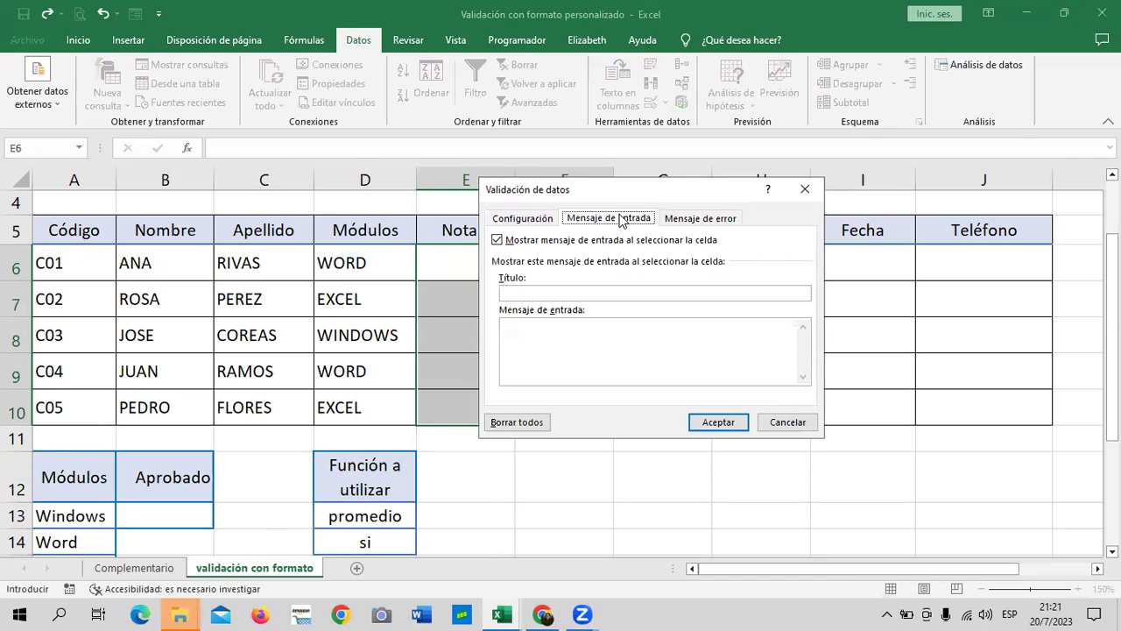
drag(651, 188, 722, 191)
click(617, 332)
text(INGRESE U NA NOOTA)
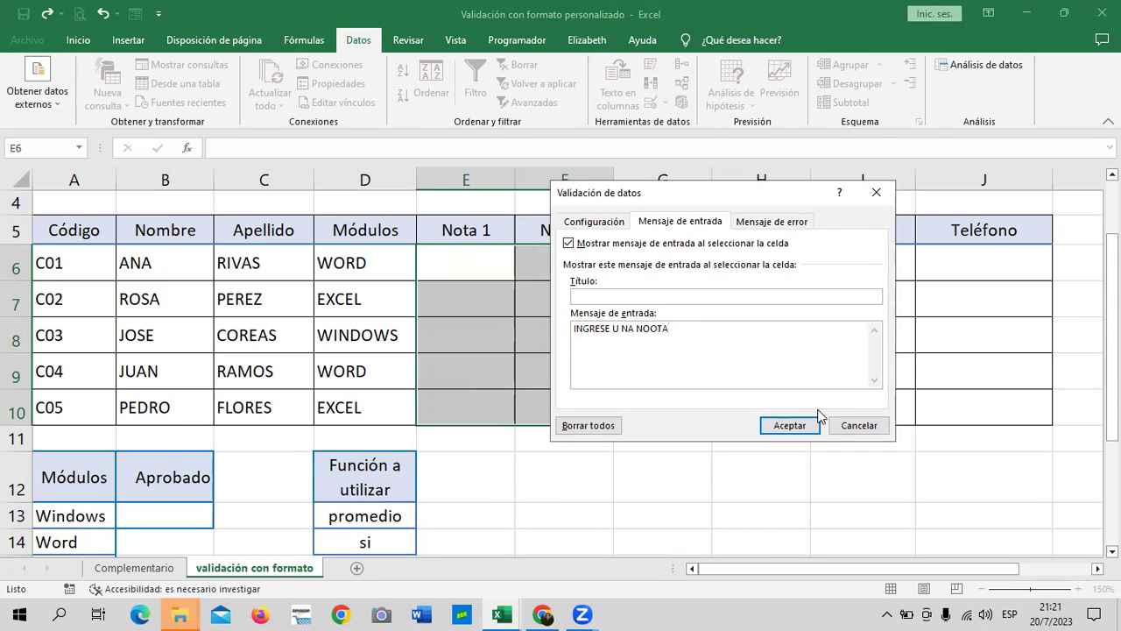
key(BackSpace)
key(BackSpace)
key(BackSpace)
text(NA NOTA )
text(VALIDA ENTRE 6)
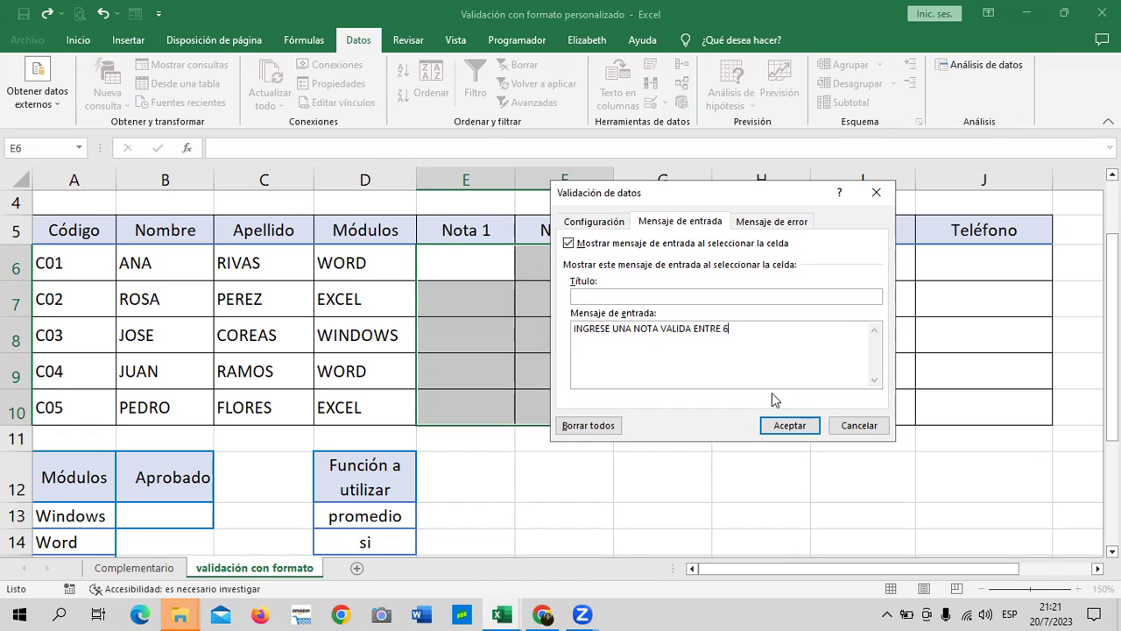
text( Y 10)
click(789, 426)
Test the validation by entering 5 in E6, then cancel the rejection
click(552, 333)
click(482, 260)
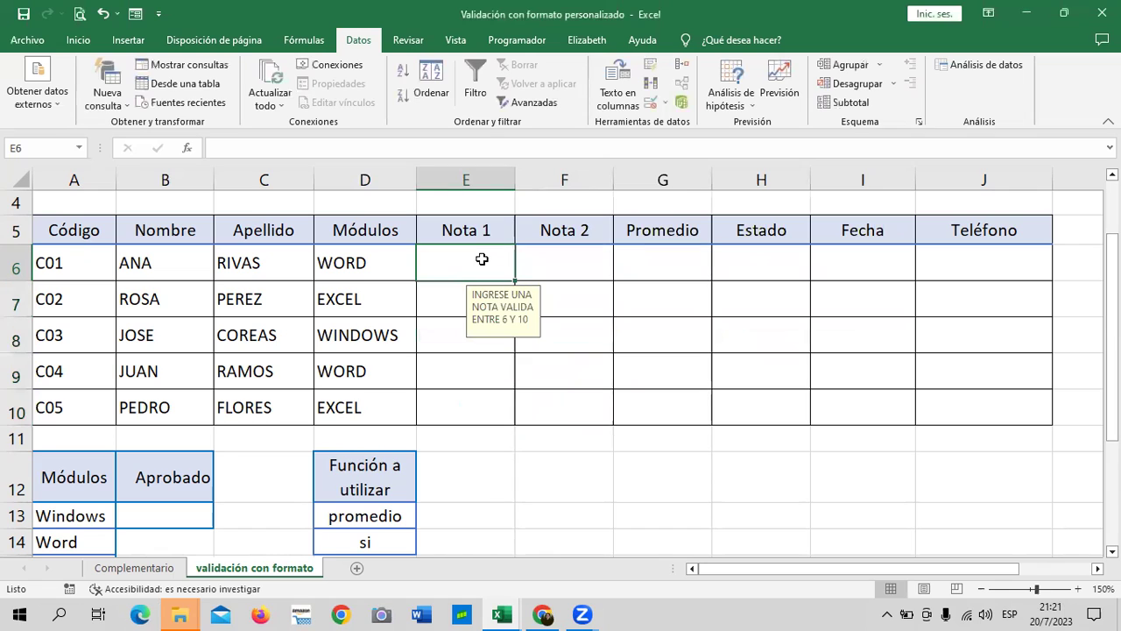
text(5)
key(Return)
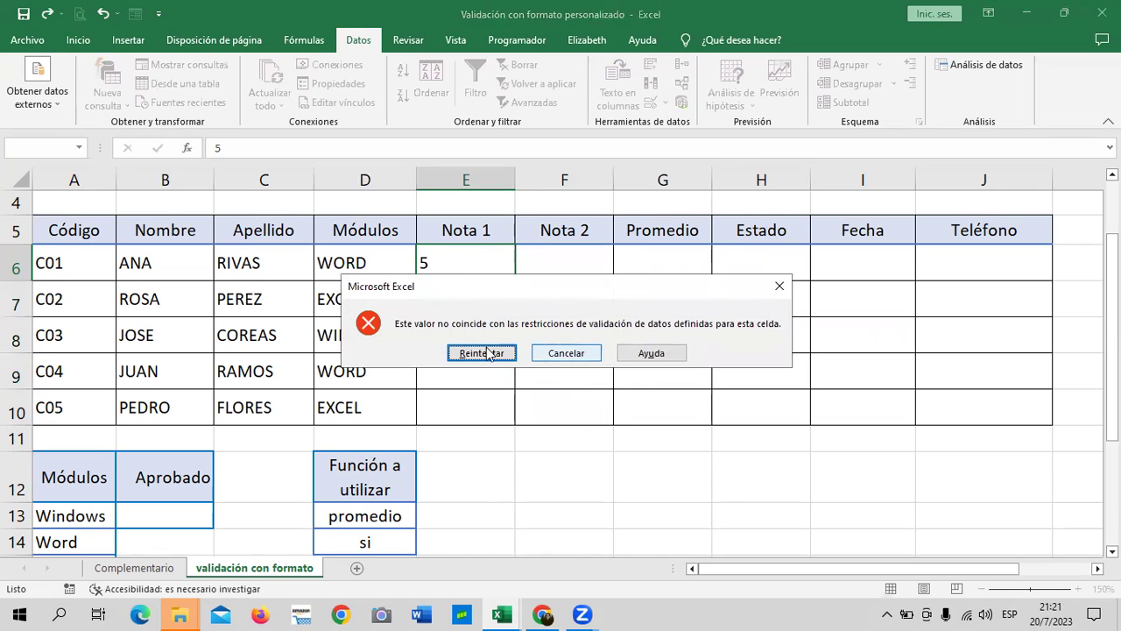
click(589, 353)
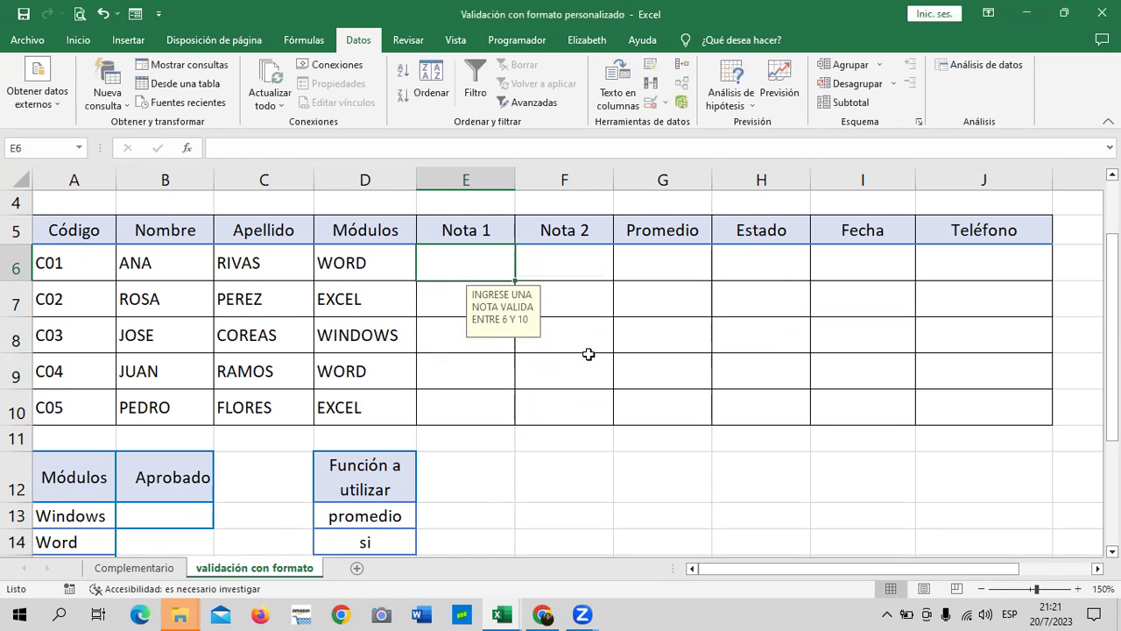
Enter Nota 1 grades 6, 8, 9 and 7 in E6:E9
text(6)
key(Return)
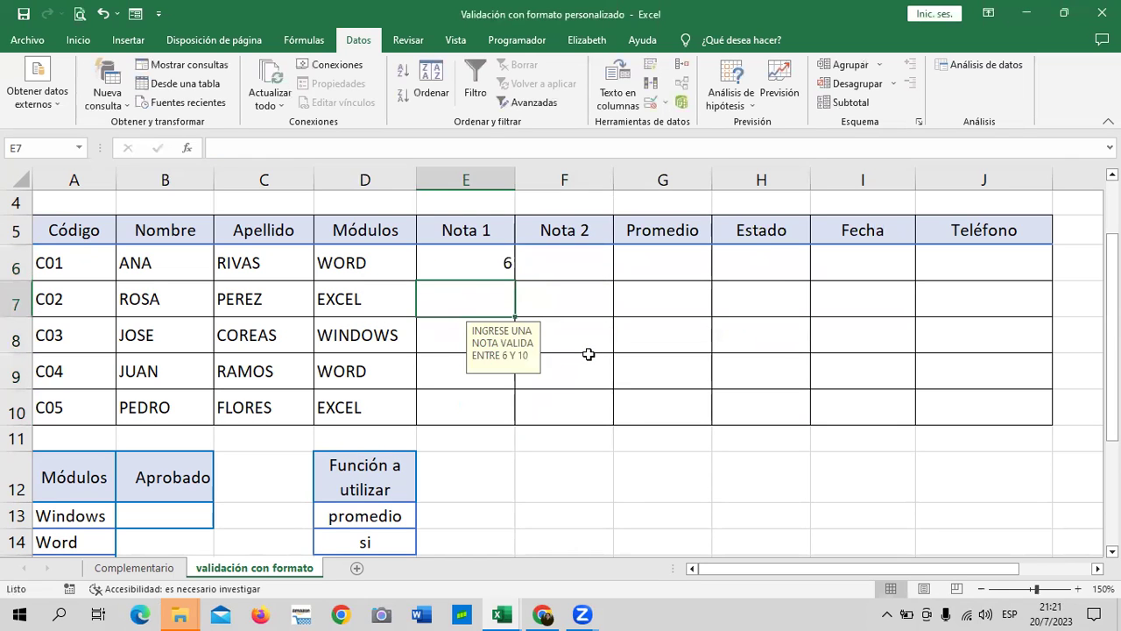
text(8)
key(Return)
text(9)
key(Return)
text(7)
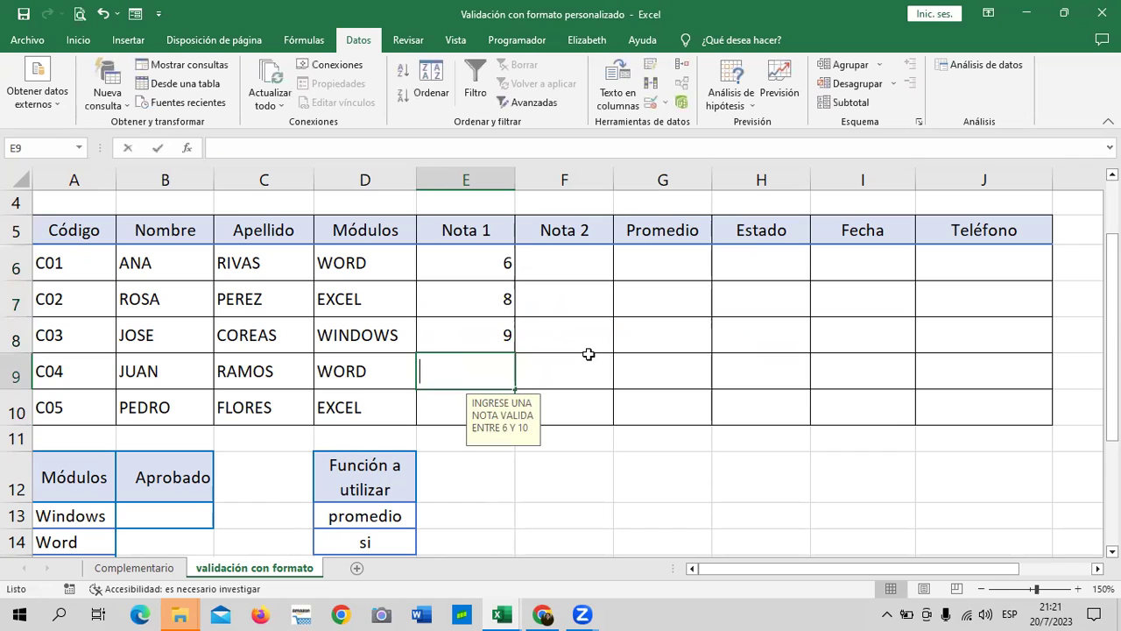
key(Return)
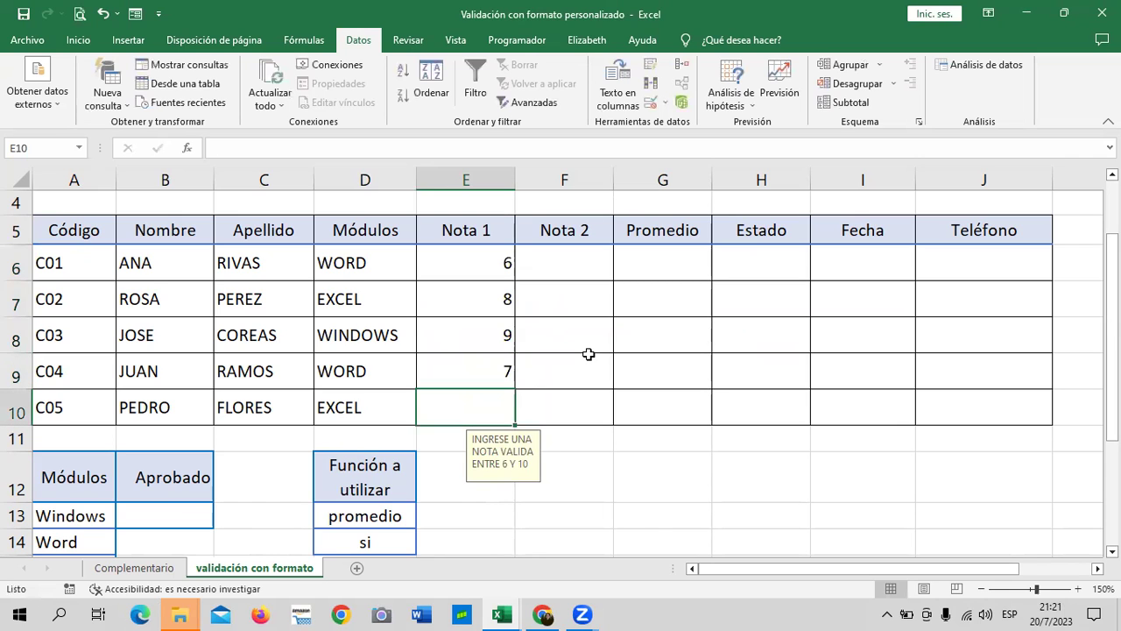
Give E10 a grade of 10 after the rule rejects 5
text(5)
key(Return)
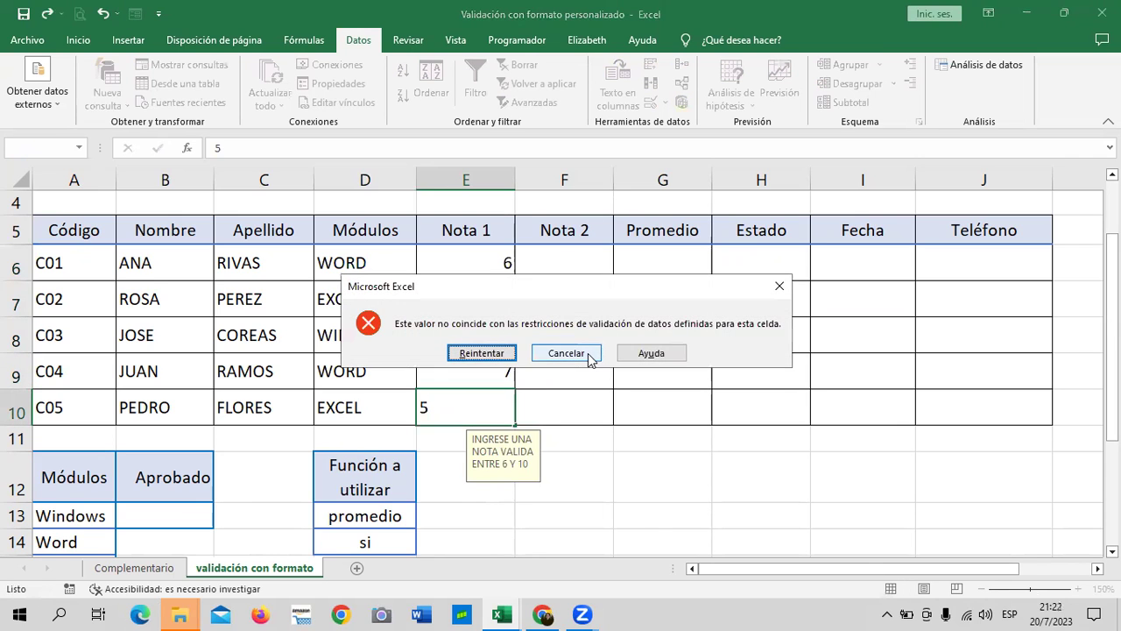
key(Return)
text(10)
key(Return)
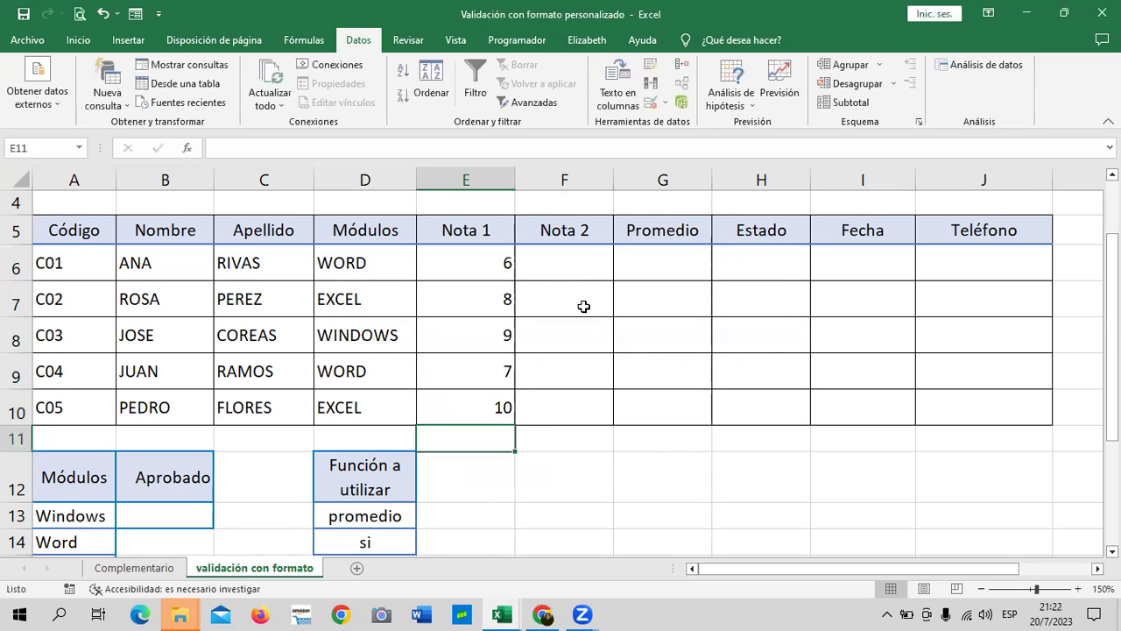
Enter Nota 2 grades 8, 9, 7, 6 and 8 in F6:F10
click(589, 265)
text(8 9 )
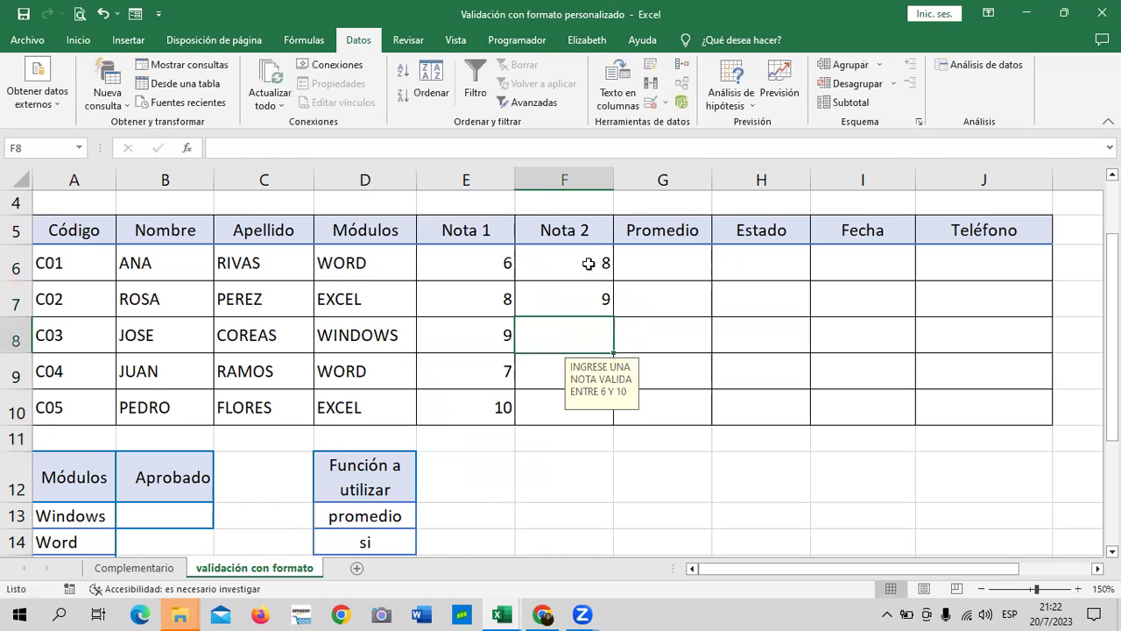
text(7 6)
key(Return)
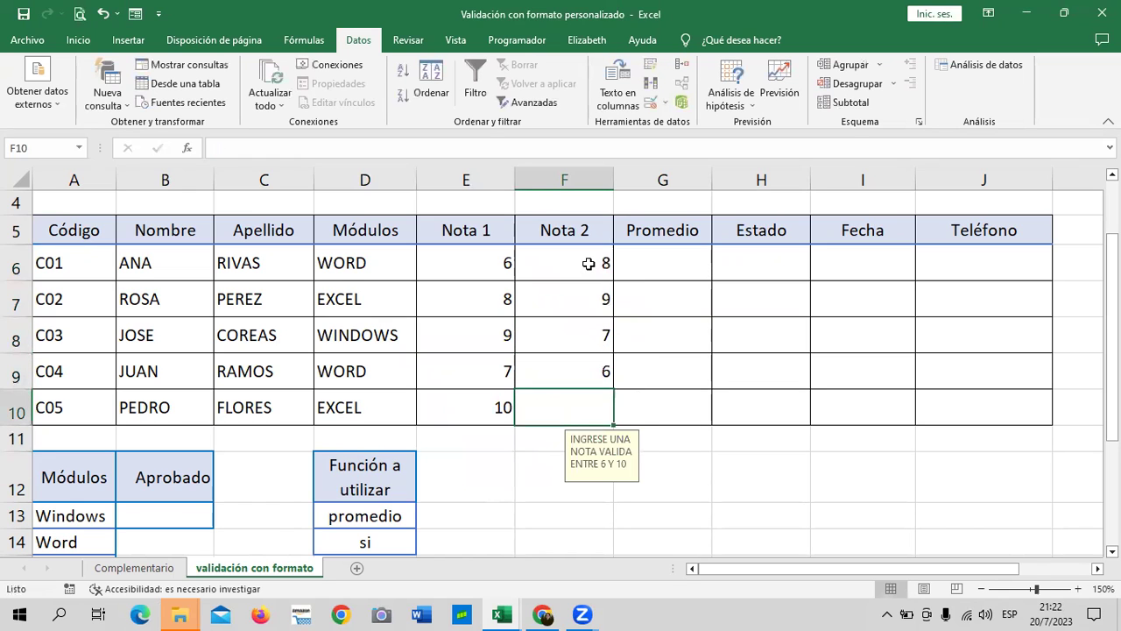
text(8)
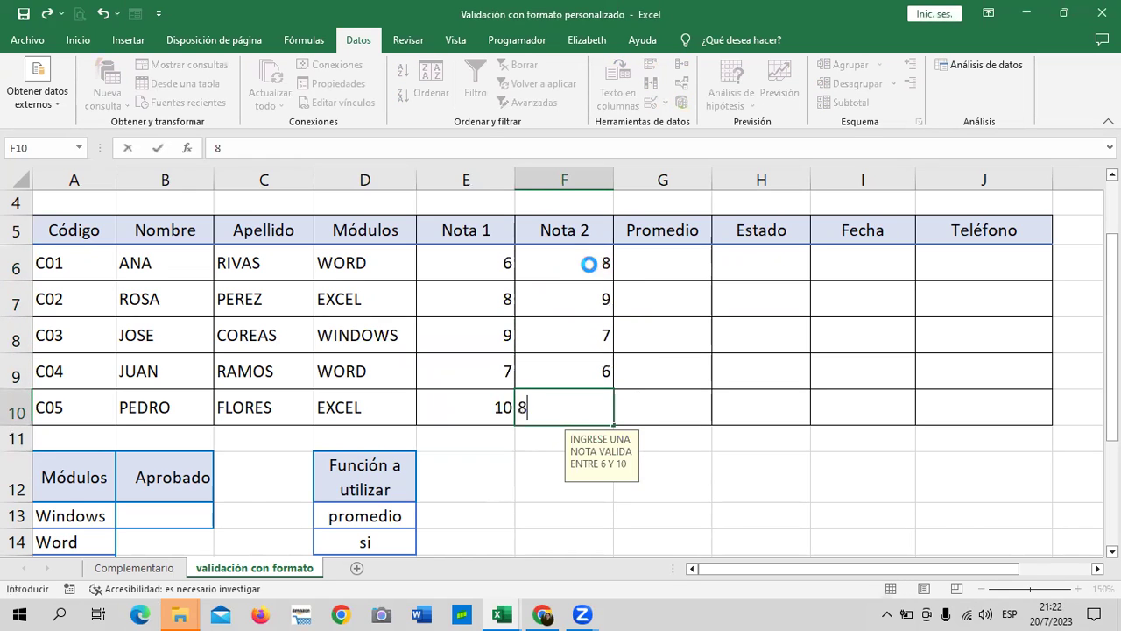
key(Return)
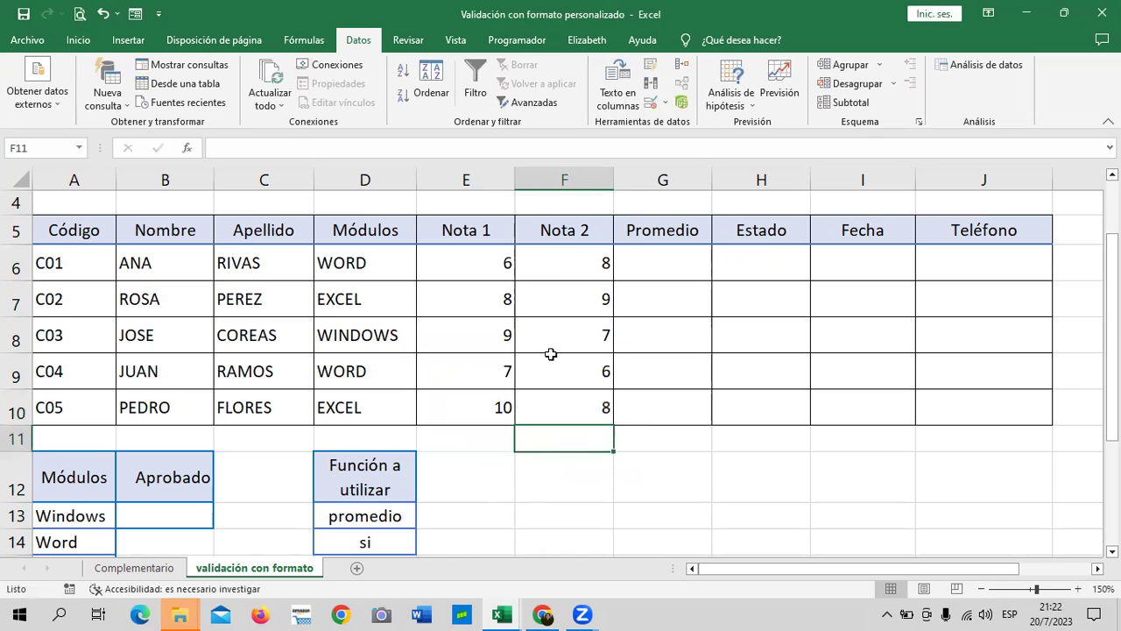
Review the ten grades and the Nota 2 input messages, then read the promedio function note
mouse_move(424, 252)
mouse_down()
mouse_move(593, 350)
mouse_move(601, 405)
mouse_up()
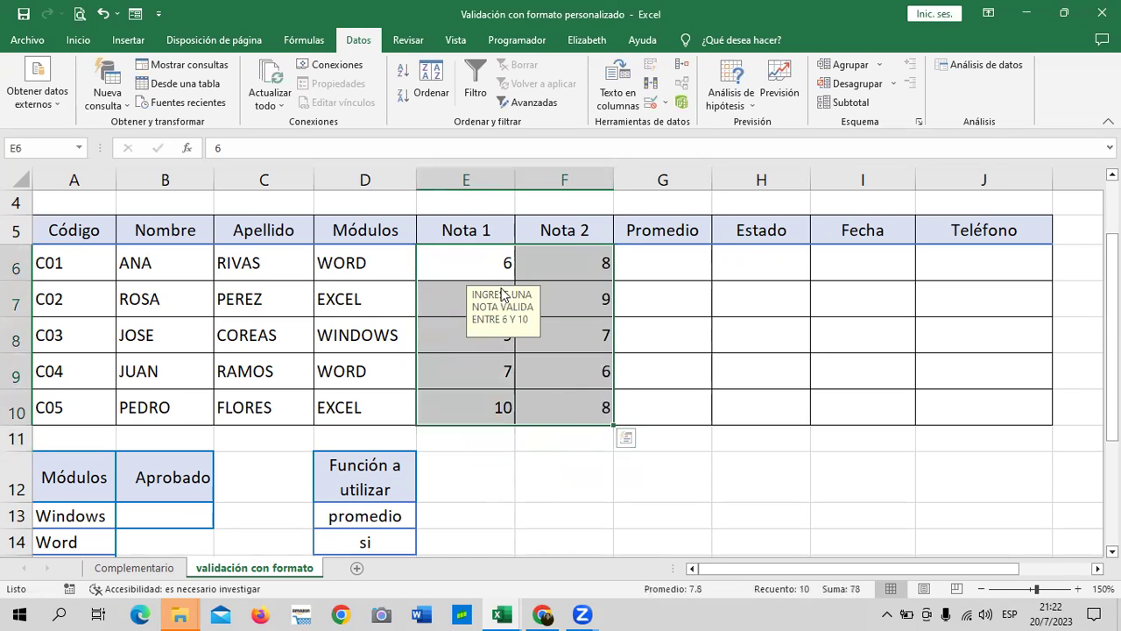
click(683, 326)
click(589, 266)
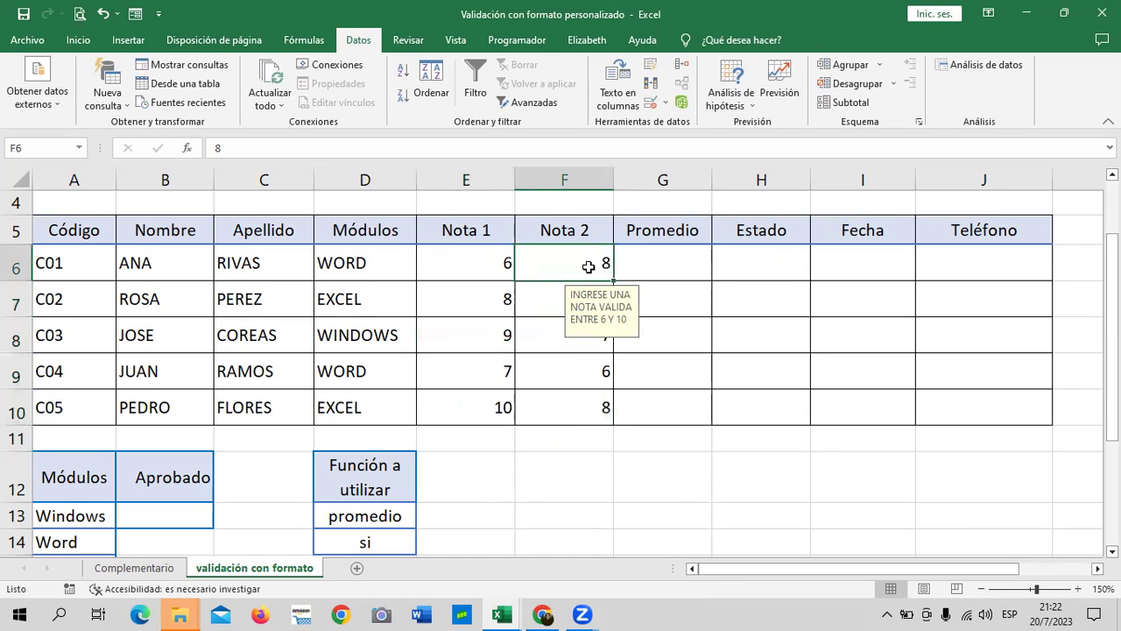
click(540, 404)
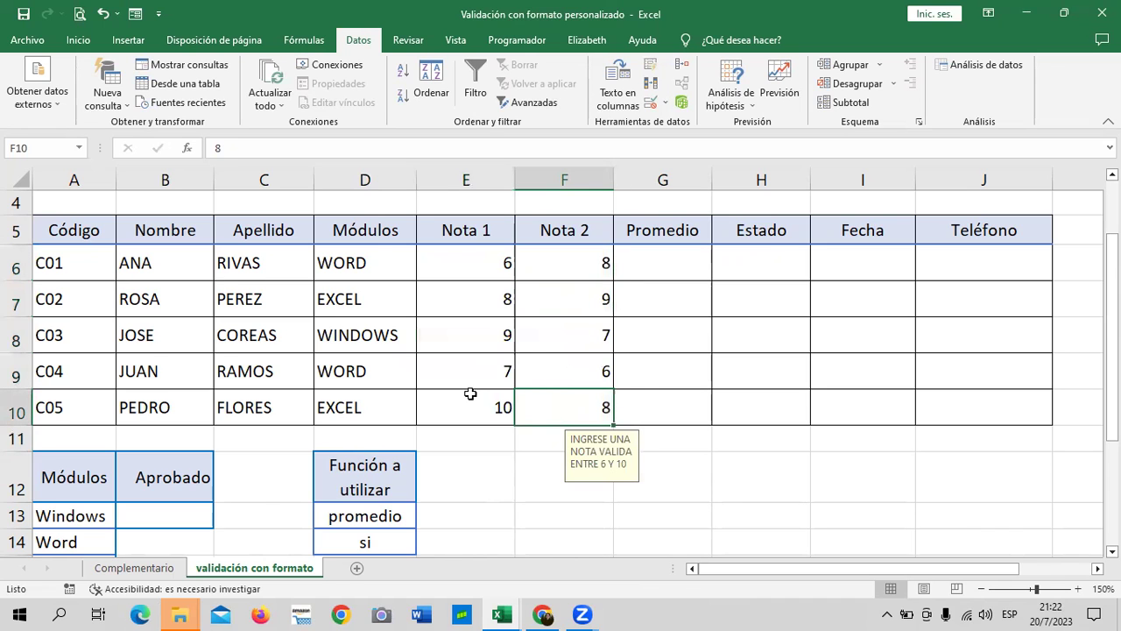
scroll(469, 394, down, 1)
click(387, 426)
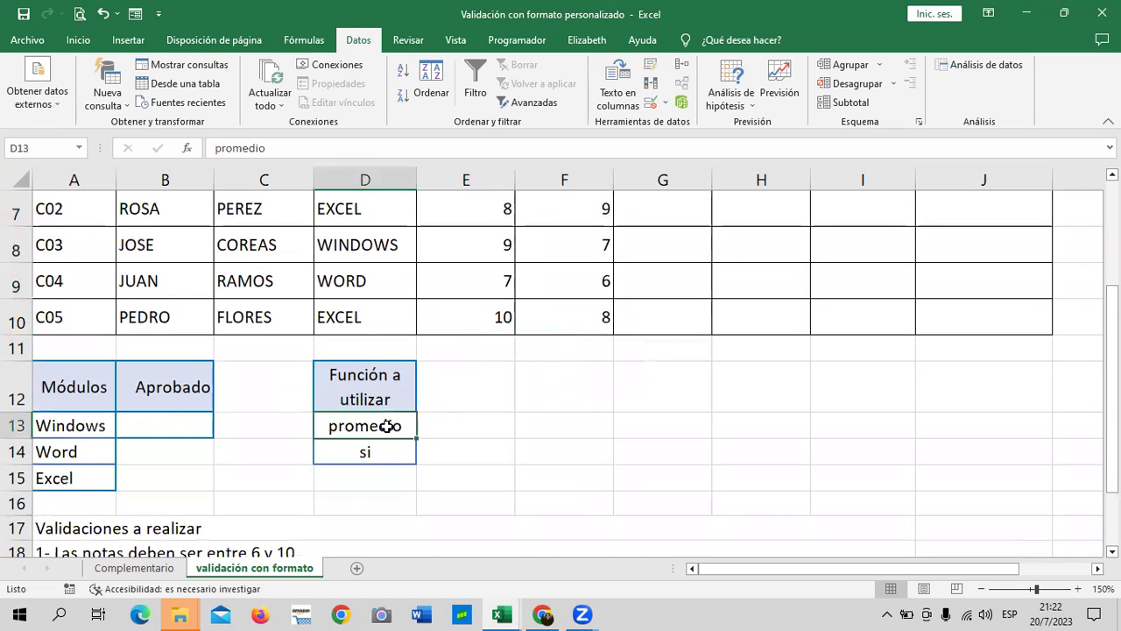
Enter =PROMEDIO(E6:F6) in G6 to average ANA's two grades
scroll(658, 453, up, 2)
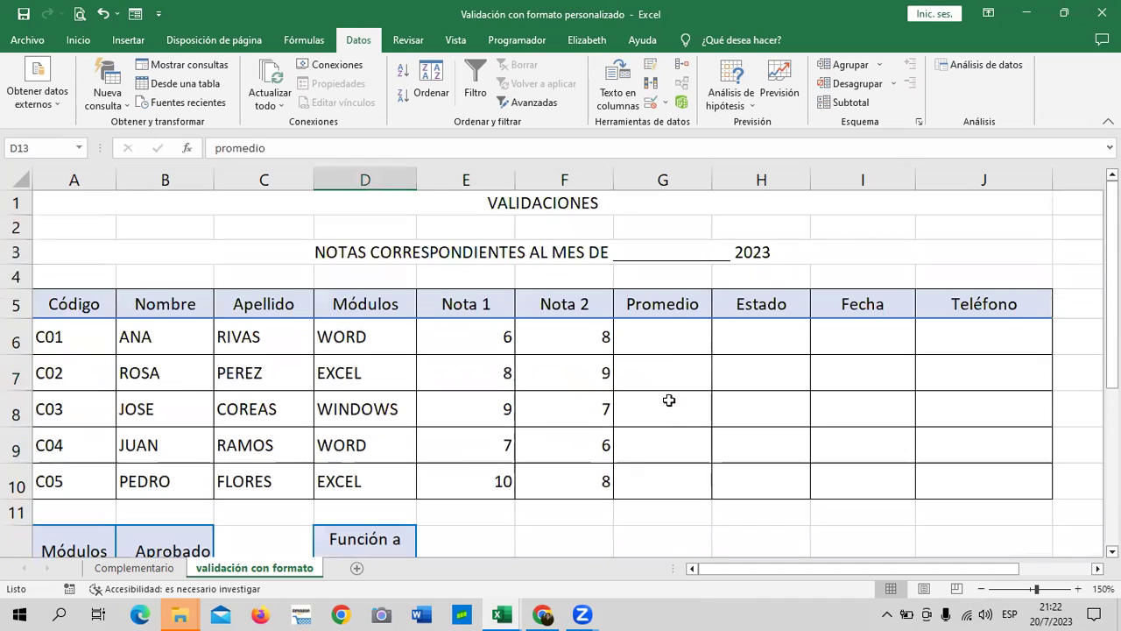
click(664, 335)
text(=)
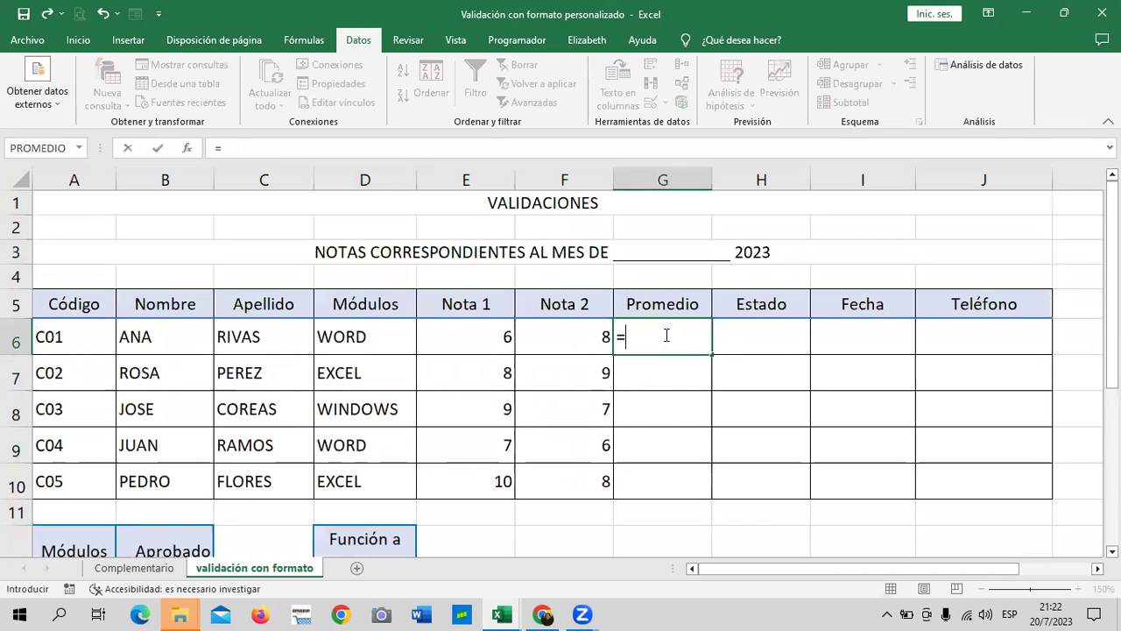
text(PROM)
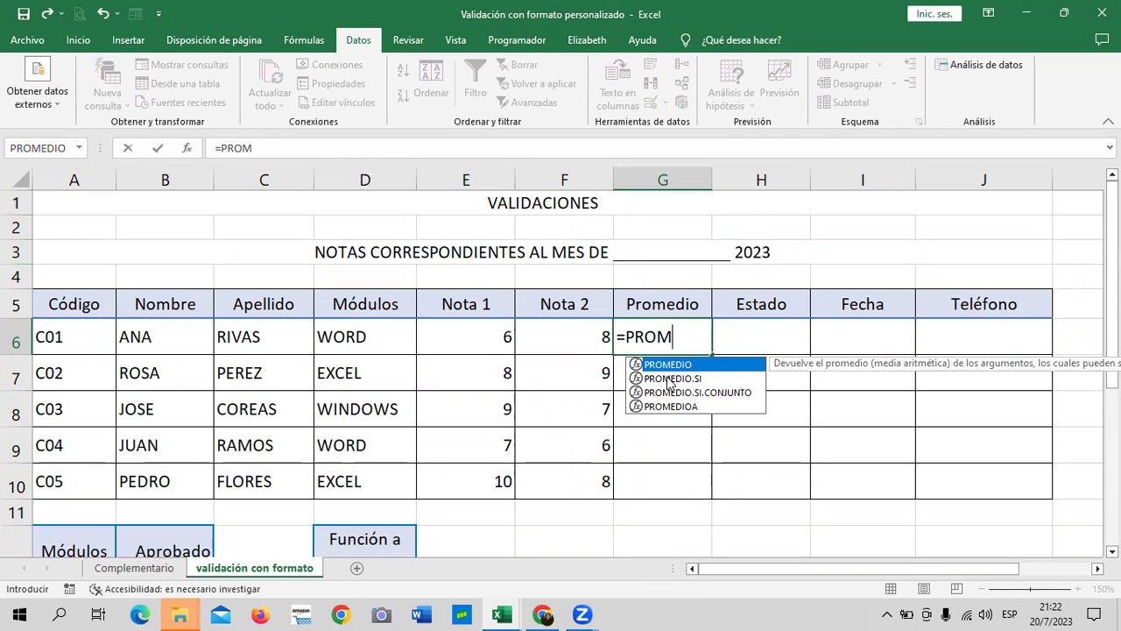
double_click(670, 364)
drag(484, 331, 559, 345)
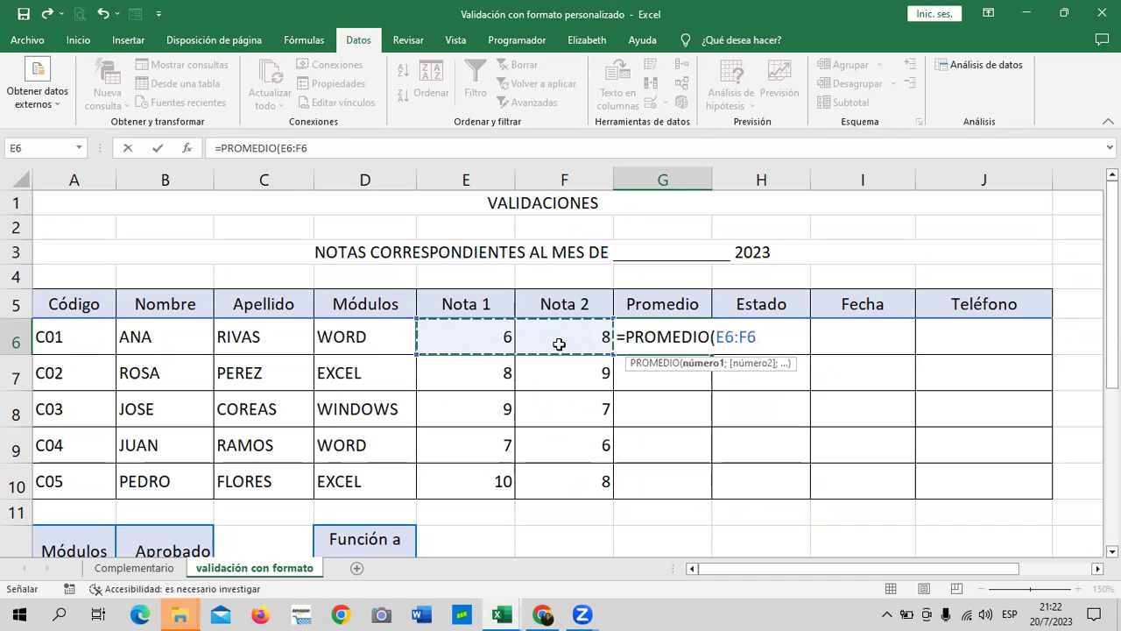
text())
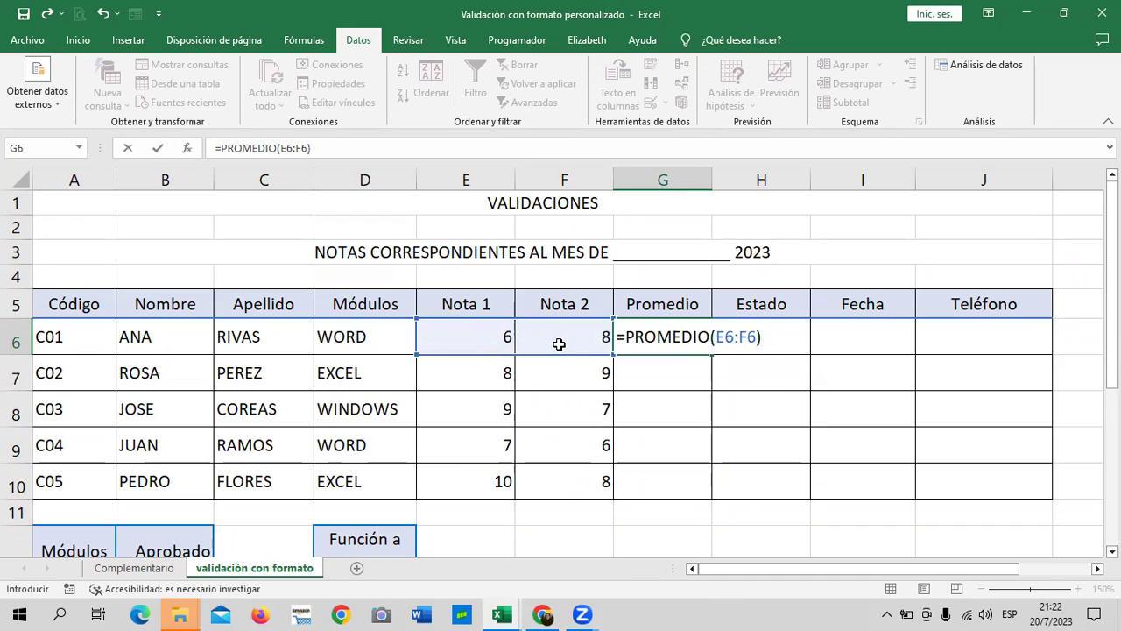
key(Return)
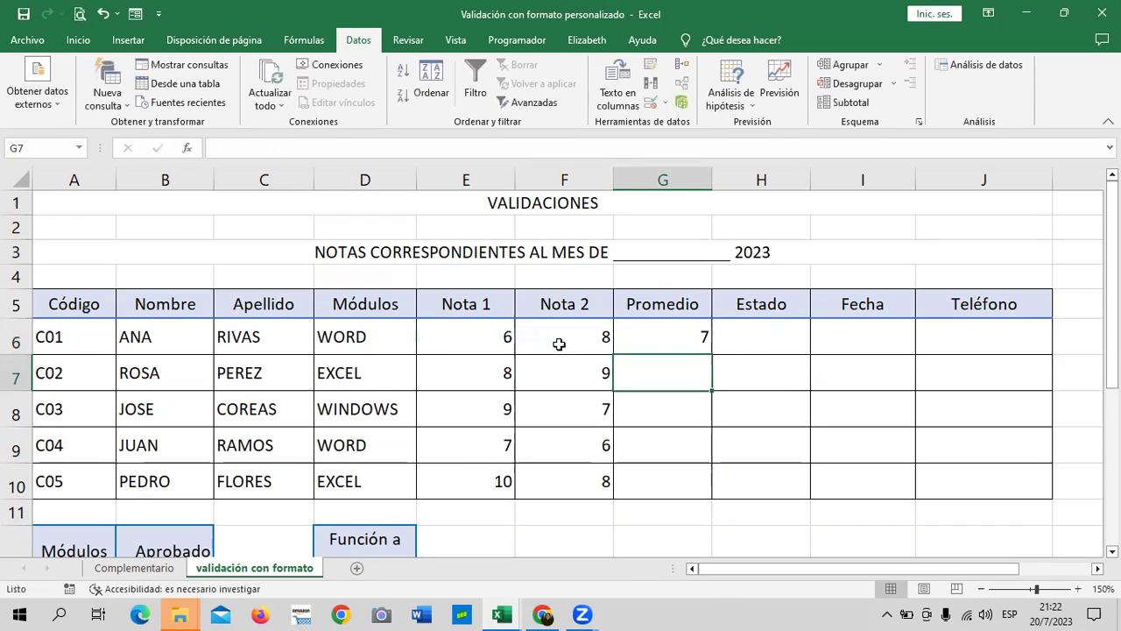
Enter =PROMEDIO(E7:F7) in G7 for the second student's average
text(=)
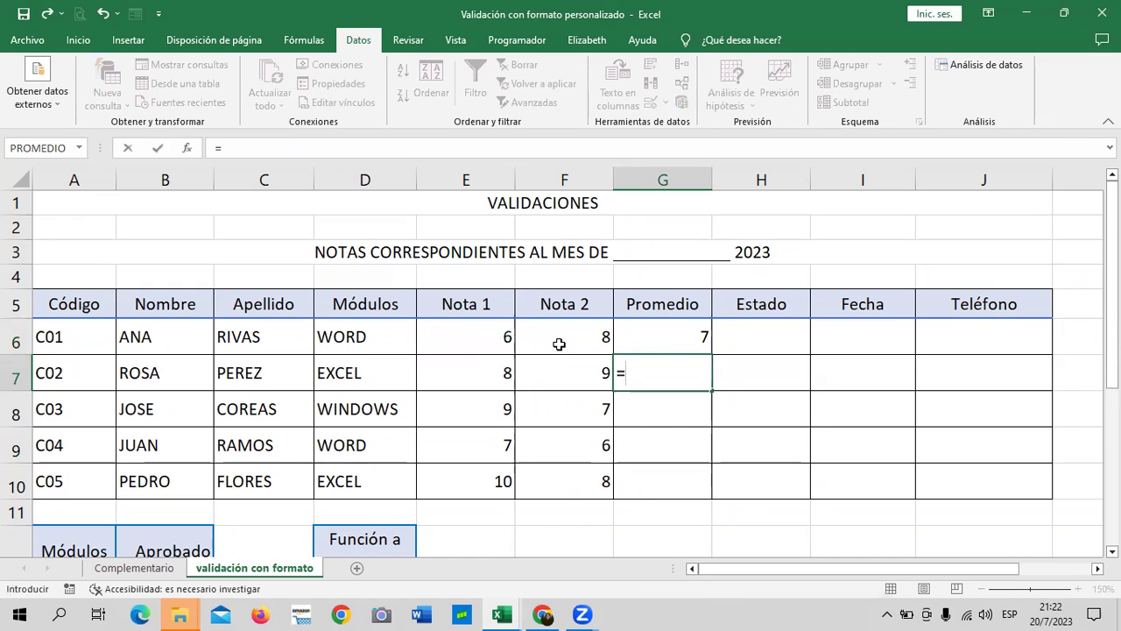
text(PROME)
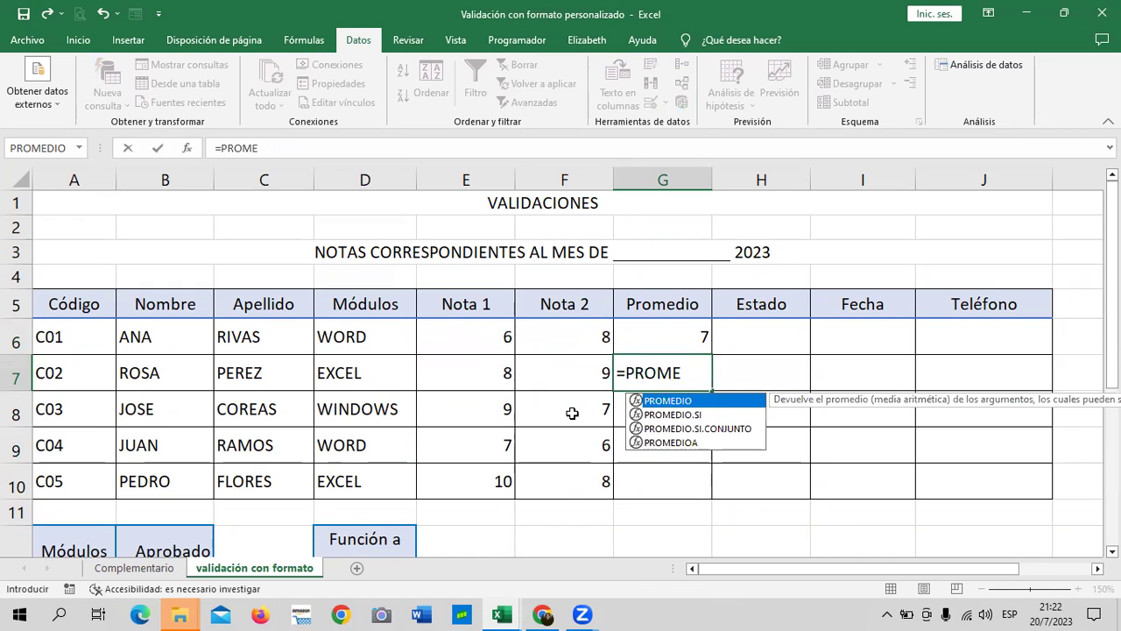
double_click(732, 402)
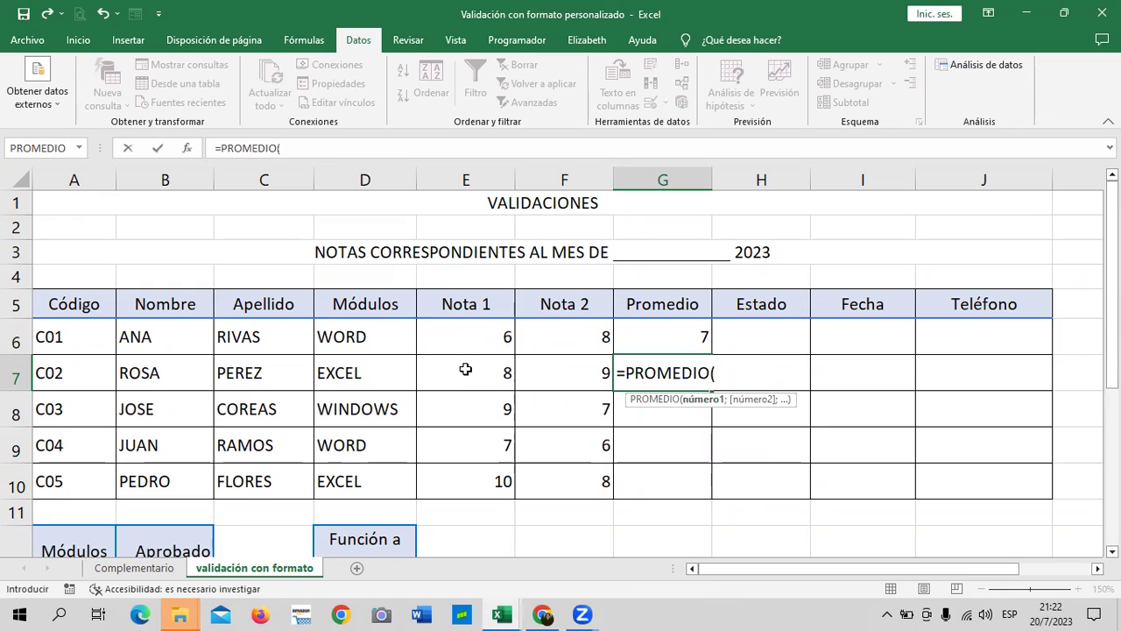
drag(464, 368, 582, 375)
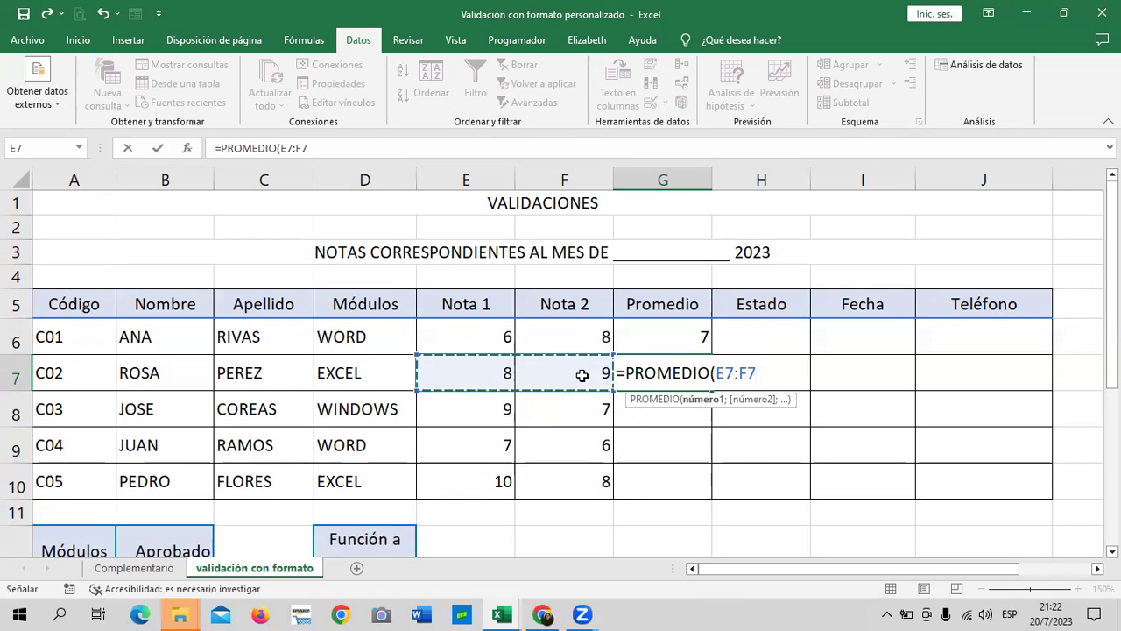
text())
key(Return)
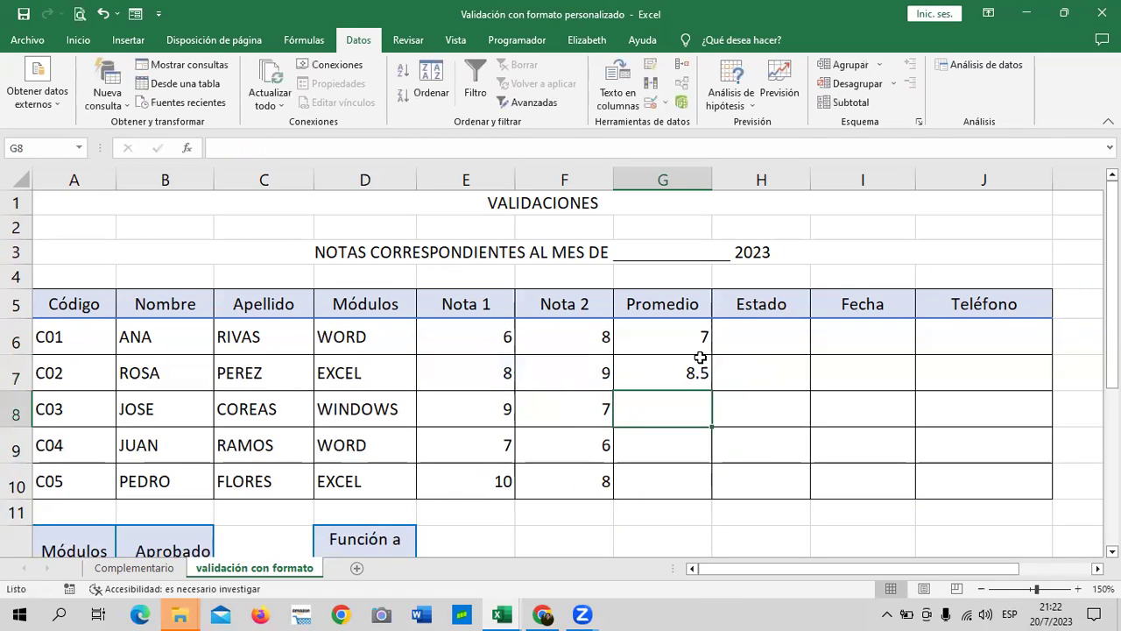
Fill G7's average formula down to G10, then select G6:G10
click(692, 330)
click(699, 375)
drag(712, 390, 713, 493)
click(762, 469)
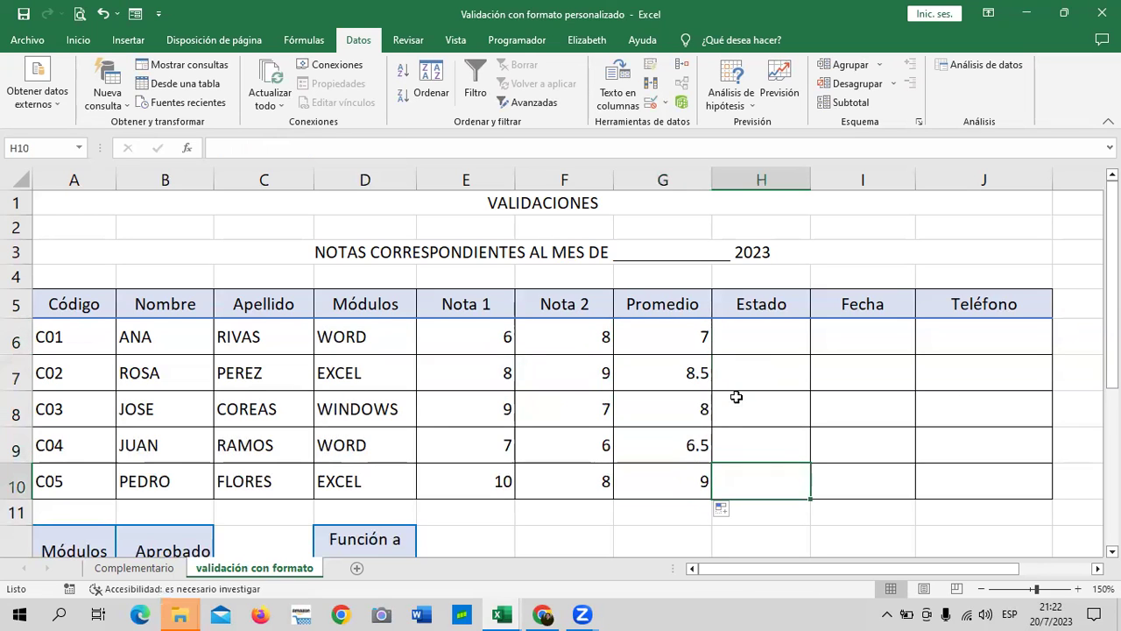
click(685, 331)
shift+click(686, 479)
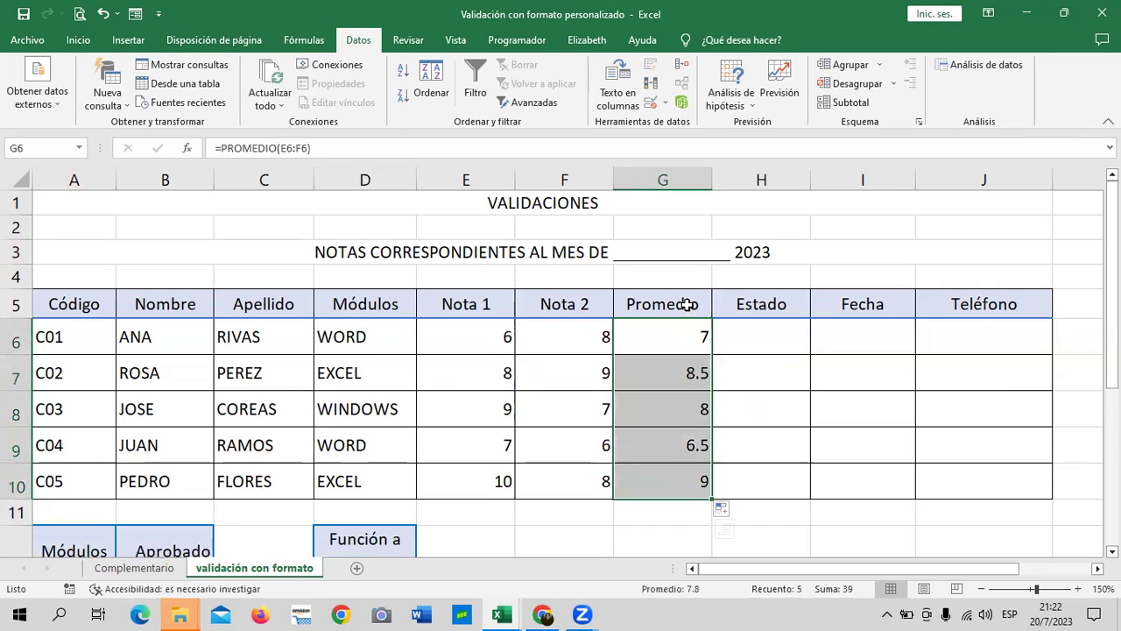
Format G6:G10 to one decimal with Disminuir then Aumentar decimales, and check the formulas
click(87, 42)
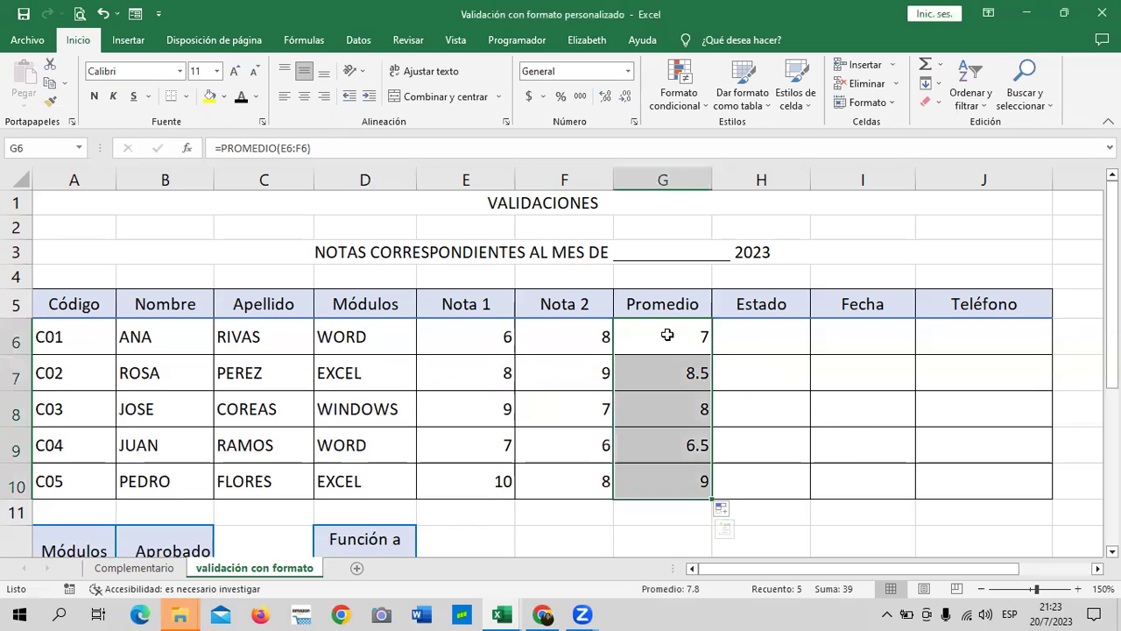
click(630, 100)
click(604, 98)
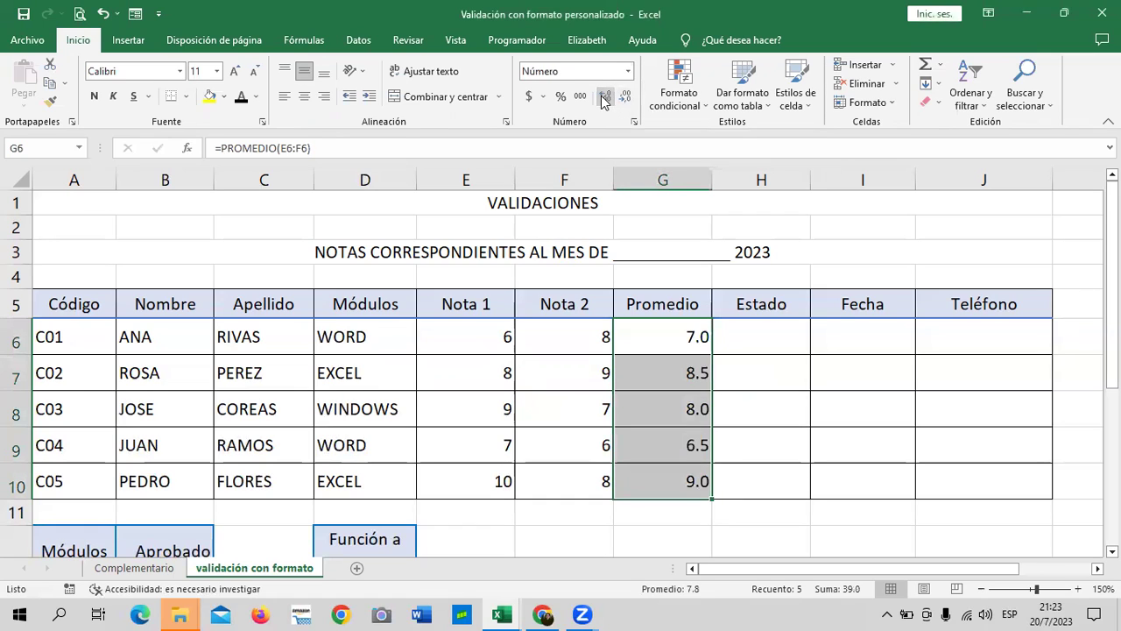
click(779, 340)
click(685, 376)
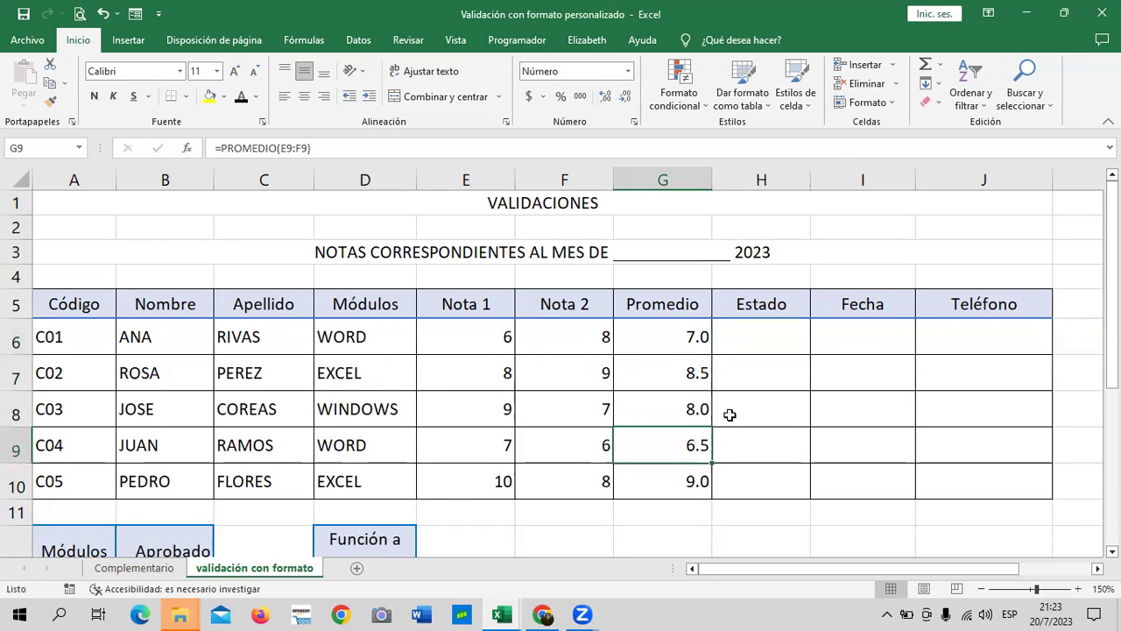
click(753, 344)
click(665, 449)
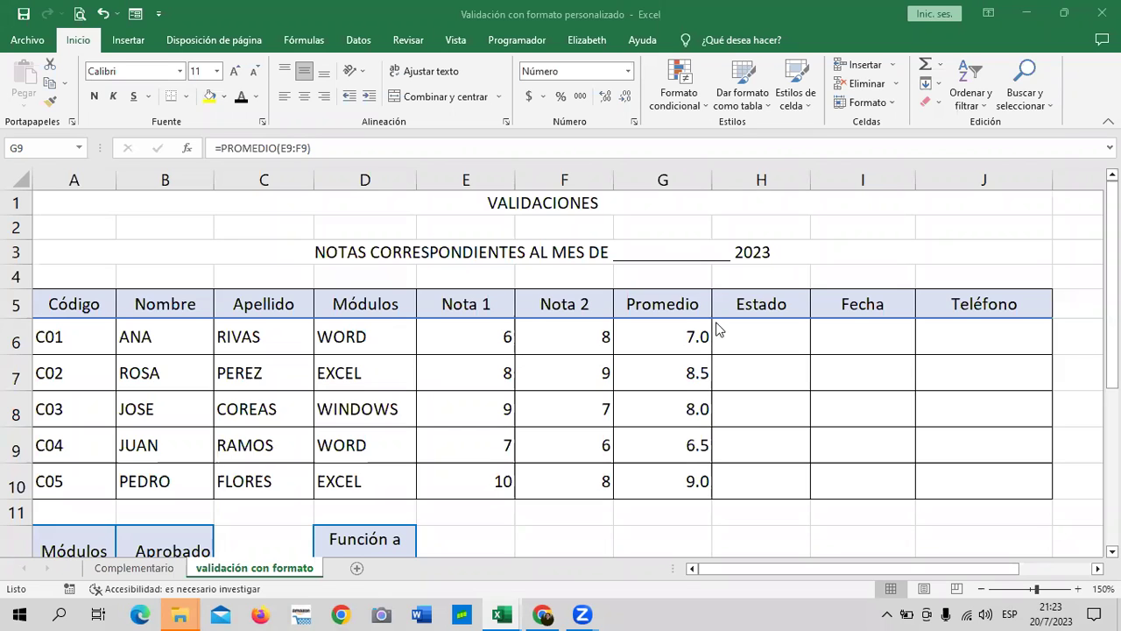
After checking the Función a utilizar notes, type =SI in H6 and close the autocomplete
scroll(602, 410, down, 1)
scroll(302, 467, down, 1)
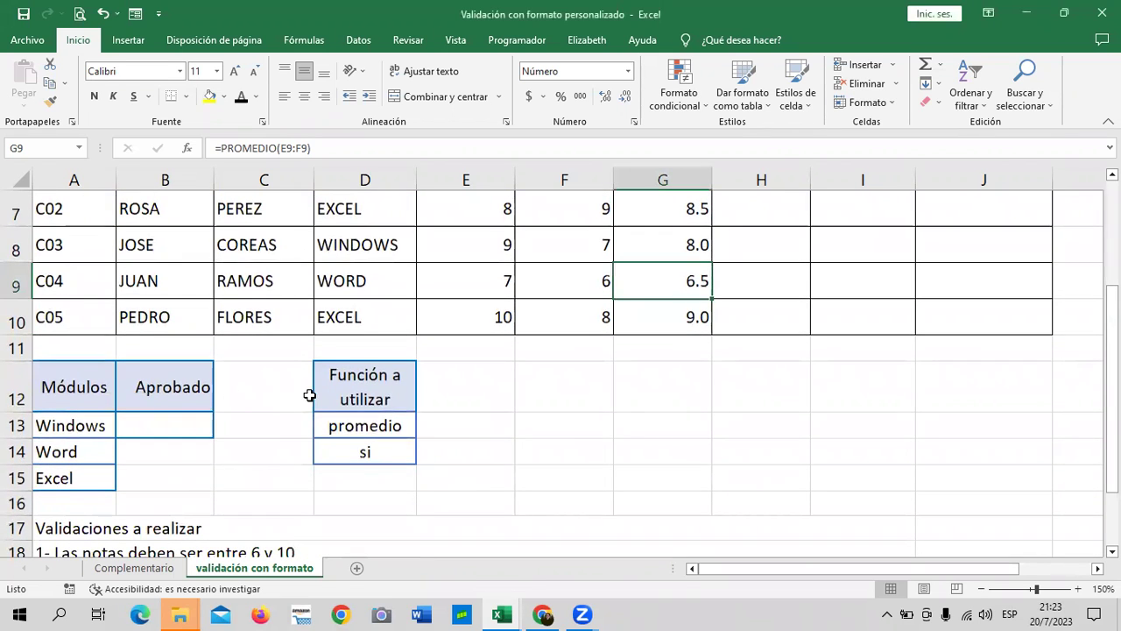
scroll(664, 400, up, 2)
click(741, 331)
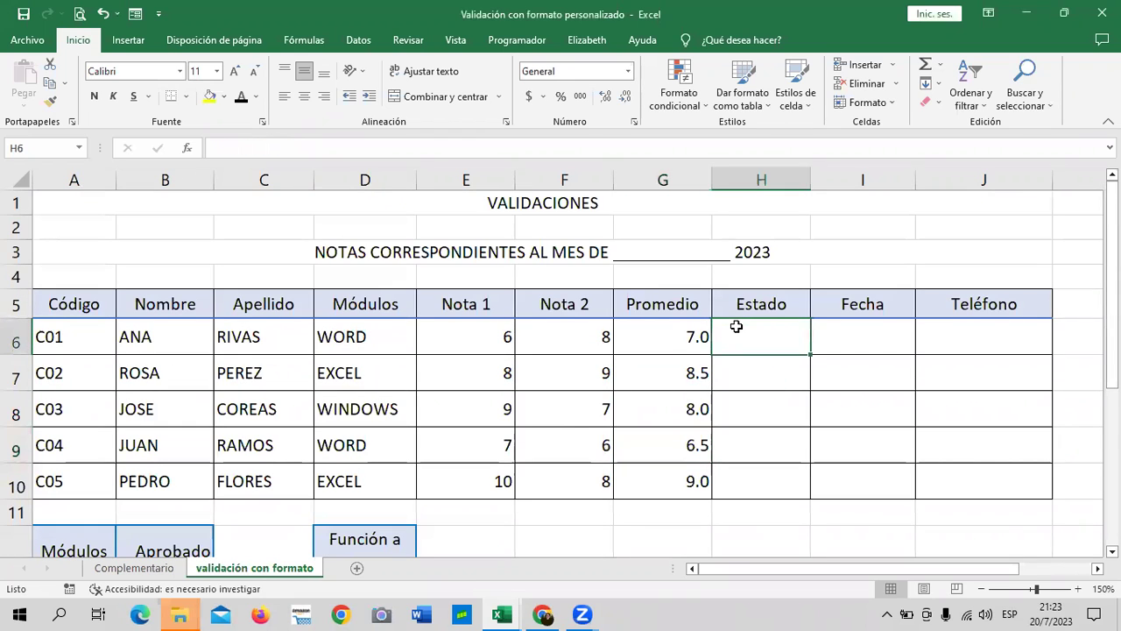
text(=)
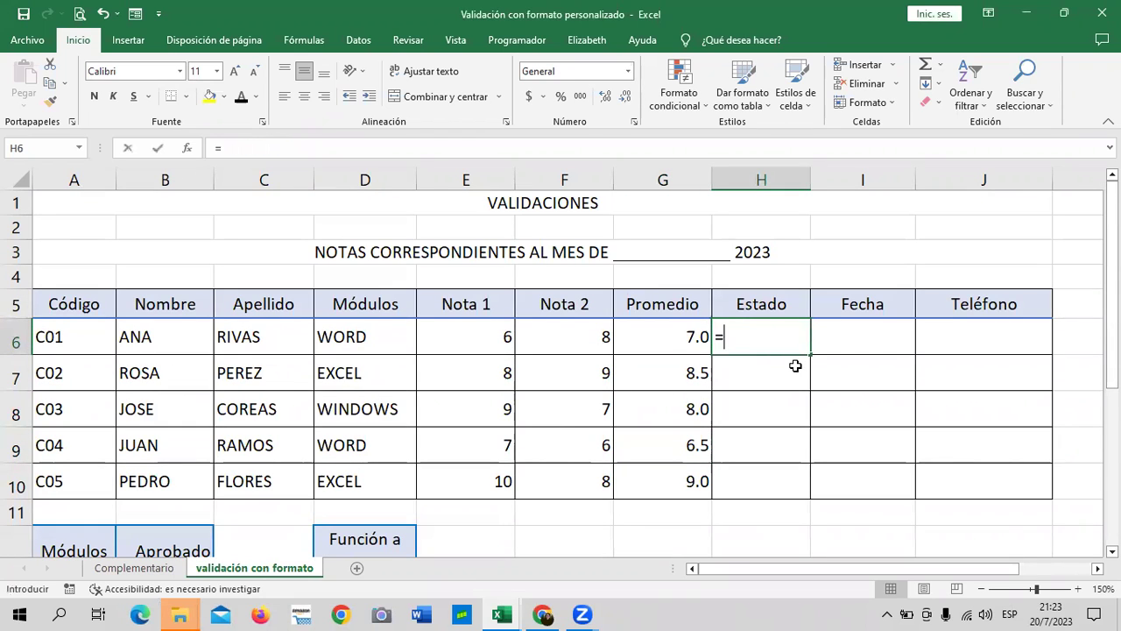
text(SI)
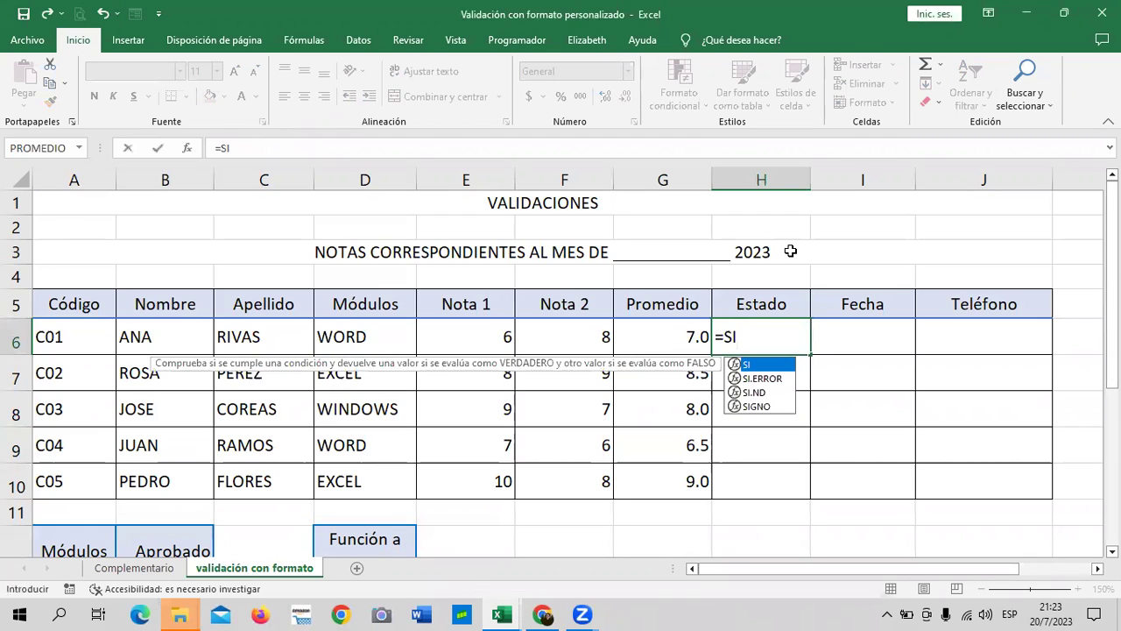
key(Escape)
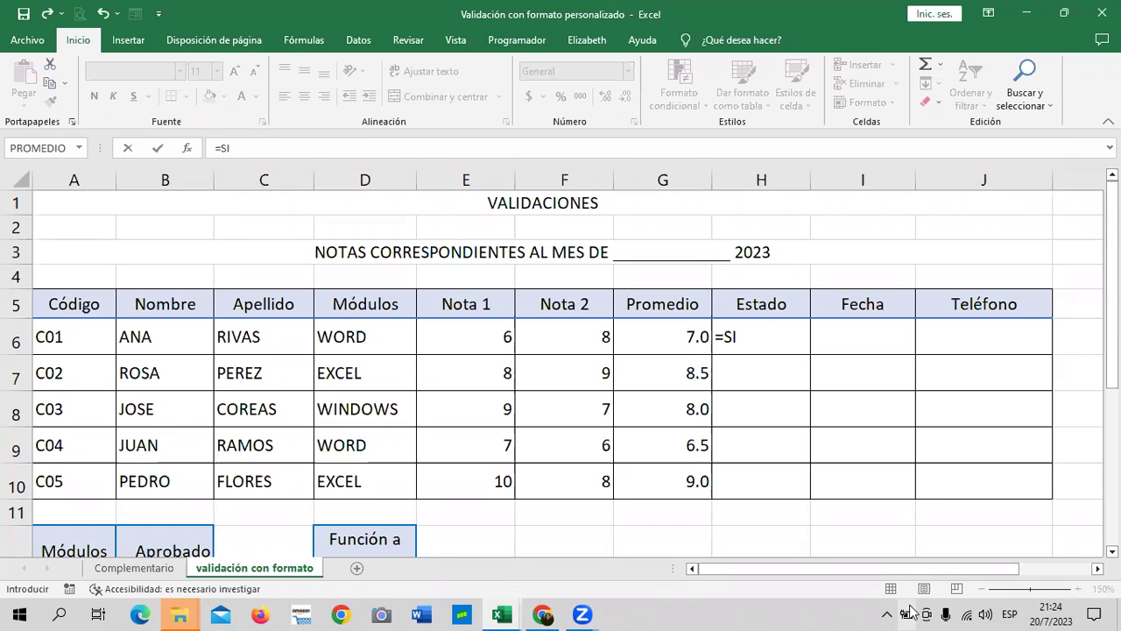
Erase the unfinished =SI formula so H6 is empty
click(758, 340)
key(Escape)
key(BackSpace)
key(BackSpace)
key(BackSpace)
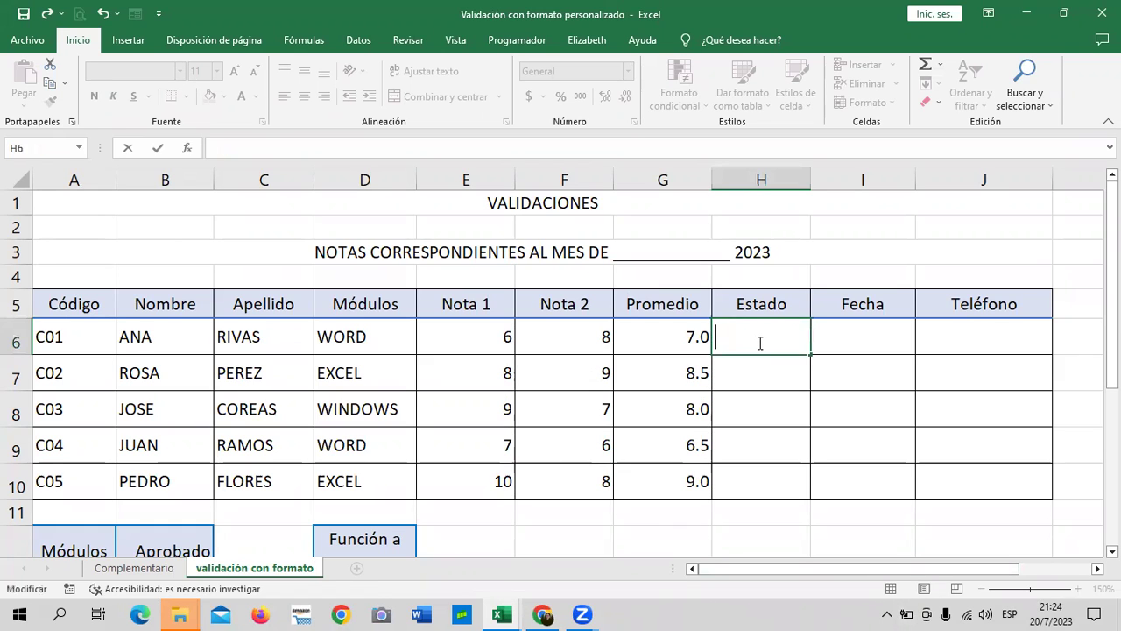
key(Escape)
Open Validación de datos for E6:F10 and keep whole numbers between as the rule
drag(445, 324, 587, 481)
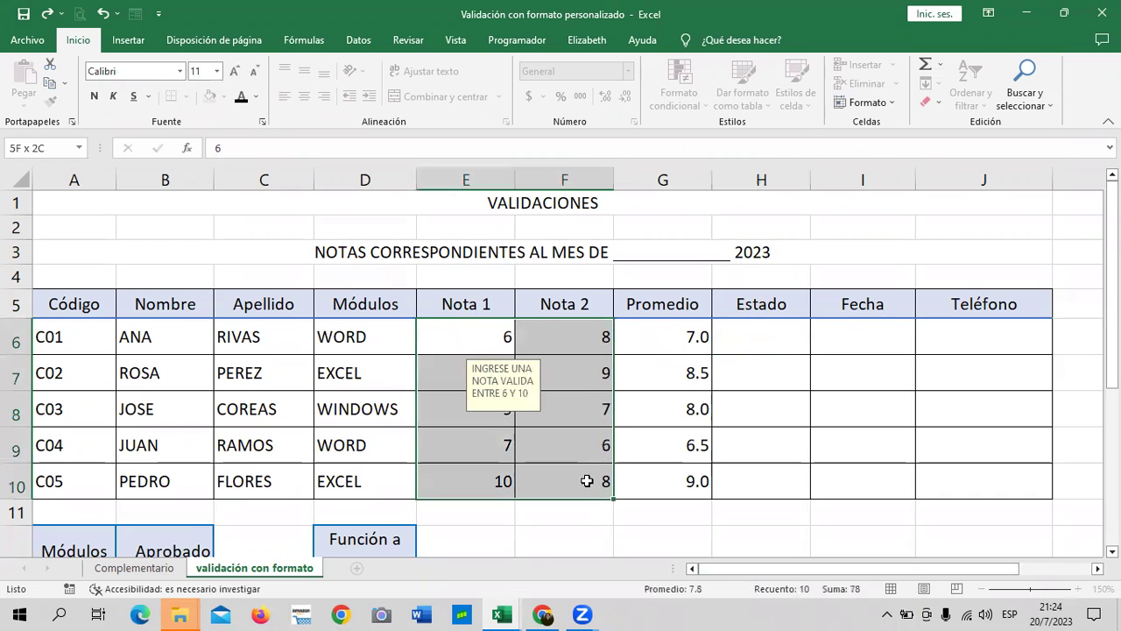
click(358, 39)
click(652, 104)
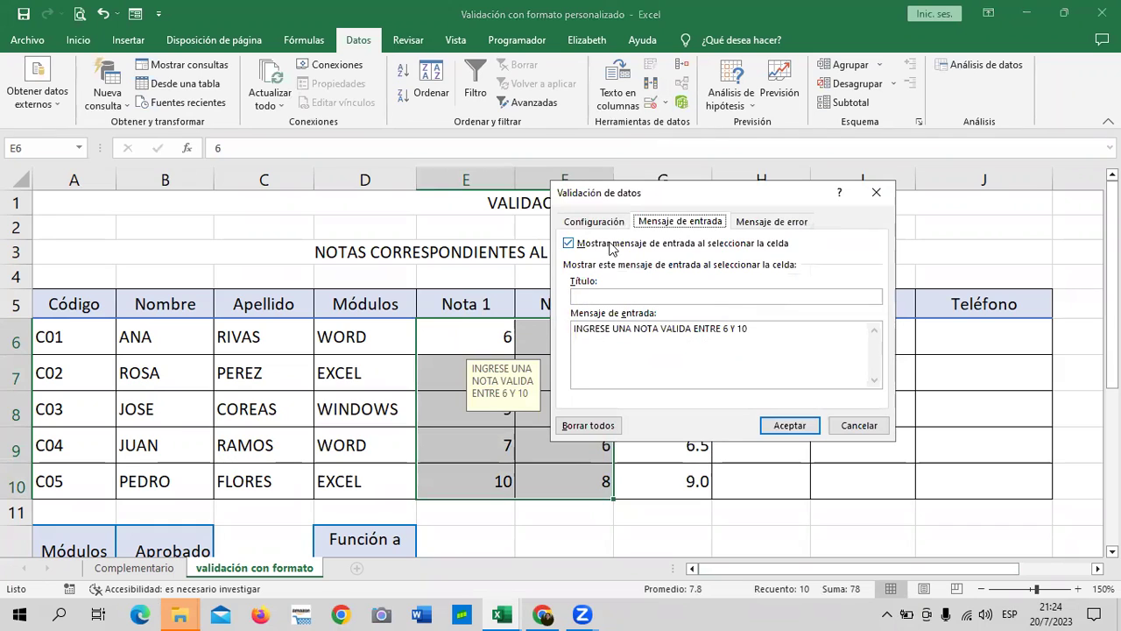
click(604, 221)
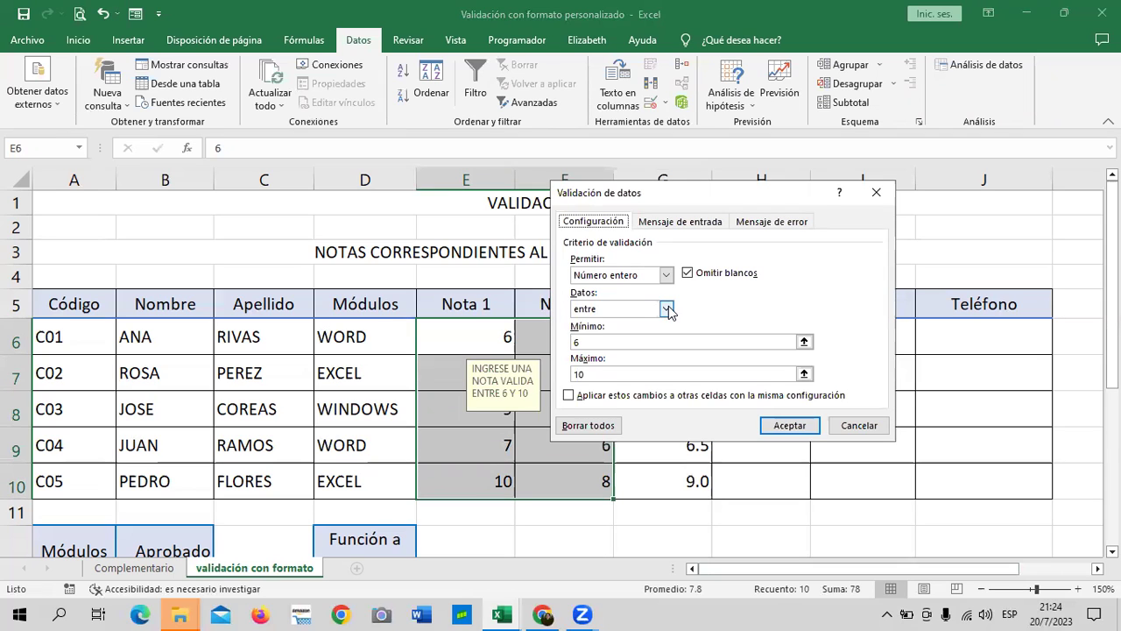
click(667, 308)
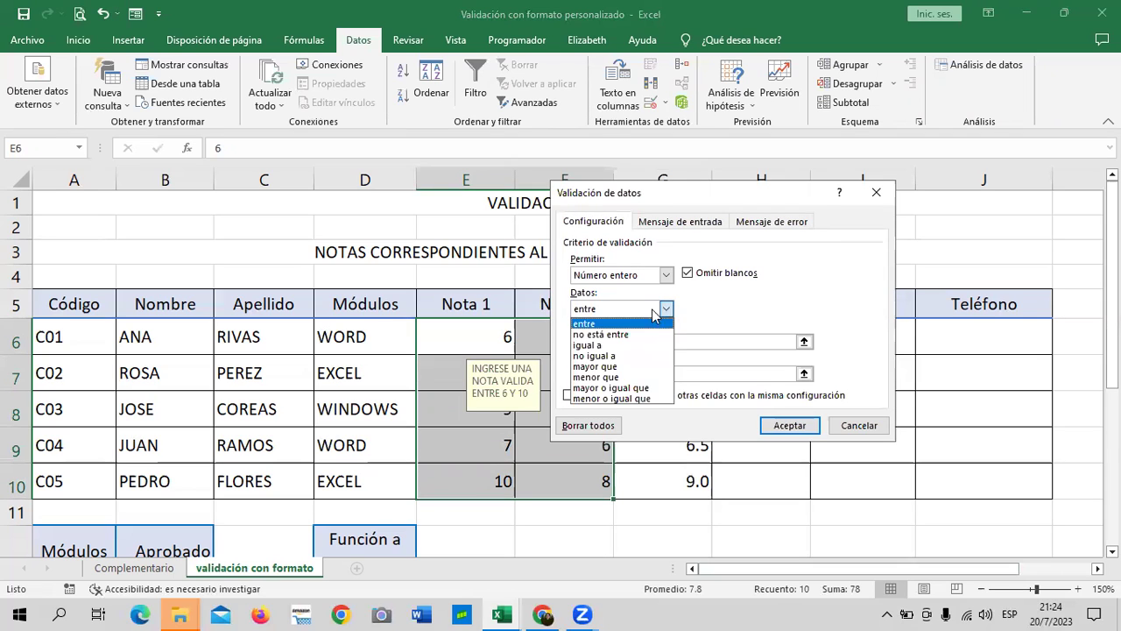
click(647, 324)
click(665, 274)
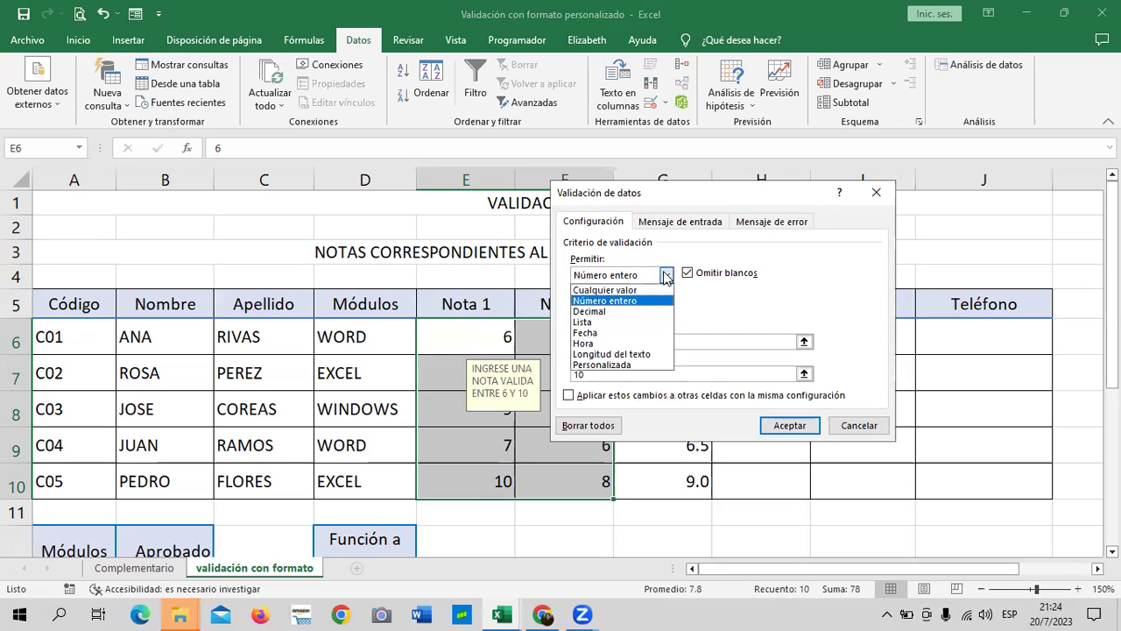
click(604, 300)
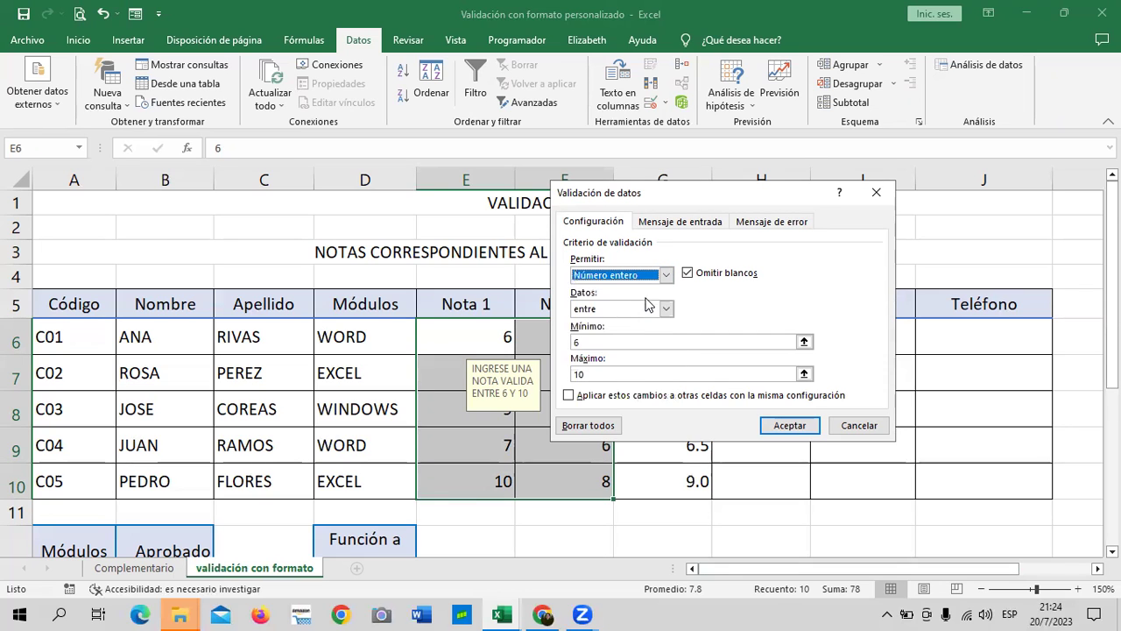
Confirm the 6–10 limits and the input message, then accept the validation
click(615, 342)
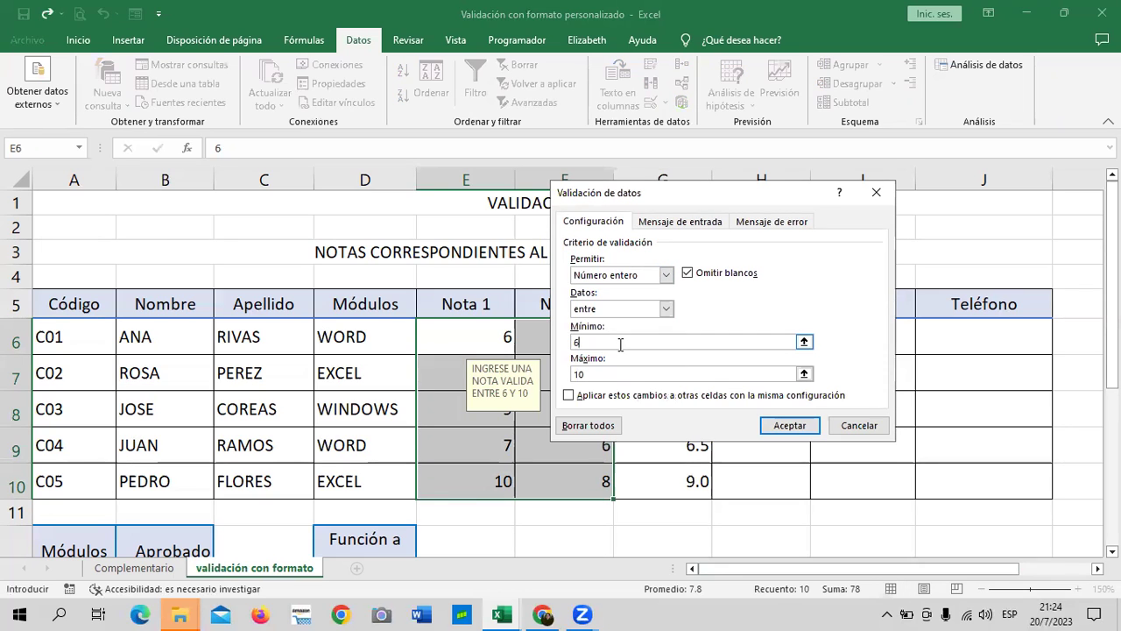
click(610, 374)
click(694, 223)
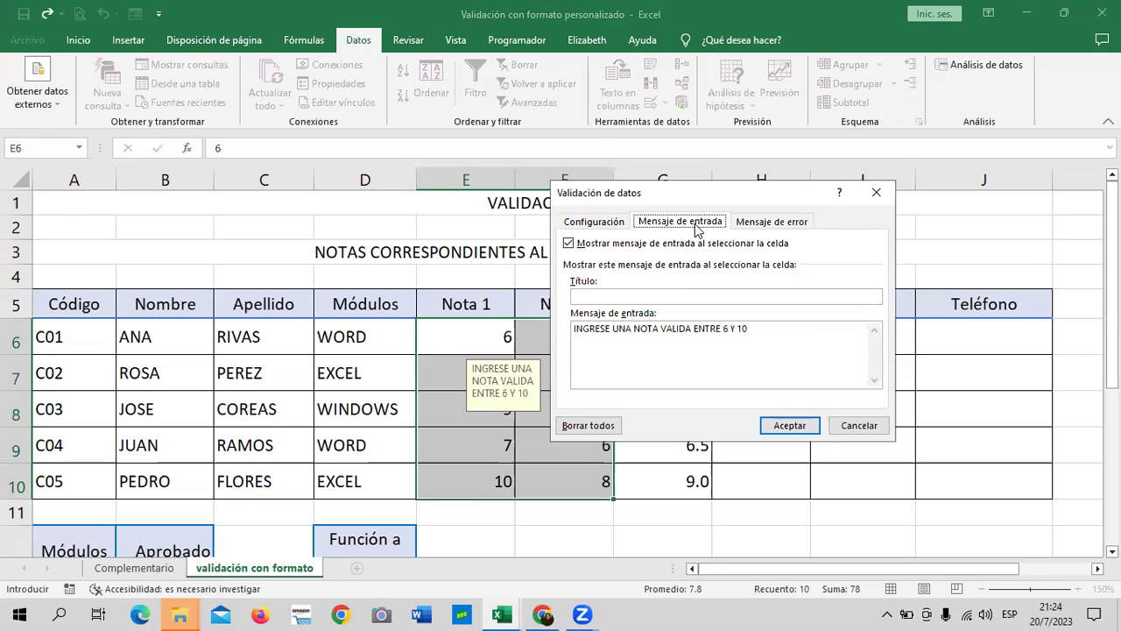
click(789, 425)
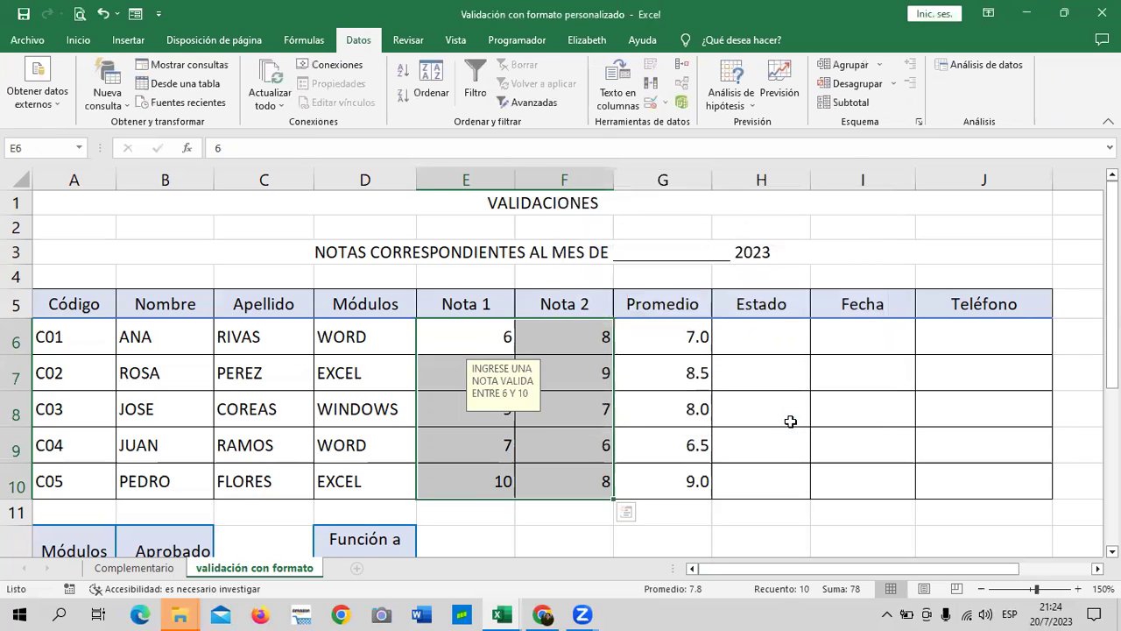
click(681, 337)
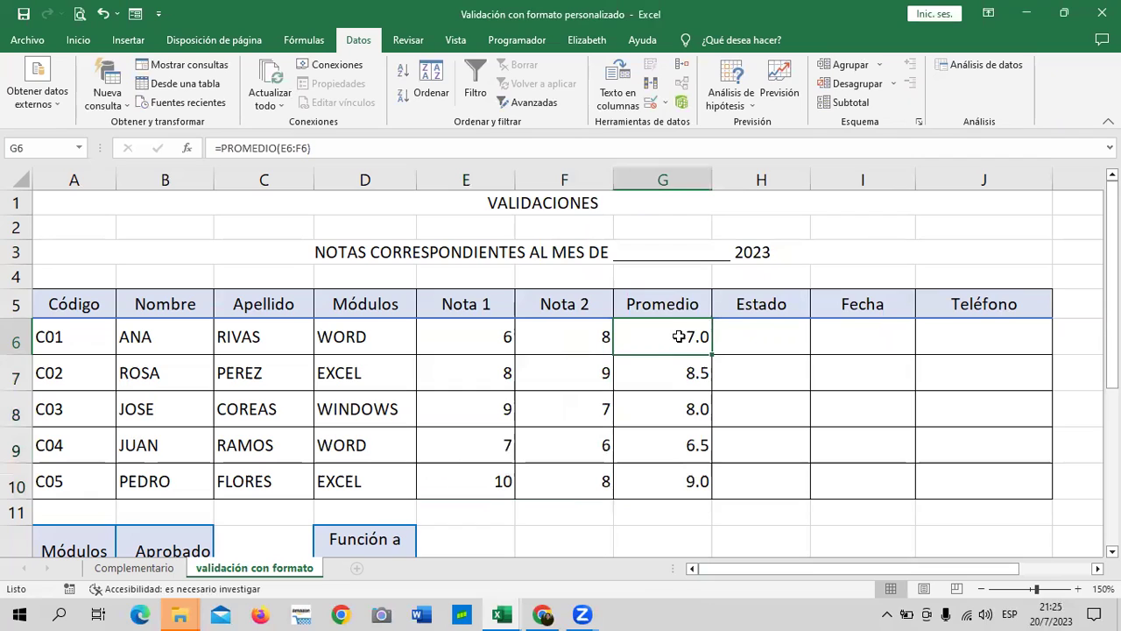
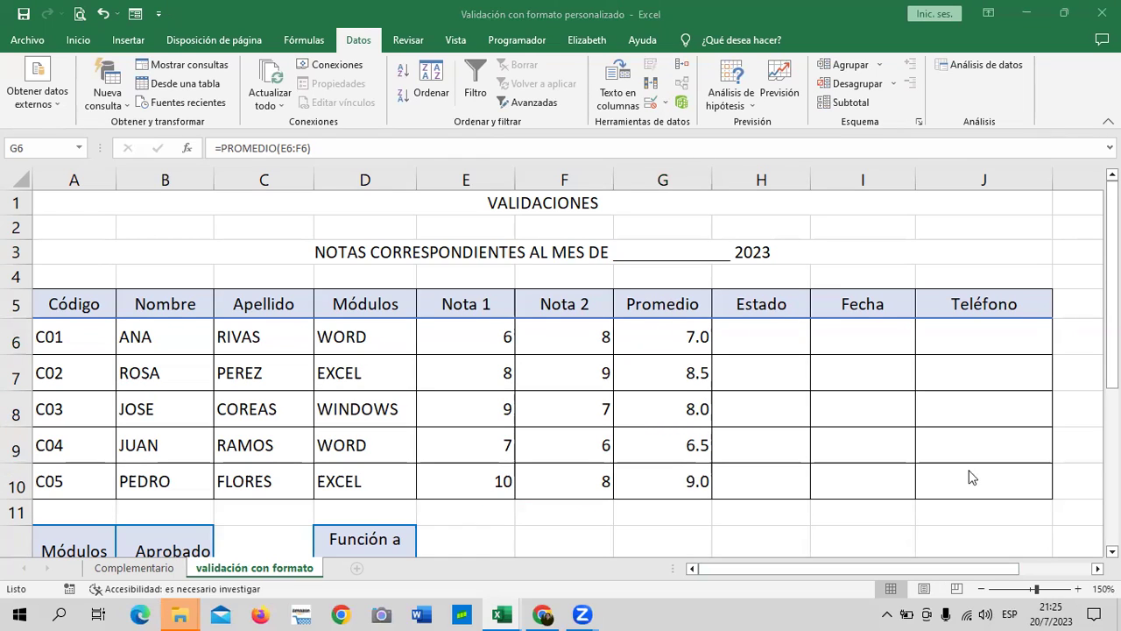
Review the G6 average formula and the nearby grade, Estado and SI reference cells
click(665, 336)
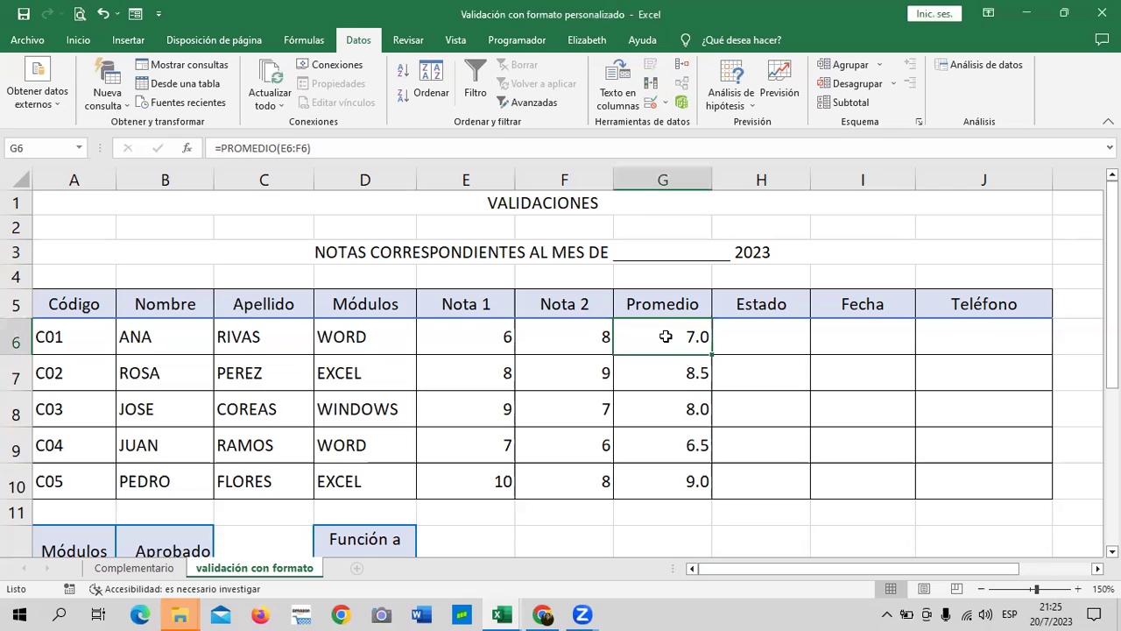
click(443, 141)
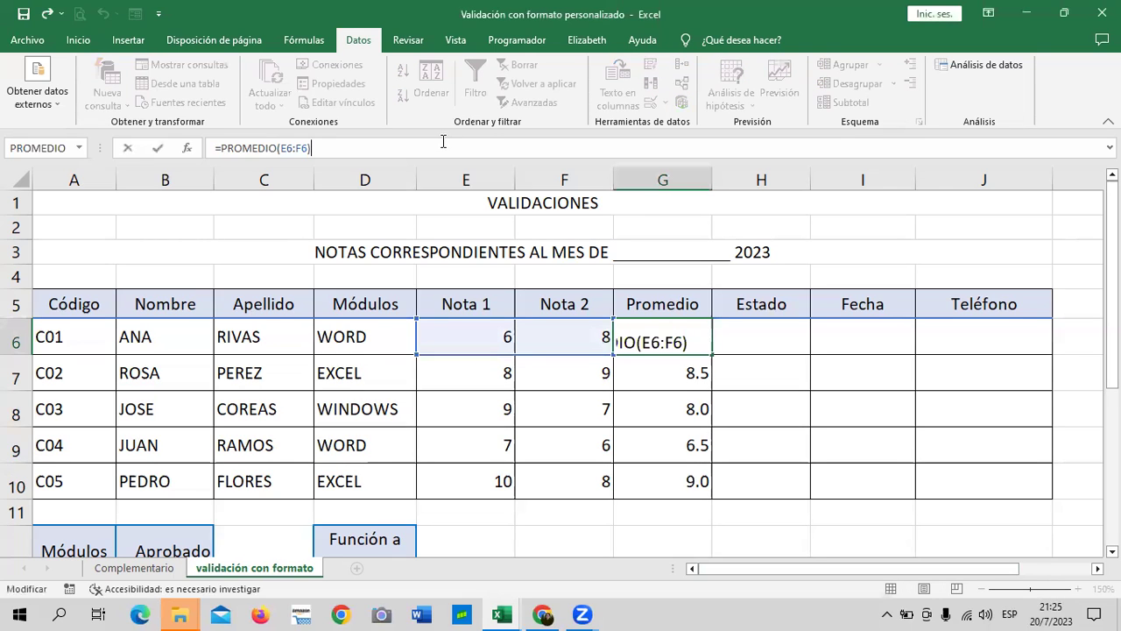
key(Return)
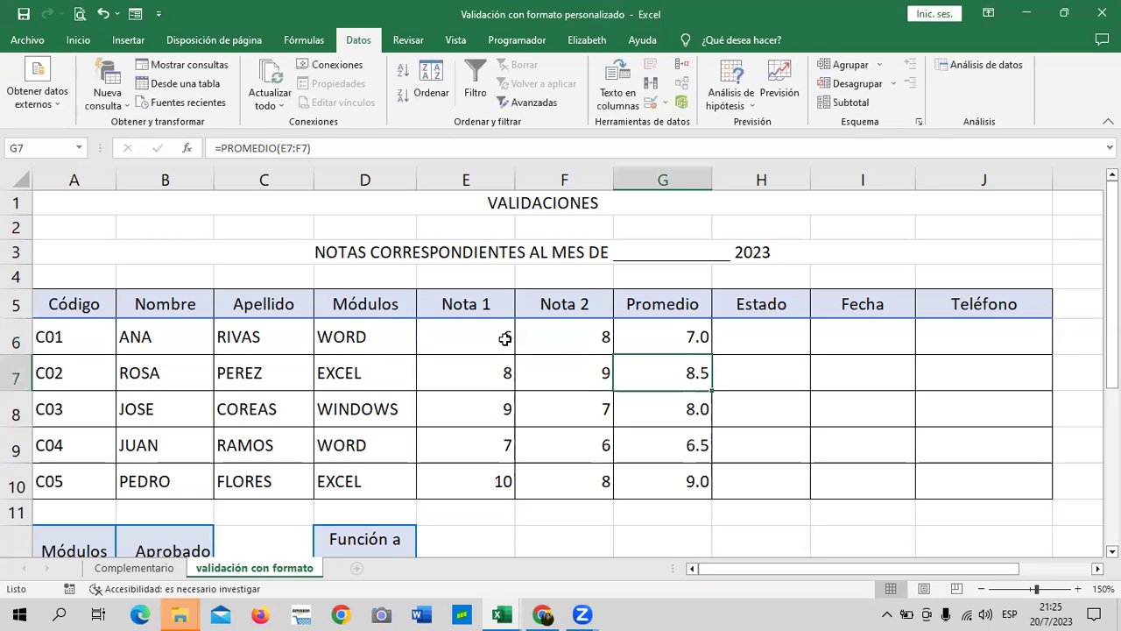
drag(505, 339, 542, 331)
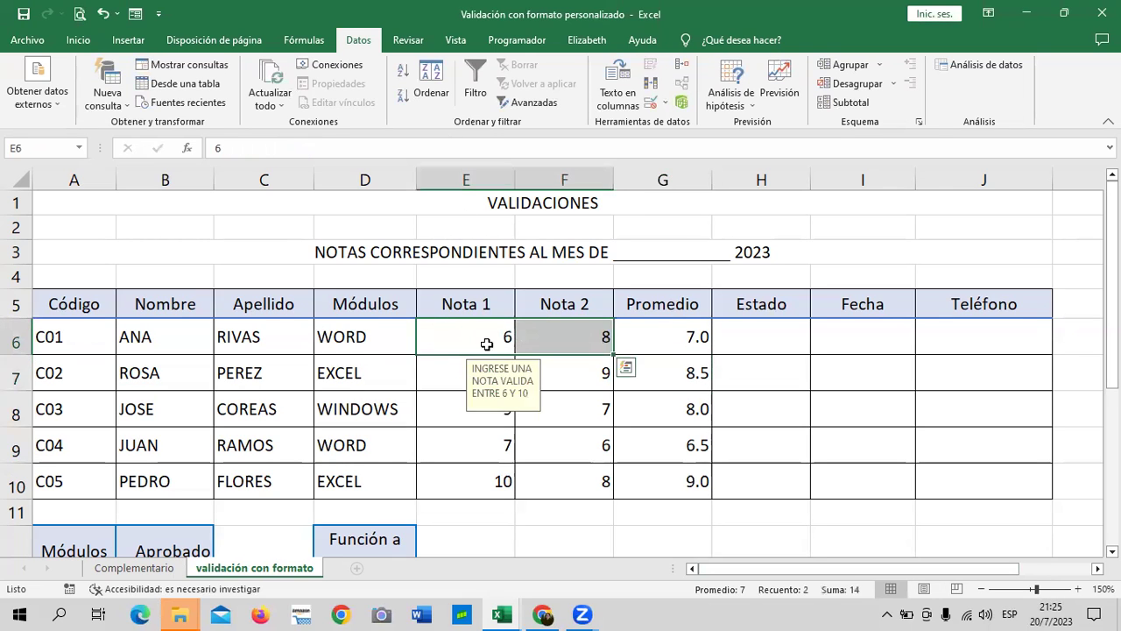
click(737, 335)
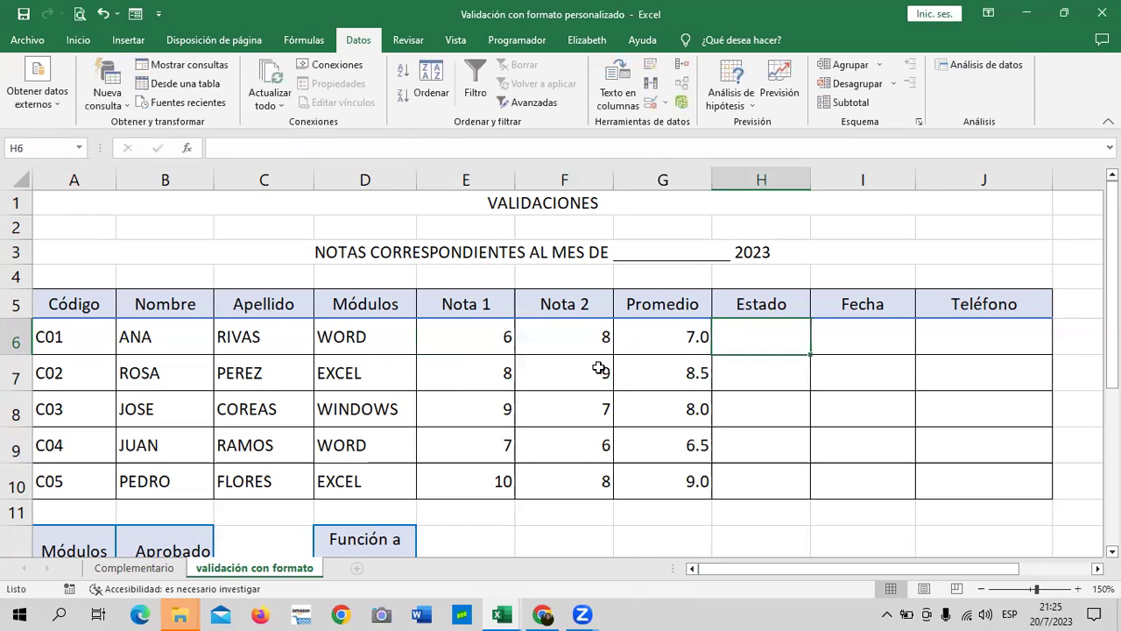
scroll(613, 364, down, 2)
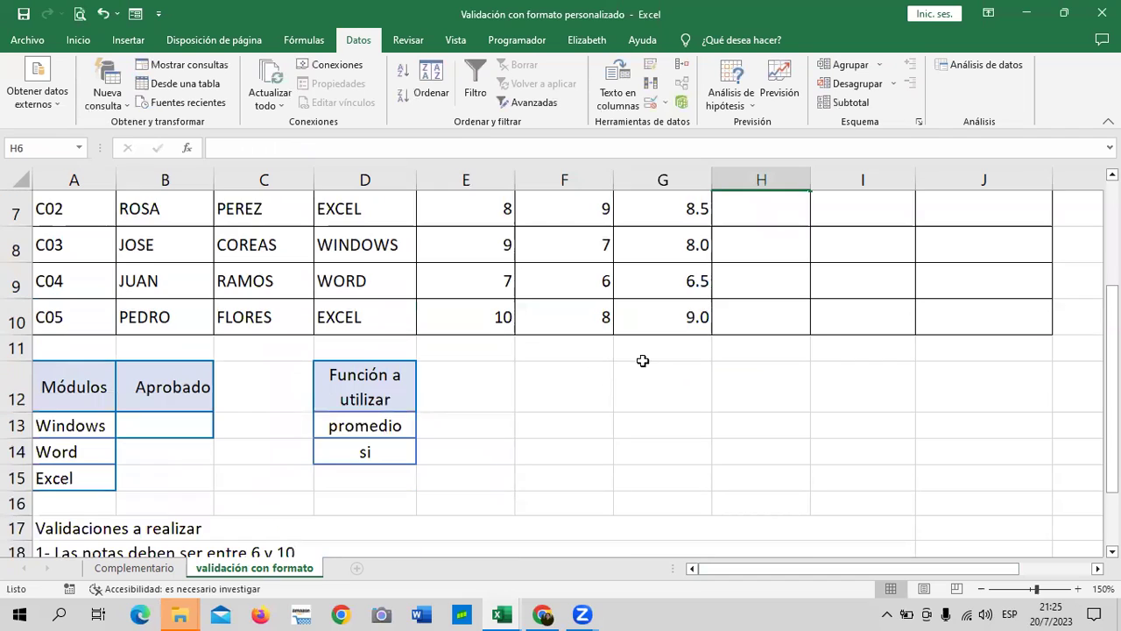
click(398, 450)
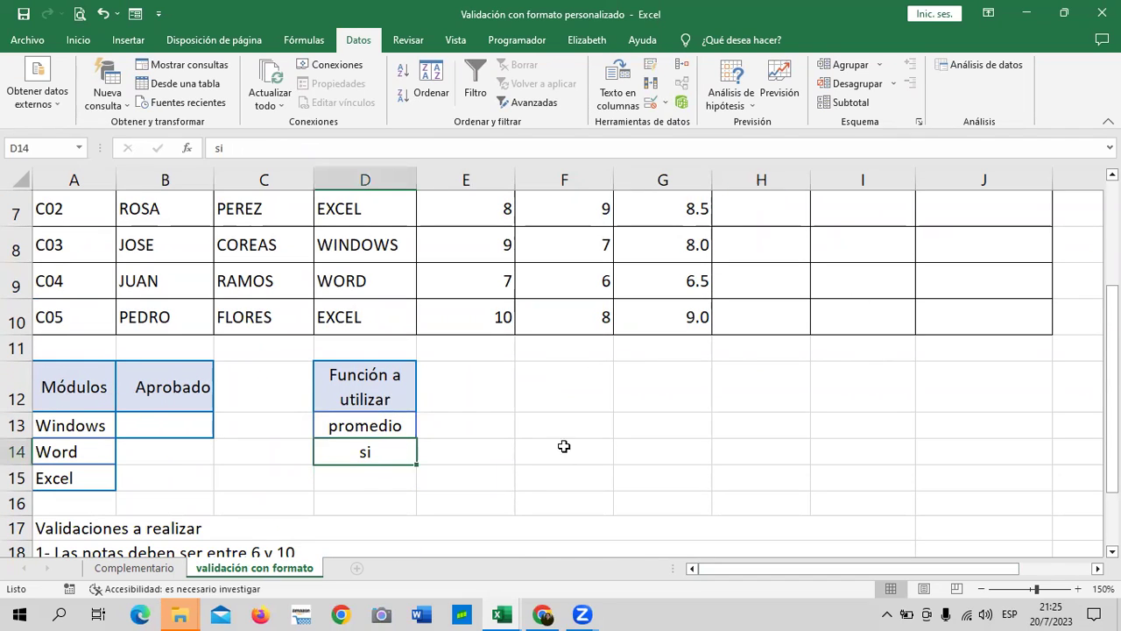
click(188, 387)
scroll(579, 466, up, 2)
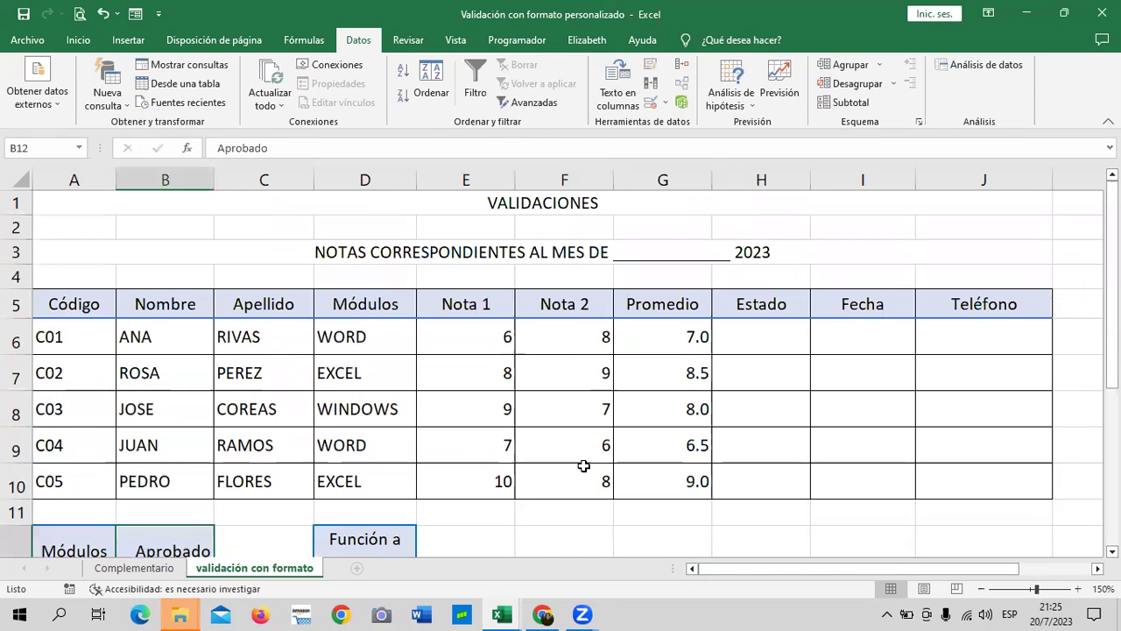
Change student C01's Nota 2 in F6 to 7
click(683, 340)
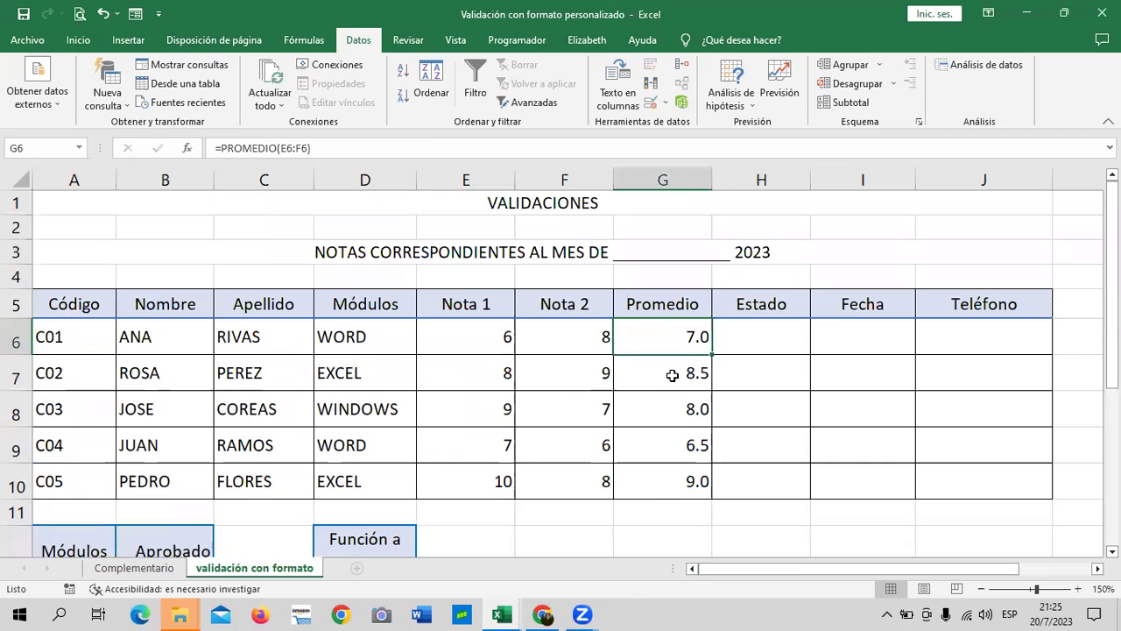
click(581, 337)
text(7)
key(Return)
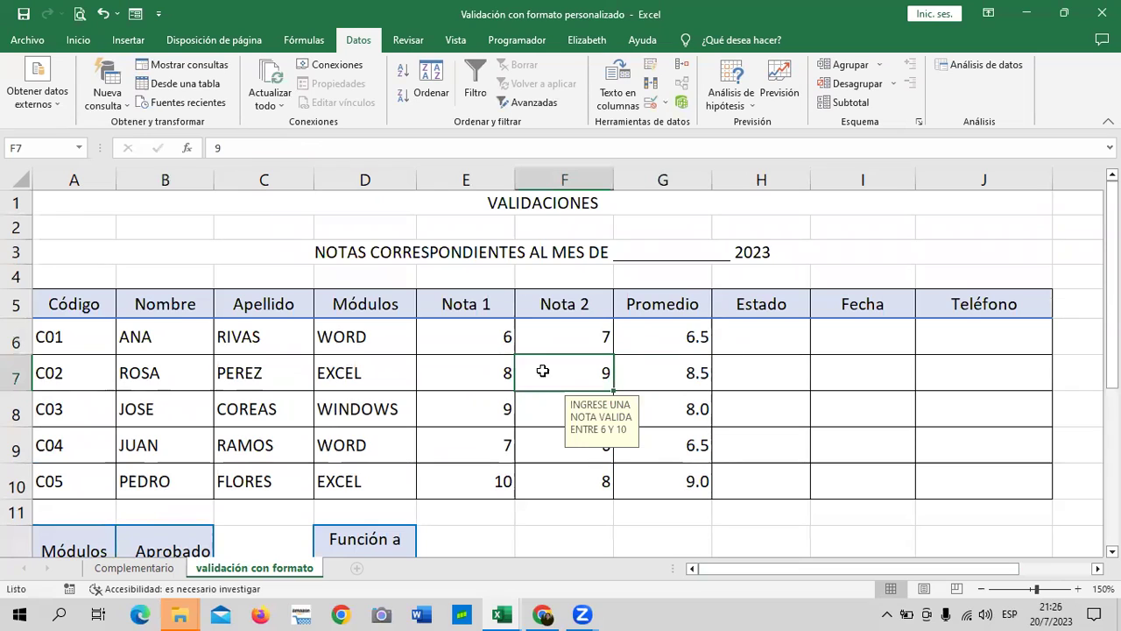
click(843, 468)
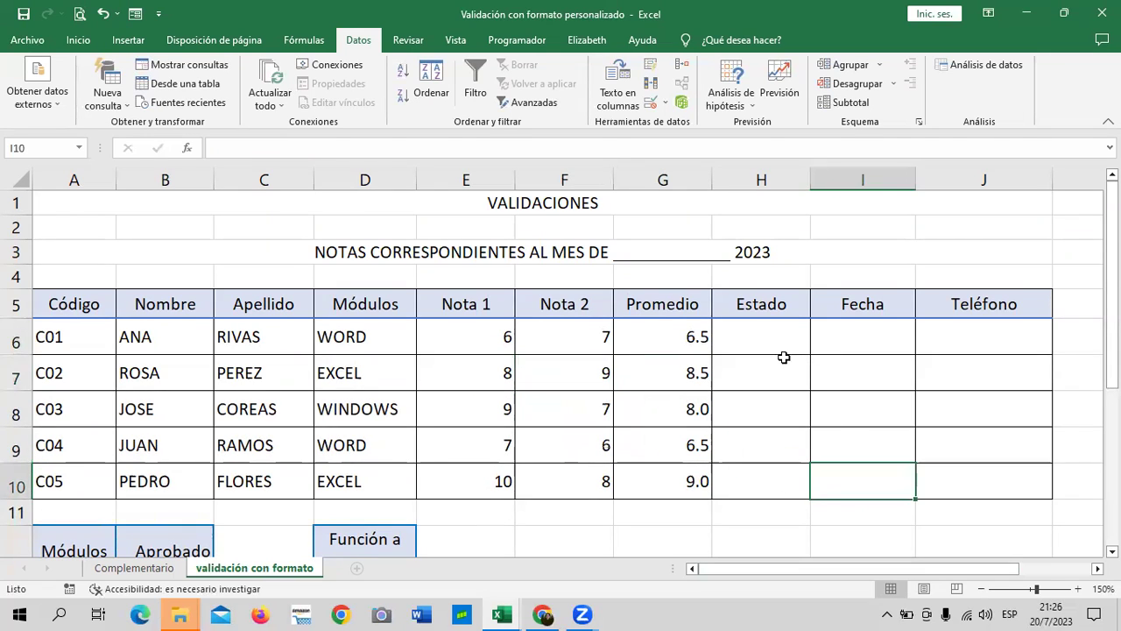
click(759, 340)
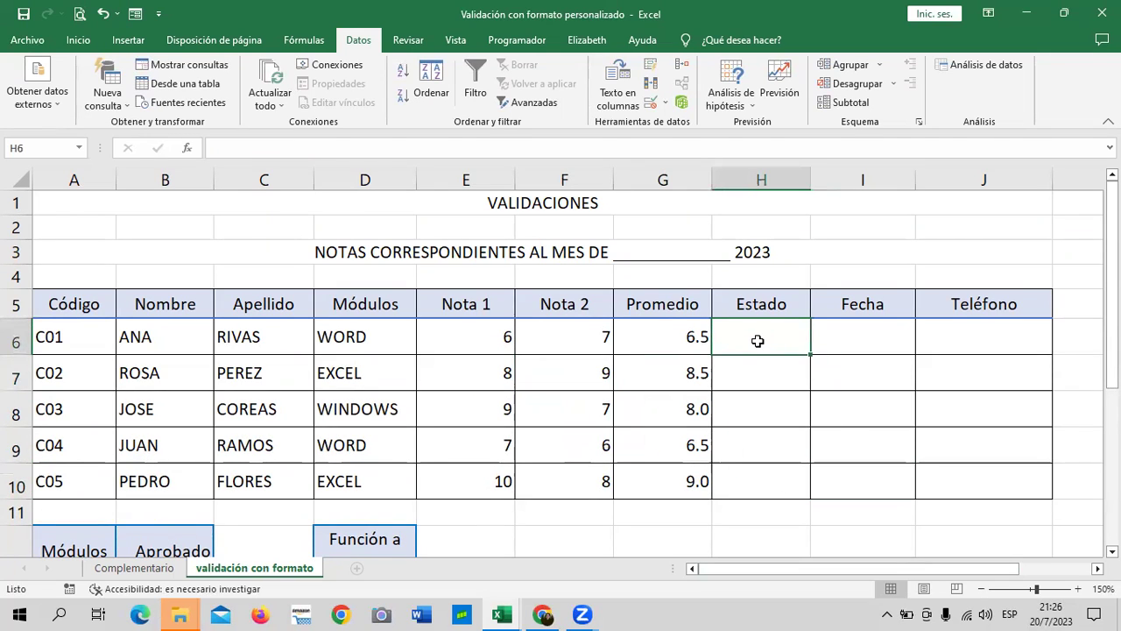
Enter =SI(G6>=7;"APROBADO";"REPROBADO") in H6, which gives REPROBADO for C01
text(=)
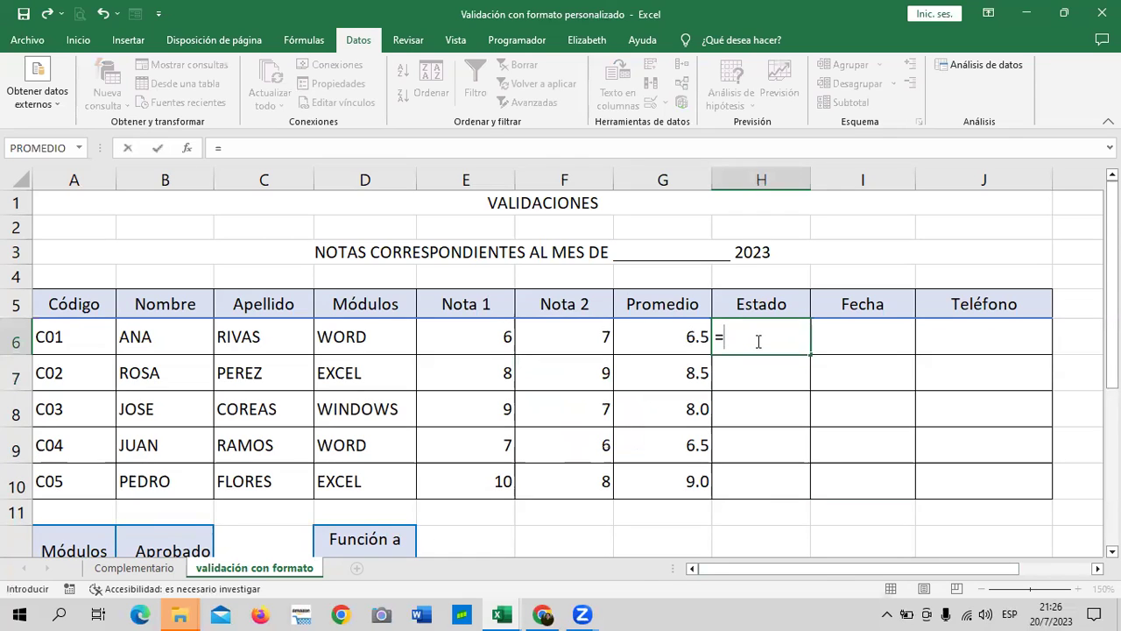
text(SI()
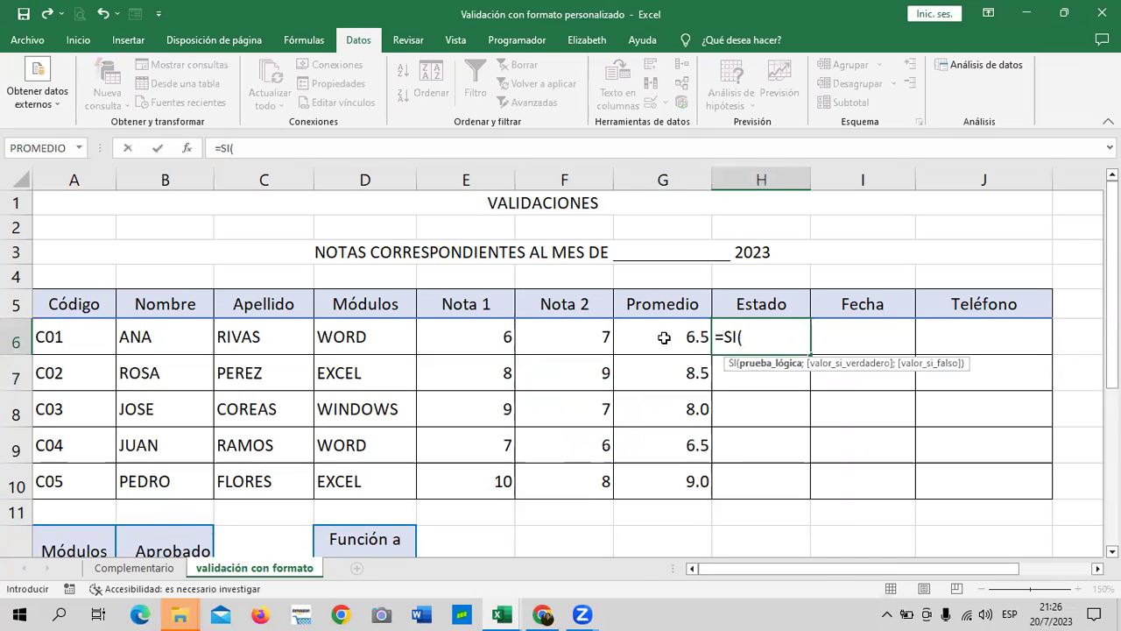
click(664, 336)
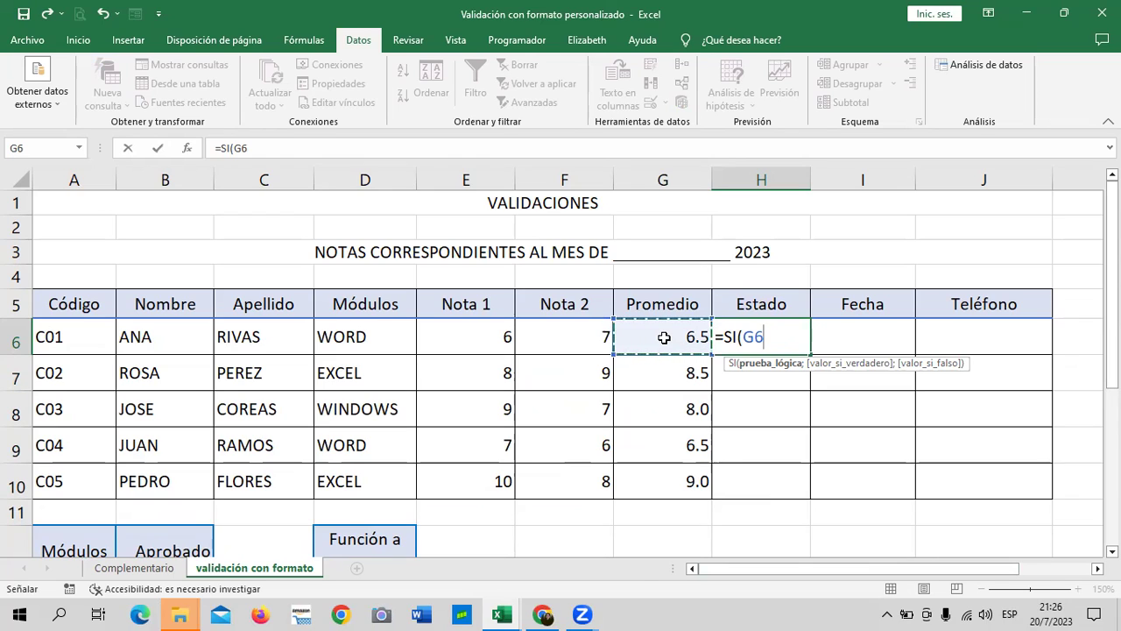
text(>)
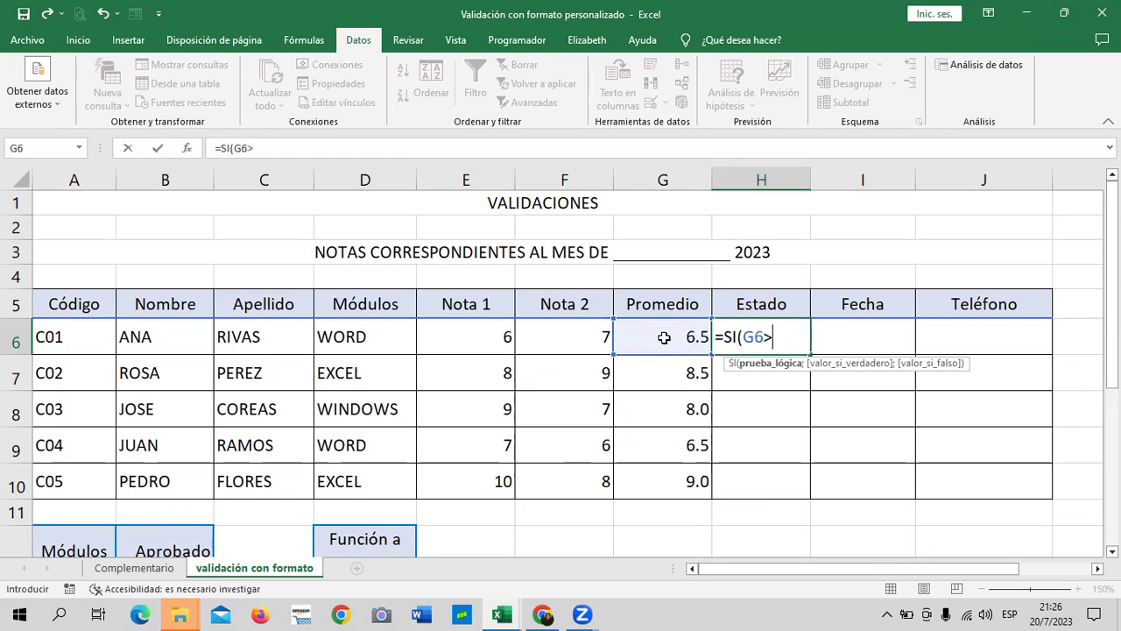
text(=)
text(7)
text(;")
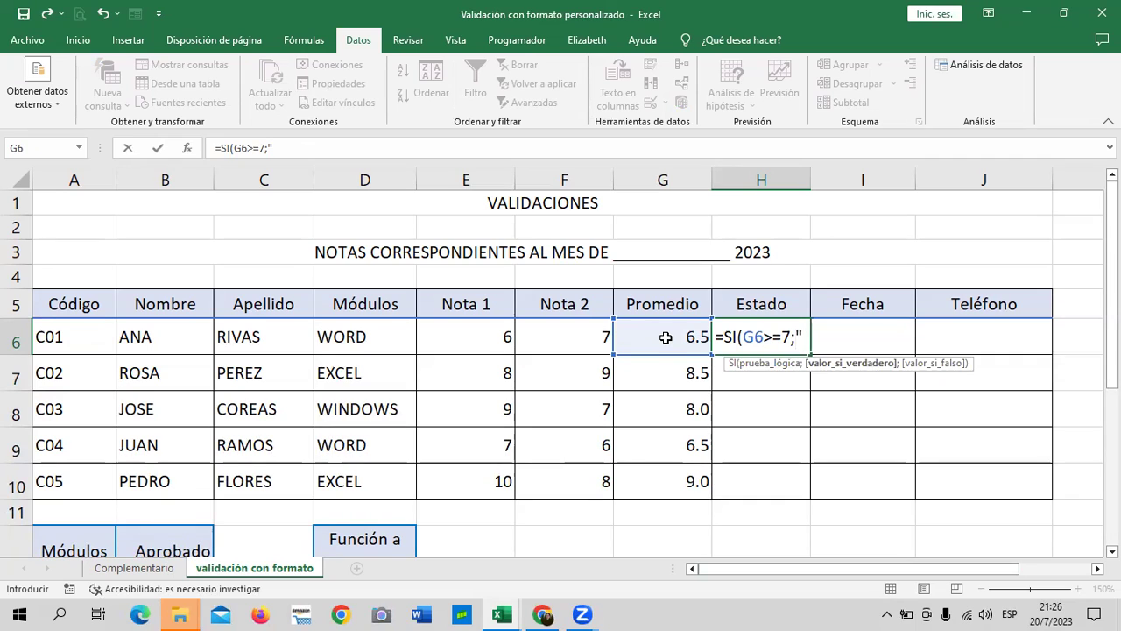
text(APROBADO)
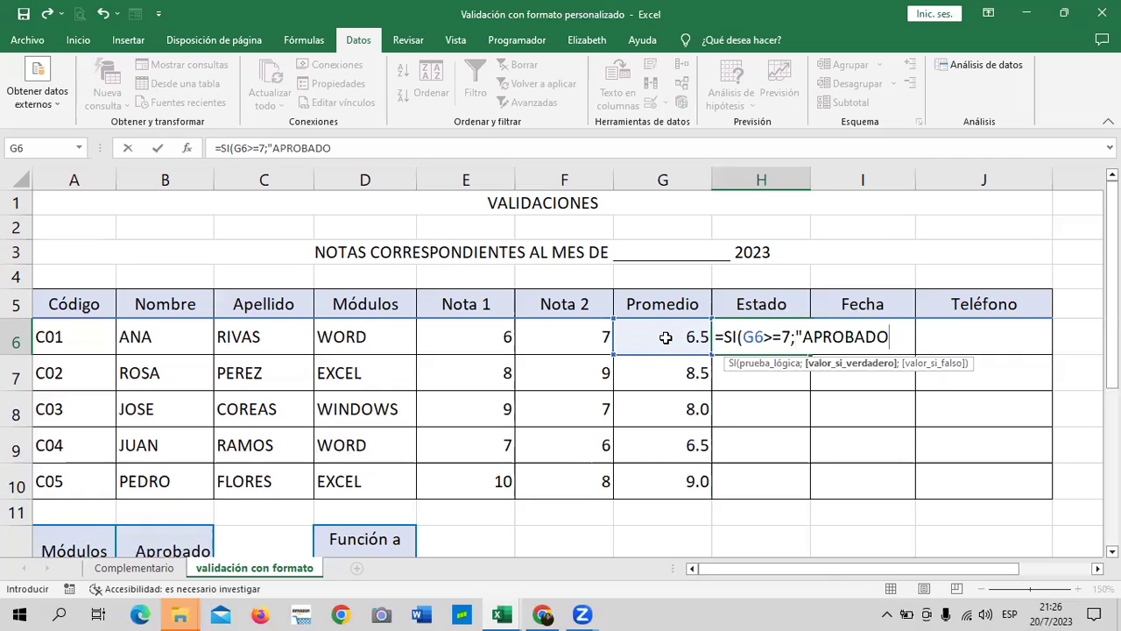
text(")
text(;)
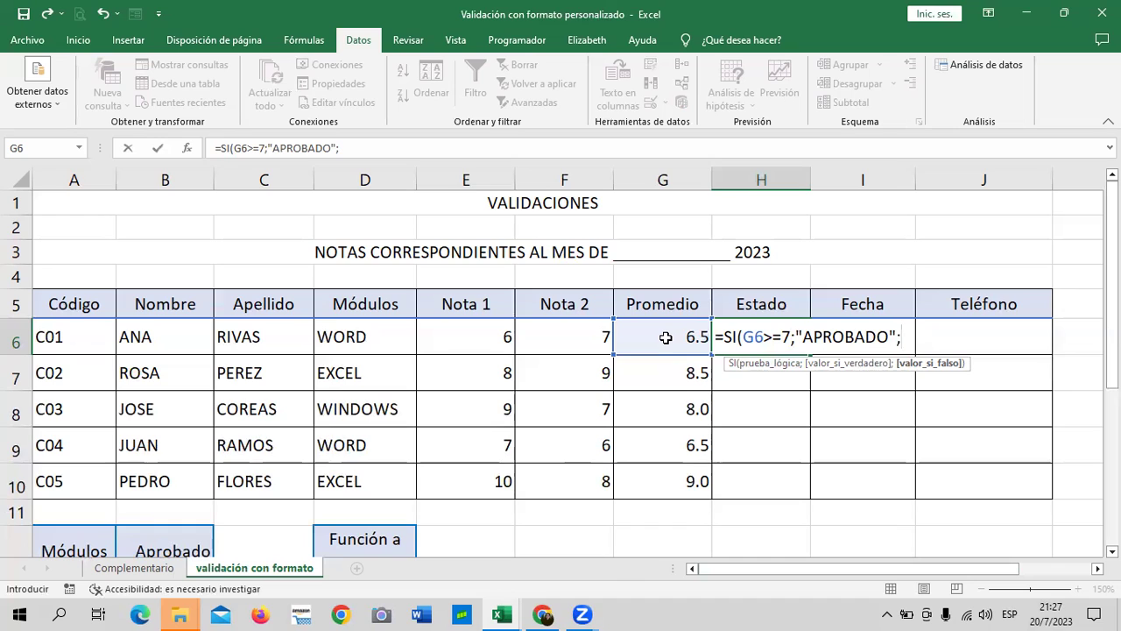
text(REPRO)
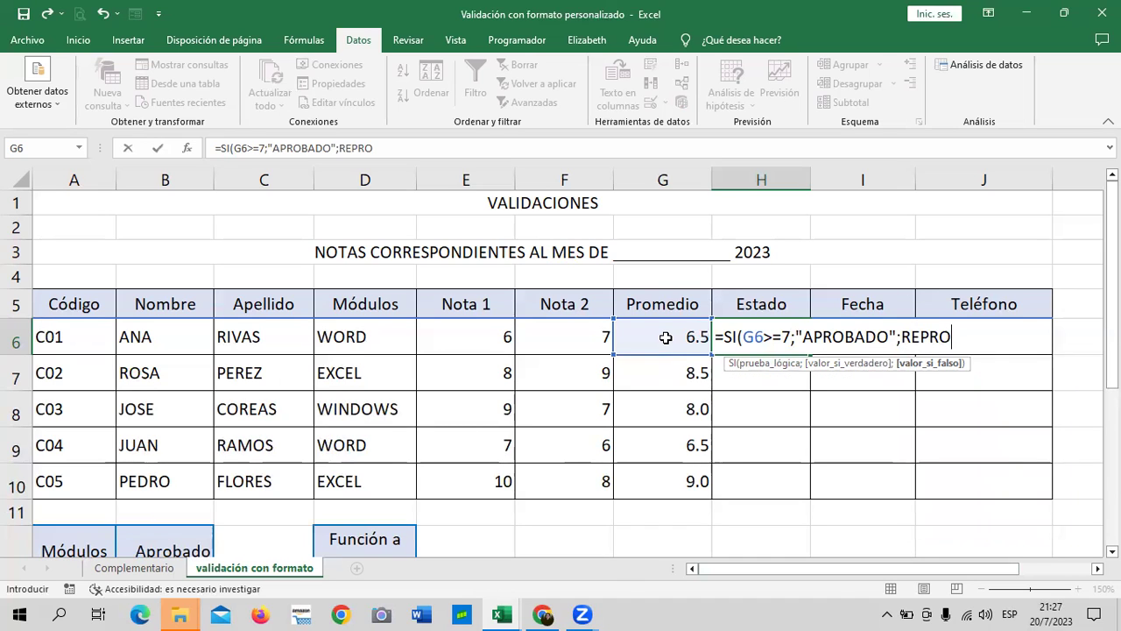
click(905, 337)
text(")
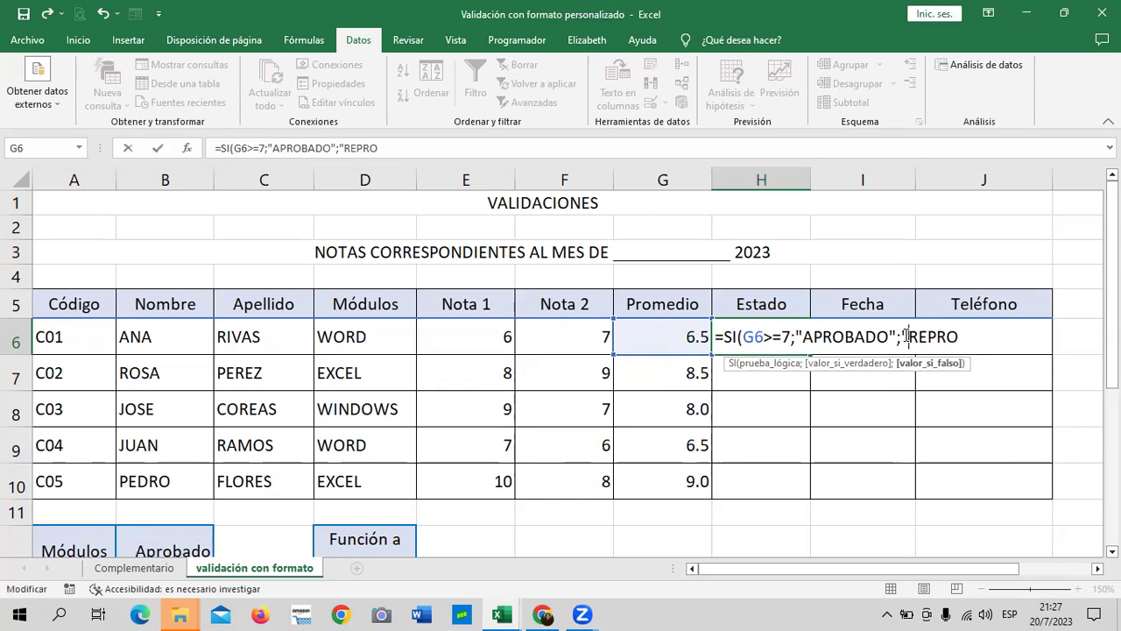
click(973, 336)
text(BADO"))
key(Return)
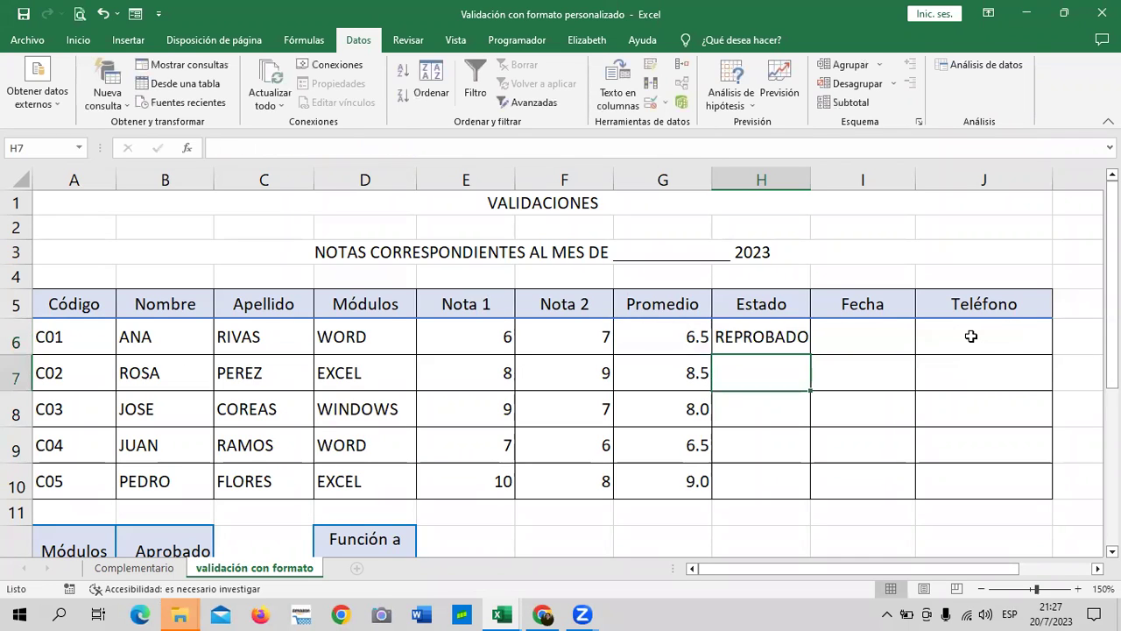
Enter =SI(G7>=7;"APROBADO";"REPROBADO") in H7
click(762, 331)
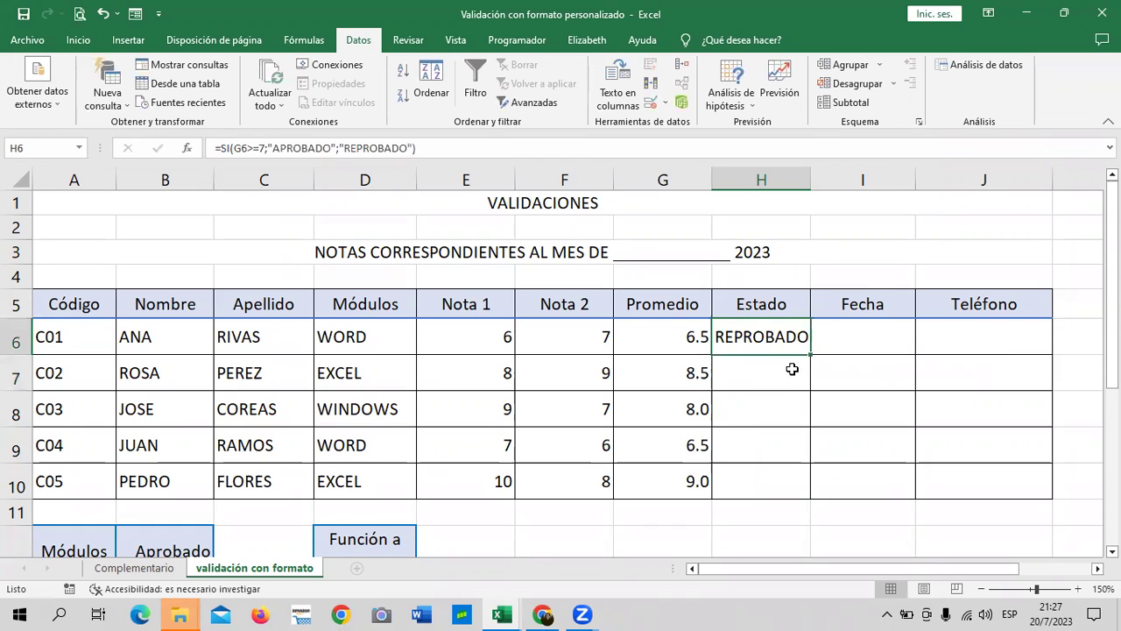
click(781, 373)
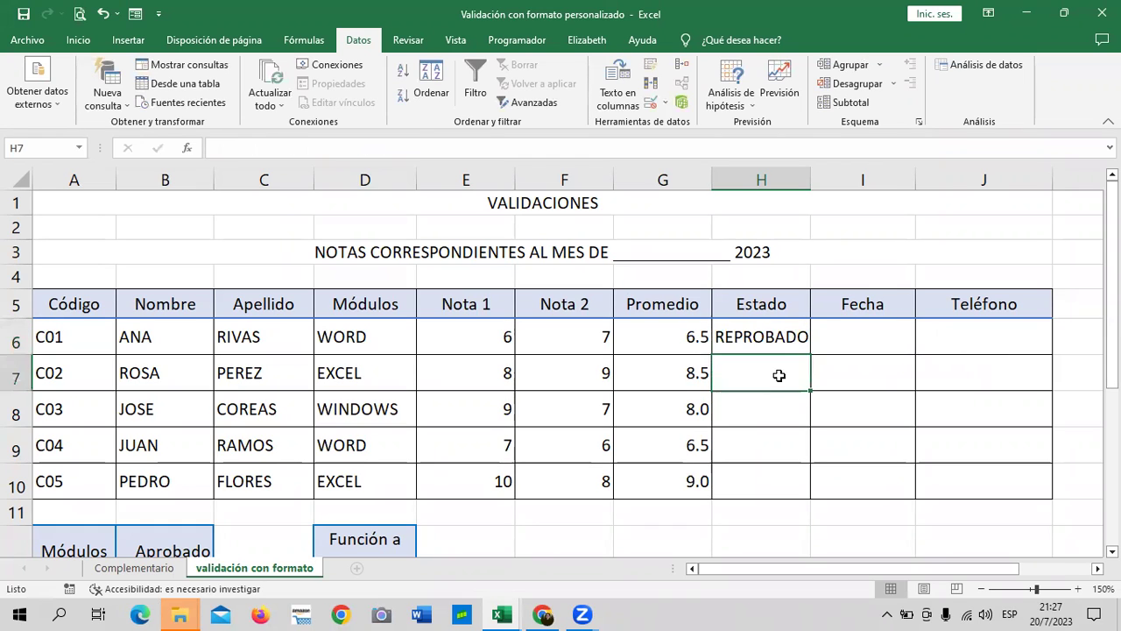
click(777, 331)
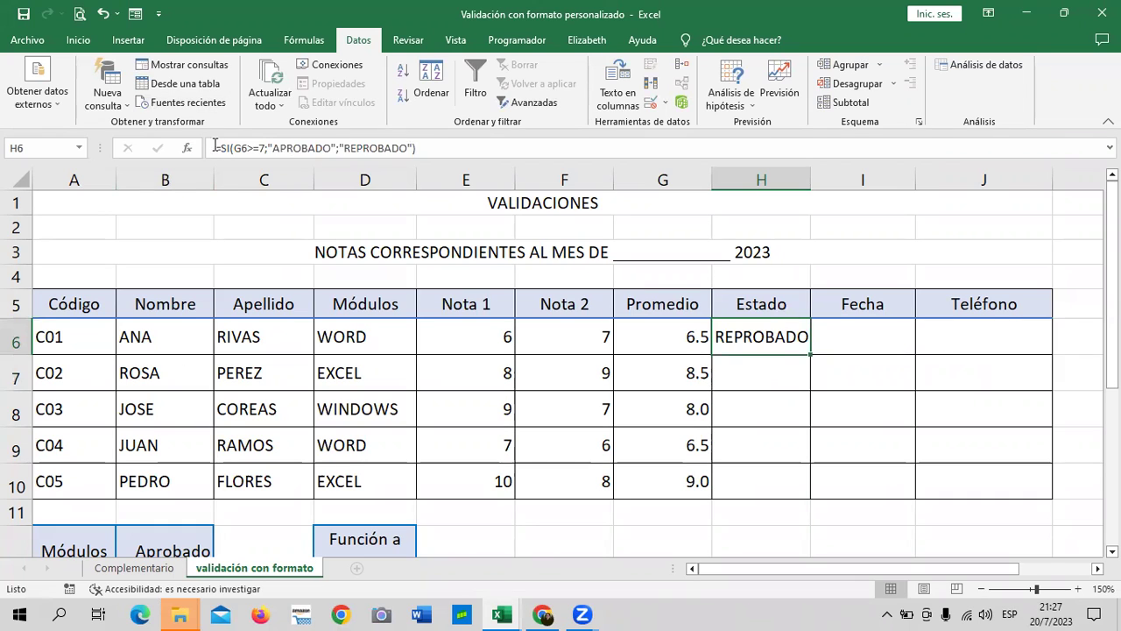
click(775, 366)
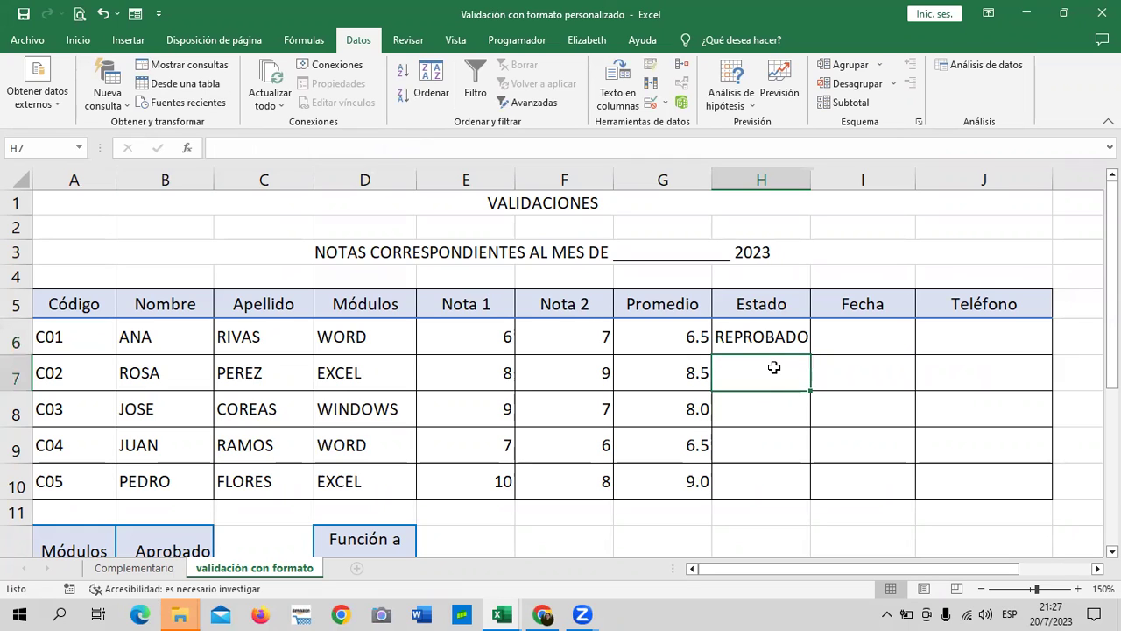
text(=SI)
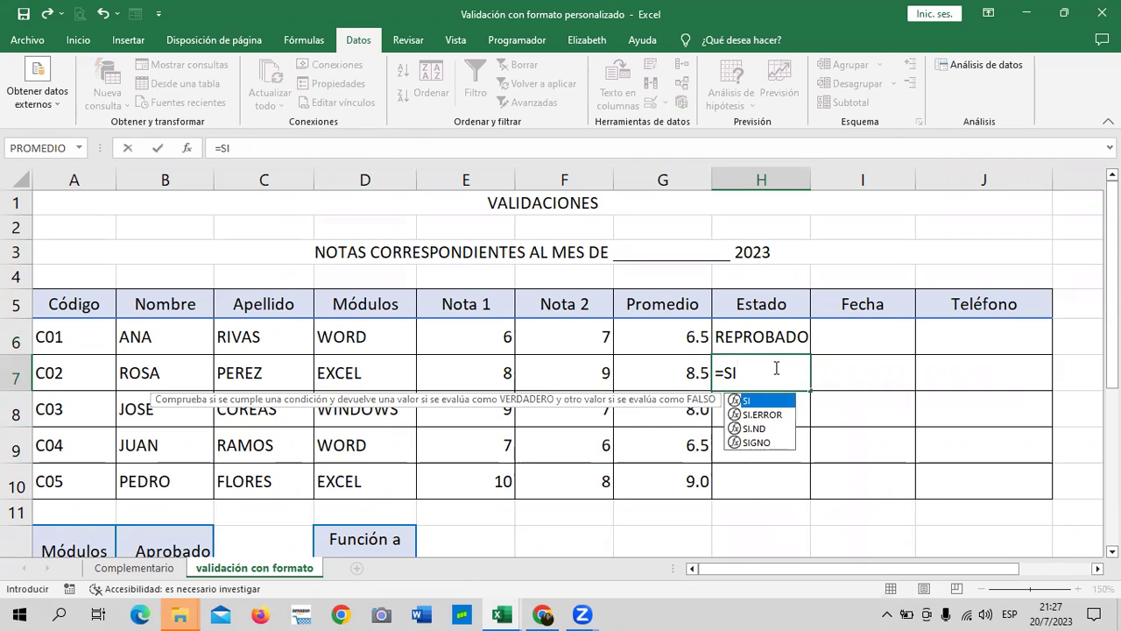
double_click(765, 401)
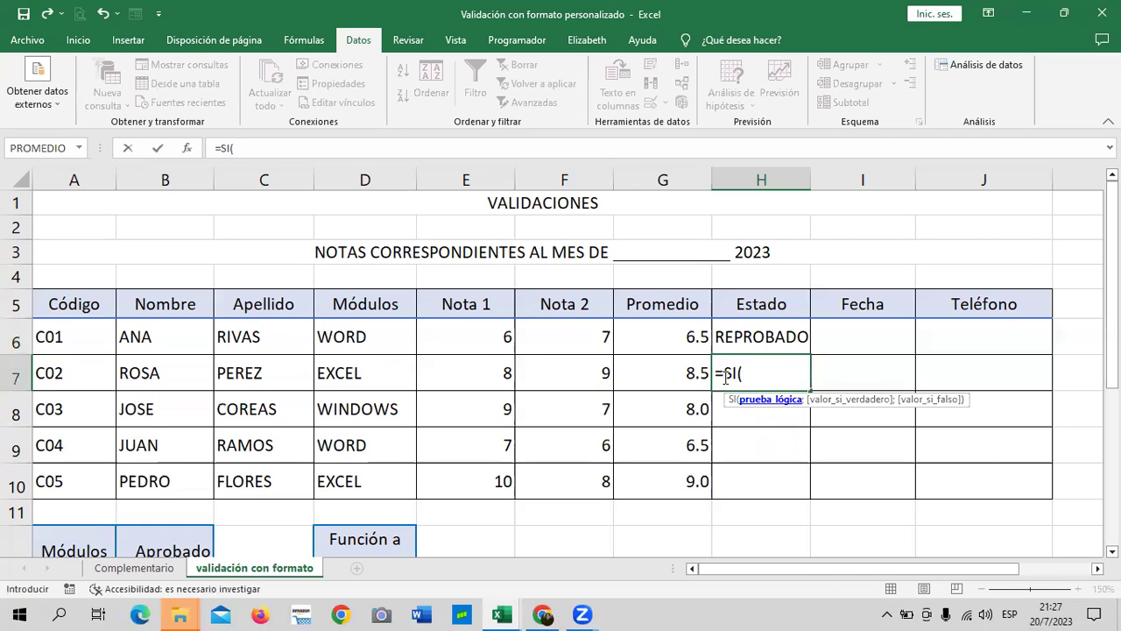
click(677, 372)
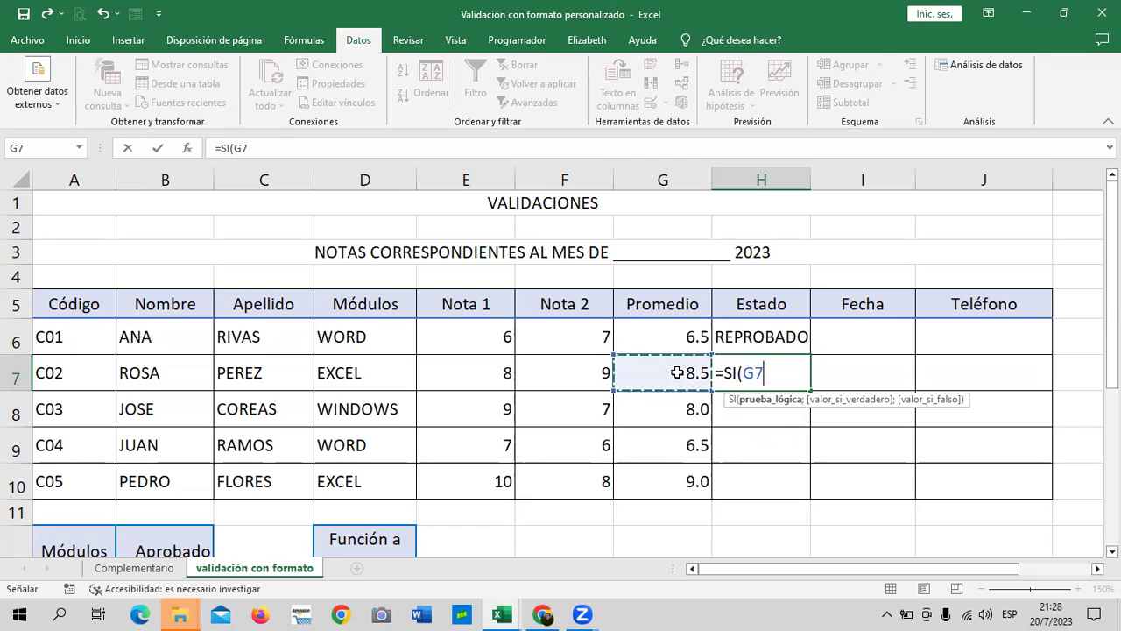
text(>=7)
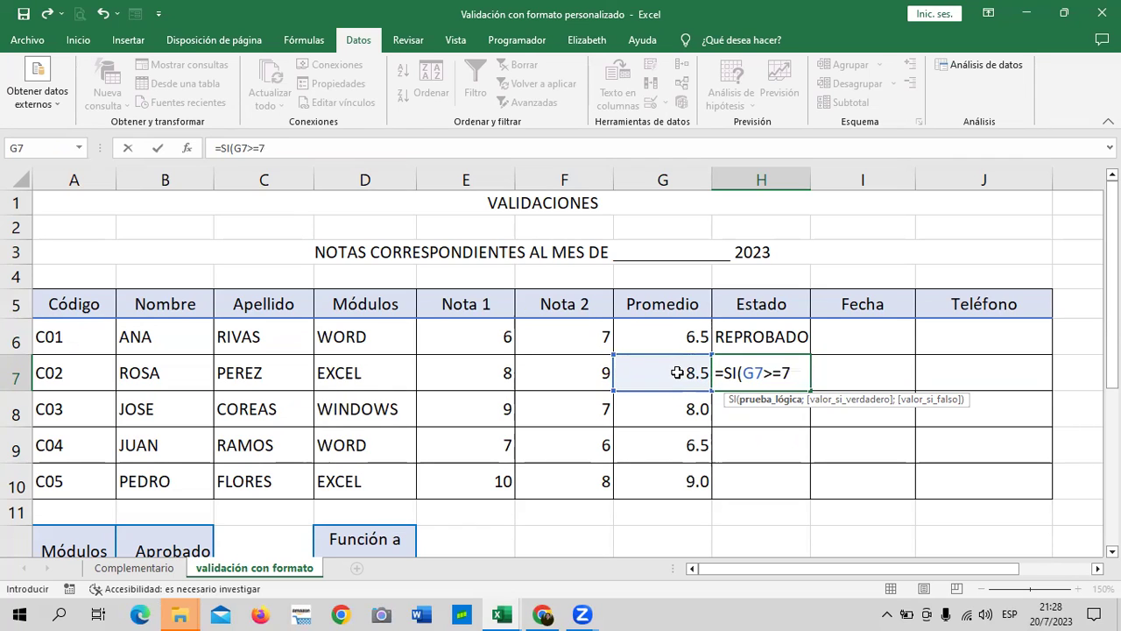
text(;)
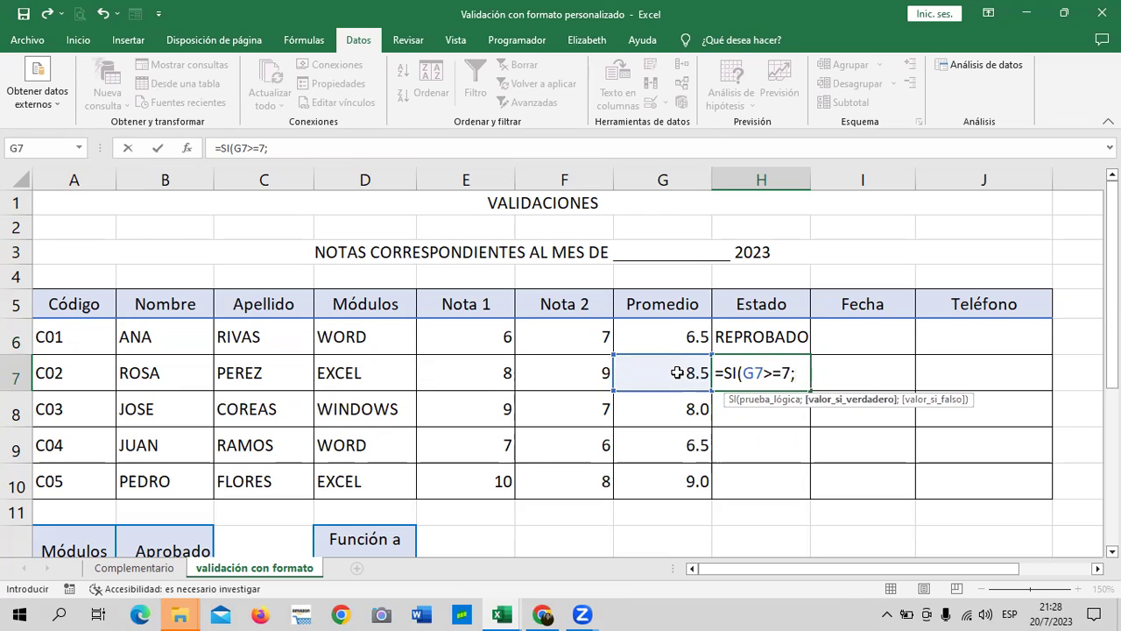
text("APROBADO)
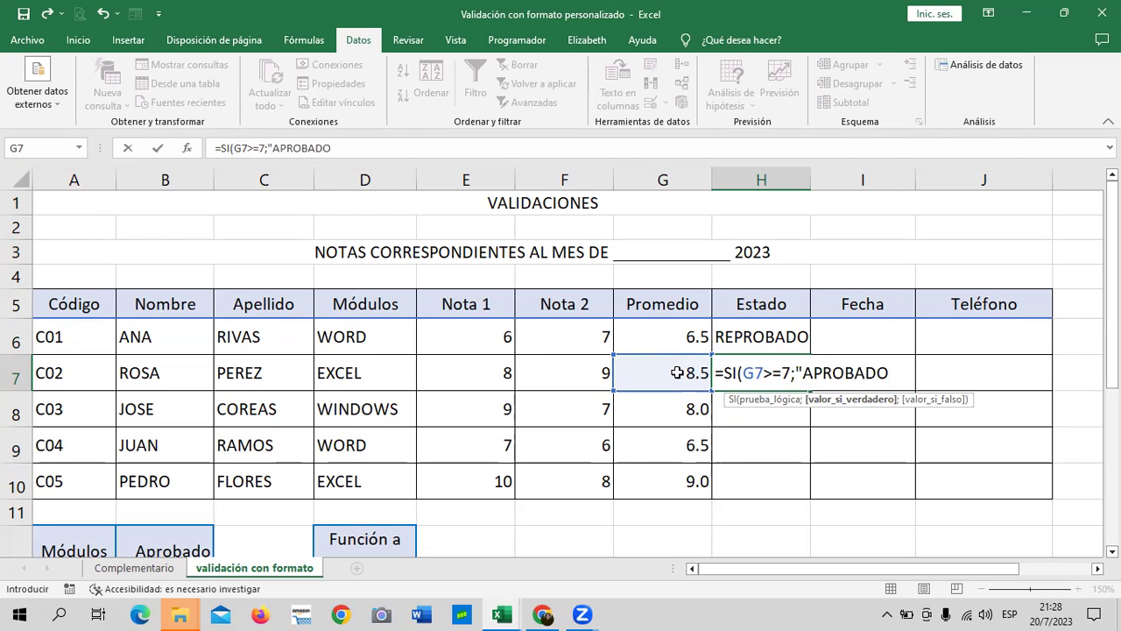
text(";")
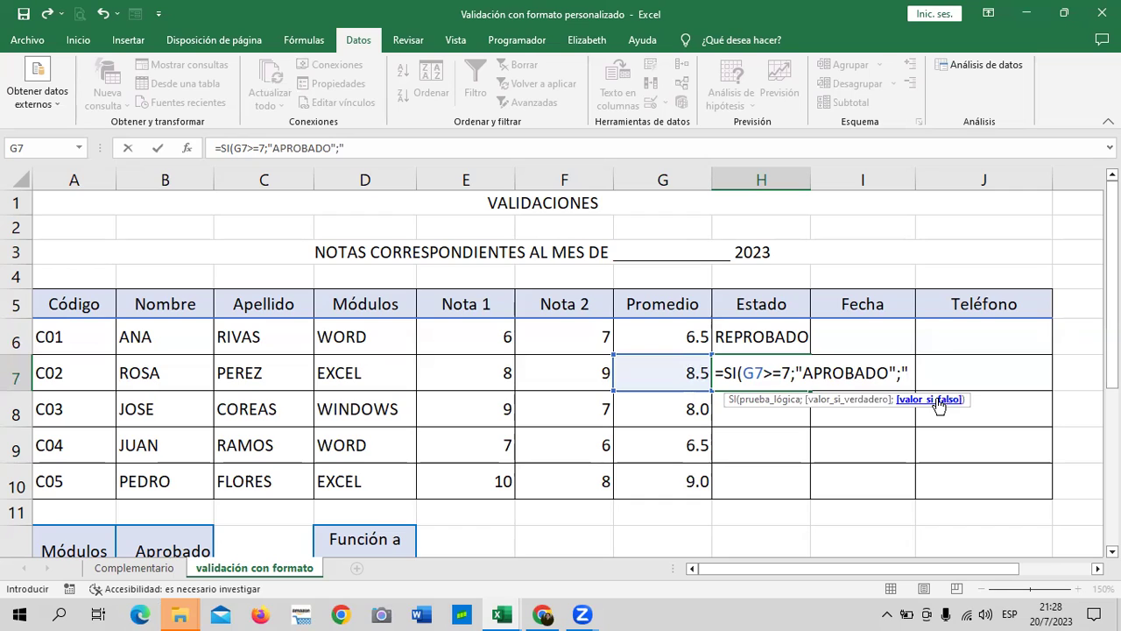
text(REPROBADO)
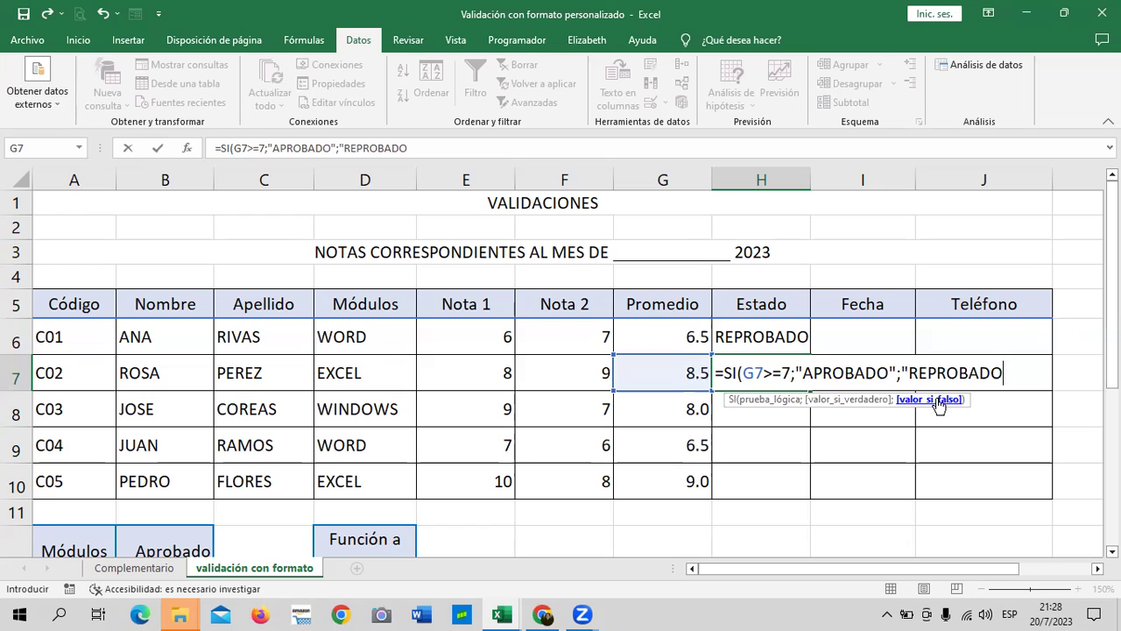
text(")
text())
key(Return)
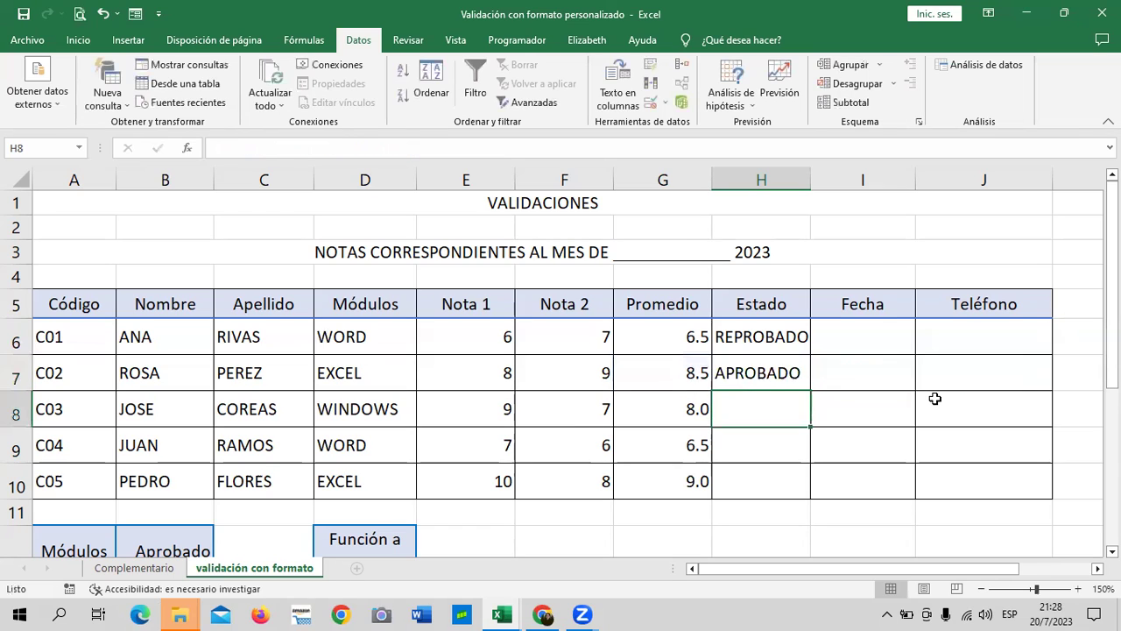
Fill the H7 status formula down to H10
click(793, 374)
click(672, 369)
click(771, 374)
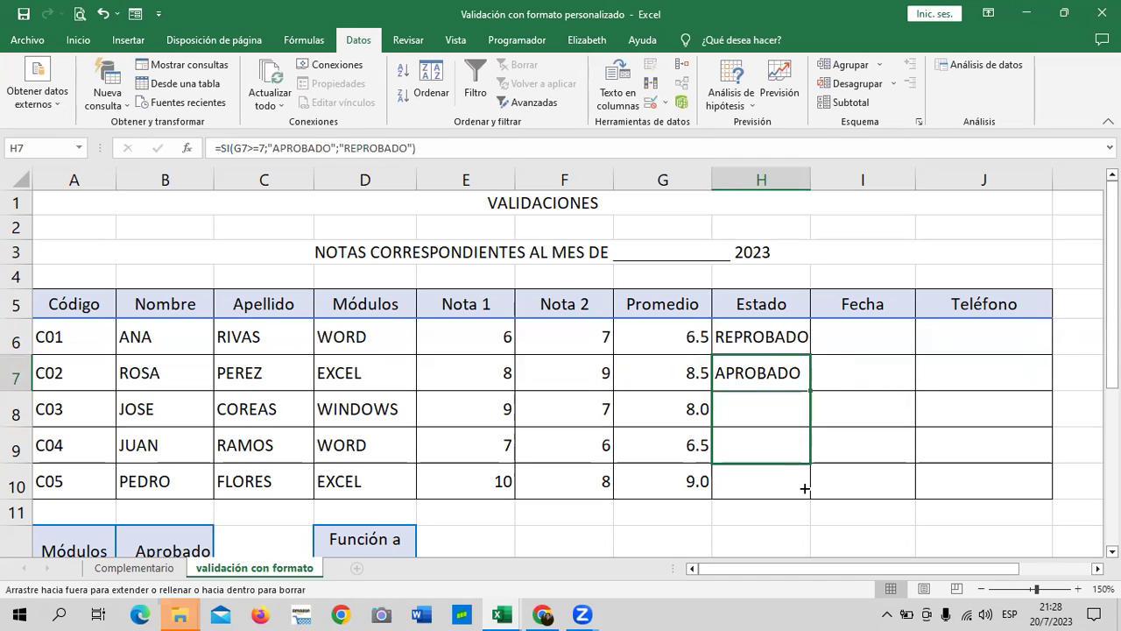
drag(806, 417, 806, 488)
click(888, 407)
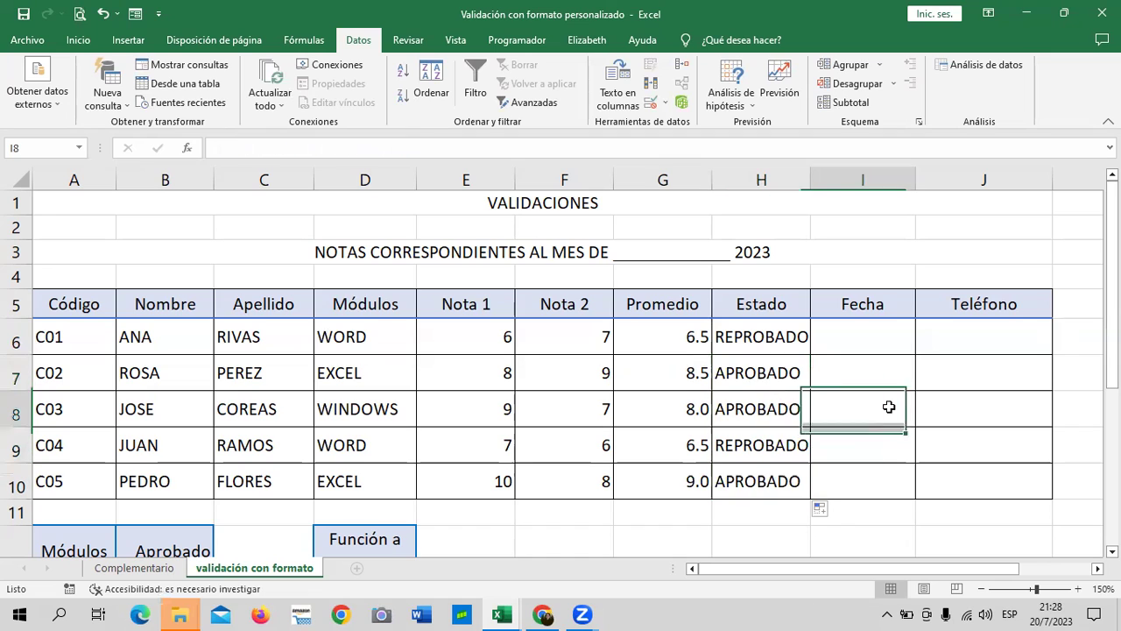
Type 9 as C01's Nota 1 in E6
click(608, 343)
click(512, 341)
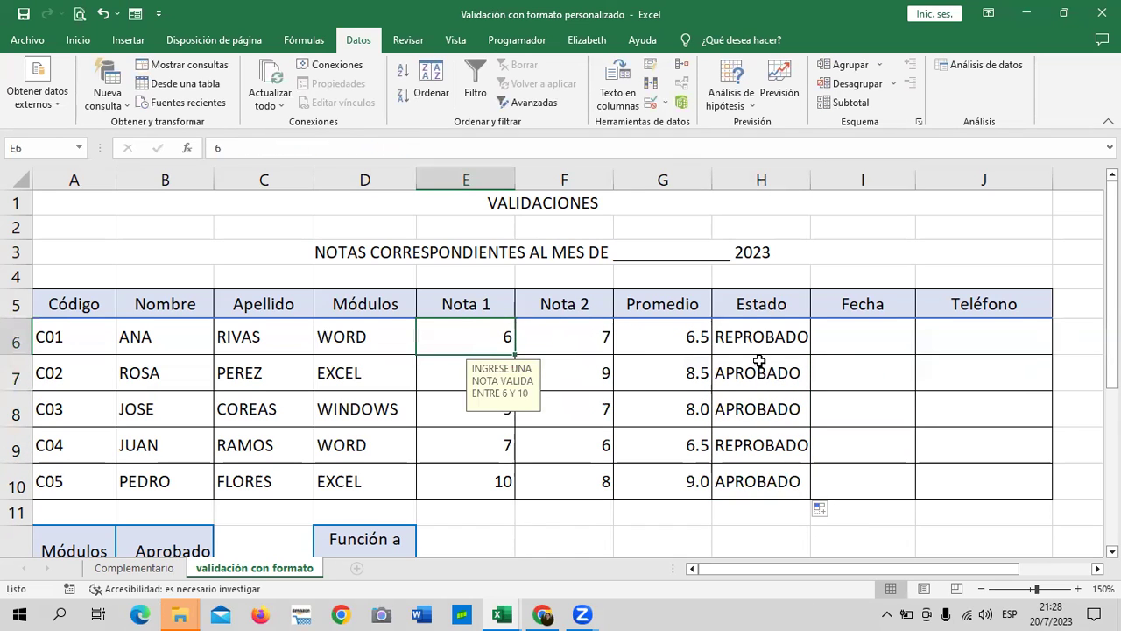
text(9)
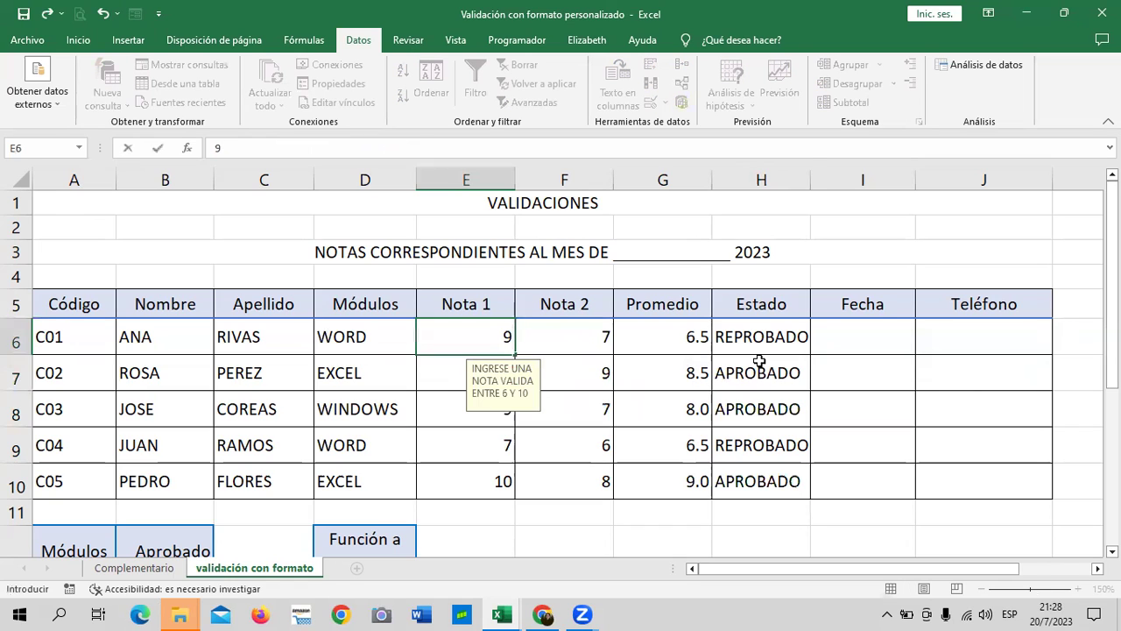
Try 9 and 6 in E6, settle on 8, and set C02's Nota 1 in E7 to 6
key(Return)
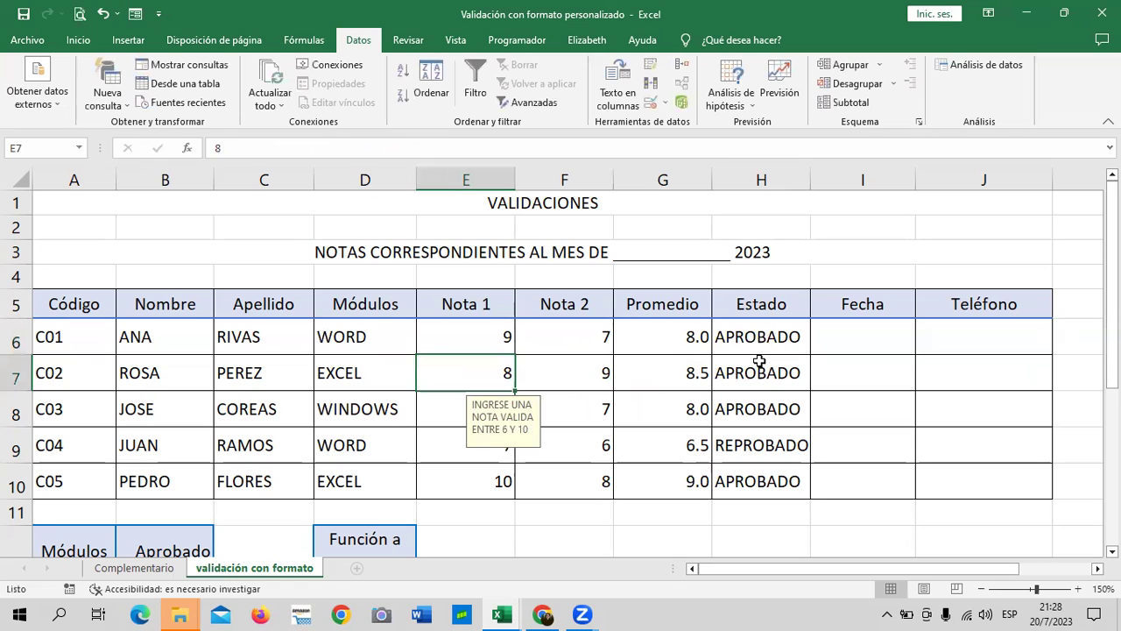
click(508, 327)
text(6)
key(Return)
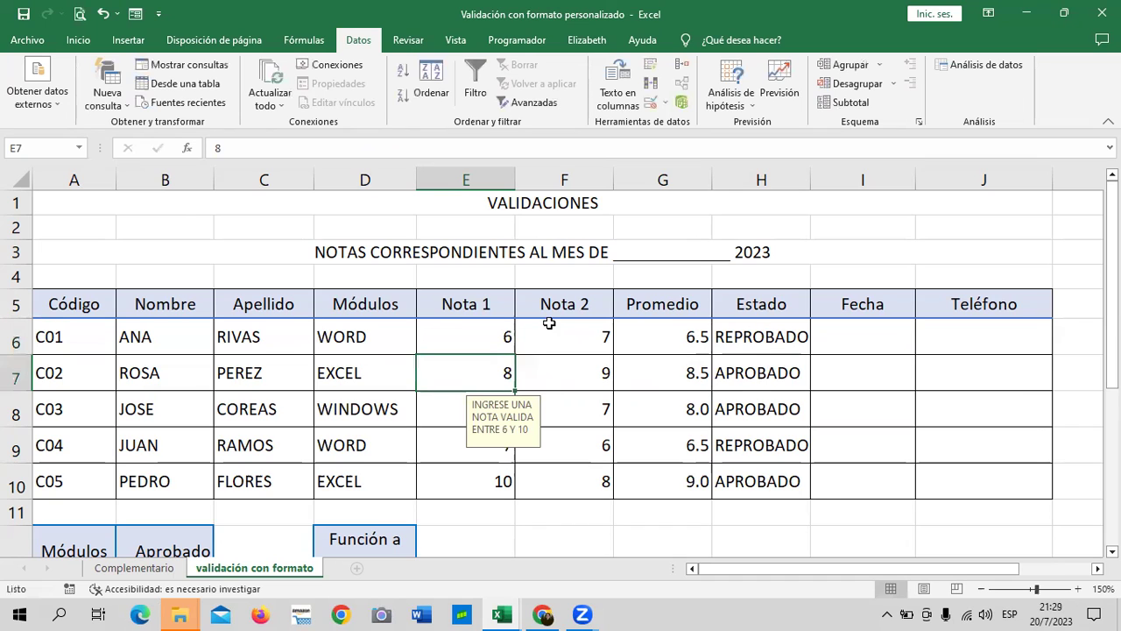
click(489, 326)
text(8)
key(Return)
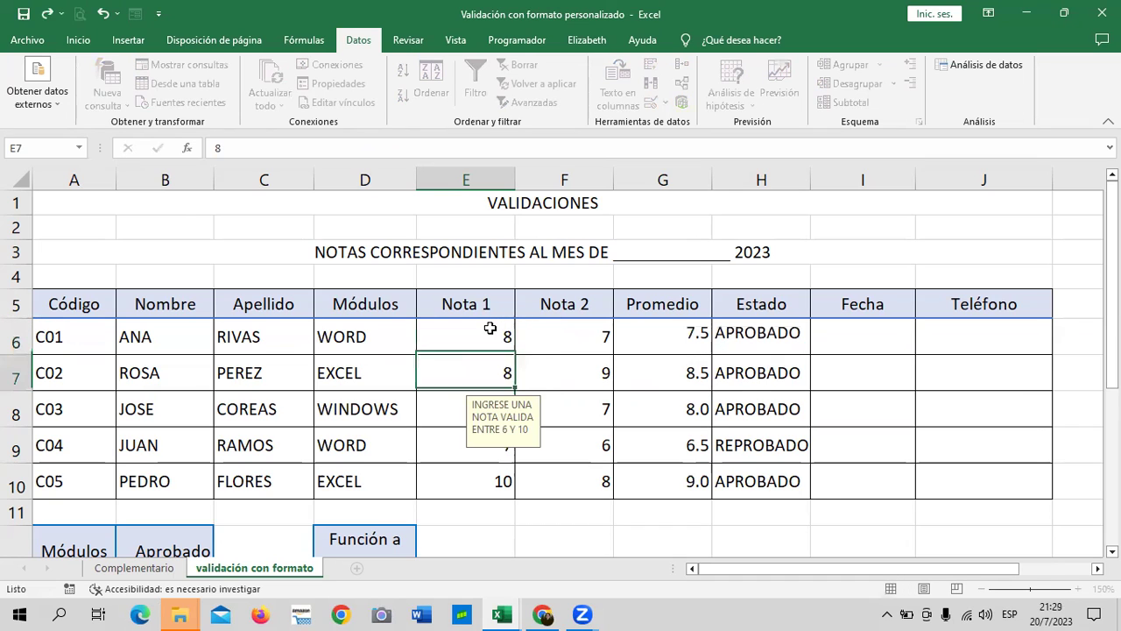
text(6)
key(Return)
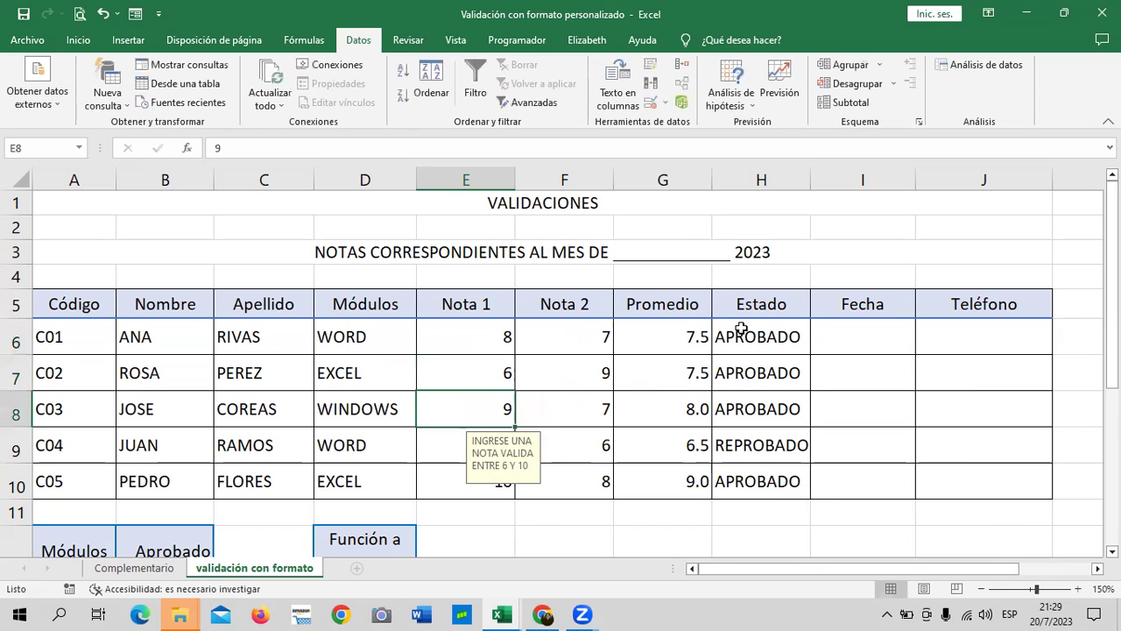
click(753, 480)
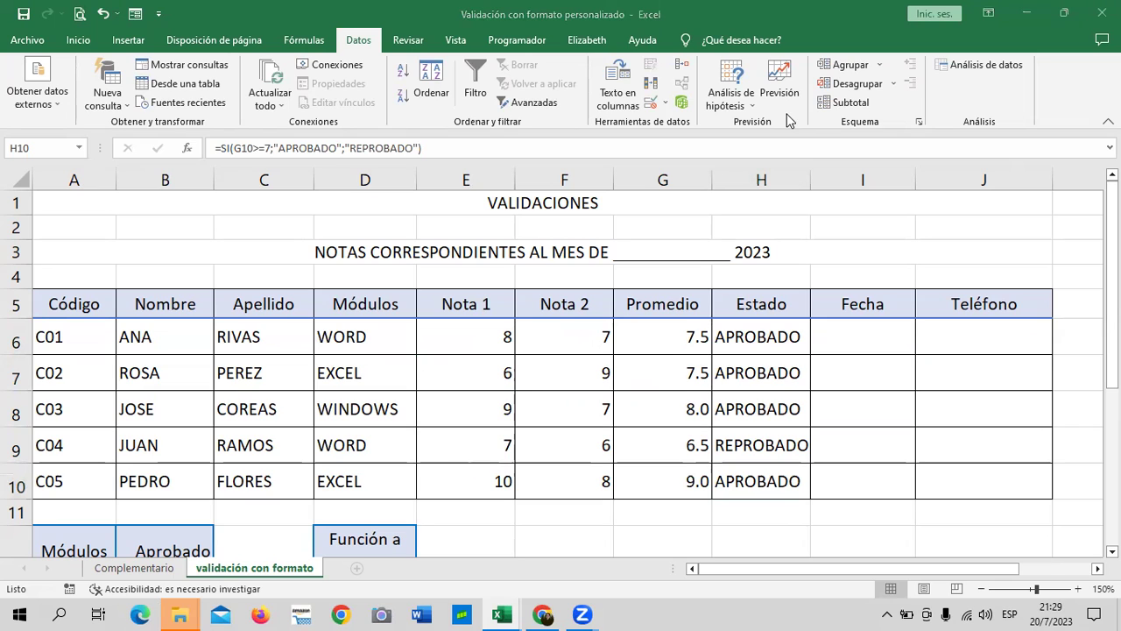
Check the date requirement in A20 and select the Fecha cells I6:I10
click(842, 323)
scroll(842, 322, down, 2)
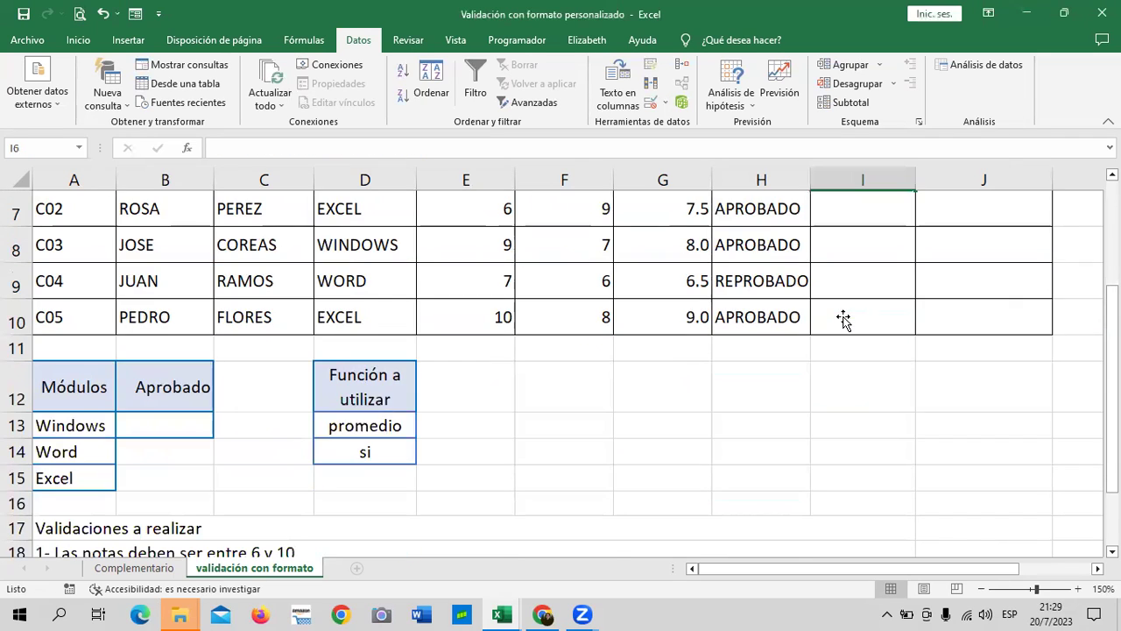
scroll(842, 320, down, 1)
scroll(843, 320, down, 1)
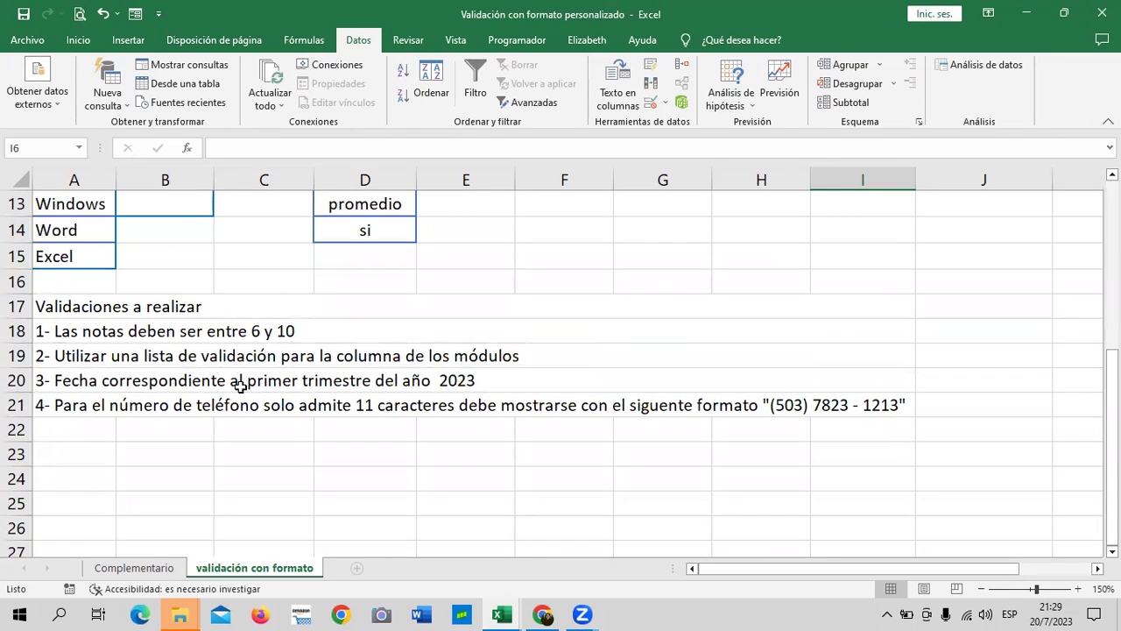
click(417, 381)
scroll(585, 399, up, 3)
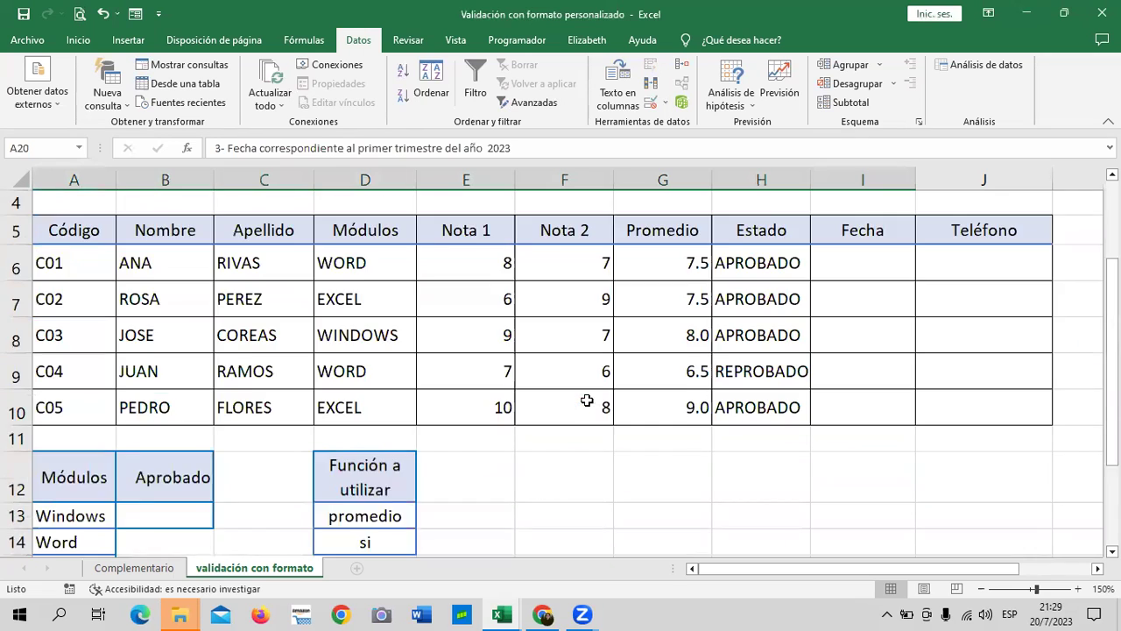
scroll(588, 401, up, 1)
drag(888, 335, 887, 483)
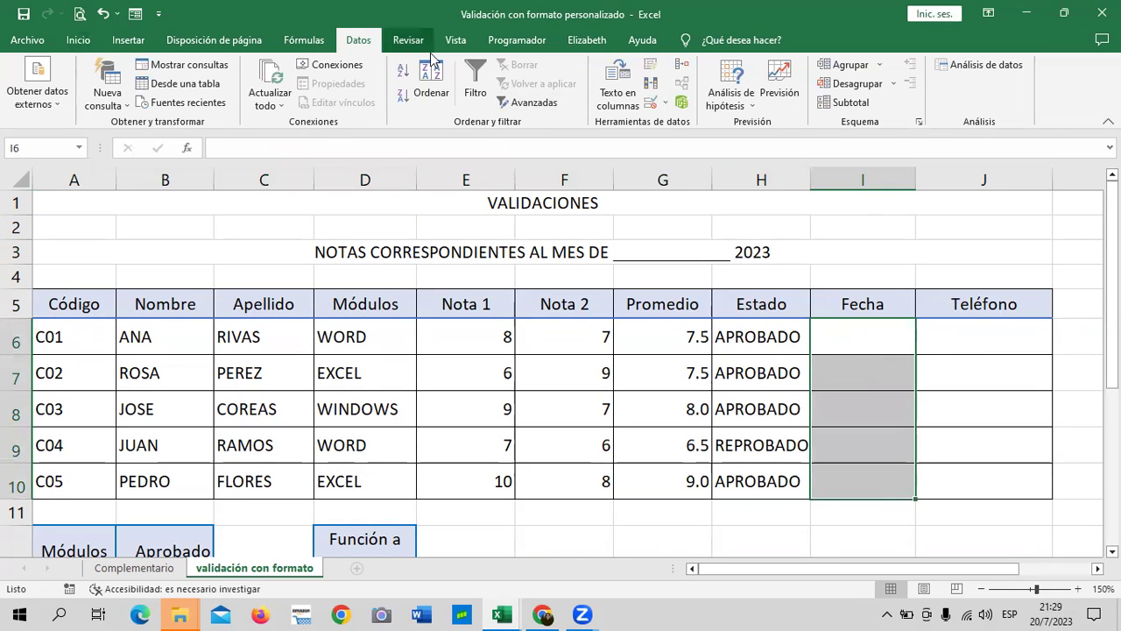
In Data Validation, allow only Dates using a 'between' comparison
click(649, 106)
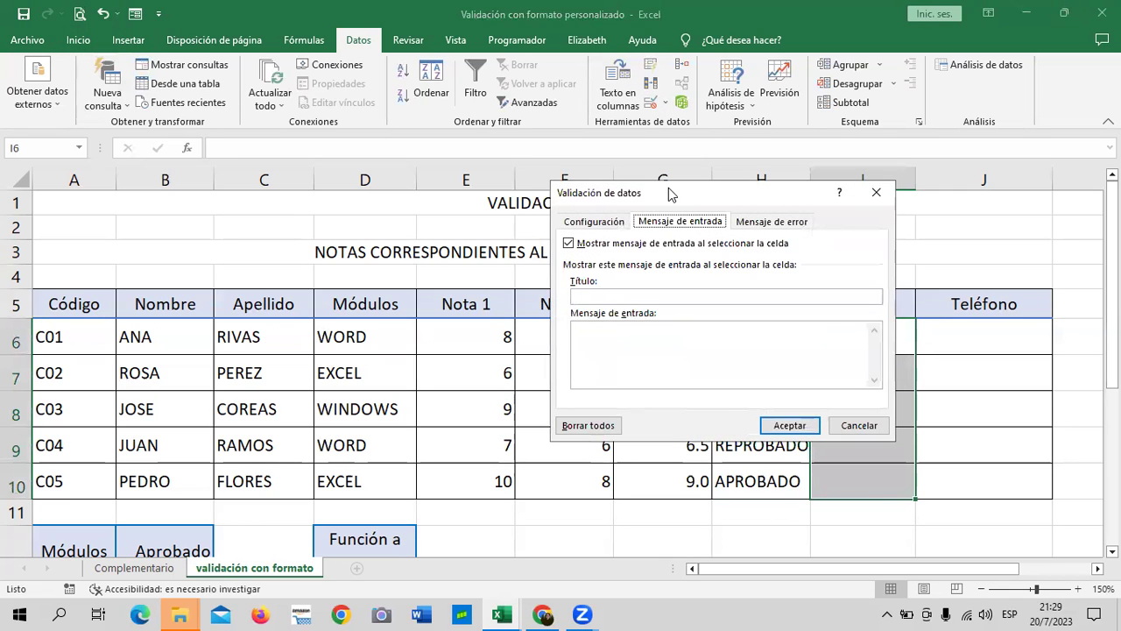
drag(671, 193, 633, 152)
click(557, 174)
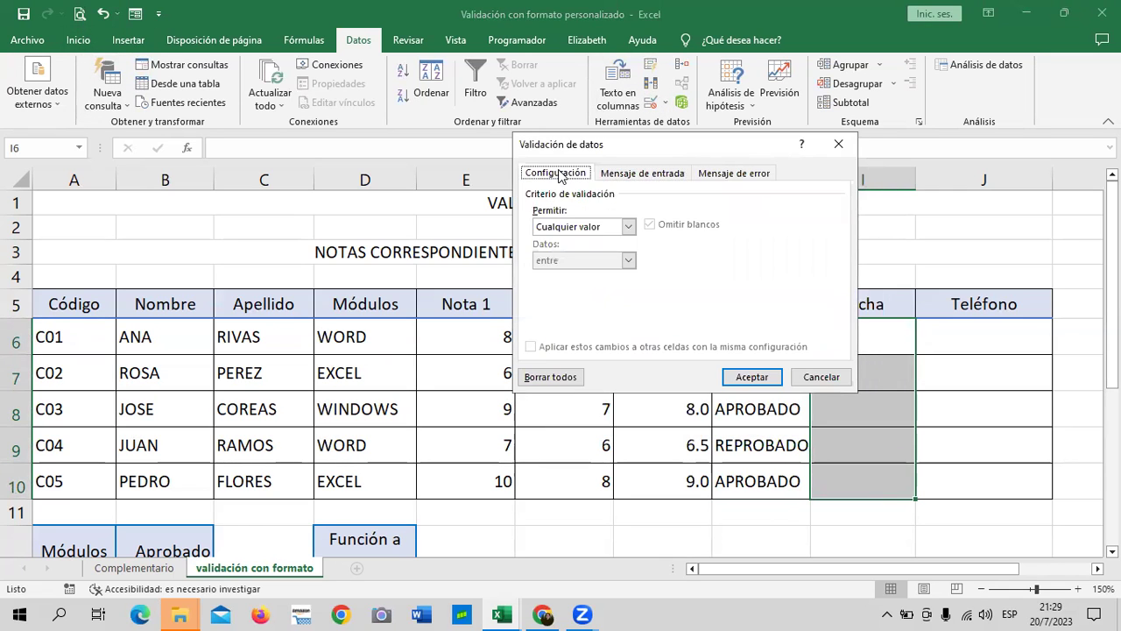
click(629, 227)
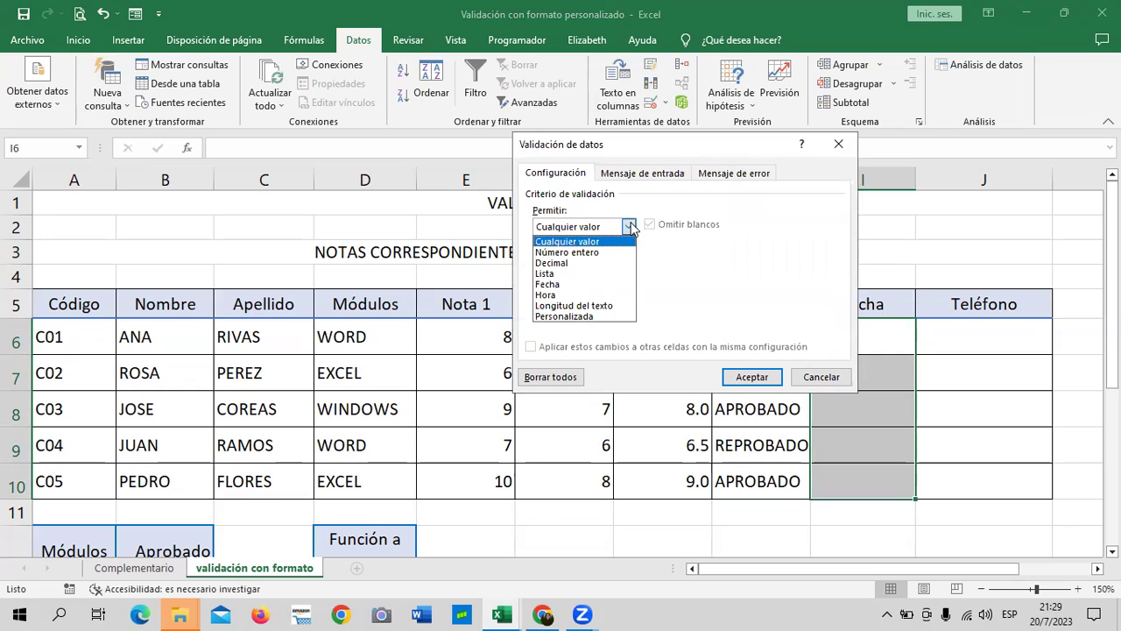
click(560, 284)
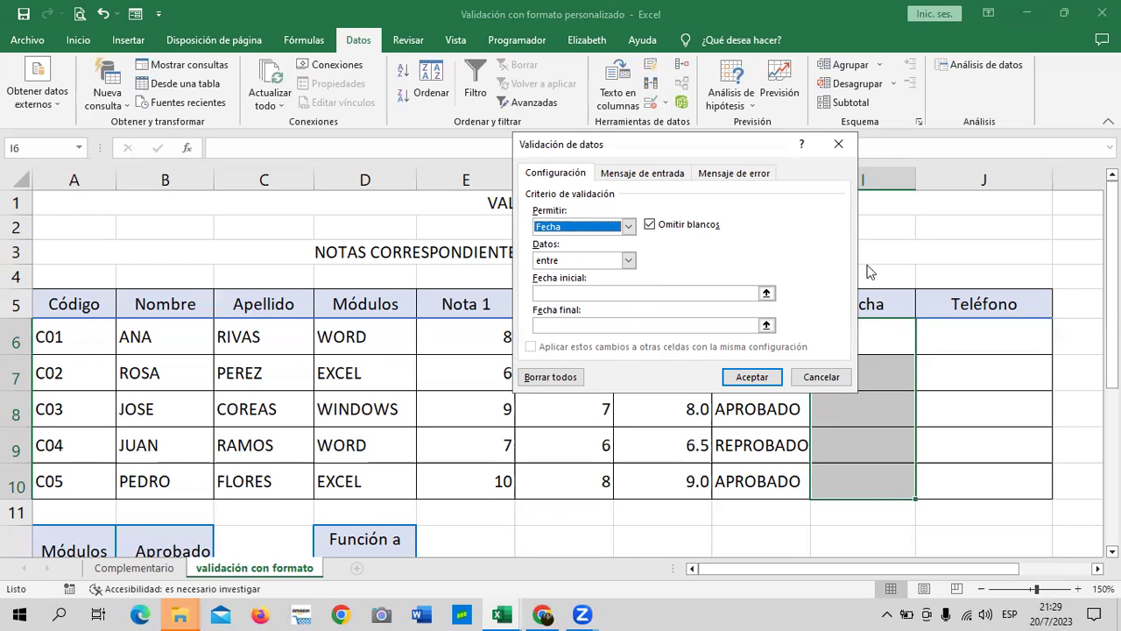
click(627, 261)
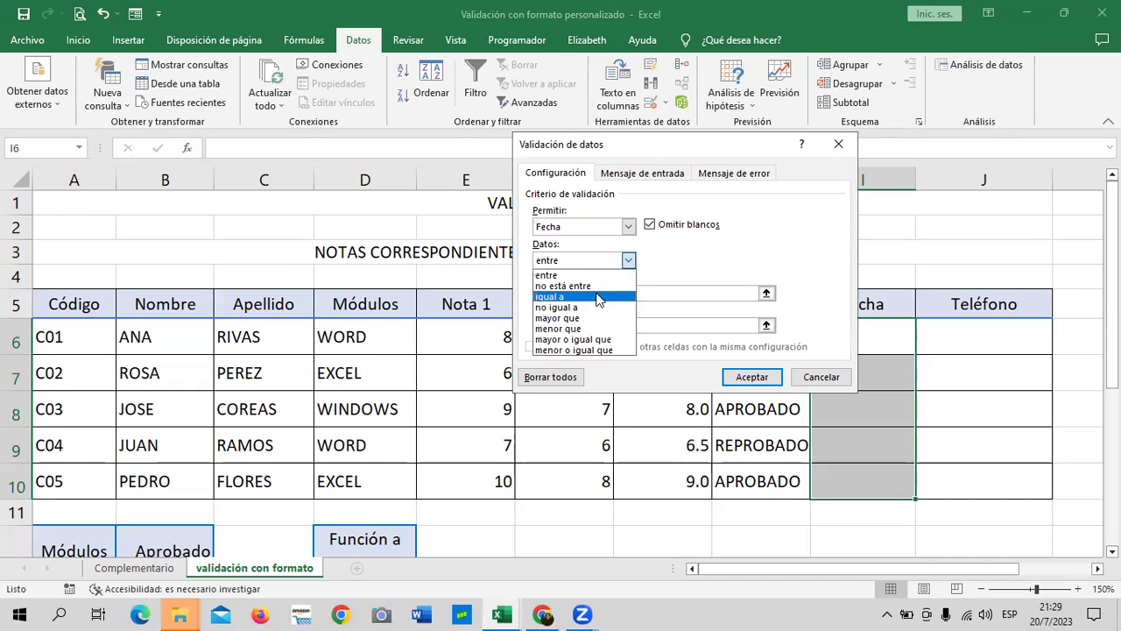
click(601, 297)
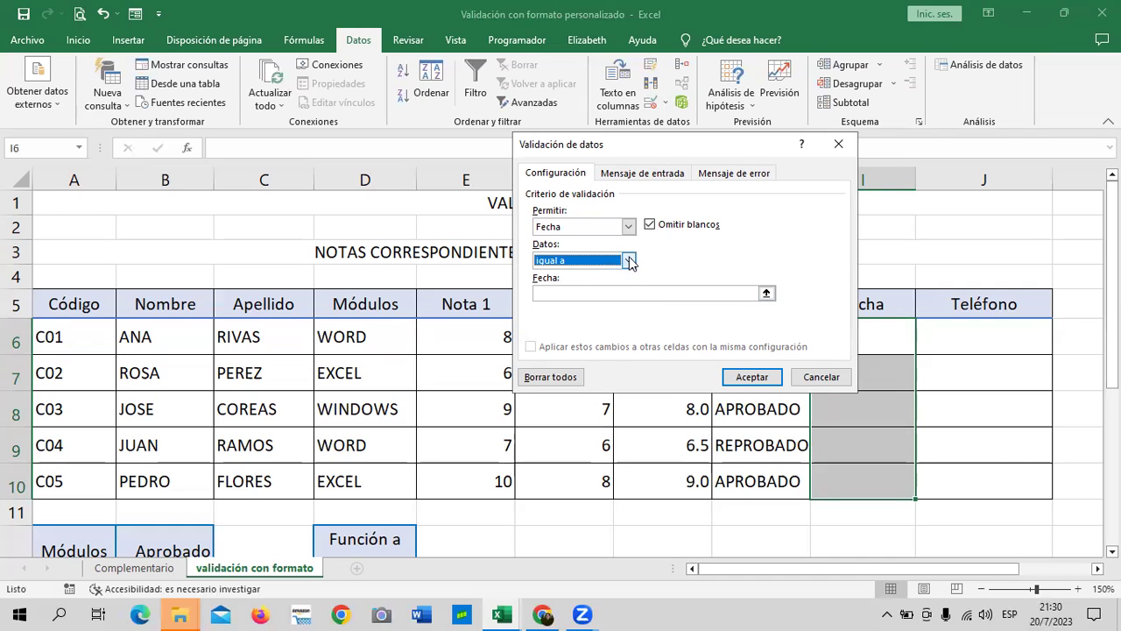
click(629, 261)
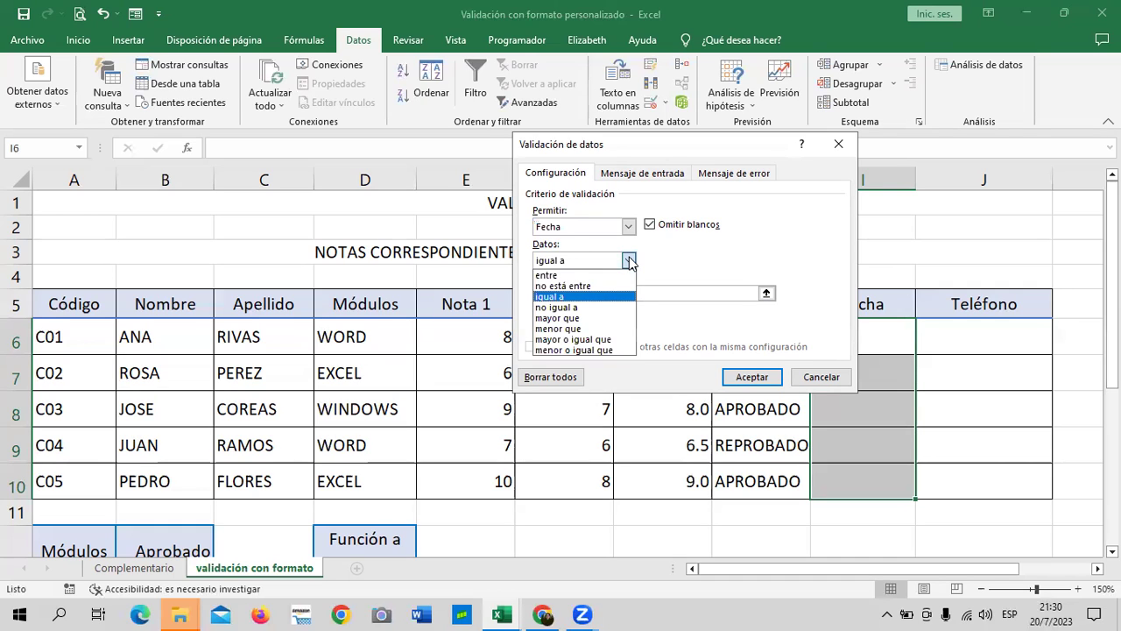
click(587, 274)
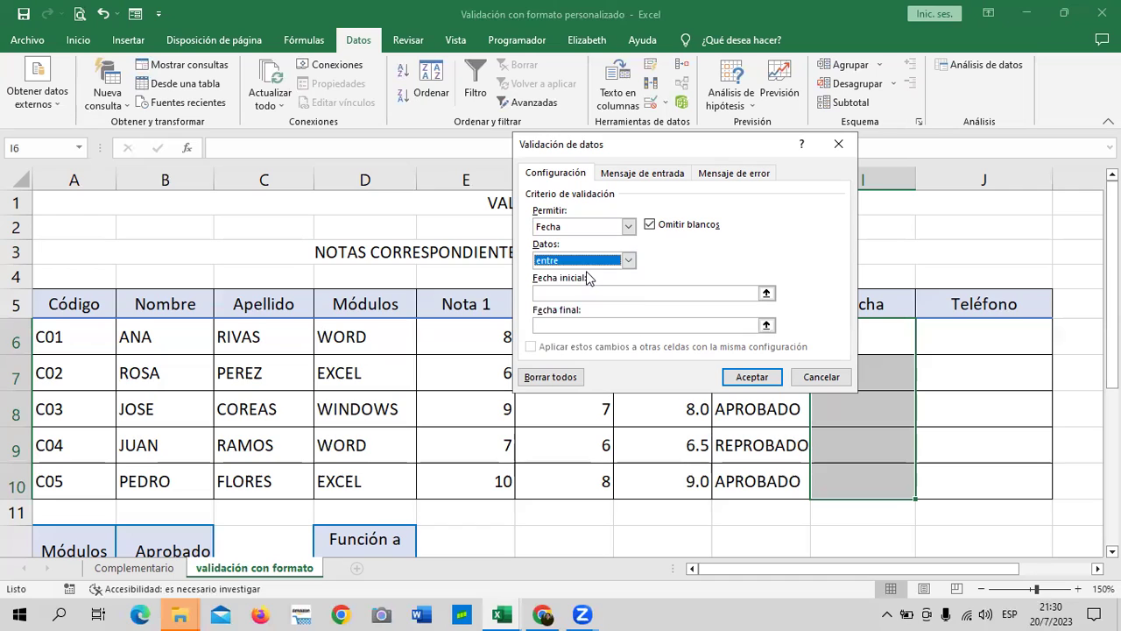
Set the allowed date range from 15/1/23 to 30/3/23 and apply the rule
click(638, 292)
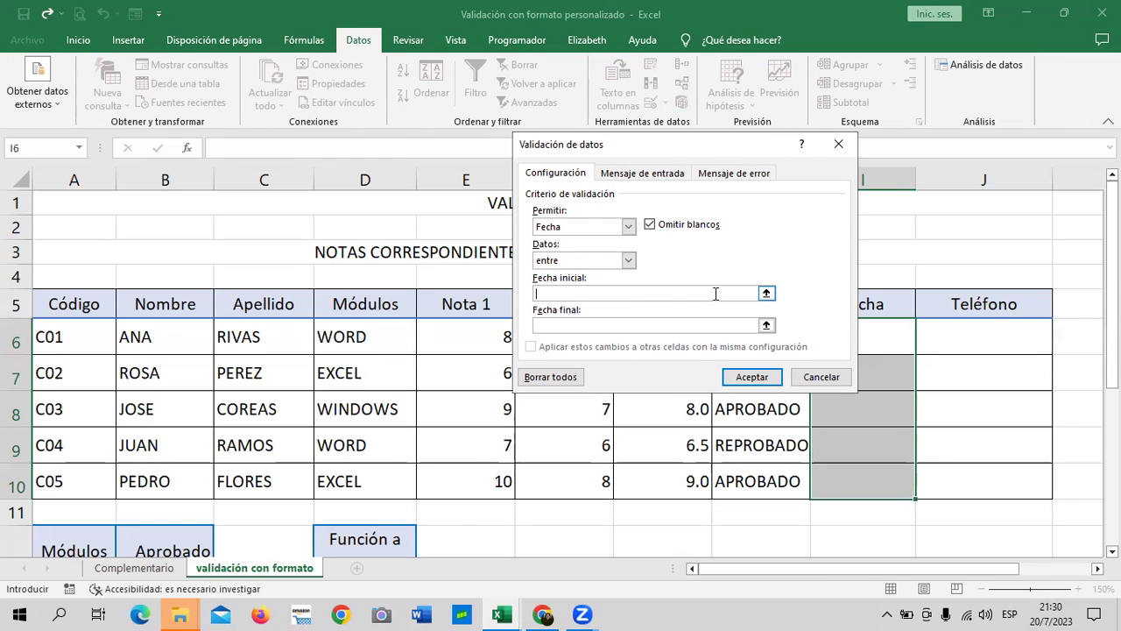
text(15/)
text(1/23)
click(699, 324)
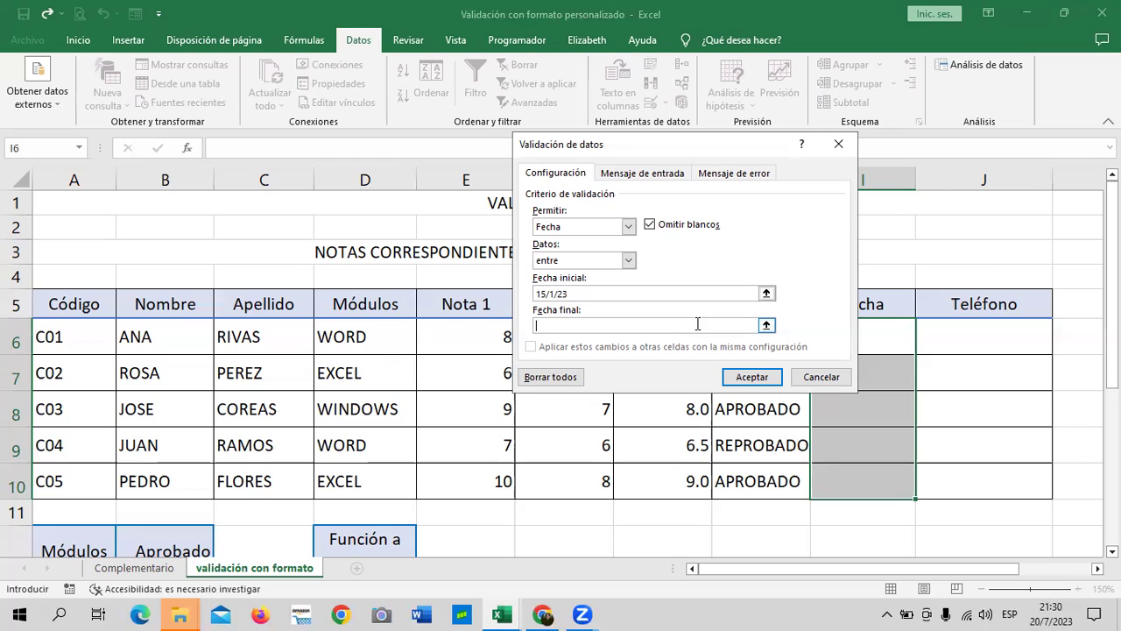
text(30/)
text(3/23)
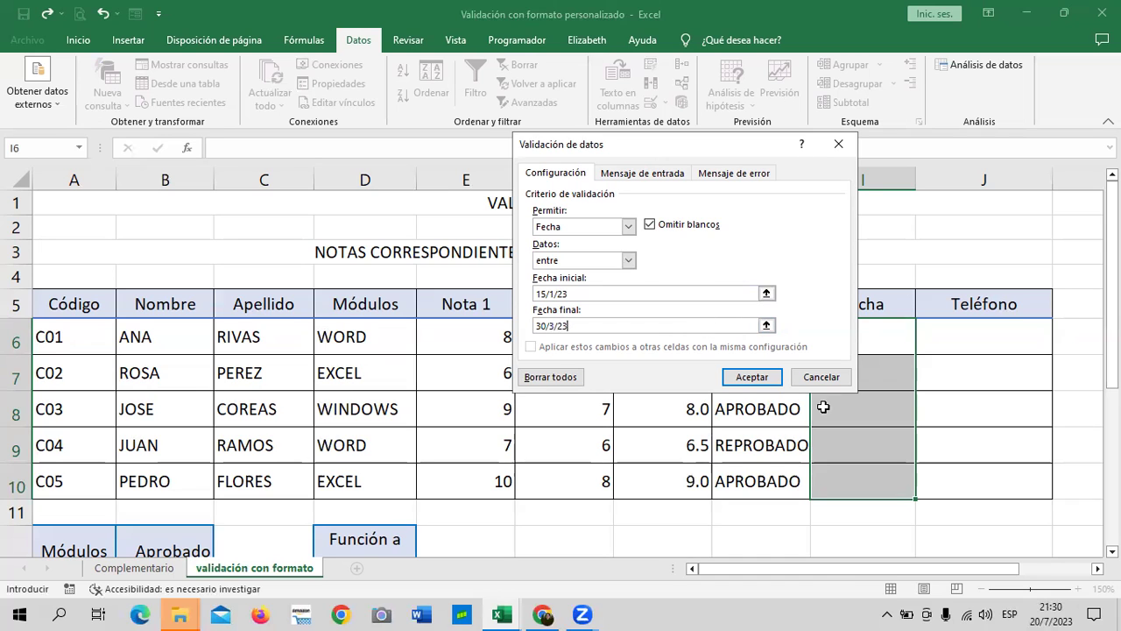
click(768, 377)
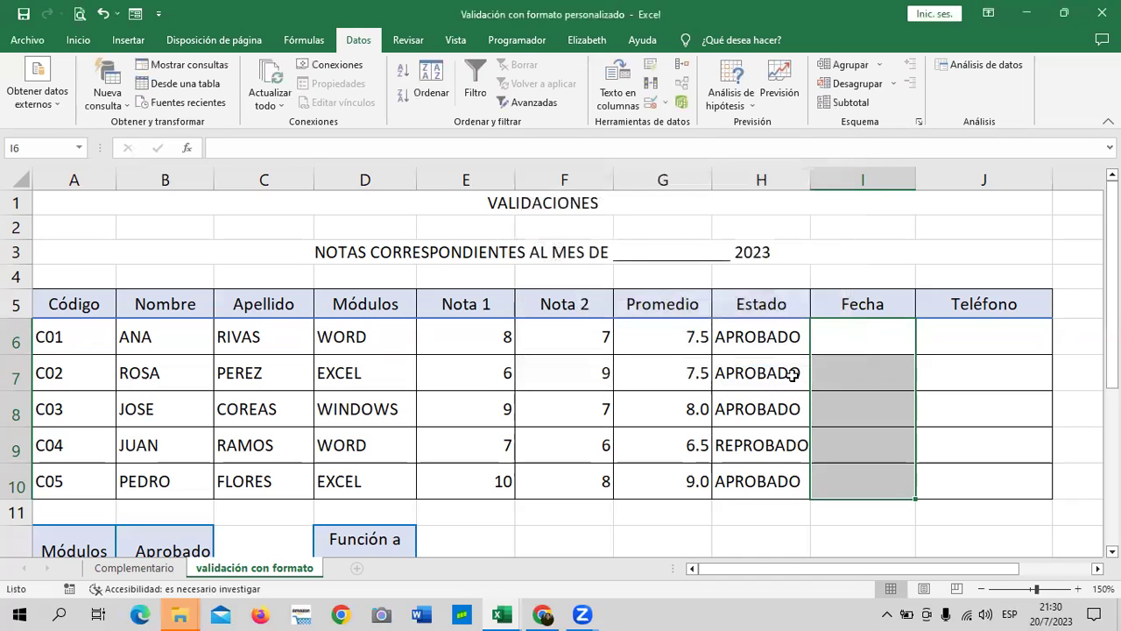
Change the I6:I10 validation's error alert style to Advertencia
drag(871, 331, 863, 475)
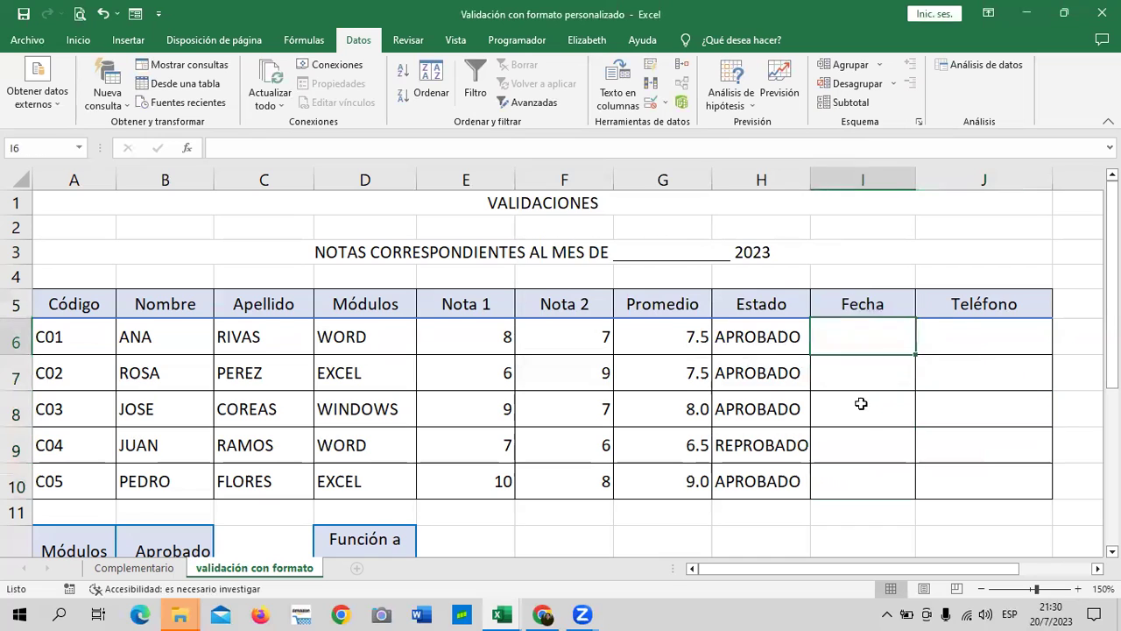
click(651, 102)
click(750, 175)
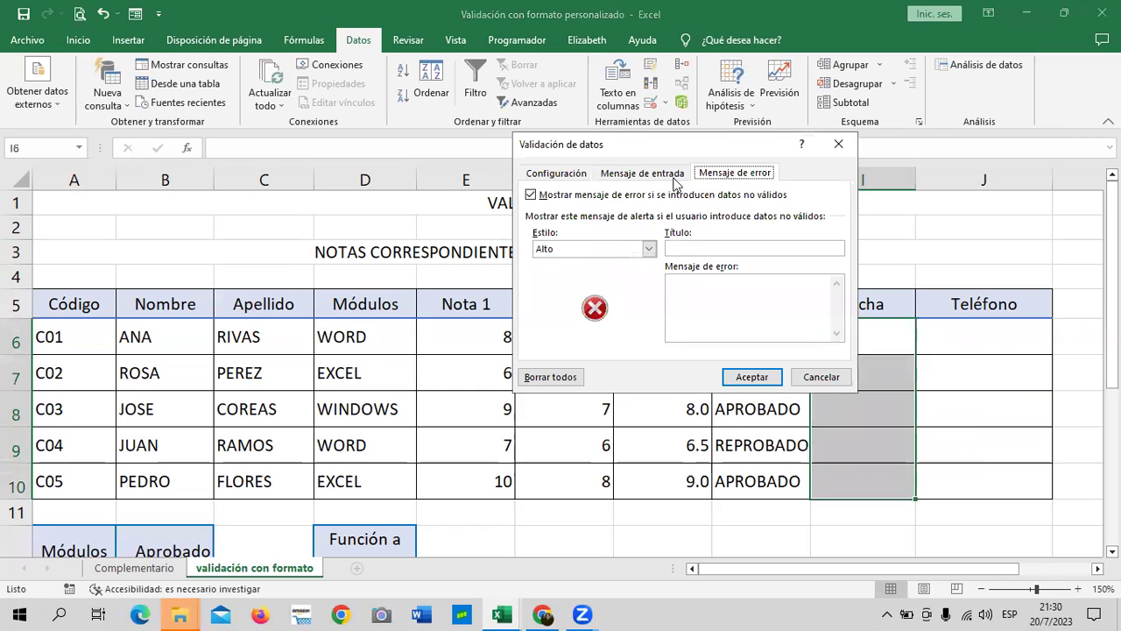
click(649, 250)
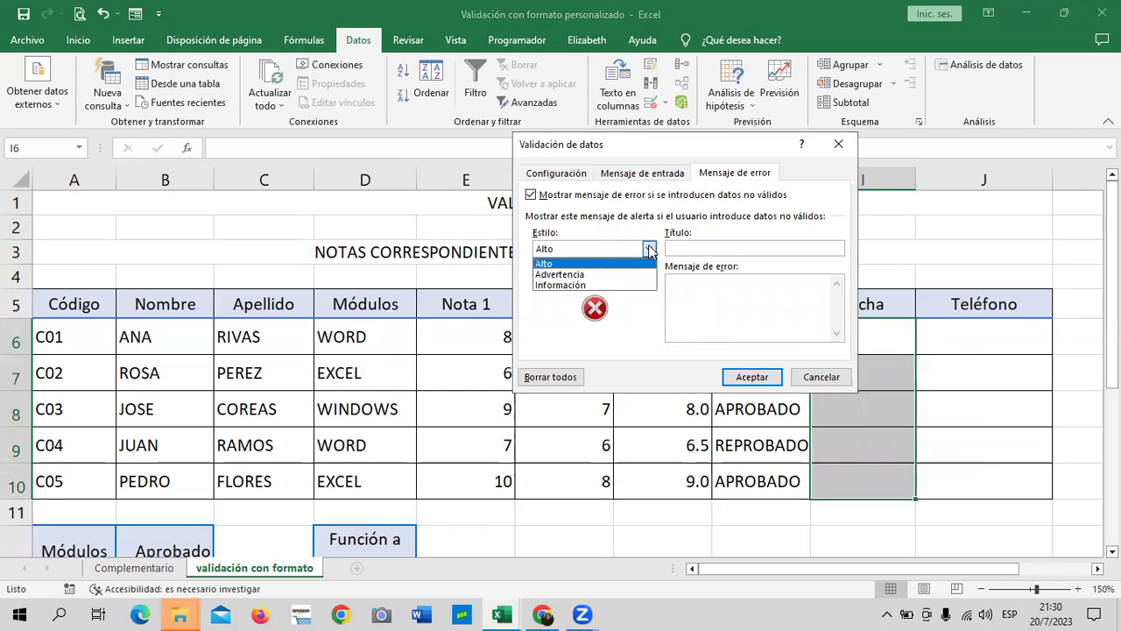
click(582, 275)
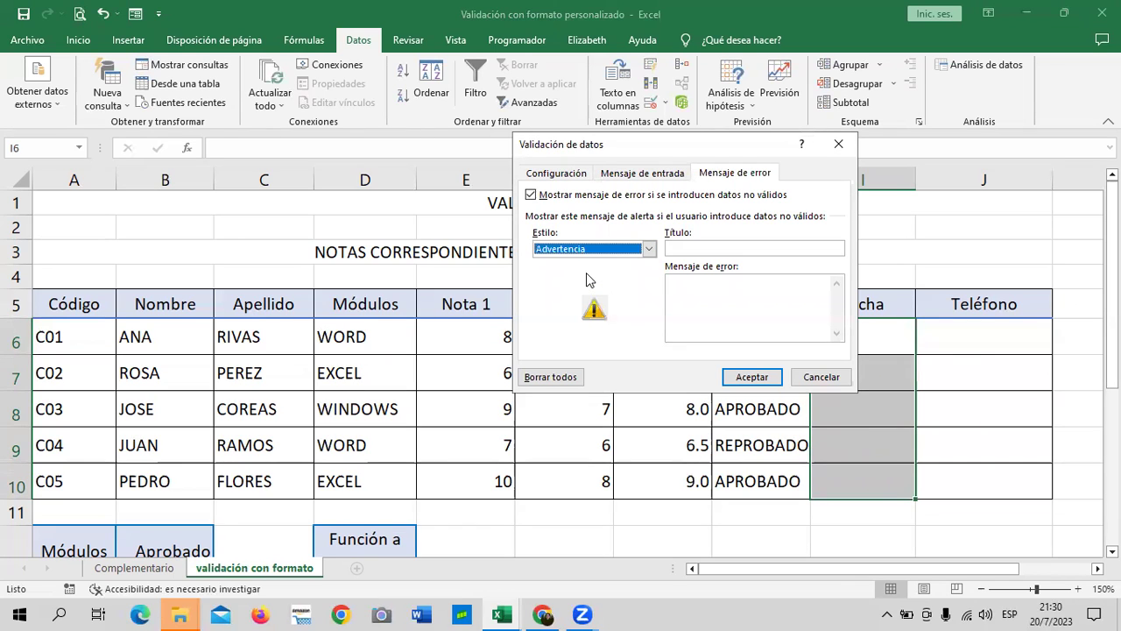
click(762, 377)
click(875, 339)
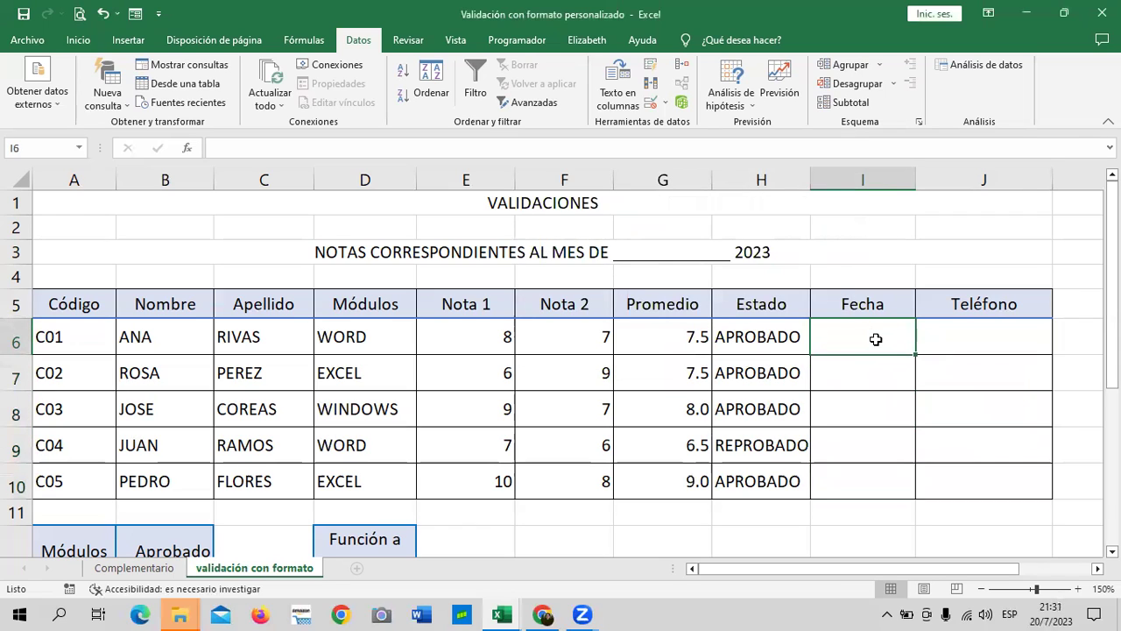
Enter 20/1/23 in I6 and format I6:I10 with the 14/3/2012 date format
text(20/1/23)
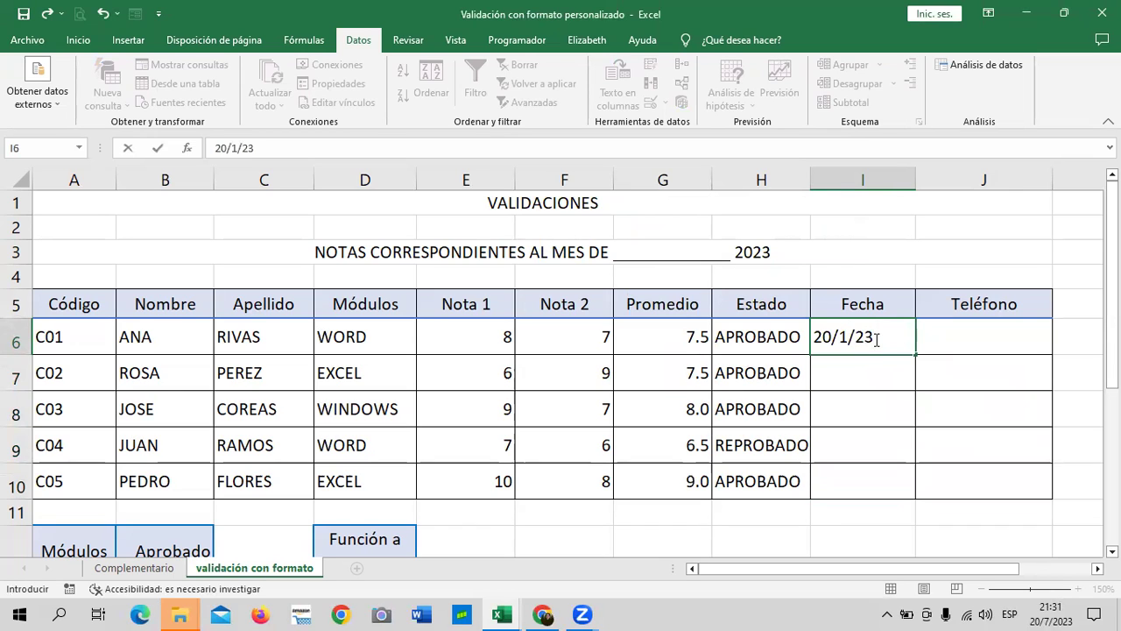
key(Return)
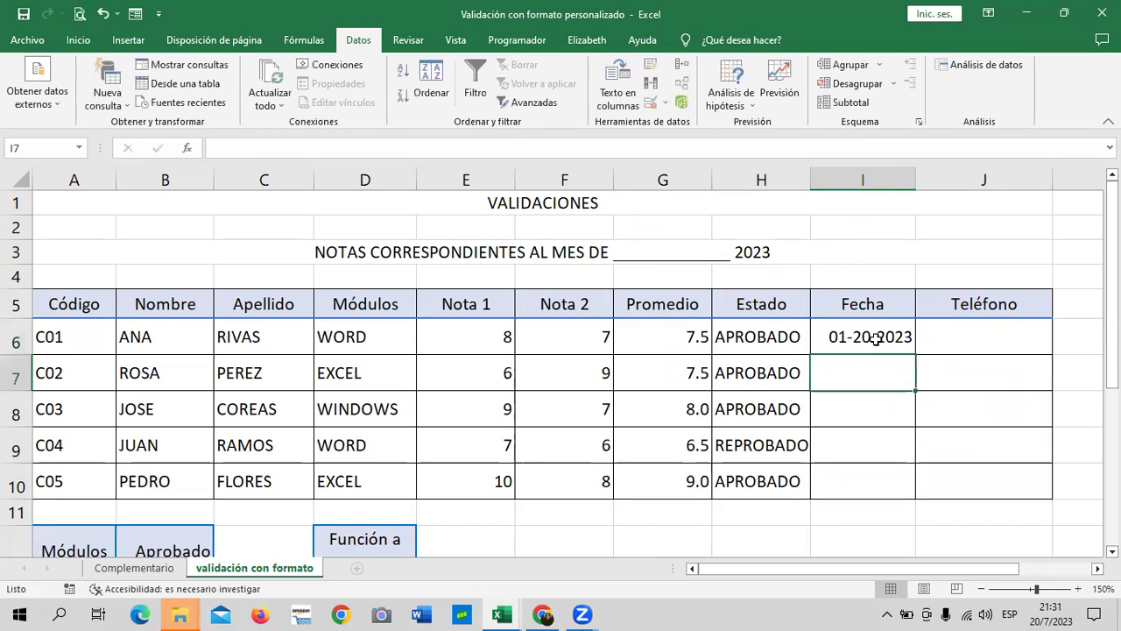
click(859, 332)
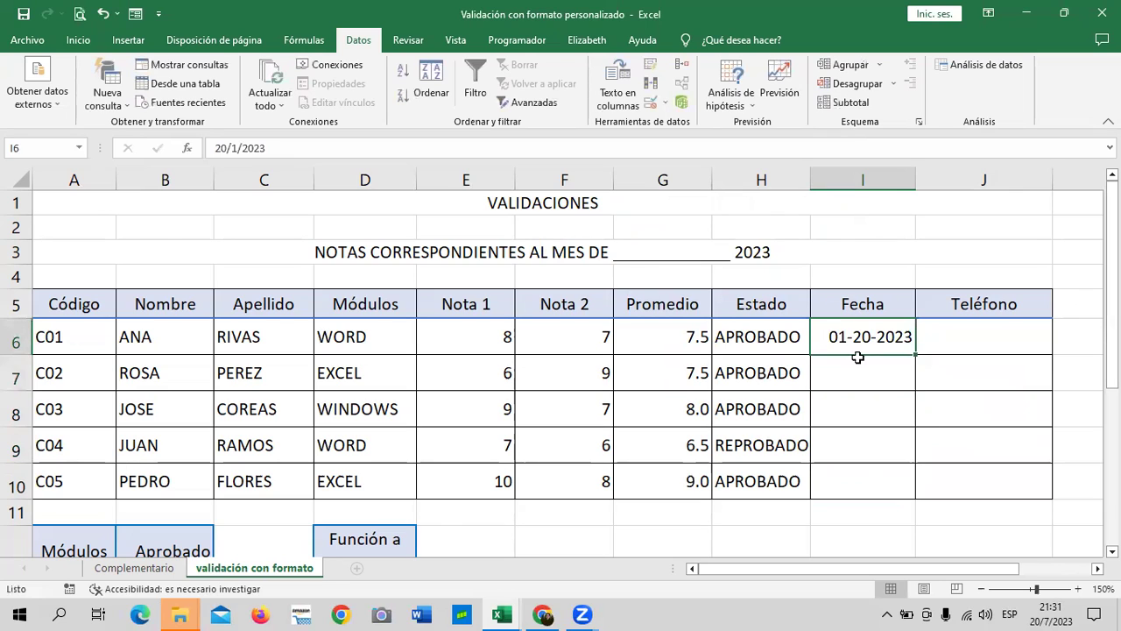
drag(858, 350, 860, 484)
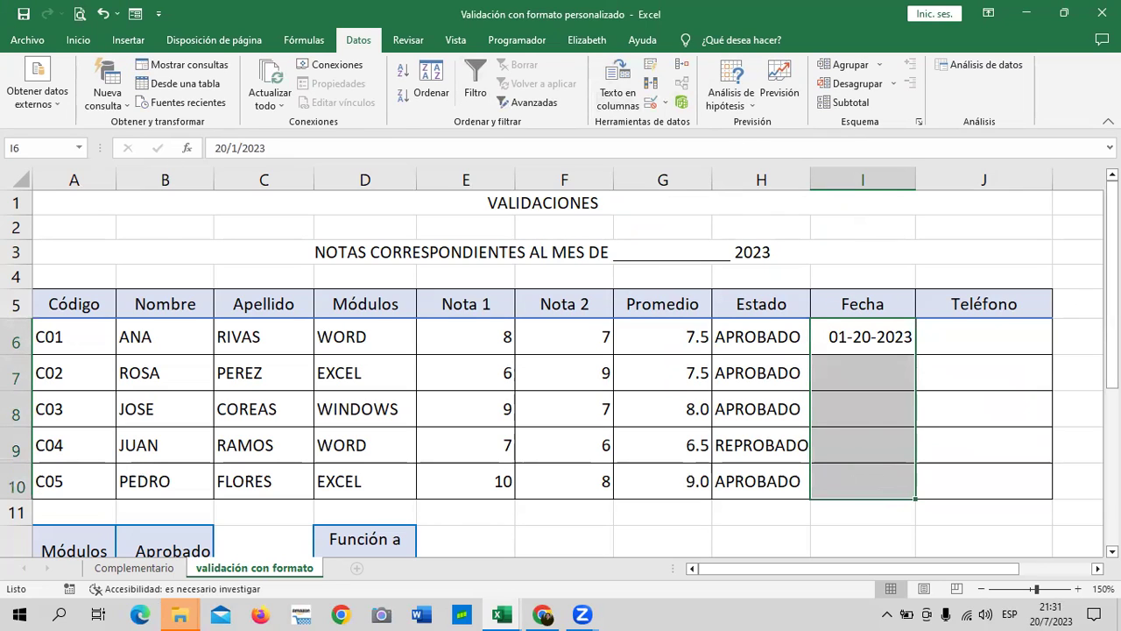
click(88, 42)
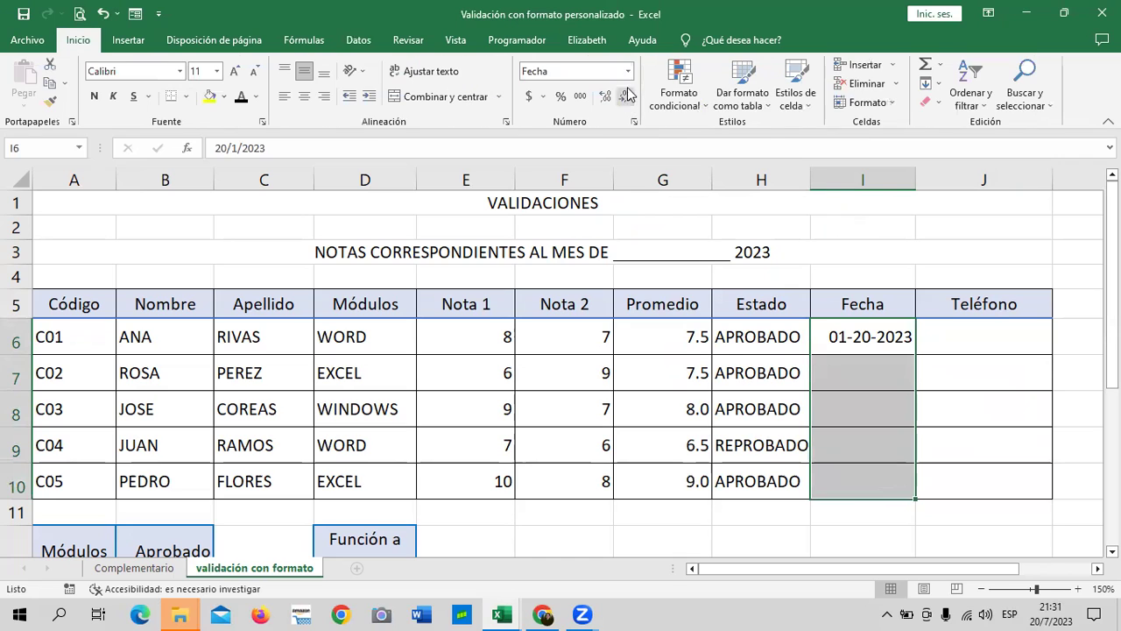
click(632, 122)
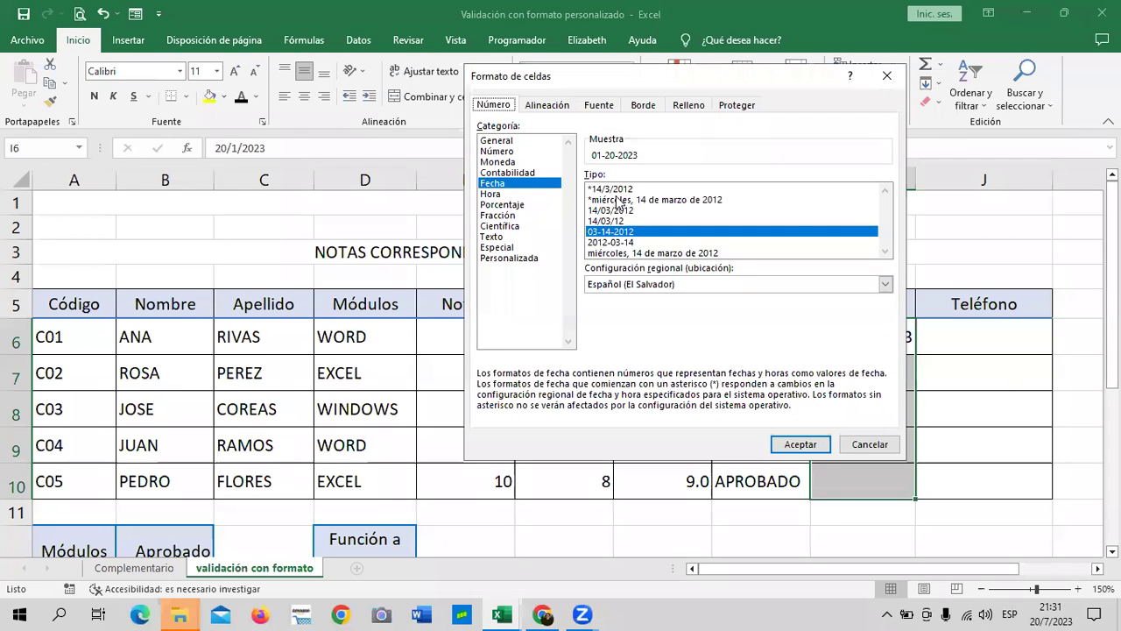
click(800, 444)
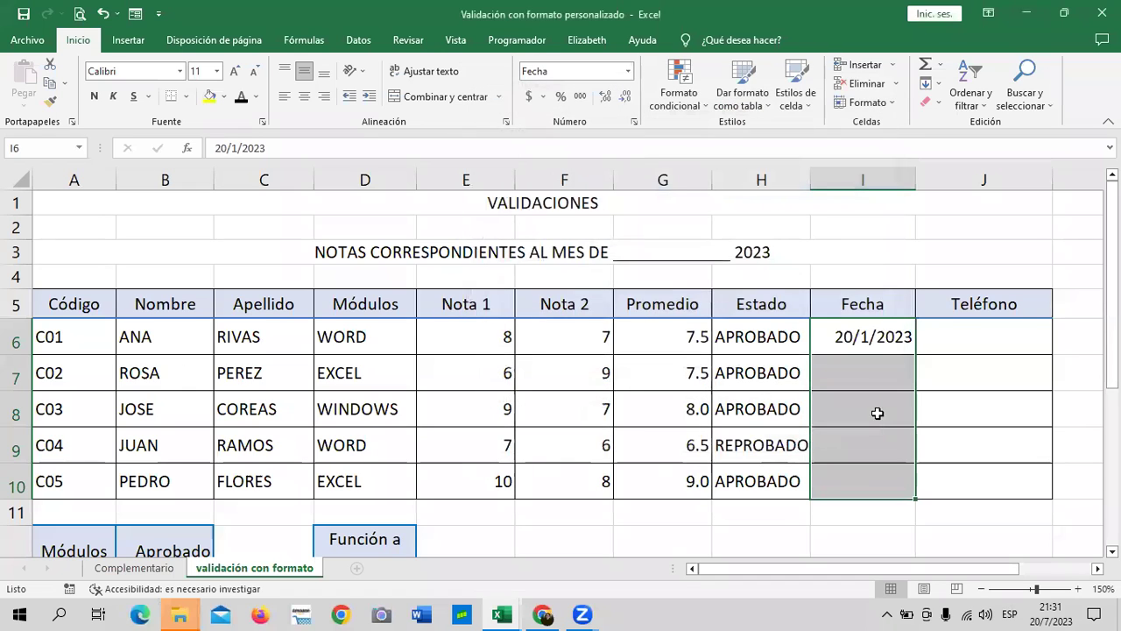
click(850, 375)
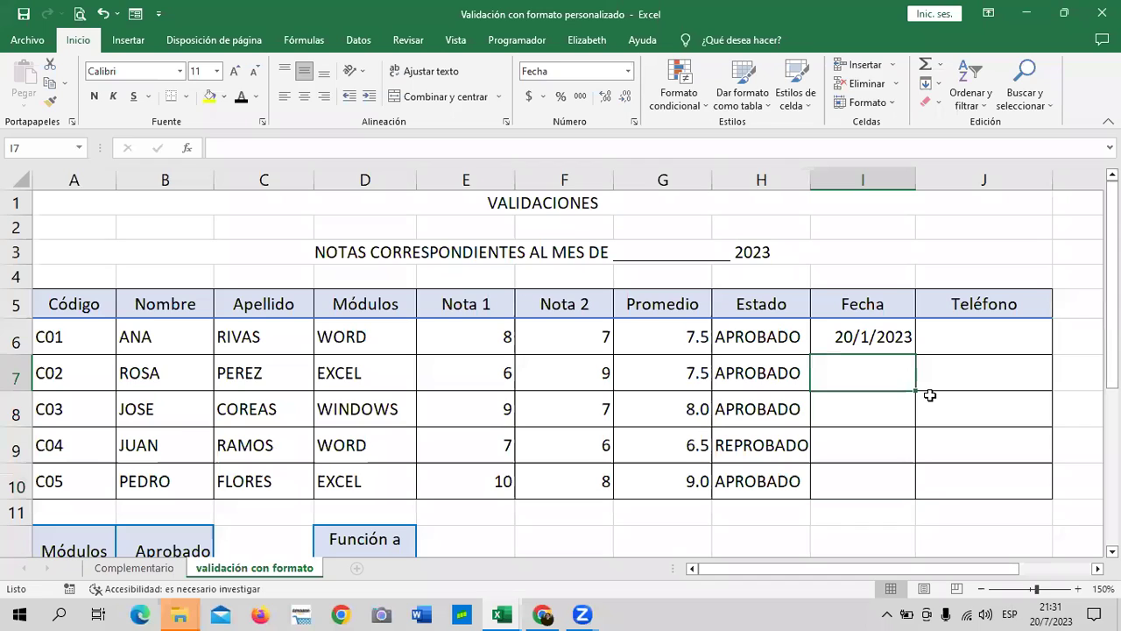
Enter 25/4/23 in I7 and keep it despite the validation warning
text(25/)
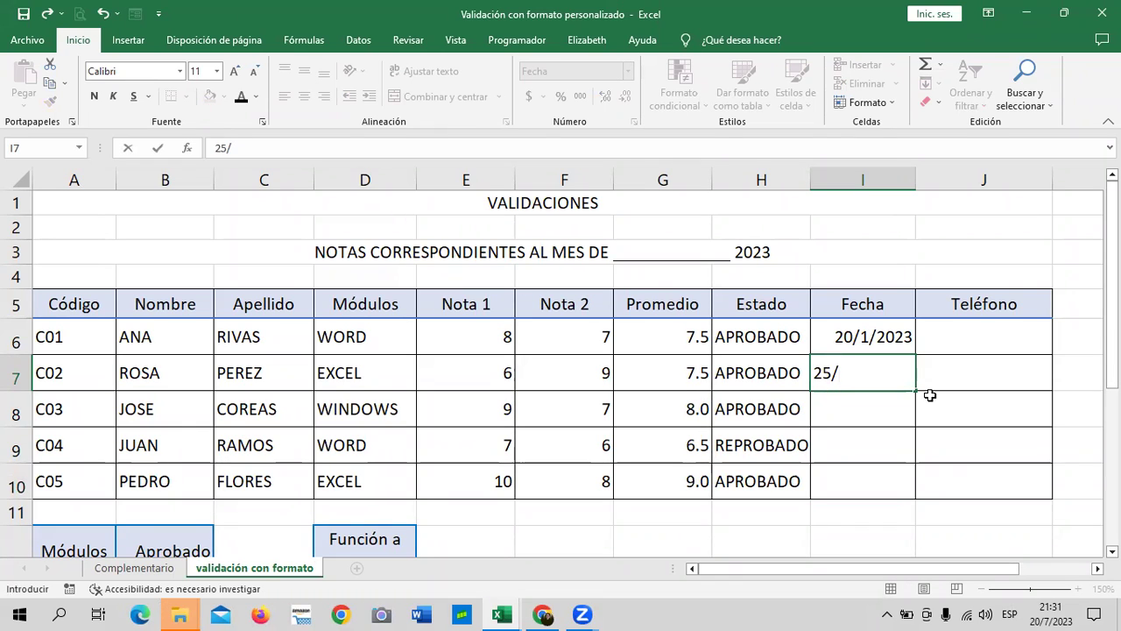
text(4/23)
key(Return)
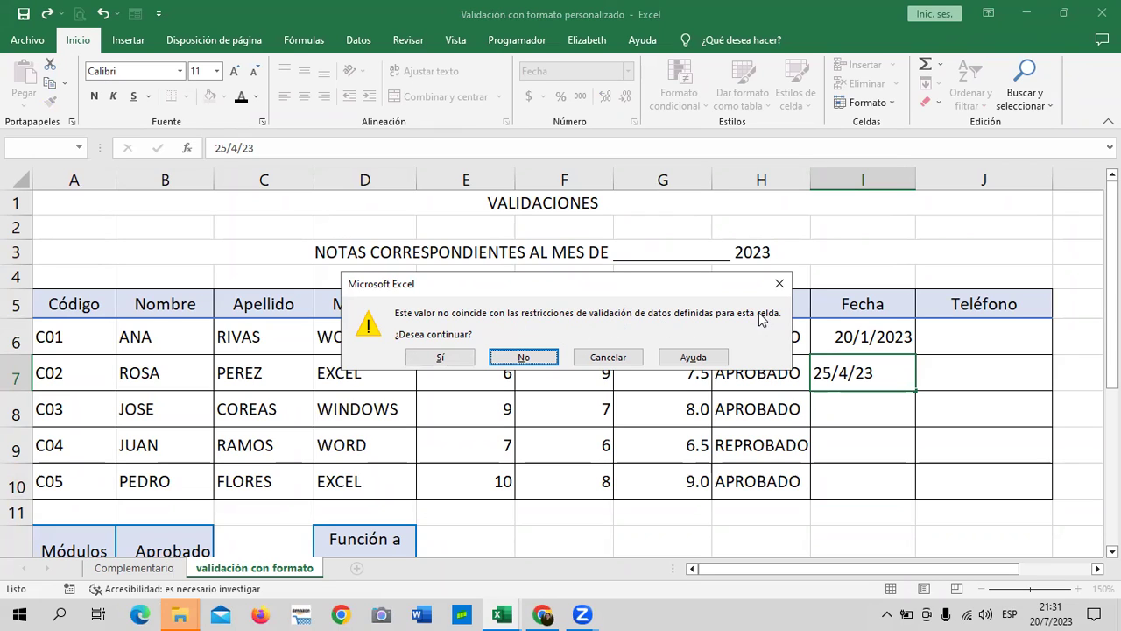
click(462, 360)
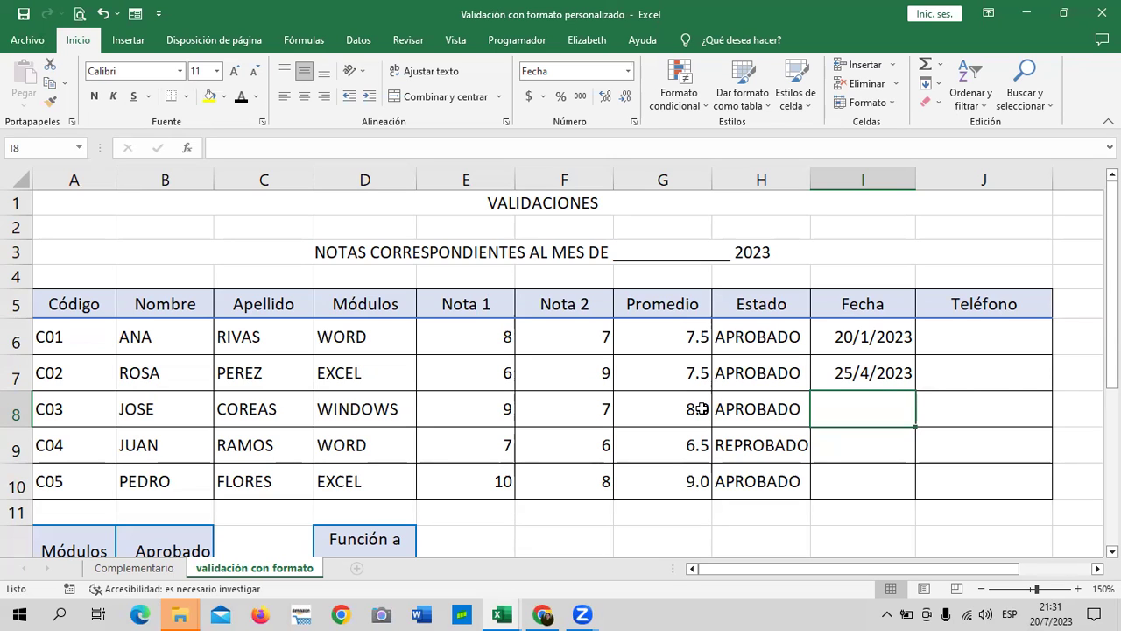
click(859, 370)
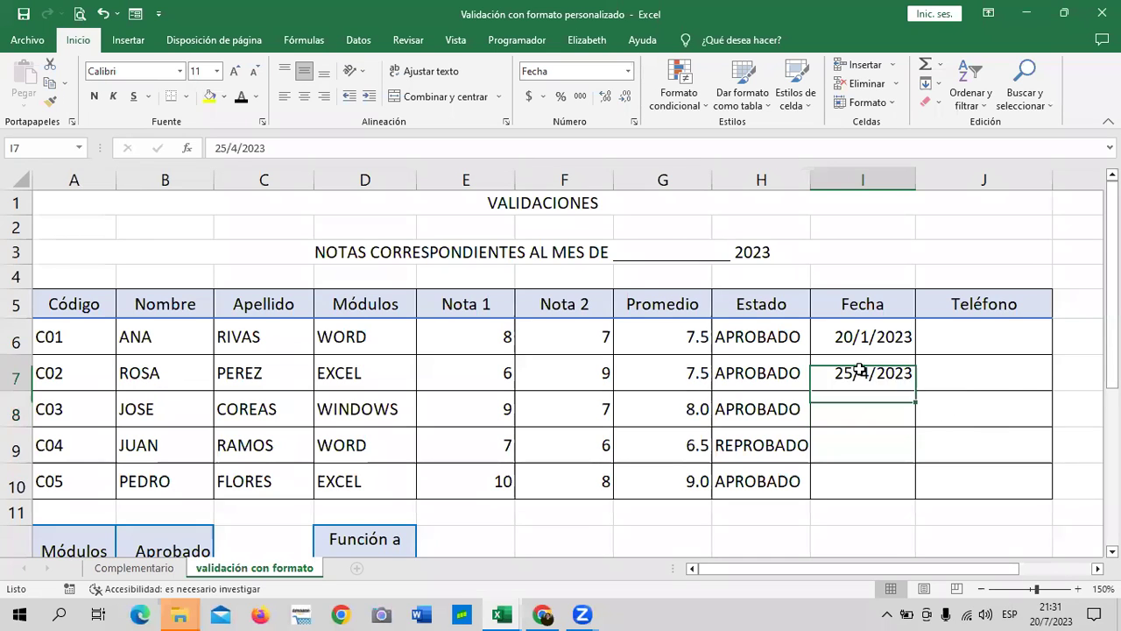
click(850, 423)
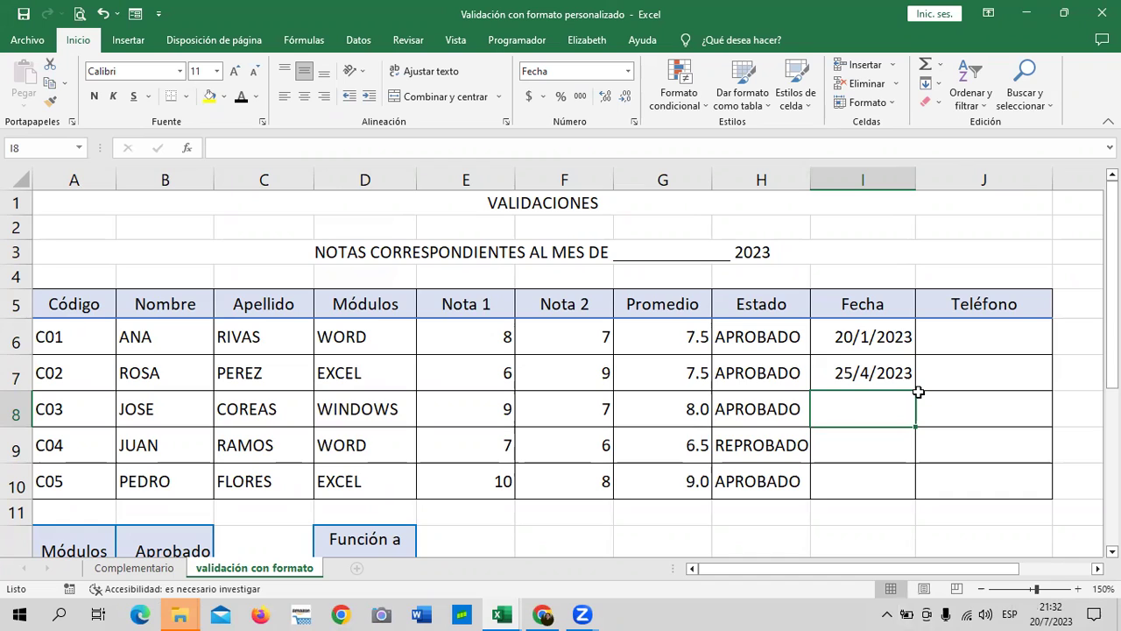
Enter 20/3/2023 in I8 and 2/3/23 in I9
text(20/3/)
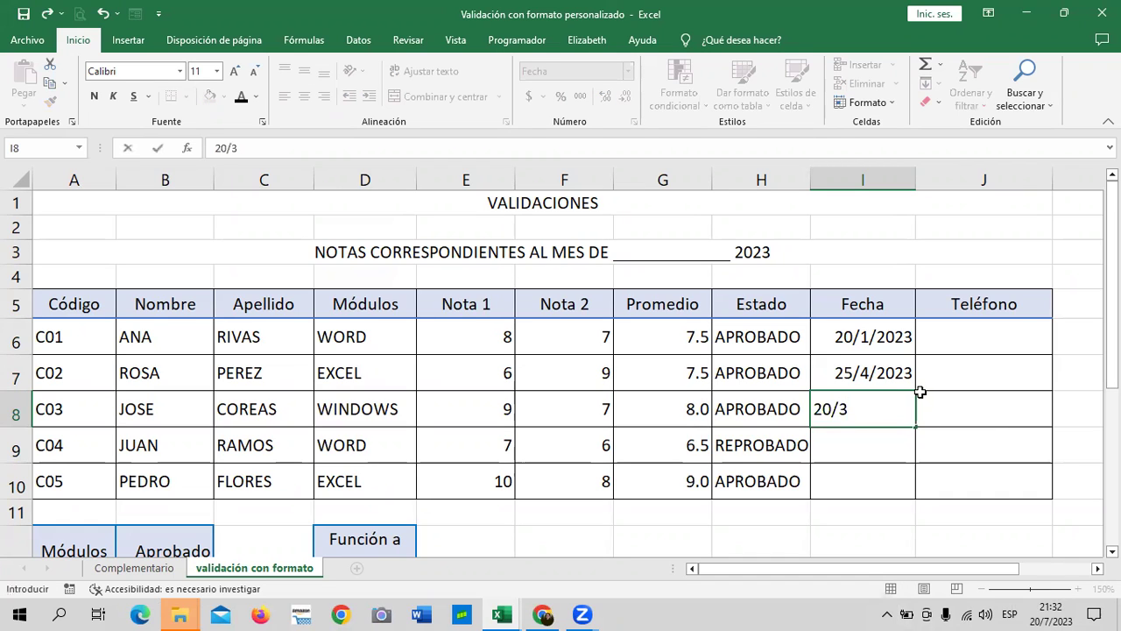
text(2023)
key(Return)
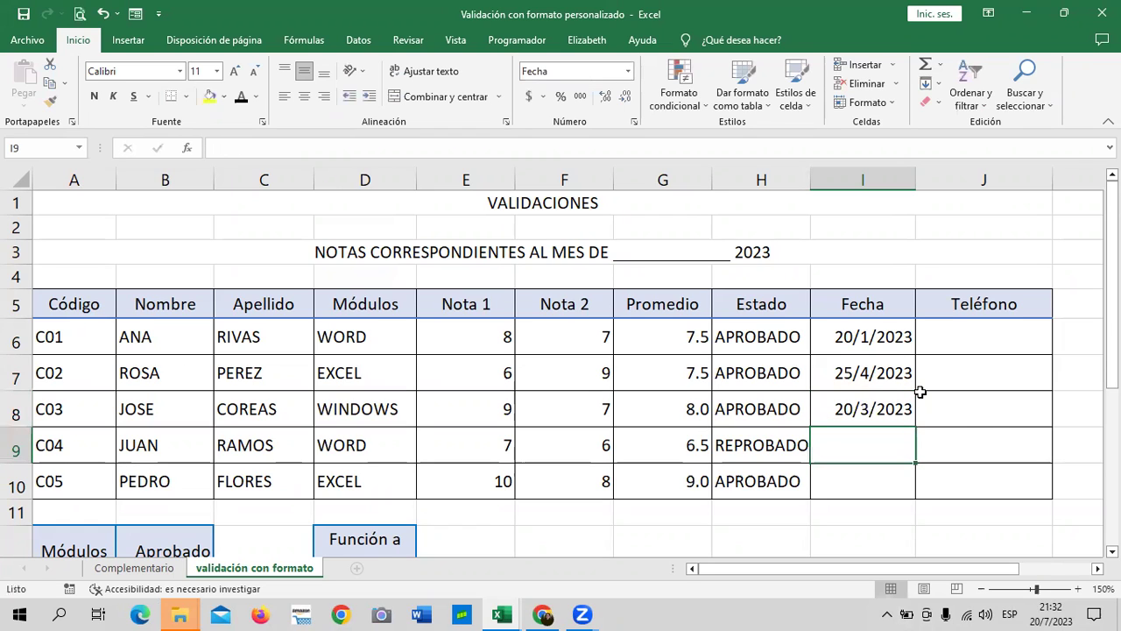
text(2//)
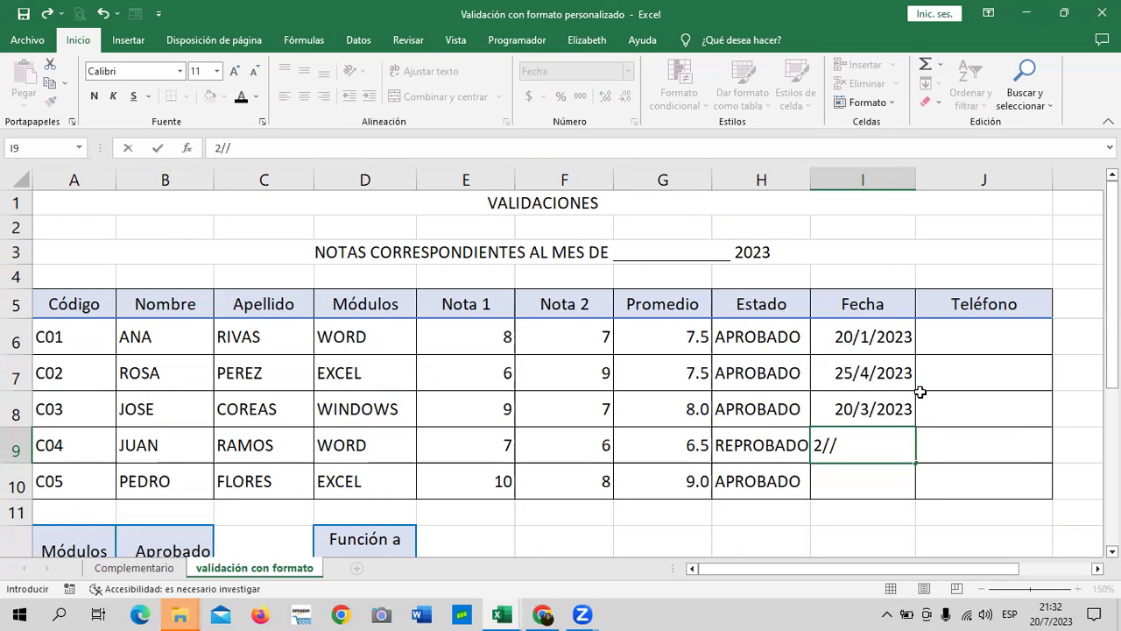
key(BackSpace)
text(3)
text(/23)
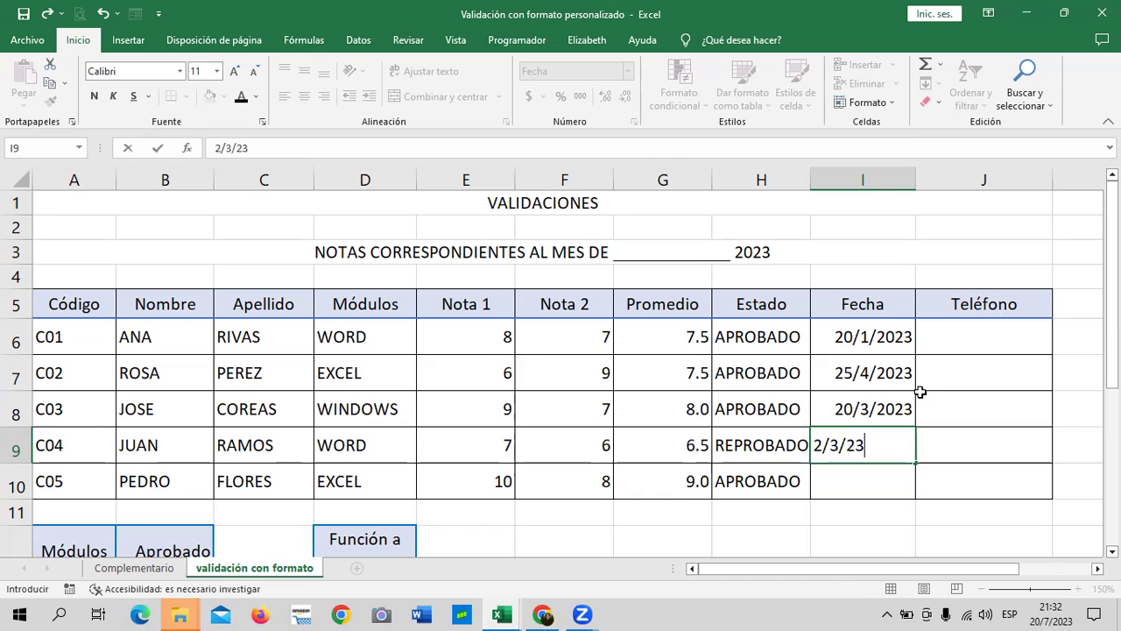
key(Return)
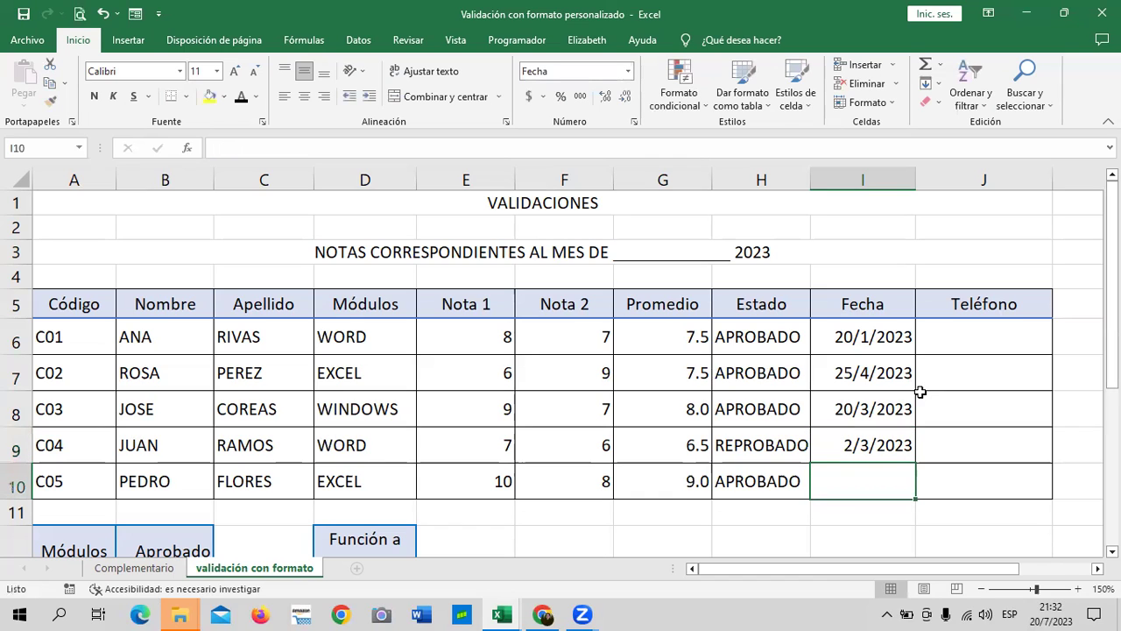
Enter 1/4/23 in I10, accepting it on the second validation warning
text(1/)
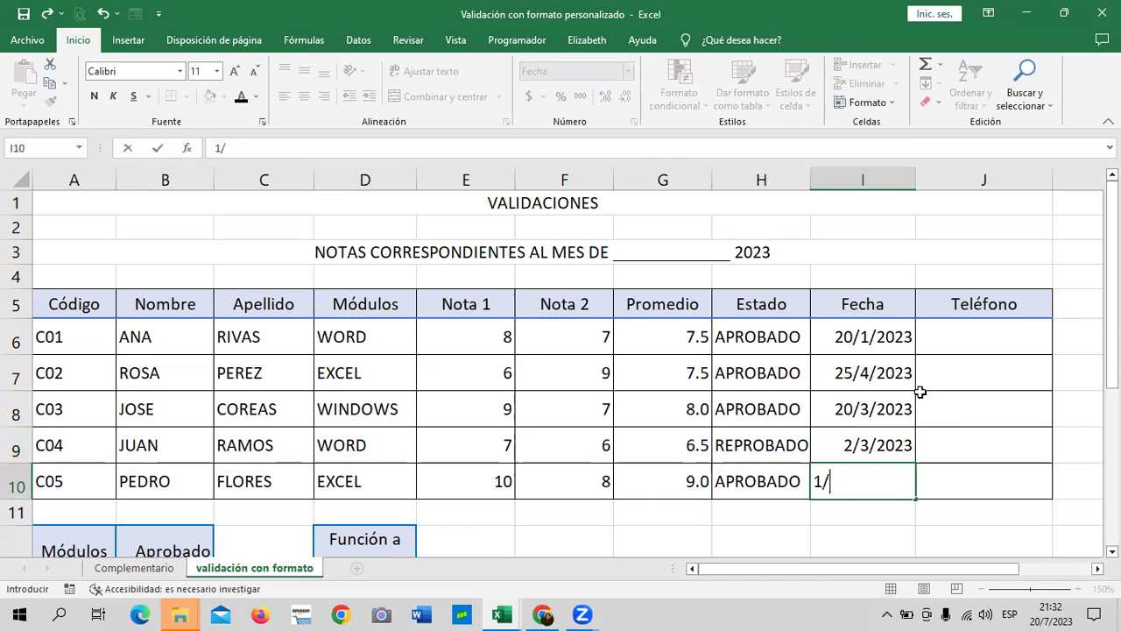
text(4/23)
key(Return)
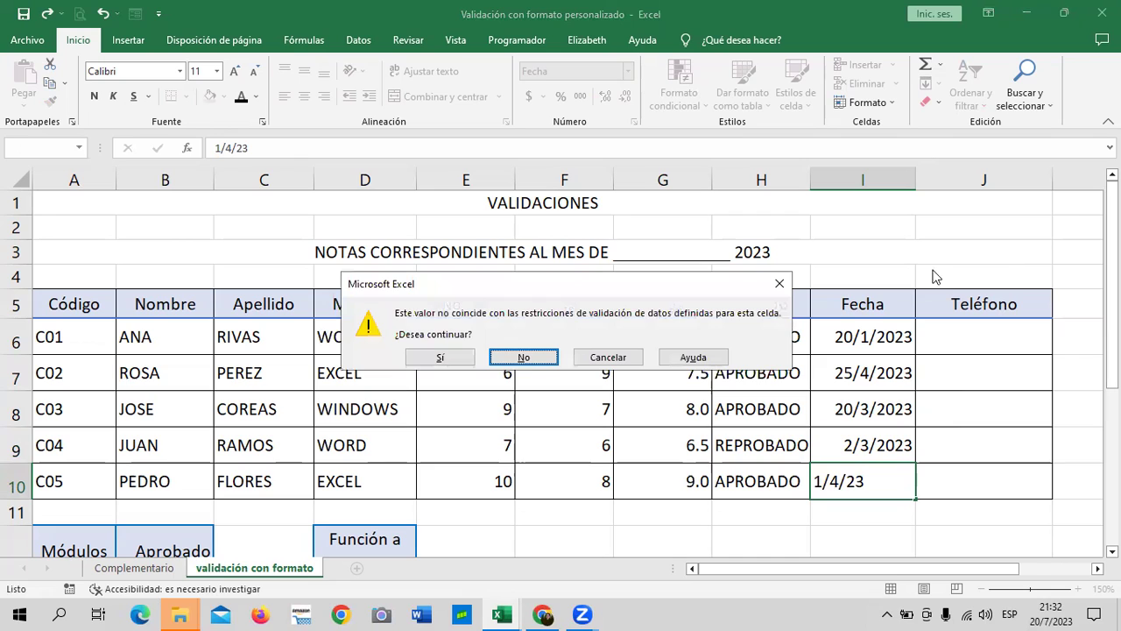
click(524, 357)
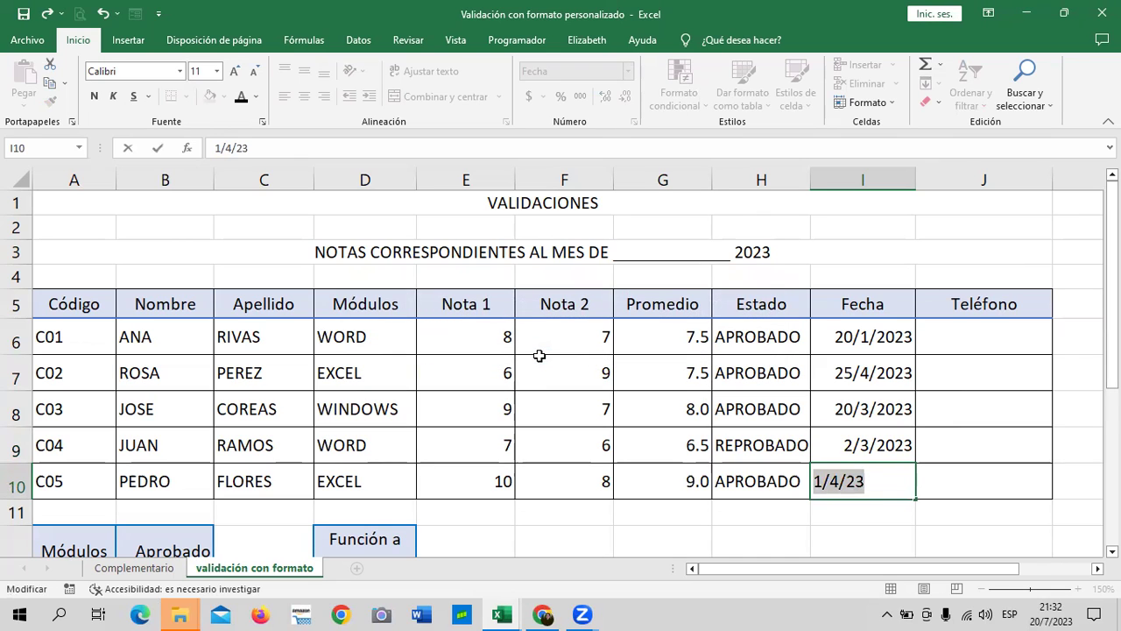
key(Return)
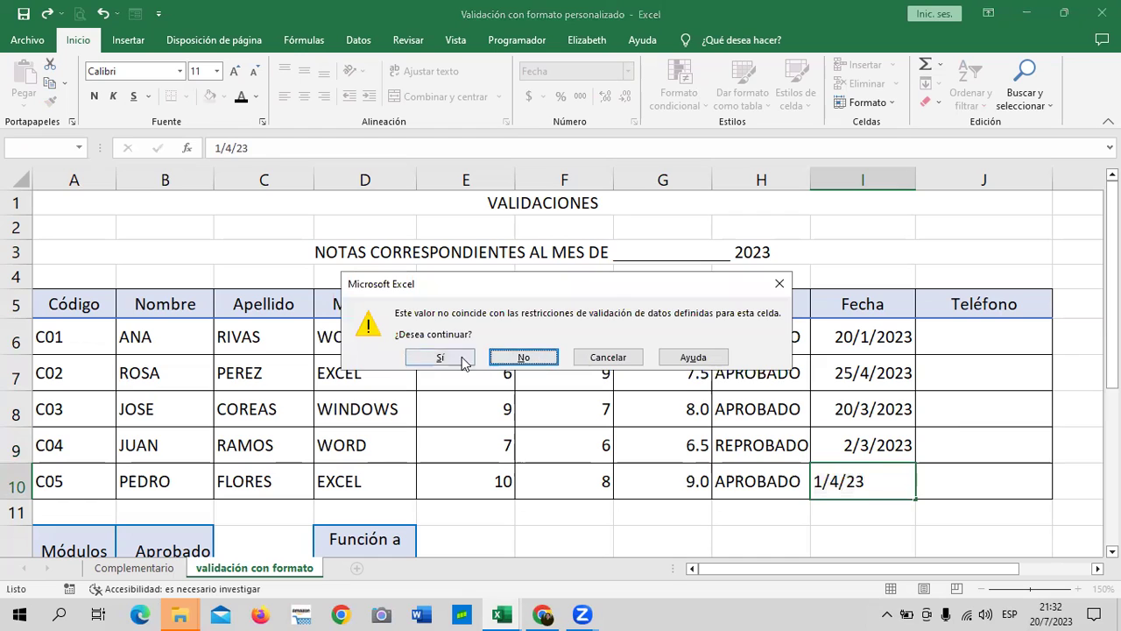
click(464, 359)
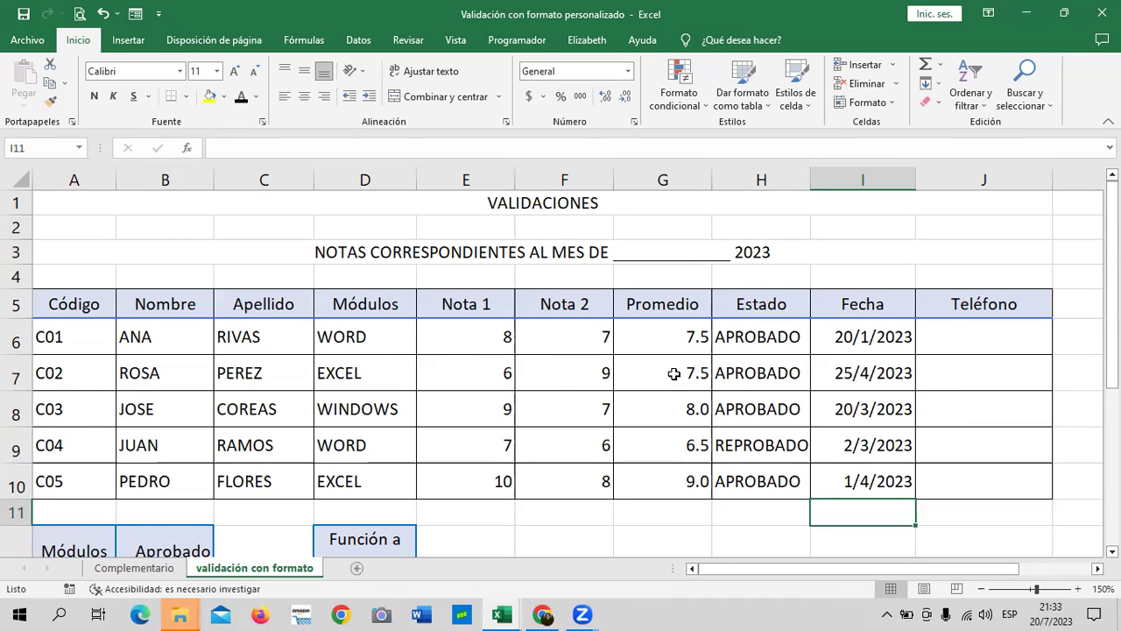
scroll(653, 415, down, 2)
scroll(652, 414, down, 2)
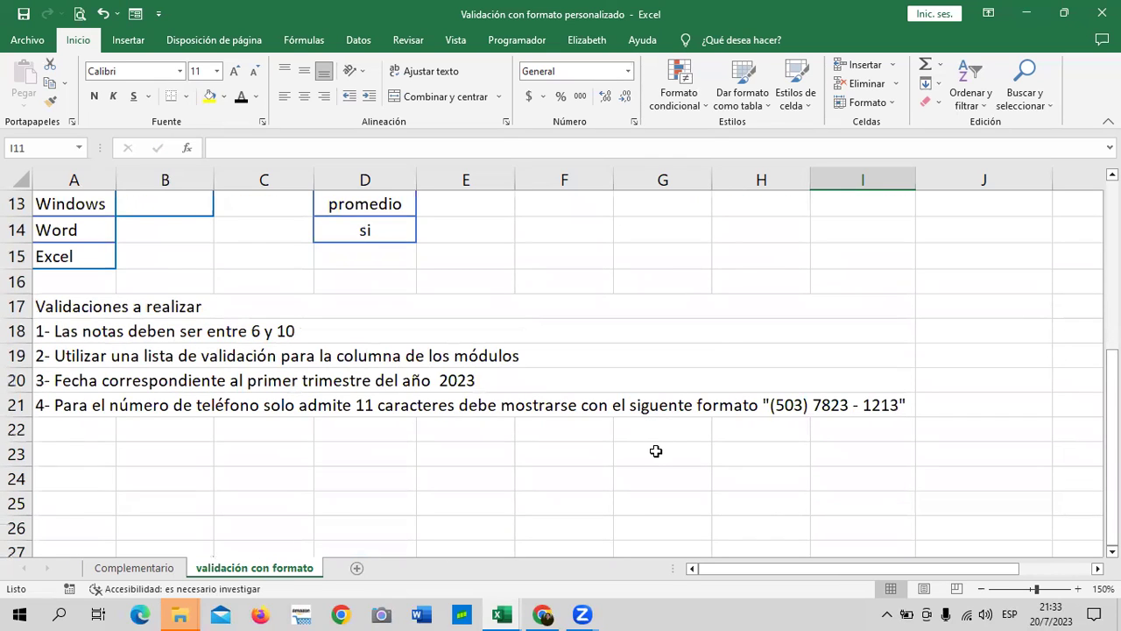
scroll(656, 452, up, 3)
click(984, 267)
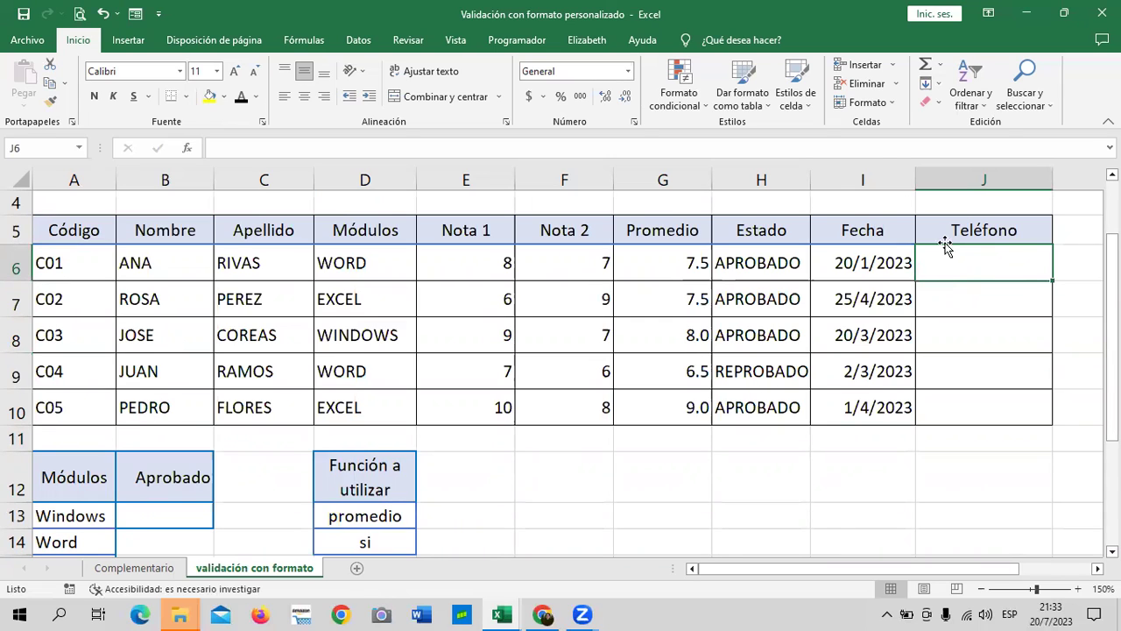
click(942, 313)
click(961, 368)
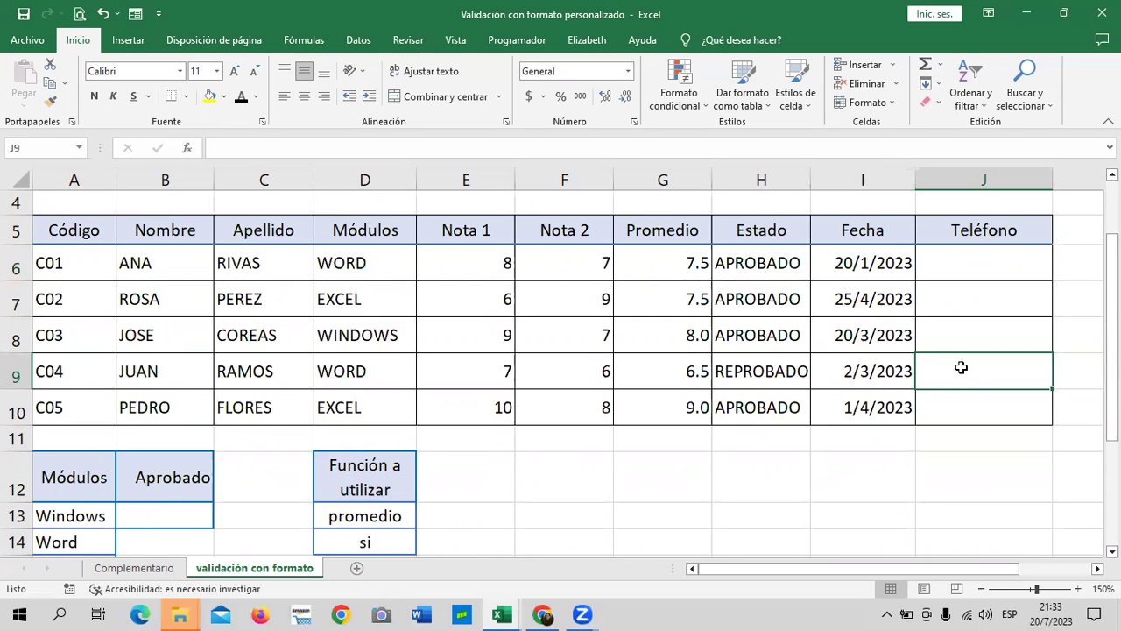
click(988, 409)
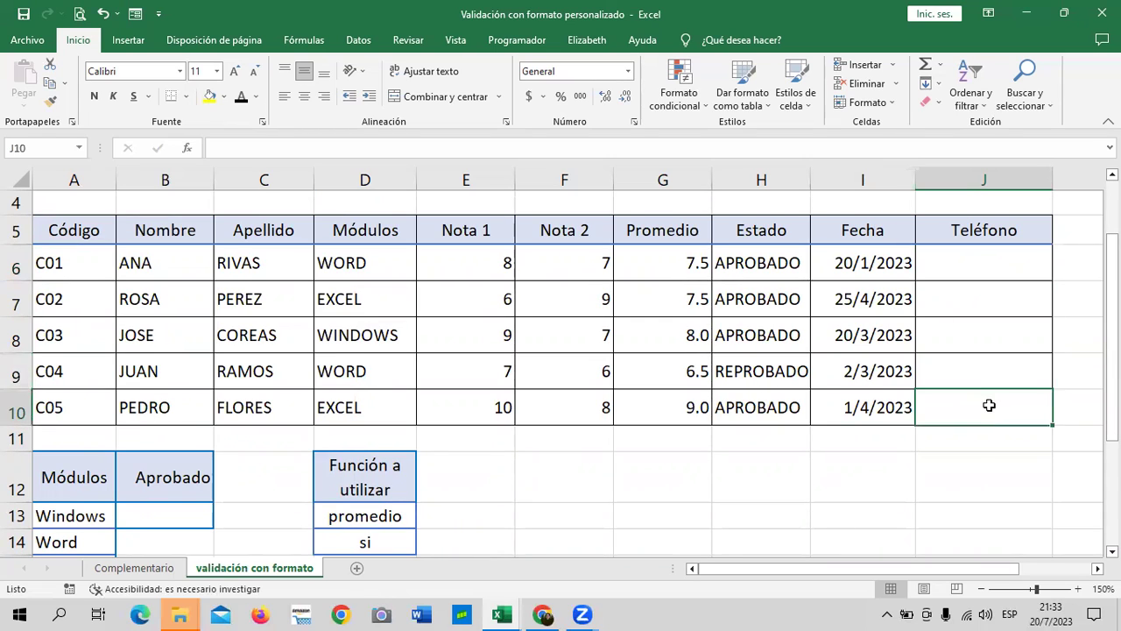
click(633, 121)
click(532, 258)
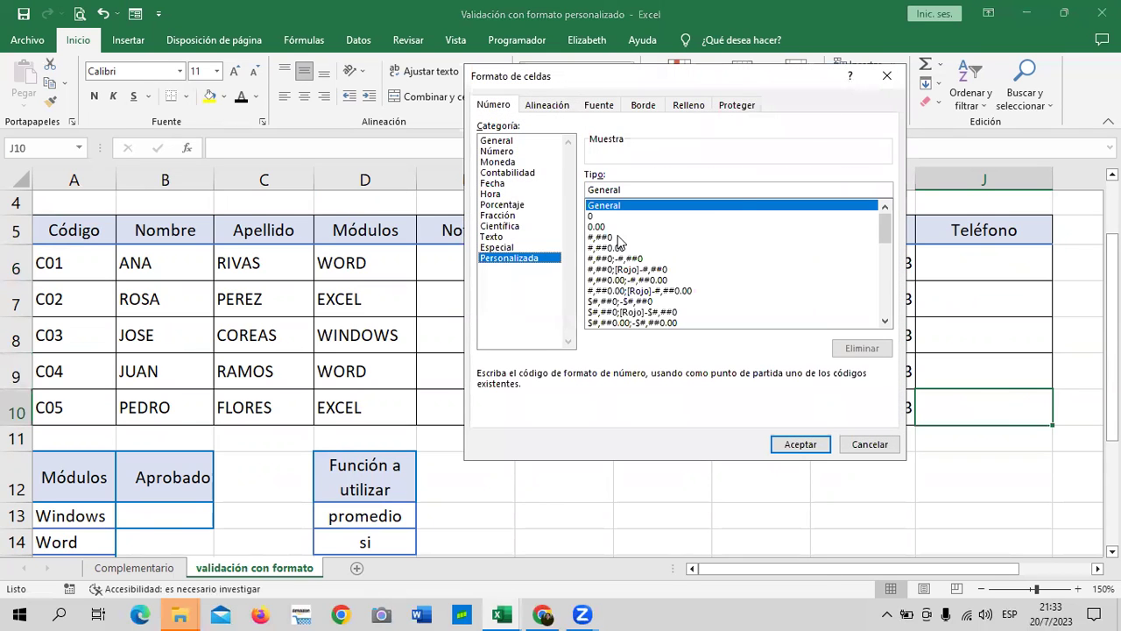
click(883, 81)
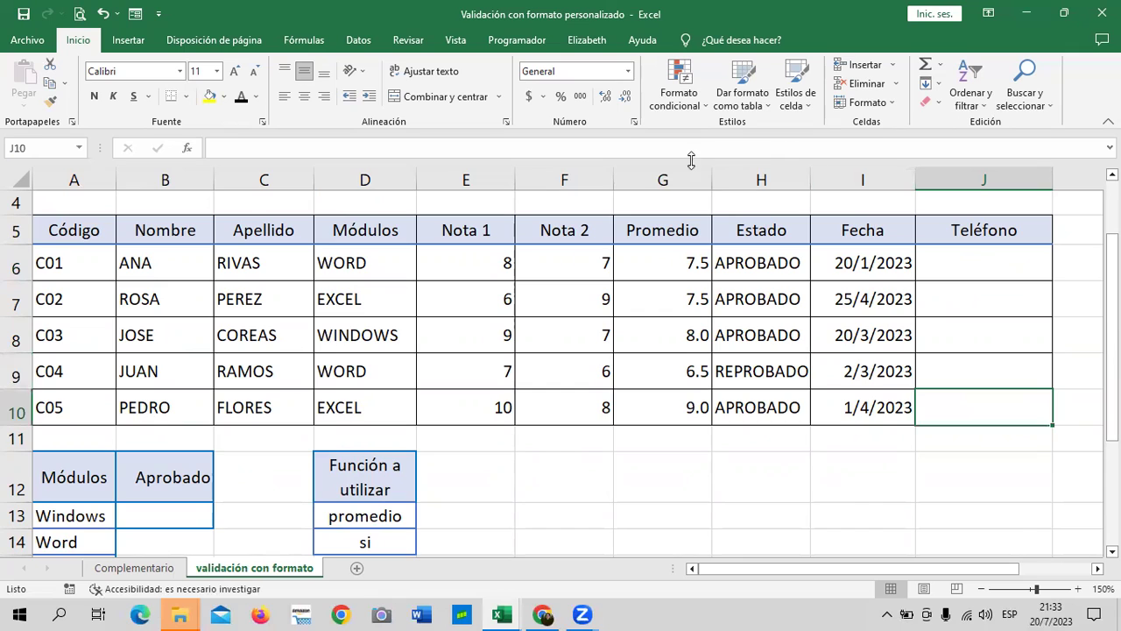
click(984, 296)
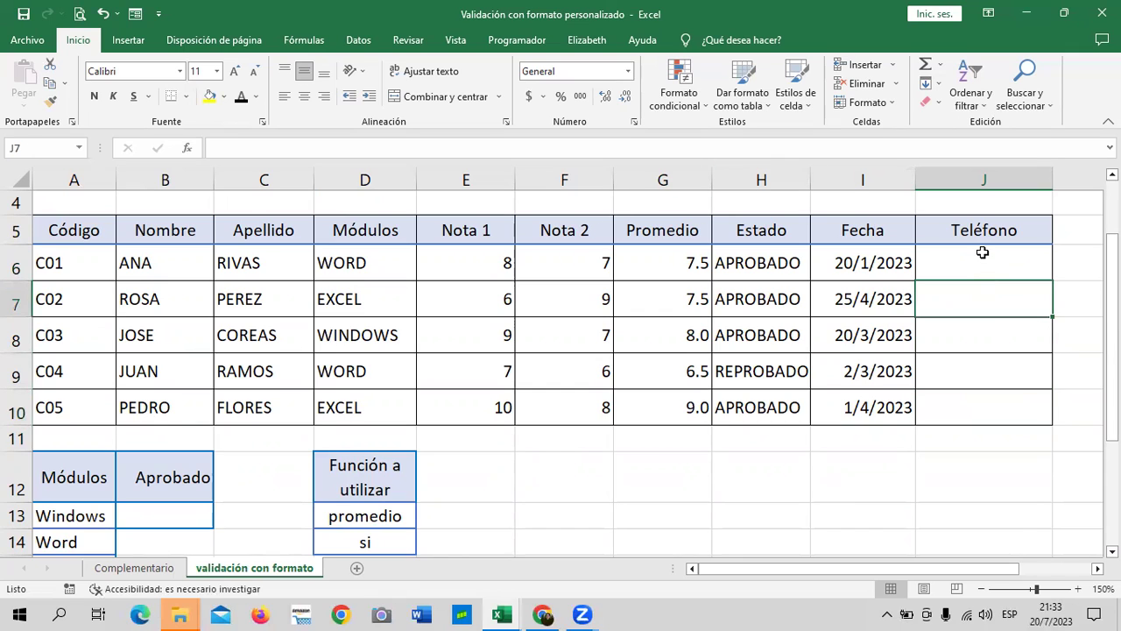
Select the Teléfono cells J6:J10 and bring up the Datos tools
drag(981, 254, 976, 403)
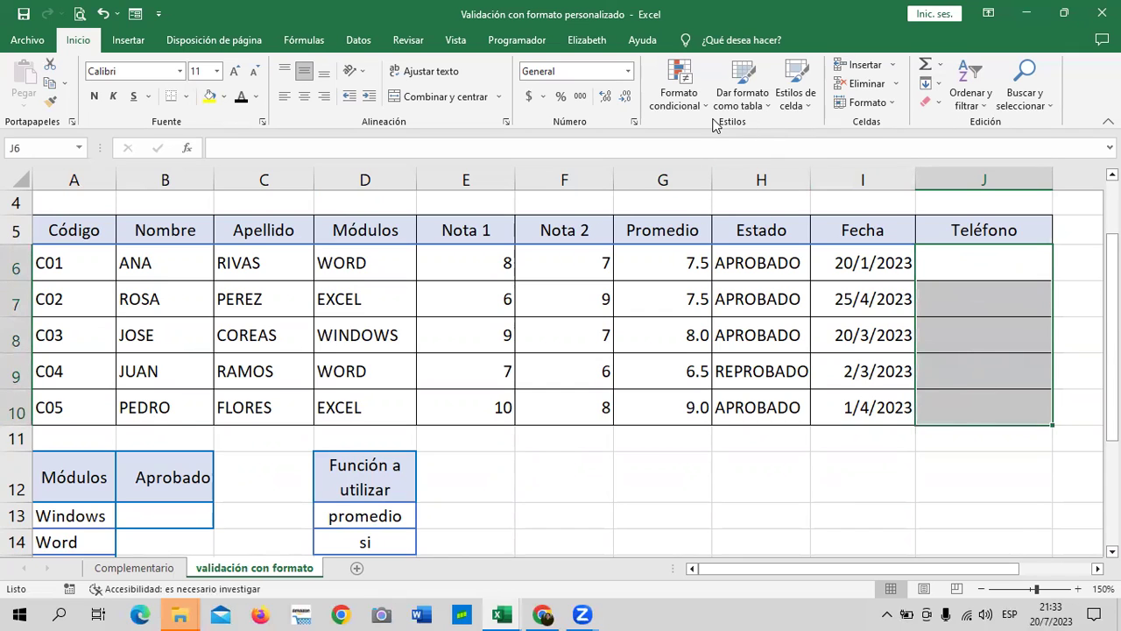
click(368, 44)
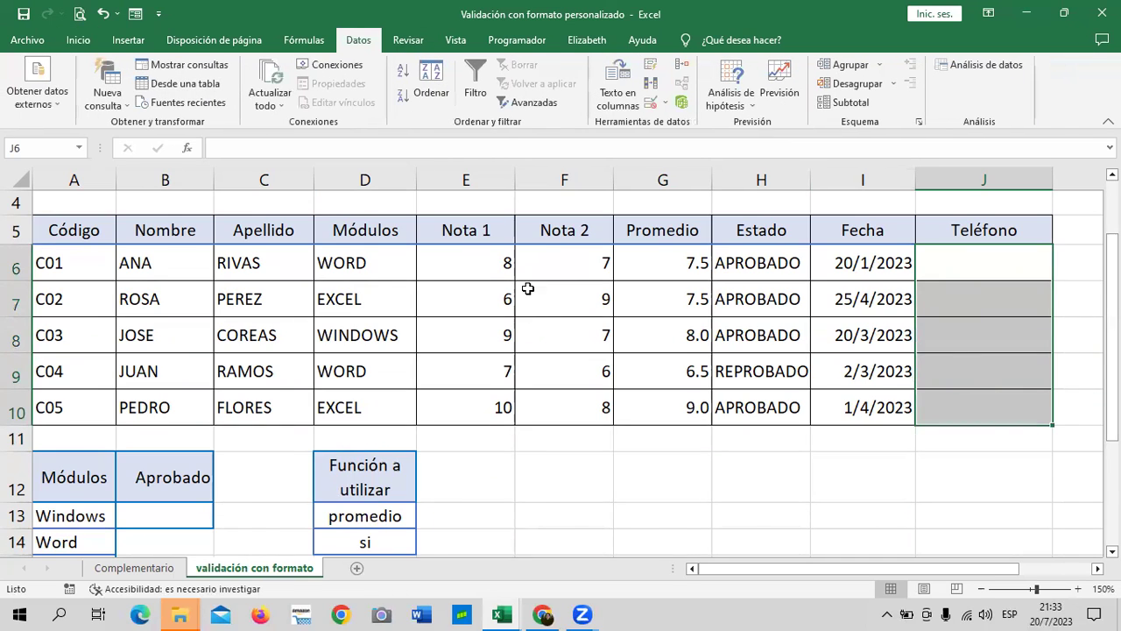
scroll(525, 351, down, 2)
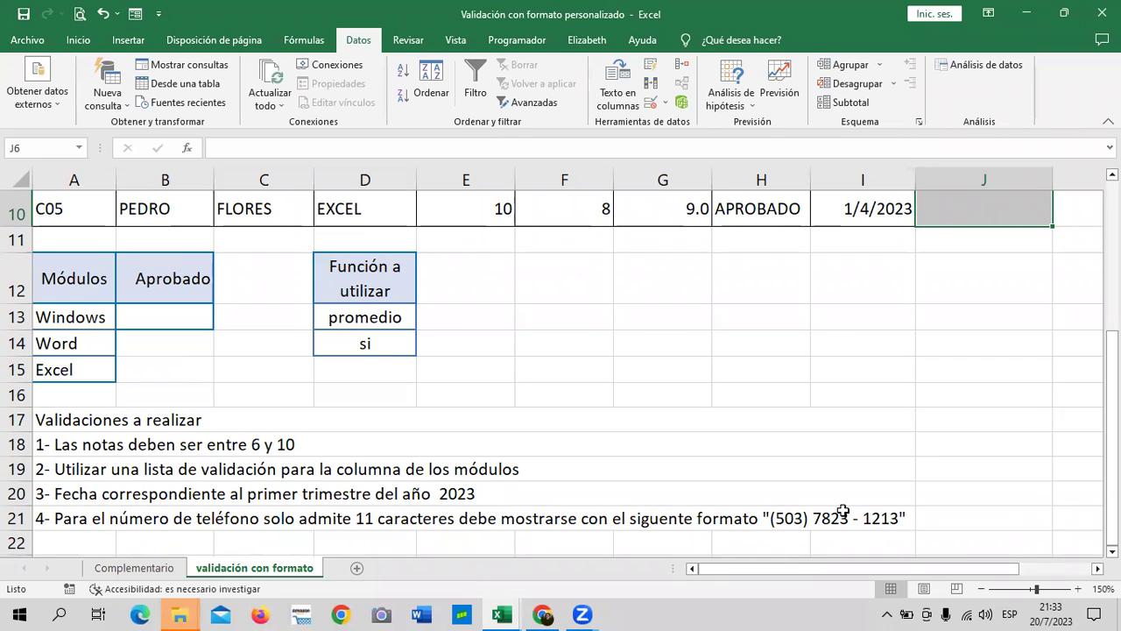
scroll(854, 435, up, 3)
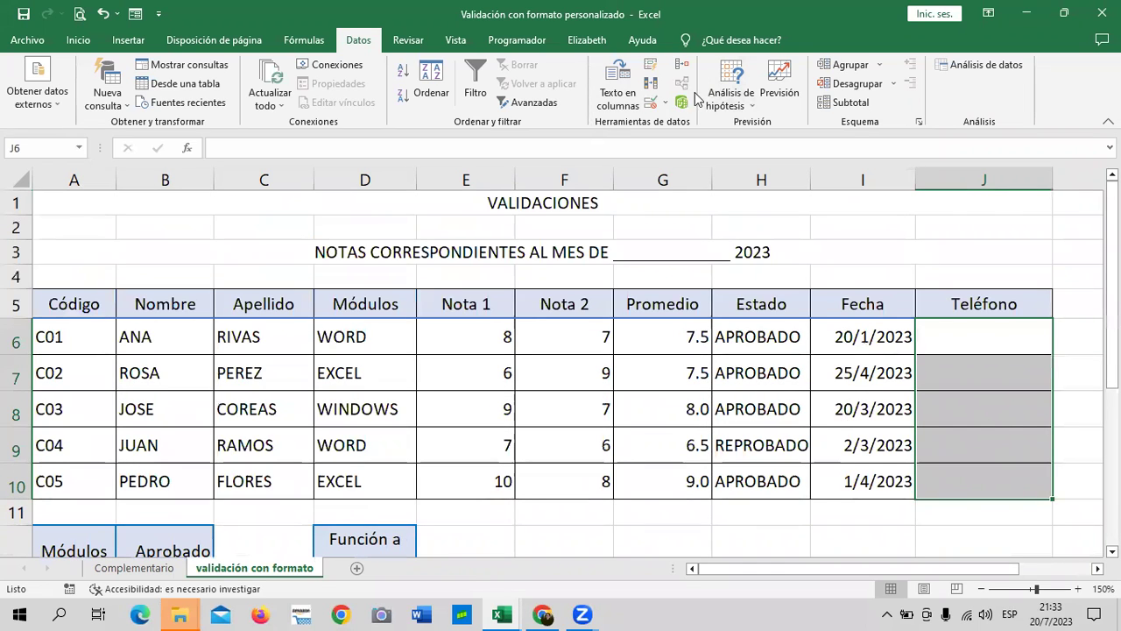
Validate J6:J10 to accept only text of length equal to 11
click(650, 103)
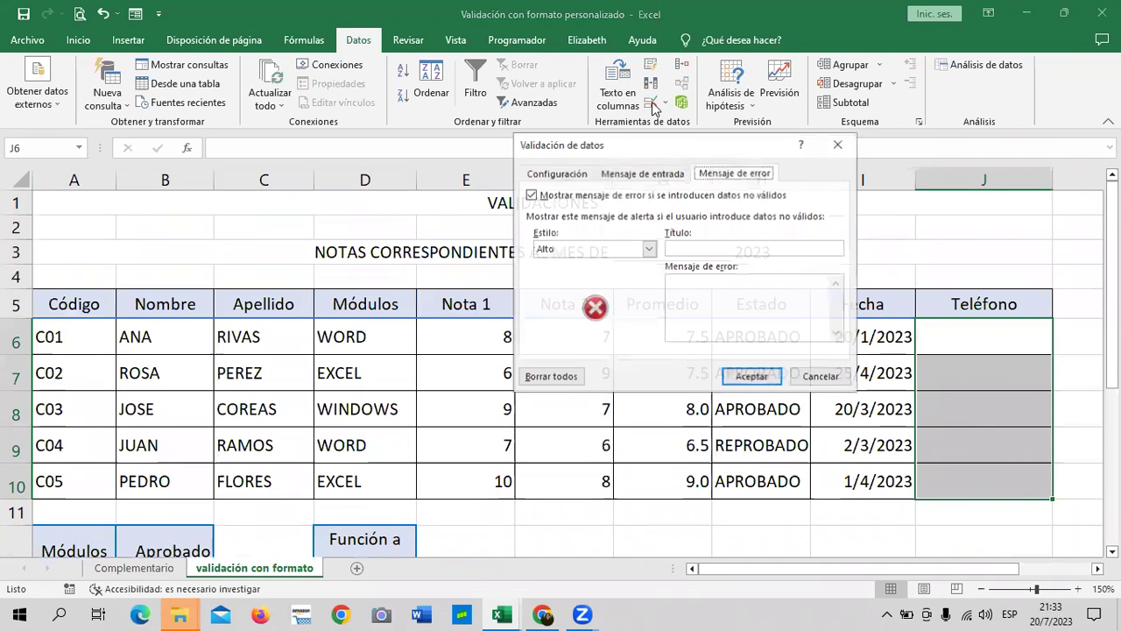
click(560, 174)
click(629, 226)
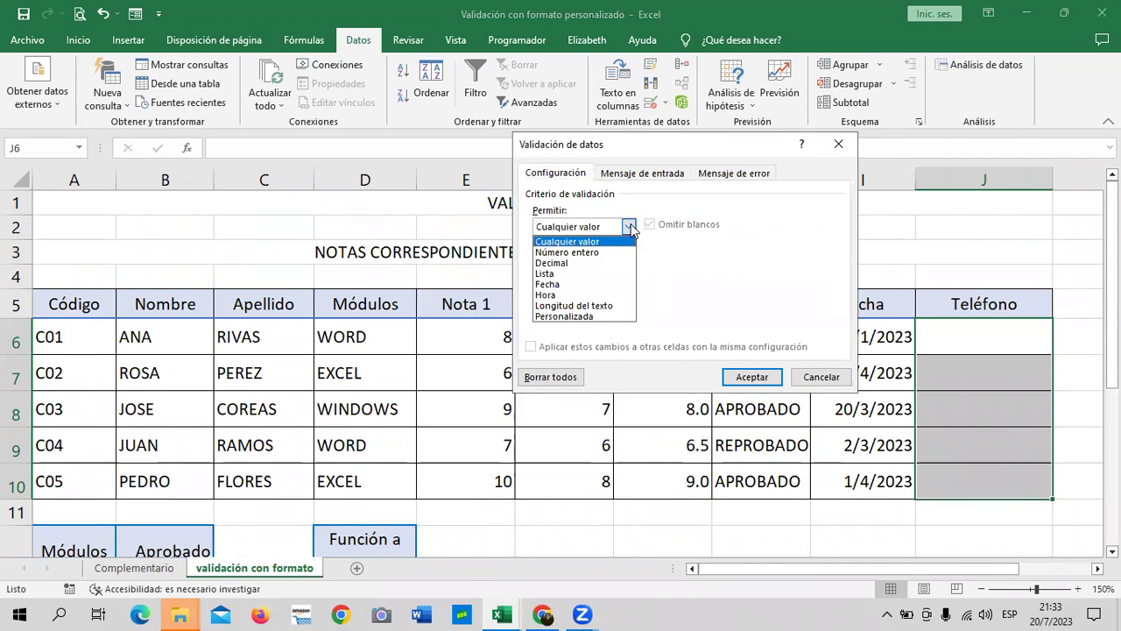
click(560, 306)
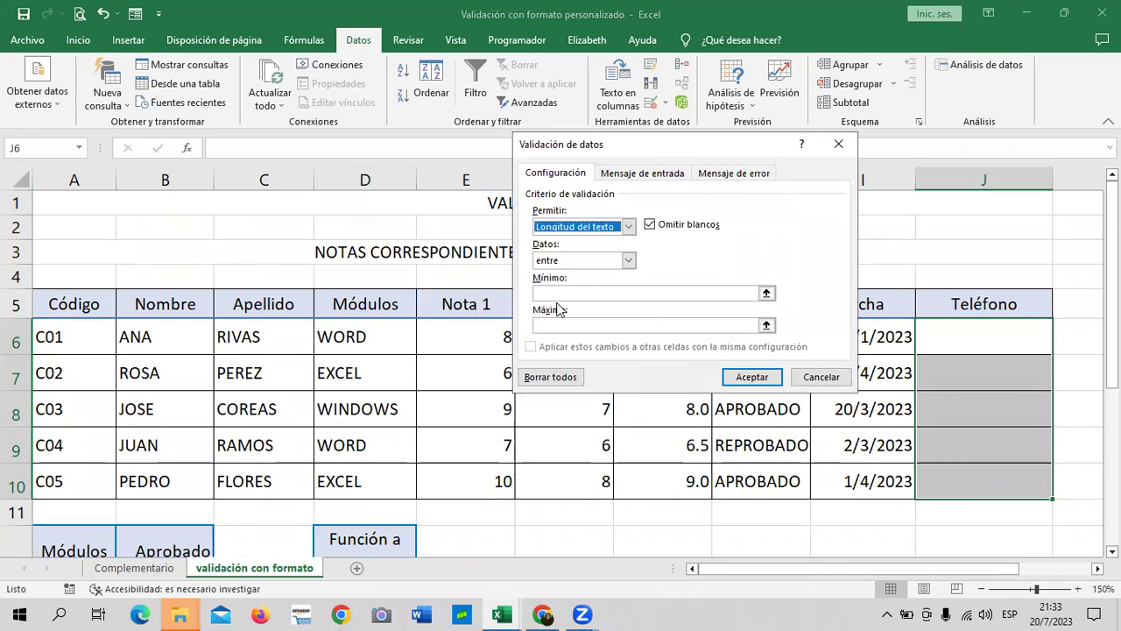
click(628, 260)
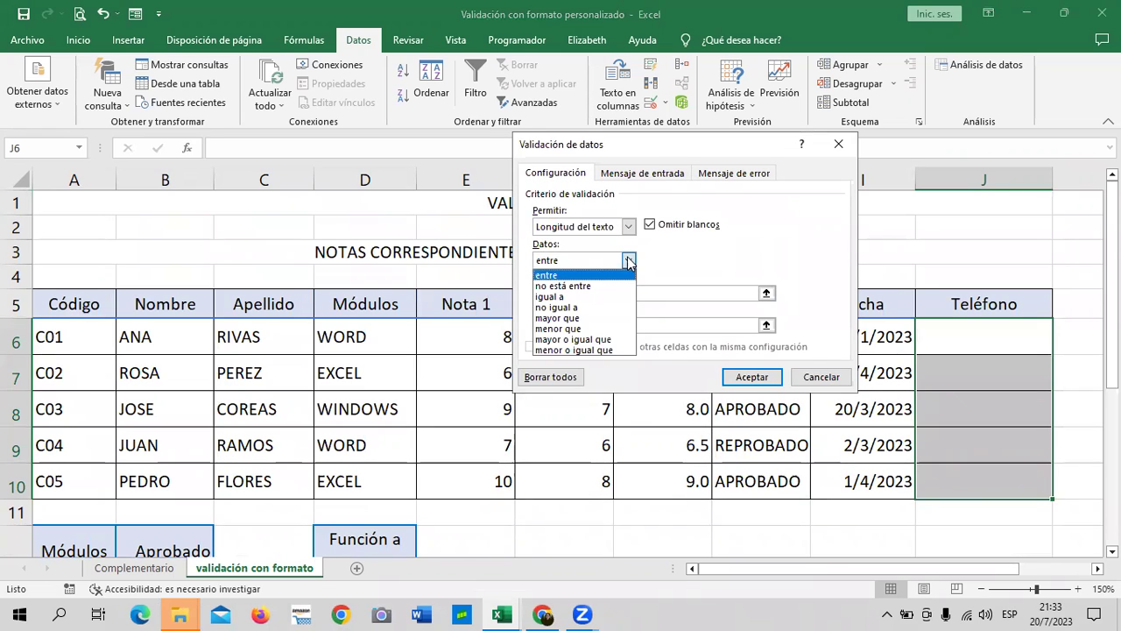
click(553, 297)
click(600, 294)
text(11)
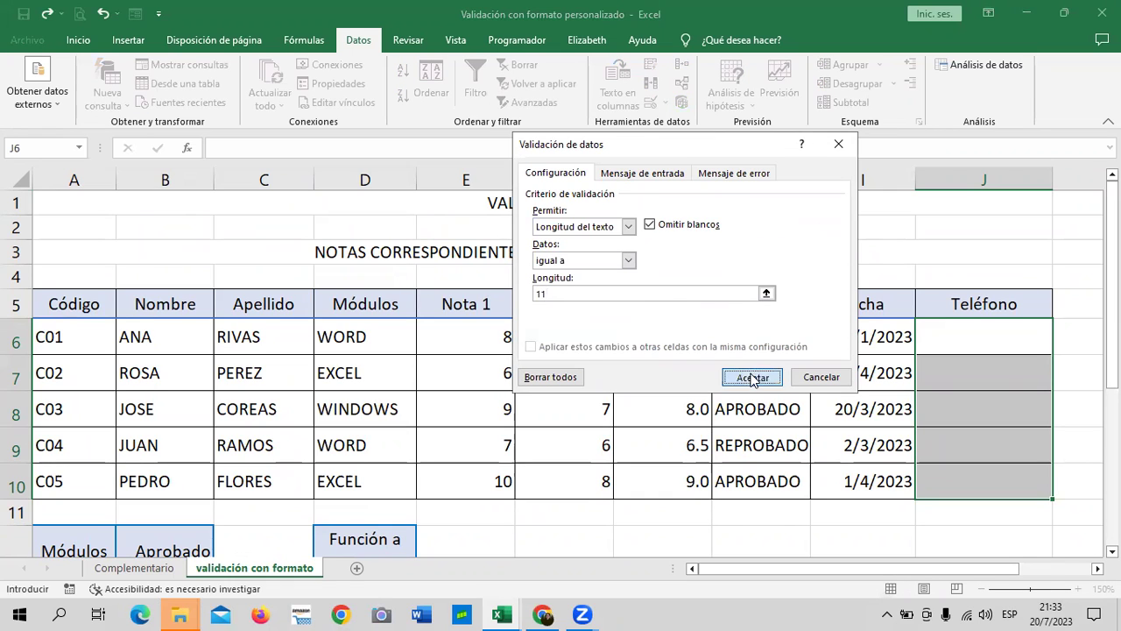
click(752, 376)
click(963, 343)
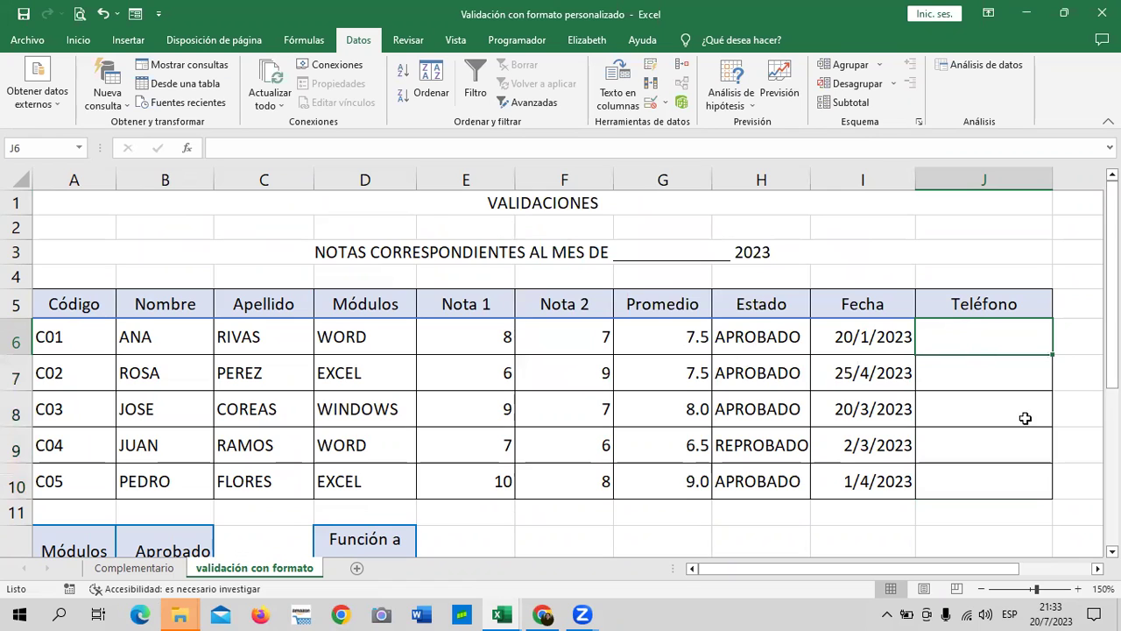
Enter the first student's 11-digit phone number in J6, then reselect J6:J10
scroll(648, 479, down, 3)
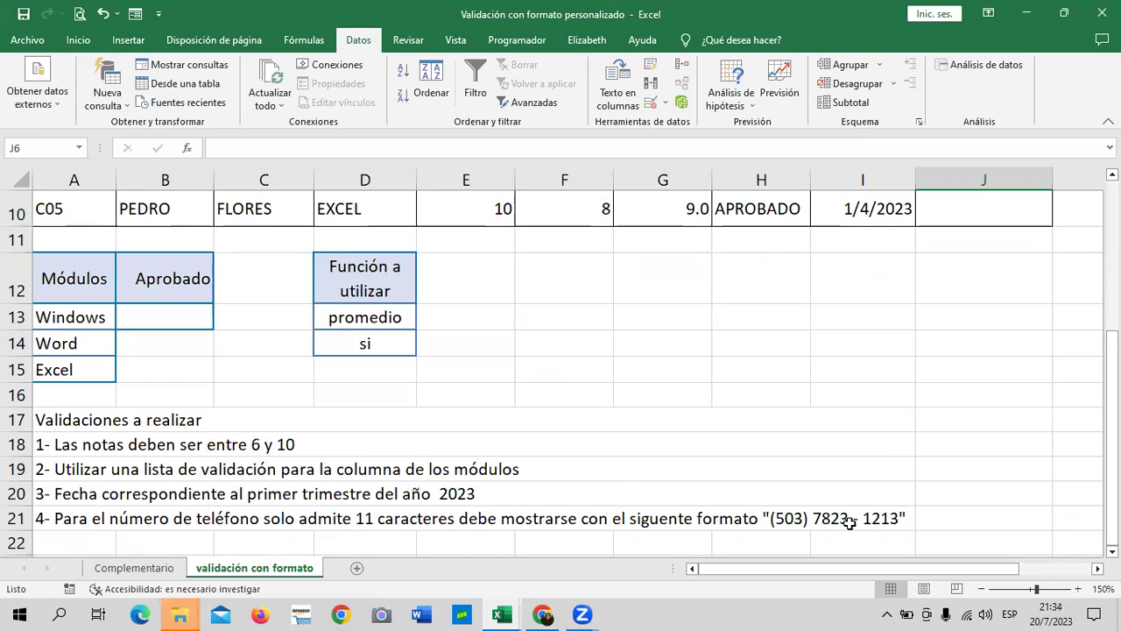
scroll(848, 517, up, 2)
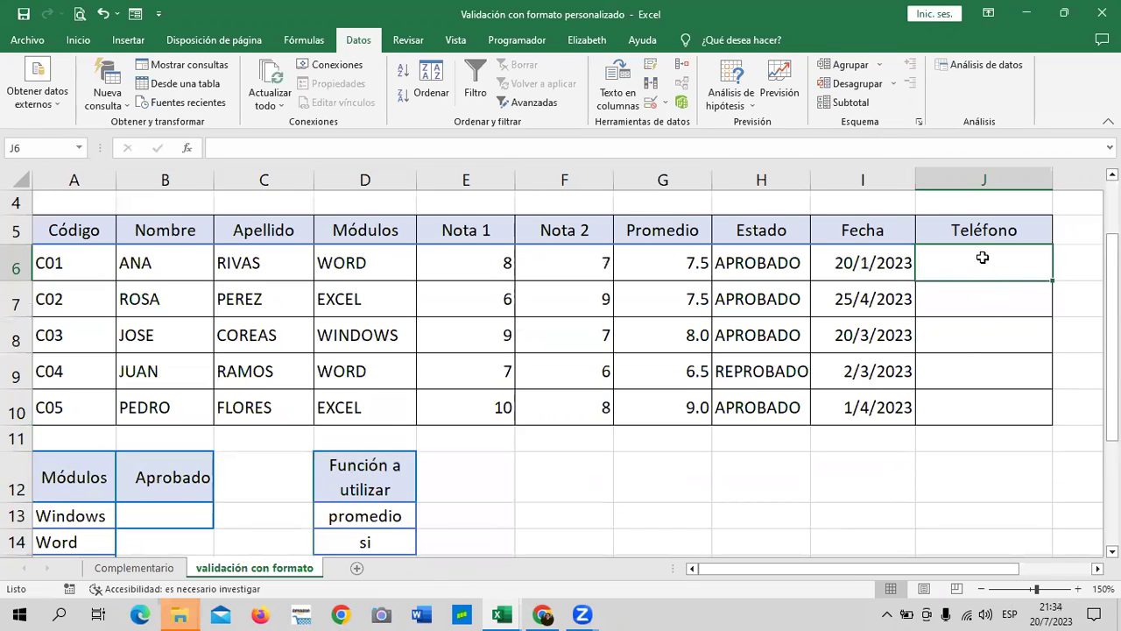
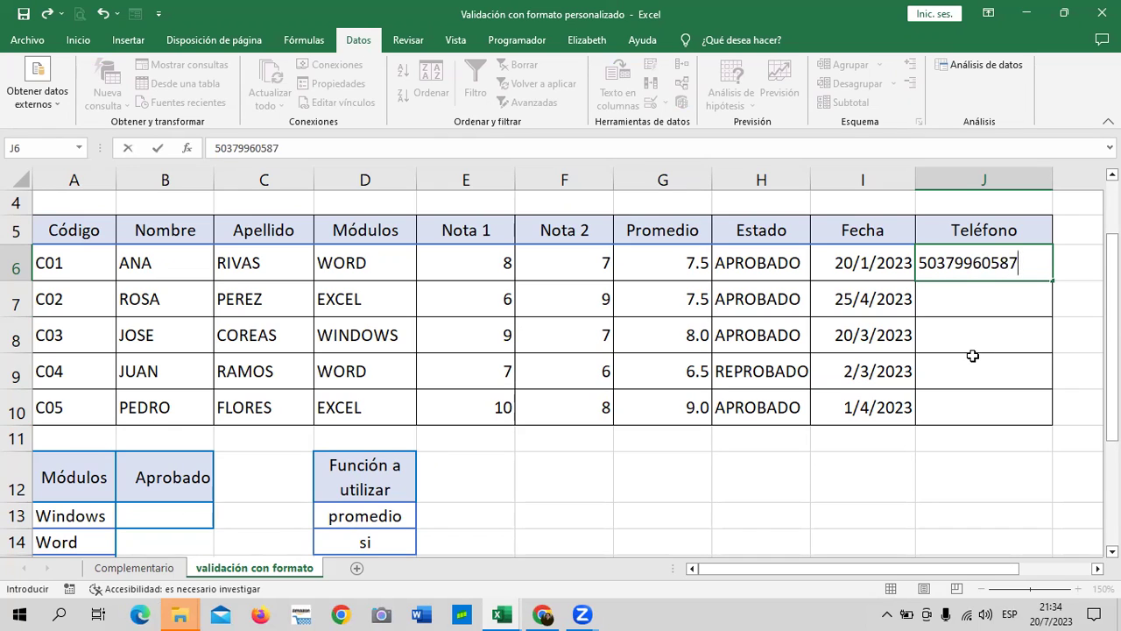
key(Return)
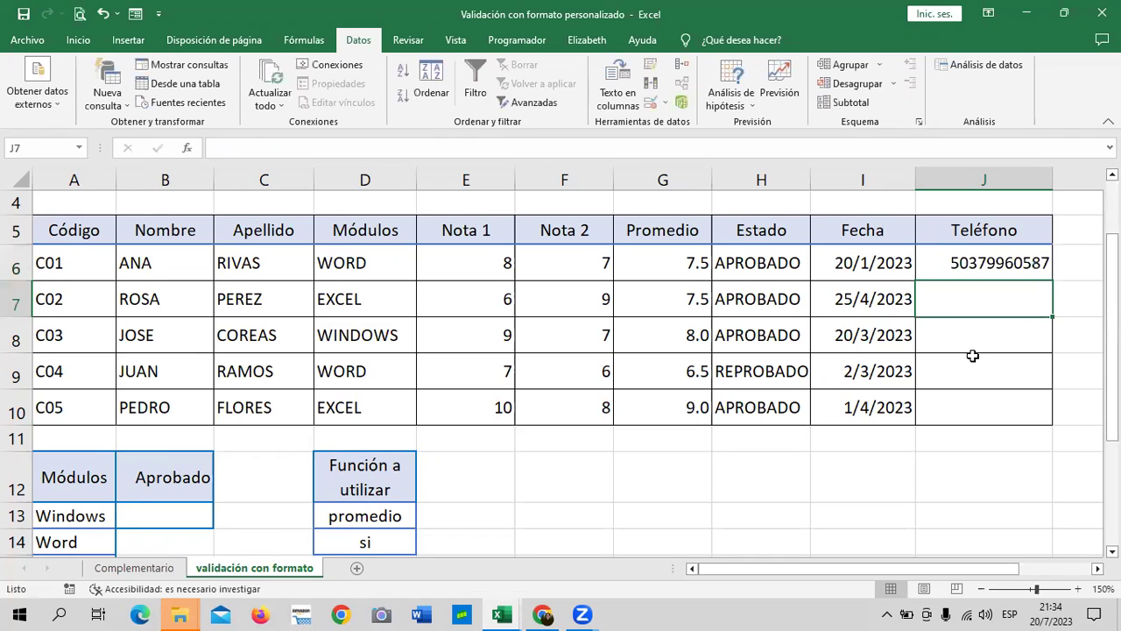
scroll(805, 403, down, 2)
scroll(826, 485, down, 2)
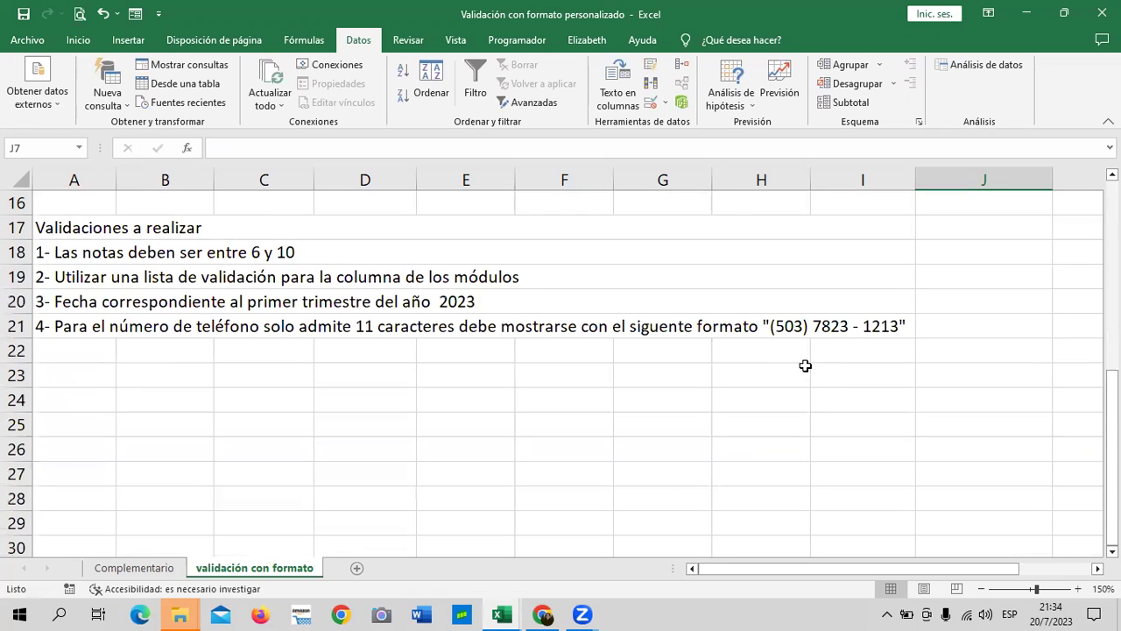
scroll(806, 365, up, 3)
scroll(805, 365, up, 2)
drag(966, 331, 965, 480)
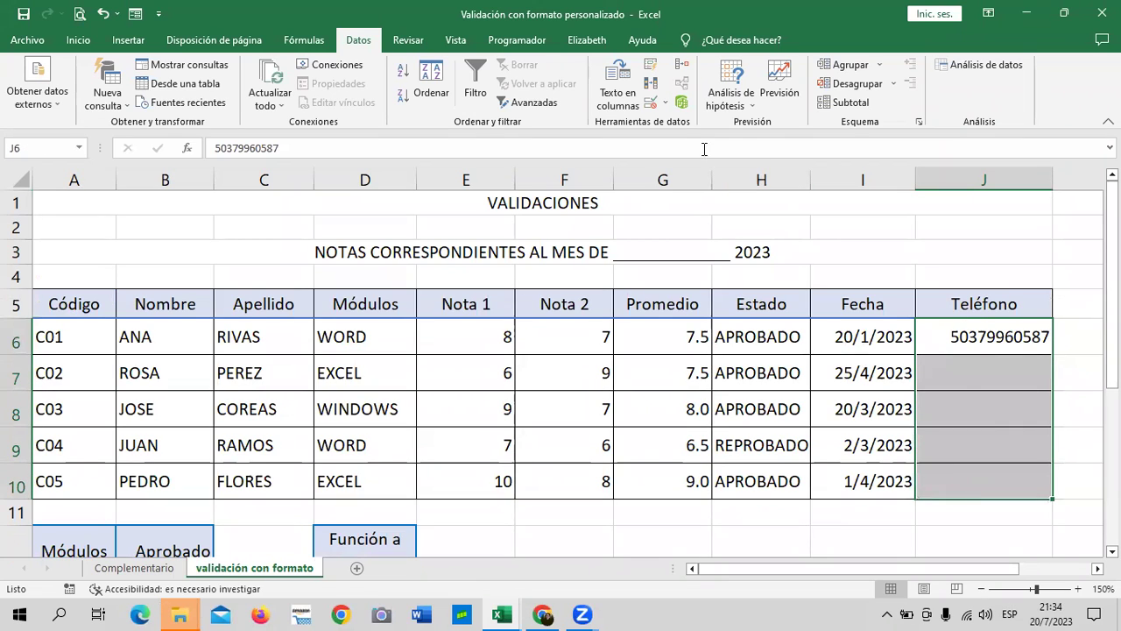
Choose the custom number format (###) #### - #### for the Teléfono cells in Format Cells
click(78, 40)
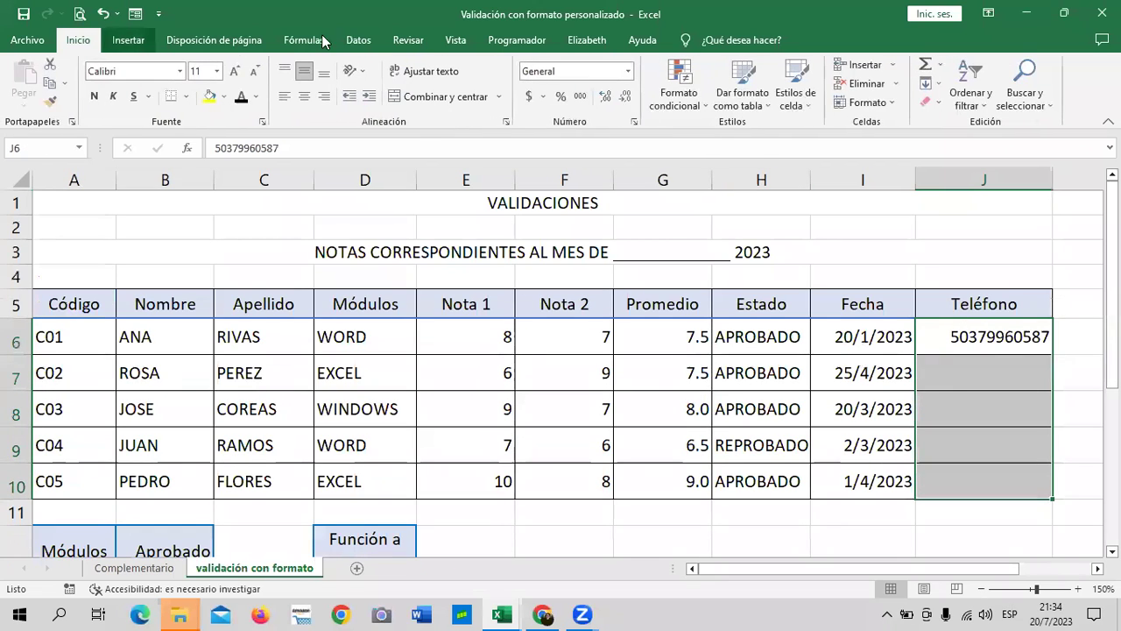
click(633, 123)
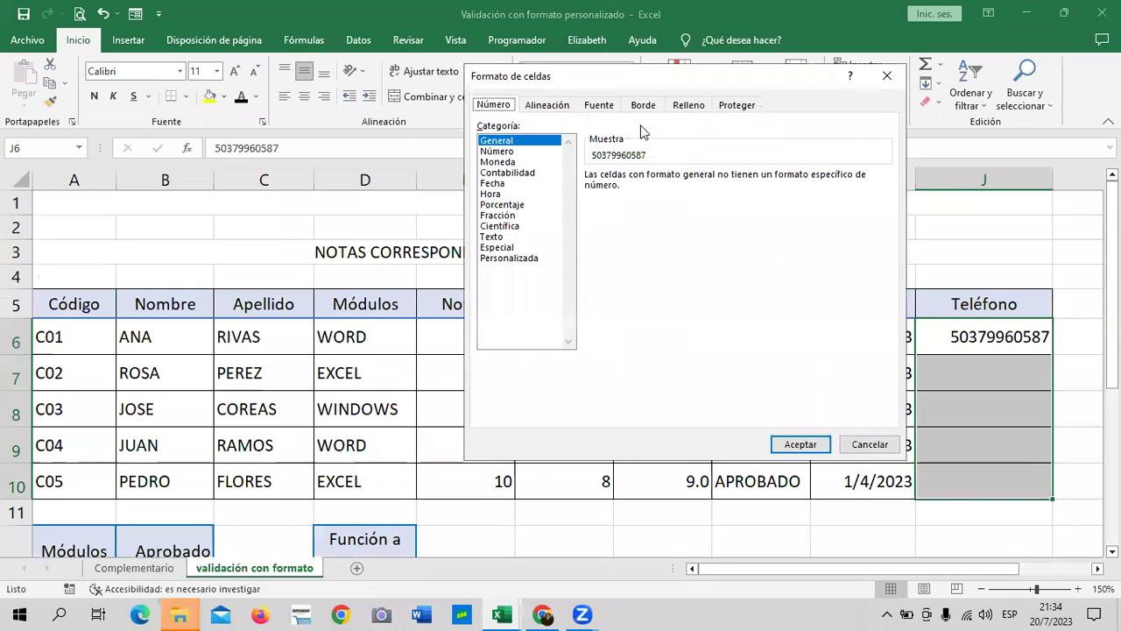
drag(788, 75, 695, 100)
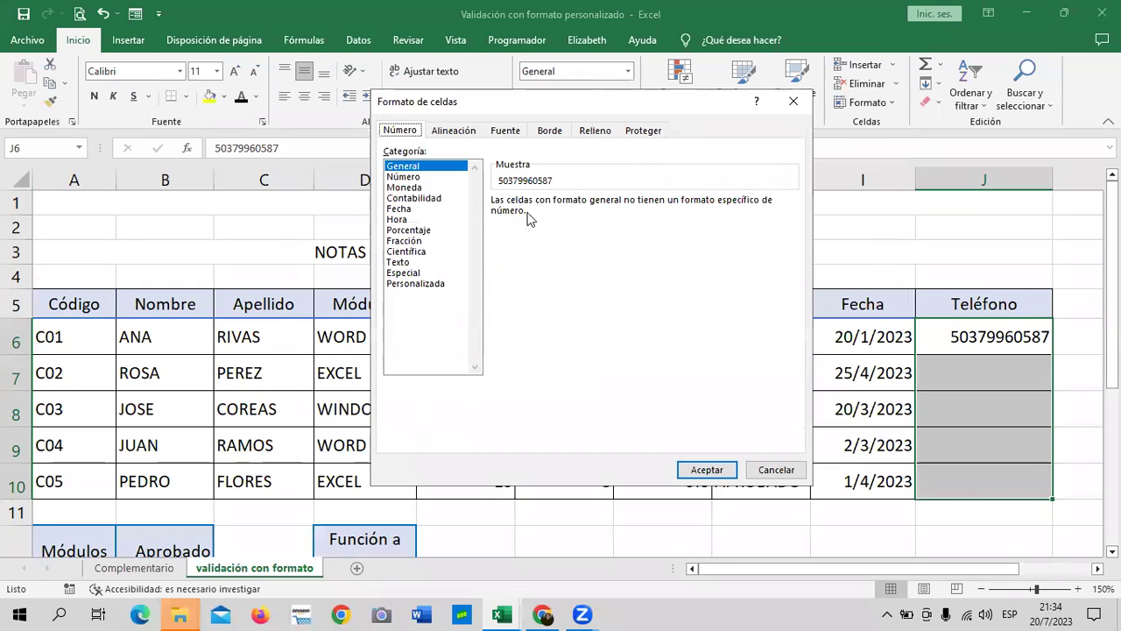
click(433, 283)
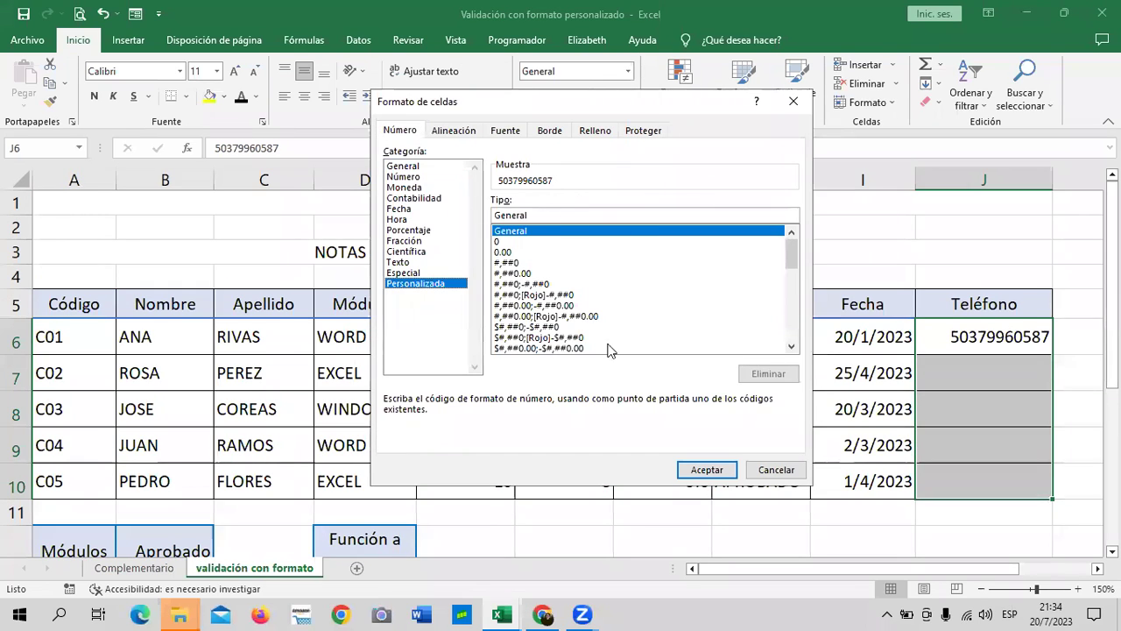
drag(786, 263, 790, 283)
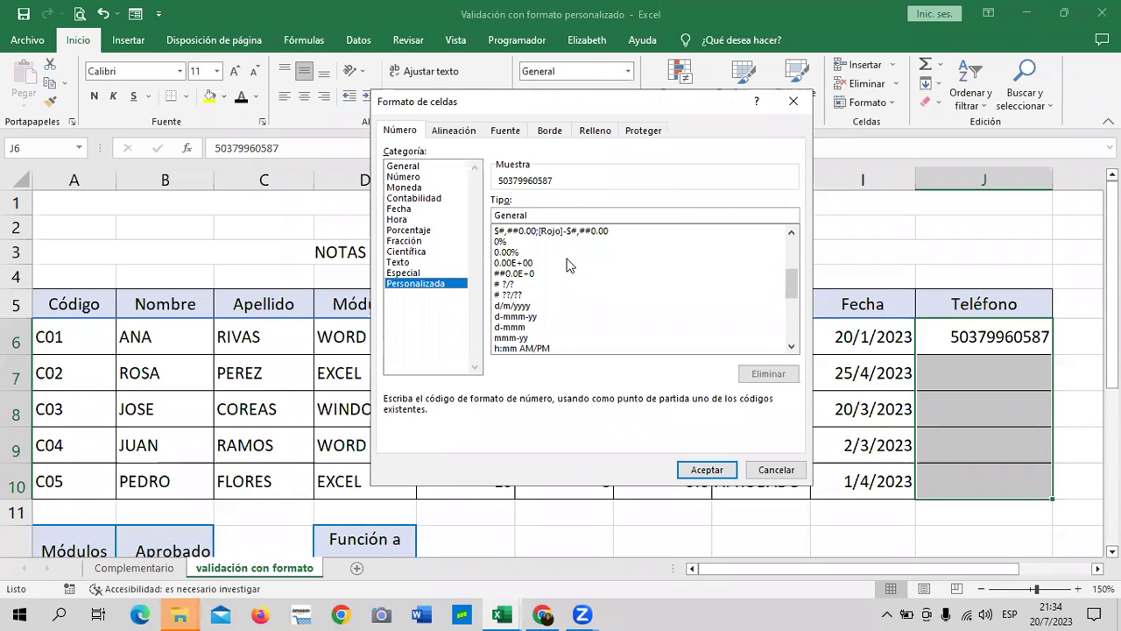
drag(792, 278, 796, 324)
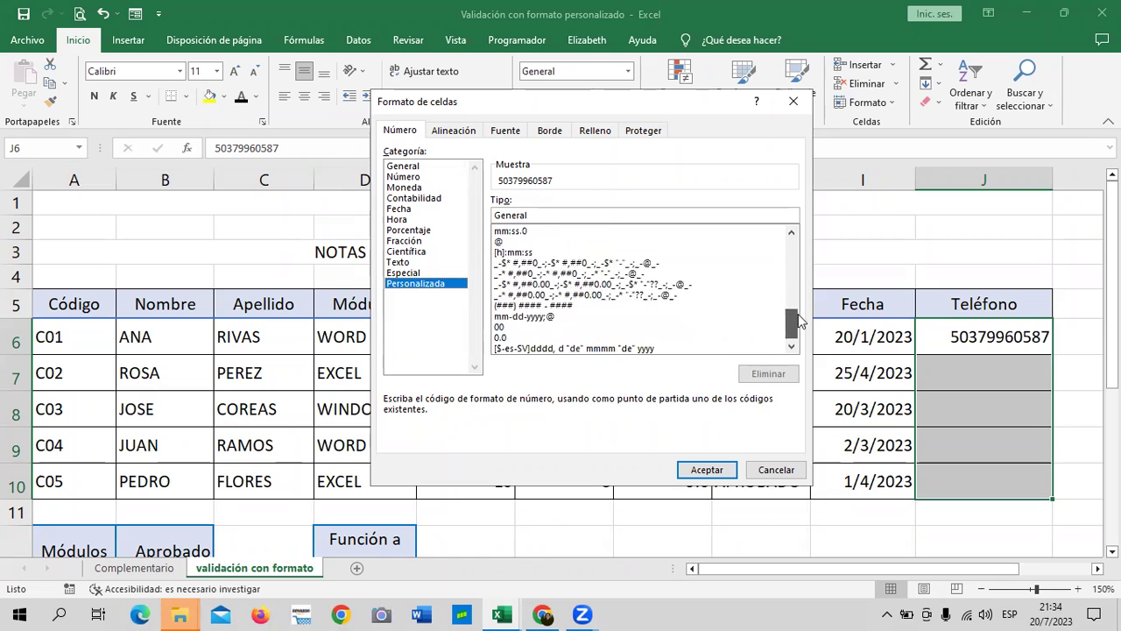
click(527, 306)
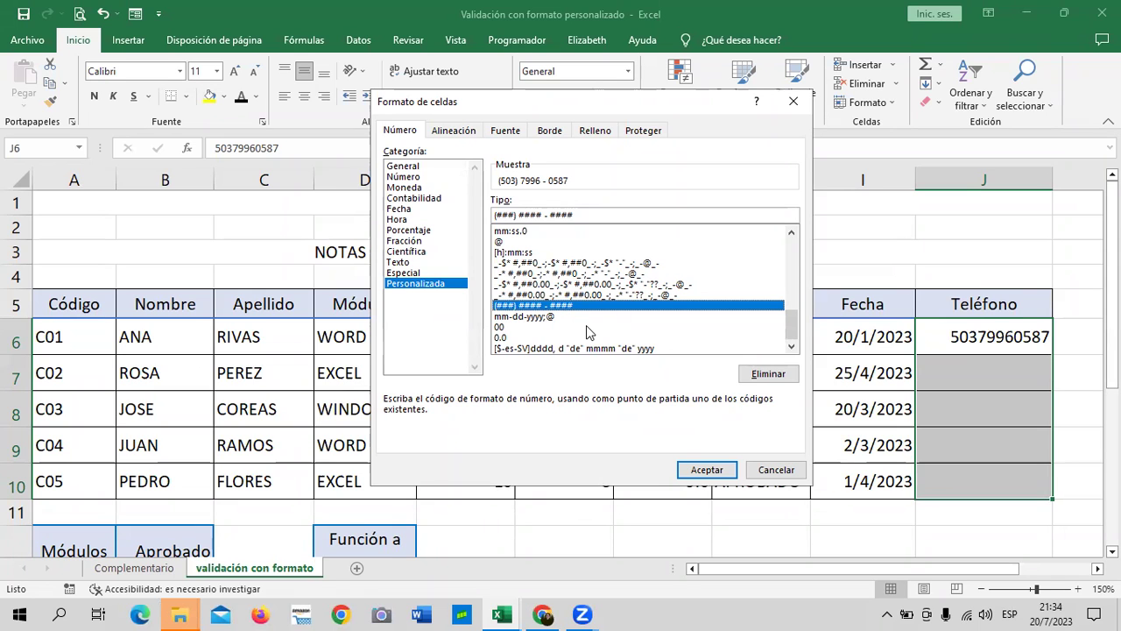
Apply the phone format, fill J7, and correct the over-long J8 number after the validation error
click(705, 469)
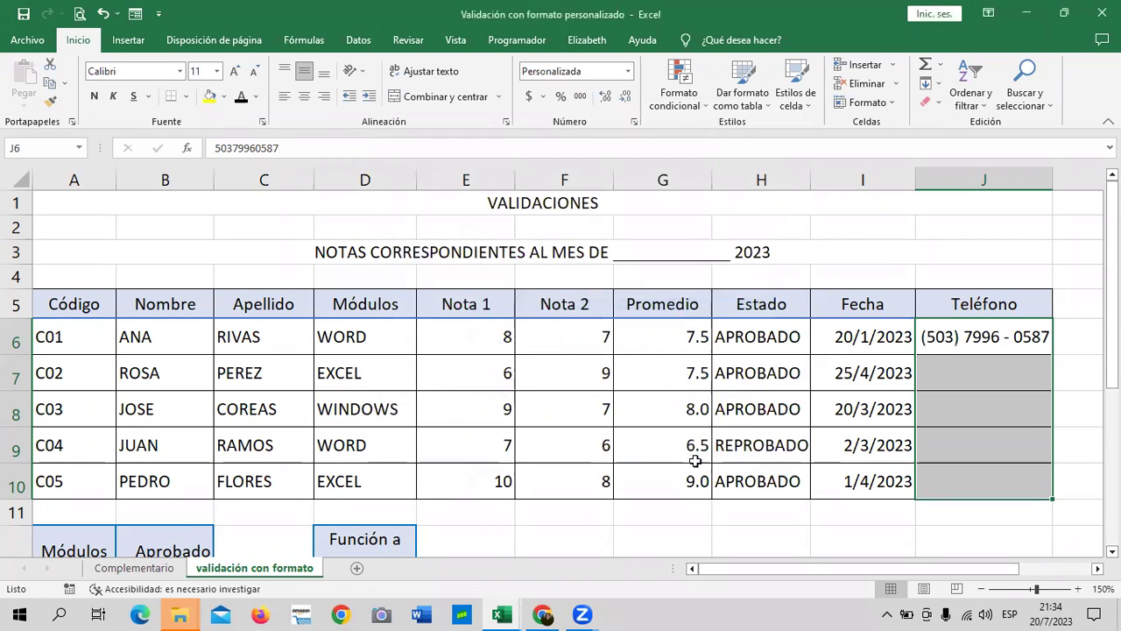
click(966, 443)
click(945, 359)
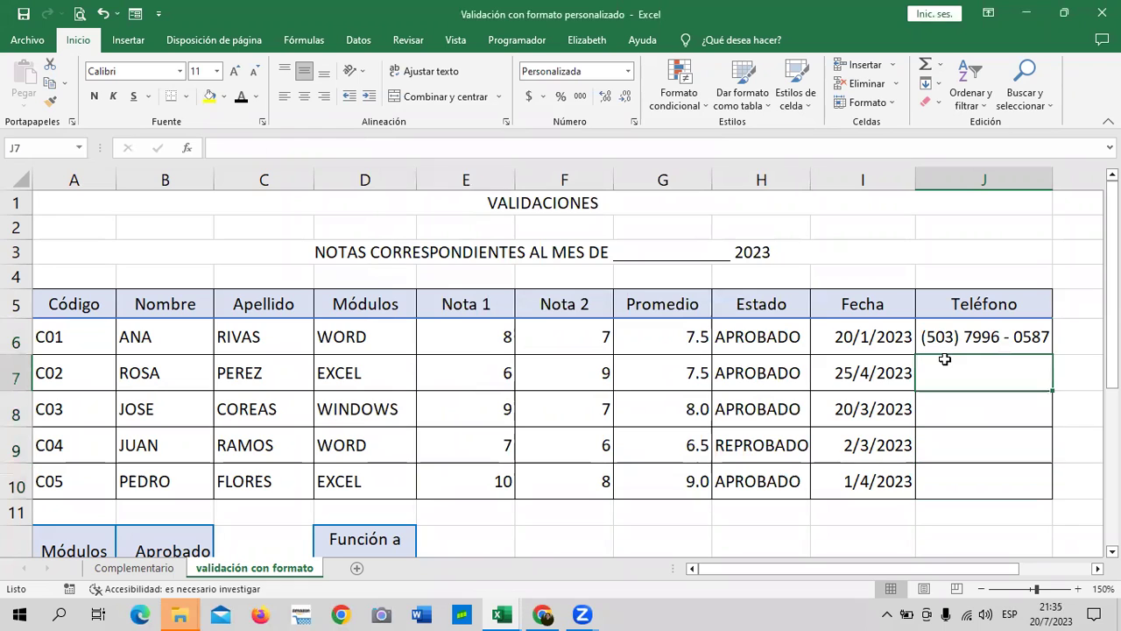
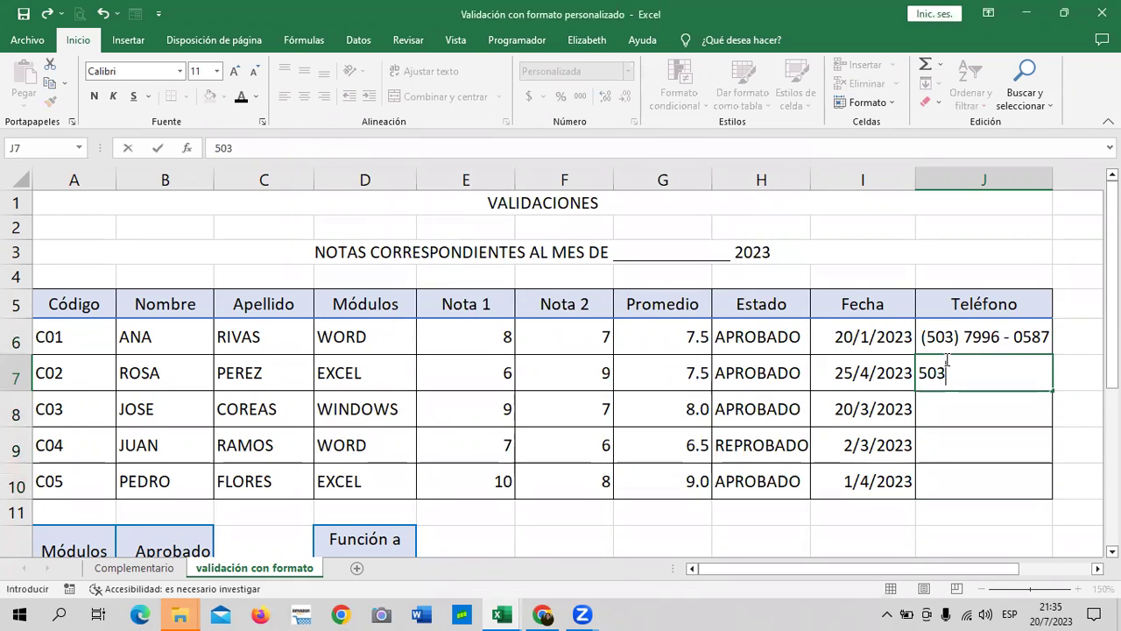
key(Return)
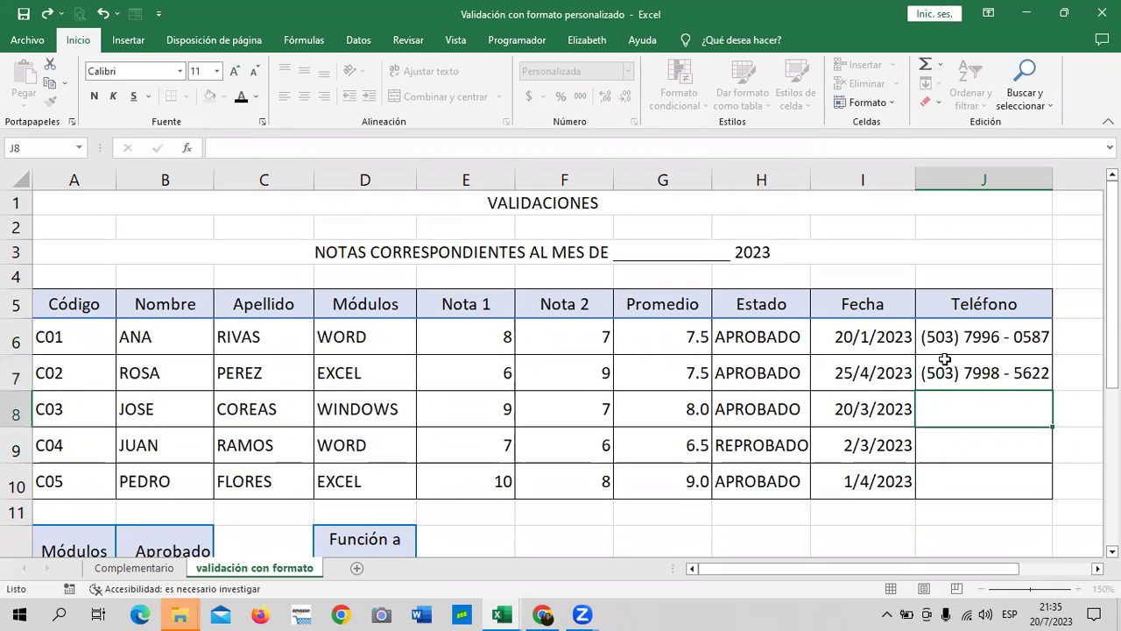
key(Return)
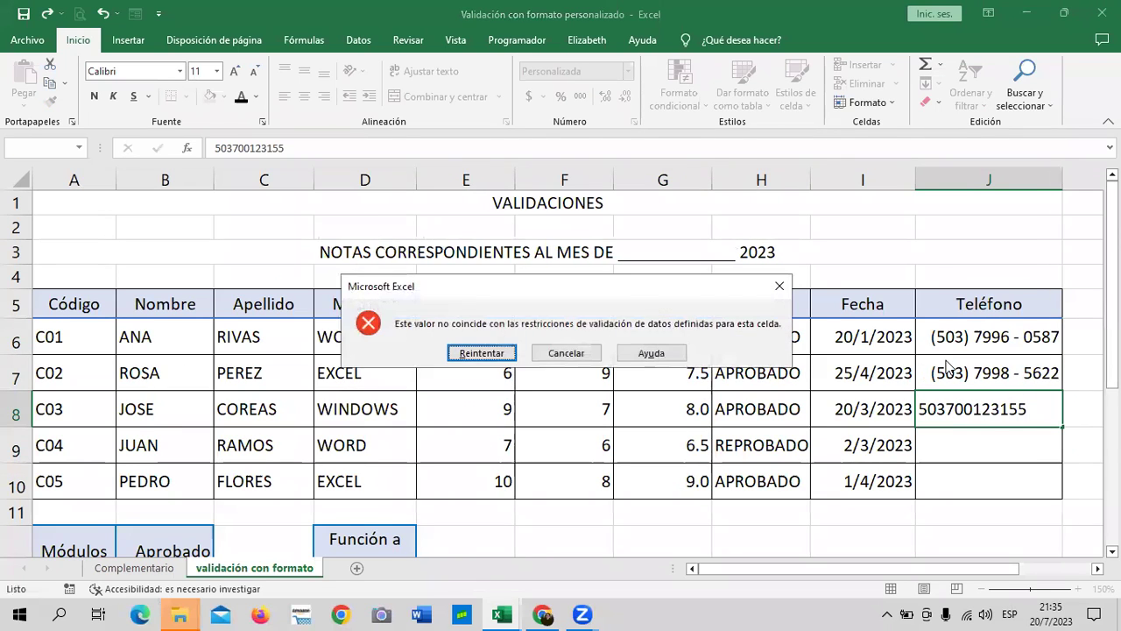
click(503, 353)
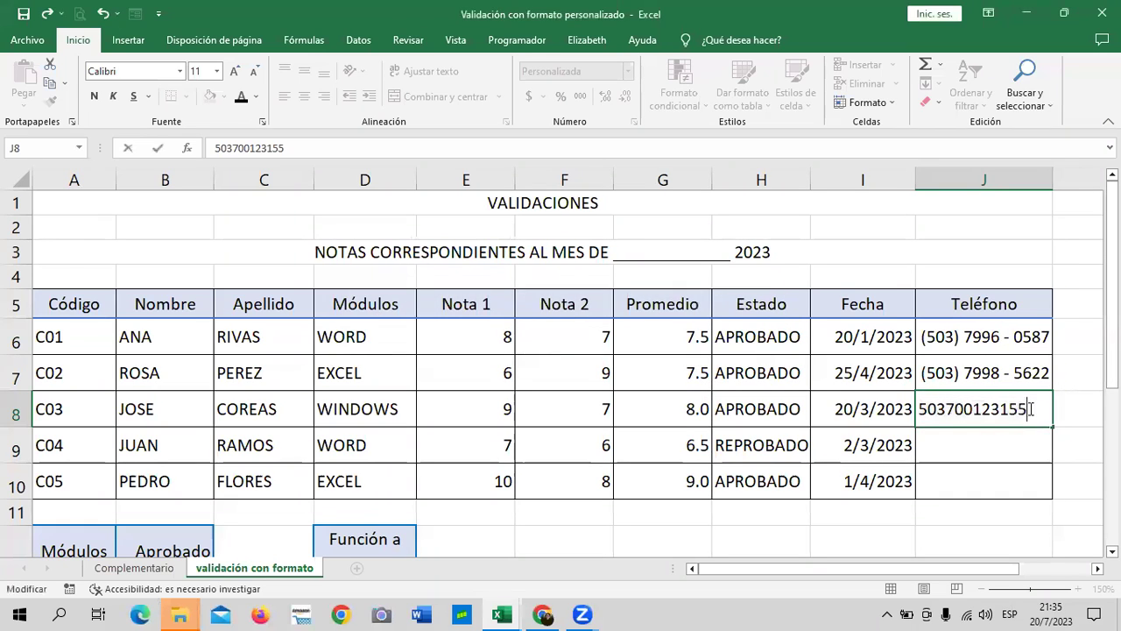
key(Return)
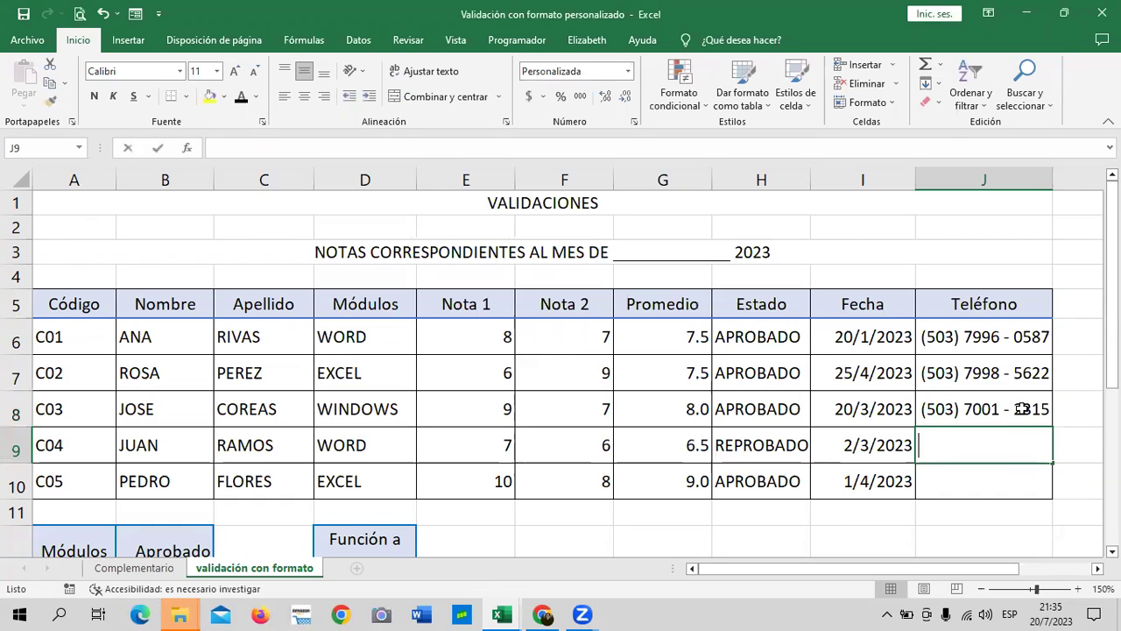
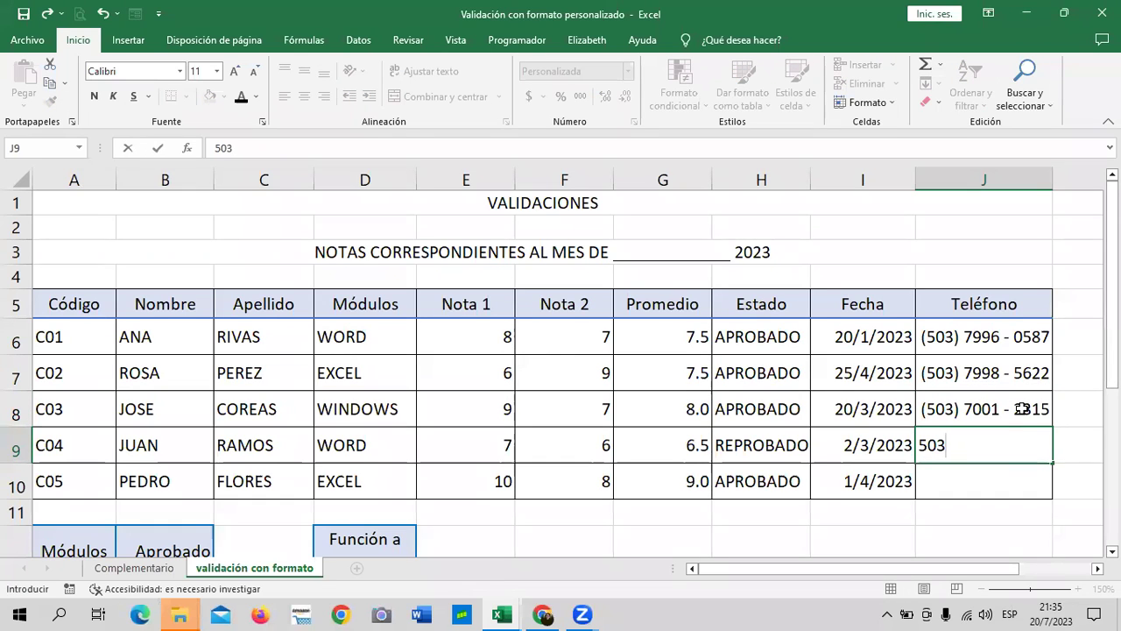
Enter the J9 and J10 phone numbers and reselect the five Teléfono cells
key(Return)
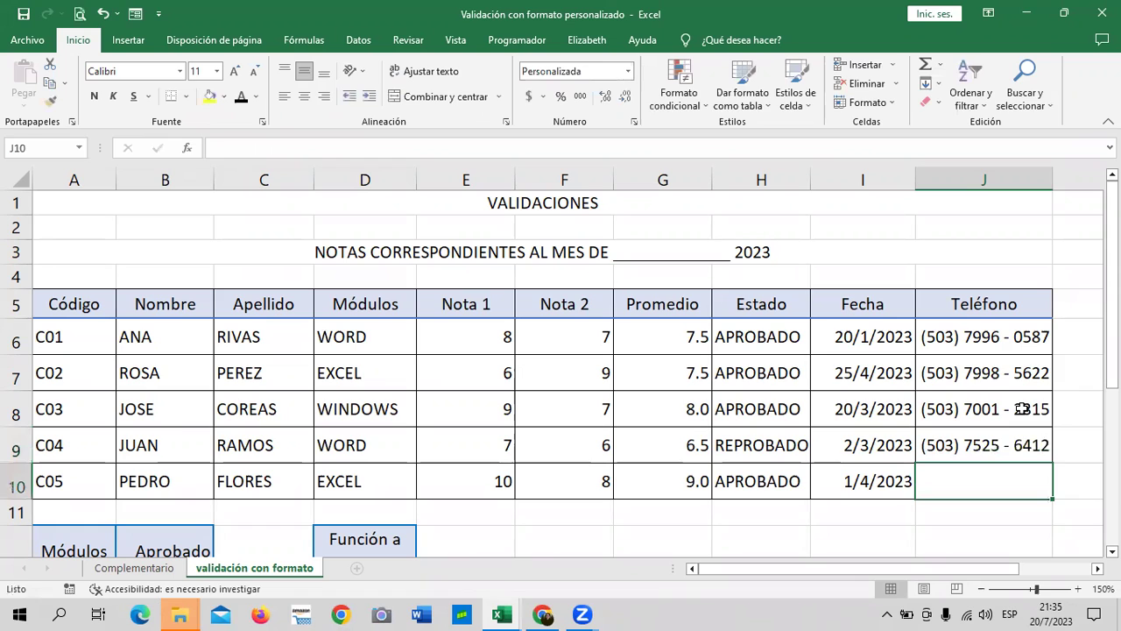
key(Return)
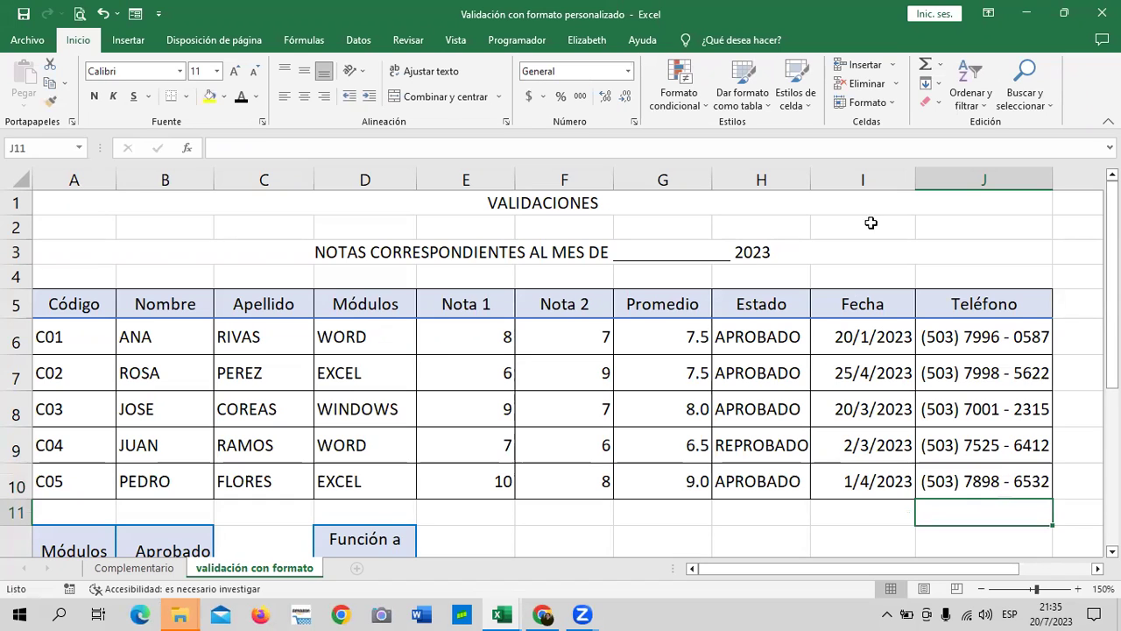
drag(953, 331, 970, 464)
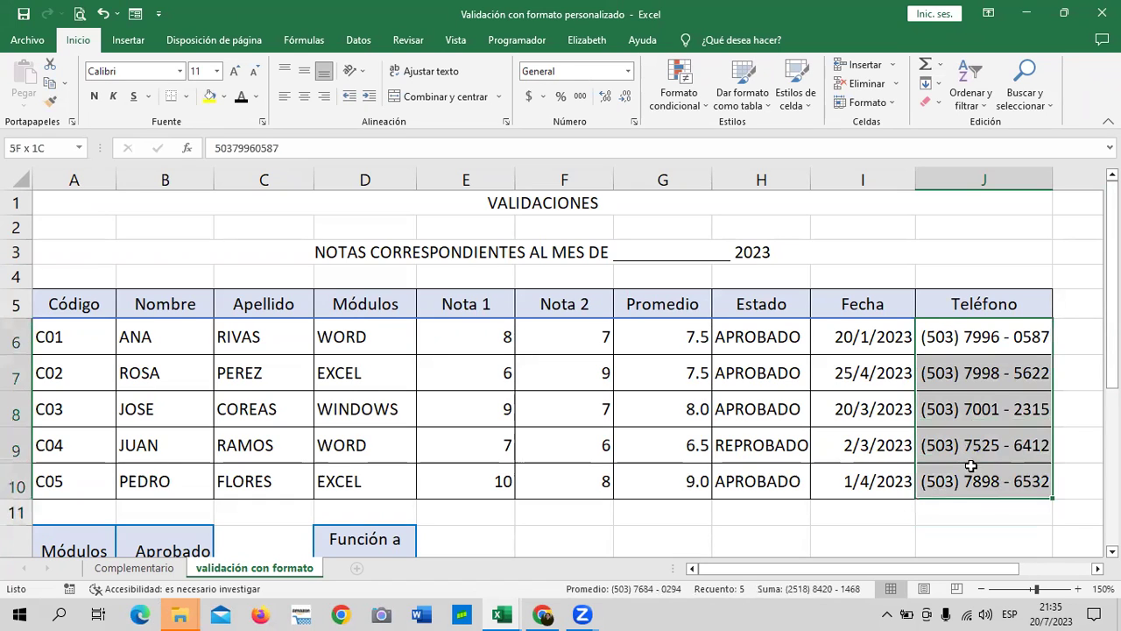
click(706, 511)
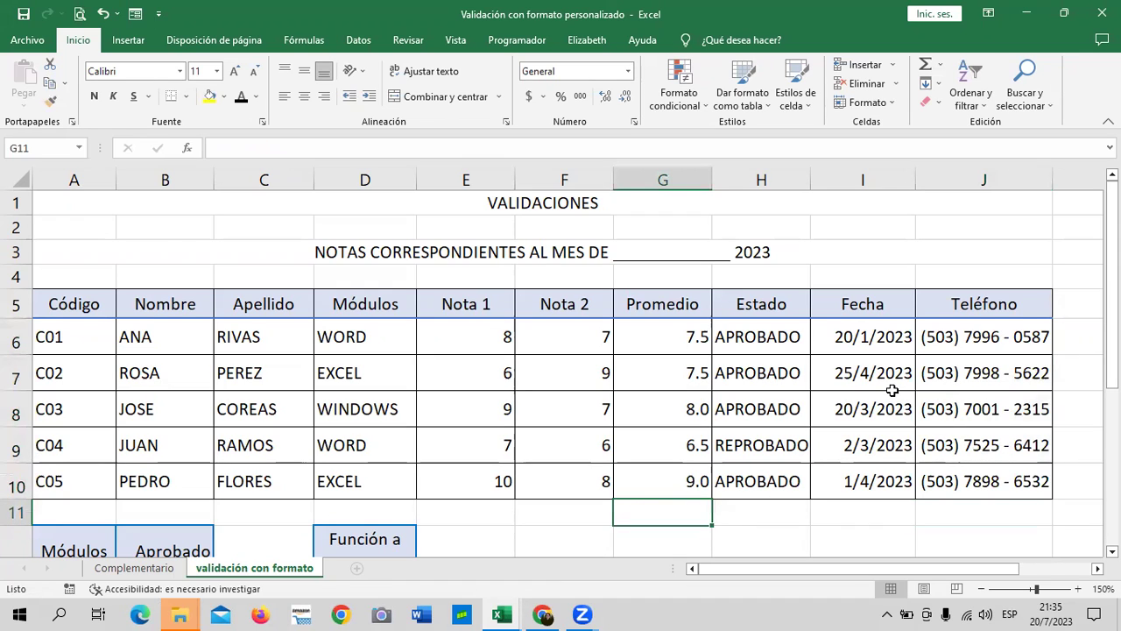
click(999, 331)
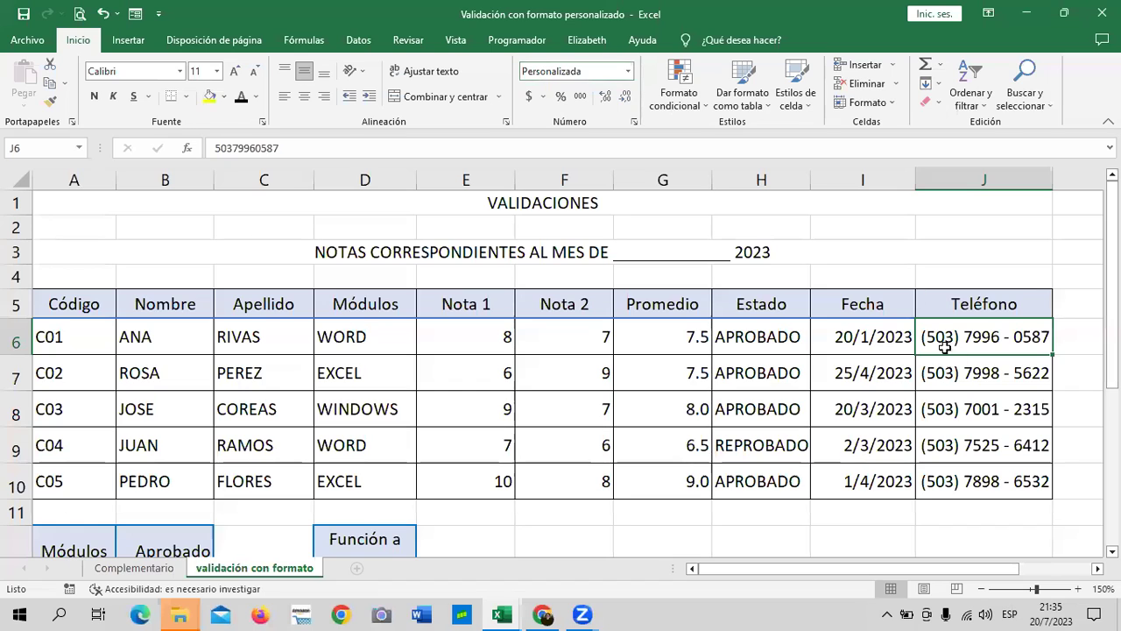
drag(963, 328, 976, 481)
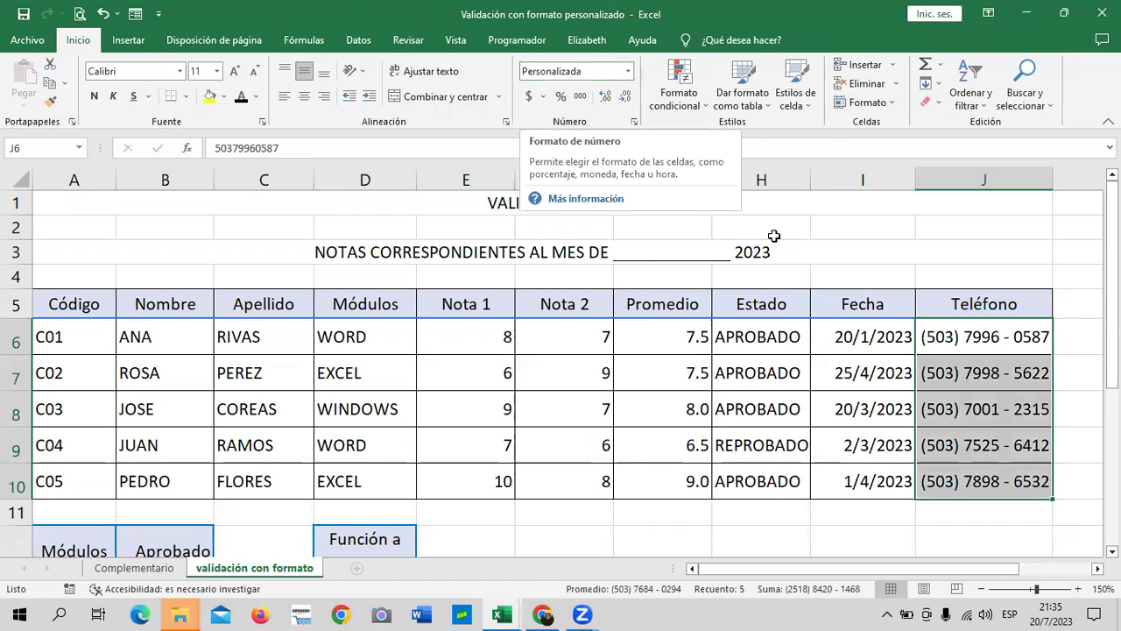
click(967, 330)
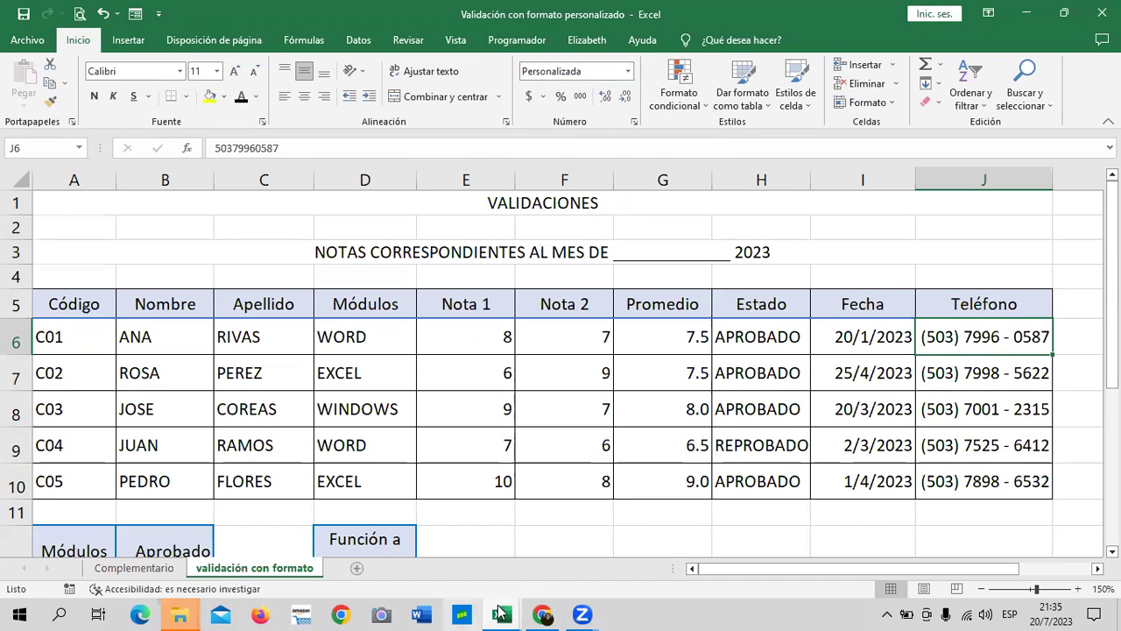
mouse_move(501, 614)
click(325, 559)
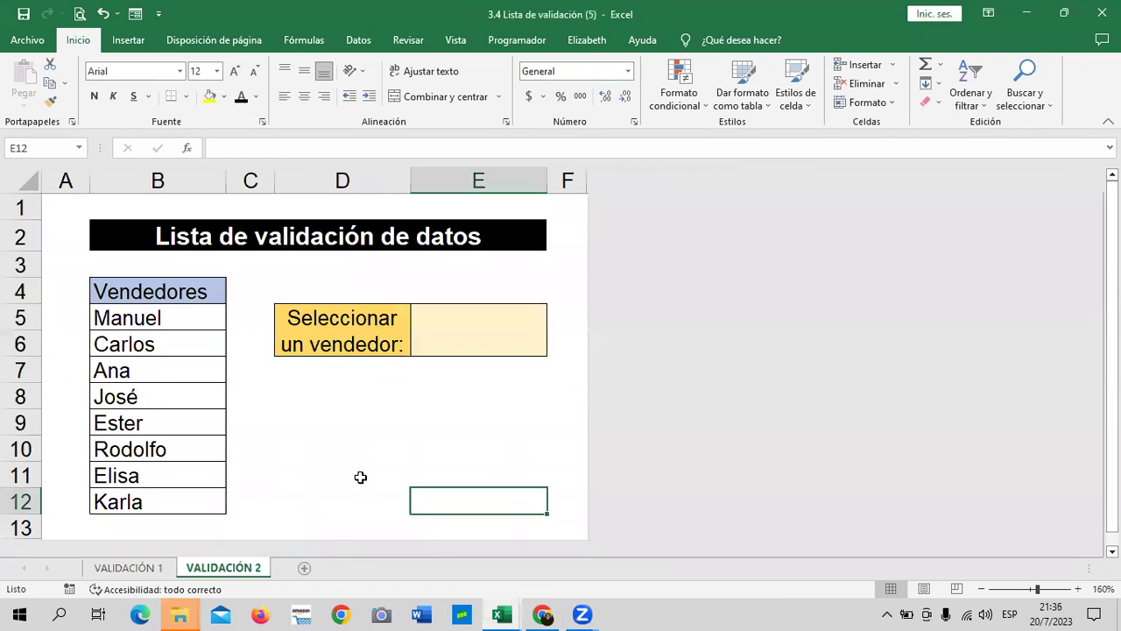
click(148, 568)
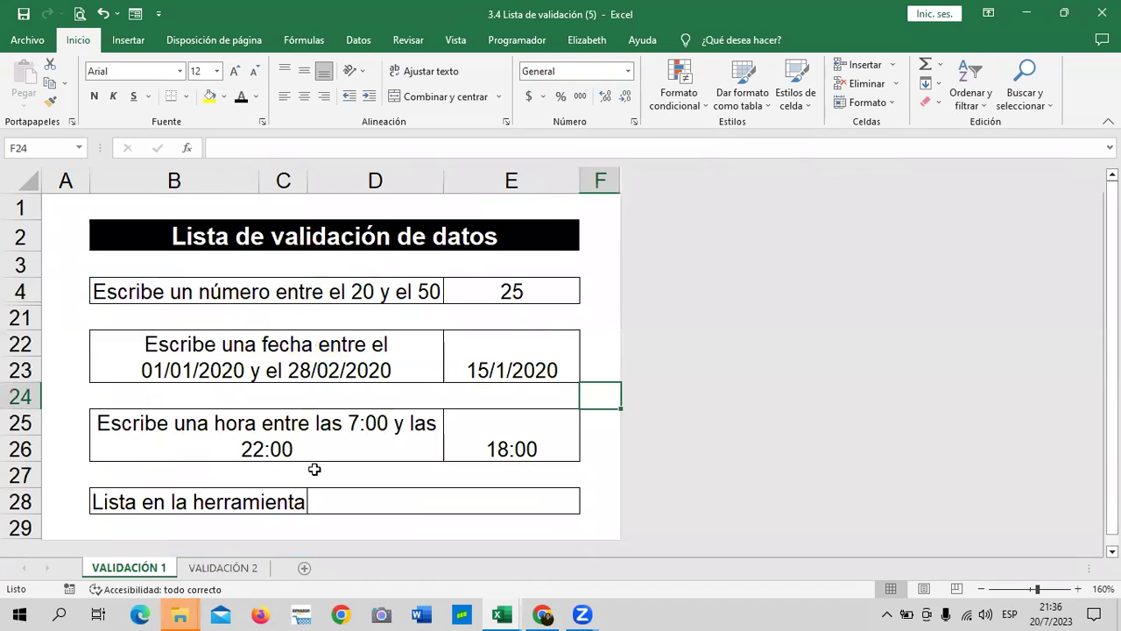
click(249, 567)
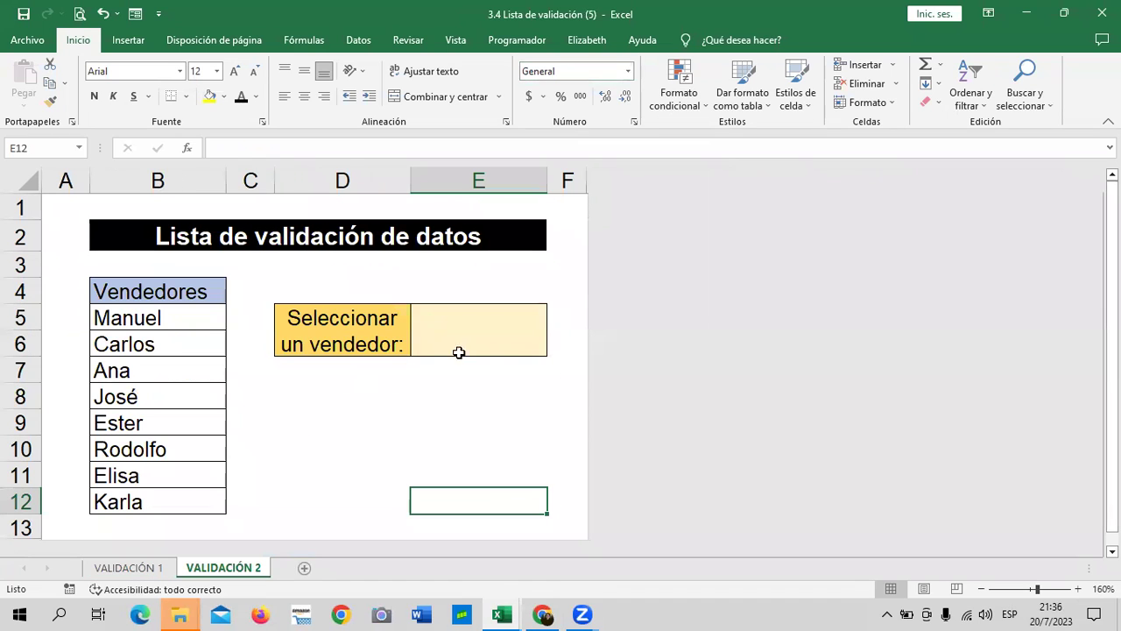
click(490, 332)
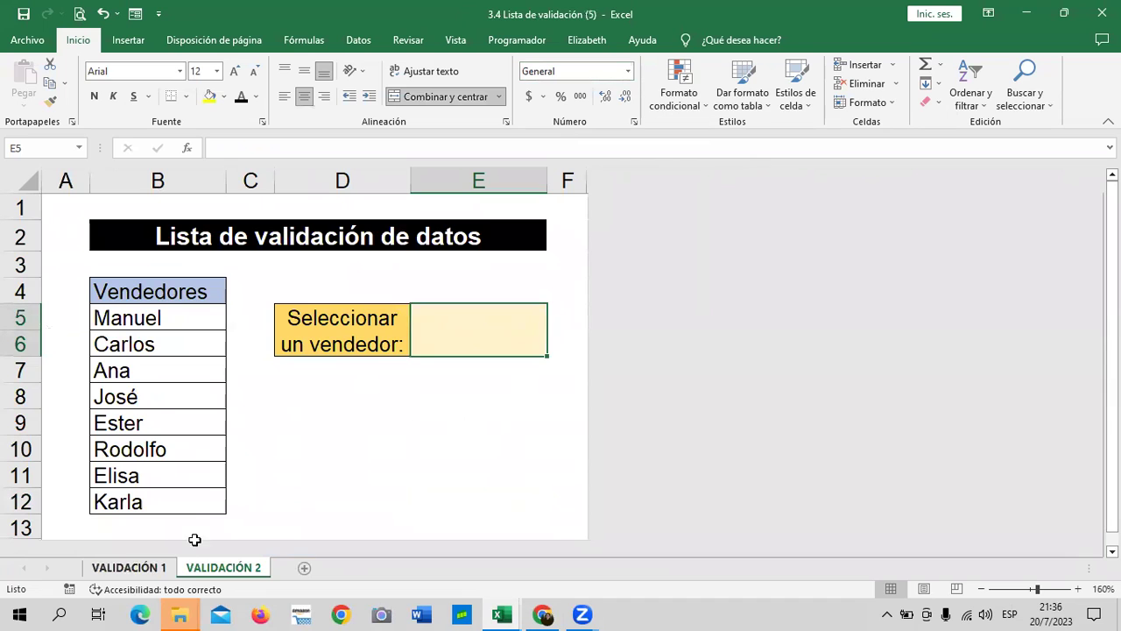
click(158, 568)
click(442, 493)
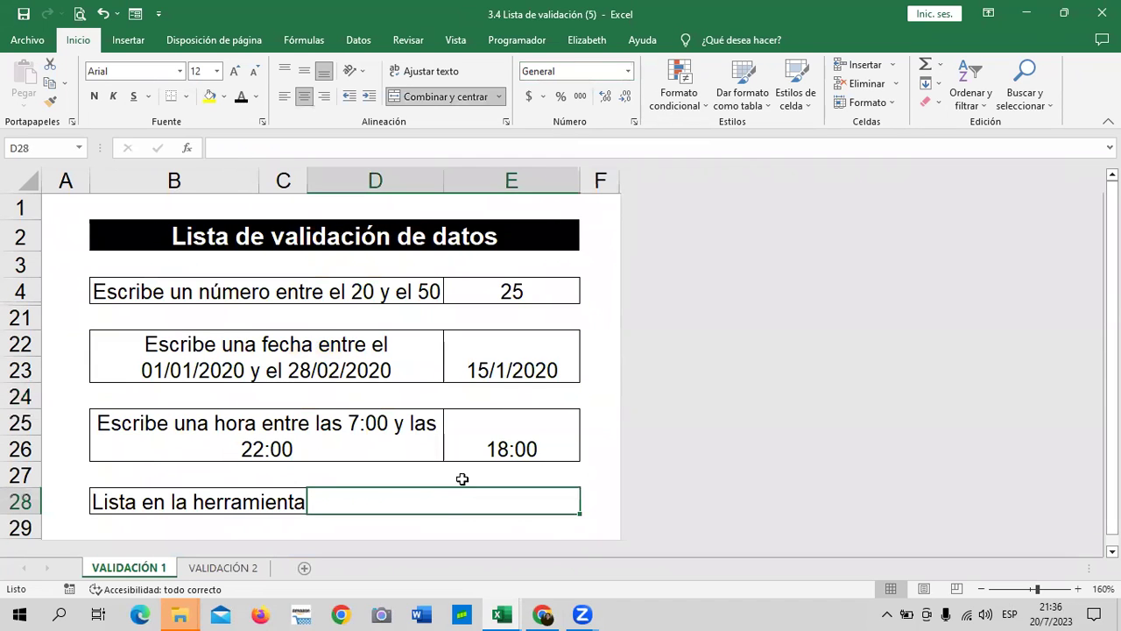
mouse_move(513, 612)
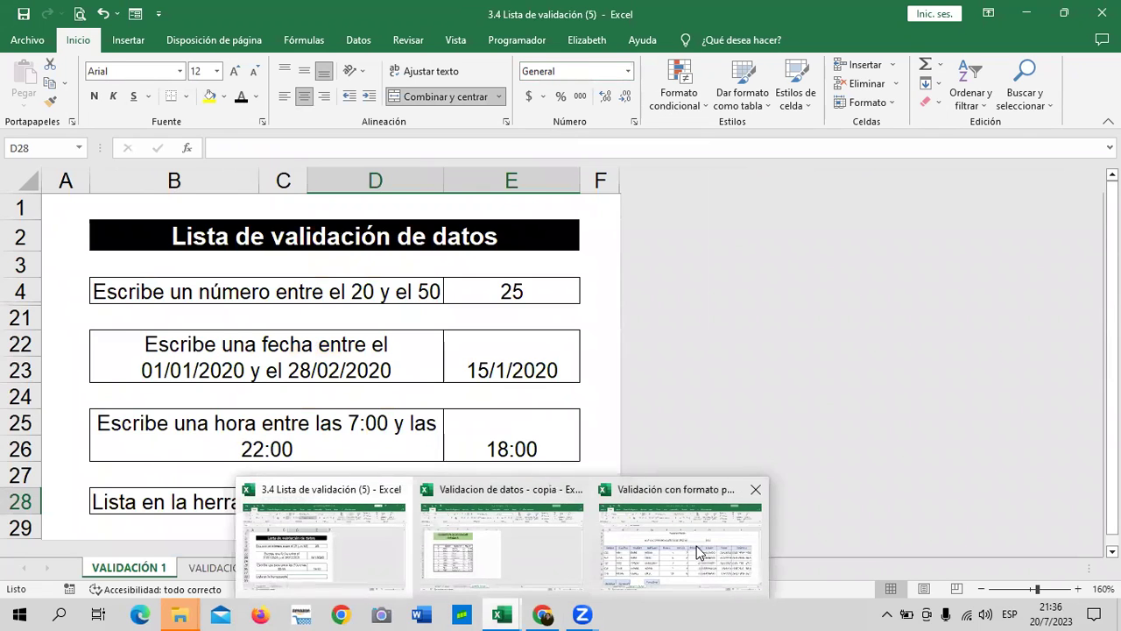
click(691, 543)
scroll(528, 418, down, 1)
scroll(528, 417, down, 1)
scroll(528, 418, down, 1)
scroll(530, 428, down, 1)
scroll(532, 436, up, 1)
scroll(532, 430, up, 1)
scroll(543, 430, up, 1)
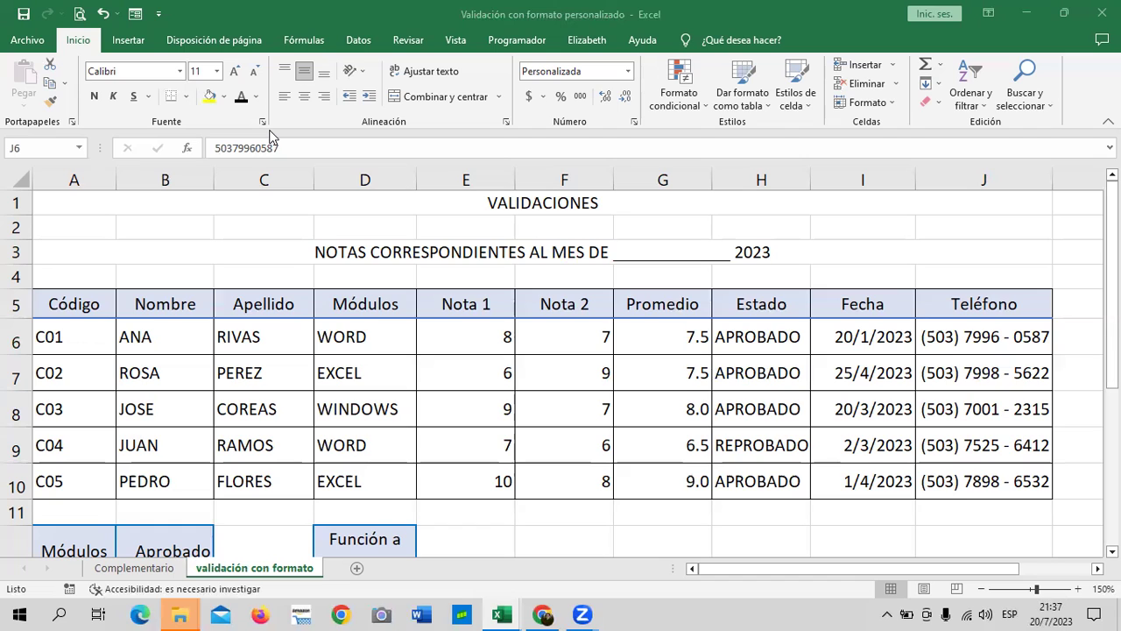
Delete the existing formulas from the Promedio cells G6:G10
click(655, 342)
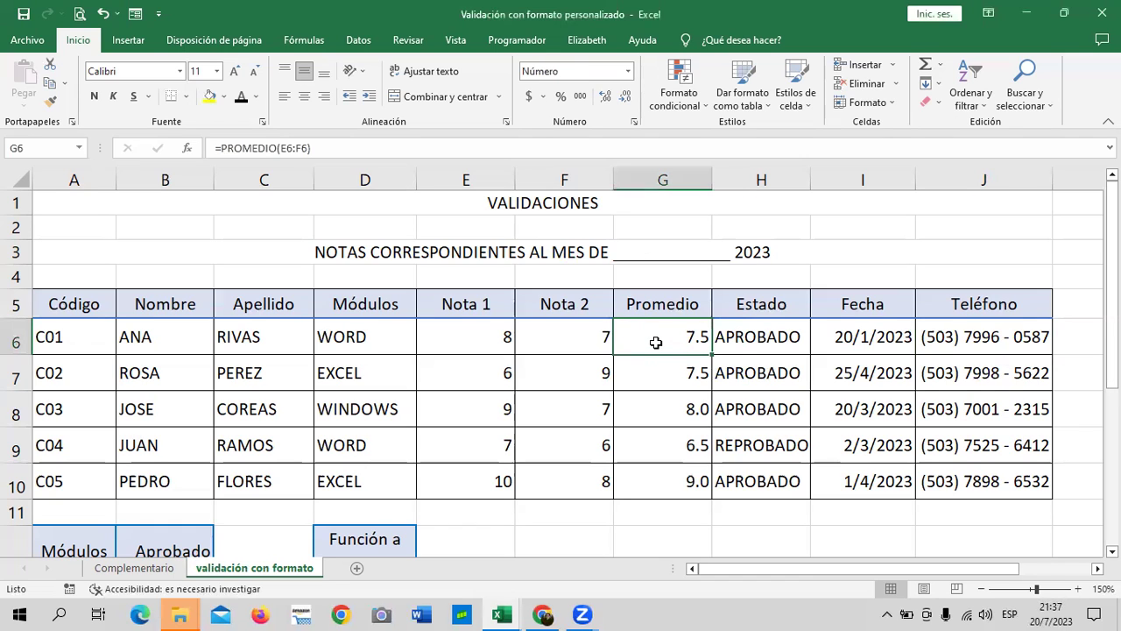
drag(655, 341, 674, 477)
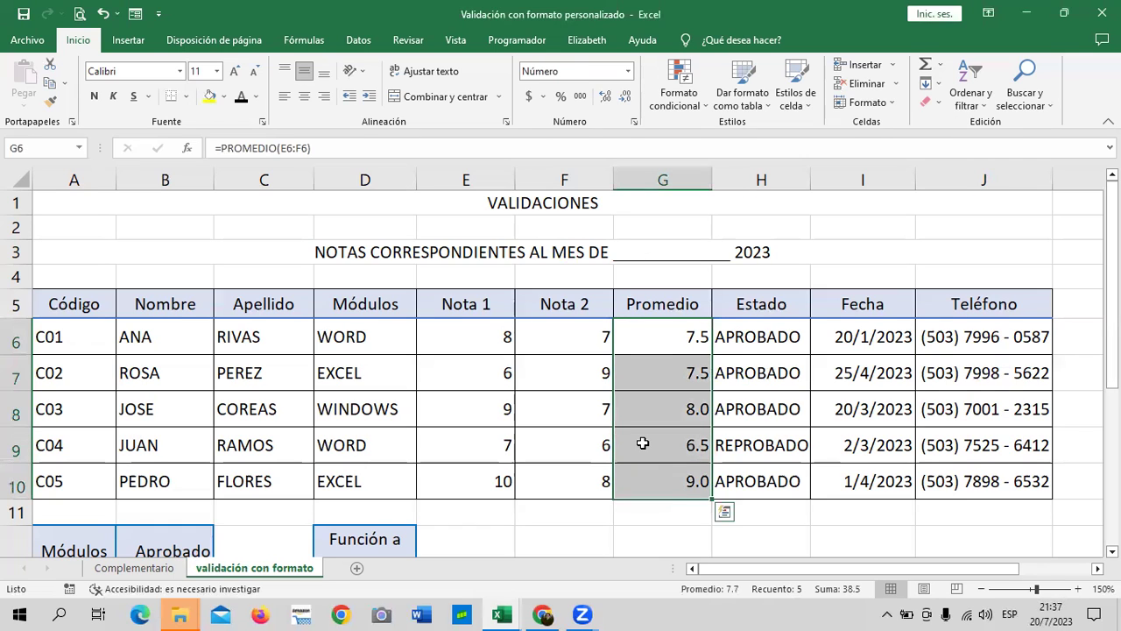
key(Delete)
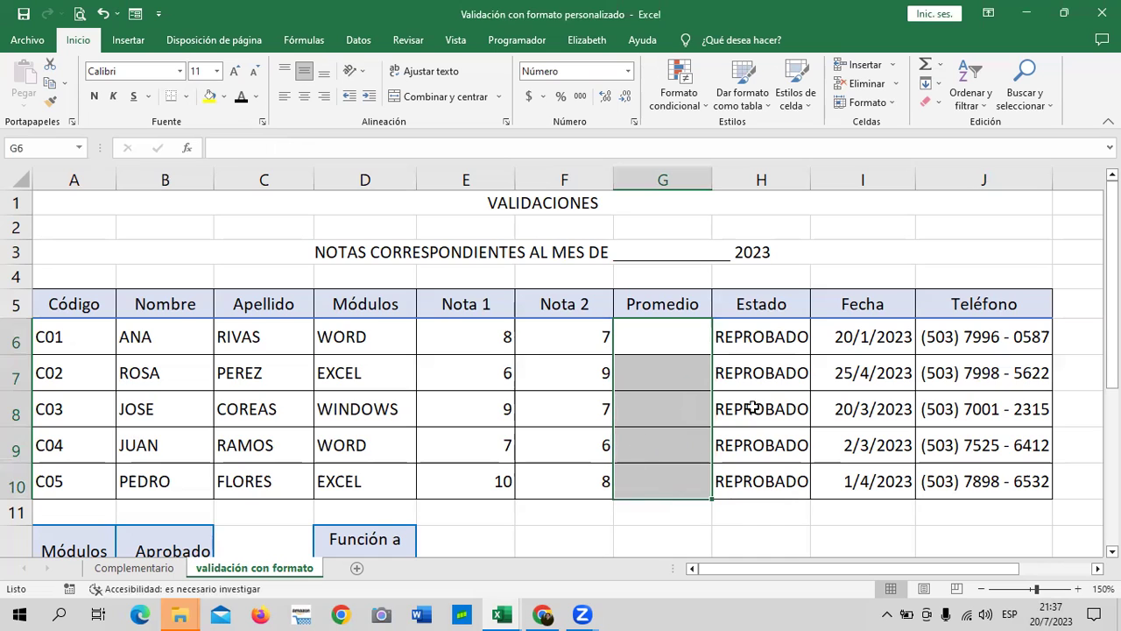
drag(677, 325, 662, 481)
click(763, 529)
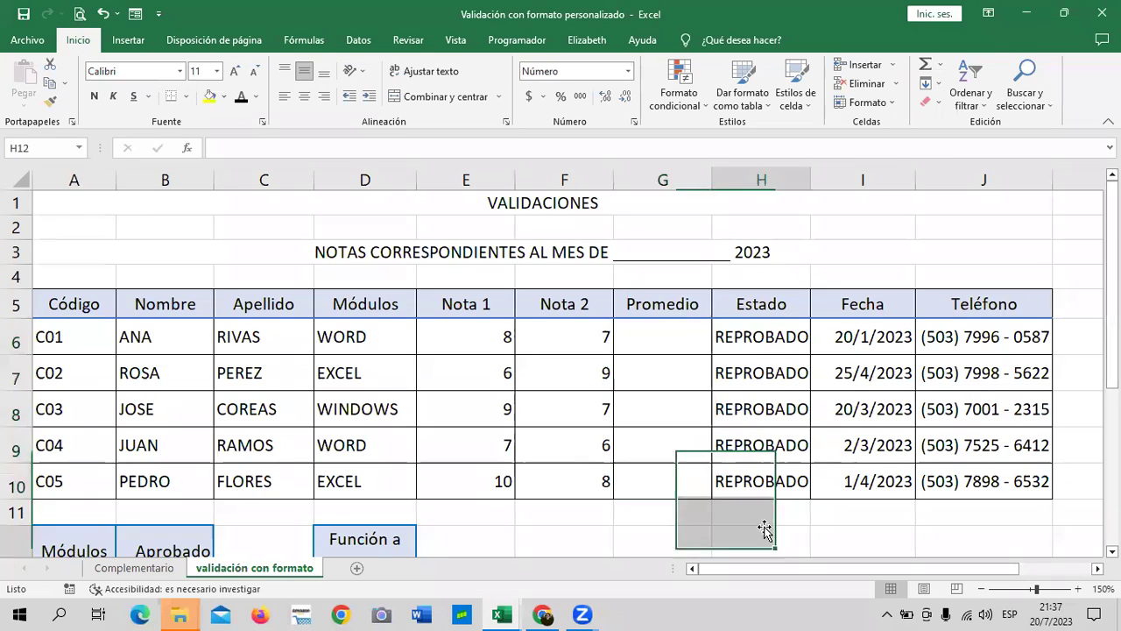
Enter =PROMEDIO(E6:F6) in G6 to average the first student's grades
click(661, 330)
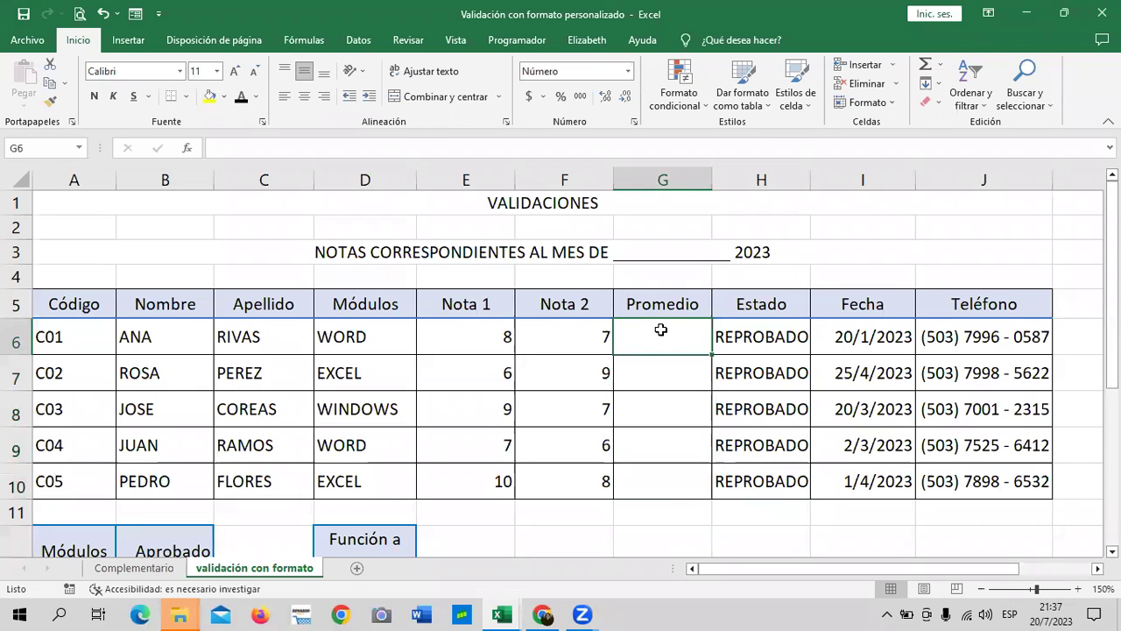
text(=PROM)
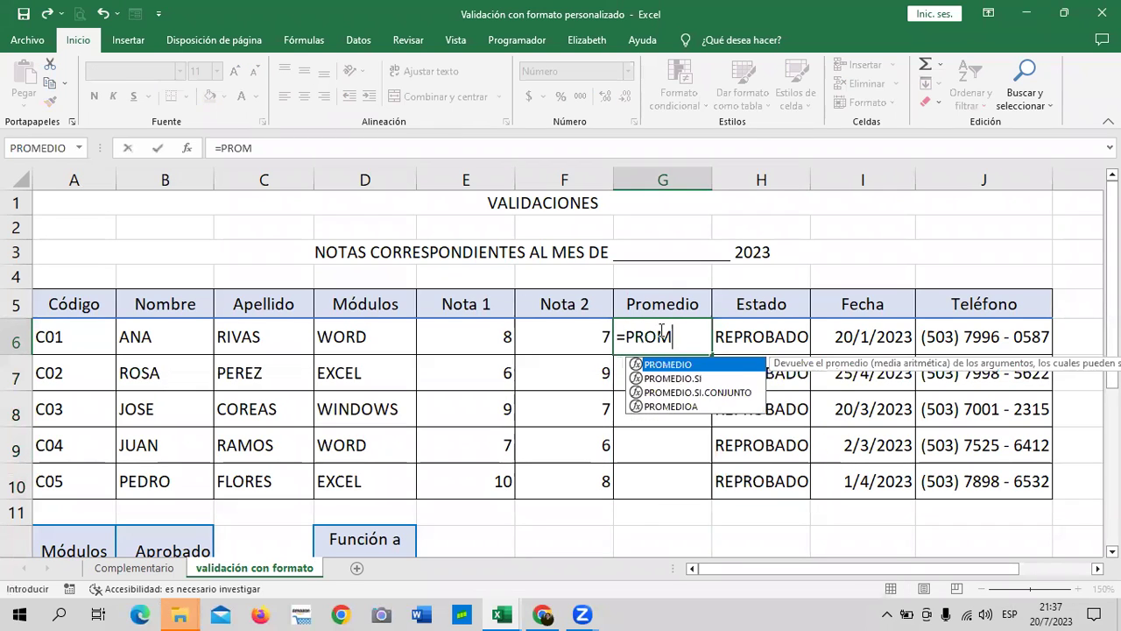
double_click(660, 366)
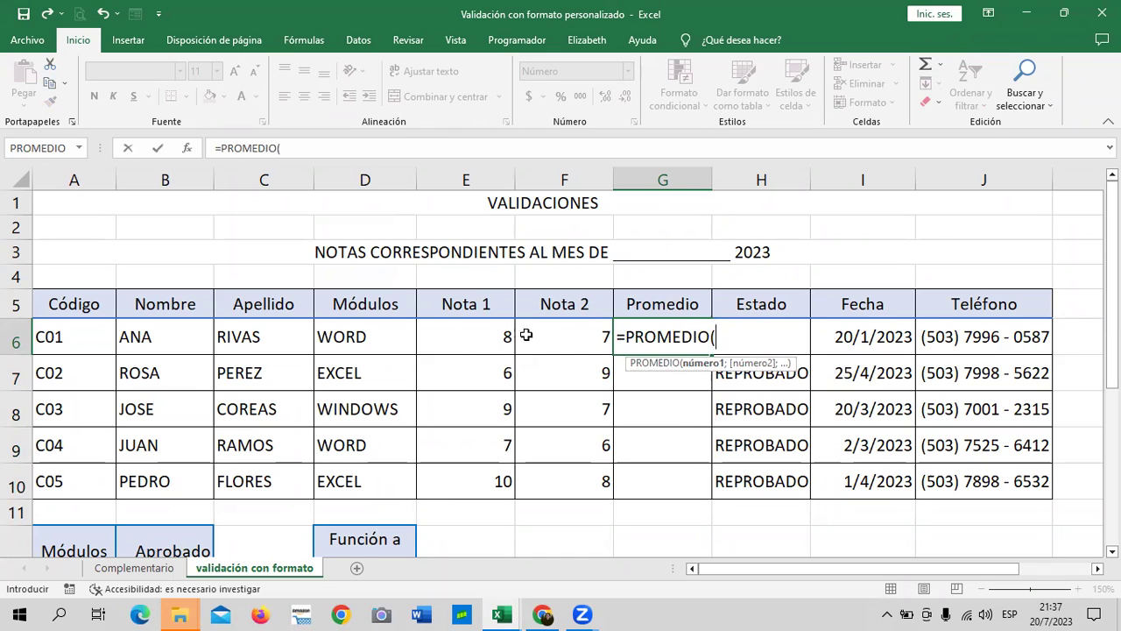
drag(450, 342, 569, 337)
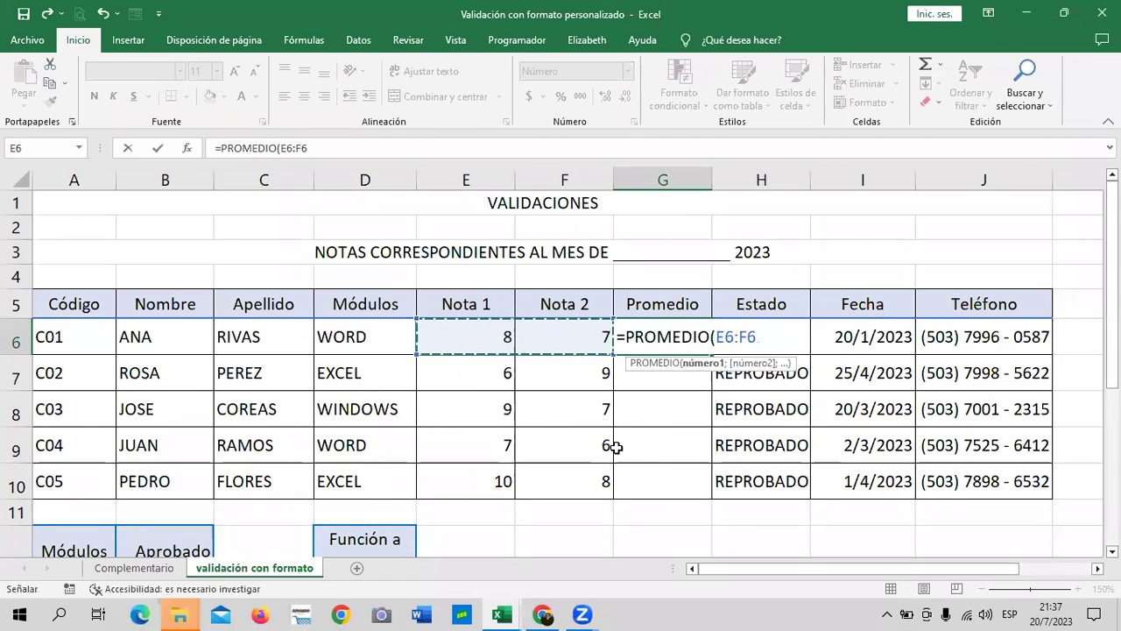
text())
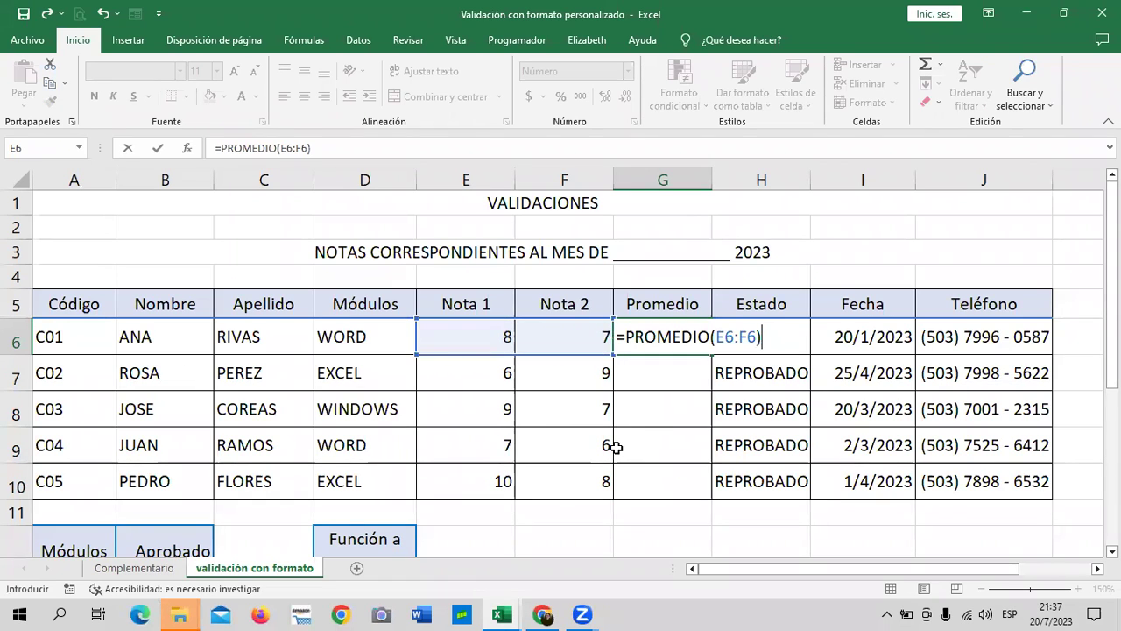
key(Return)
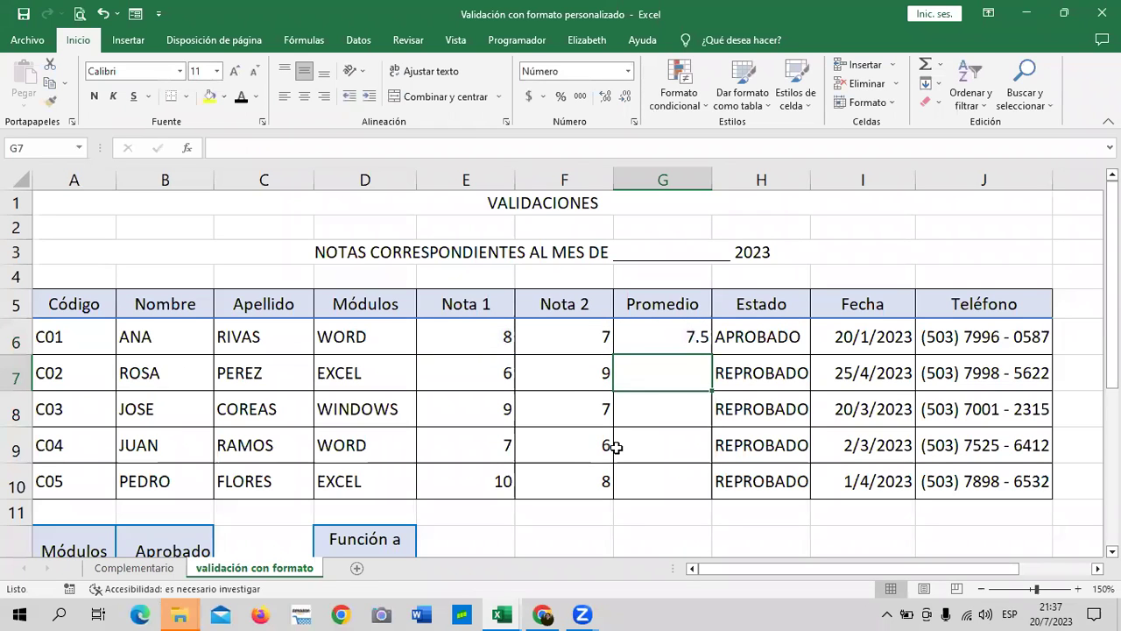
Enter =PROMEDIO(E7:F7) in G7 for the second student's average
text(=P)
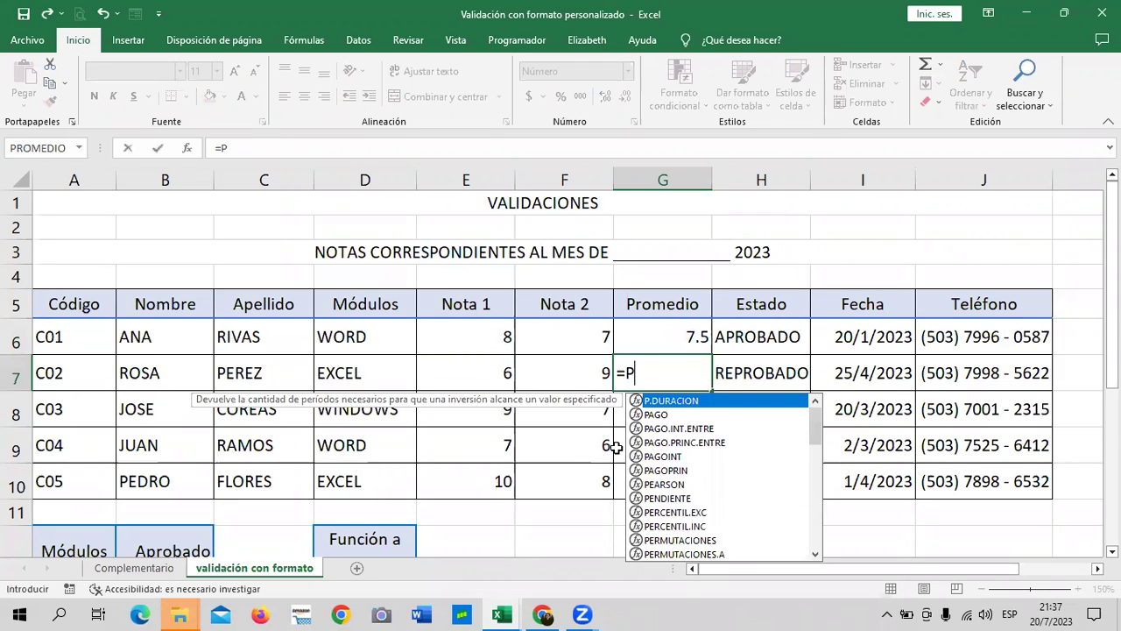
text(R)
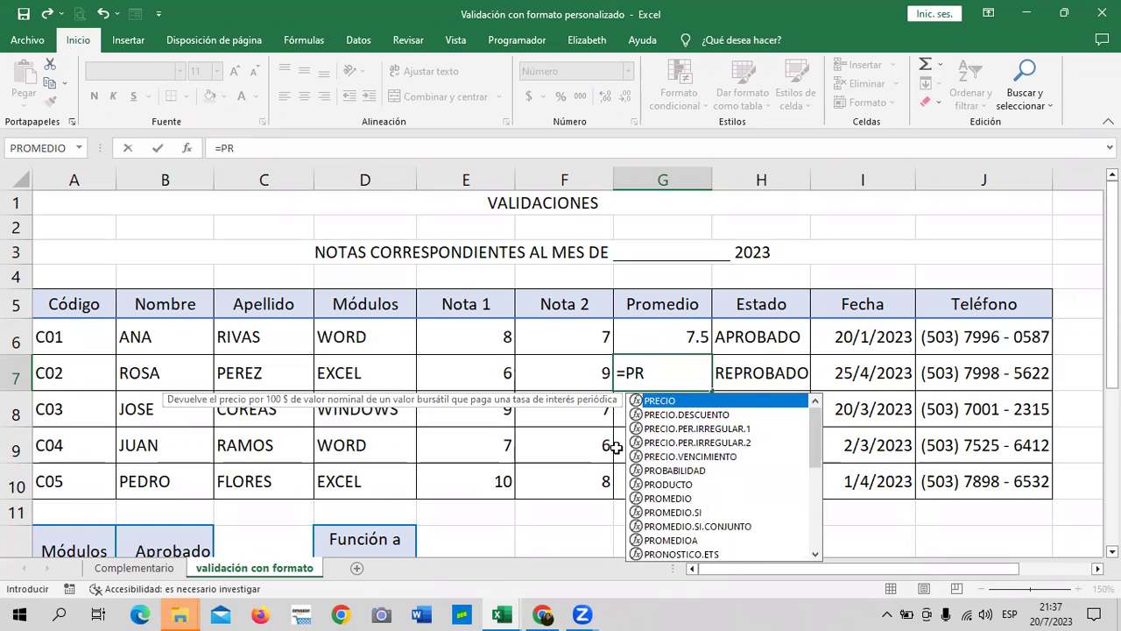
text(OME)
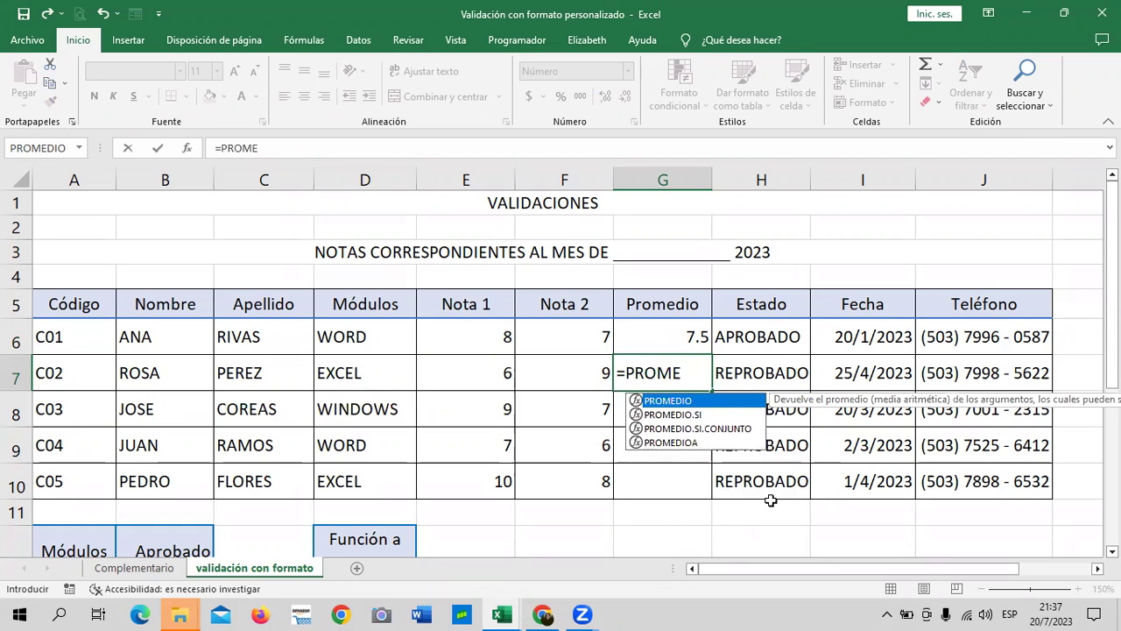
double_click(698, 402)
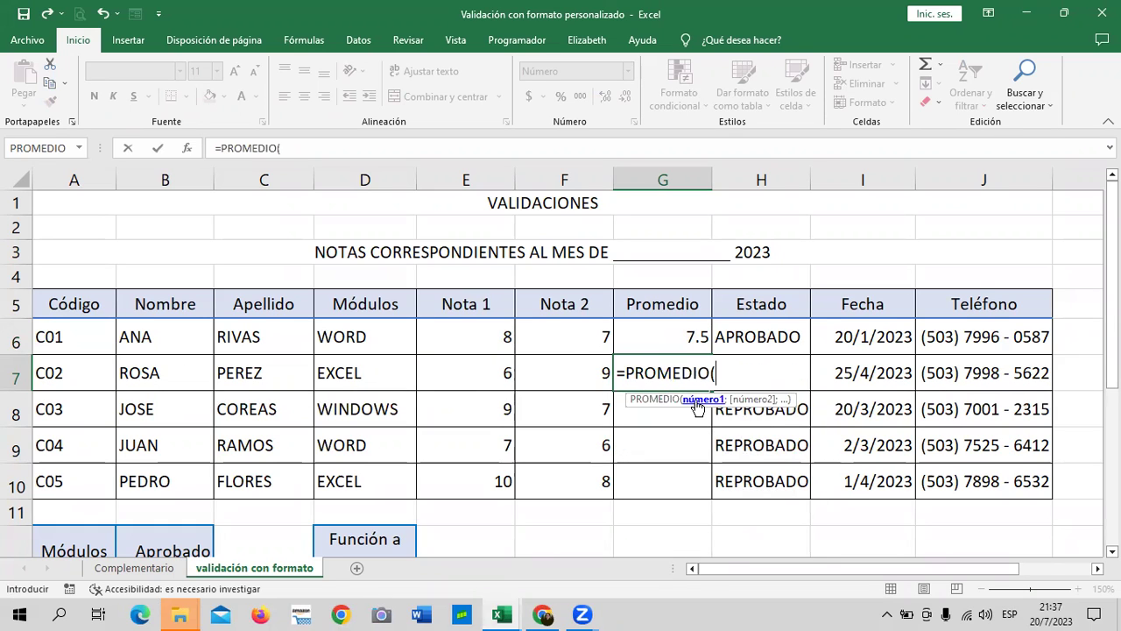
click(475, 377)
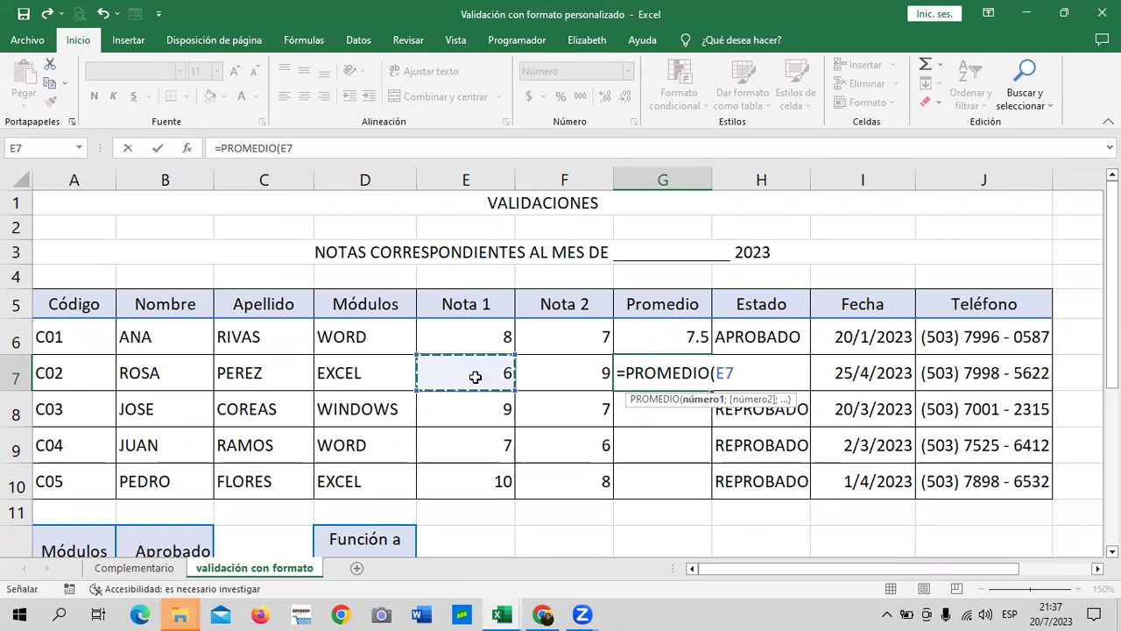
key(F8)
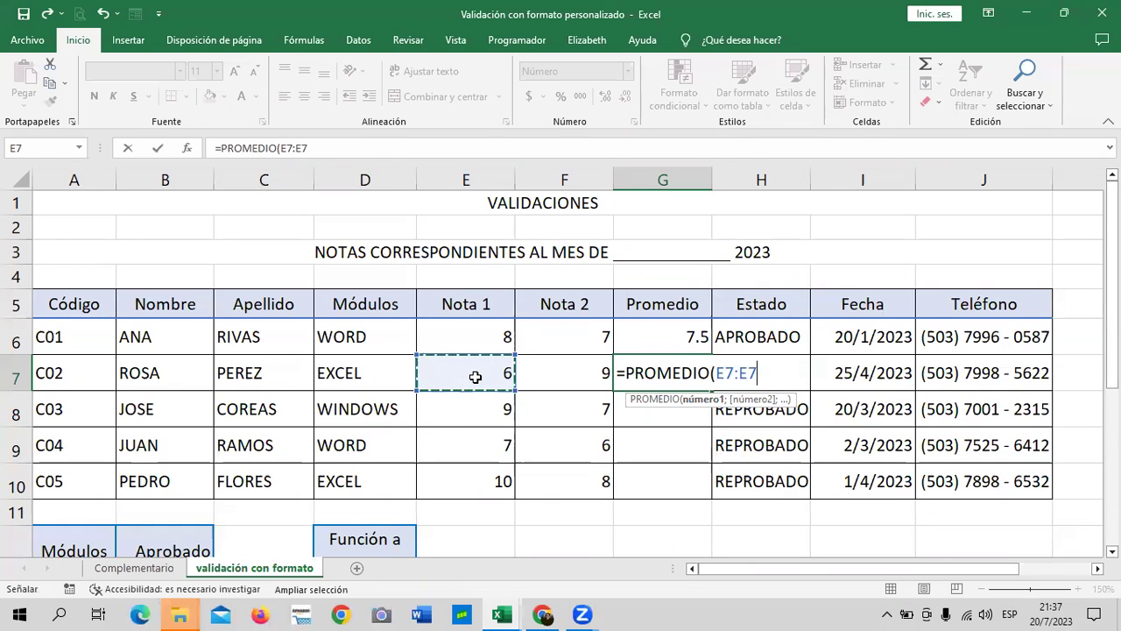
click(545, 372)
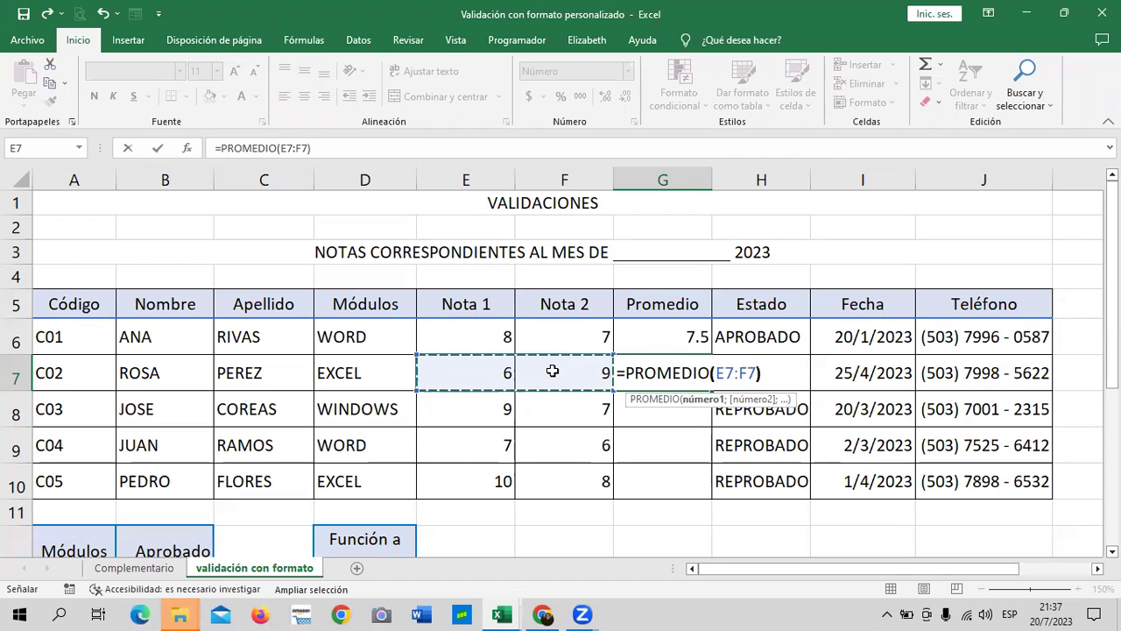
text())
key(Return)
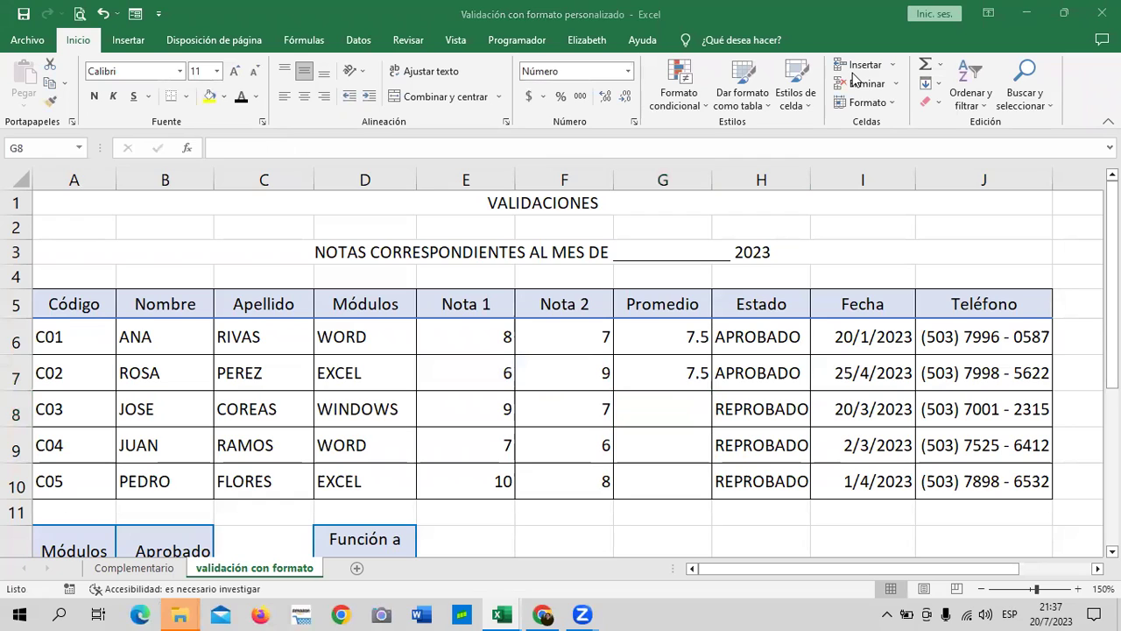
Copy the G6 average formula down through G10
click(676, 344)
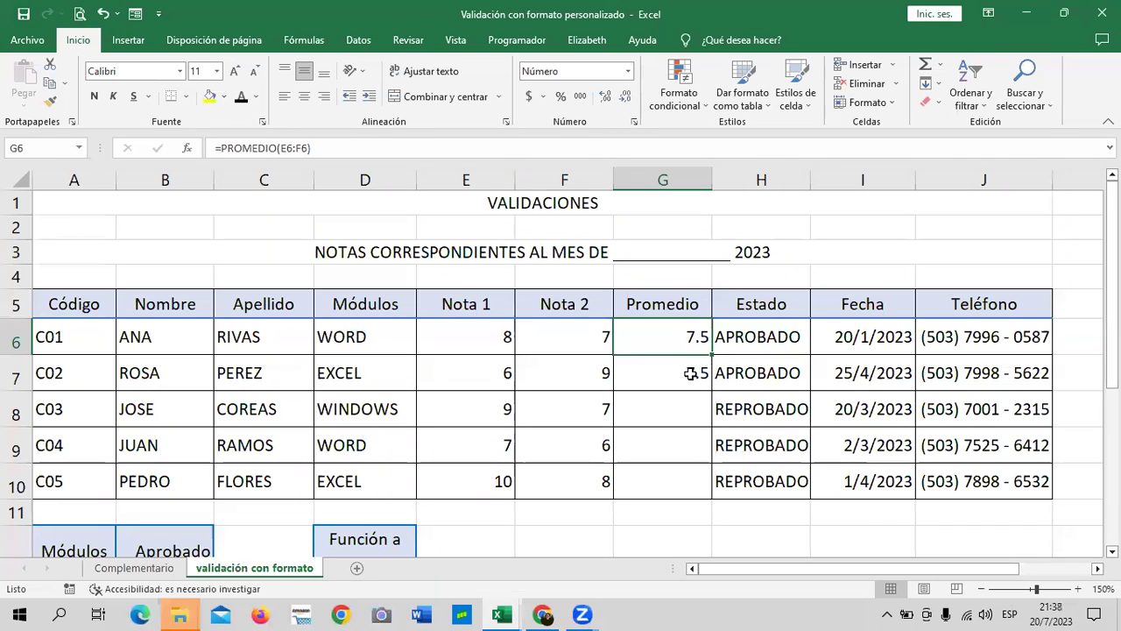
click(689, 376)
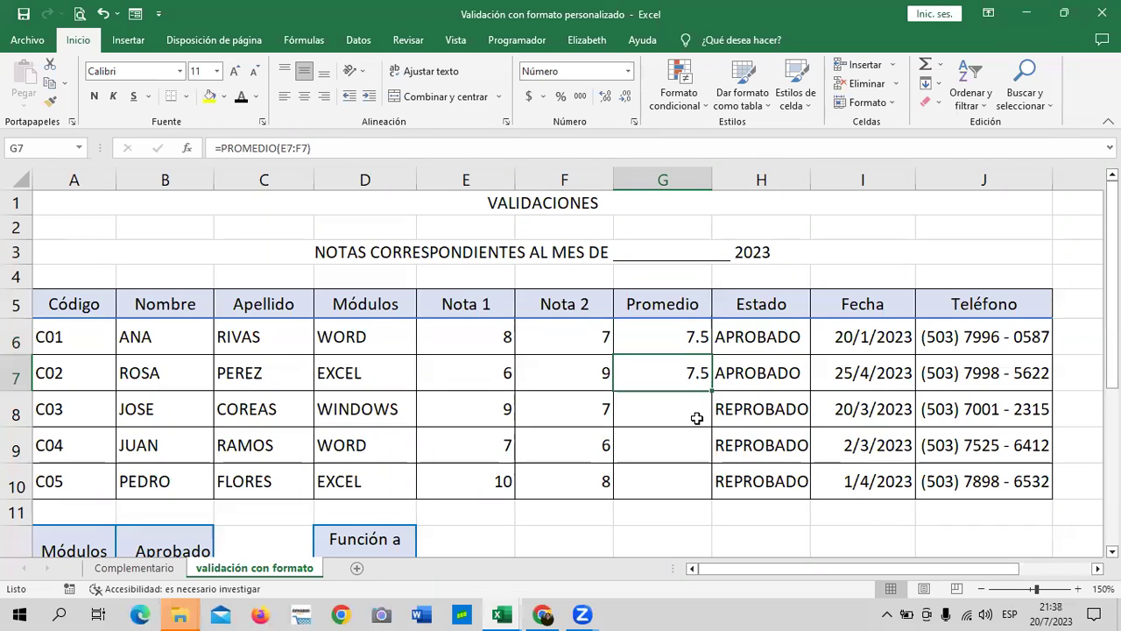
click(677, 329)
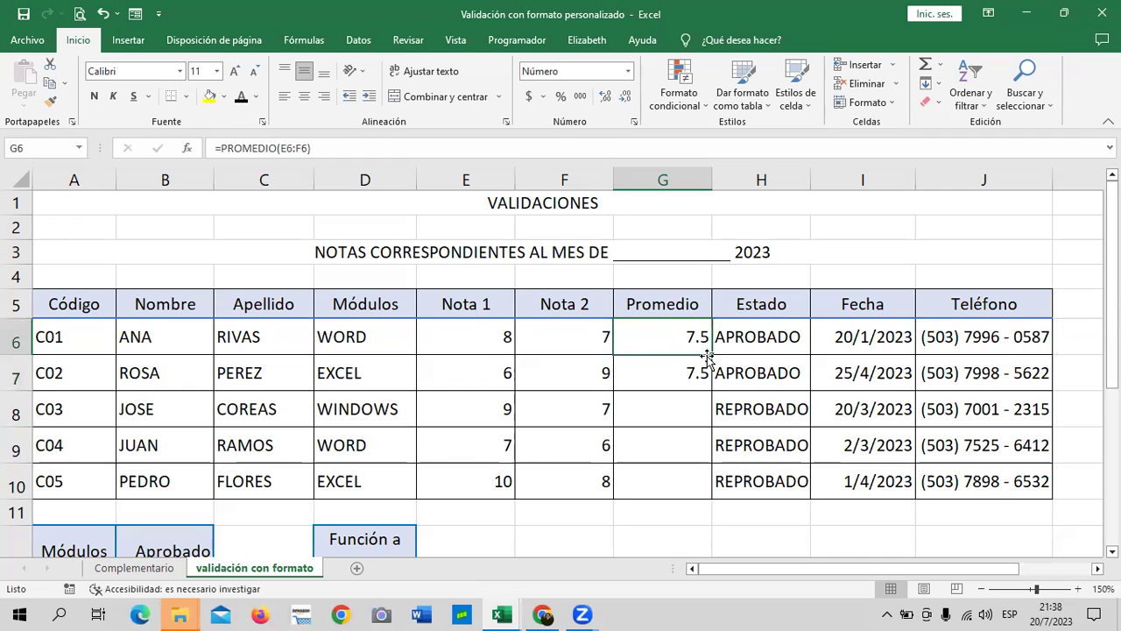
drag(711, 356, 709, 496)
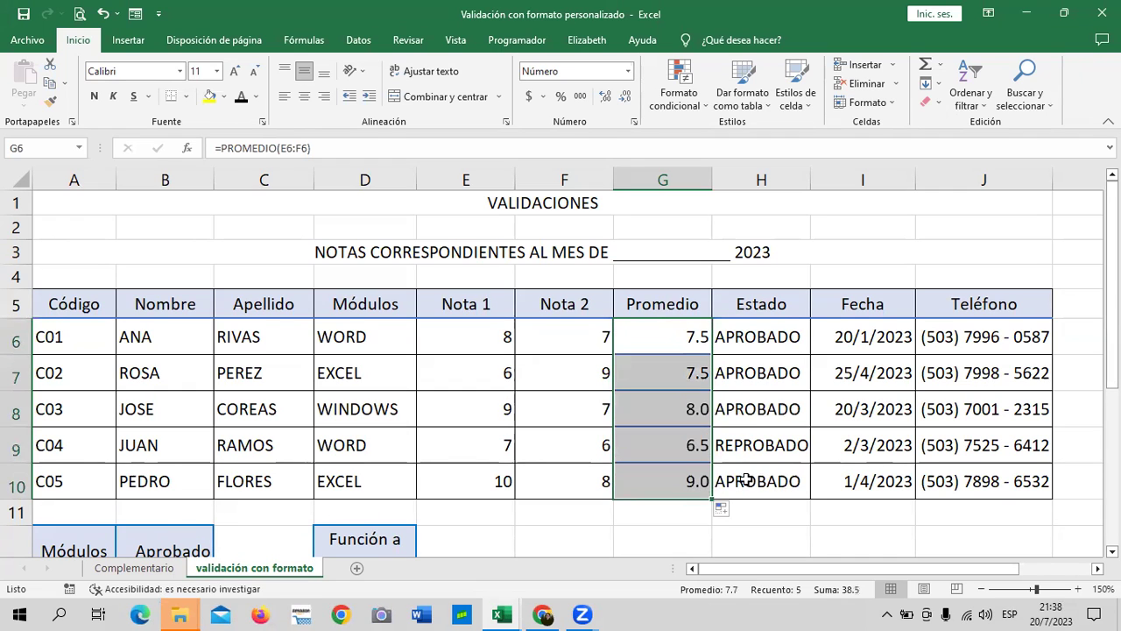
Review the Estado formulas in H6 through H10
click(764, 337)
click(758, 373)
click(756, 409)
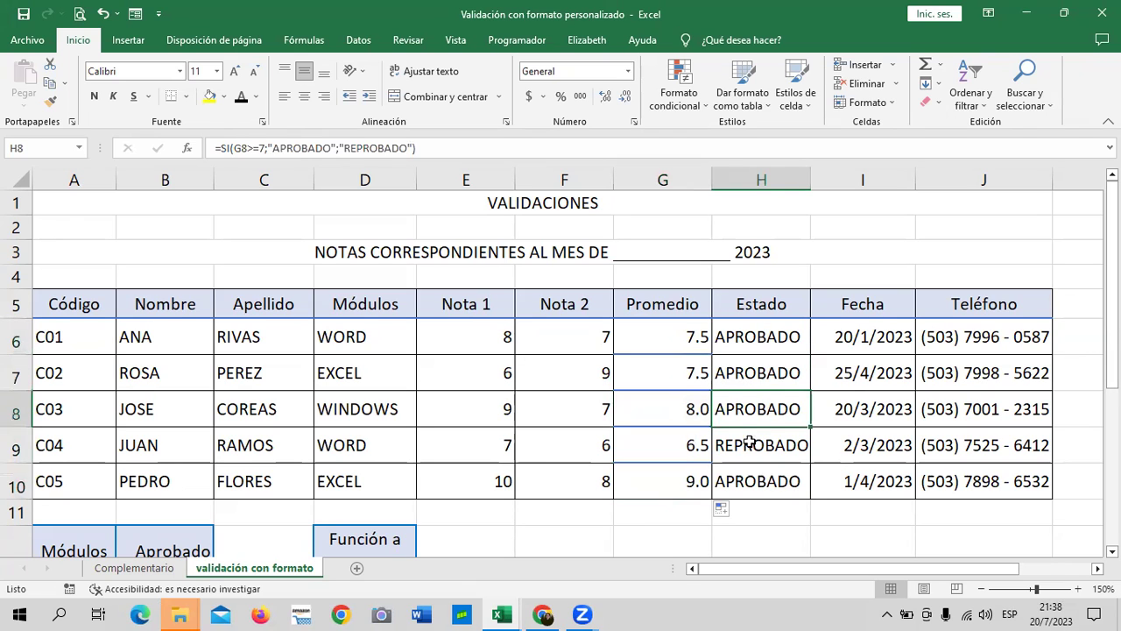
click(754, 445)
click(753, 482)
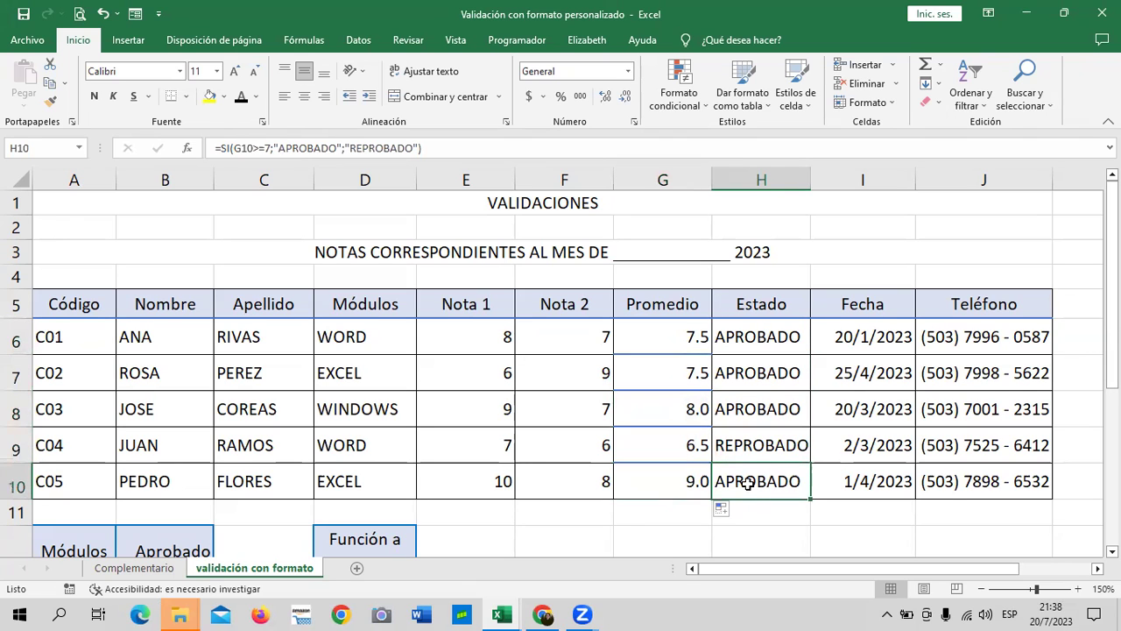
scroll(470, 413, down, 1)
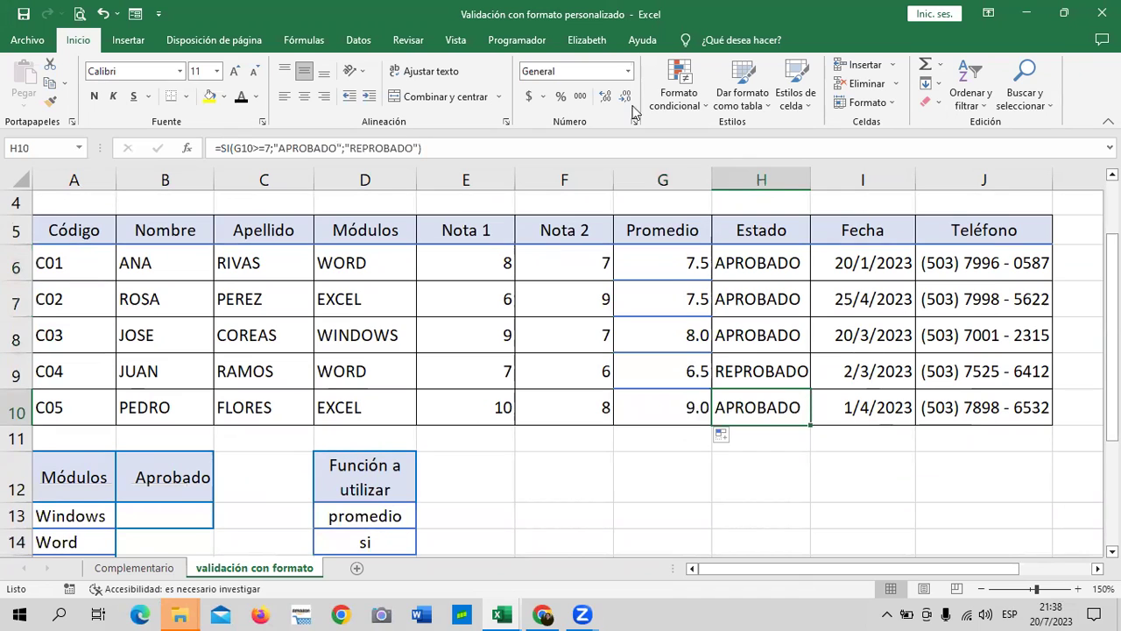
Switch to Chrome and advance the course to lesson 3.10 – Listas de validación de datos
mouse_move(542, 614)
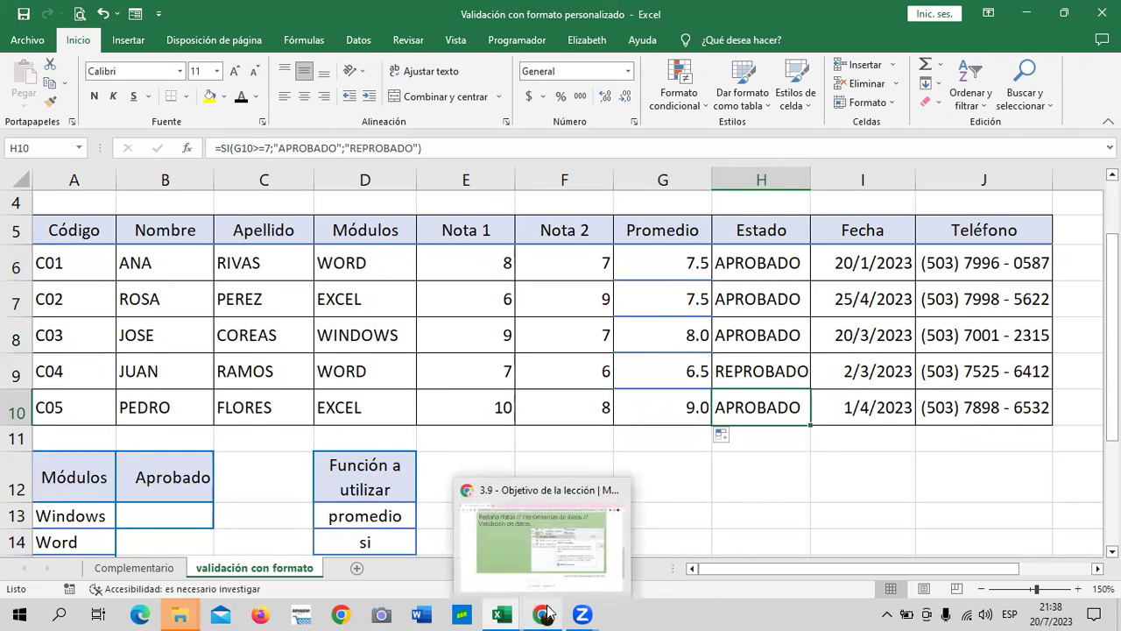
click(522, 535)
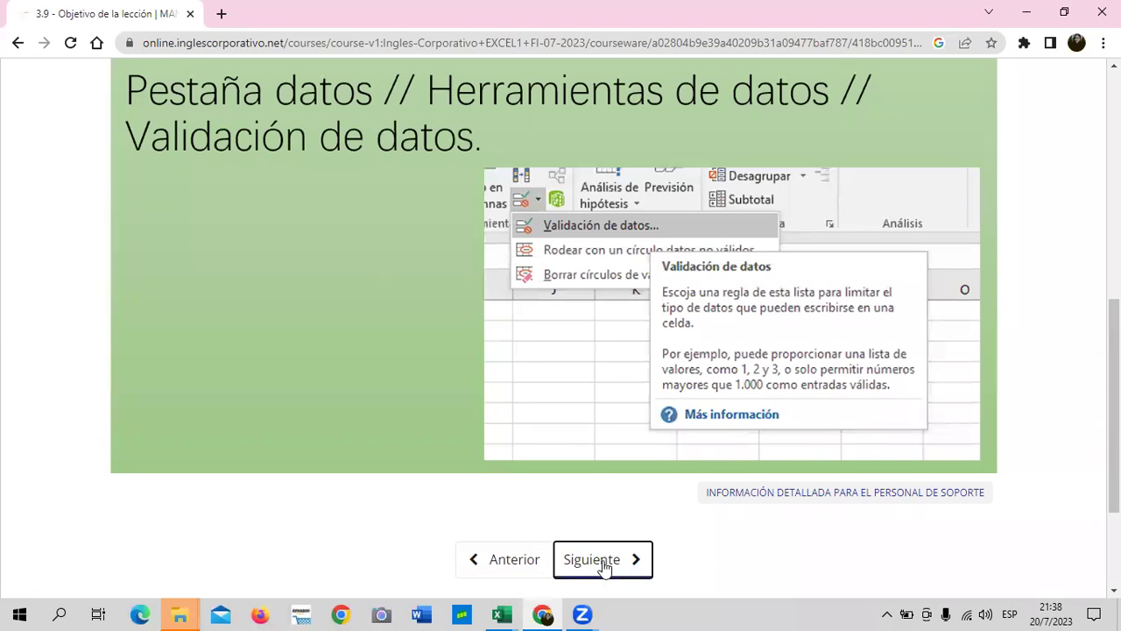
click(574, 563)
scroll(510, 396, down, 3)
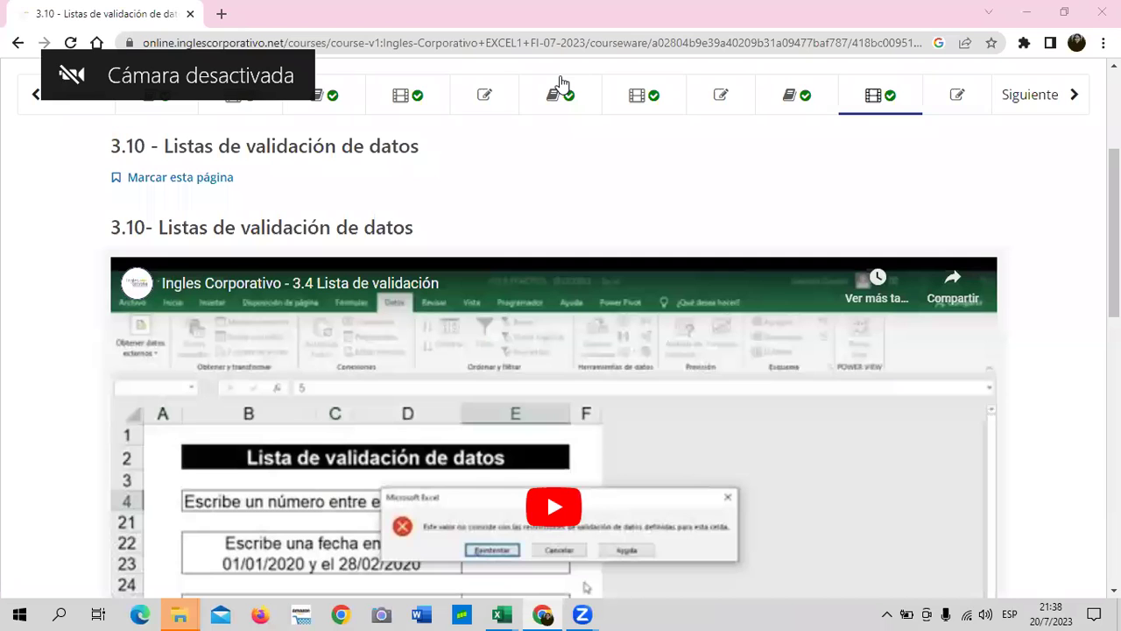
Play the embedded data-validation tutorial video through to its end screen
scroll(560, 385, down, 2)
click(550, 424)
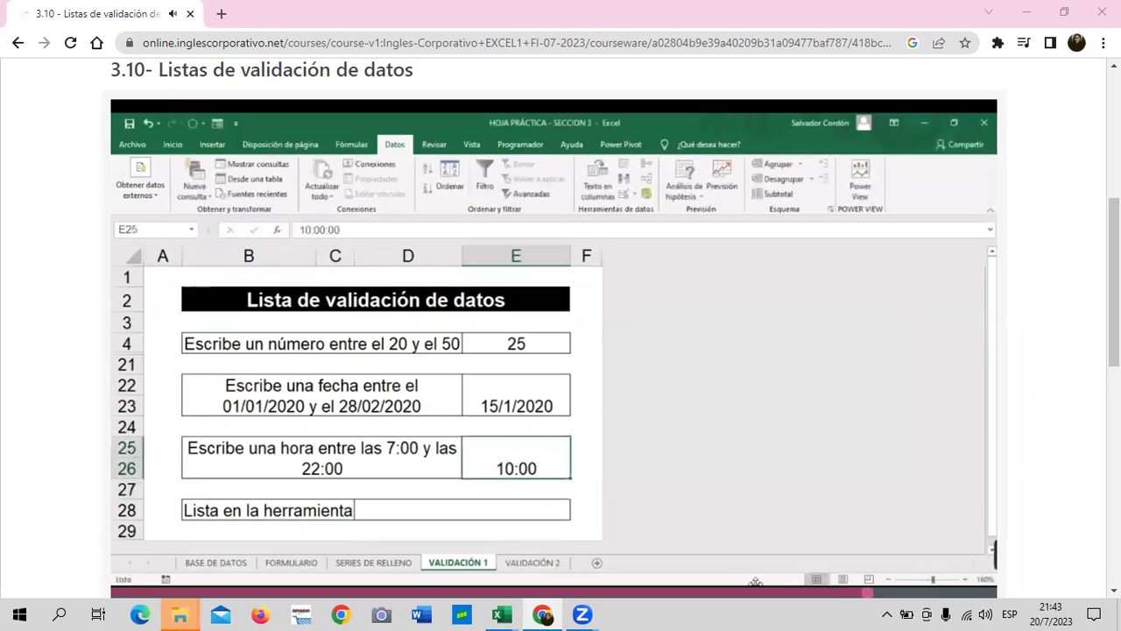
key(Caps_Lock)
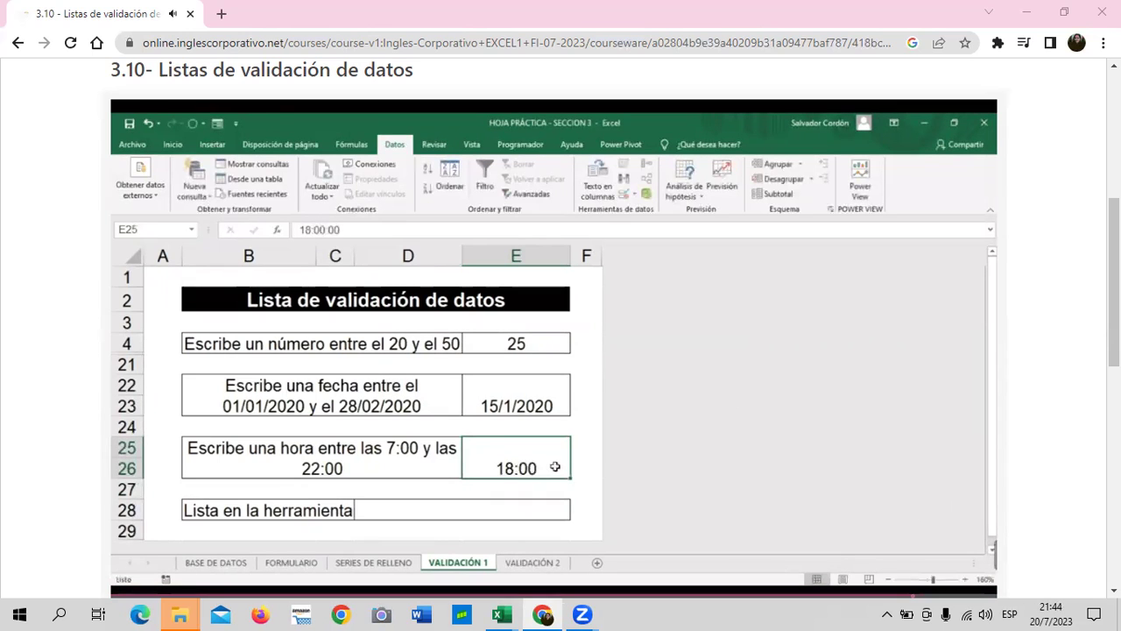
mouse_move(680, 274)
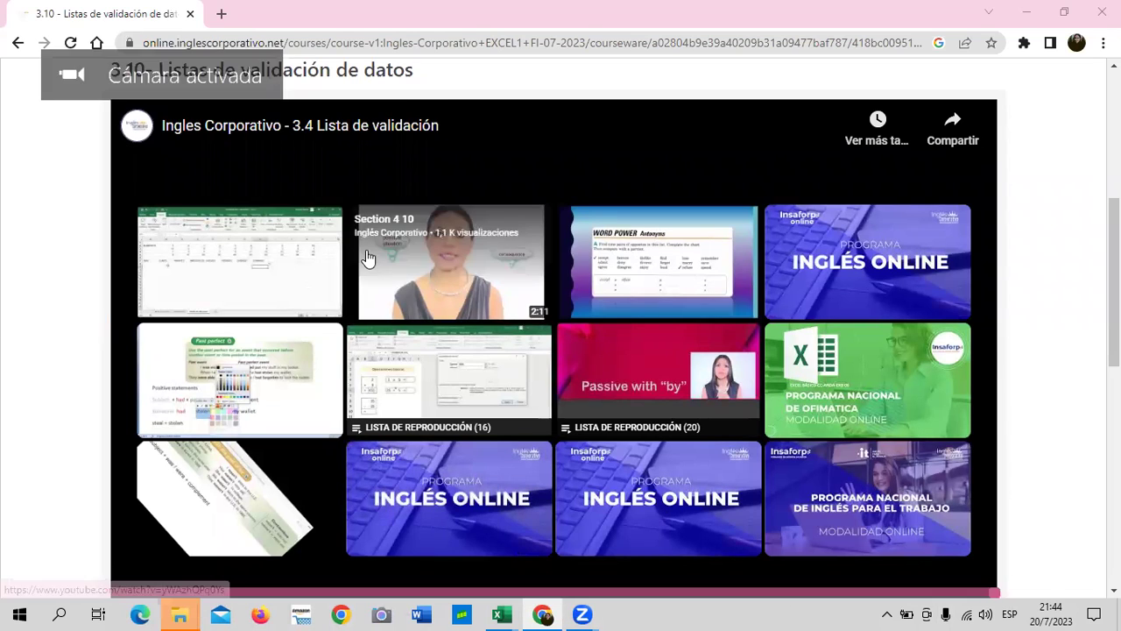
Scroll the course page and bring up the 3.4 Lista de validación workbook from the taskbar
scroll(375, 342, up, 3)
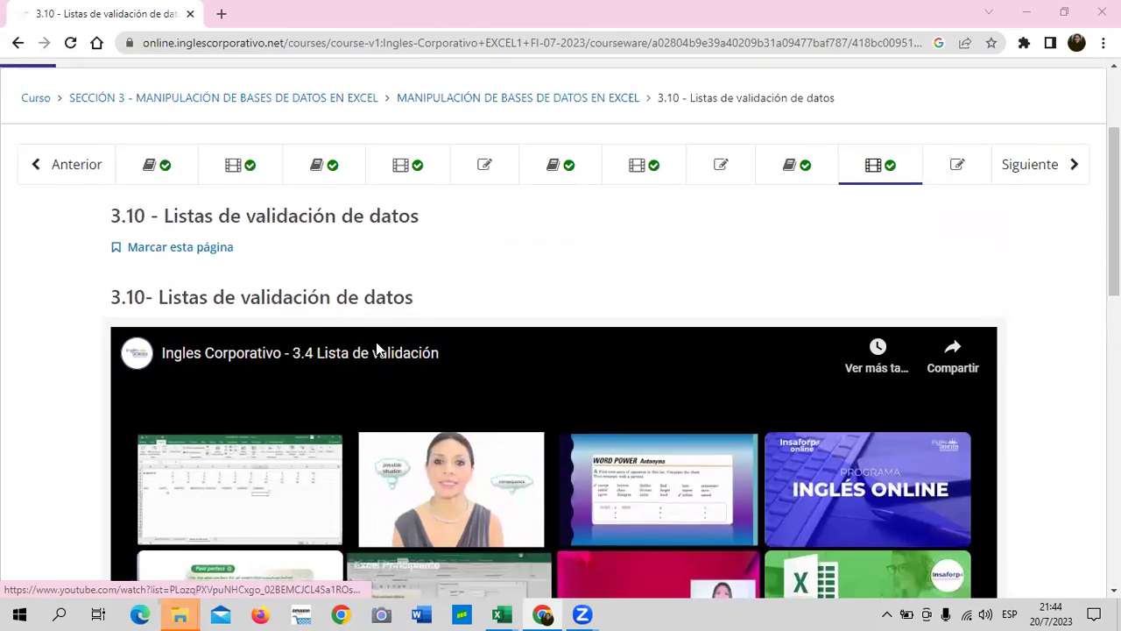
scroll(376, 350, down, 5)
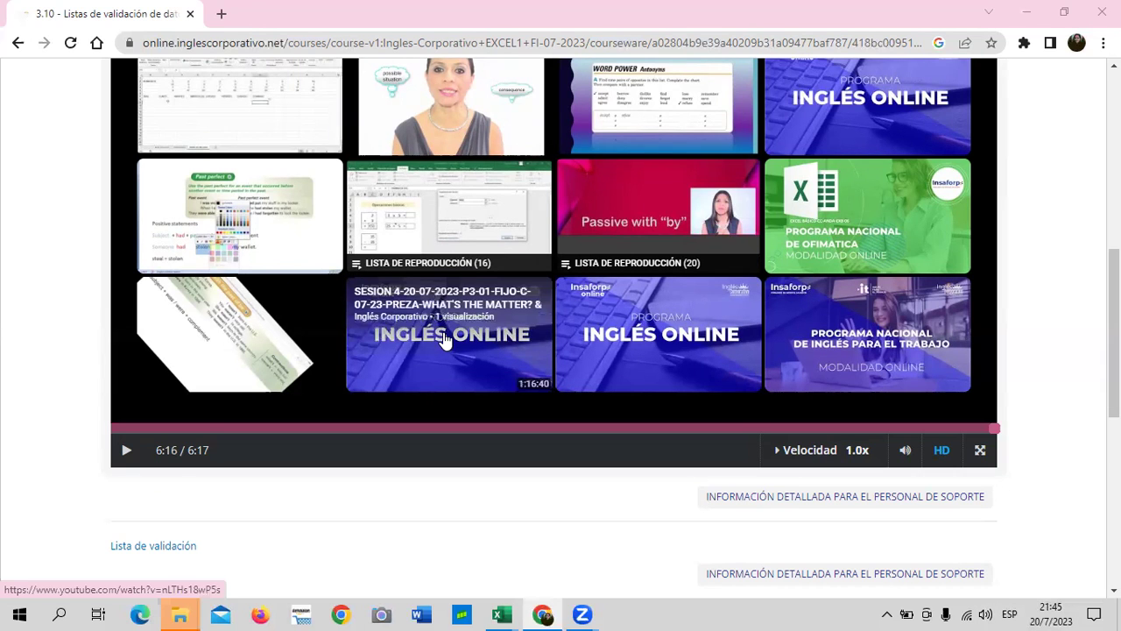
scroll(448, 348, down, 2)
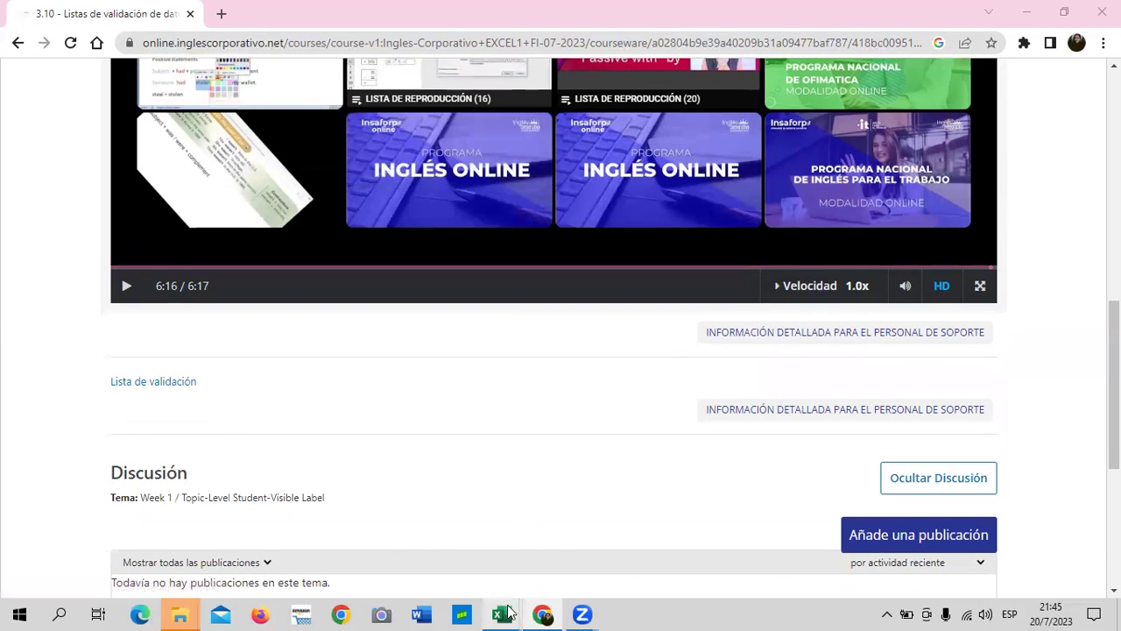
mouse_move(505, 613)
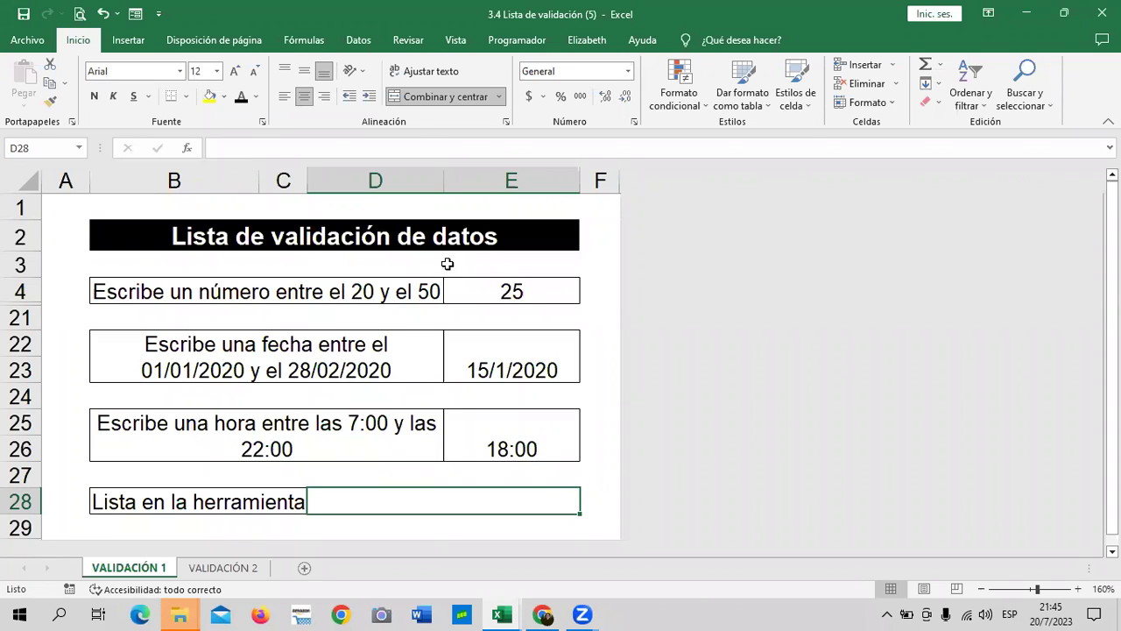
Remove all data validation rules from the practice answer cells E4:E26
click(508, 289)
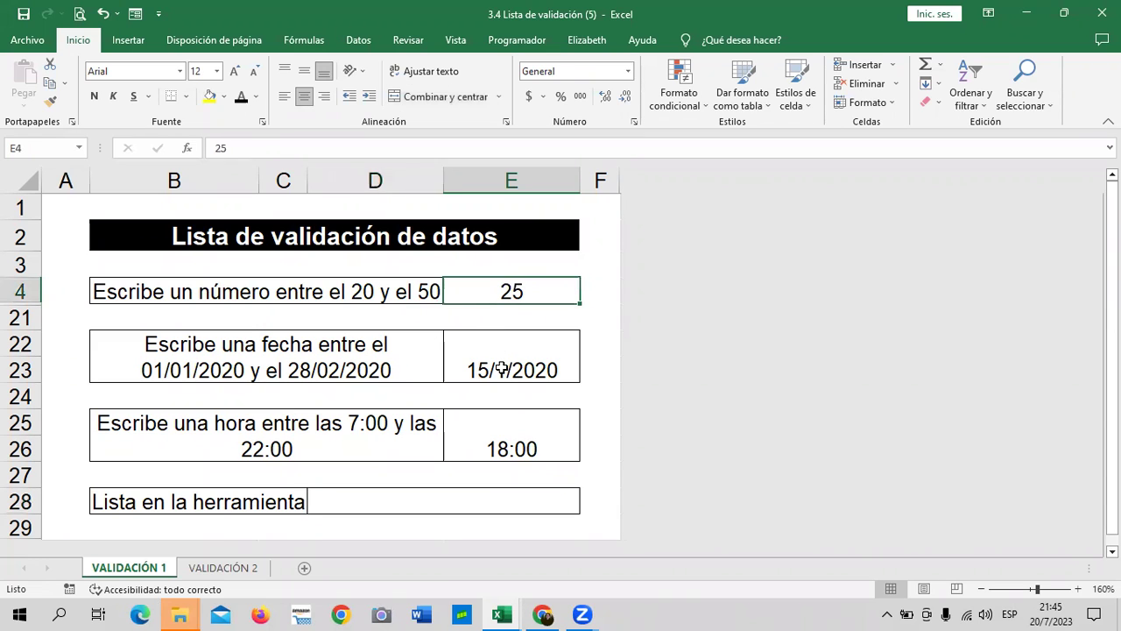
click(505, 354)
drag(515, 285, 525, 440)
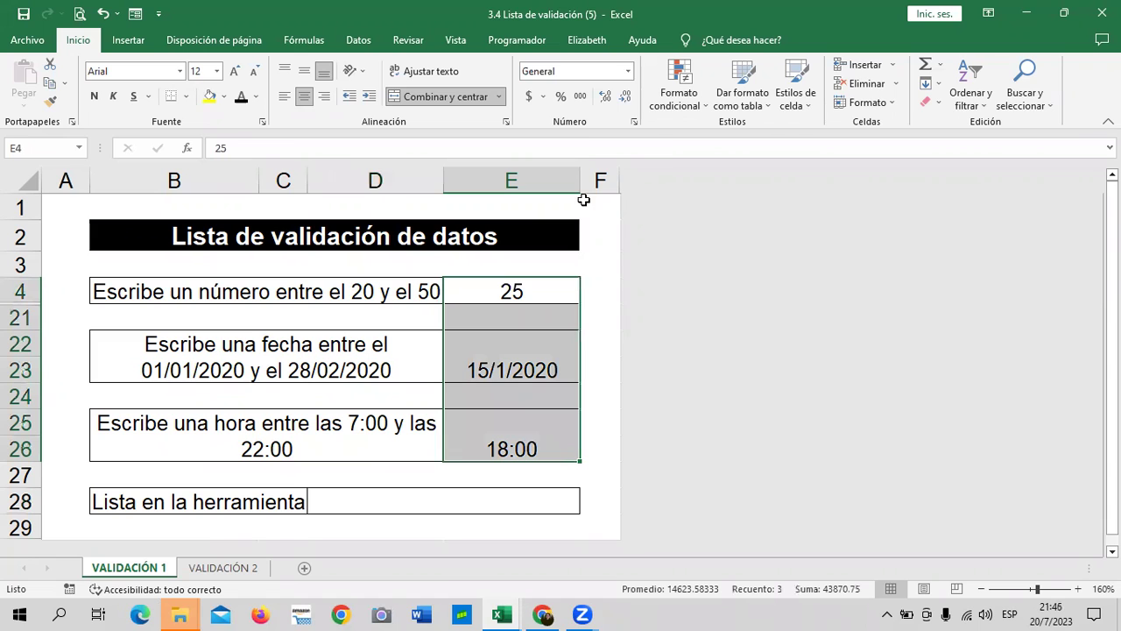
click(358, 40)
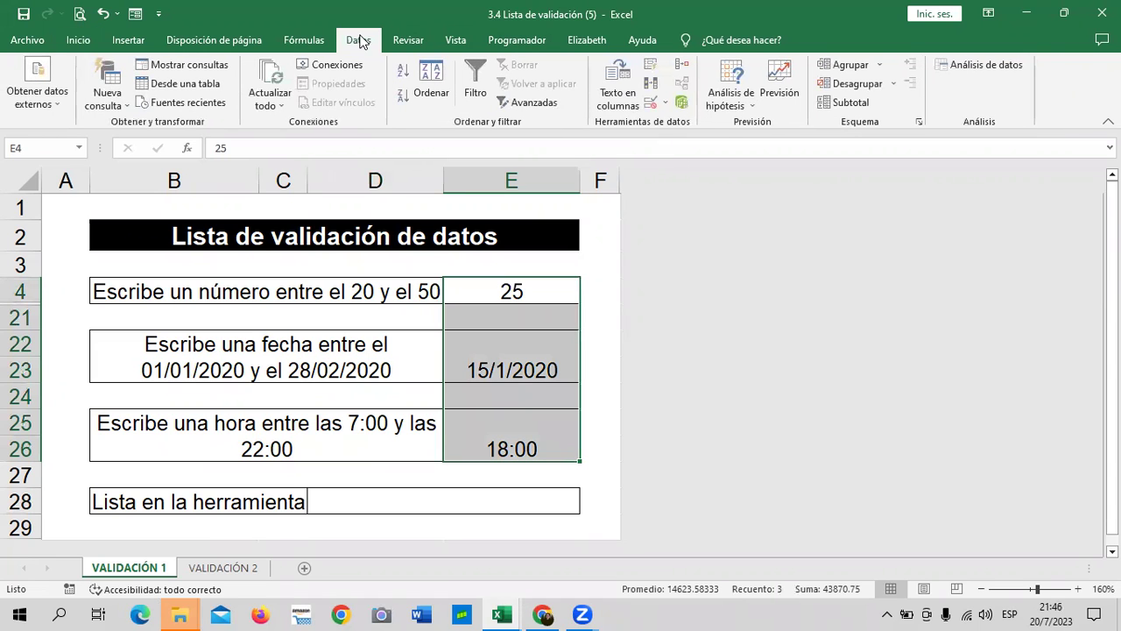
click(649, 103)
click(525, 358)
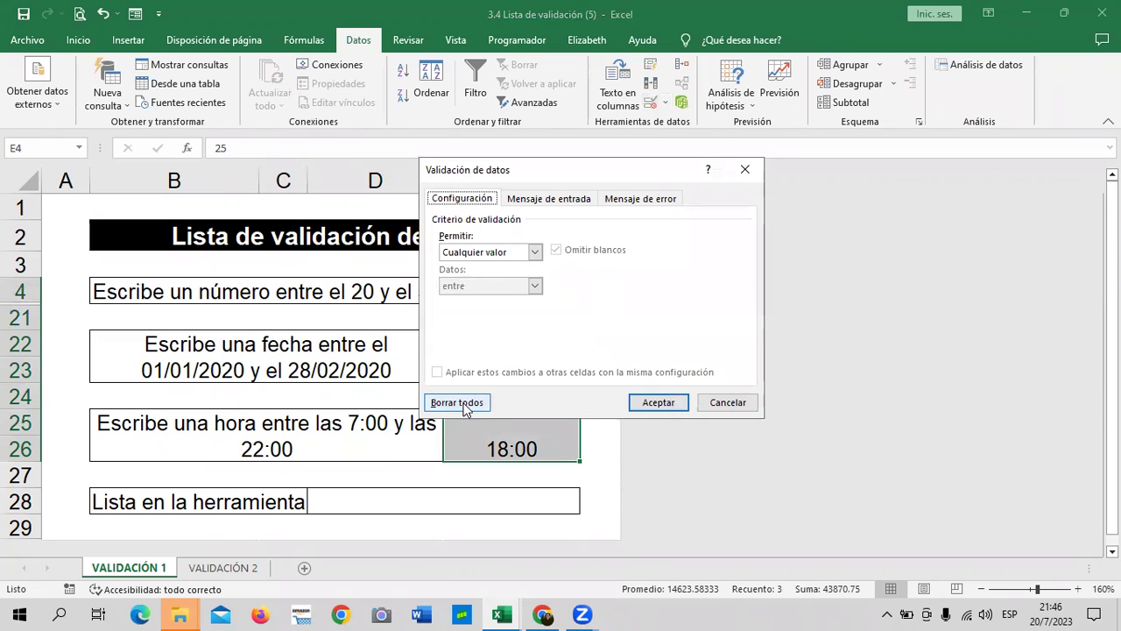
click(466, 404)
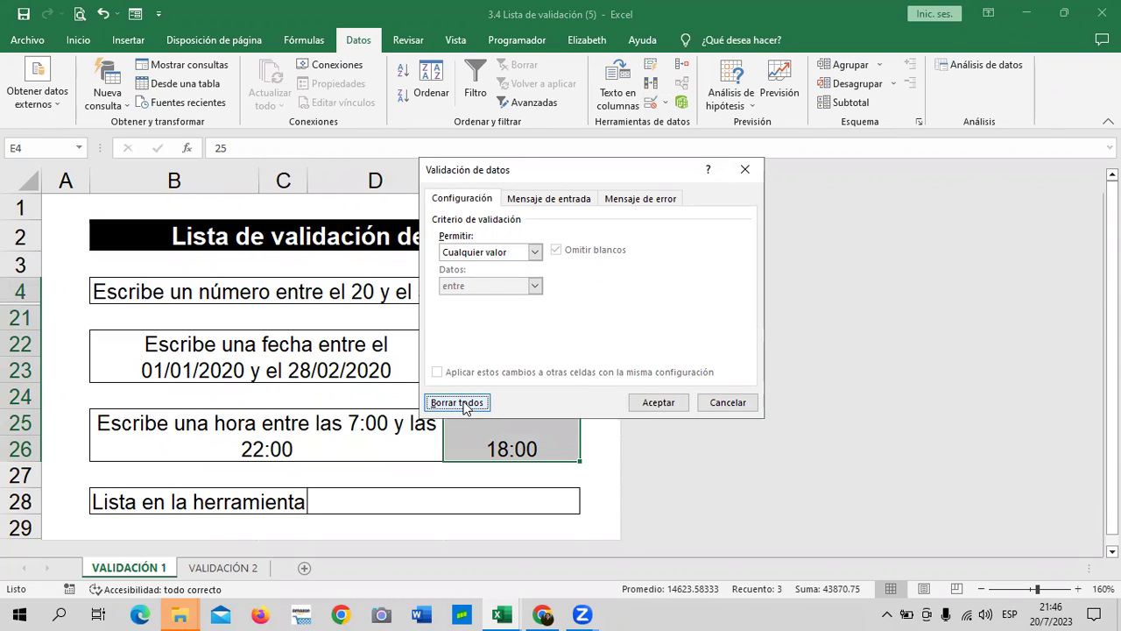
click(658, 404)
Delete the practice answers 25, 15/1/2020 and 18:00 from E4:E26
click(604, 296)
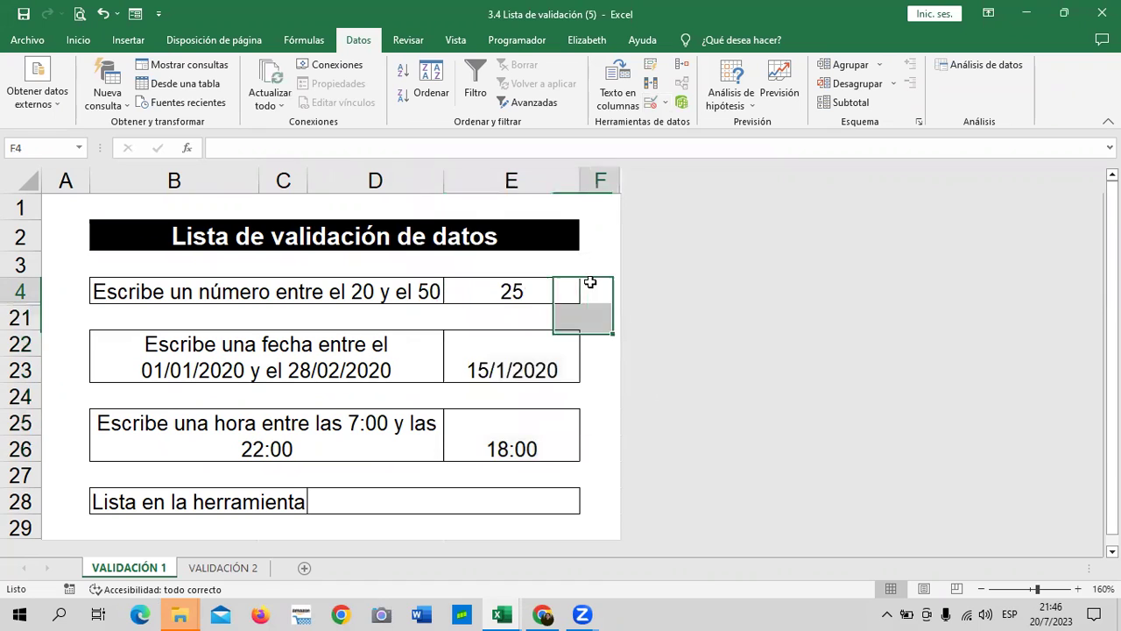
click(543, 287)
drag(543, 288, 528, 456)
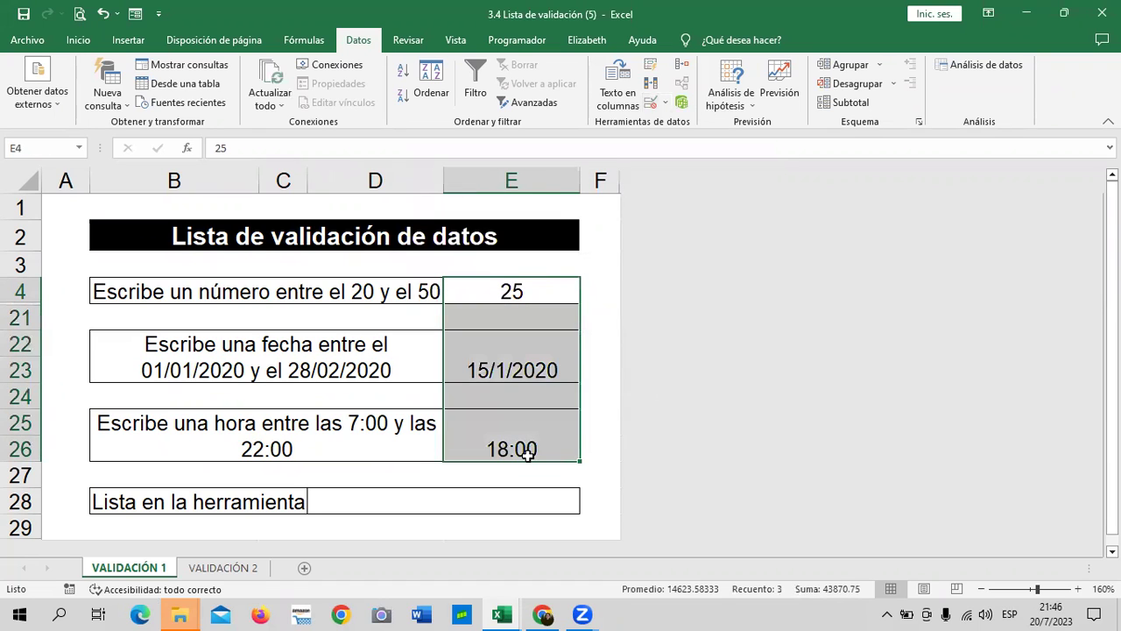
key(Delete)
click(230, 568)
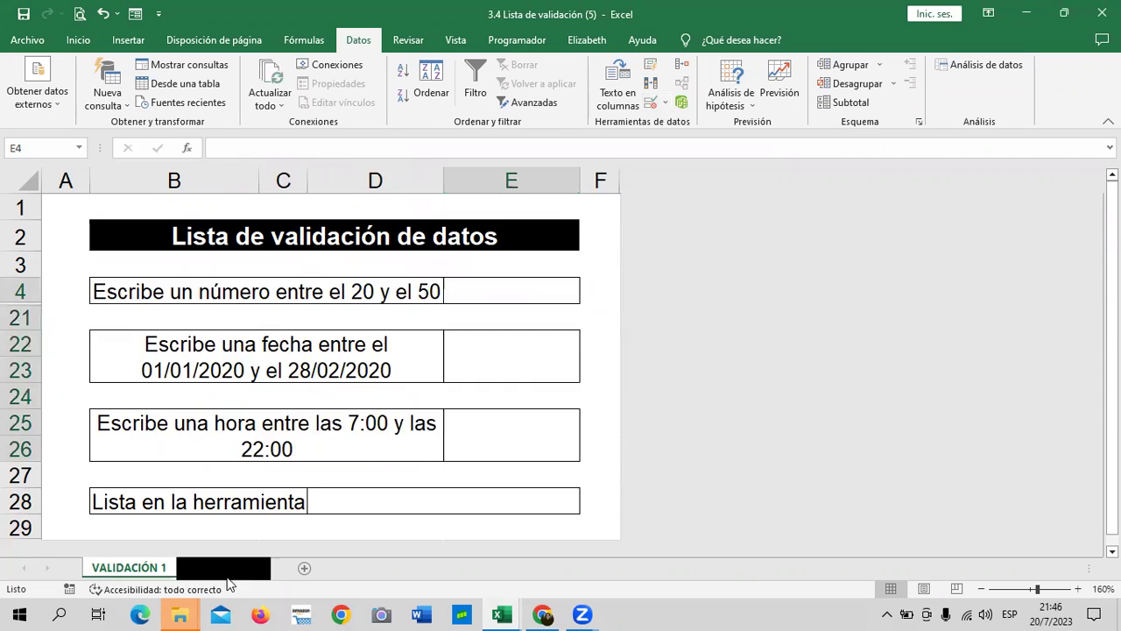
click(389, 438)
click(149, 567)
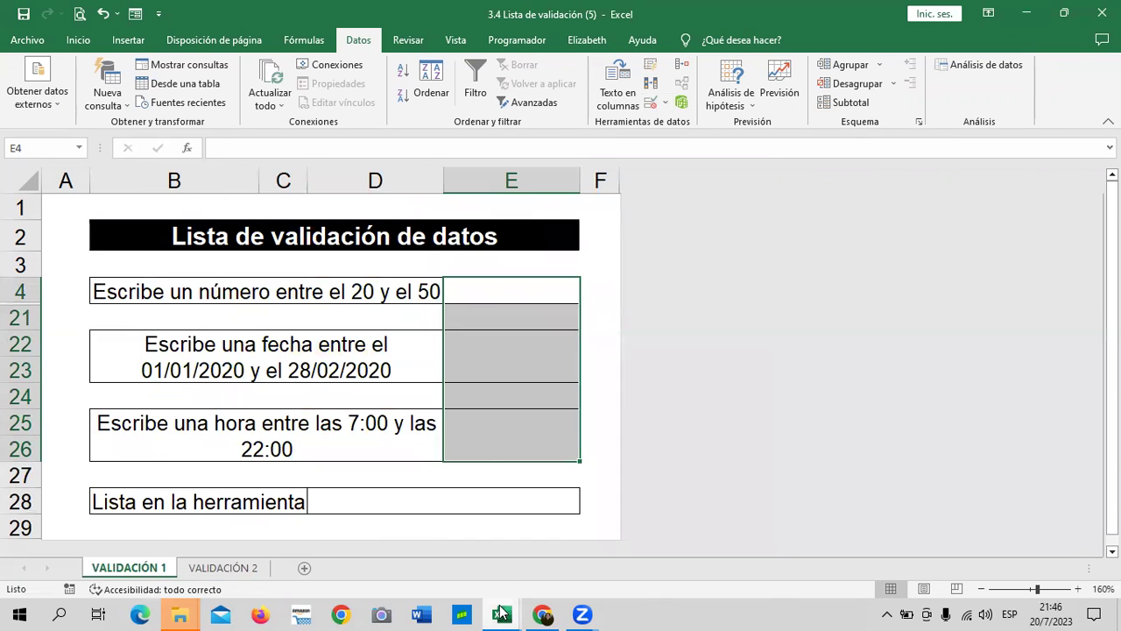
In the Validación con formato personalizado workbook, clear all validation from grade cells E6:F10
click(652, 571)
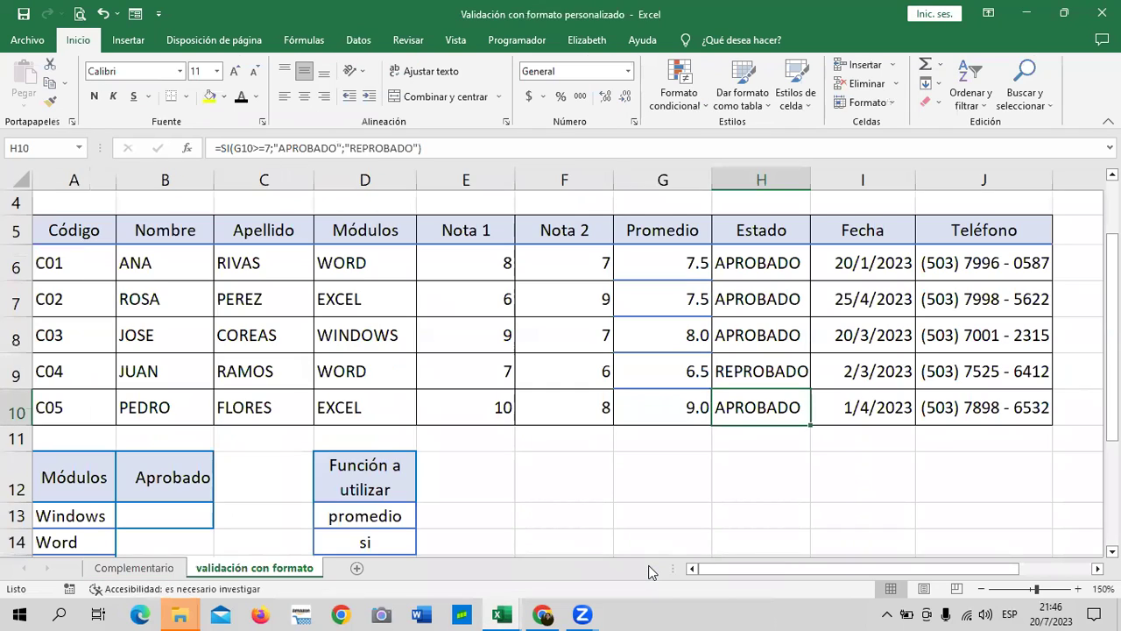
mouse_move(468, 256)
mouse_down()
mouse_move(572, 327)
mouse_move(576, 403)
mouse_up()
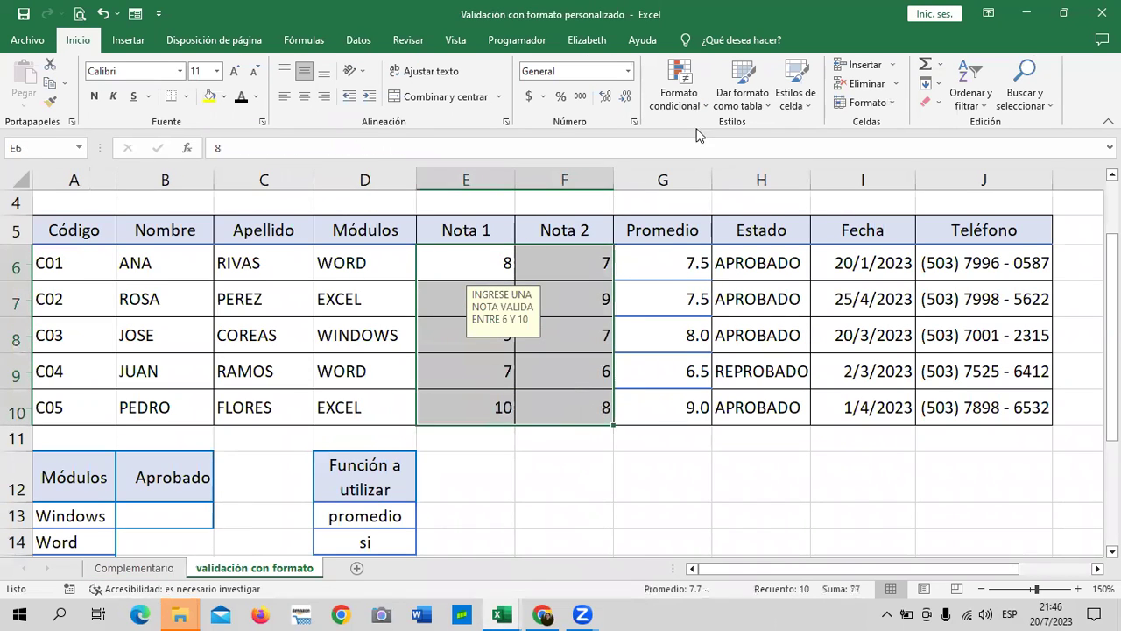
click(357, 40)
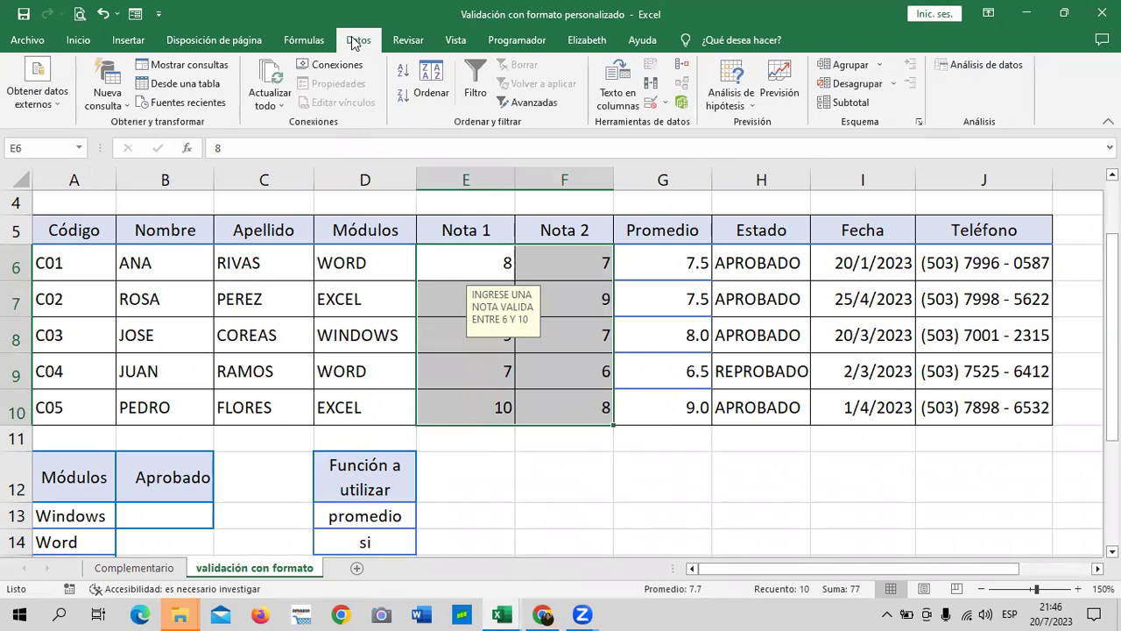
click(663, 104)
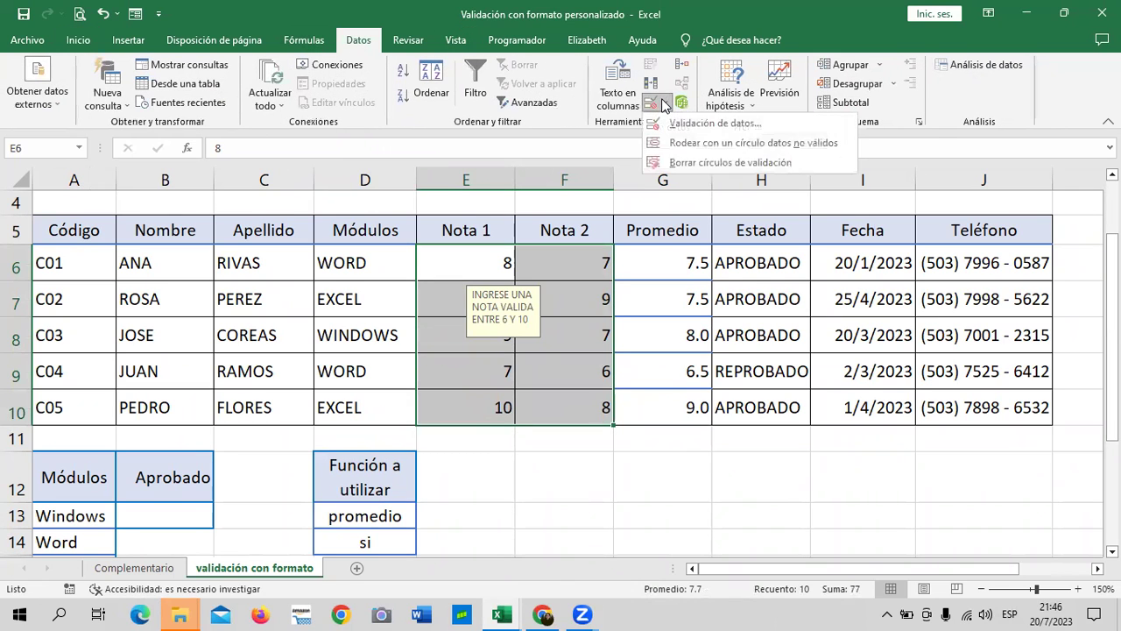
click(711, 123)
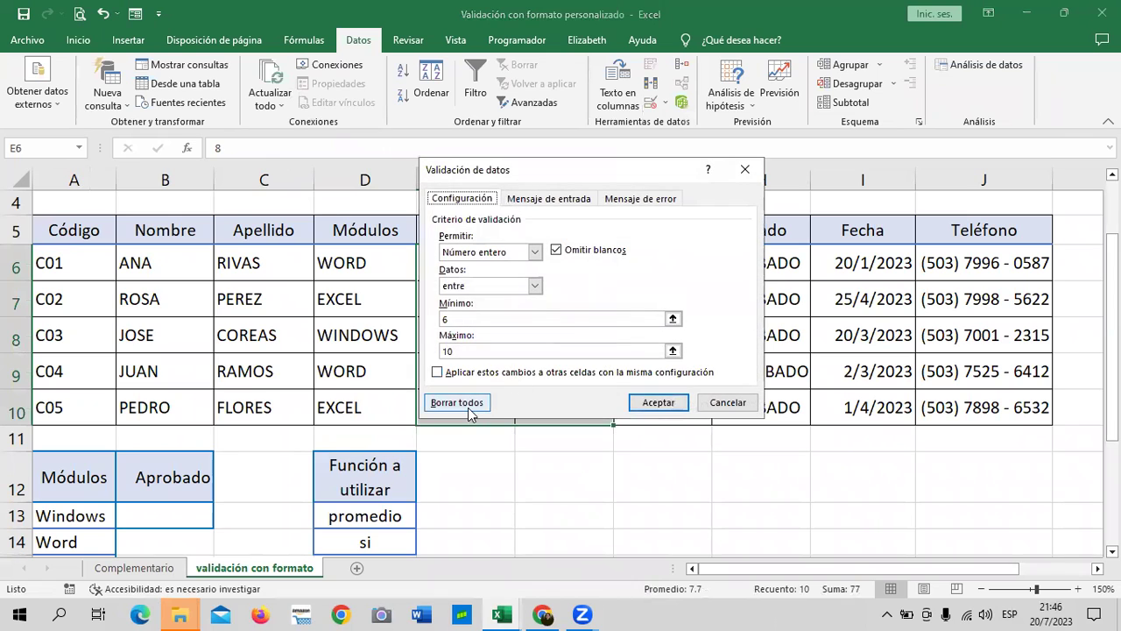
click(467, 404)
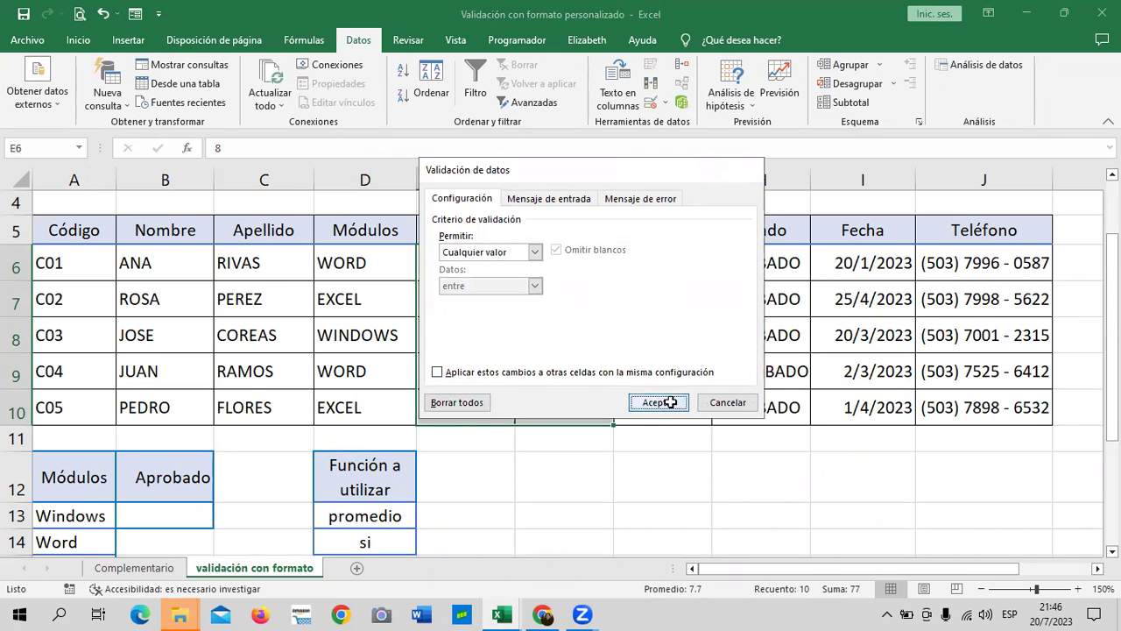
click(668, 403)
click(582, 474)
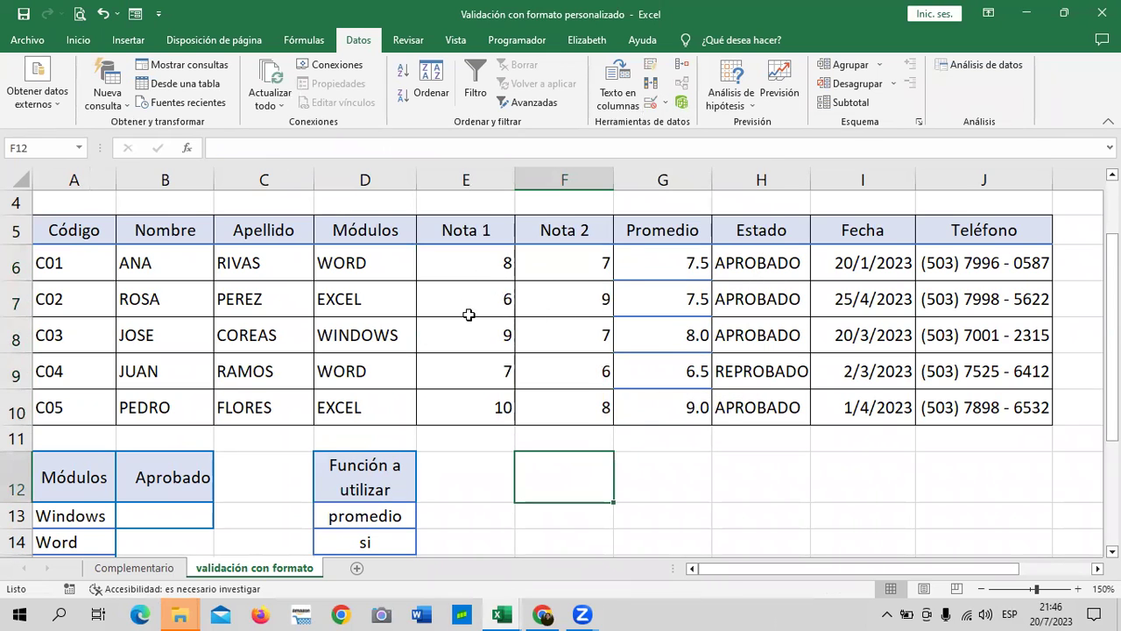
Enter 5 as the grade in E6 and in F9
click(483, 257)
text(5)
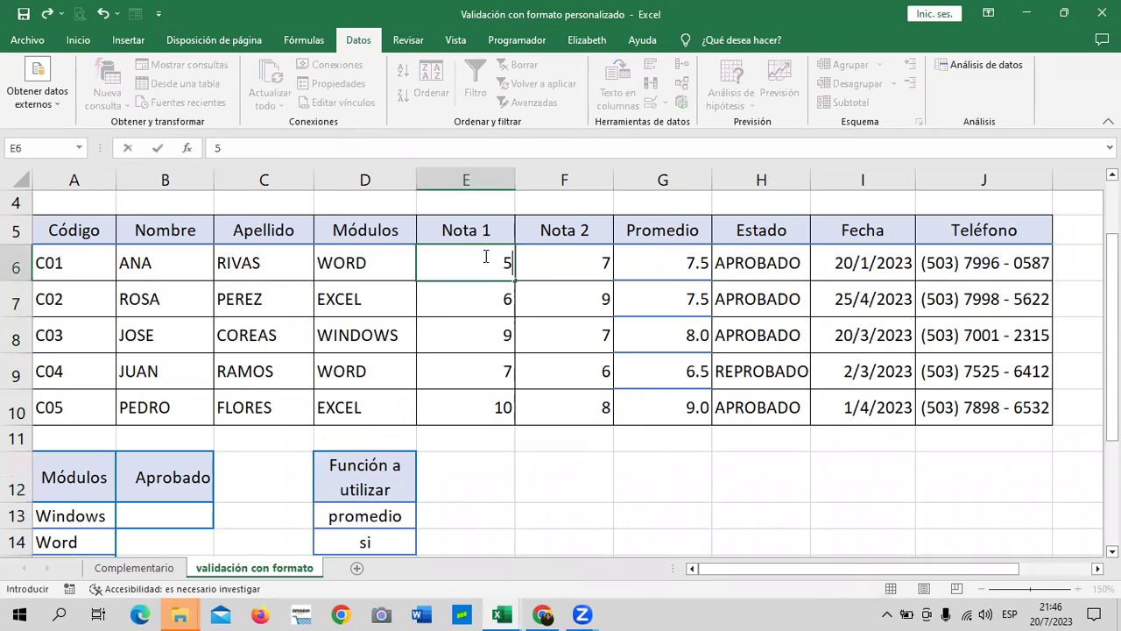
key(Return)
click(579, 374)
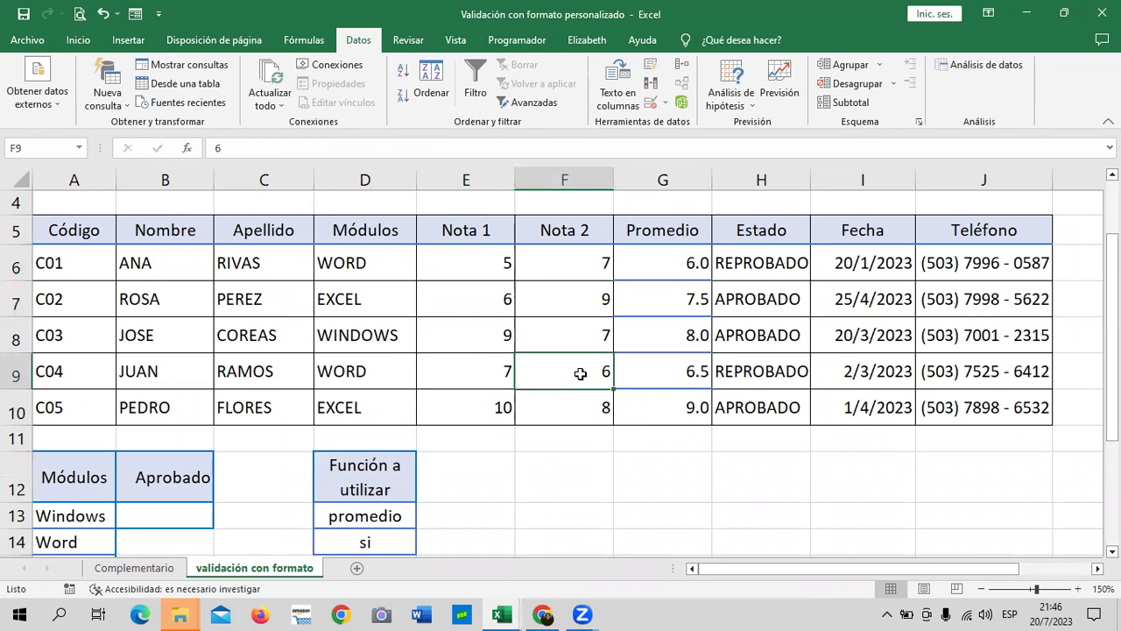
text(5)
key(Return)
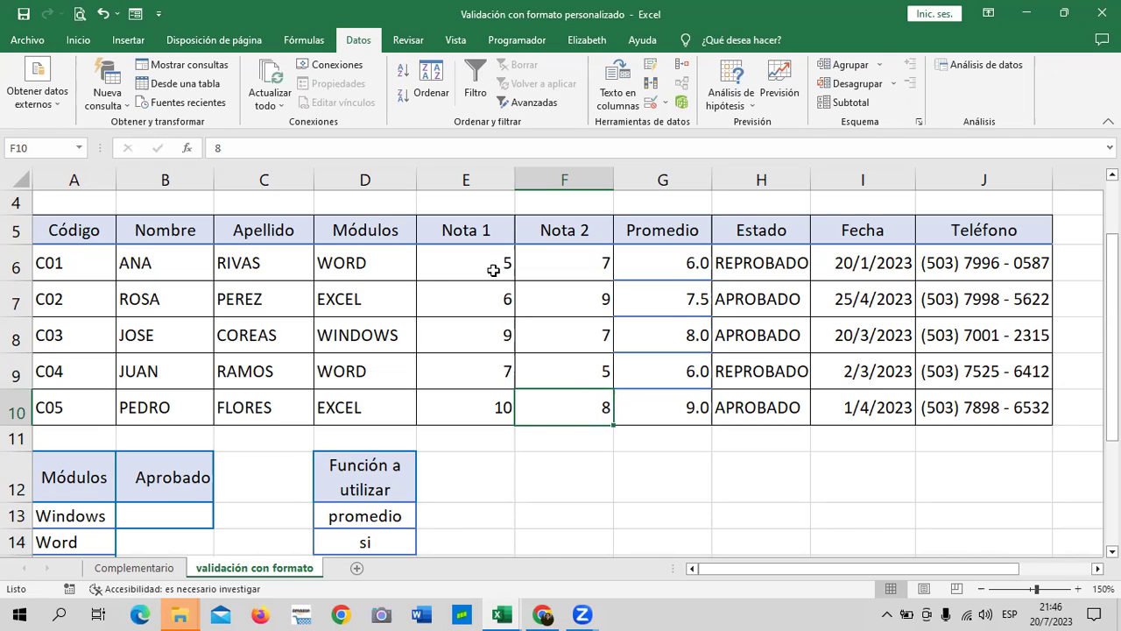
Restrict E6:F10 to whole numbers with minimum 6 and maximum 10
click(577, 477)
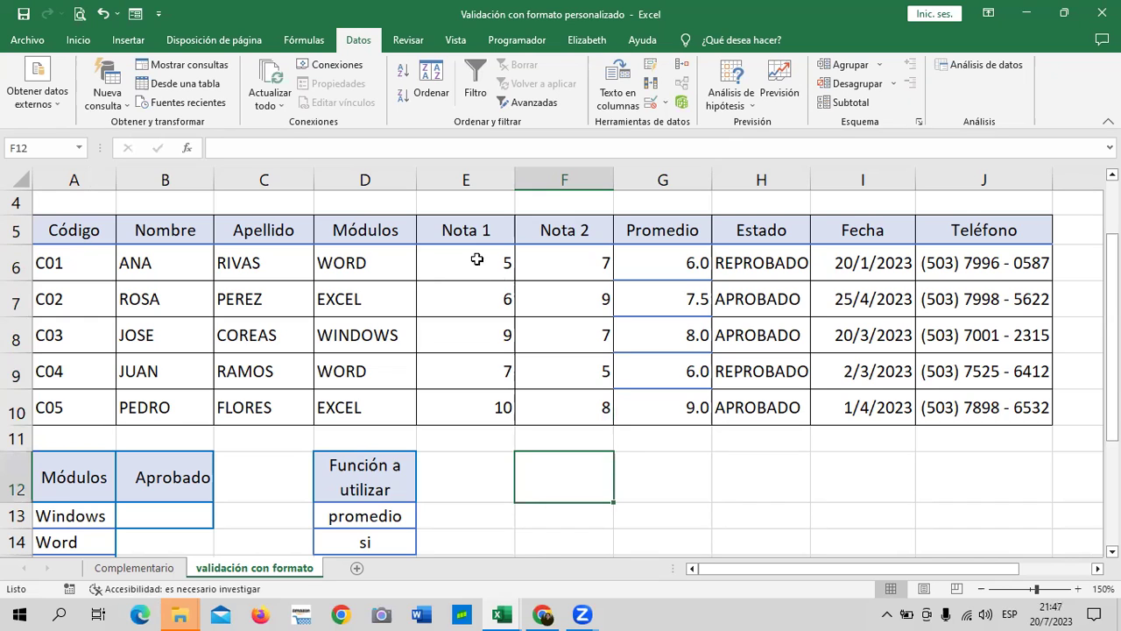
mouse_move(476, 260)
mouse_down()
mouse_move(559, 316)
mouse_move(604, 412)
mouse_up()
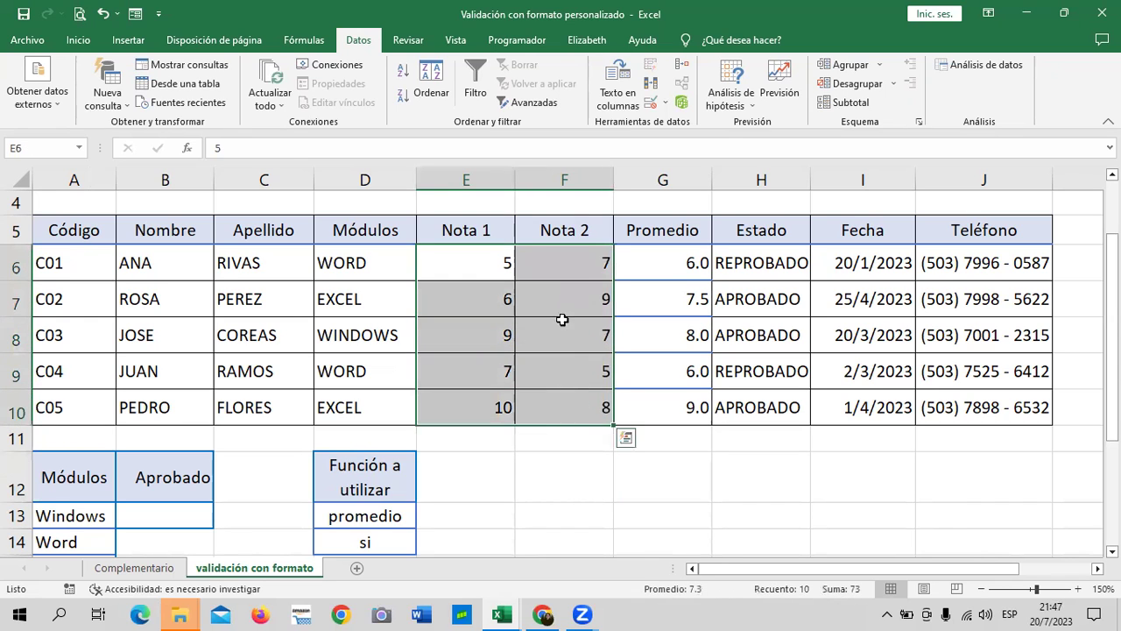
click(652, 103)
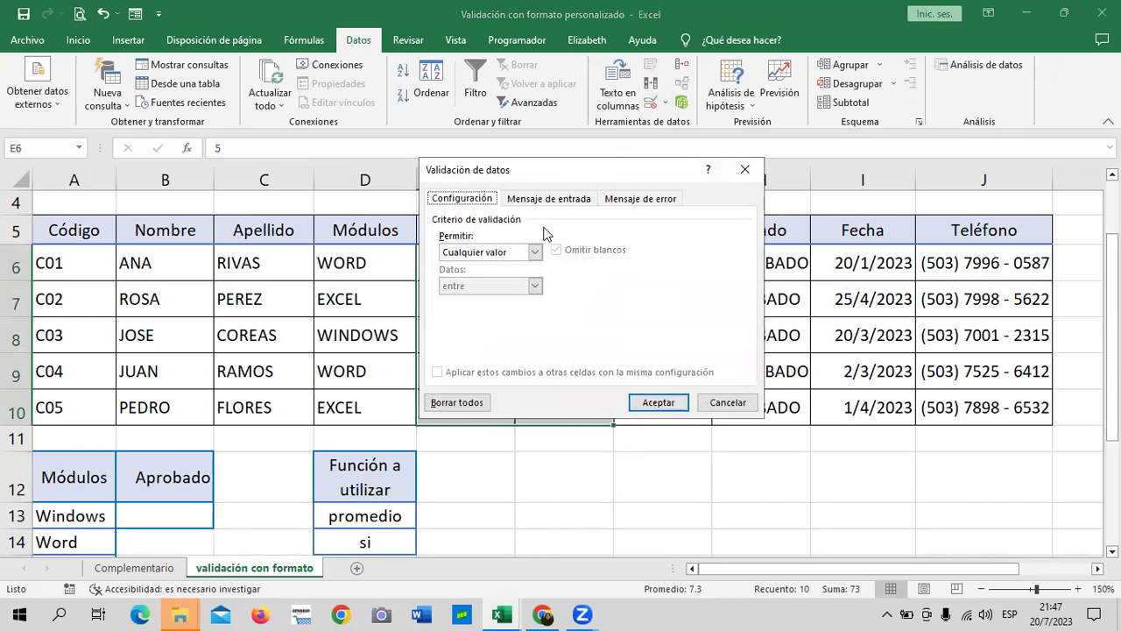
click(534, 251)
click(508, 277)
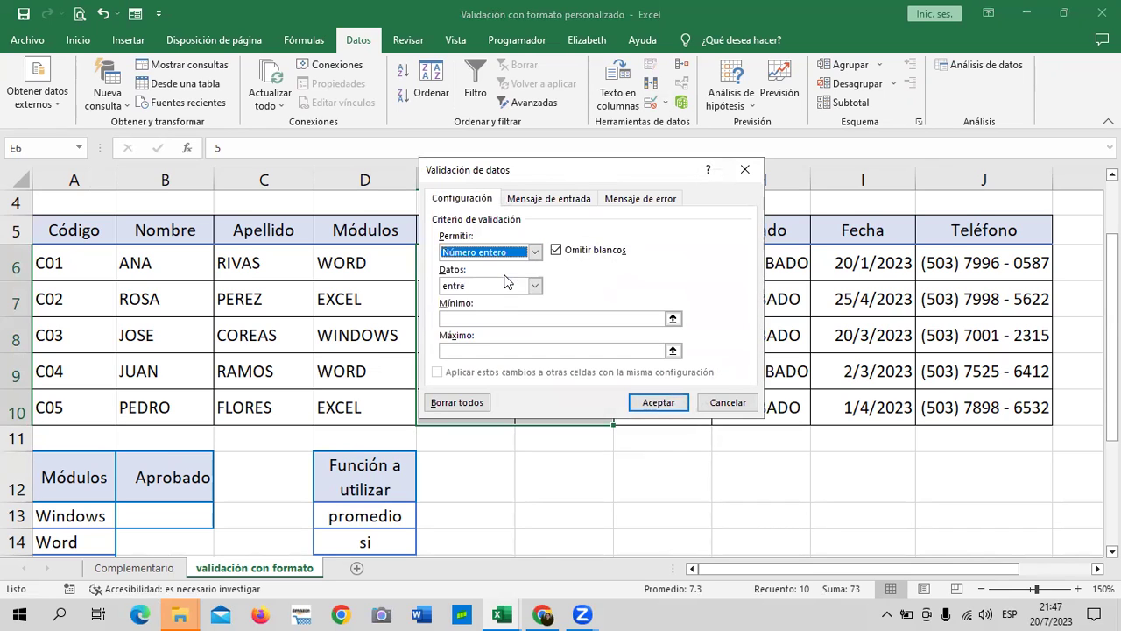
click(487, 320)
text(6)
click(487, 350)
text(10)
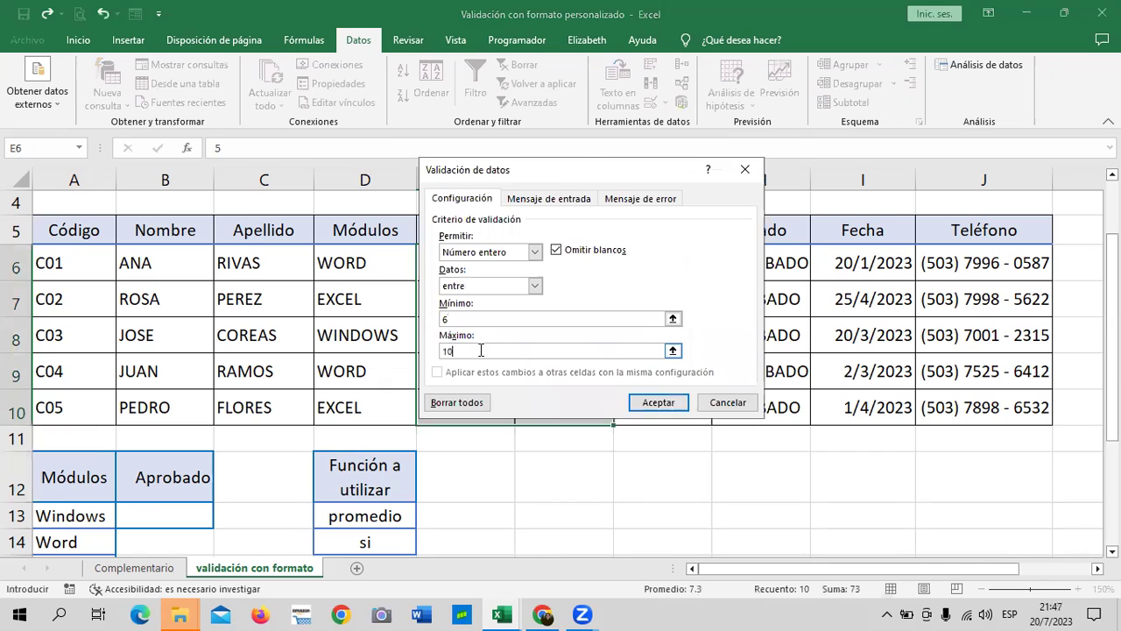
key(Return)
Inspect E6 and F9, still holding 5, and reselect E6:F10
click(529, 384)
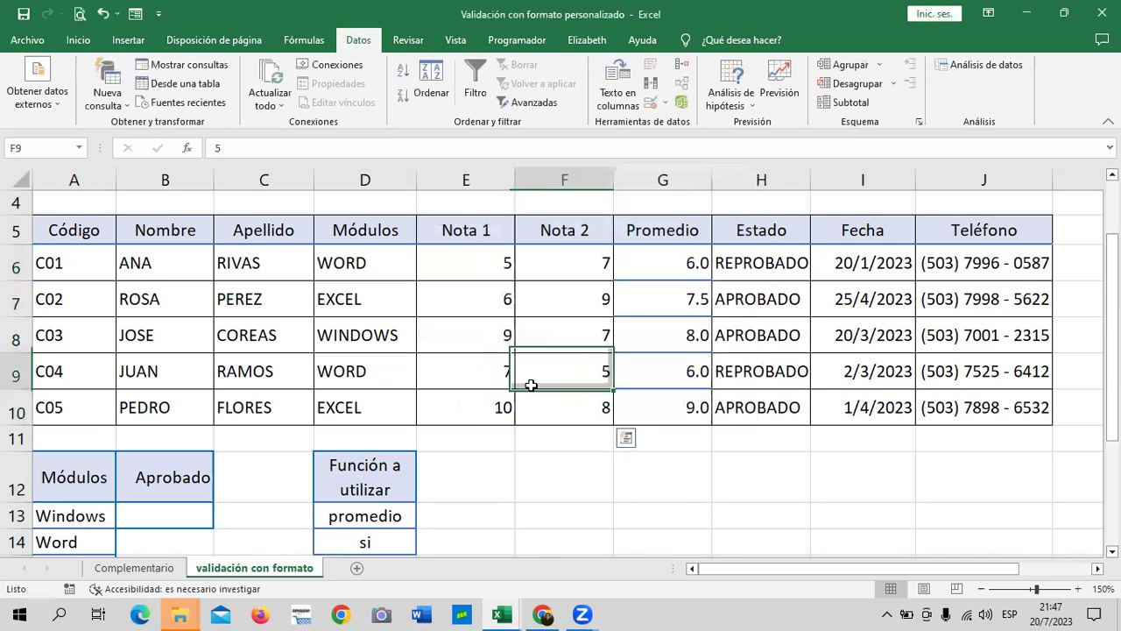
click(477, 267)
click(564, 373)
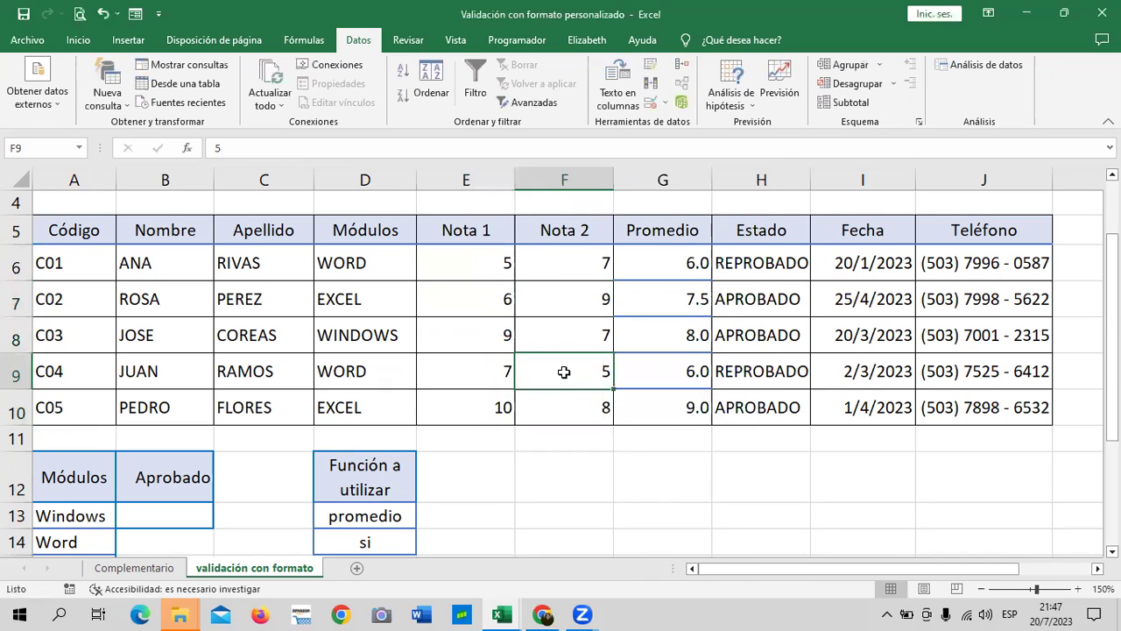
click(503, 263)
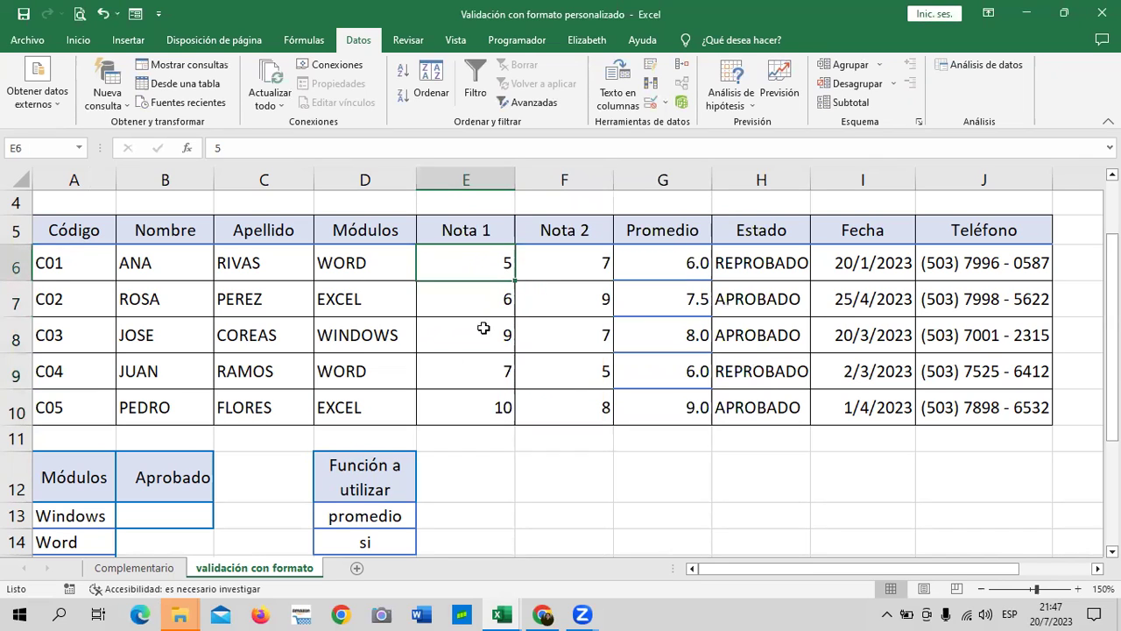
click(602, 363)
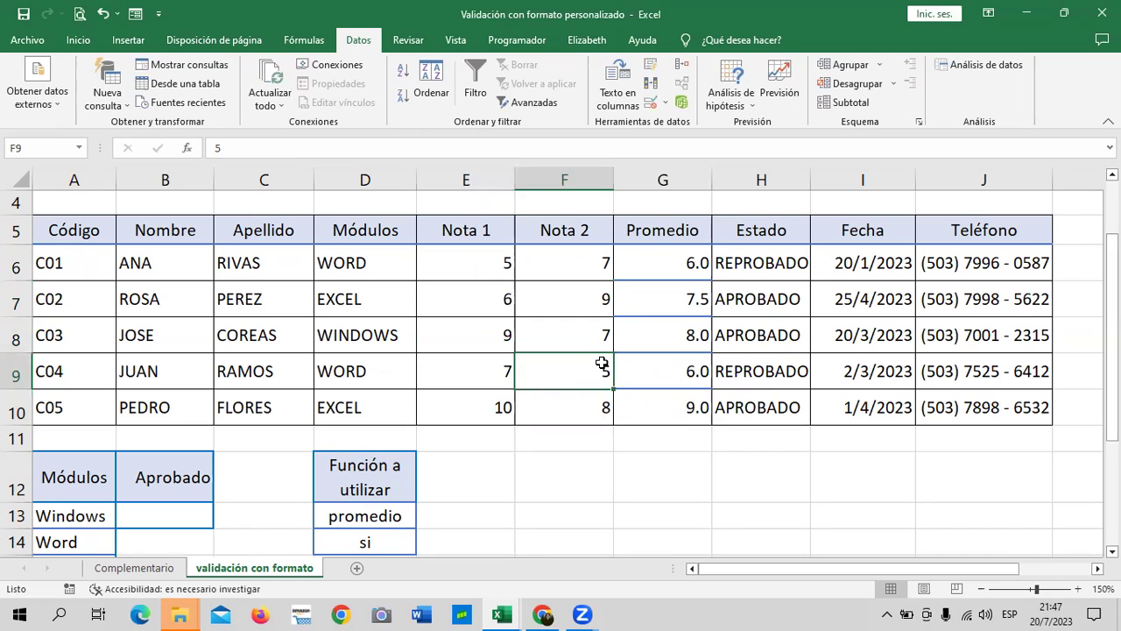
mouse_move(477, 265)
mouse_down()
mouse_move(554, 298)
mouse_move(585, 407)
mouse_up()
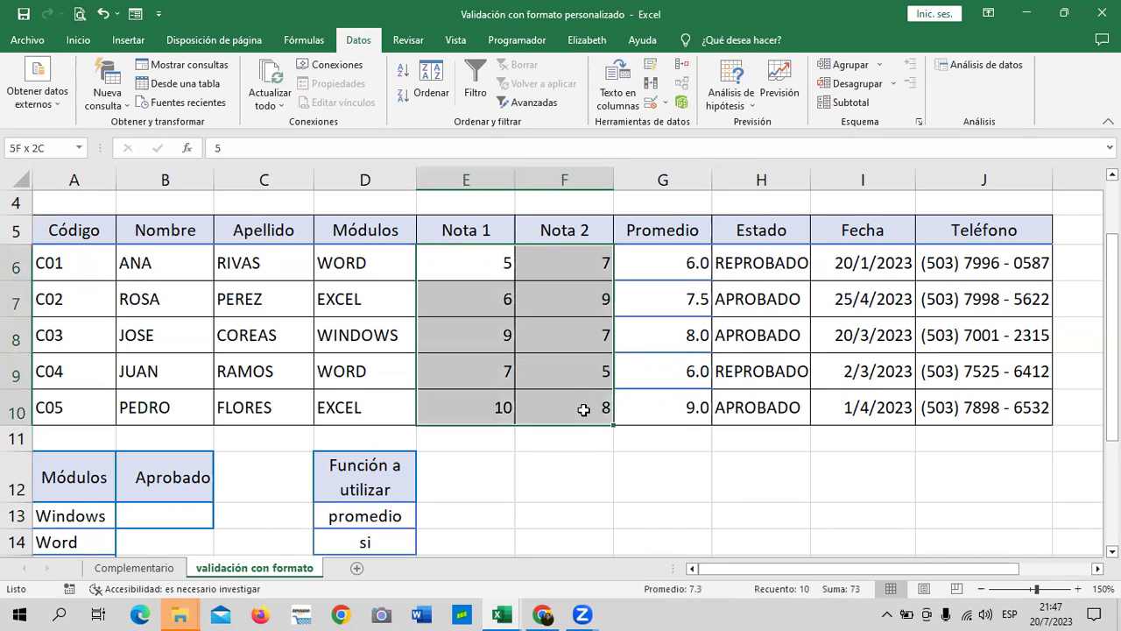
click(667, 104)
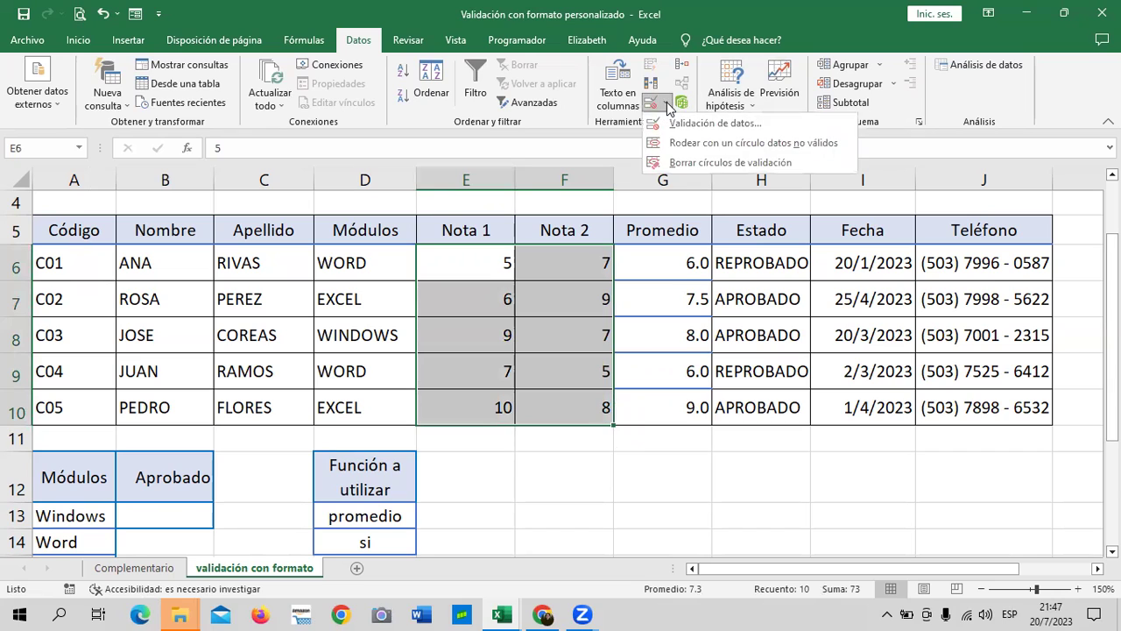
click(693, 142)
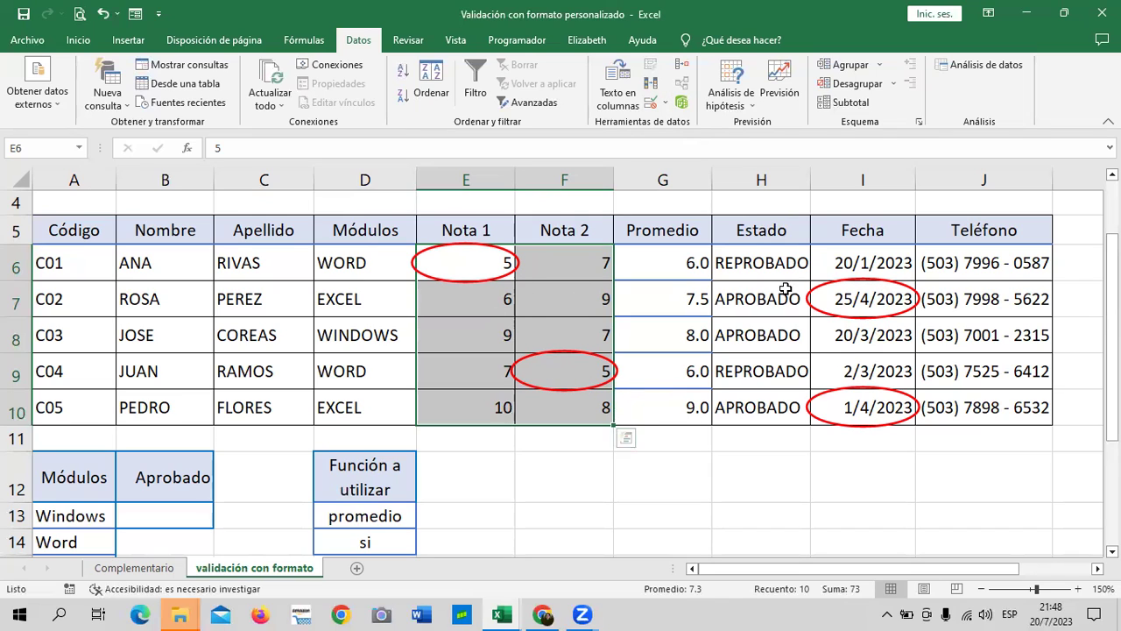
click(664, 103)
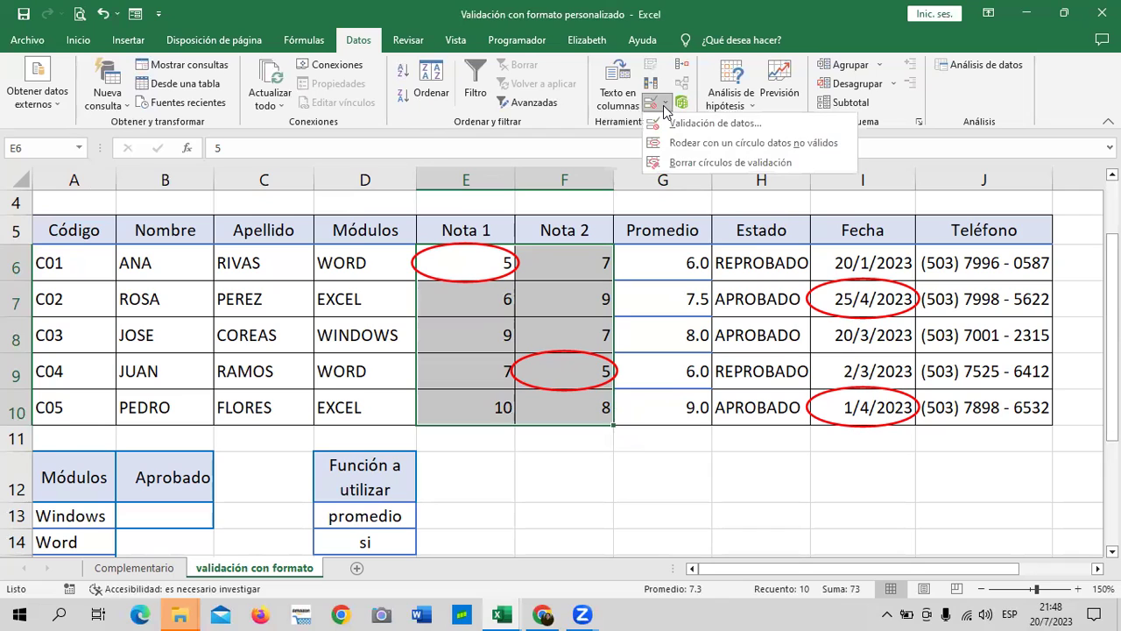
click(703, 162)
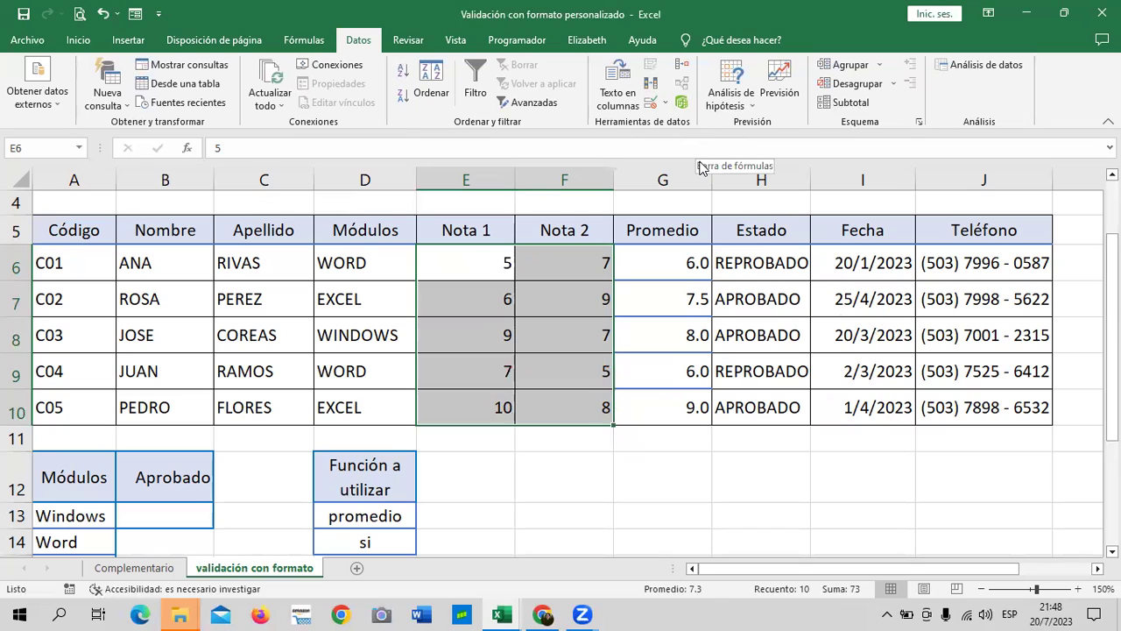
click(701, 457)
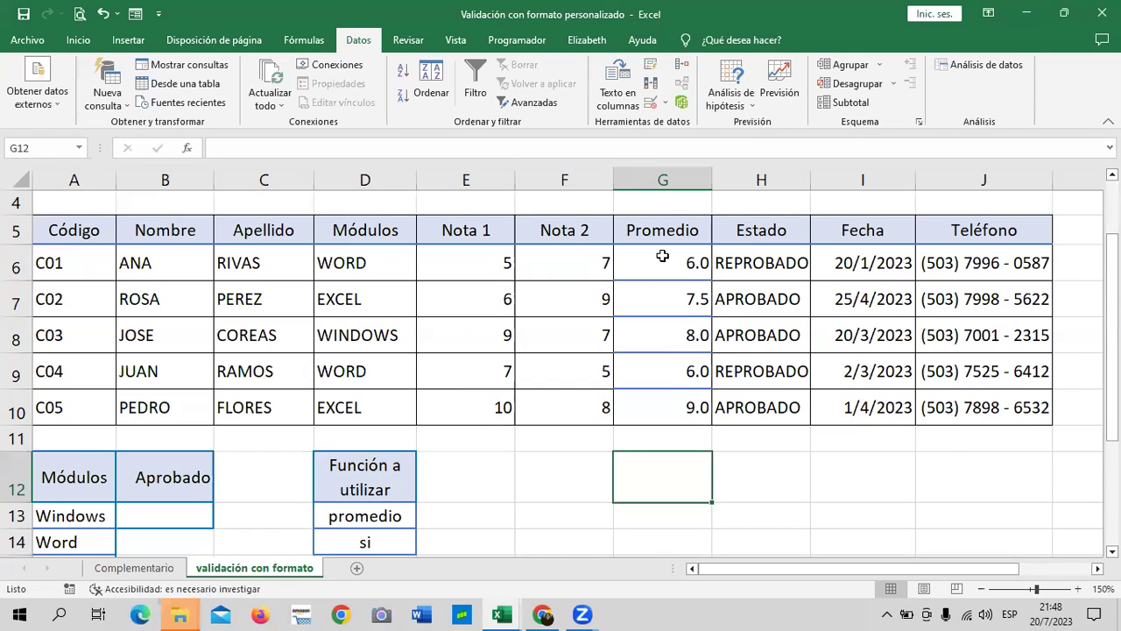
Change C01's Nota 1 in cell E6 to 8
click(584, 371)
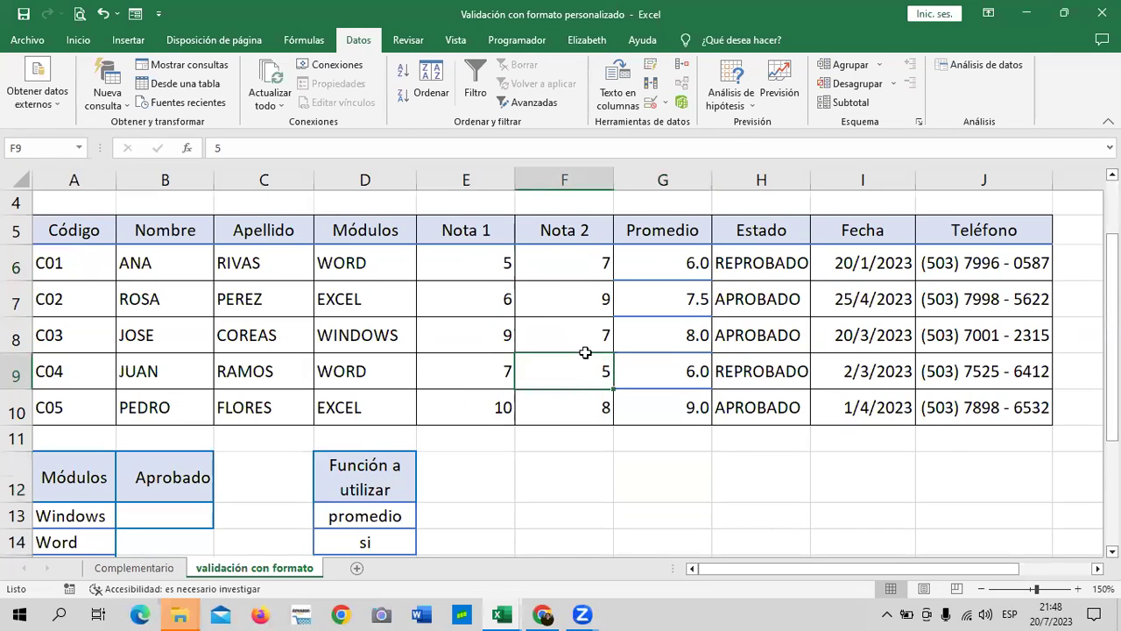
click(452, 265)
click(583, 373)
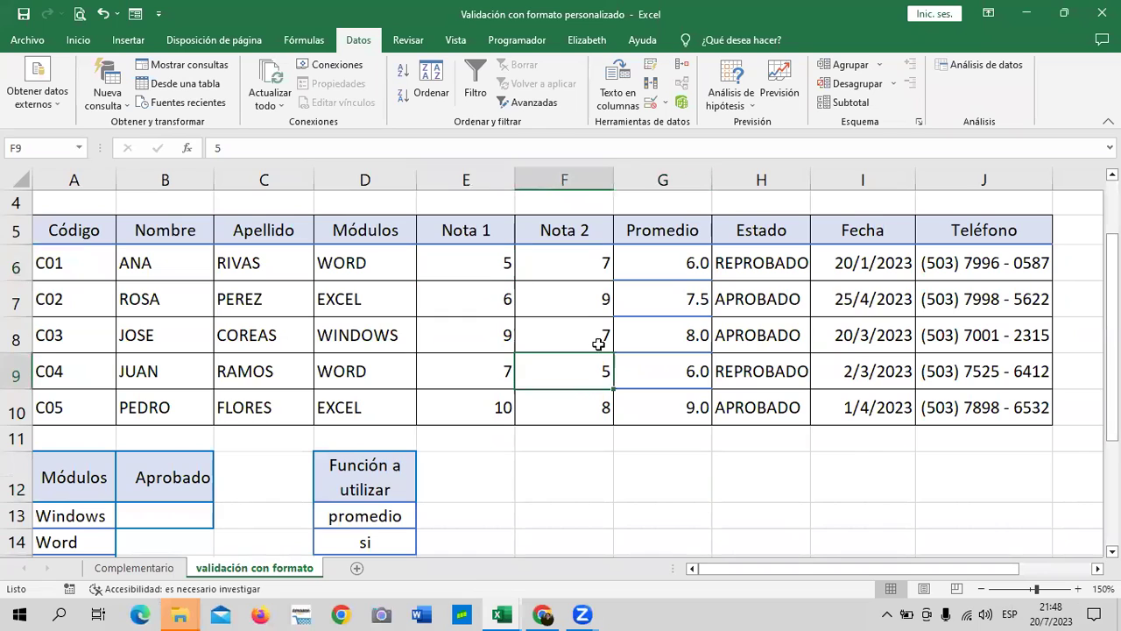
click(476, 265)
text(8)
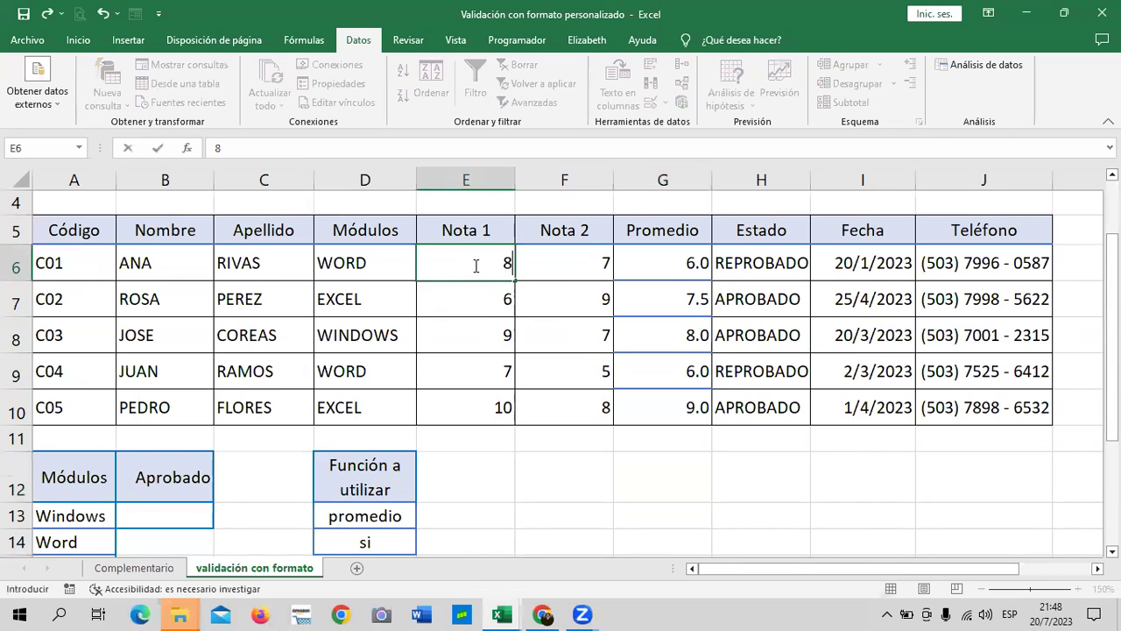
key(Return)
Try entering 5 in E6, then cancel after the validation error so it stays 8
click(471, 262)
text(5)
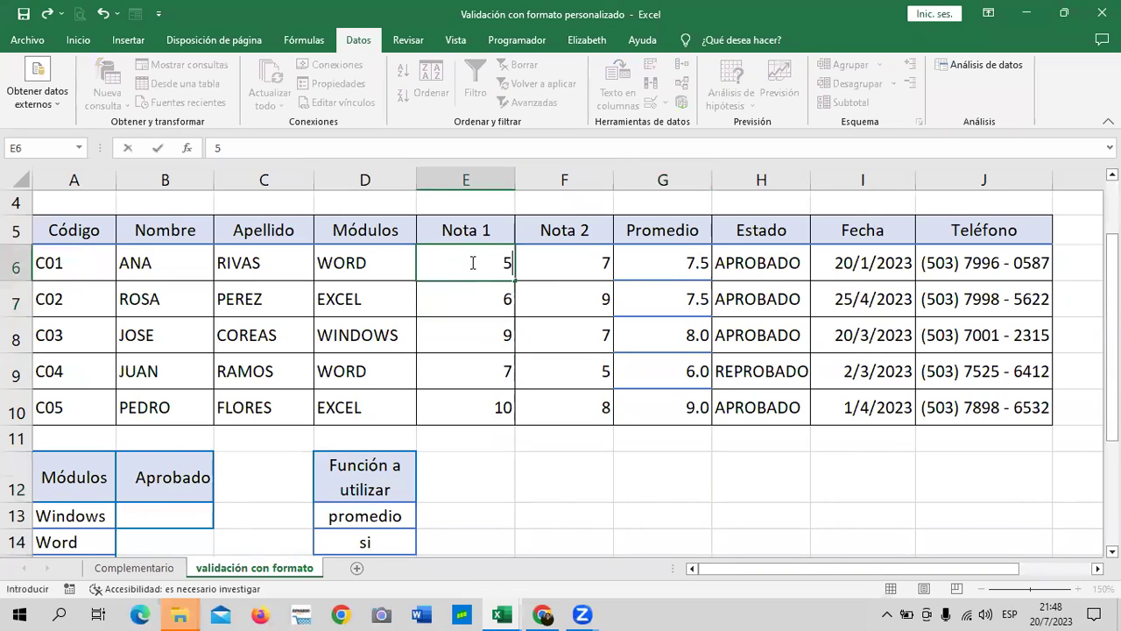
key(Return)
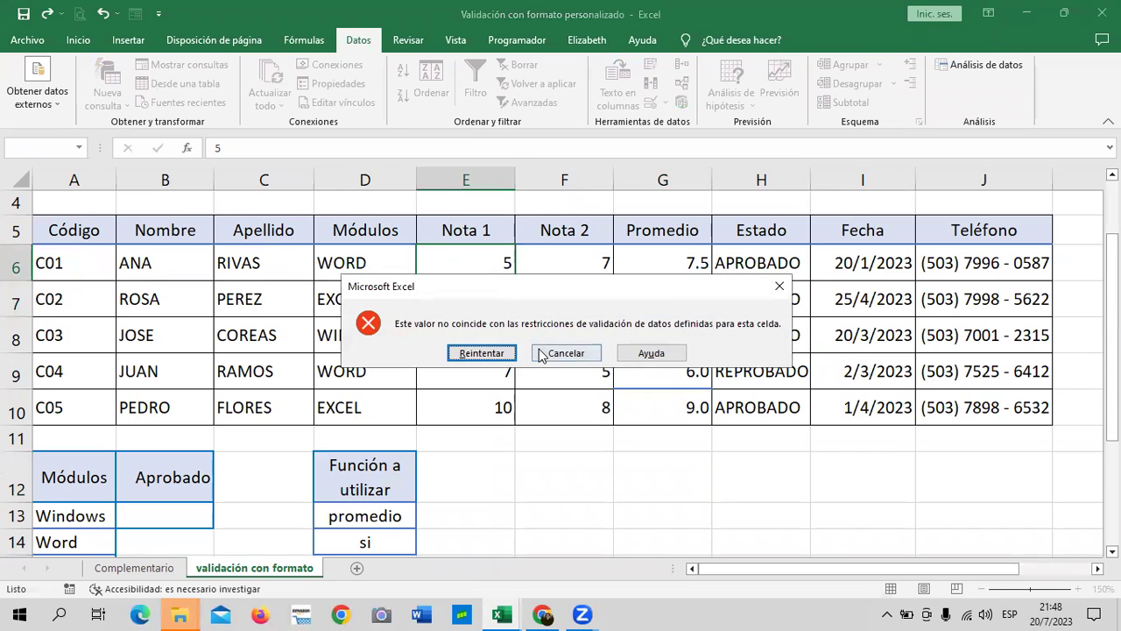
click(504, 353)
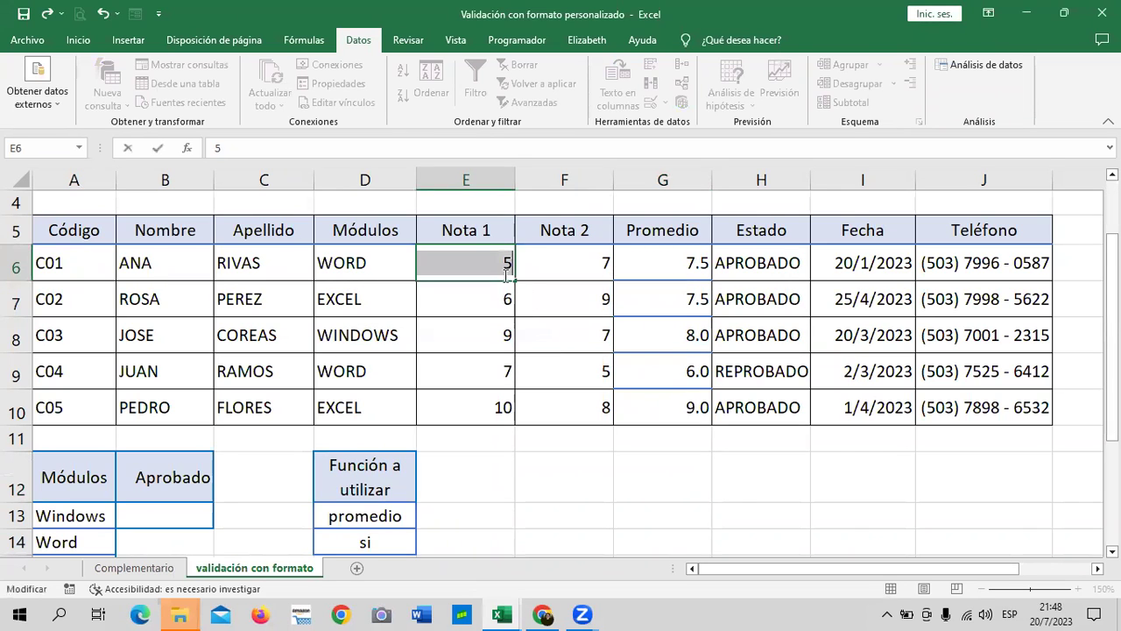
key(Escape)
Set C04's Nota 2 in F9 to 6, then open and close the Data Validation options
click(567, 366)
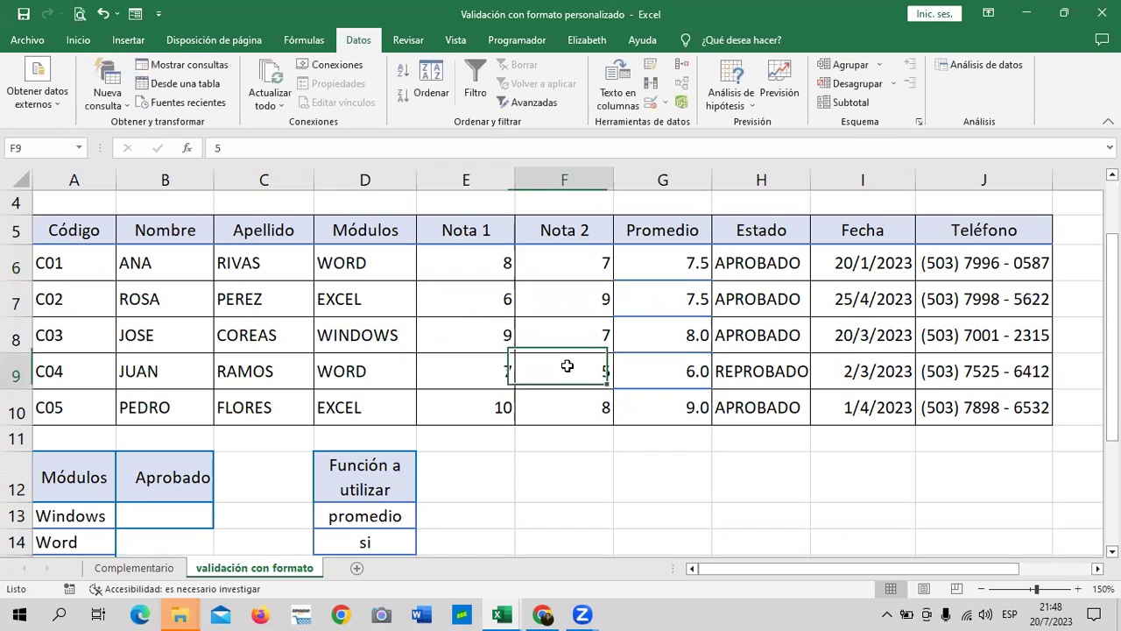
text(6)
key(Return)
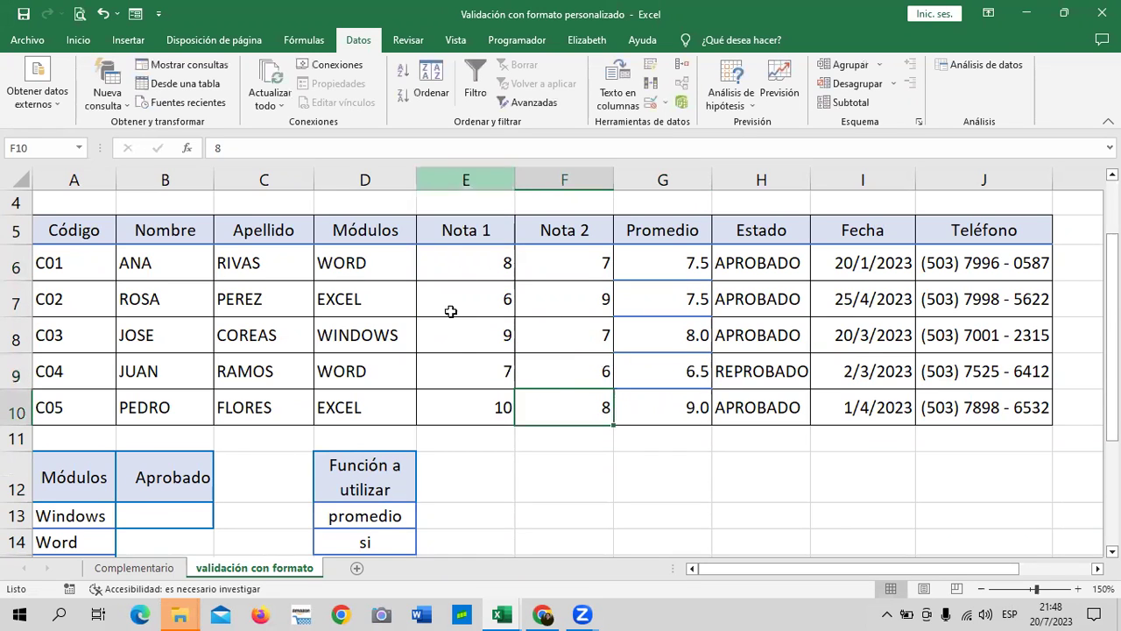
click(603, 524)
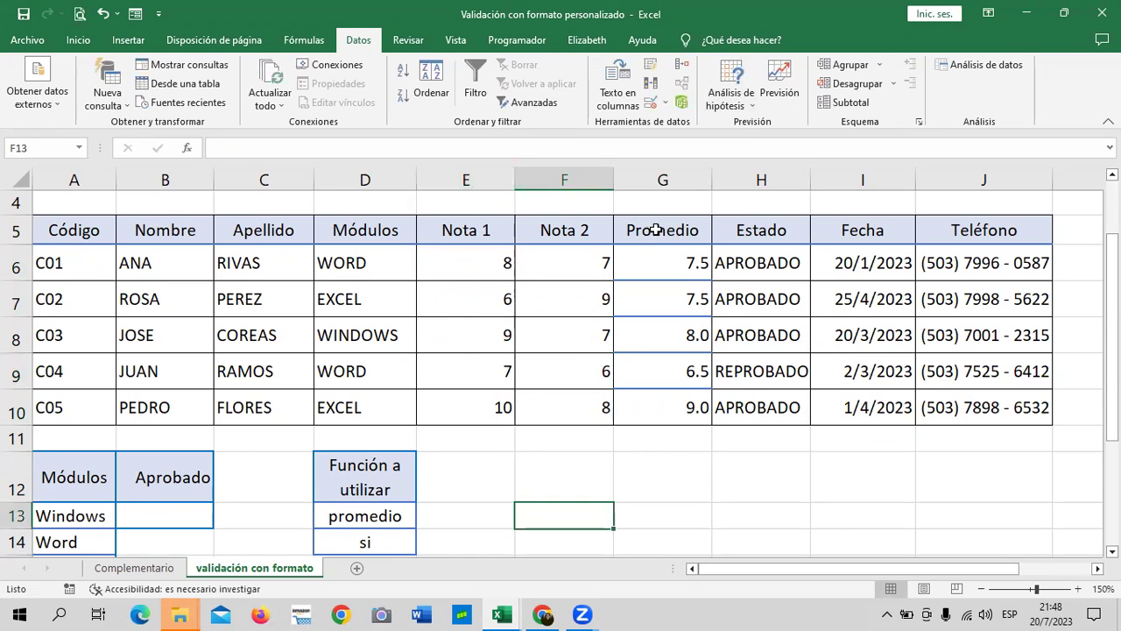
click(664, 103)
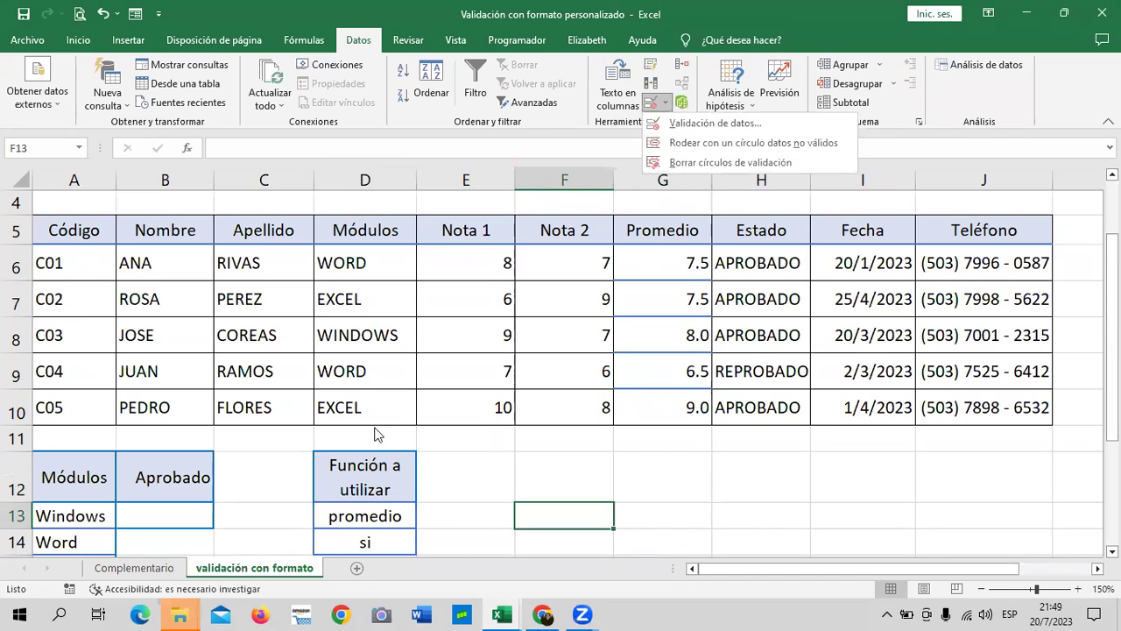
click(700, 473)
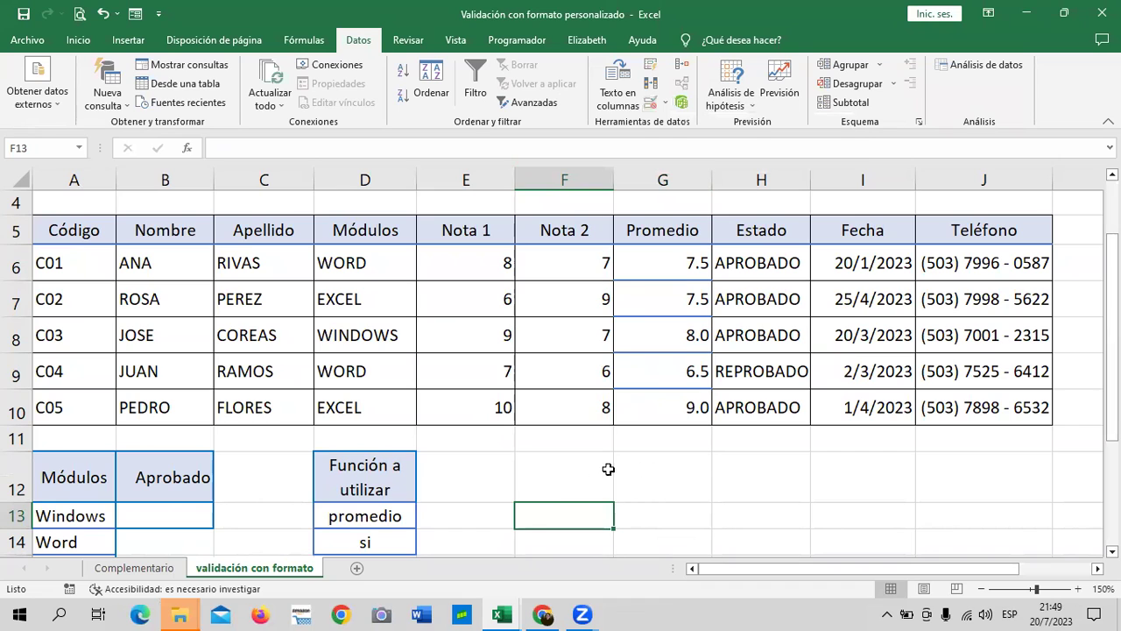
Switch to the 3.4 Lista de validación (5) workbook and select cell E4
mouse_move(505, 611)
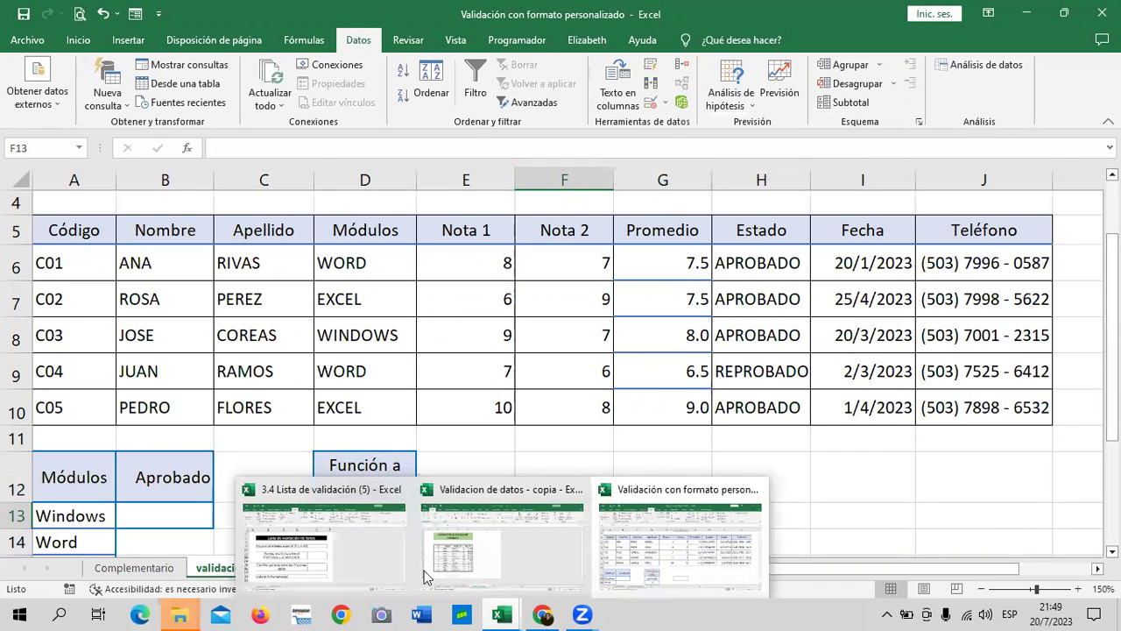
click(322, 550)
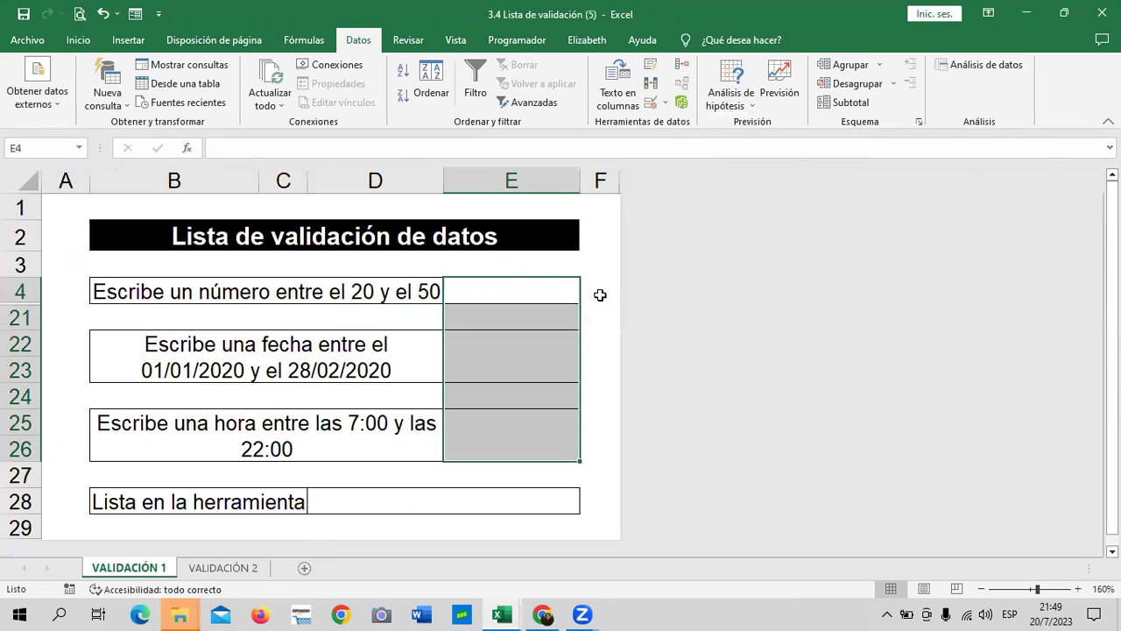
click(594, 232)
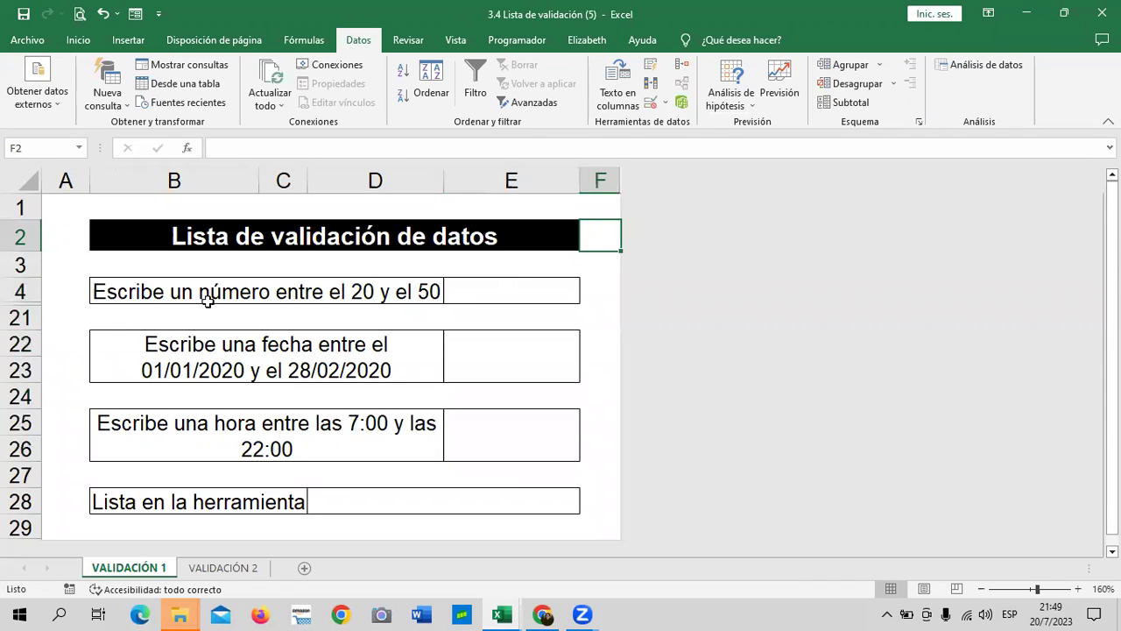
click(524, 295)
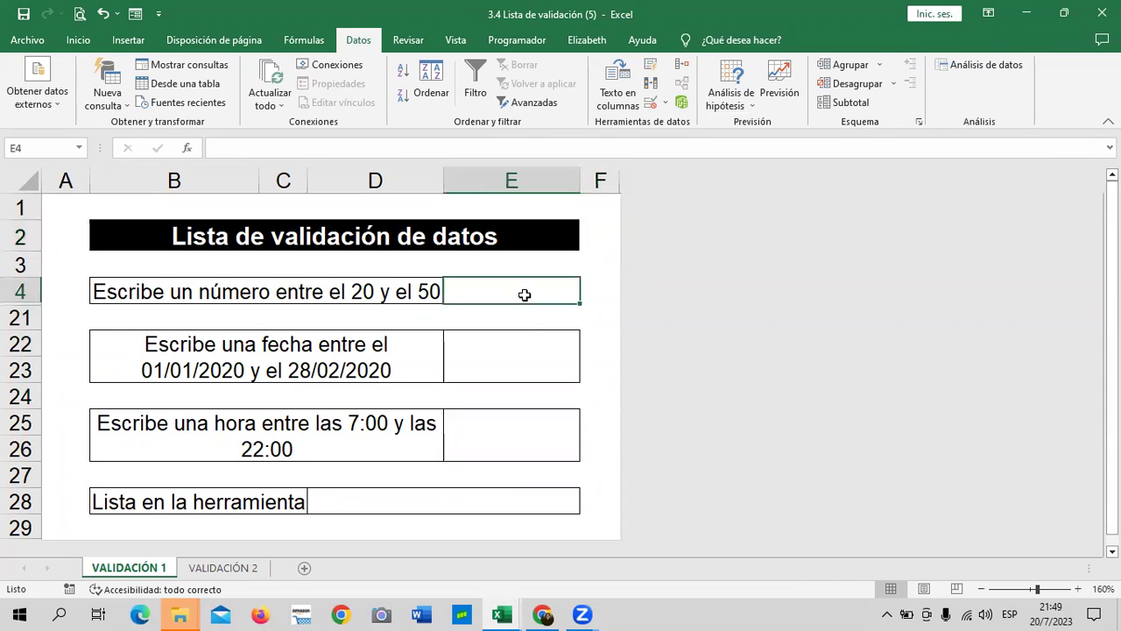
click(511, 439)
click(512, 288)
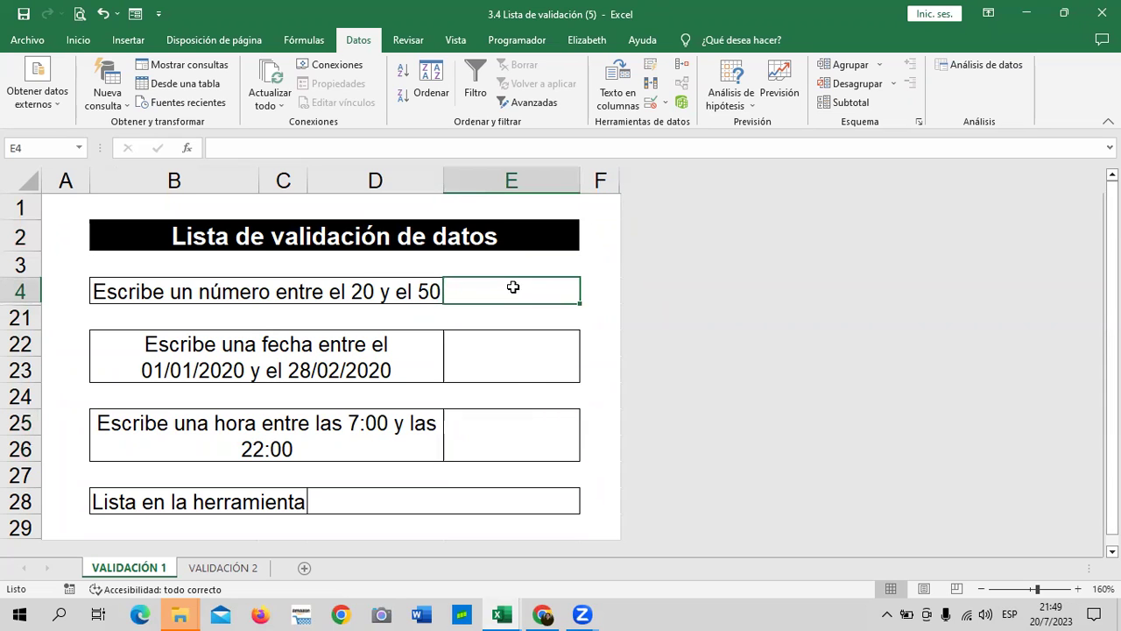
Restrict E4 to whole numbers between 20 and 50
click(651, 101)
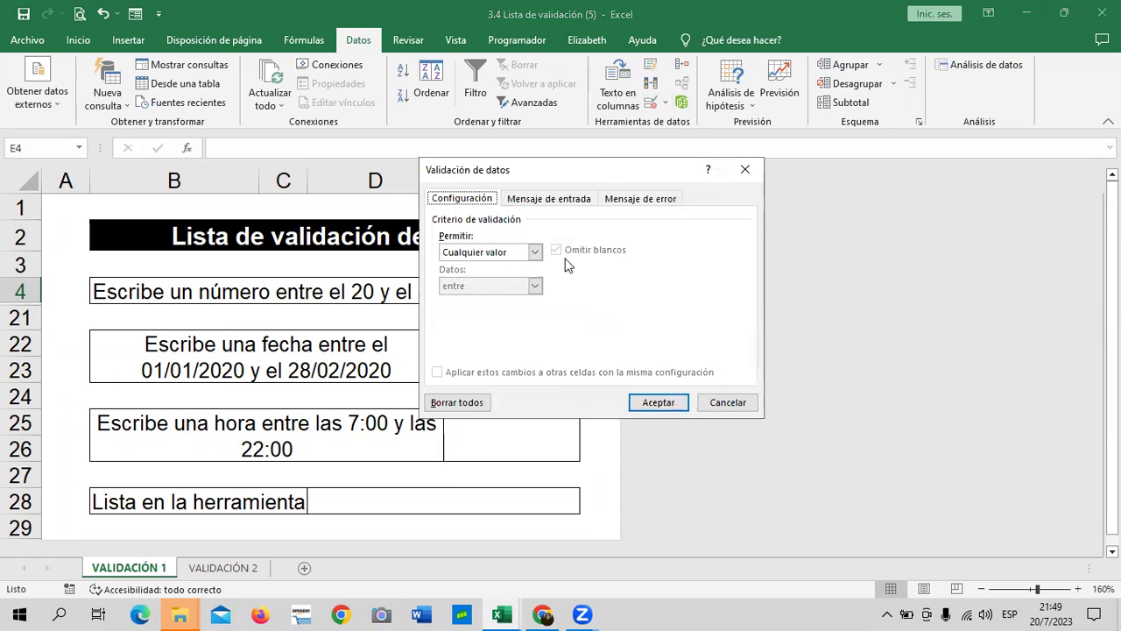
click(534, 252)
click(511, 277)
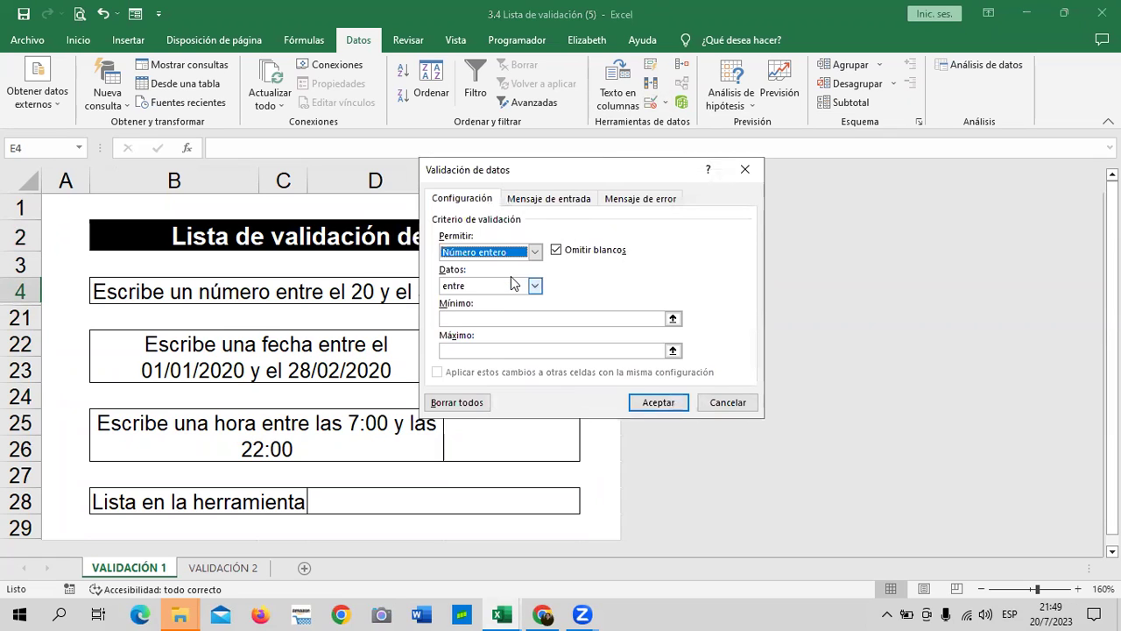
click(501, 318)
text(20)
click(500, 352)
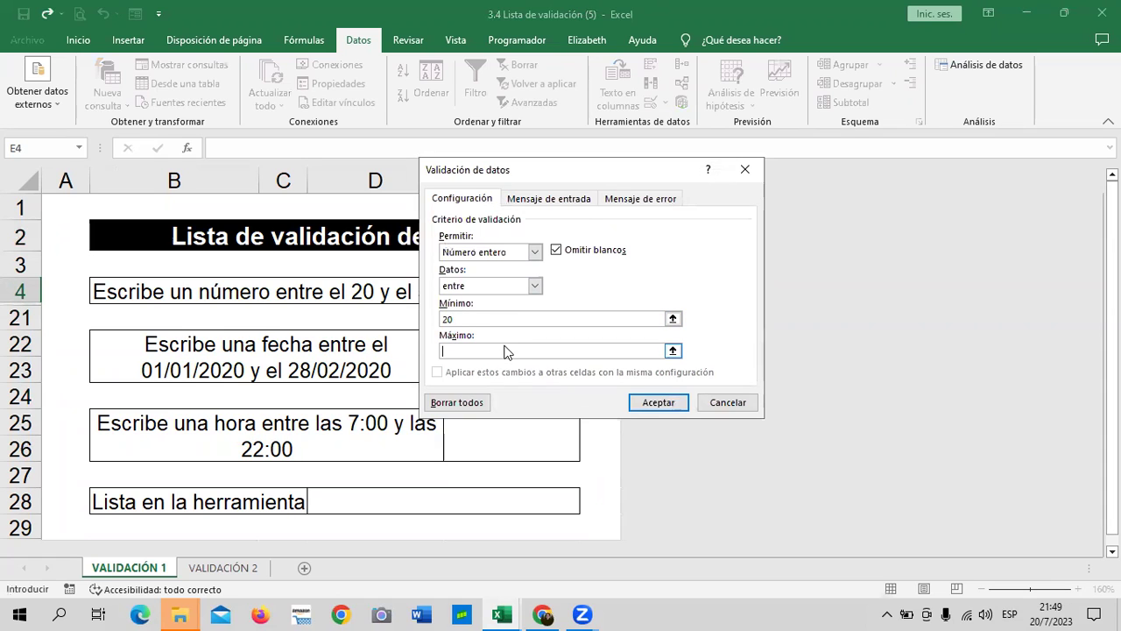
text(50)
click(668, 405)
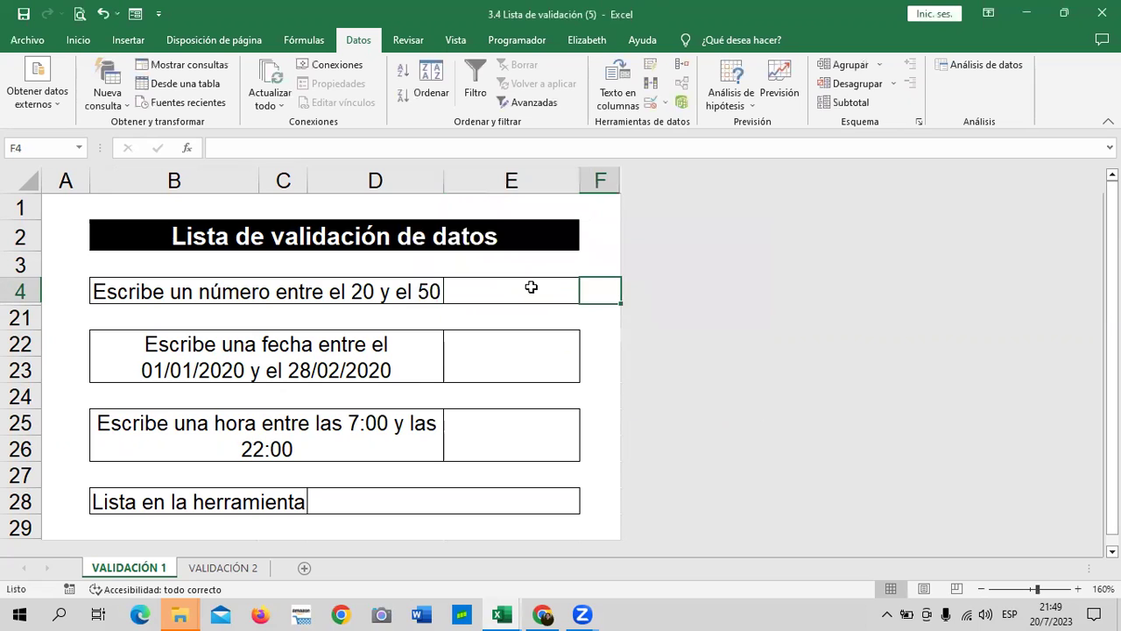
Enter 25, then 30, in cell E4
text(25)
key(Return)
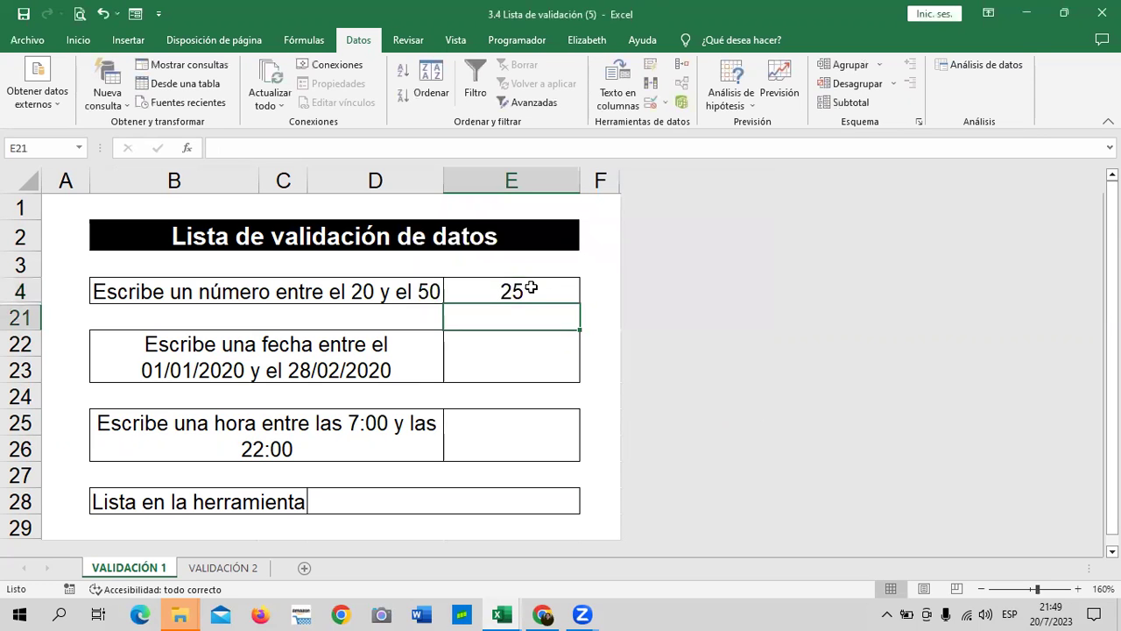
click(531, 288)
text(30)
key(Return)
Try 55 in E4, retry after the rejection with 50, then select E22
click(531, 288)
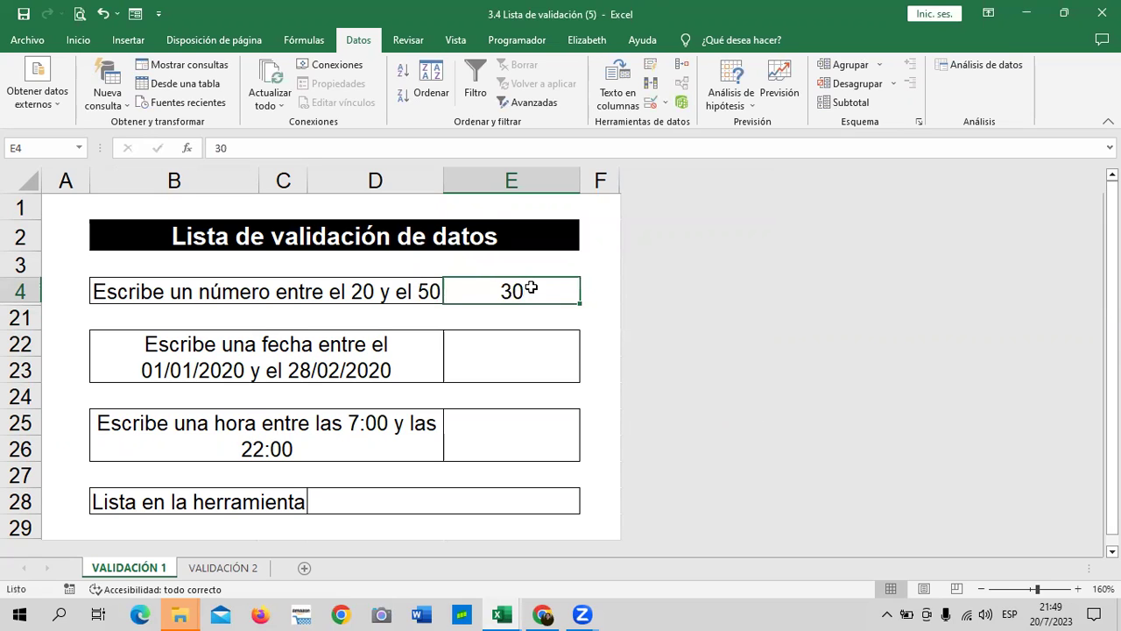
text(55)
key(Return)
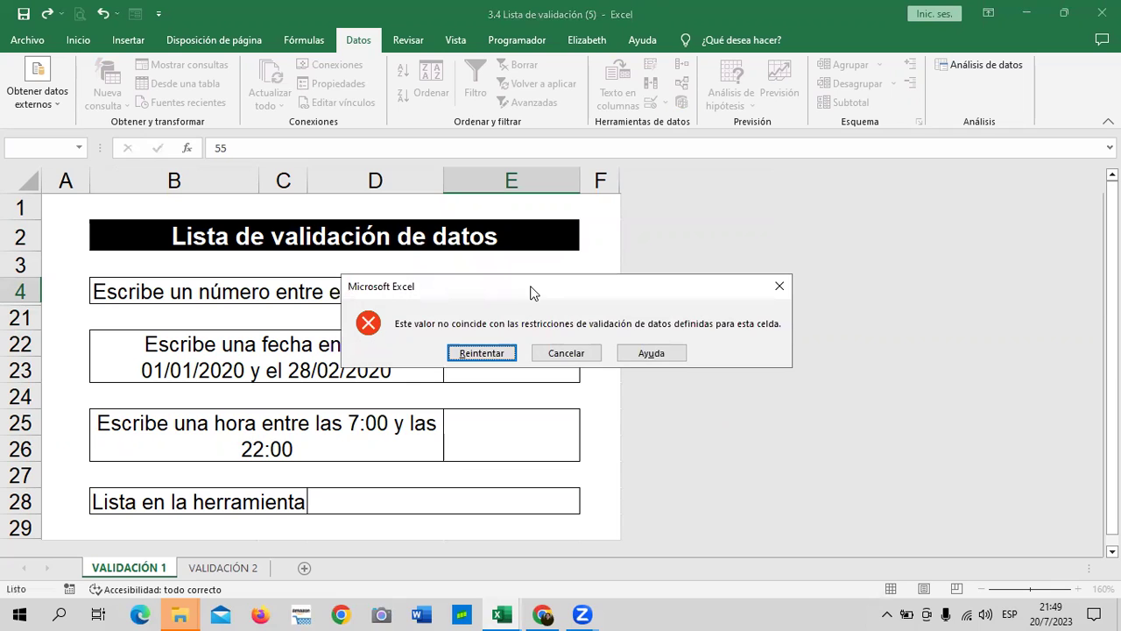
click(496, 354)
text(50)
key(Return)
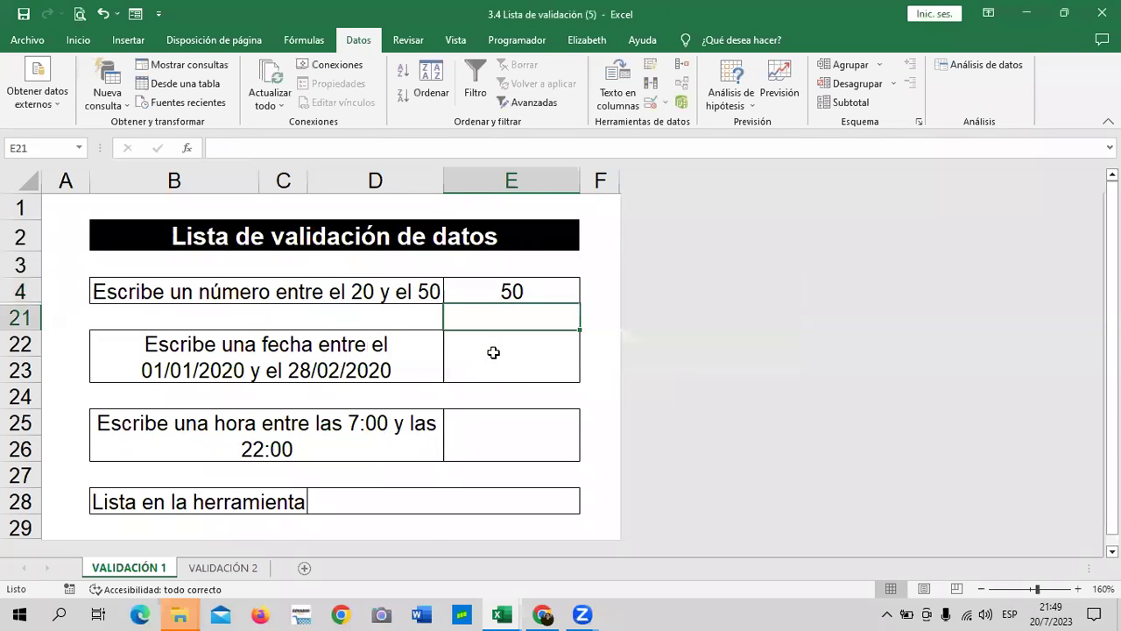
click(494, 352)
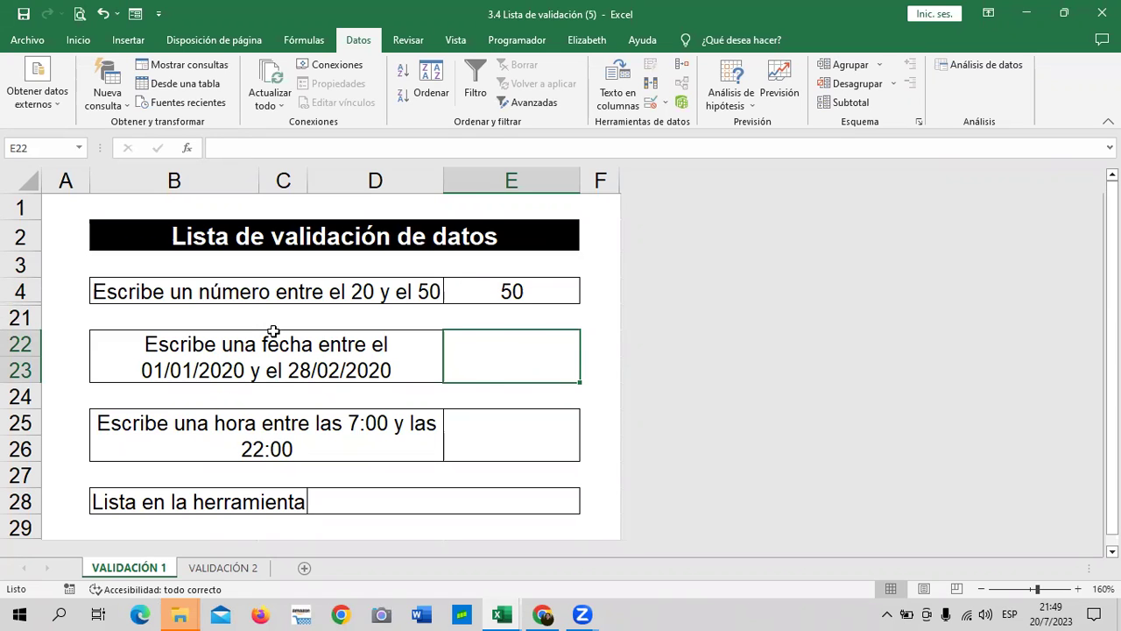
Give E22 a Fecha validation rule allowing dates from 1/1/20 to 28/2, then enter 5/1/2020
click(651, 104)
click(535, 252)
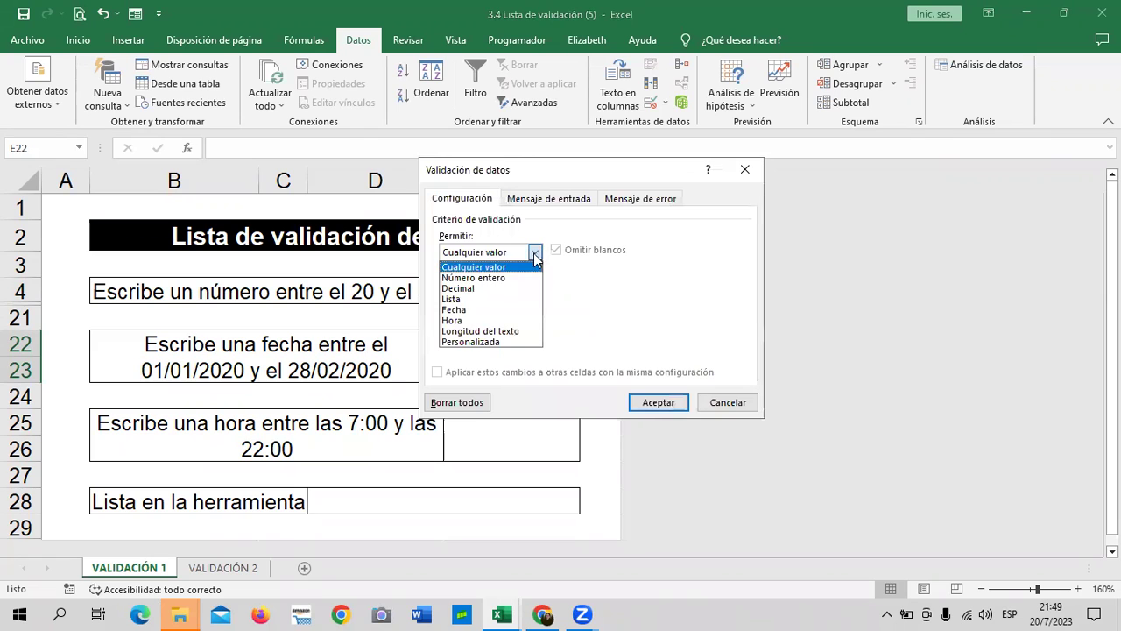
click(493, 315)
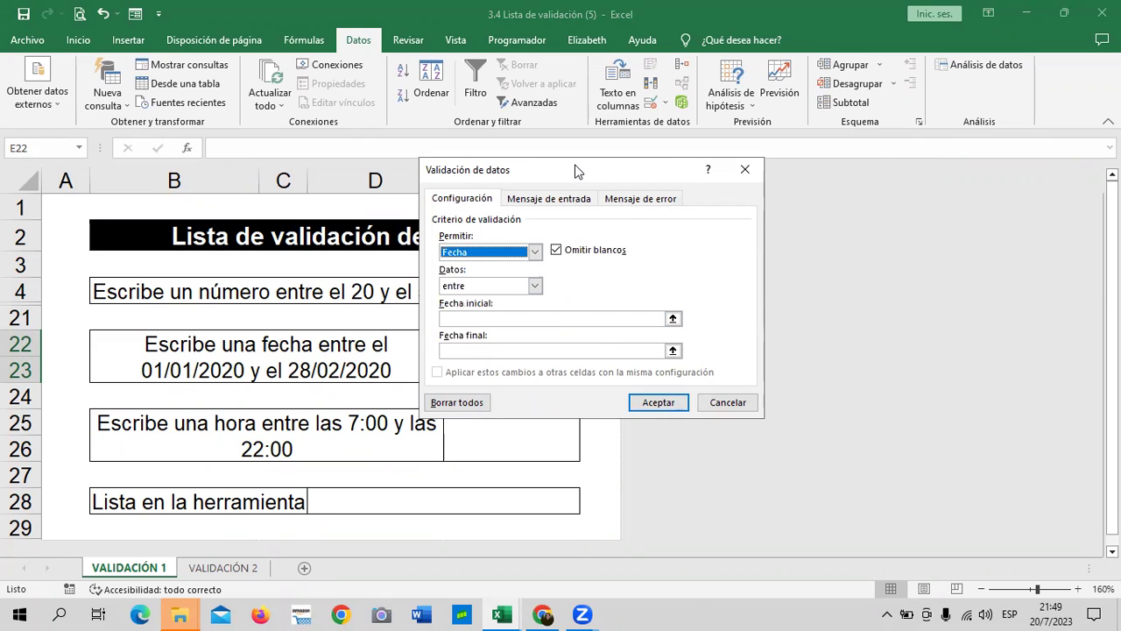
drag(576, 170, 692, 174)
click(643, 322)
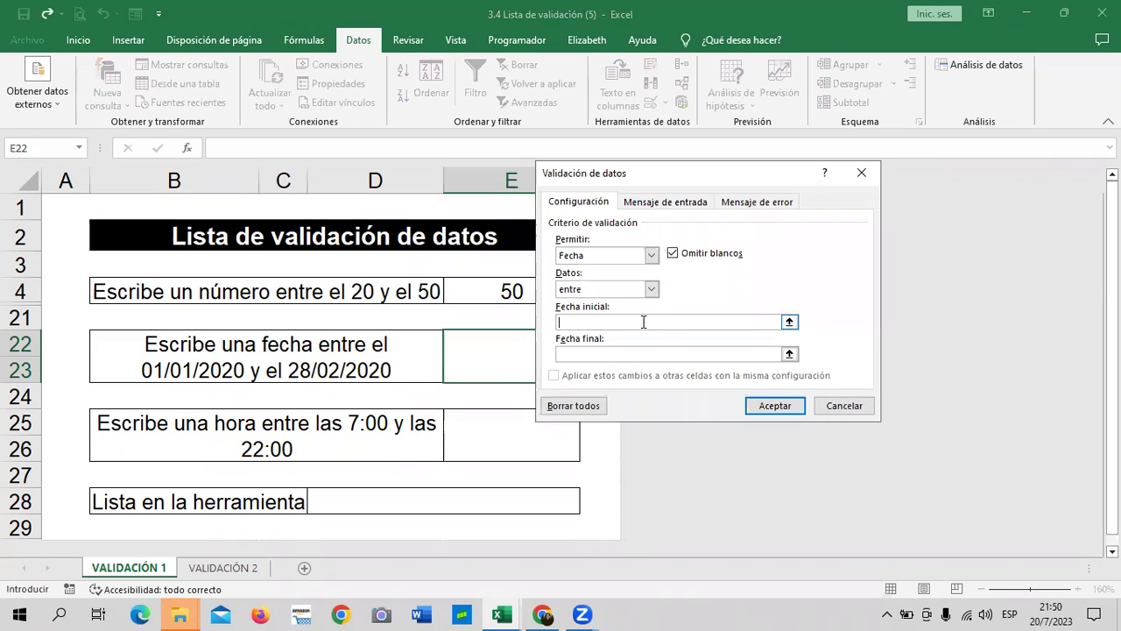
text(1/1/20)
click(635, 354)
text(28/2/20)
key(Return)
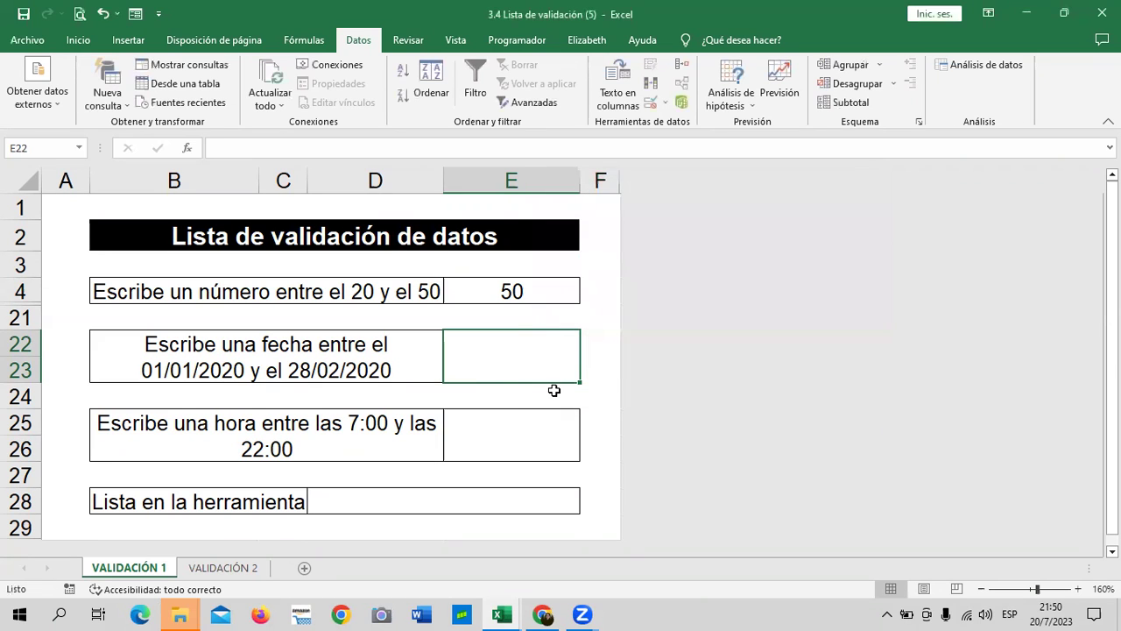
text(5/1)
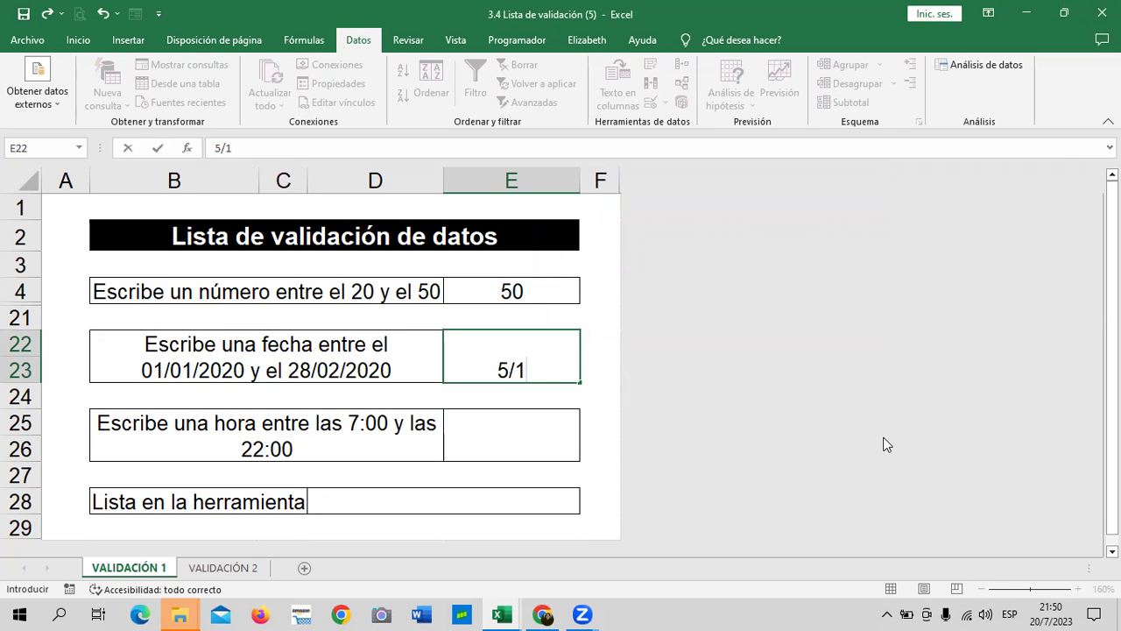
text(/2020)
Commit 5/1/2020 in E22, then test the rule with the out-of-range date 1/3/20
key(Return)
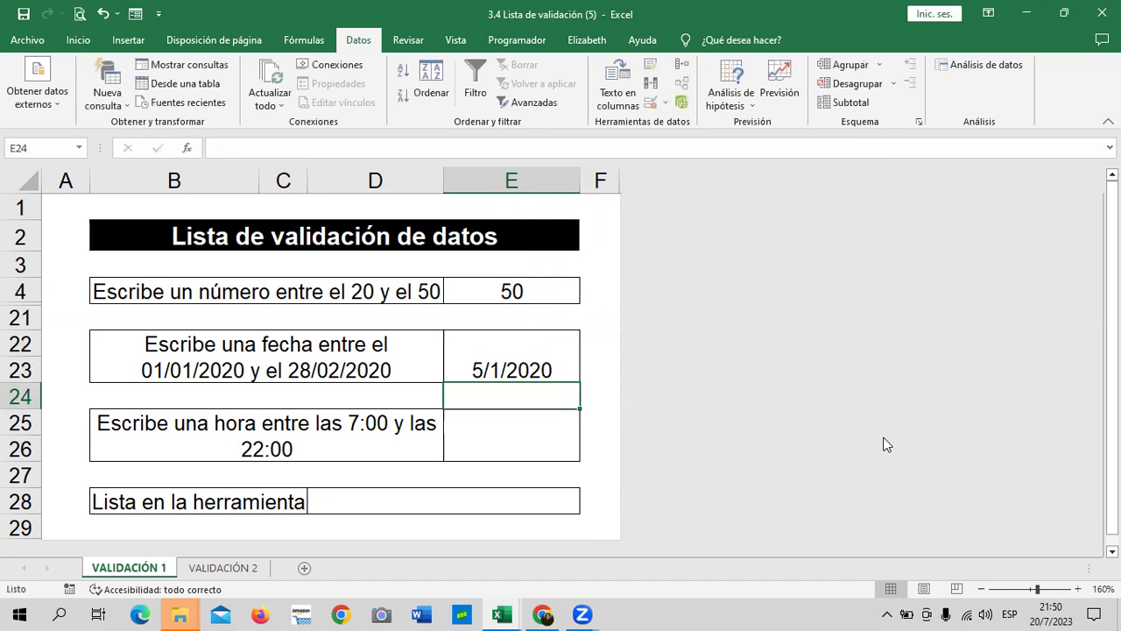
click(492, 352)
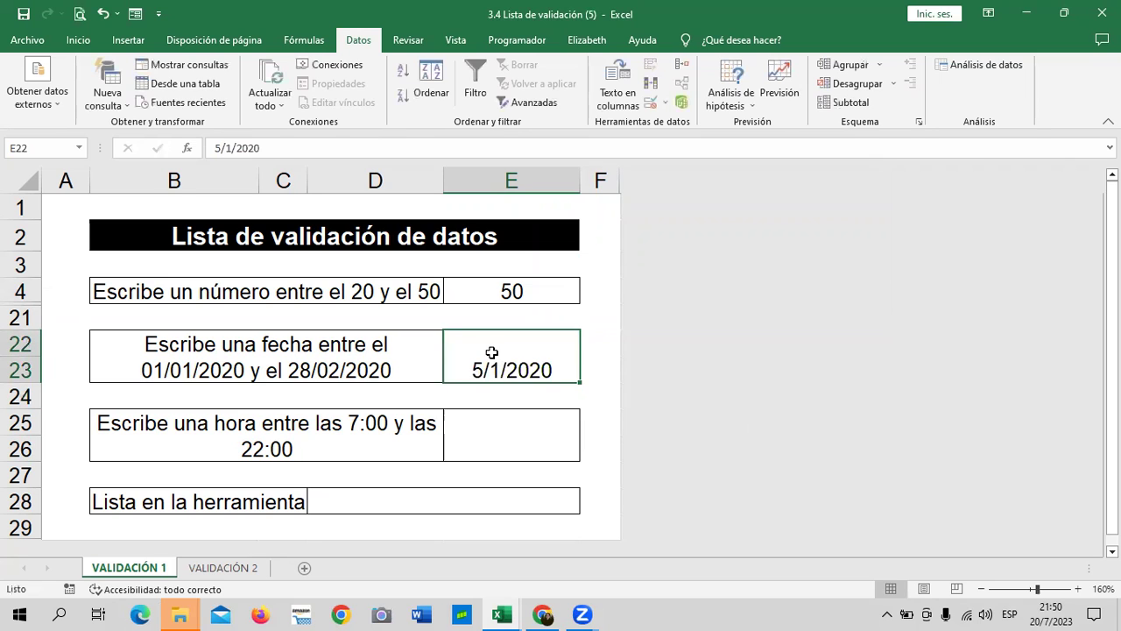
text(1/)
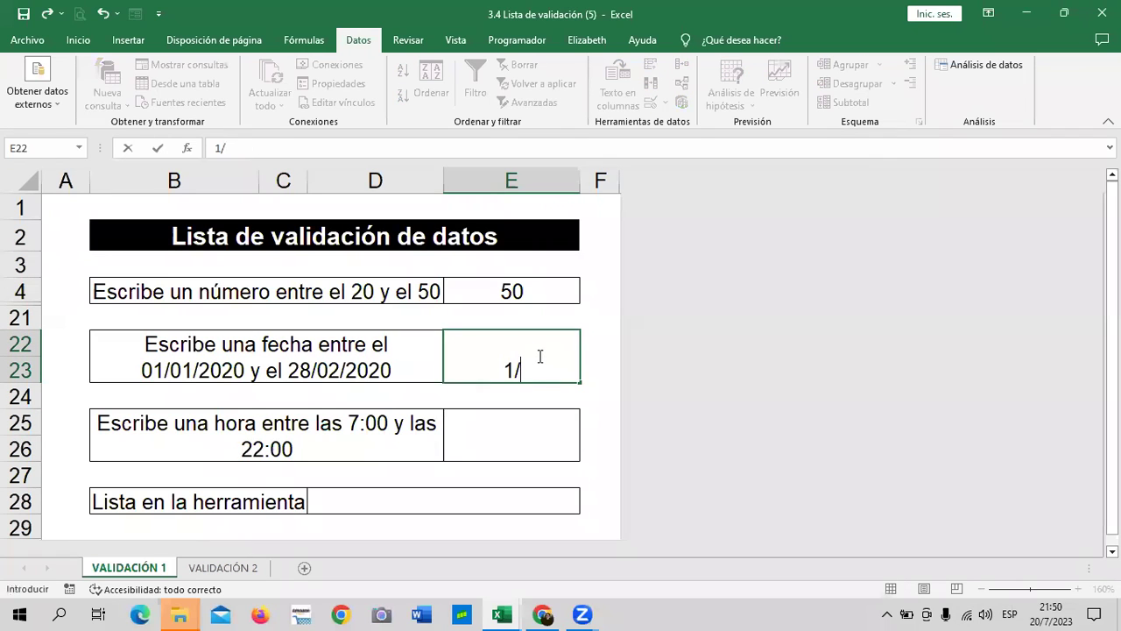
text(3/20)
key(Return)
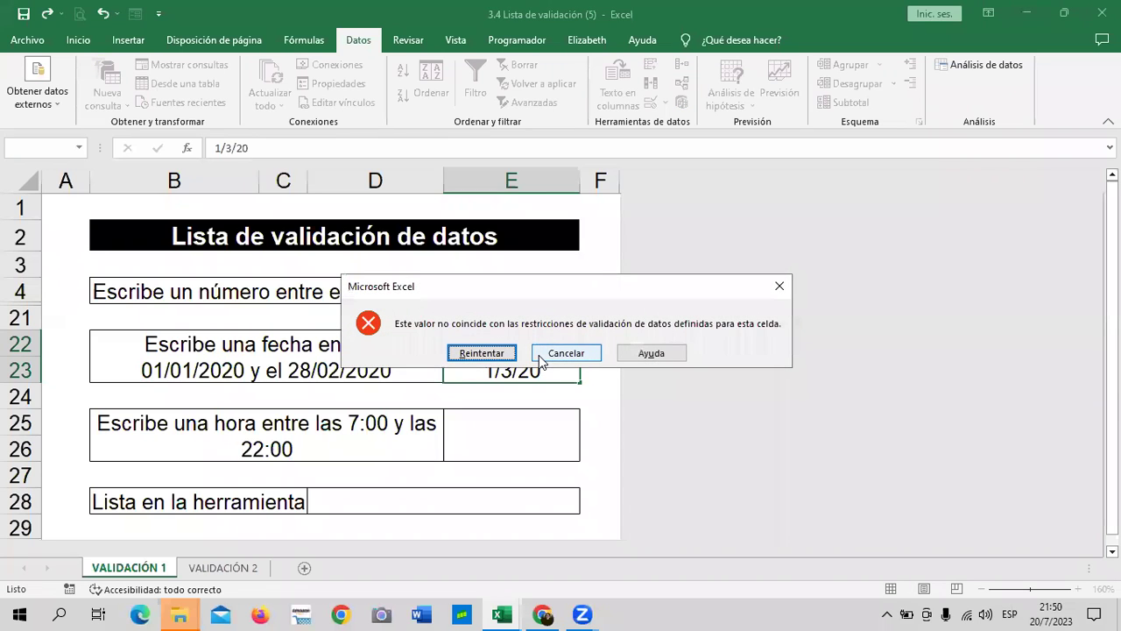
Retry the rejected entry, correcting it to 1/2/2020, then select the time cell E25
click(495, 354)
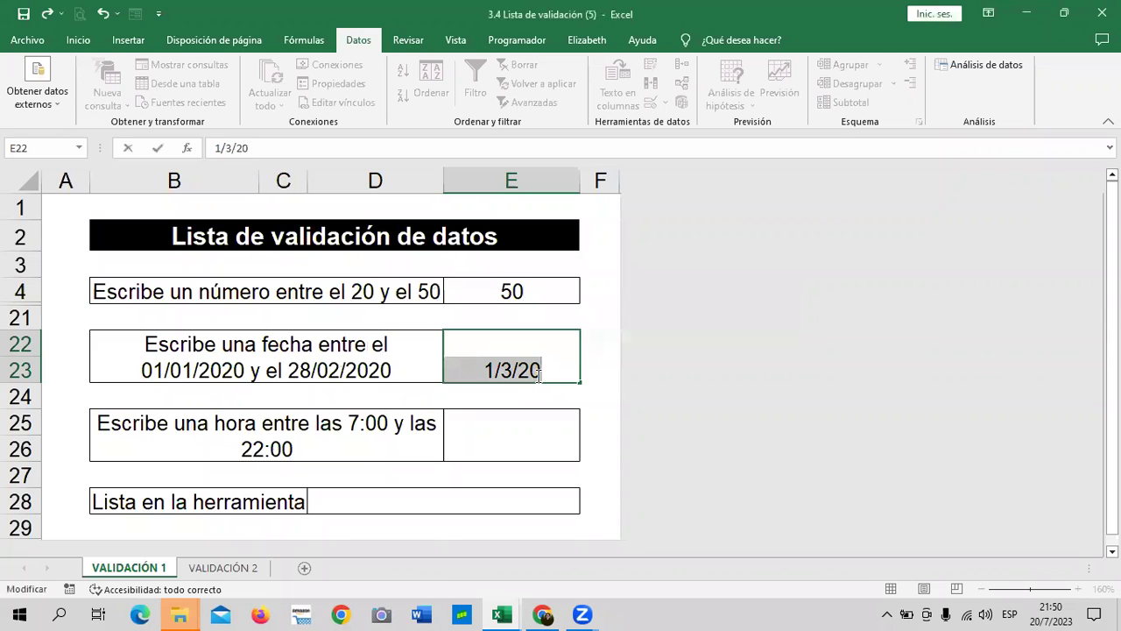
click(516, 376)
text(/)
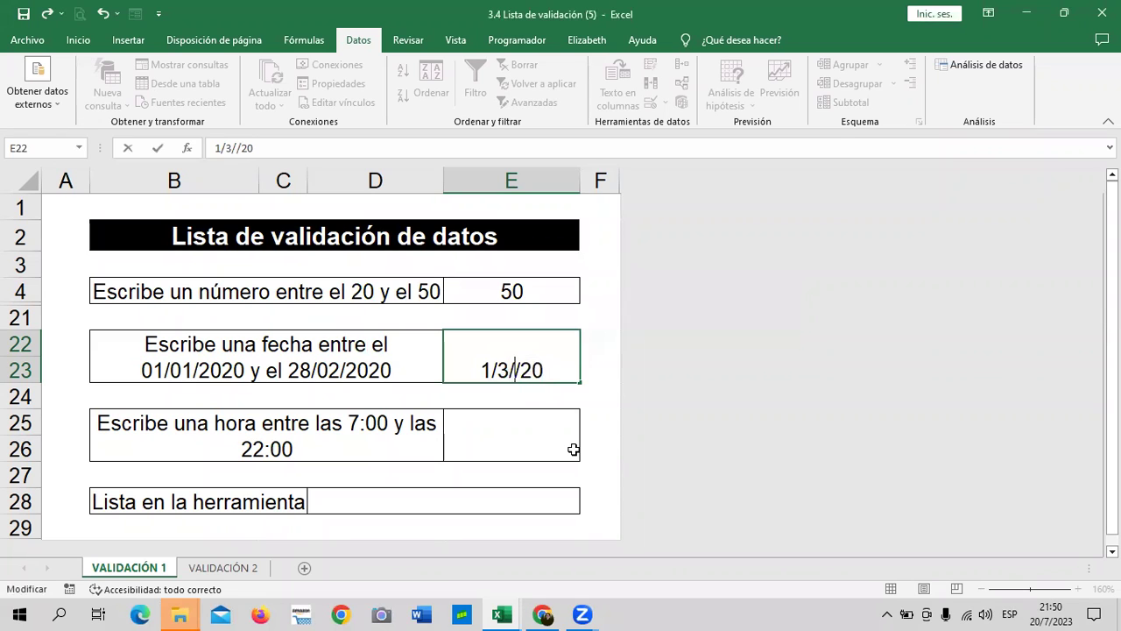
key(Delete)
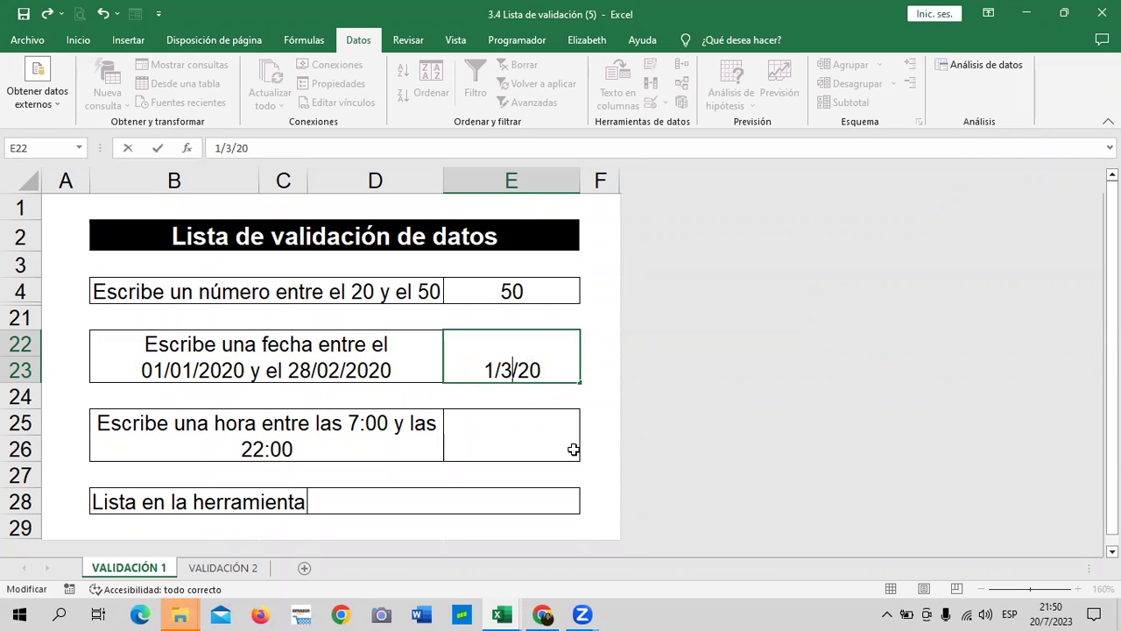
key(BackSpace)
text(2)
key(Return)
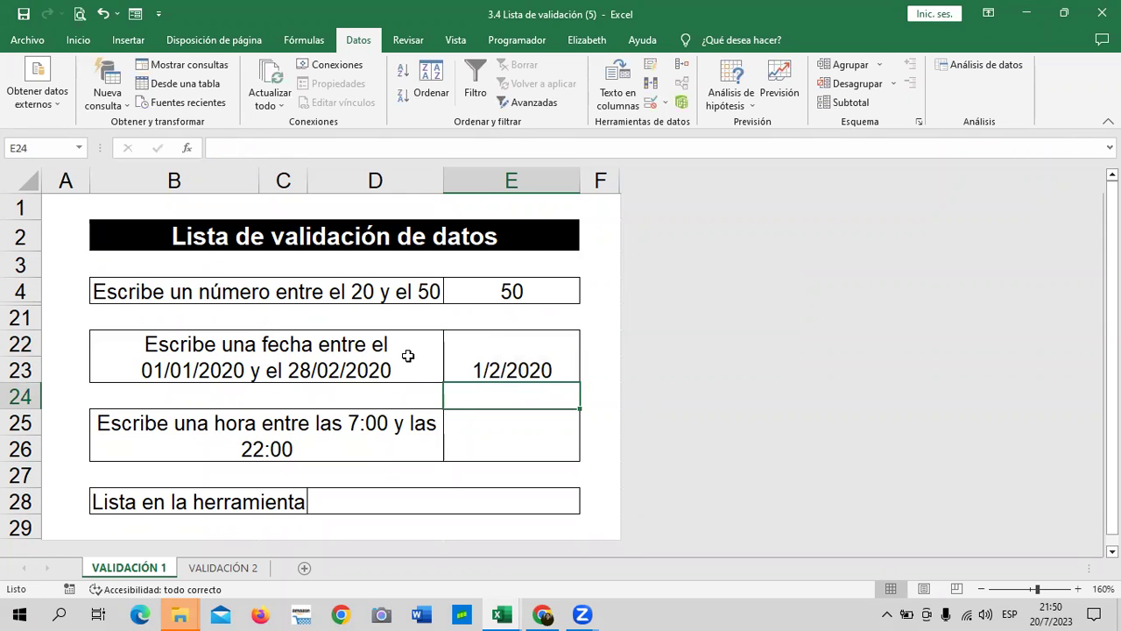
click(493, 426)
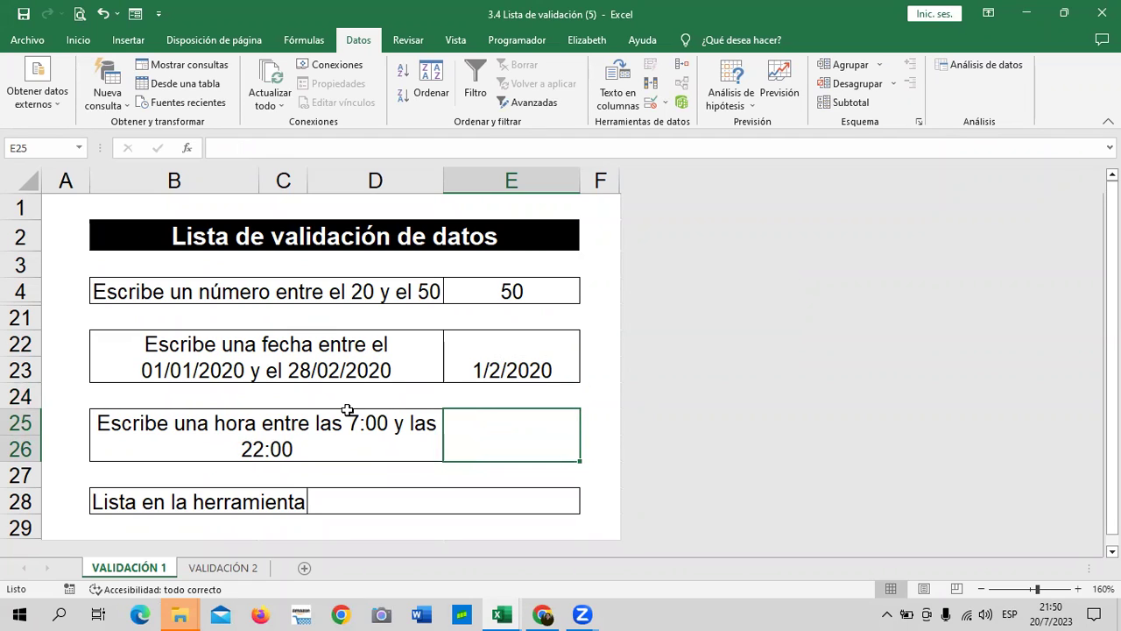
Give E25 a Hora validation rule allowing times from 7:00 to 10:00 pm
click(649, 103)
click(652, 255)
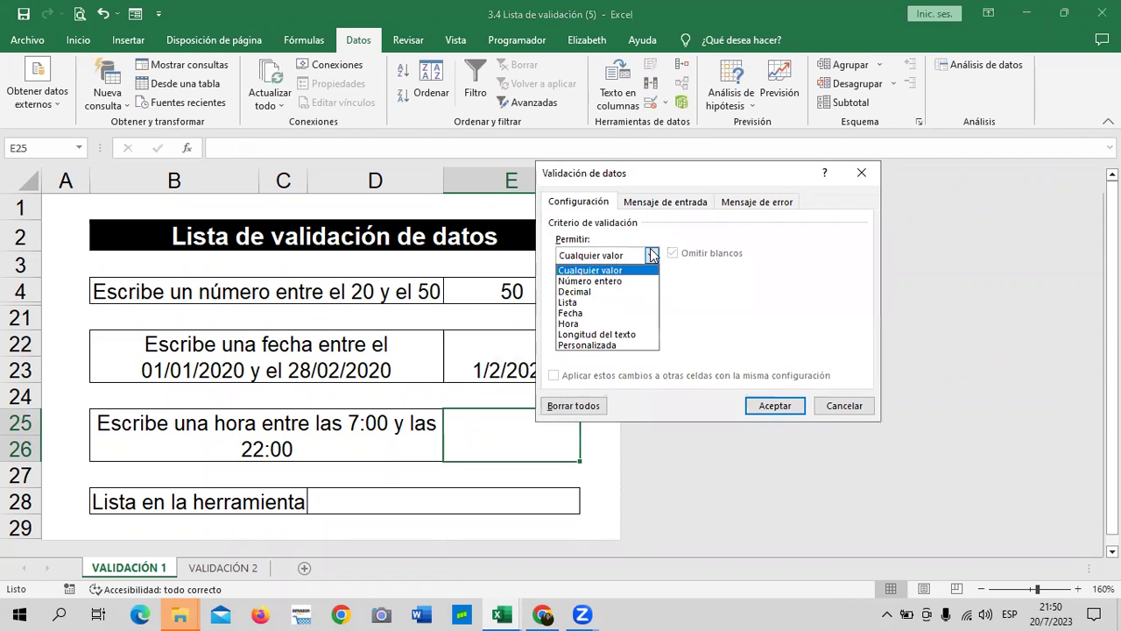
click(578, 323)
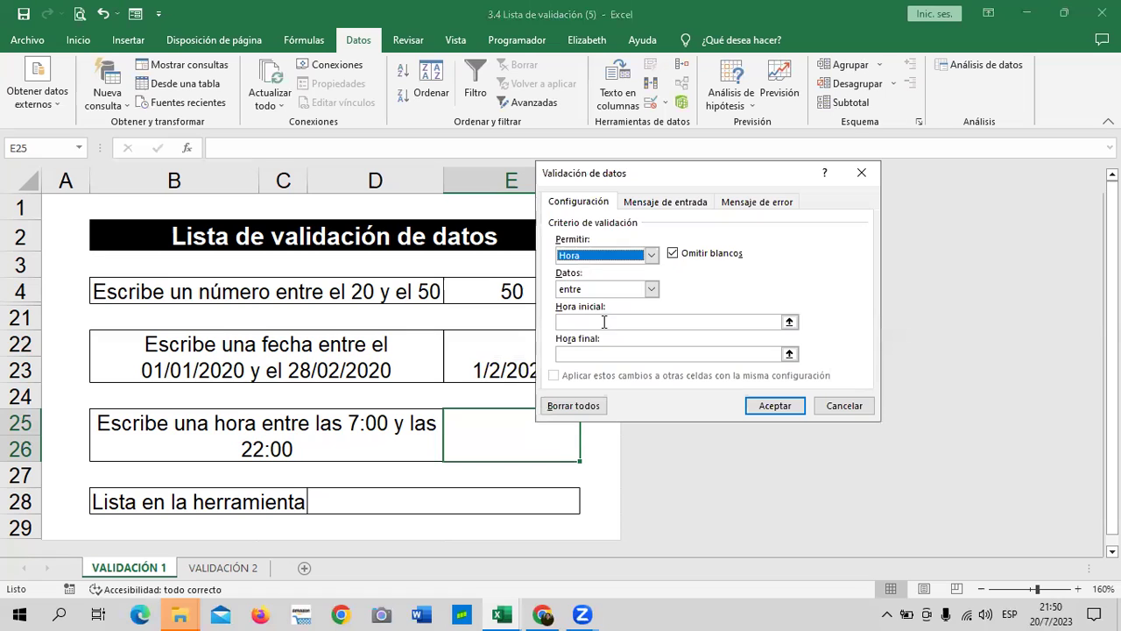
click(664, 322)
text(7:00)
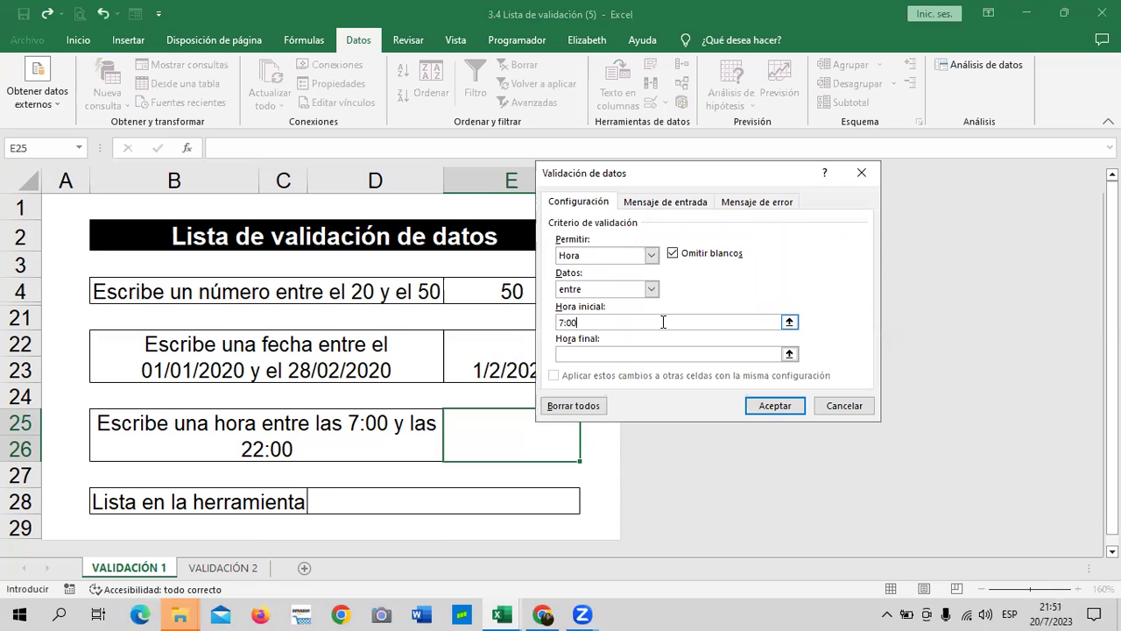
click(654, 354)
text(10)
text(pm)
click(792, 405)
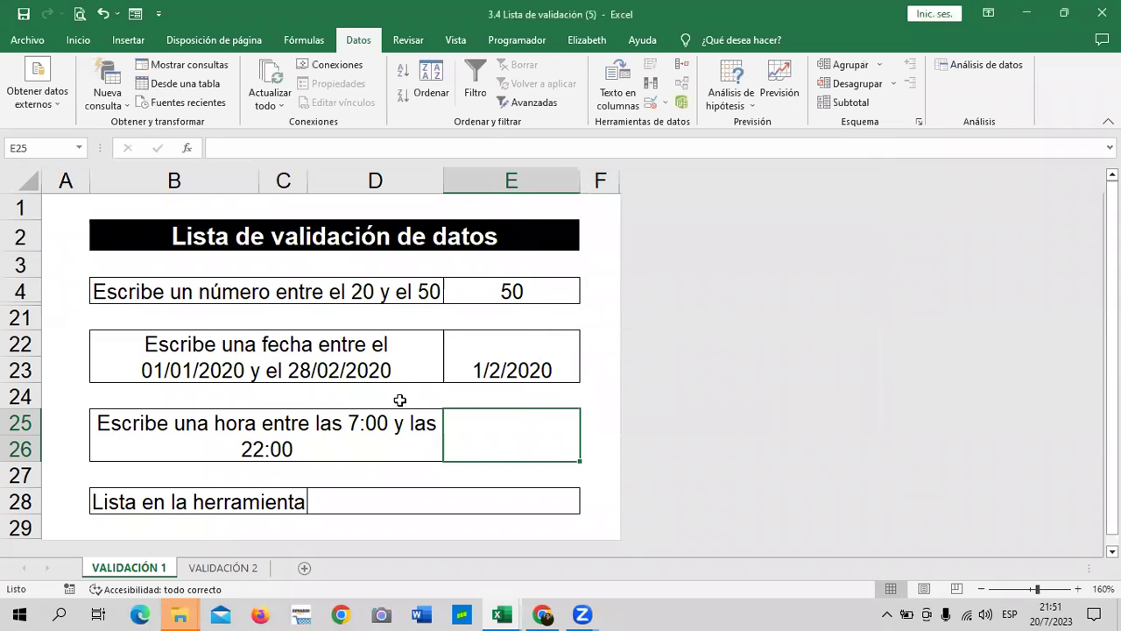
click(582, 419)
click(514, 427)
text(1:00)
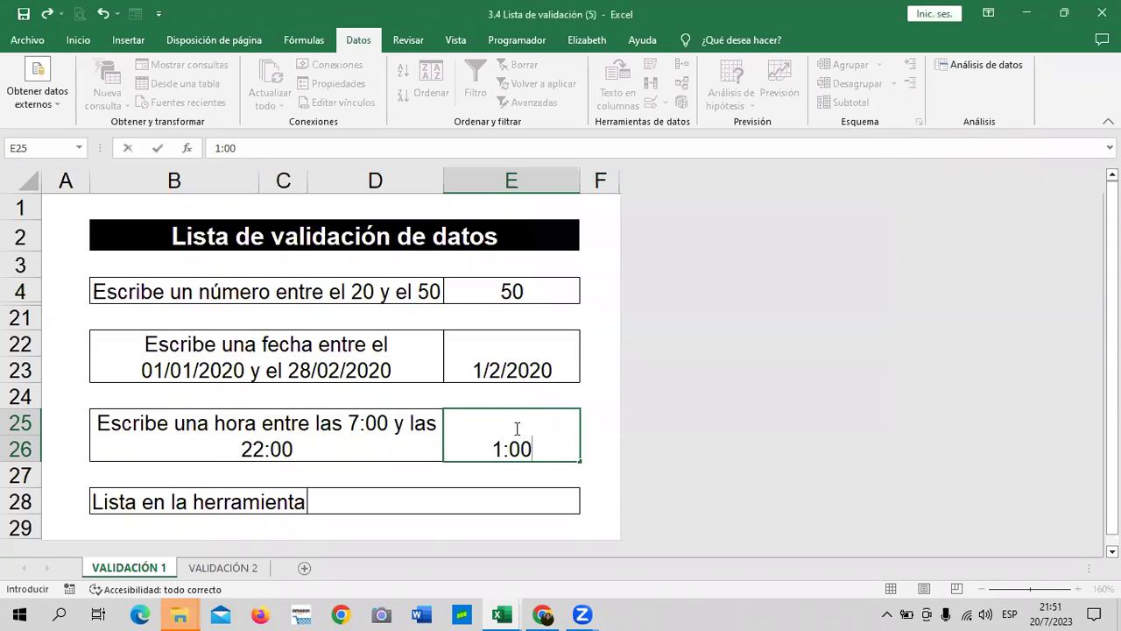
key(Return)
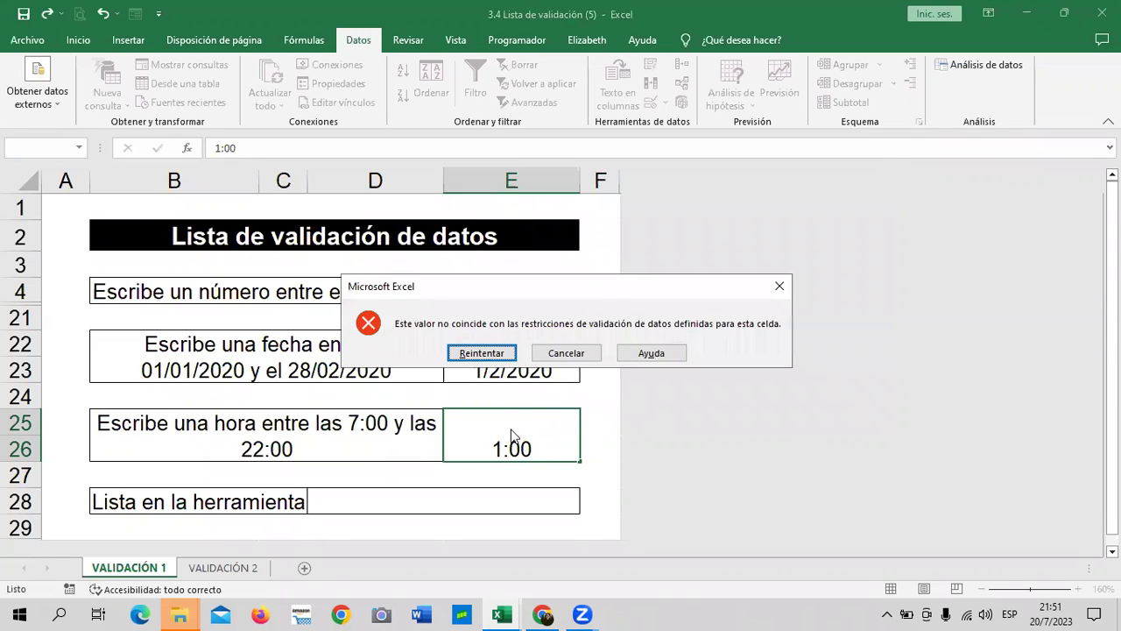
click(495, 355)
click(553, 448)
key(BackSpace)
key(BackSpace)
key(BackSpace)
key(BackSpace)
text(3:00)
key(Return)
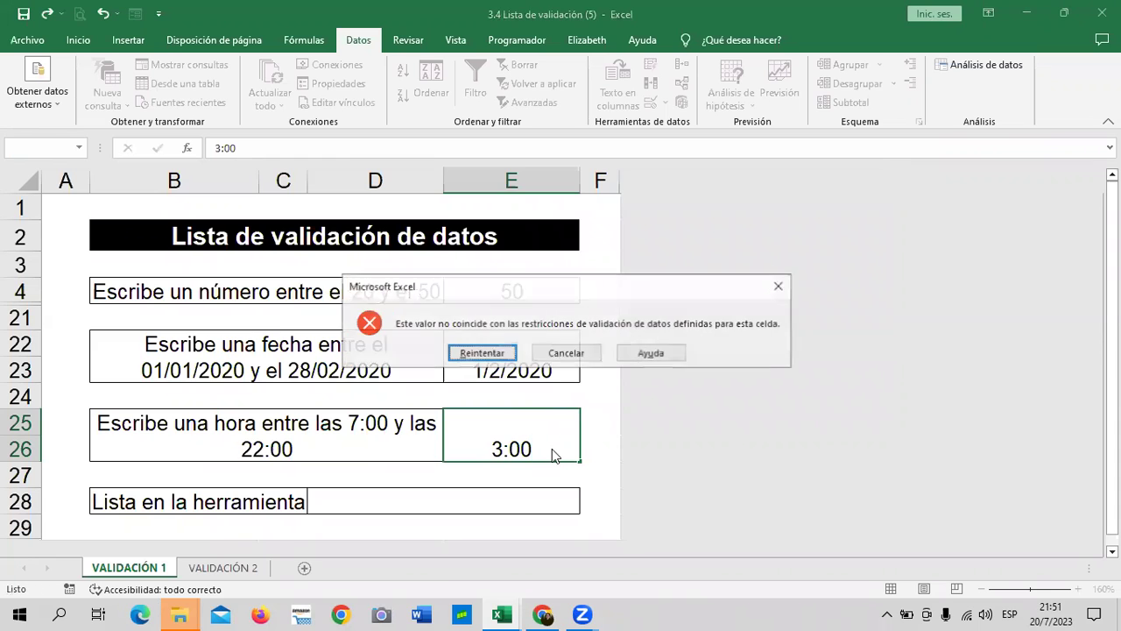
click(499, 352)
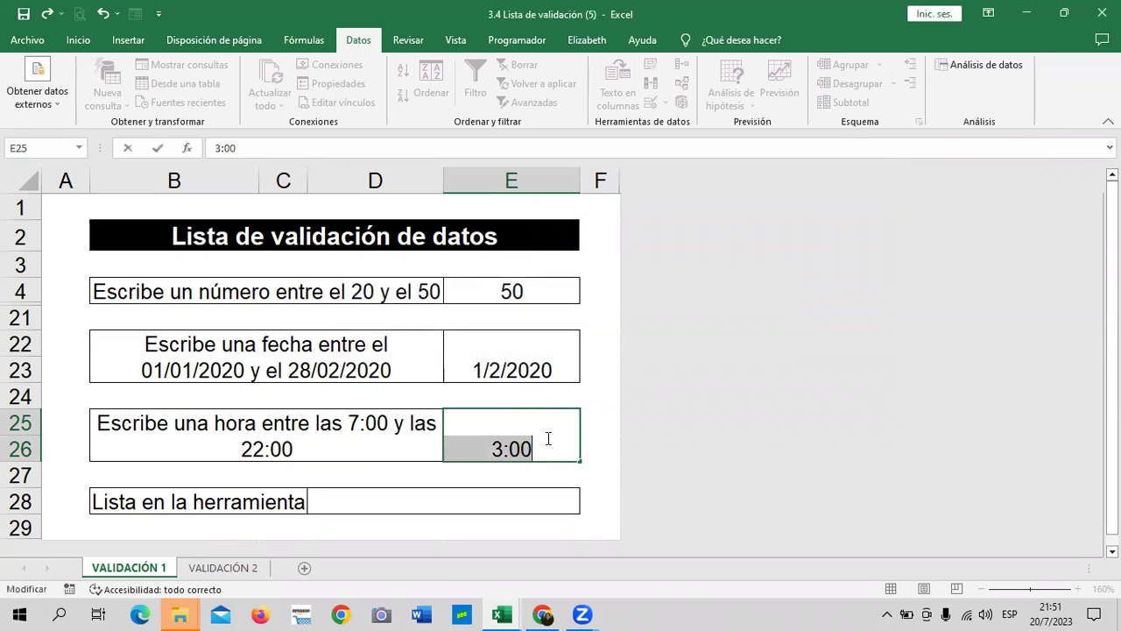
key(Return)
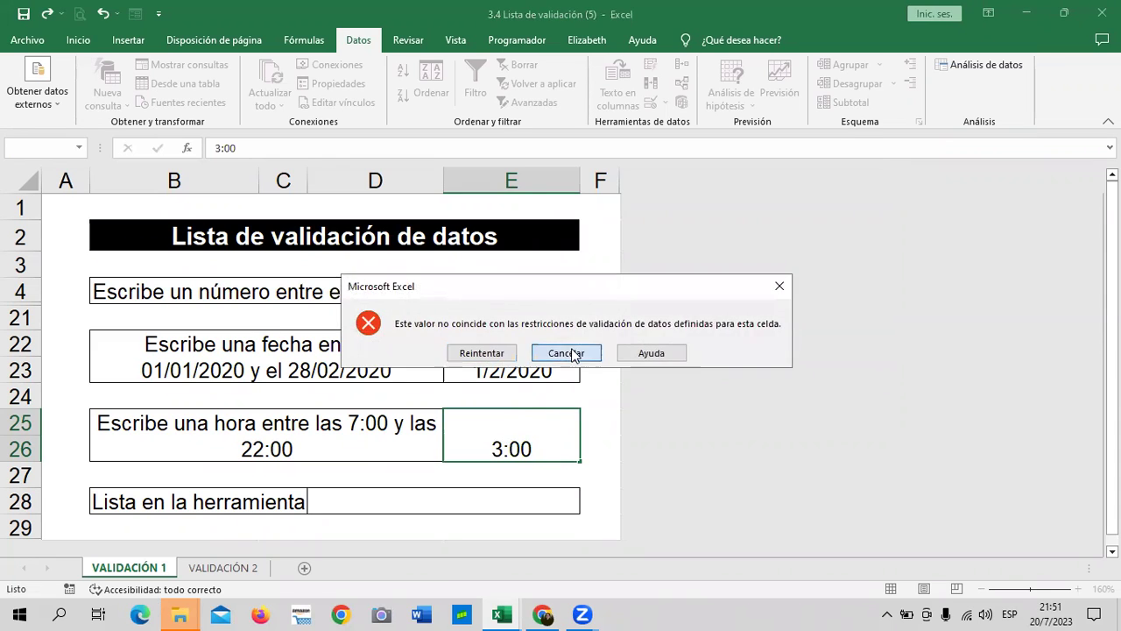
click(571, 351)
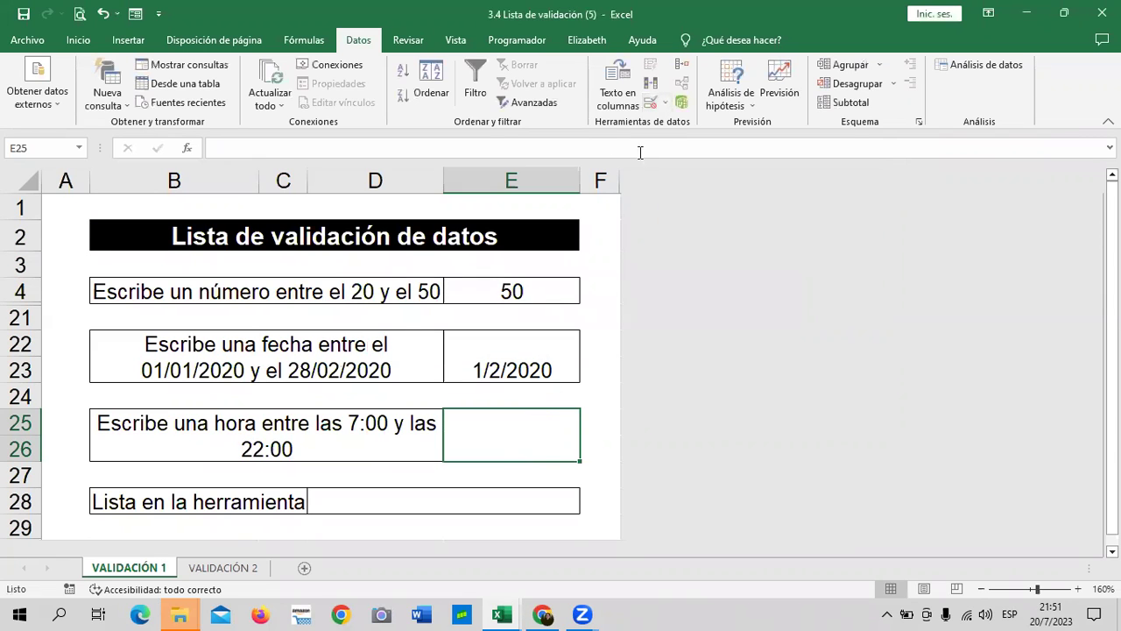
click(650, 104)
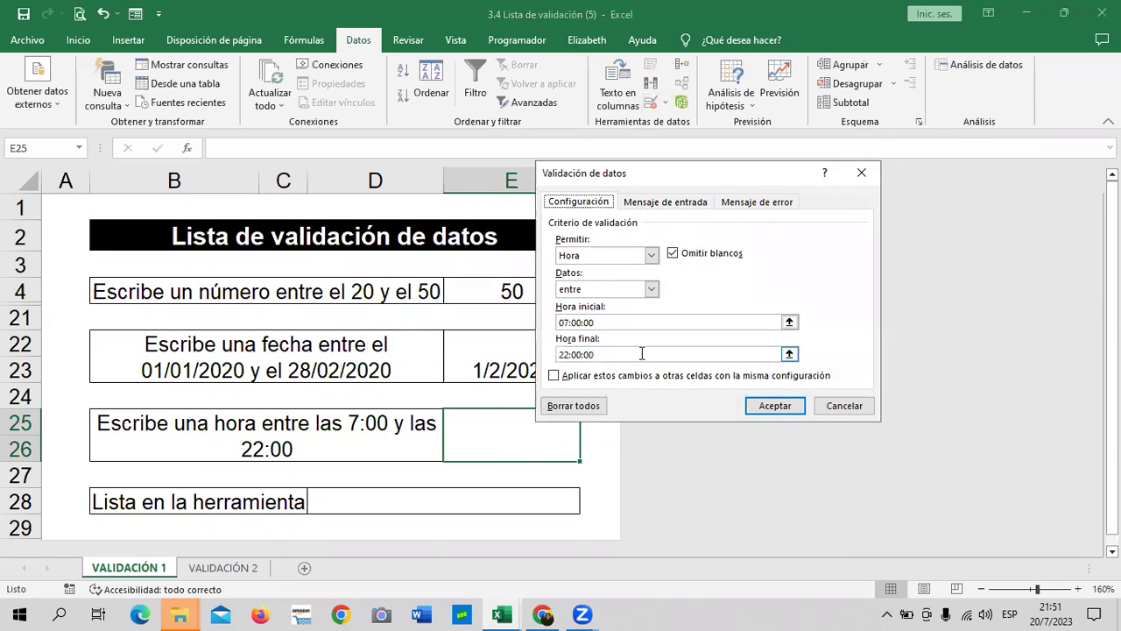
click(631, 321)
click(618, 353)
click(769, 406)
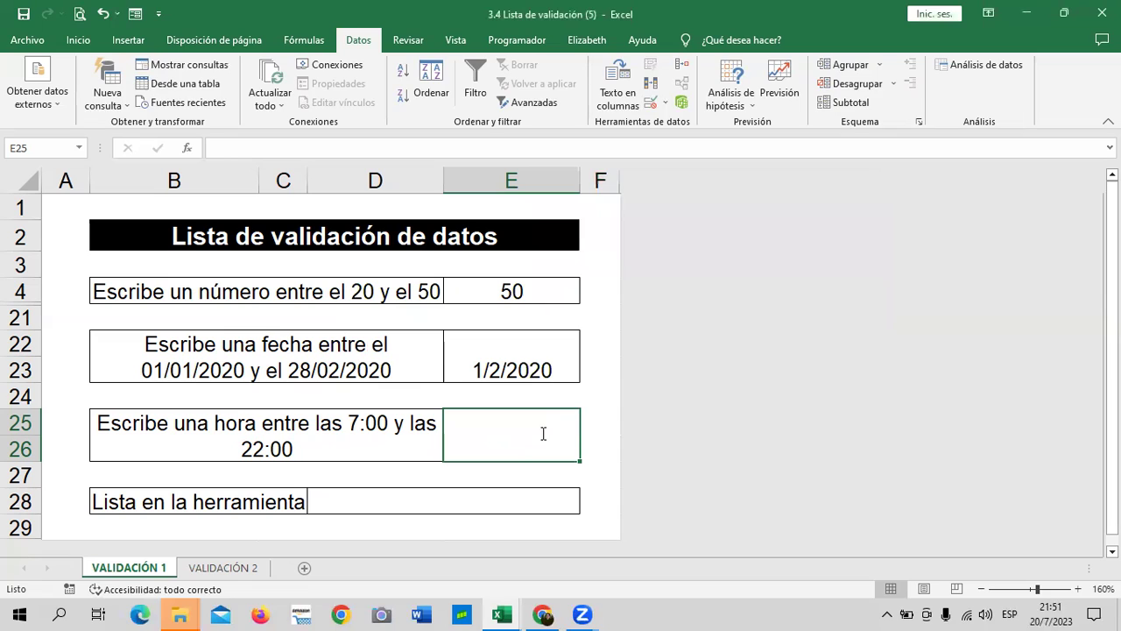
Enter 9:00 in E25, then test the time rule with 3:00
text(11)
key(BackSpace)
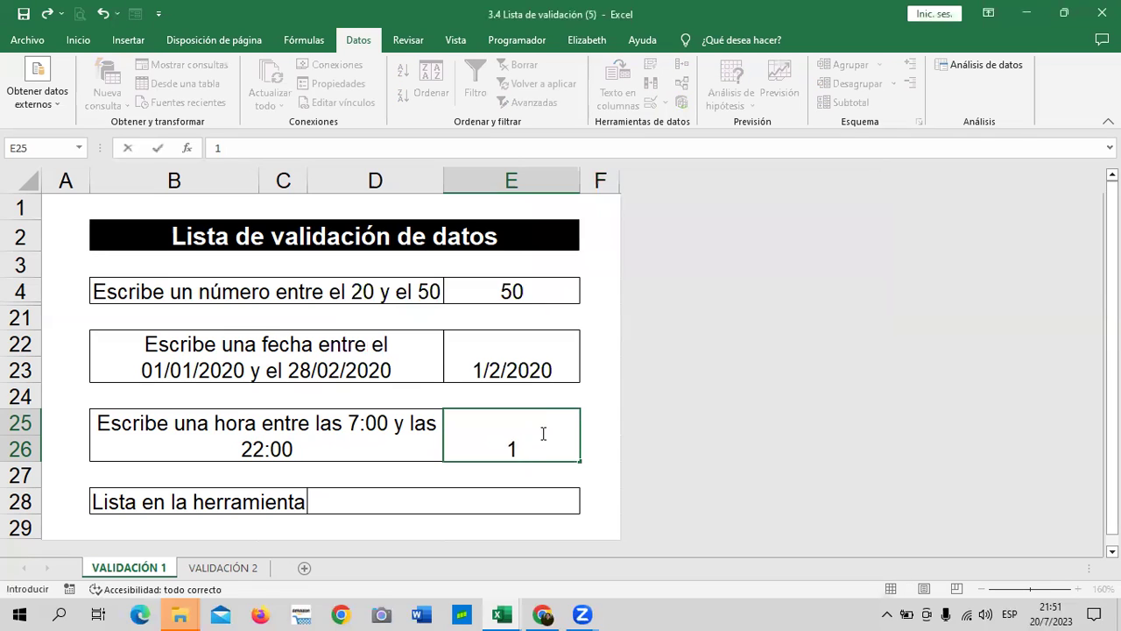
text(9:00)
key(Return)
click(541, 435)
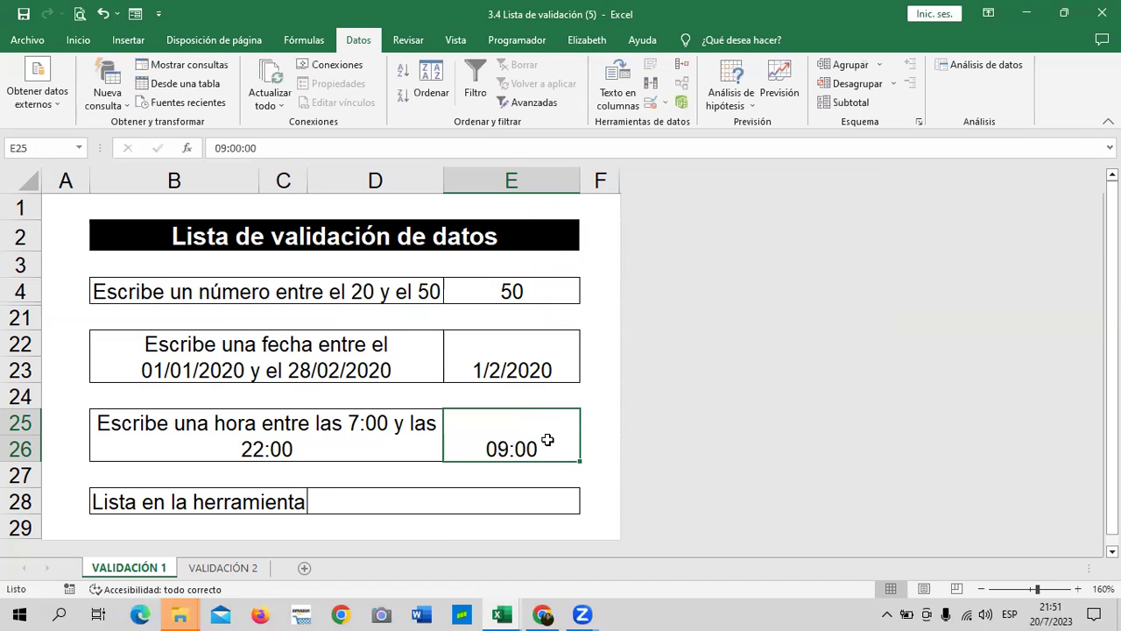
text(3:00)
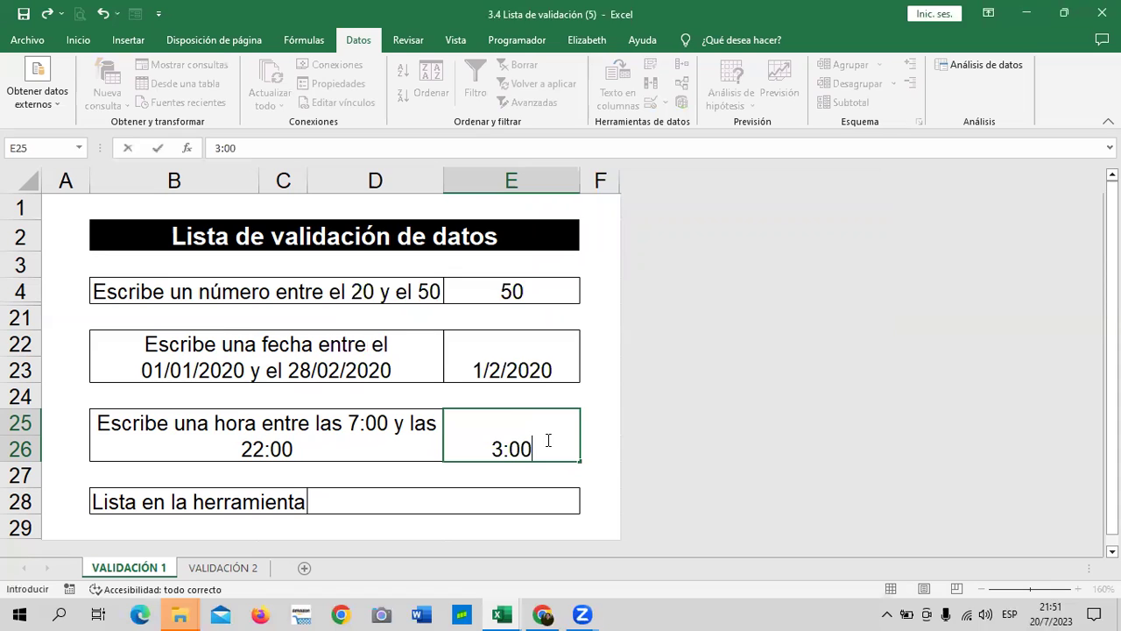
key(Return)
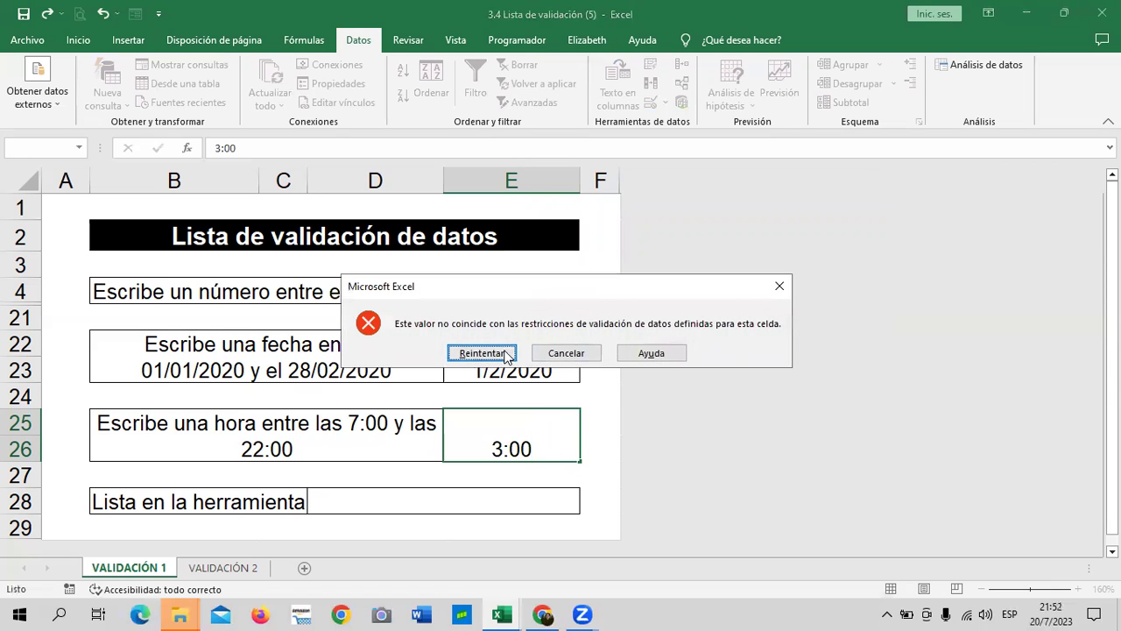
After the rejection, retry the entry as 3:00 pm until it is accepted
key(Return)
click(553, 447)
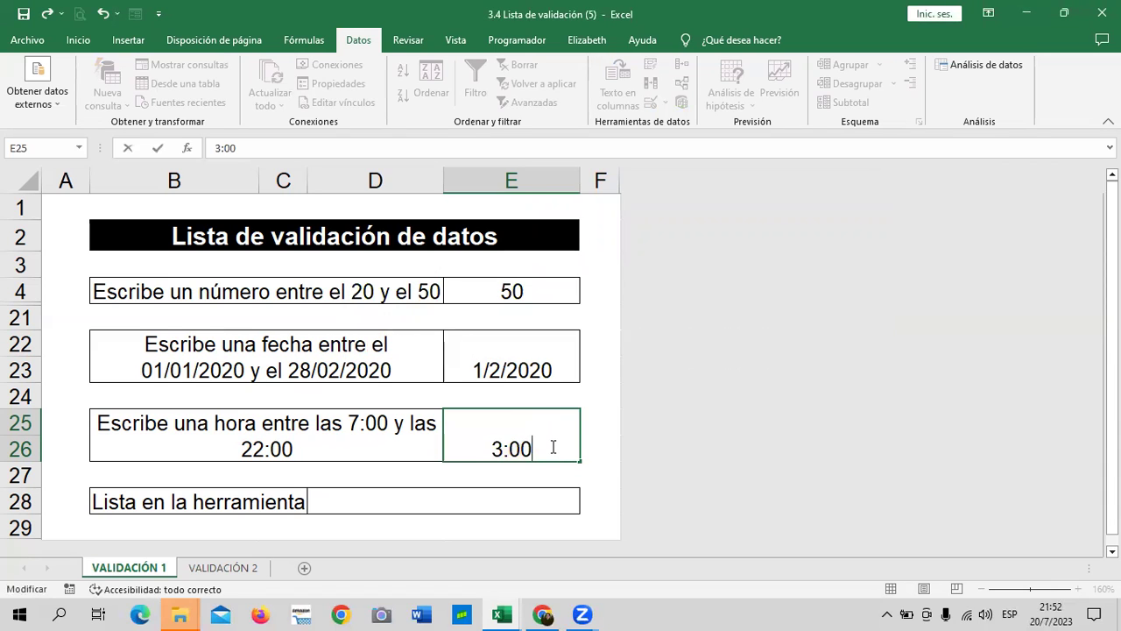
text(pm)
key(Return)
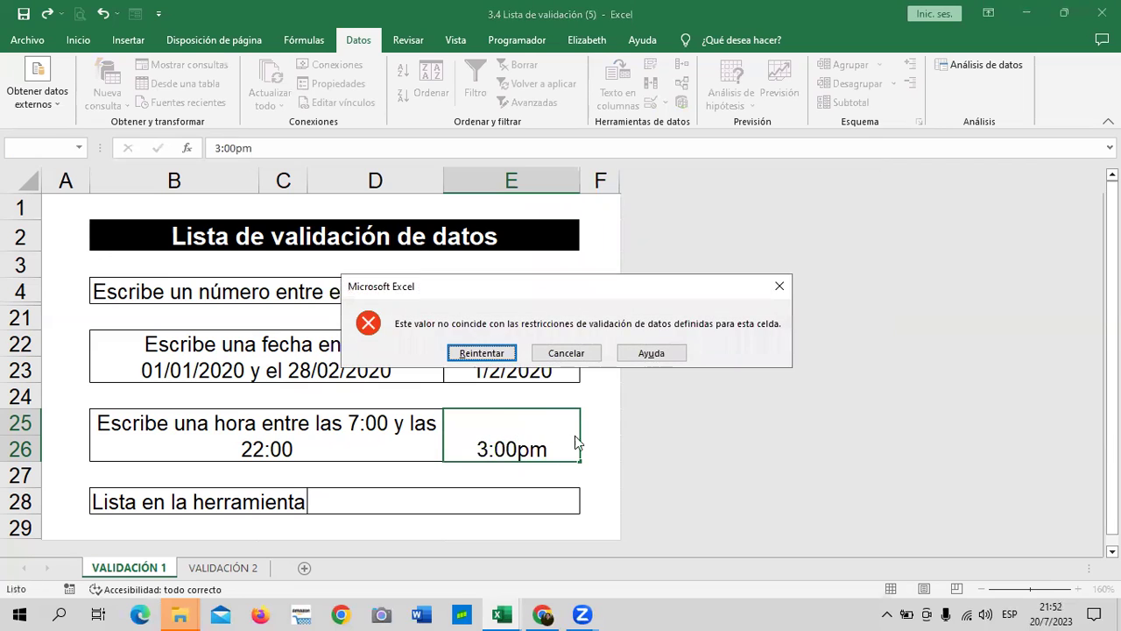
click(483, 352)
click(523, 452)
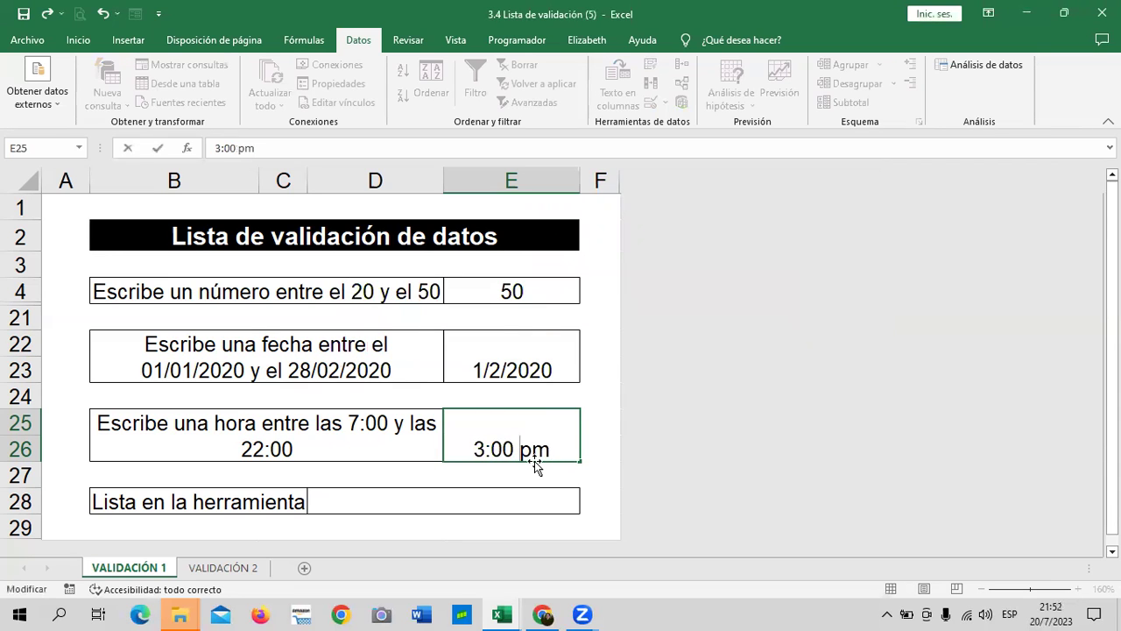
key(Return)
Enter 4:00 pm in E25, then test the upper limit with 11:00 pm
click(532, 427)
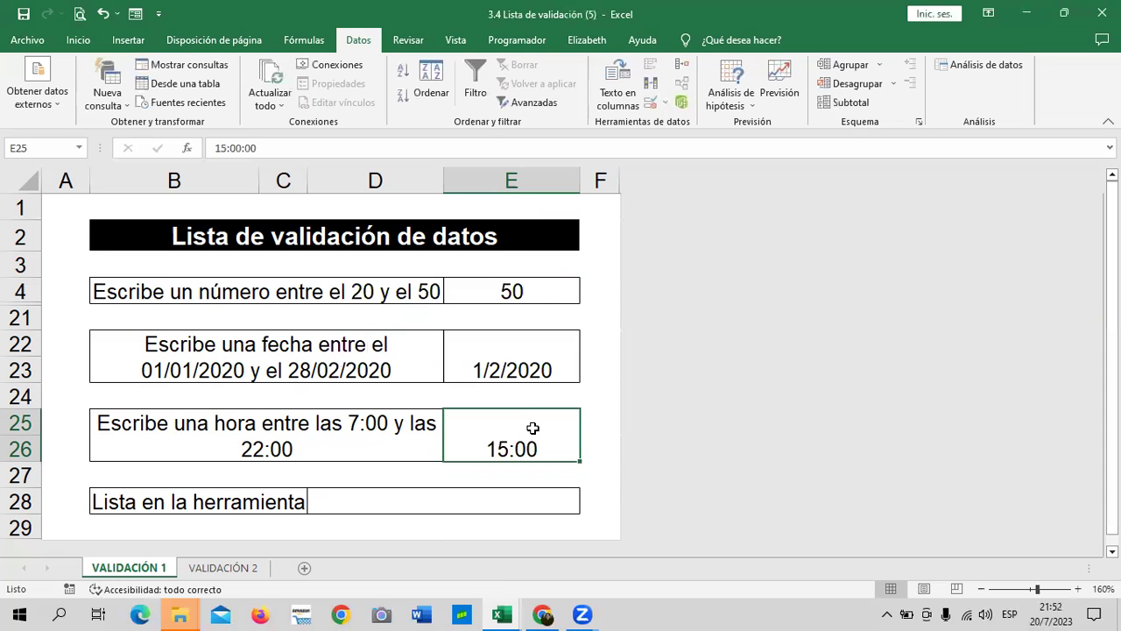
text(4:00 pm)
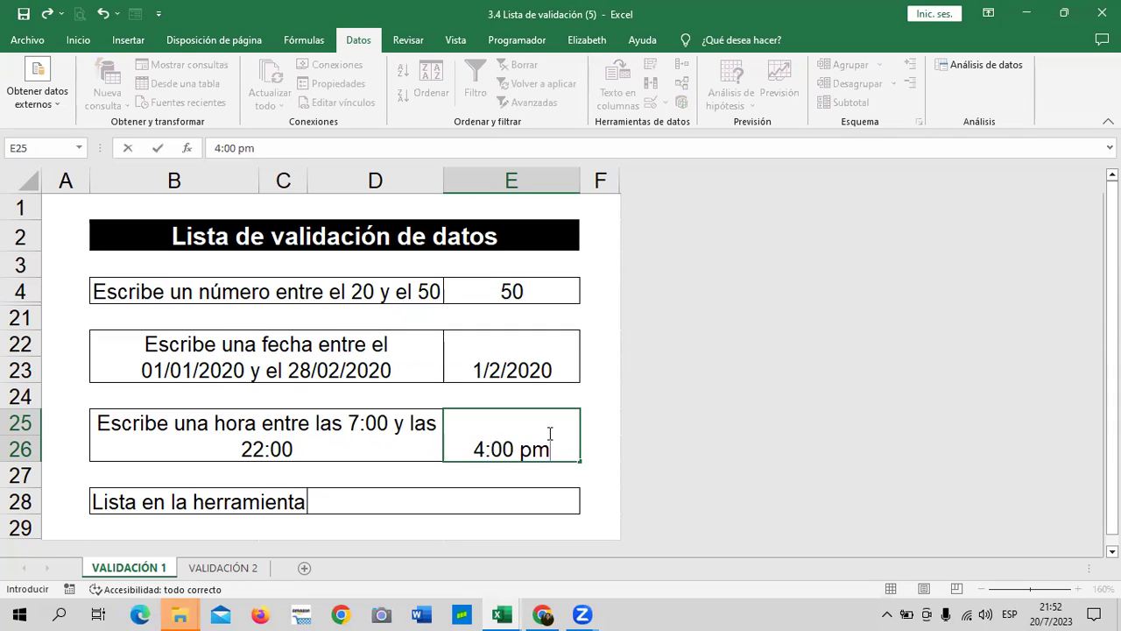
key(Return)
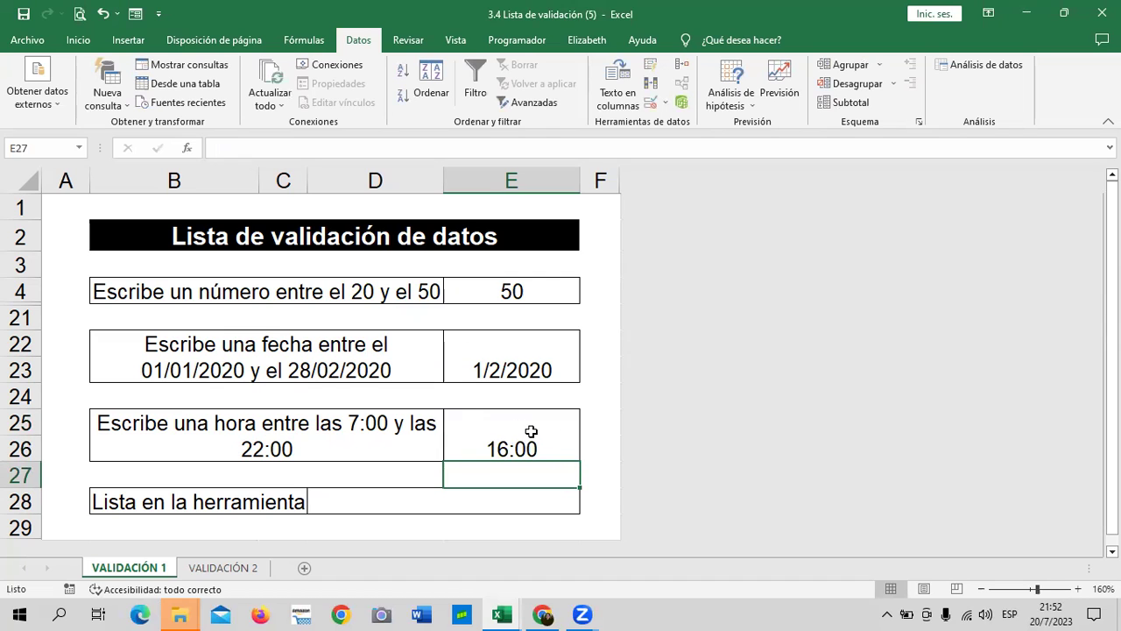
click(531, 430)
text(11)
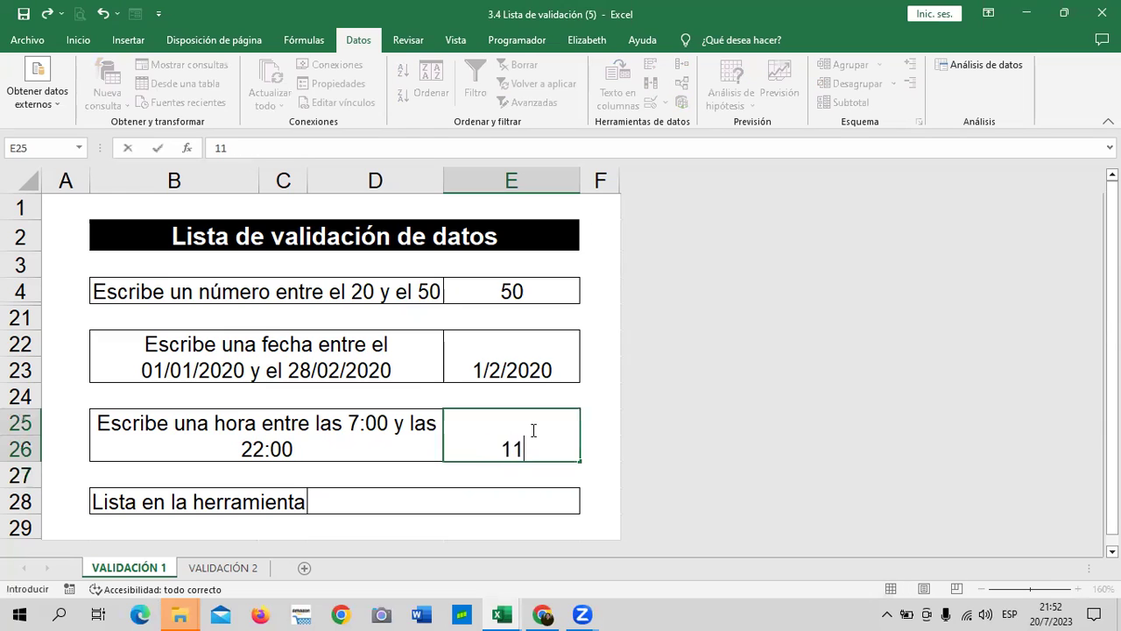
text(:)
text(00 90)
key(BackSpace)
key(BackSpace)
text(pm)
key(Return)
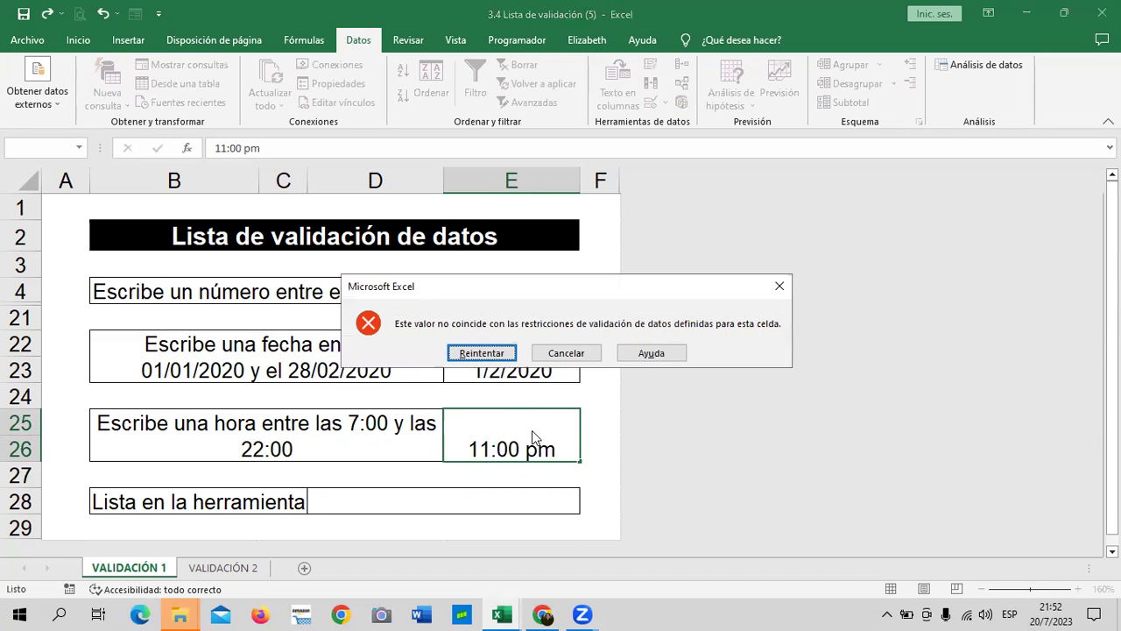
Replace the rejected 11:00 pm with 6:00, then retry it as 6:00 pm
click(508, 357)
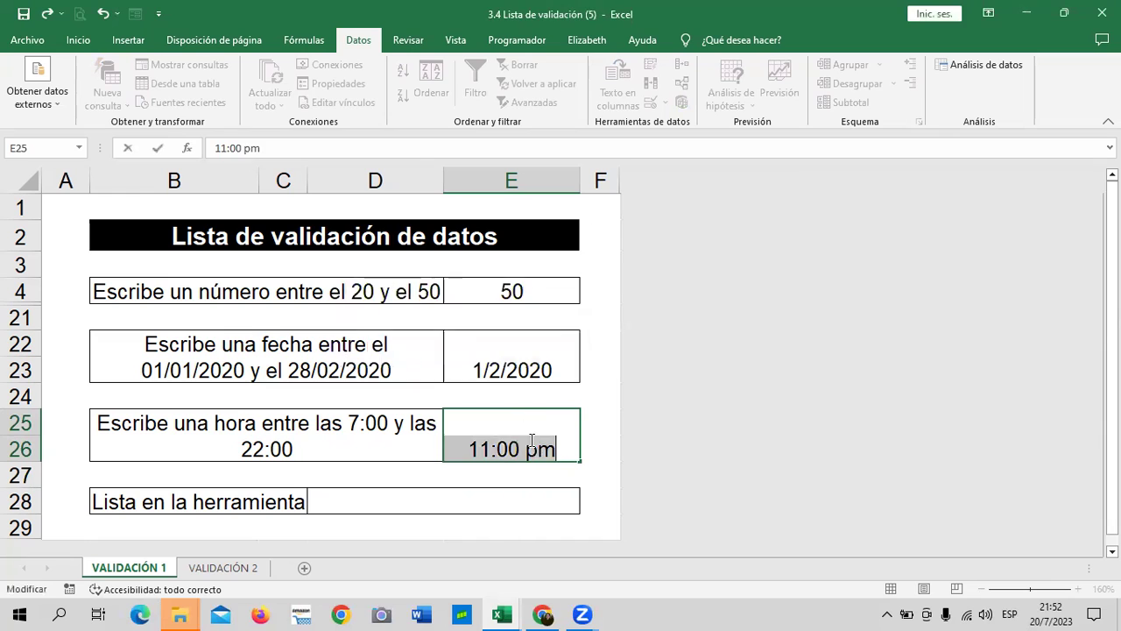
key(BackSpace)
text(6:00)
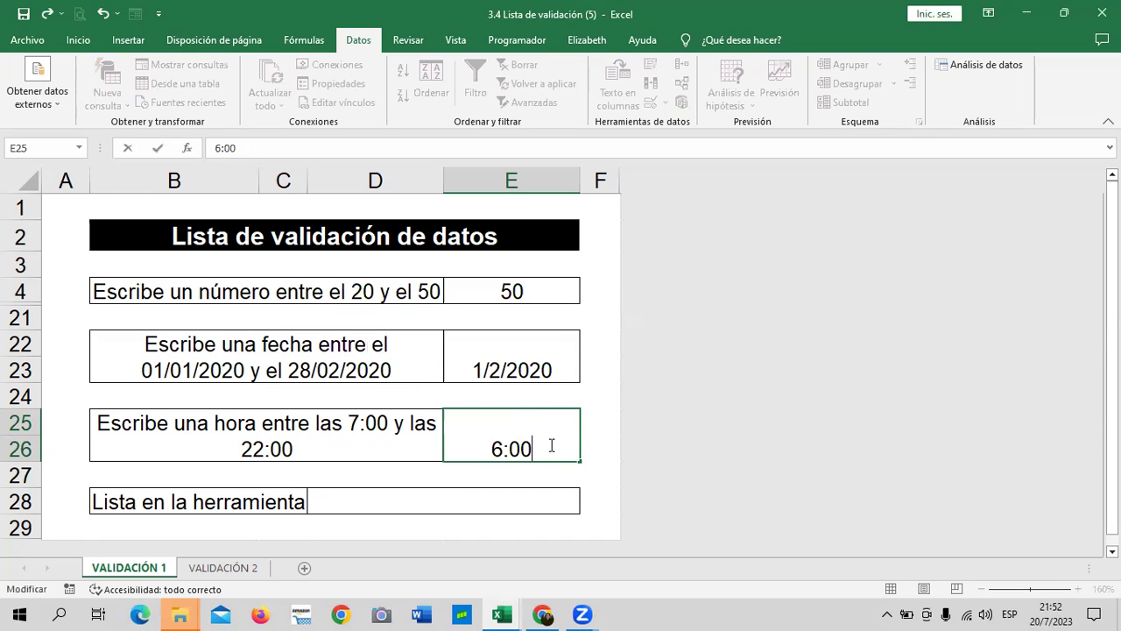
key(Return)
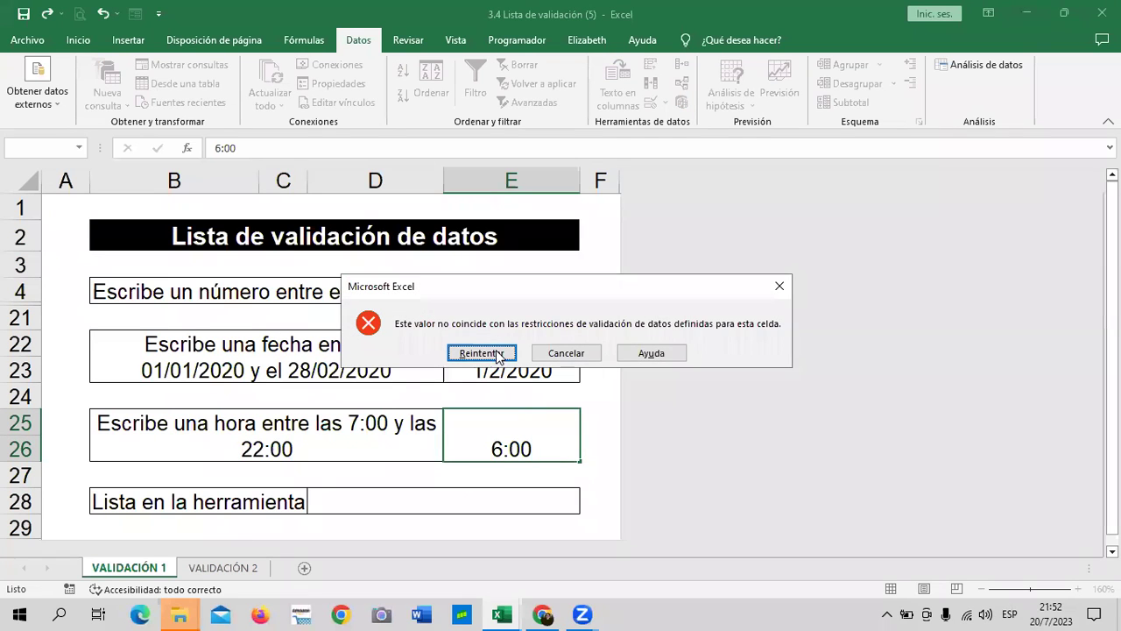
key(Return)
text(pm)
key(Return)
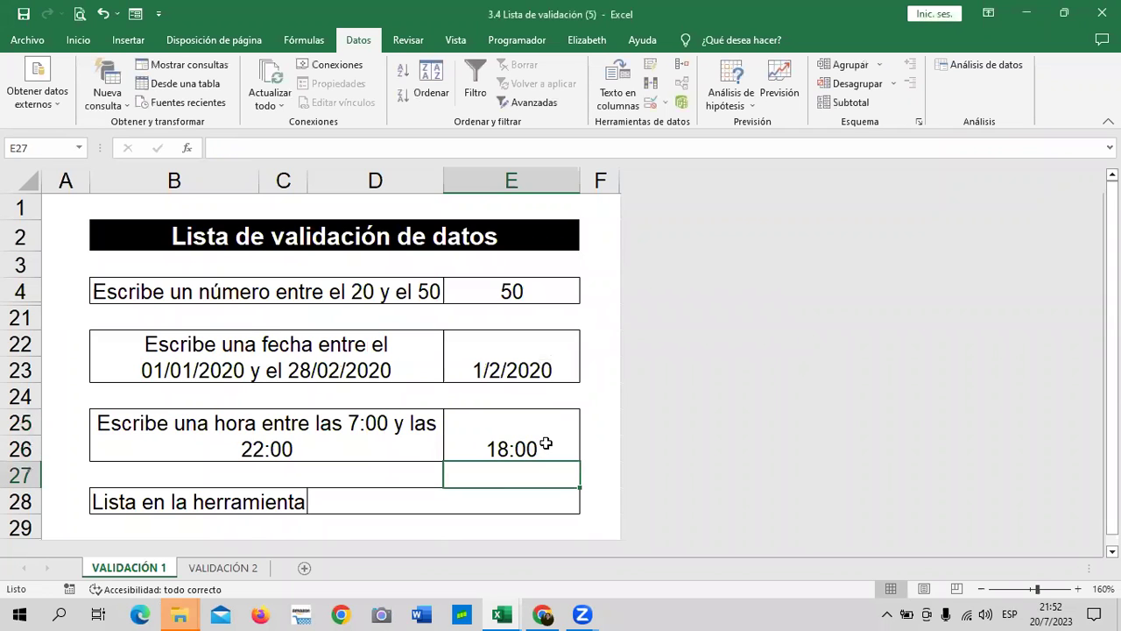
Enter 8:00 in E25, then move down to select the list cell D28
click(546, 448)
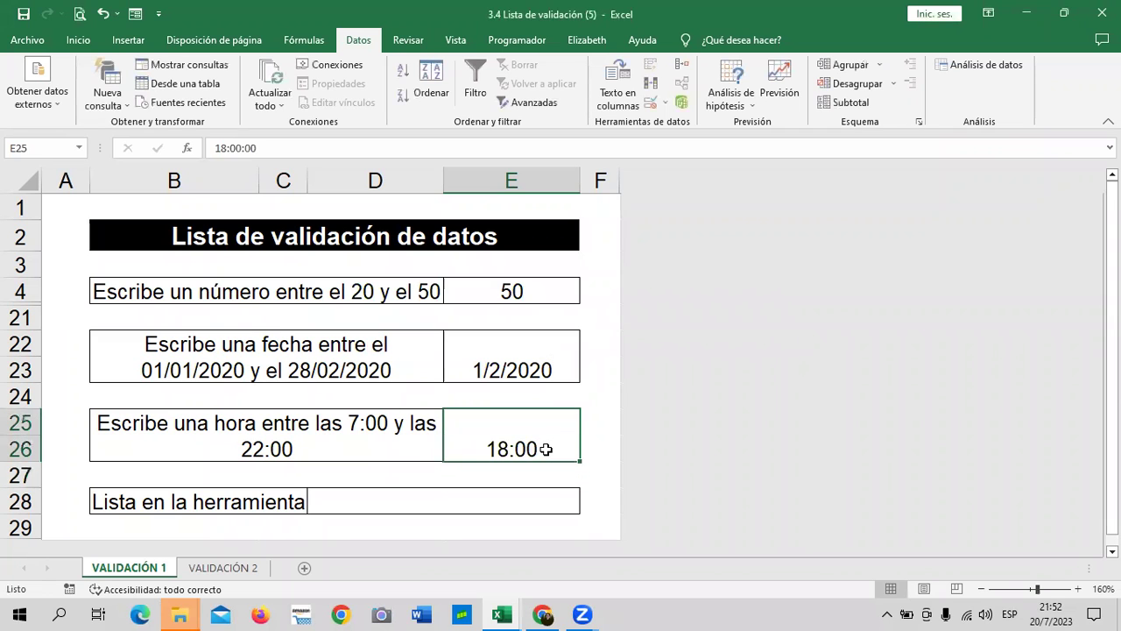
text(8:00)
key(Return)
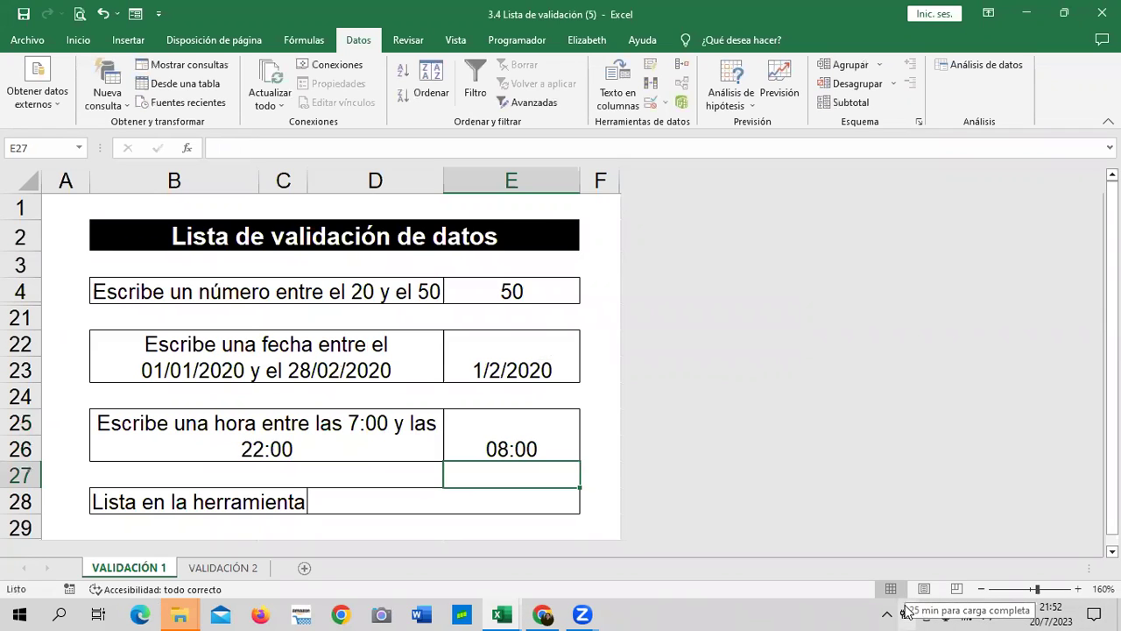
click(566, 453)
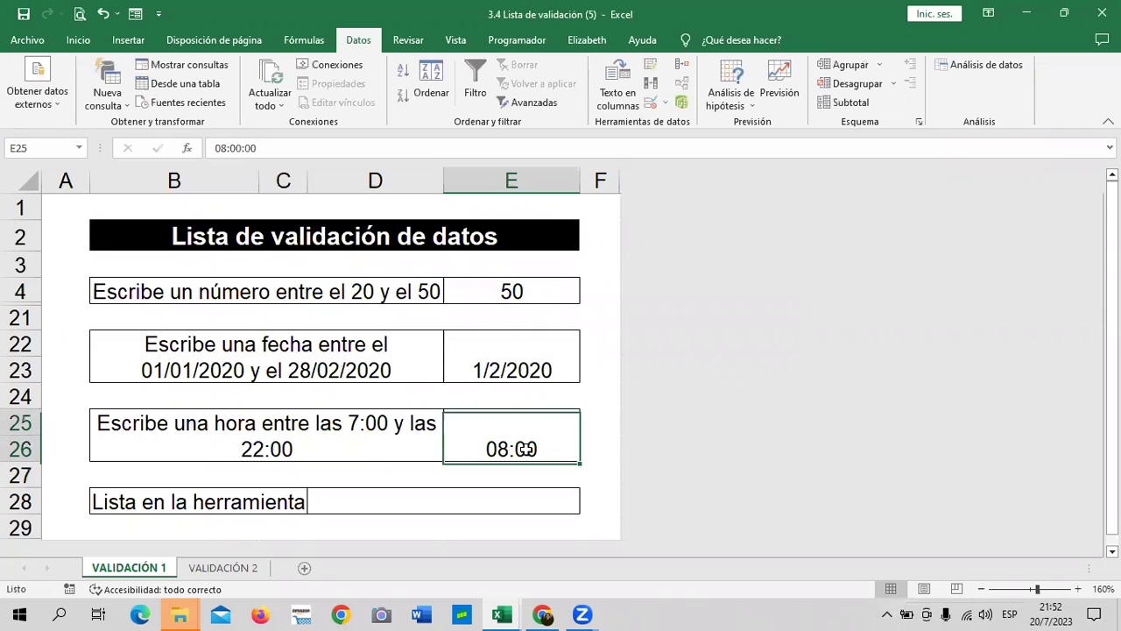
click(337, 435)
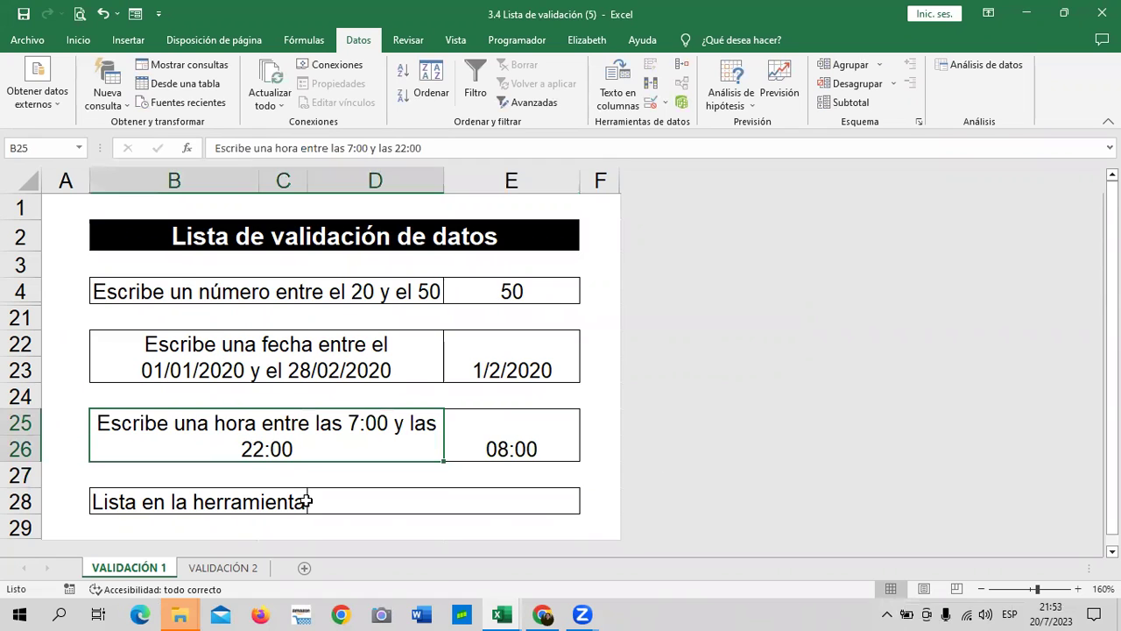
scroll(313, 500, down, 1)
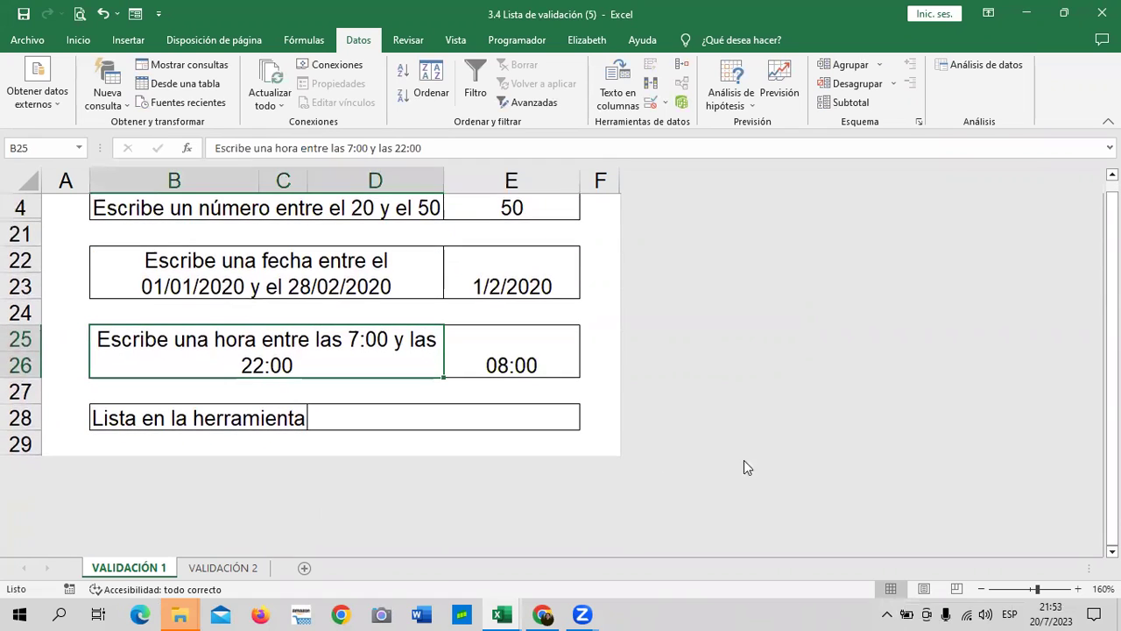
click(434, 415)
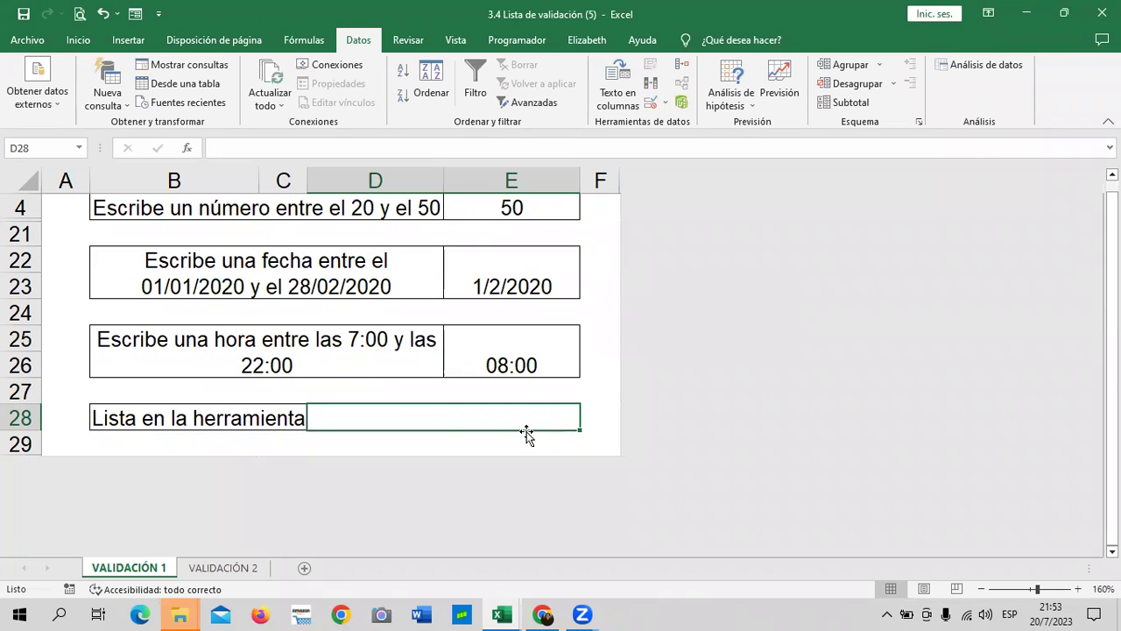
Give D28 a Lista validation whose source is Pala; Serrucho; Cepillo; Cincel
click(650, 103)
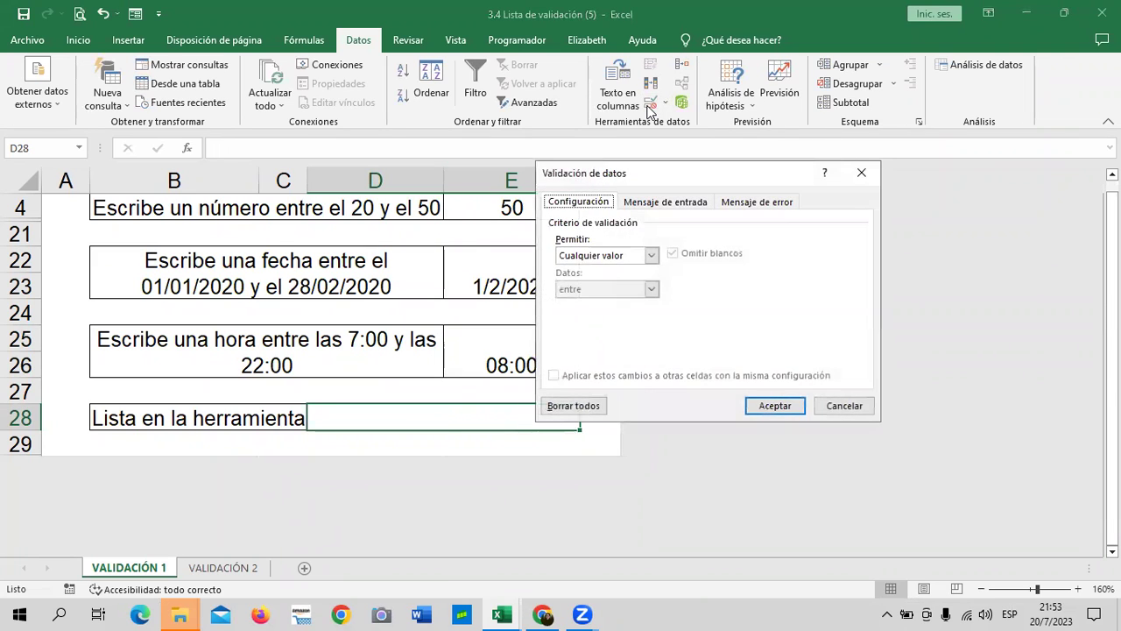
click(651, 255)
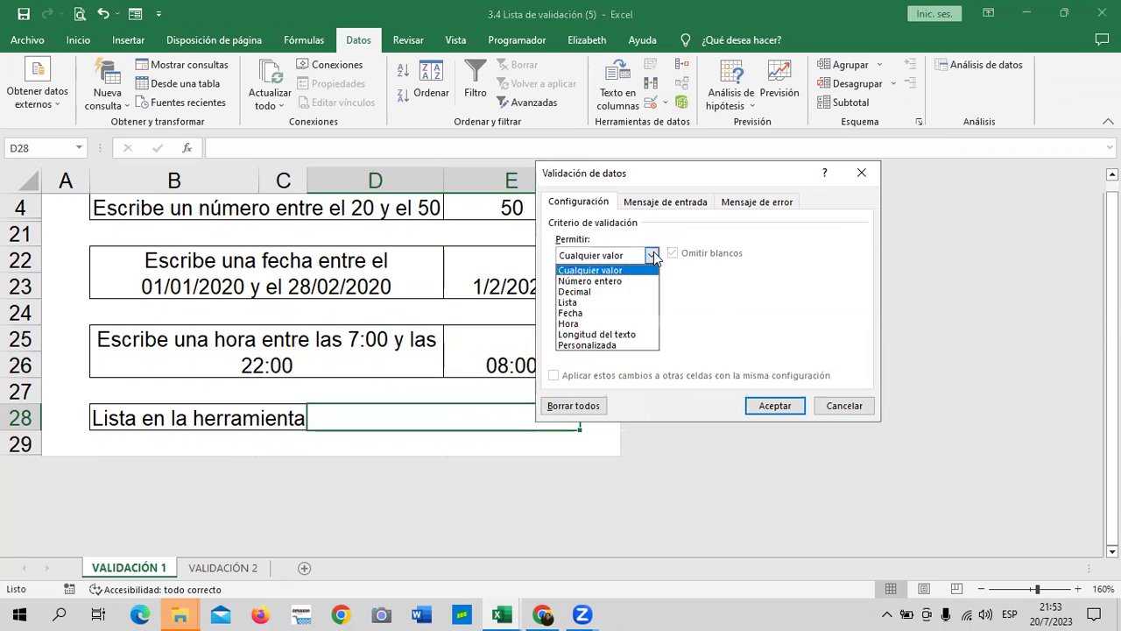
click(596, 302)
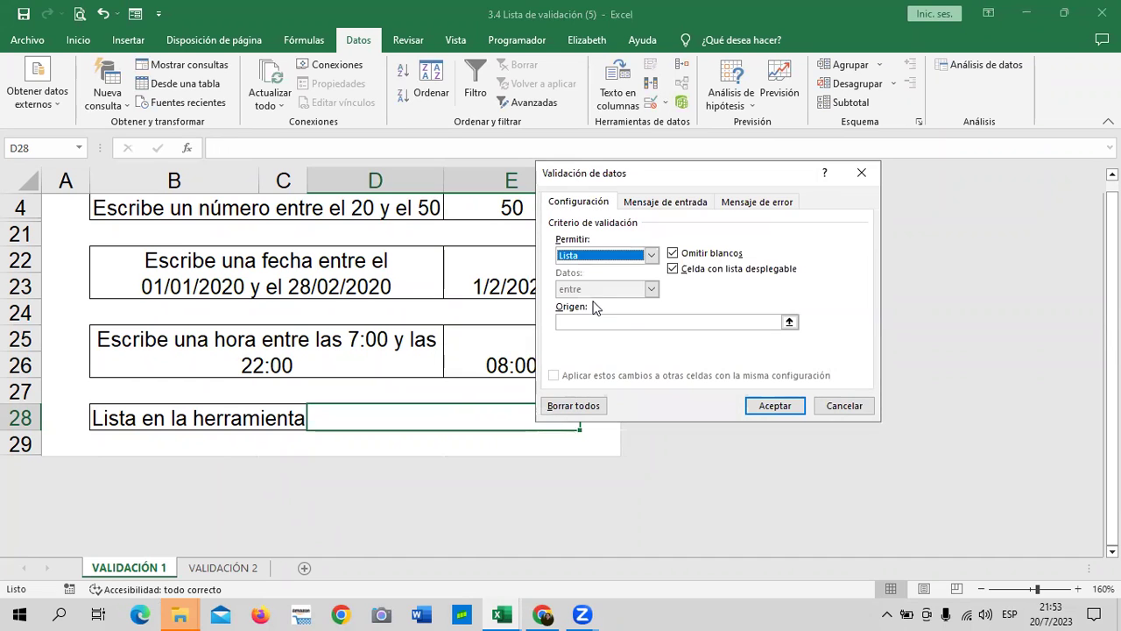
click(675, 322)
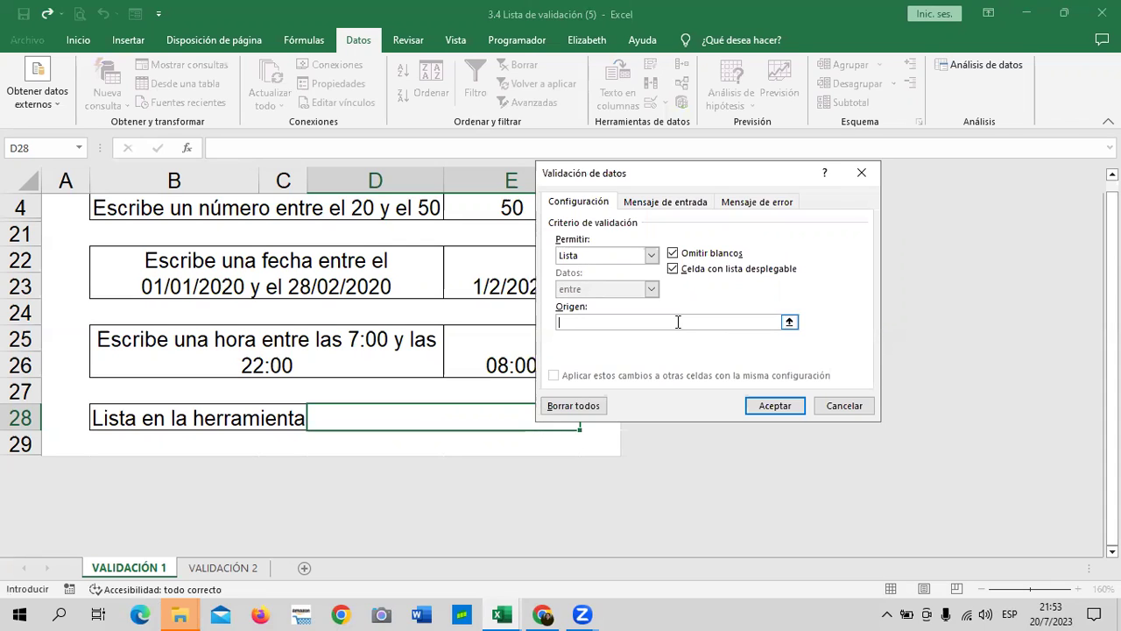
text(p)
text(a)
key(BackSpace)
key(BackSpace)
text(Pala; se)
text(rru)
text(cho;)
click(582, 323)
key(BackSpace)
text(S)
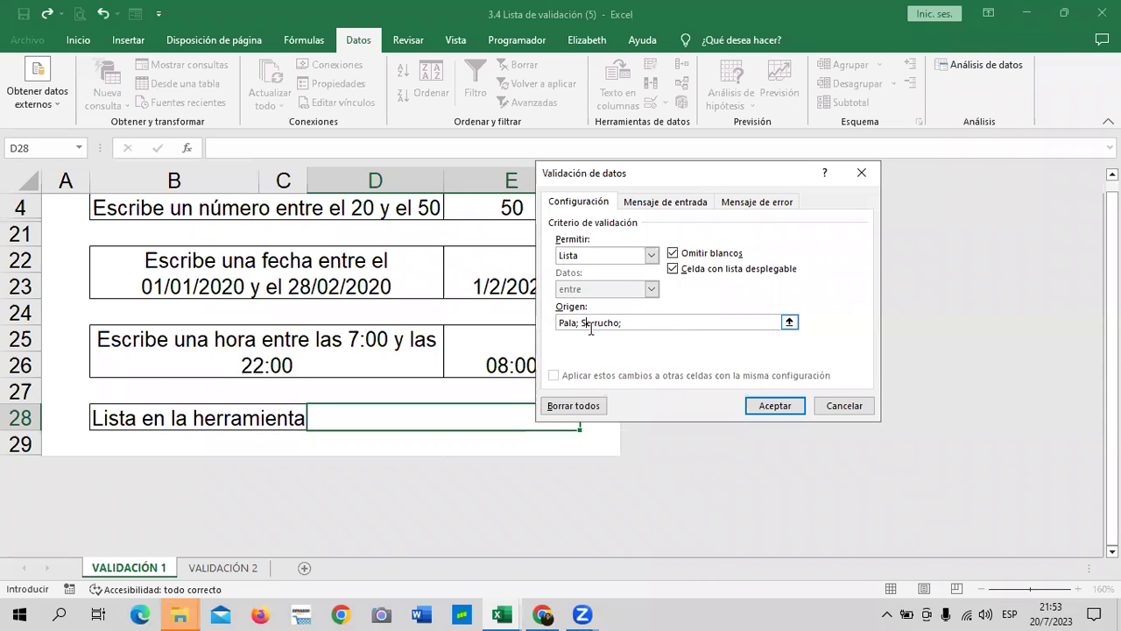
click(642, 321)
text(ep)
text(illo; Cincel)
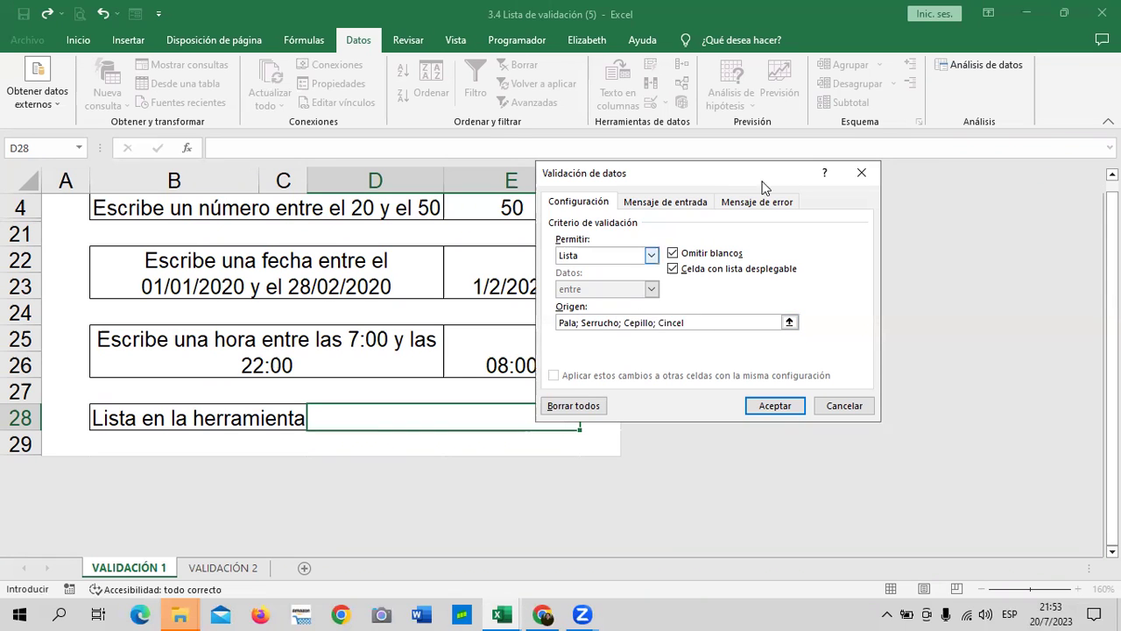
click(775, 407)
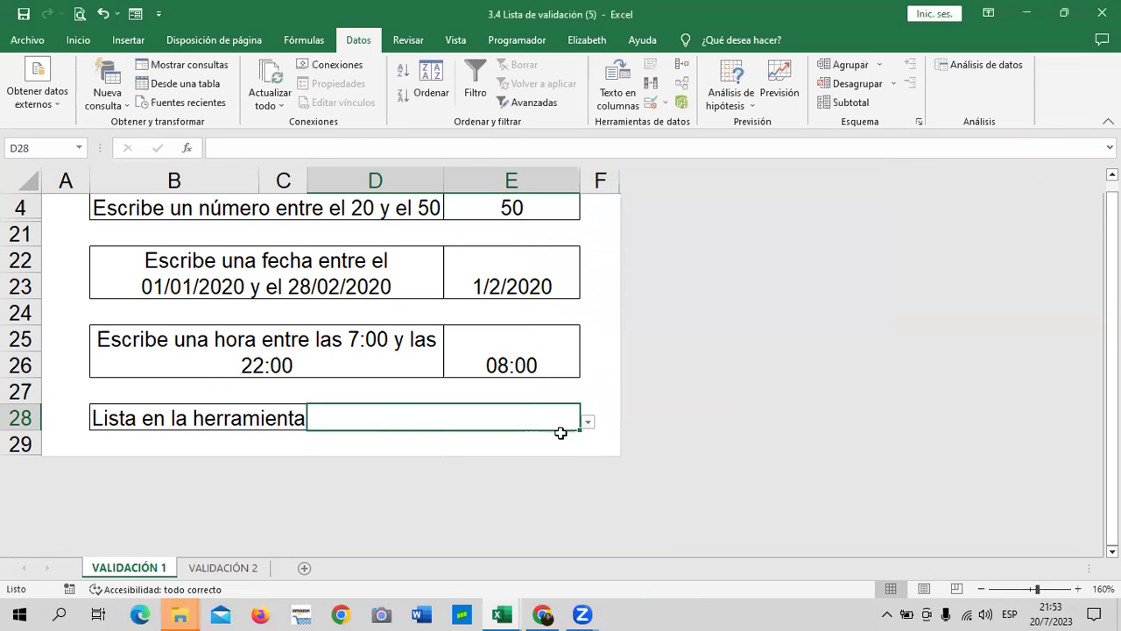
Try picking Serrucho and Cepillo from D28's dropdown
click(588, 421)
click(429, 458)
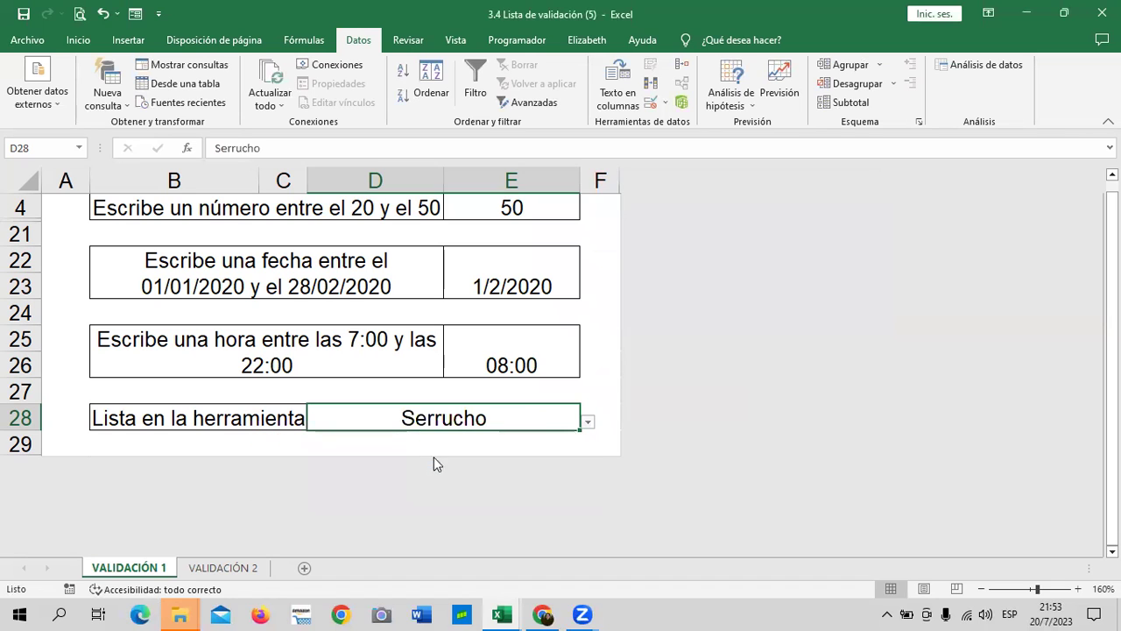
click(593, 423)
click(559, 423)
click(588, 422)
click(466, 473)
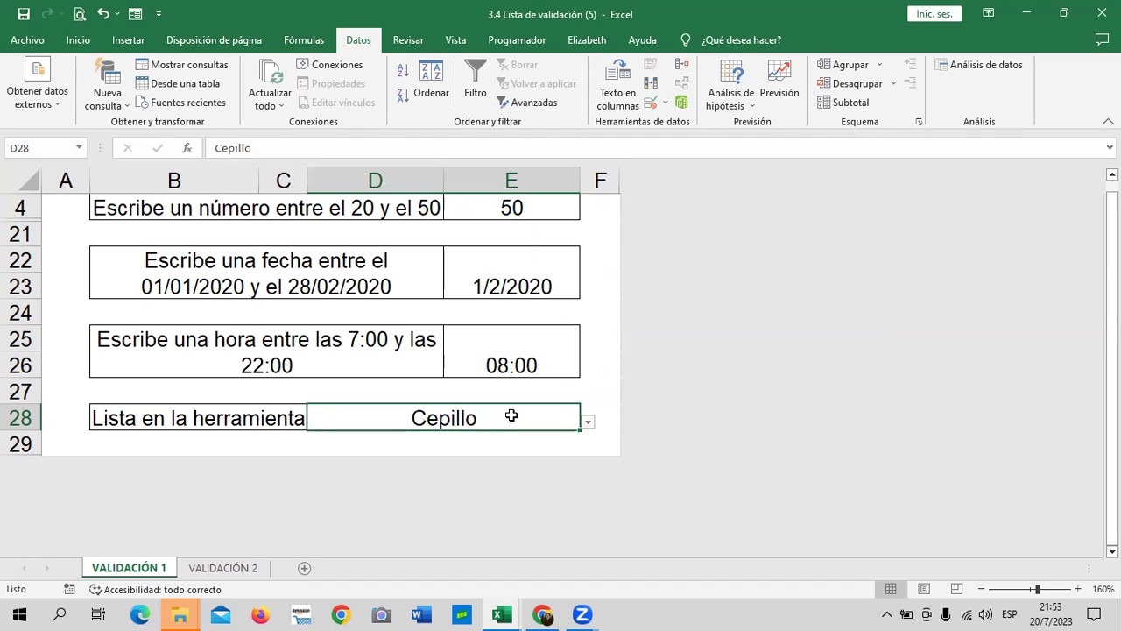
Edit D28's list source, replacing the semicolons between tool names with spaces
click(650, 103)
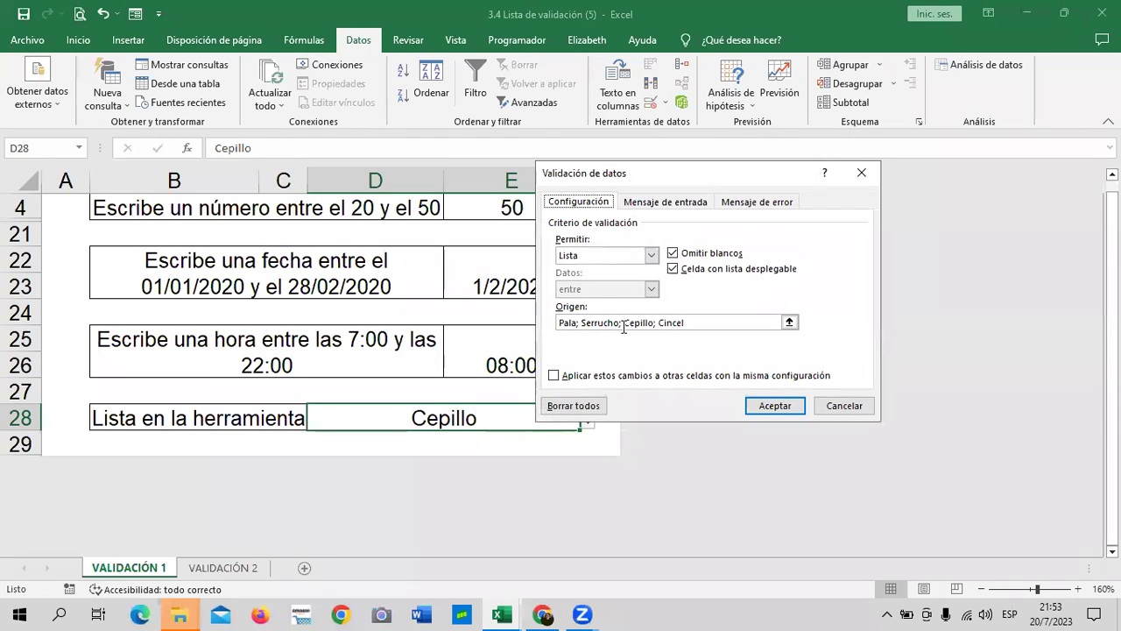
click(582, 323)
key(BackSpace)
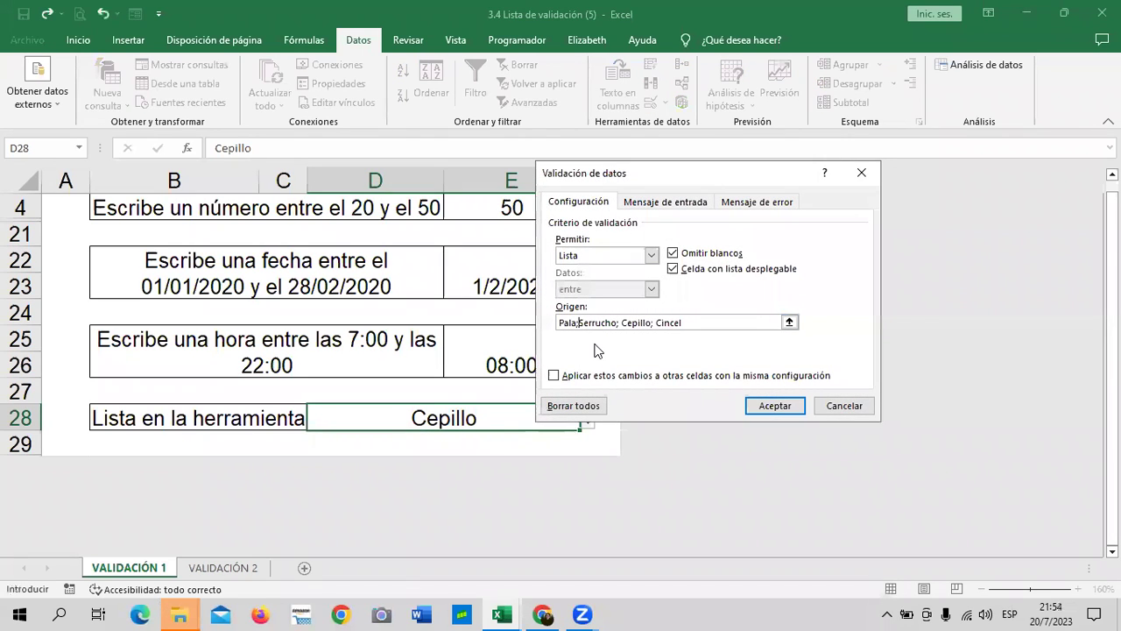
click(619, 322)
key(Delete)
key(BackSpace)
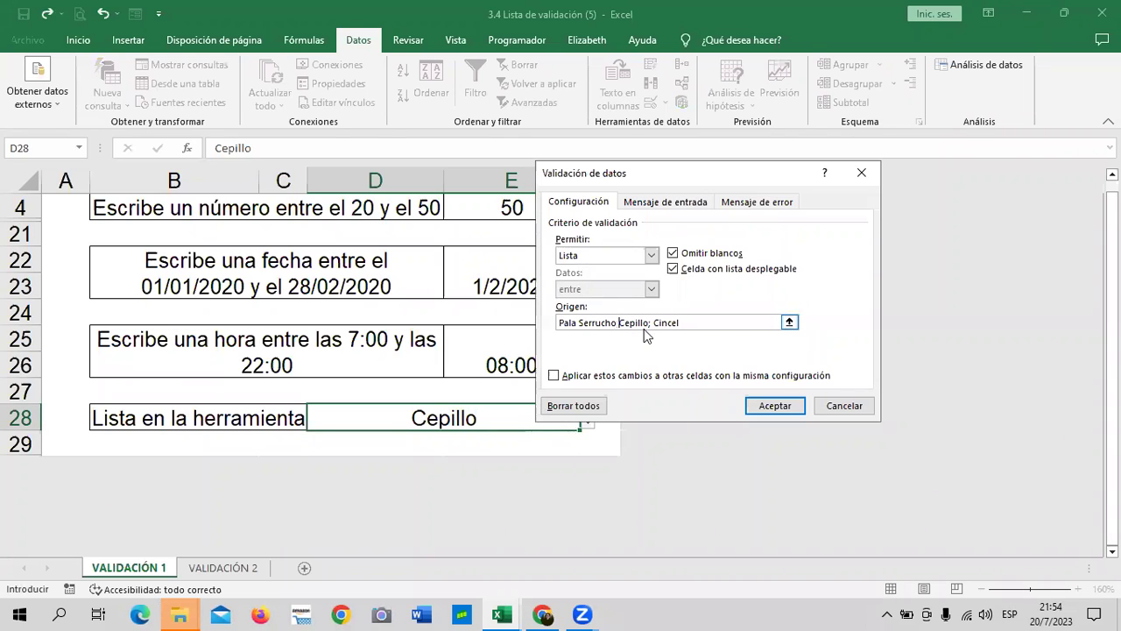
key(BackSpace)
click(765, 408)
Pick the single combined entry 'Pala Serrucho Cepillo Cincel' from D28's dropdown
click(605, 346)
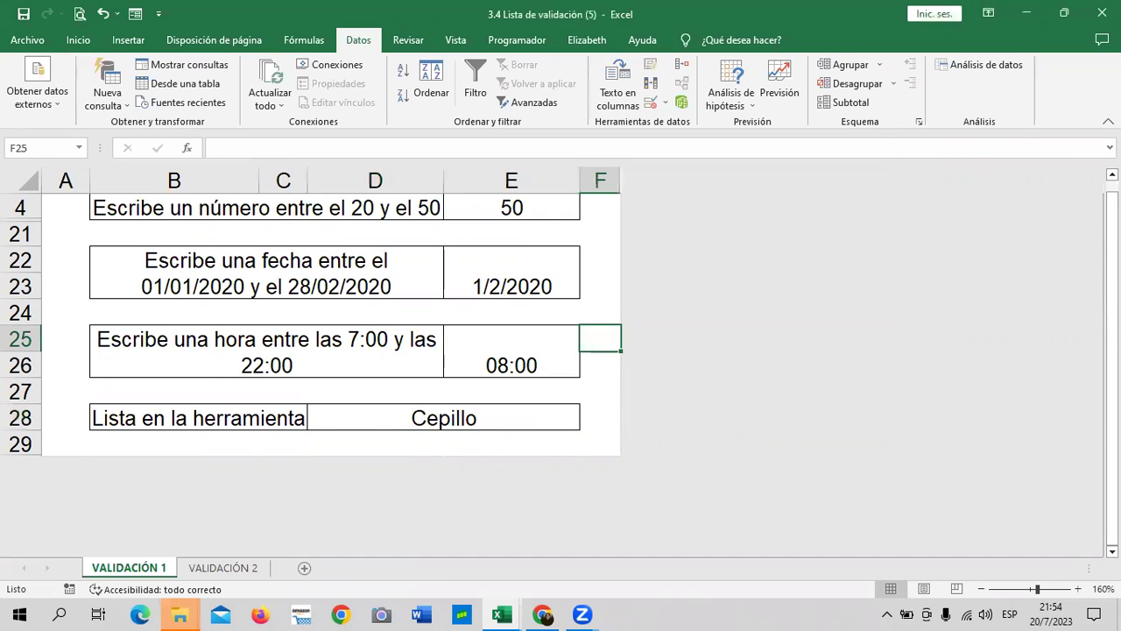
click(492, 425)
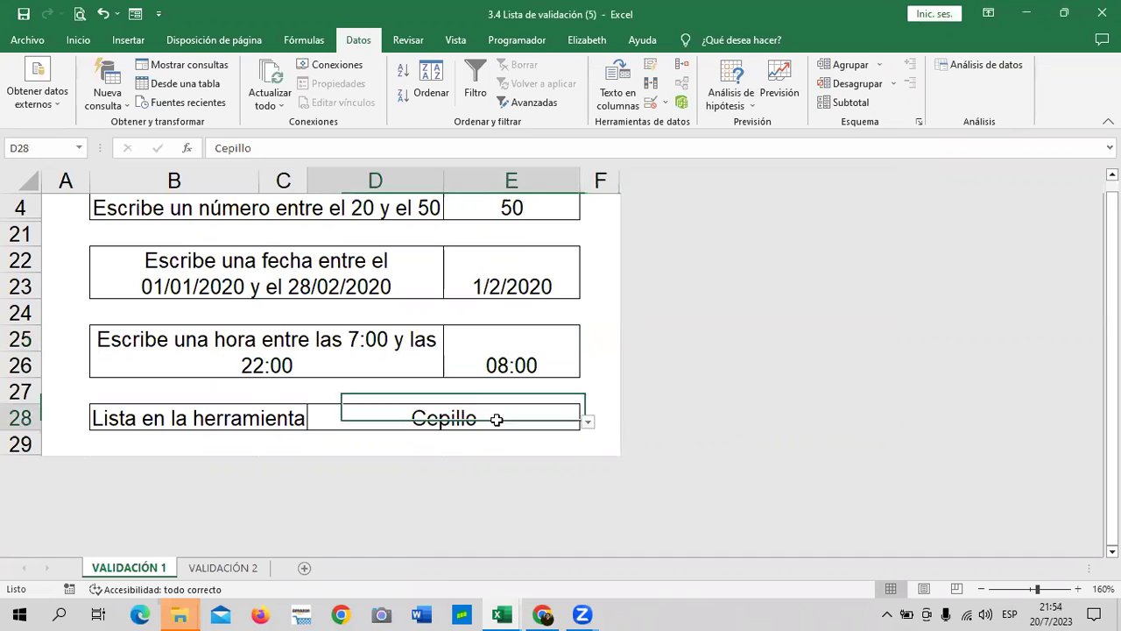
click(587, 426)
click(495, 438)
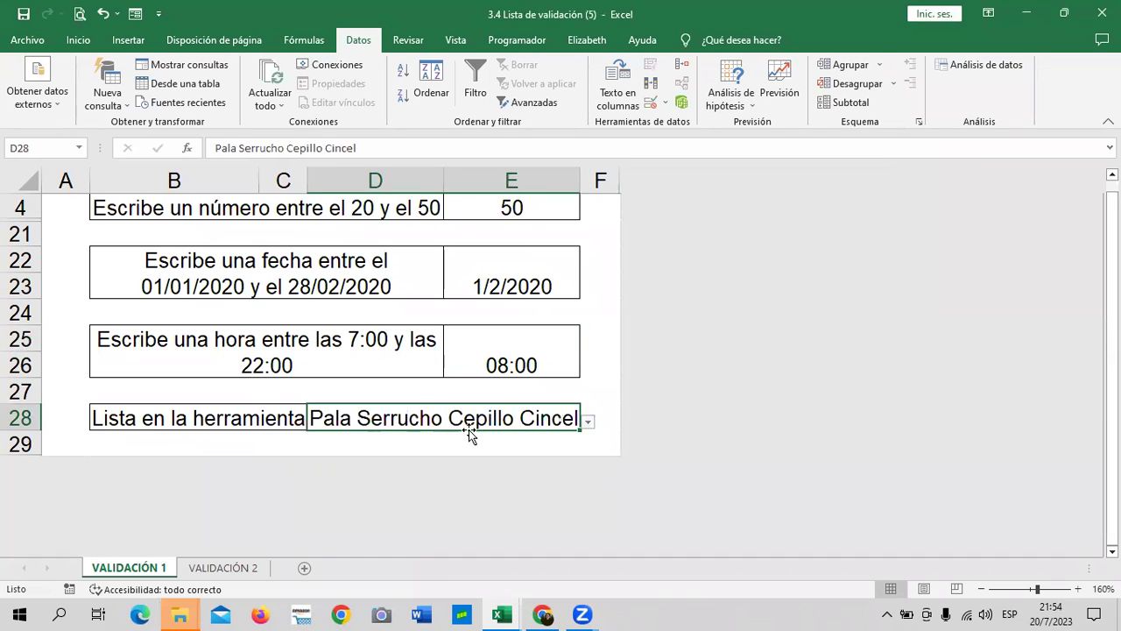
click(588, 421)
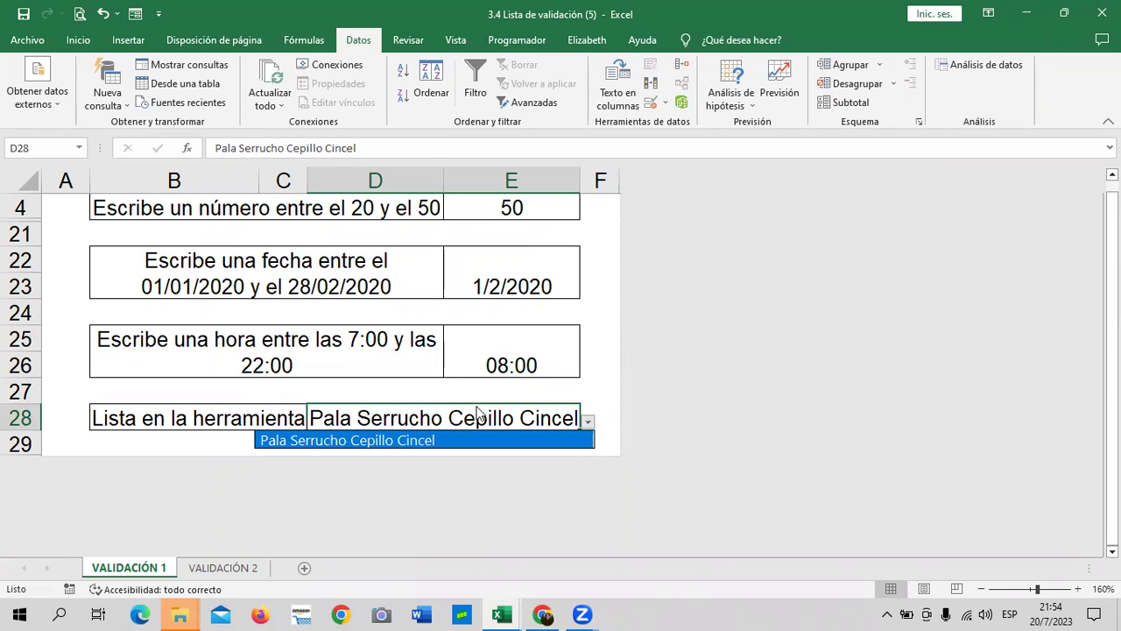
click(302, 437)
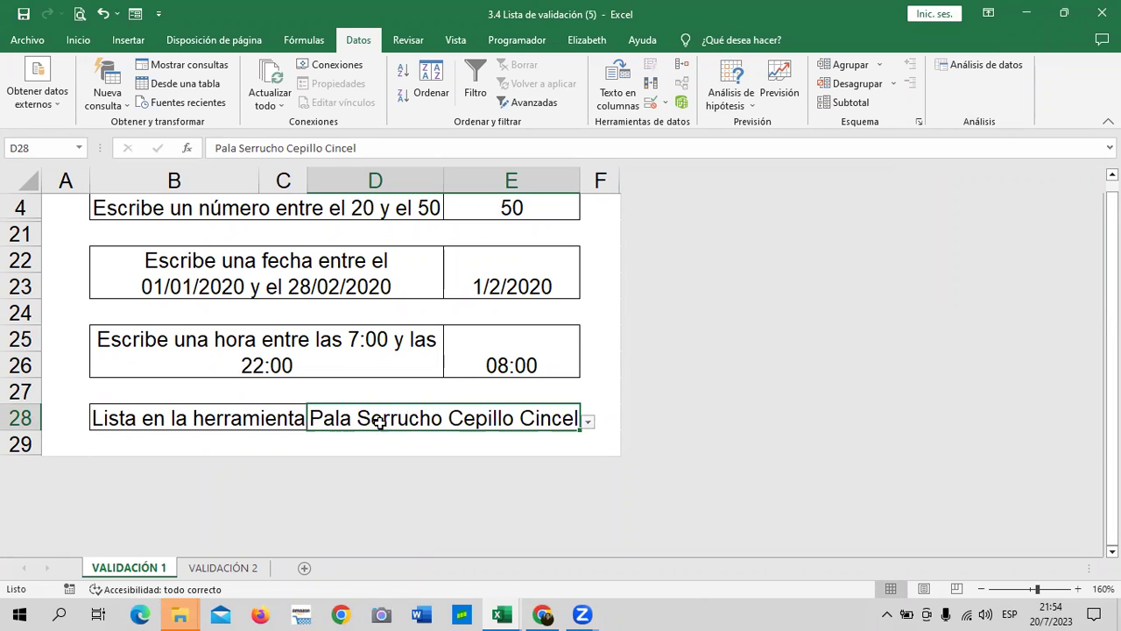
Separate Pala, Serrucho, Cepillo and Cincel with semicolons in D28's list source
click(651, 103)
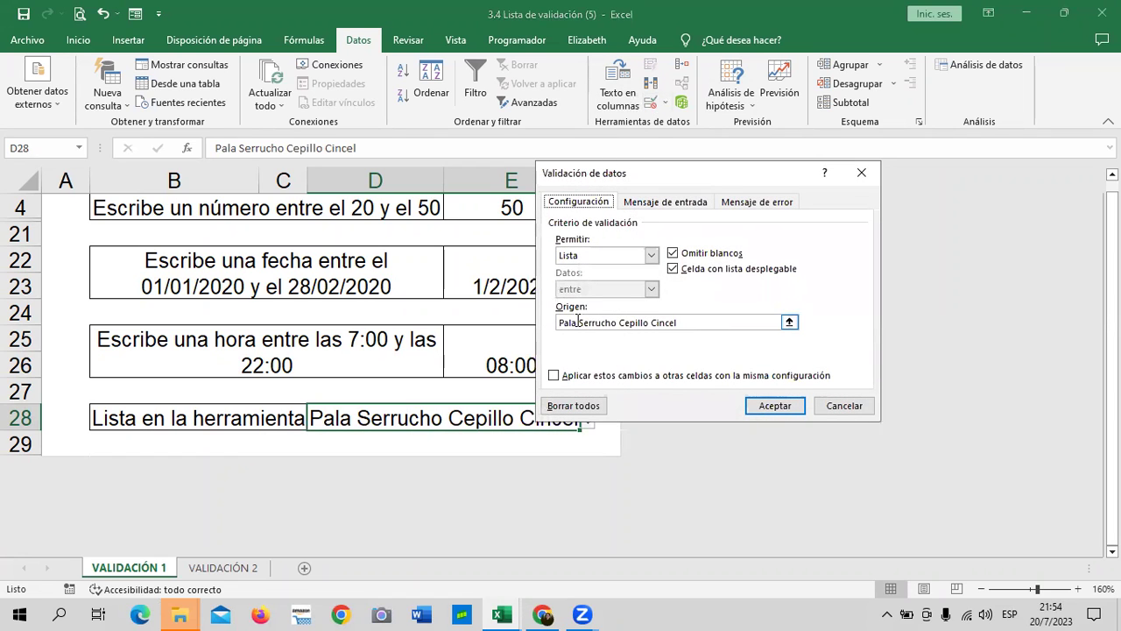
click(577, 322)
key(Delete)
text(;)
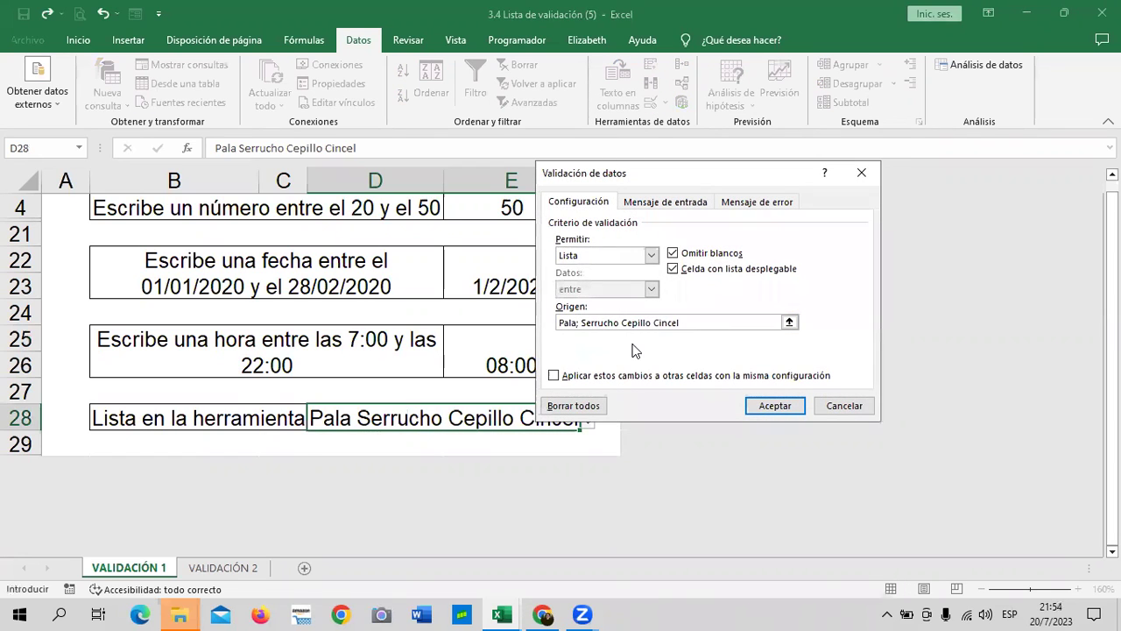
click(617, 324)
key(Right)
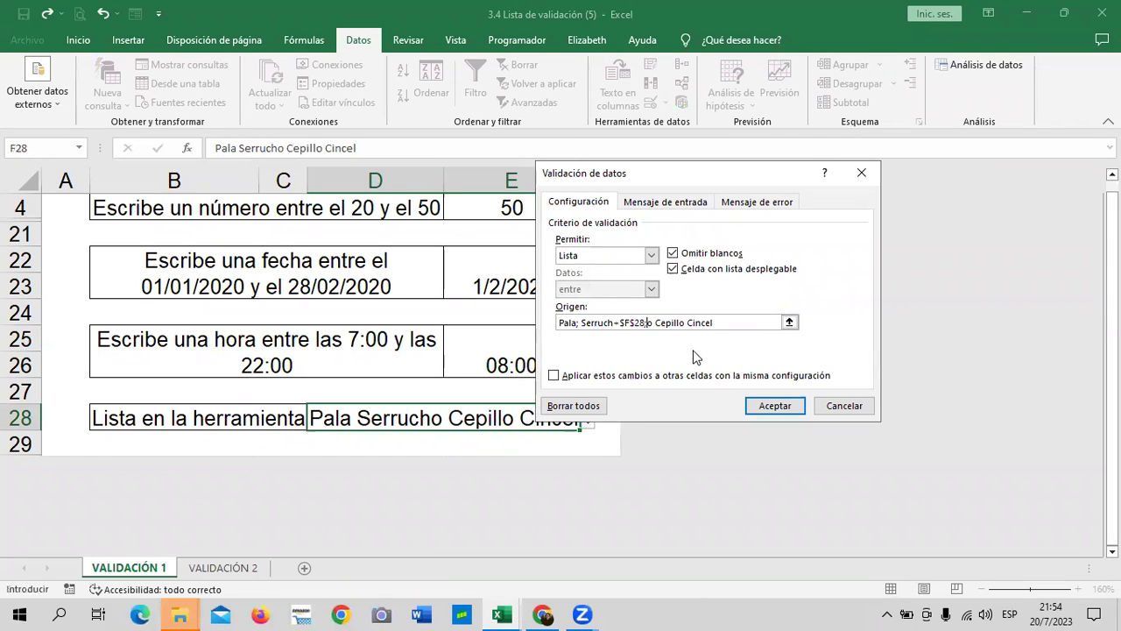
key(ctrl+z)
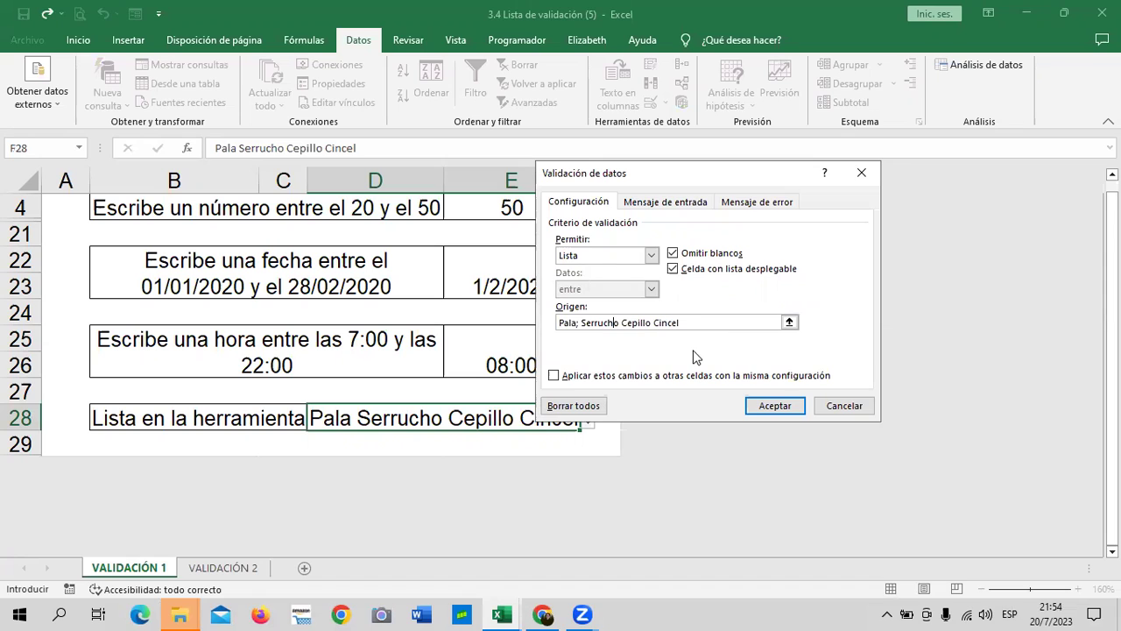
click(619, 323)
text(;)
click(657, 323)
text(;)
click(758, 405)
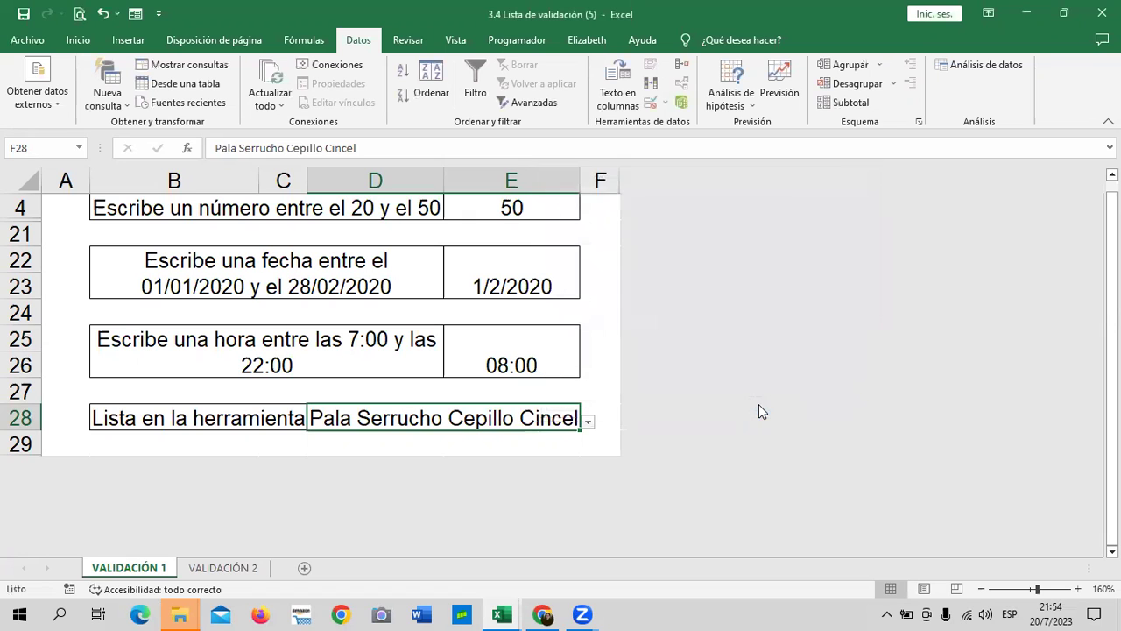
Pick Serrucho, then Cincel from D28's dropdown, and go to the VALIDACIÓN 2 sheet
click(587, 421)
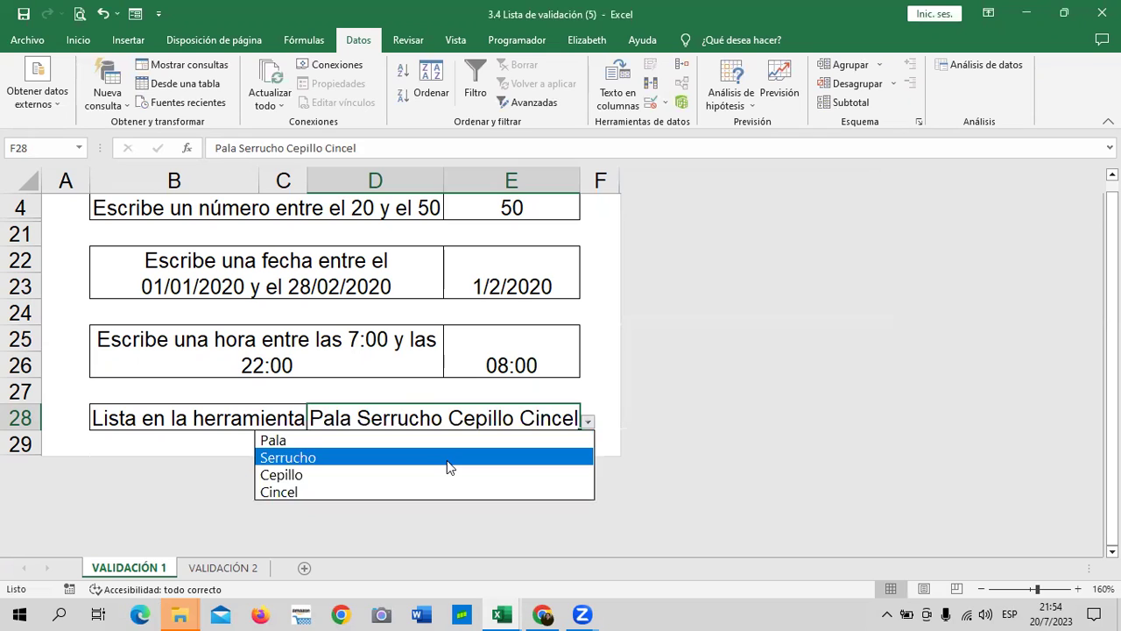
click(450, 457)
click(588, 422)
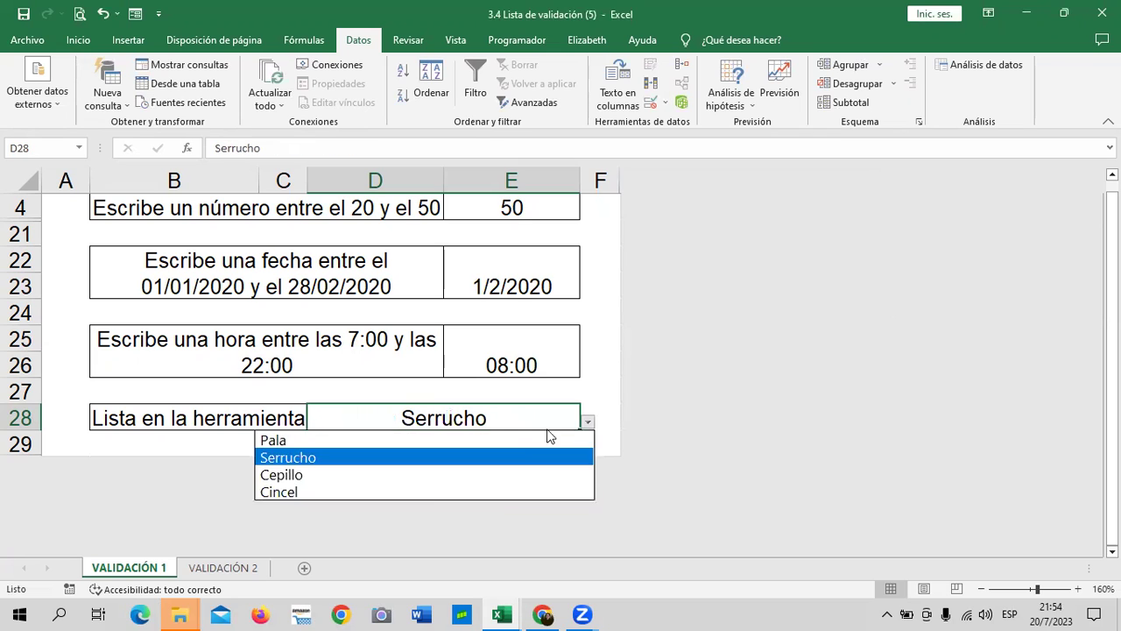
click(420, 491)
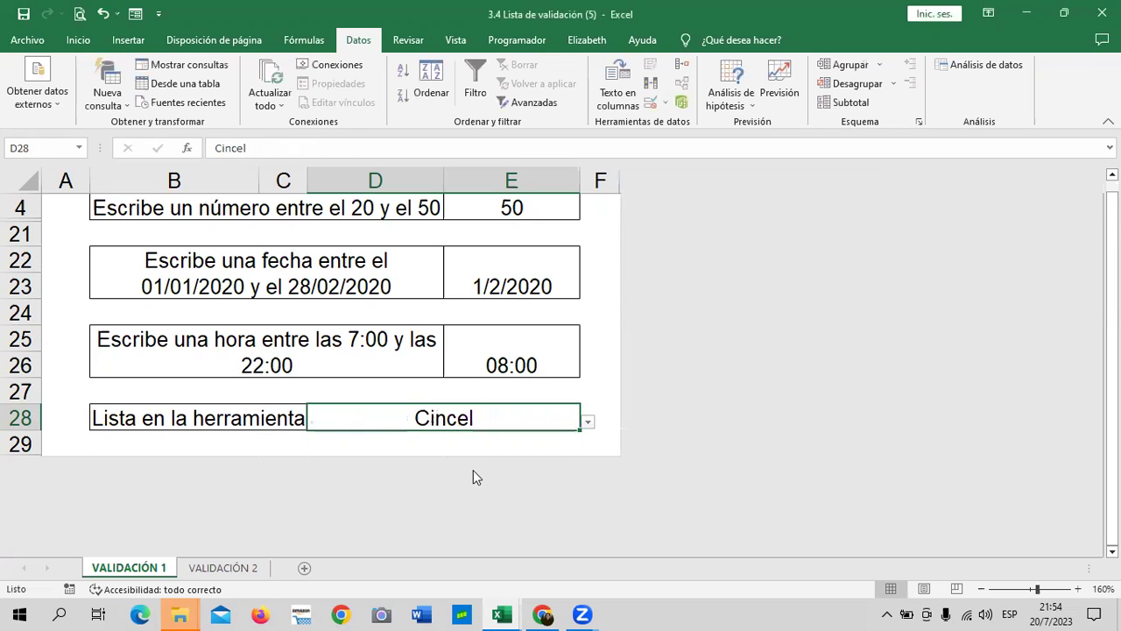
click(233, 566)
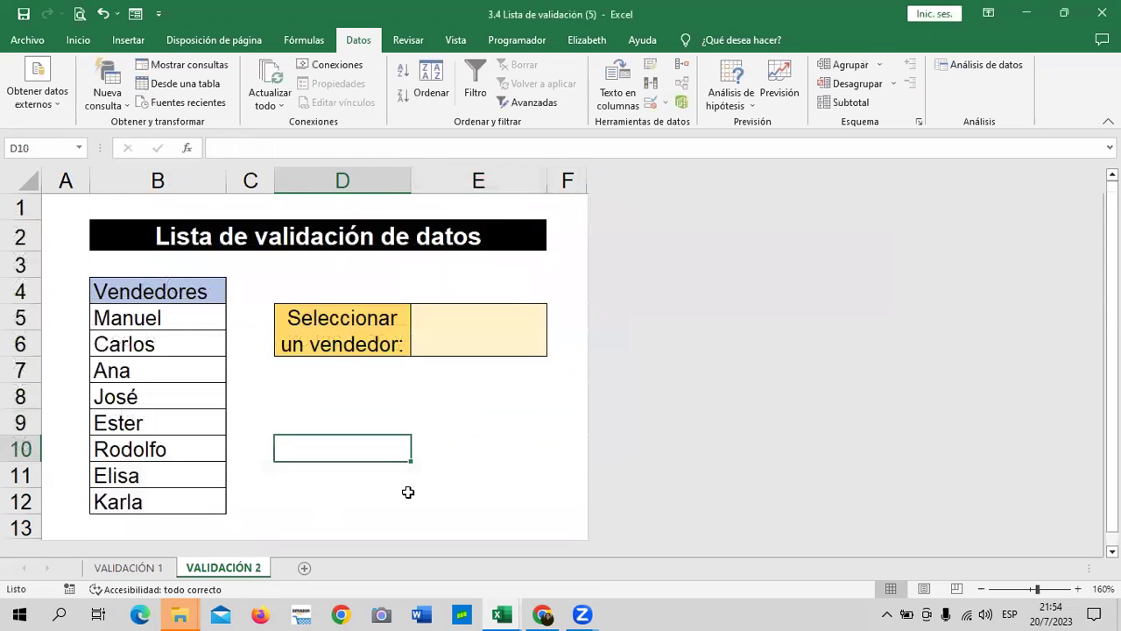
Add sheet Hoja1 and move the Vendedores list B4:B12 to Hoja1!D4
click(302, 567)
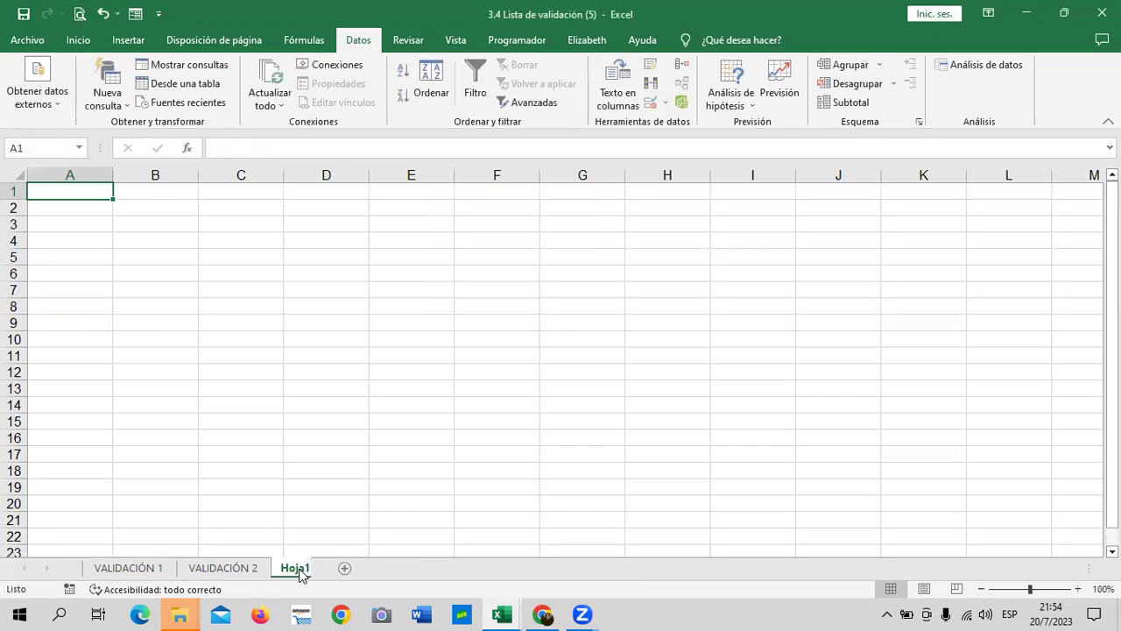
click(235, 568)
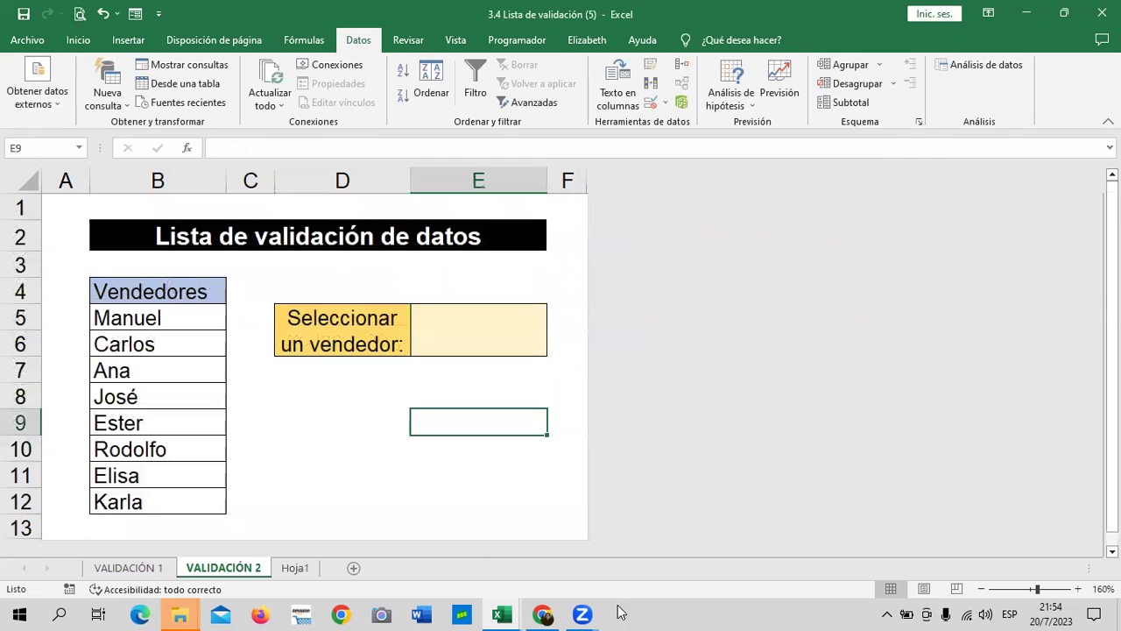
click(180, 296)
drag(180, 298, 193, 490)
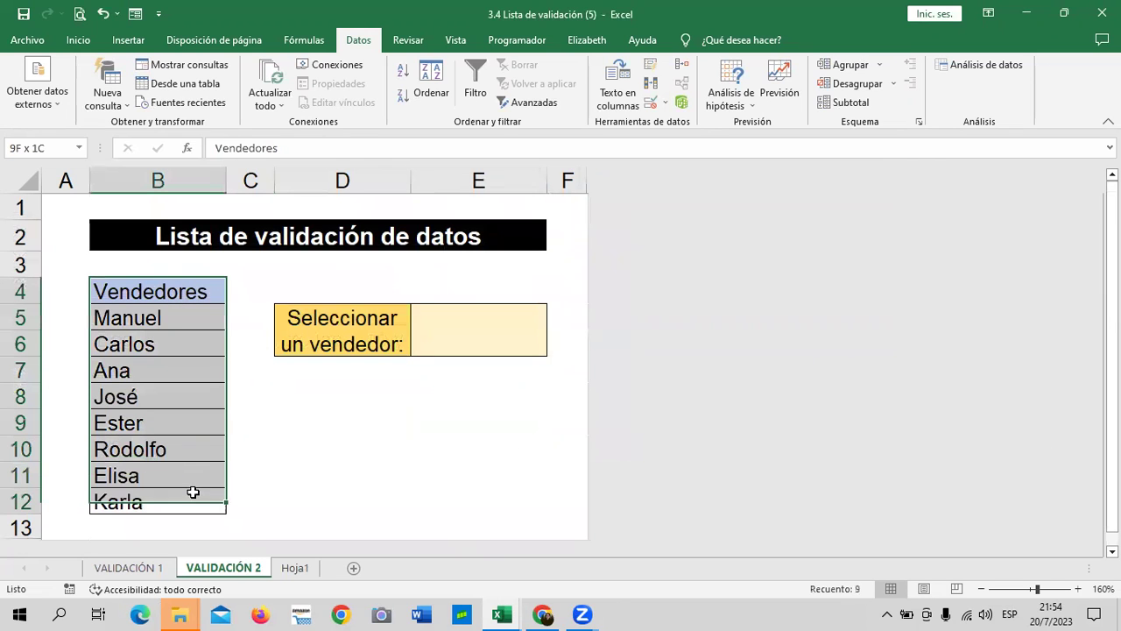
right_click(163, 282)
click(208, 255)
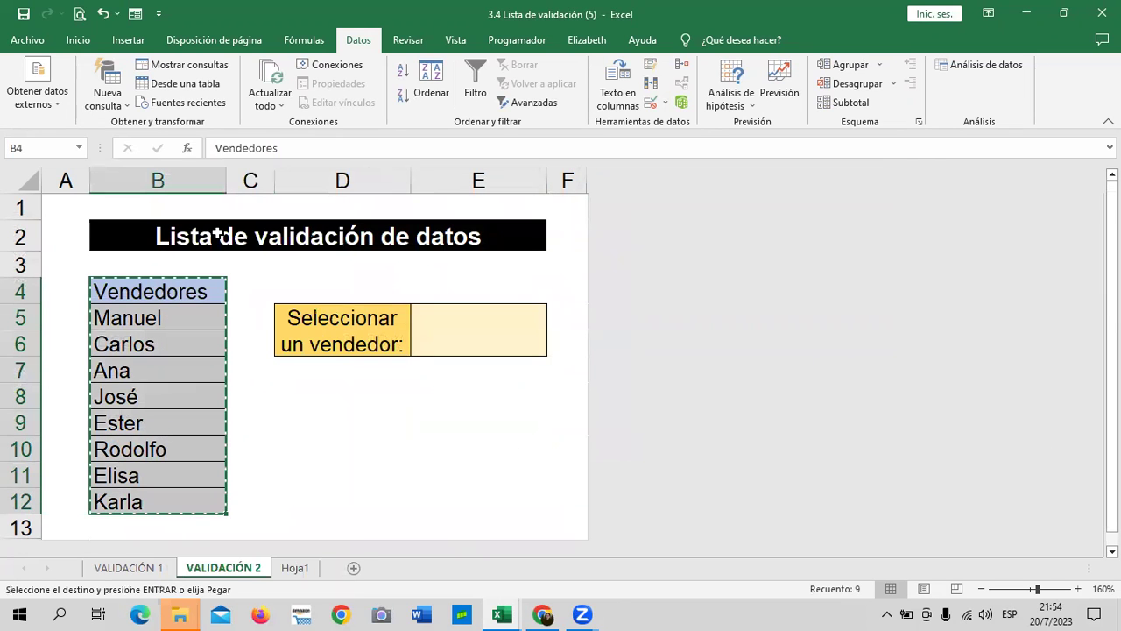
click(295, 567)
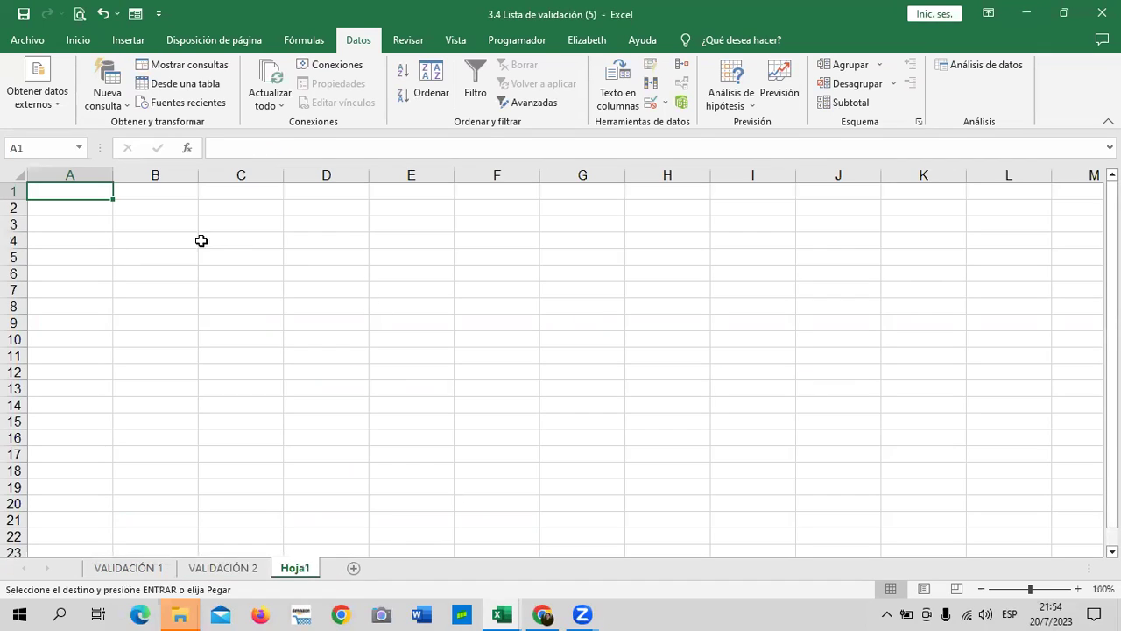
click(356, 241)
key(ctrl+v)
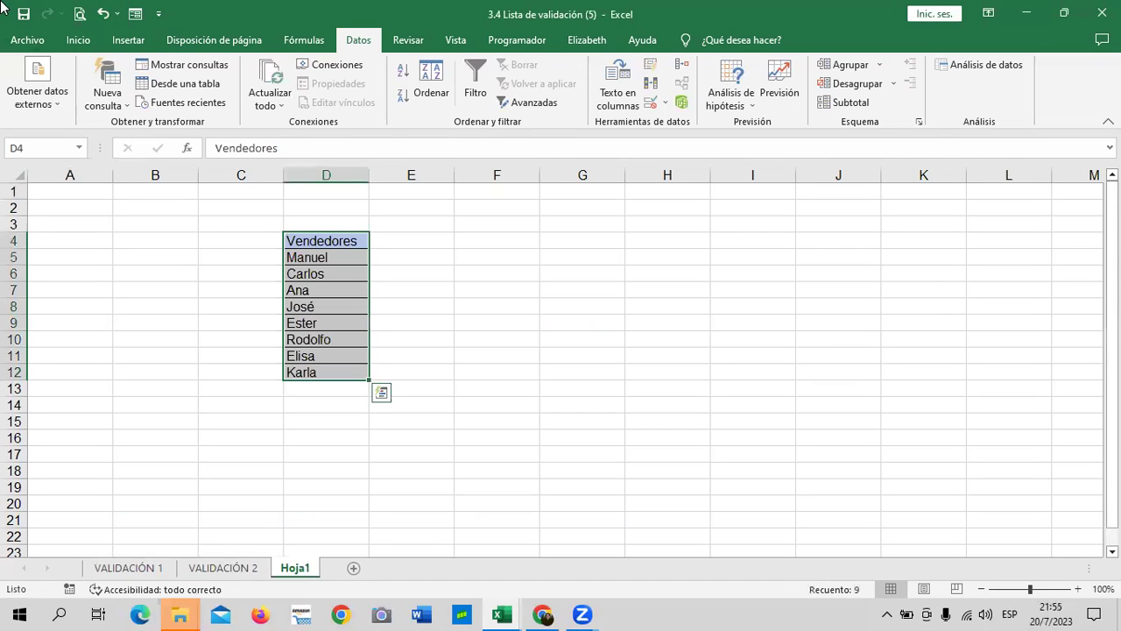
click(495, 297)
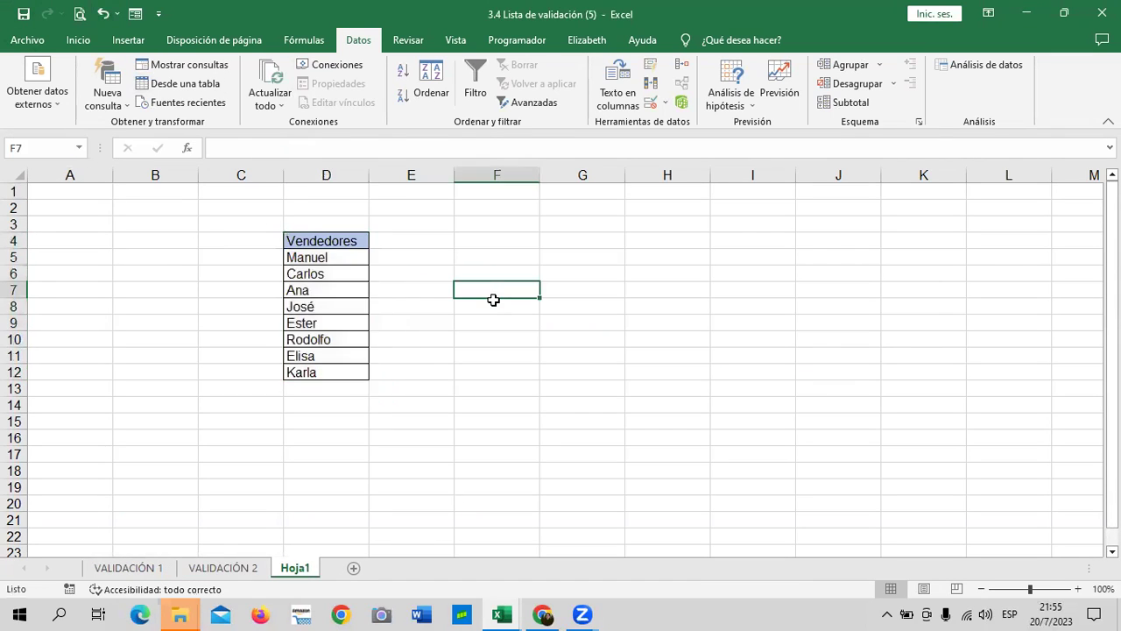
Fill the leftover cells B4:B11 on VALIDACIÓN 2 with white
click(248, 568)
click(328, 450)
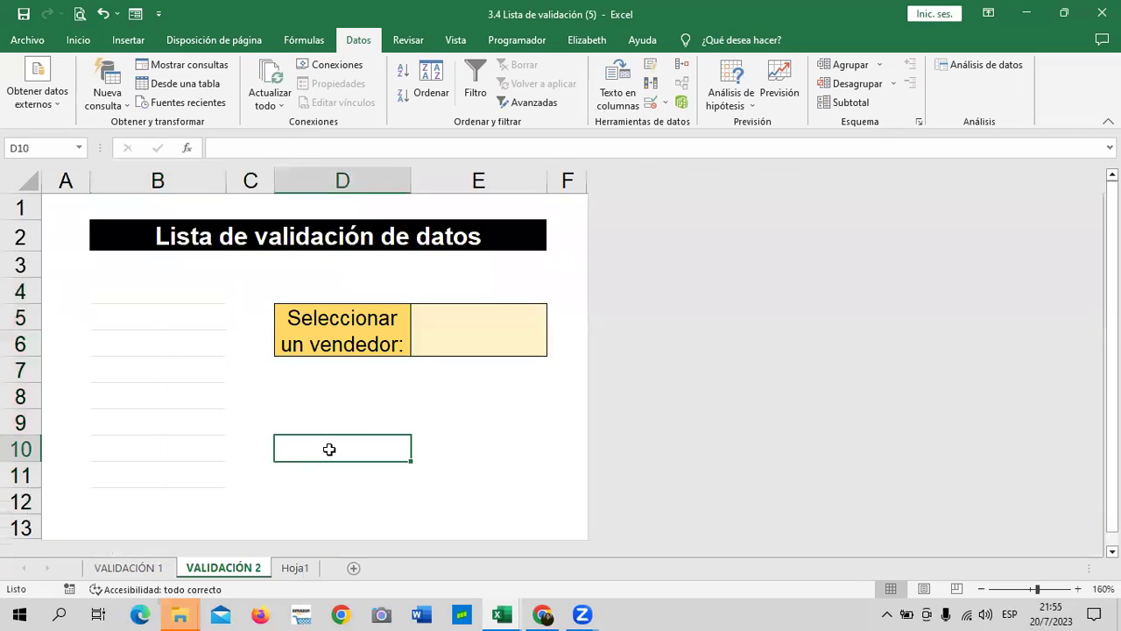
click(370, 348)
click(513, 335)
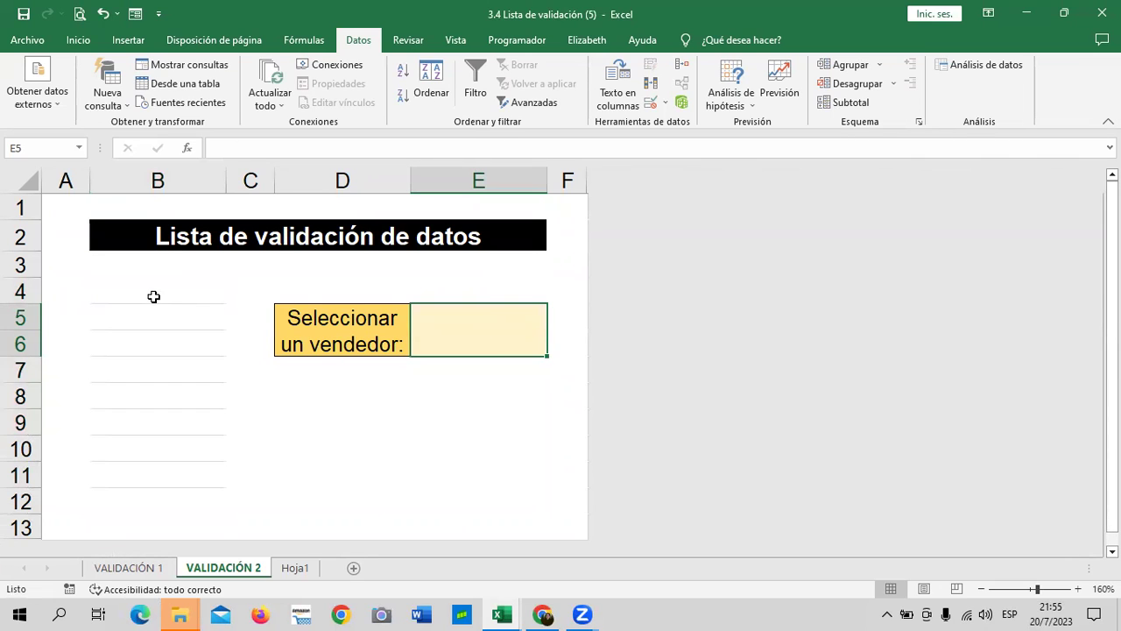
drag(153, 296, 169, 477)
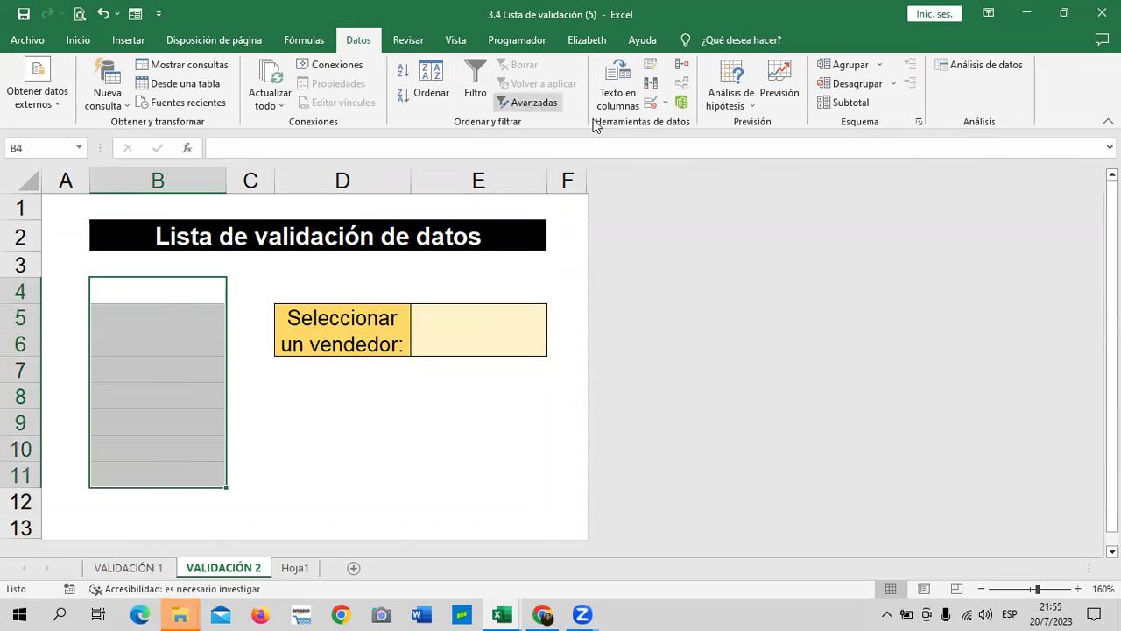
click(78, 40)
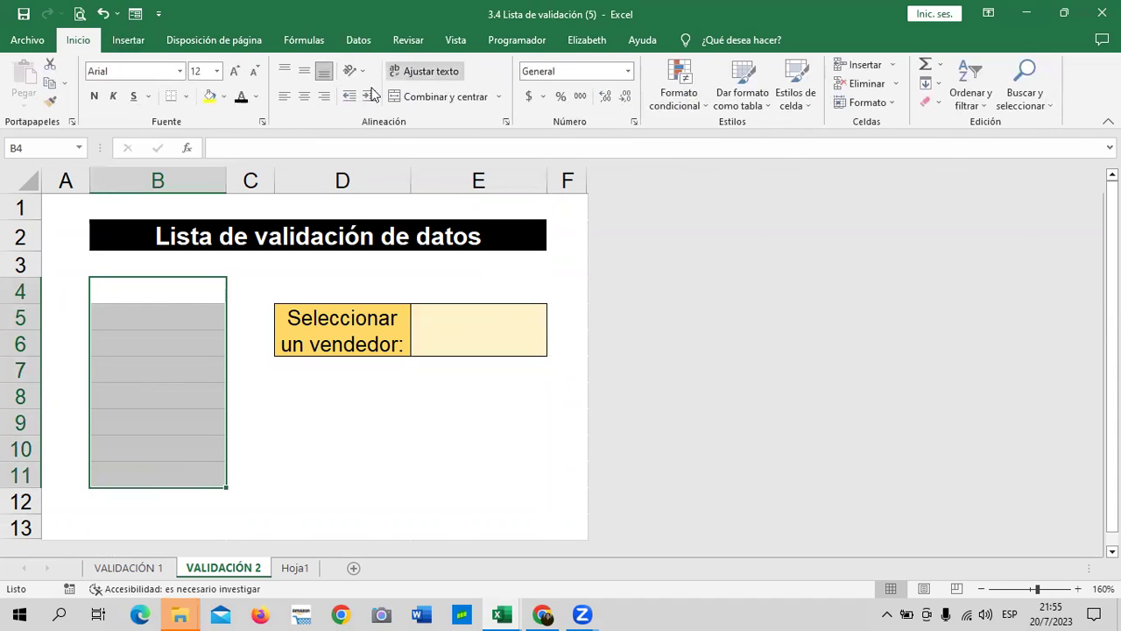
click(224, 97)
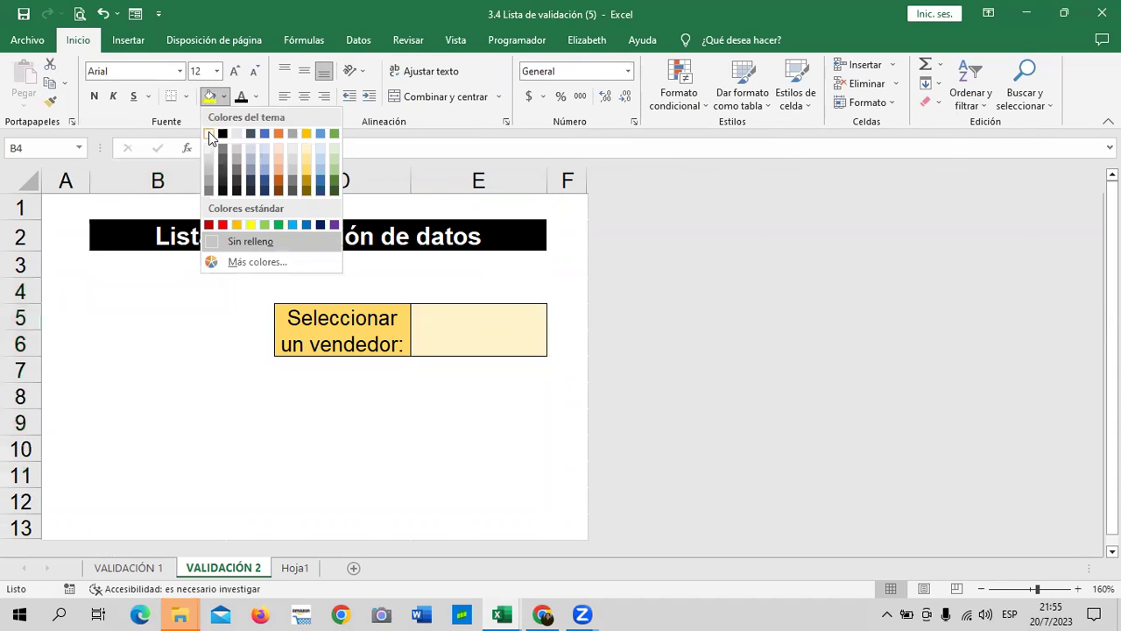
click(210, 136)
click(329, 389)
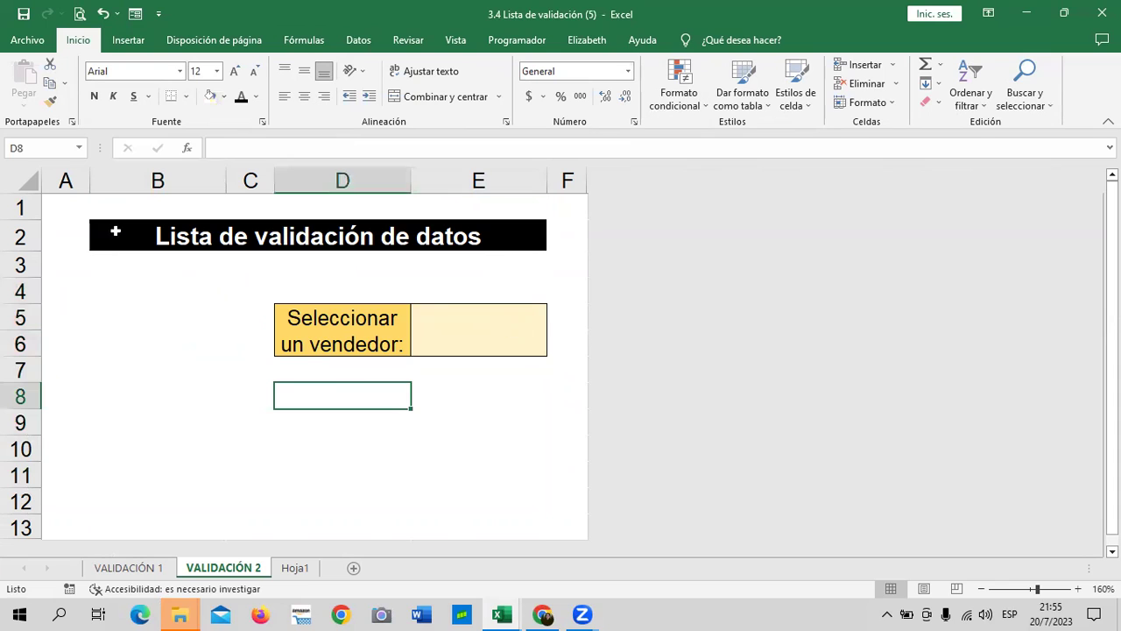
click(440, 470)
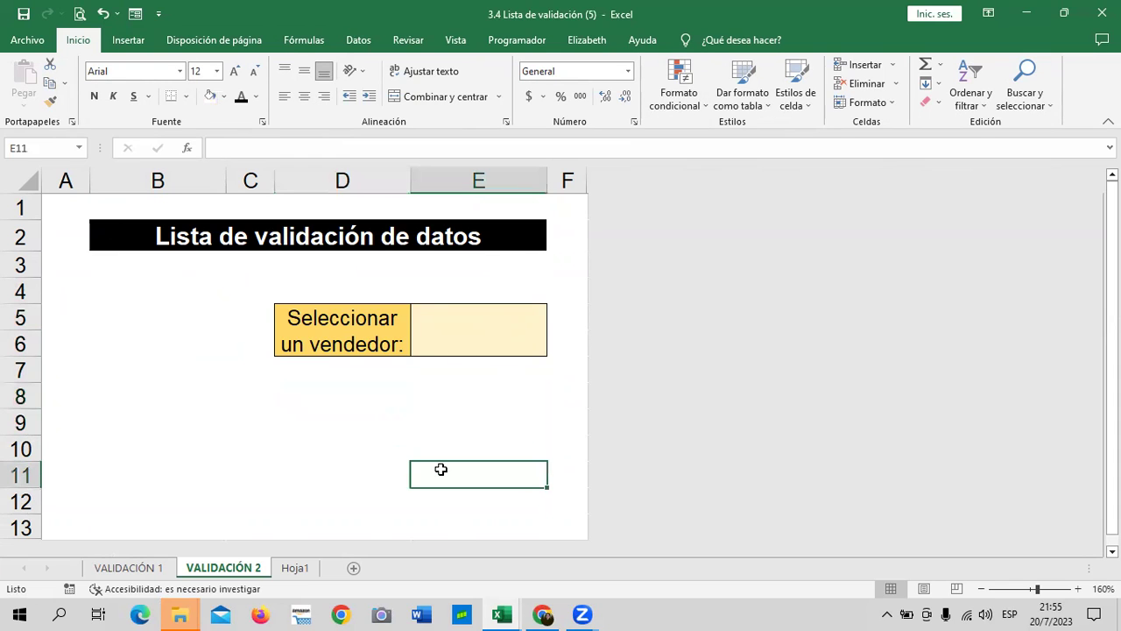
click(463, 338)
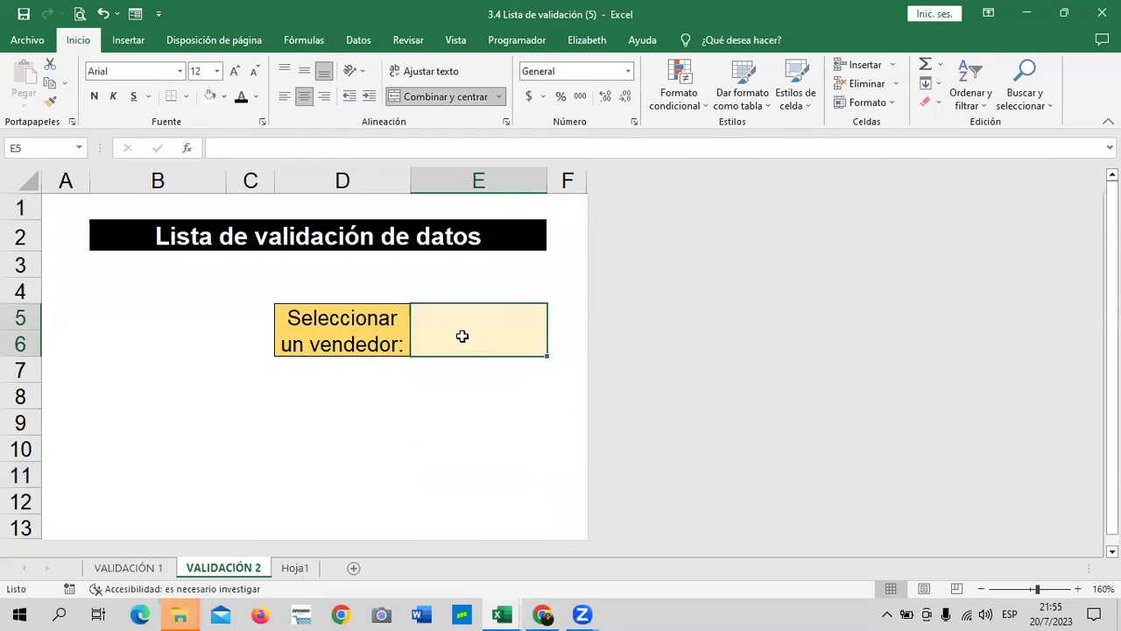
Give seller cell E5 a List validation sourced from the Vendedores names in Hoja1!D5:D12
click(359, 40)
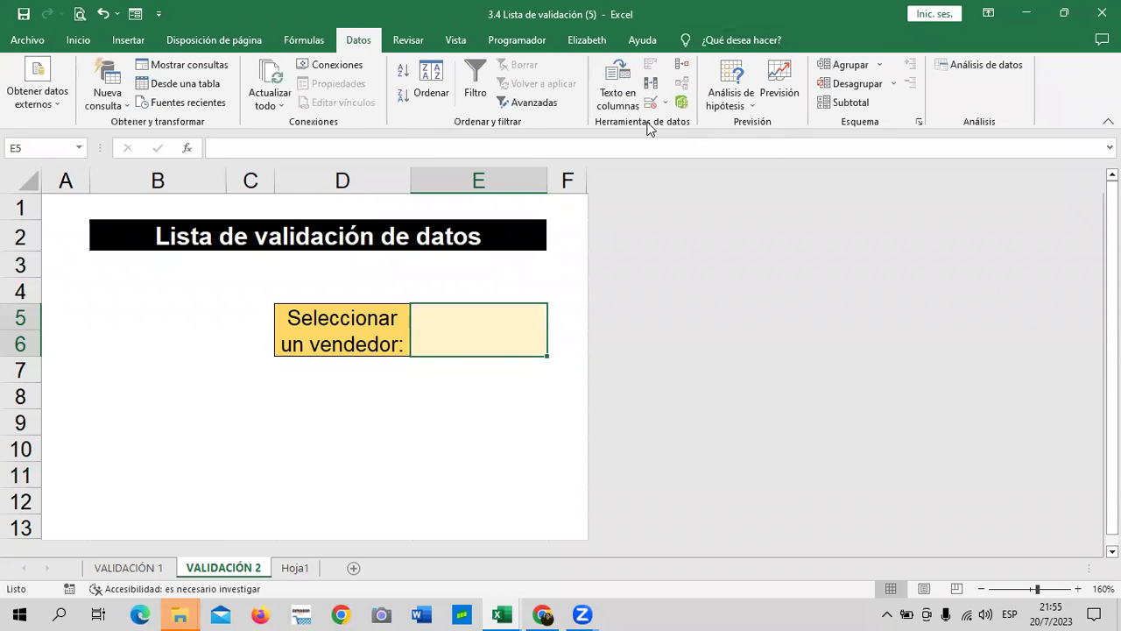
click(651, 105)
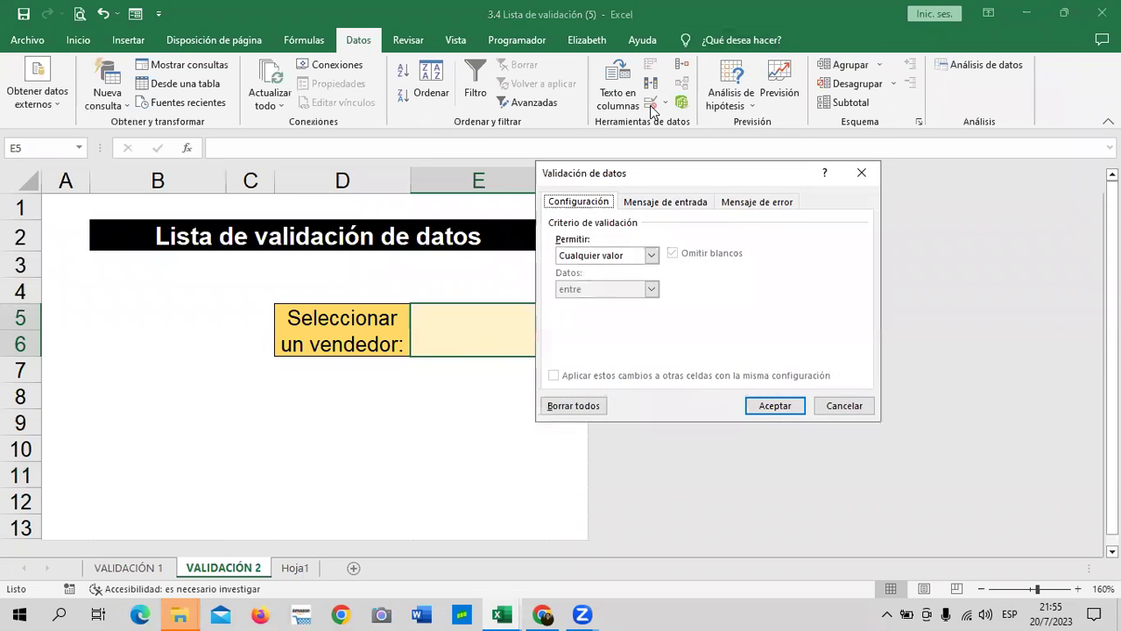
click(651, 255)
click(602, 303)
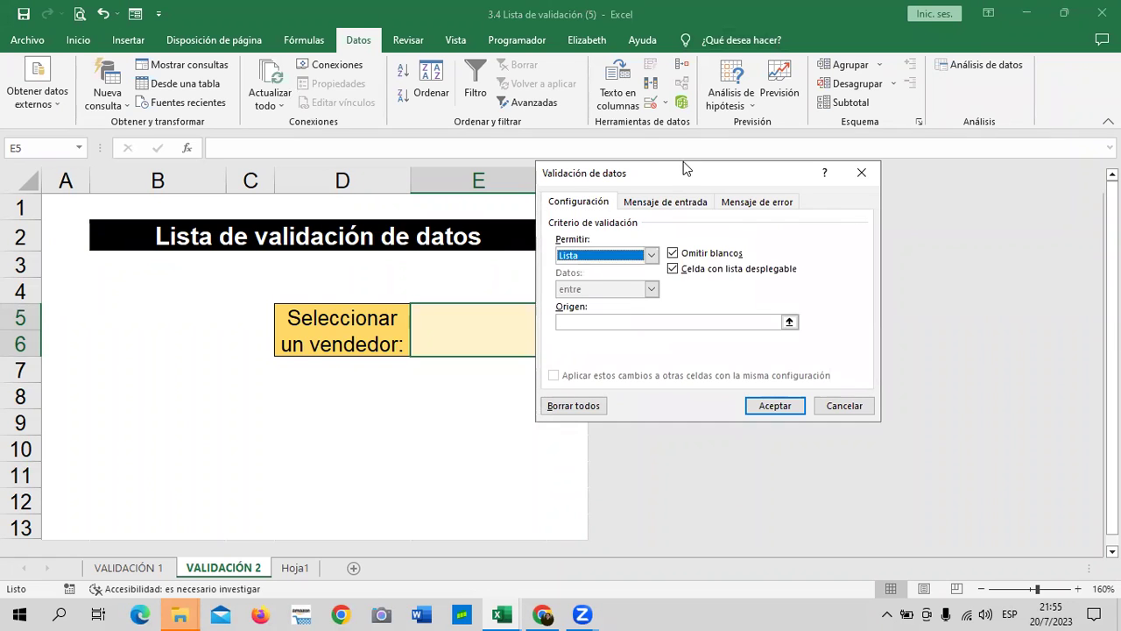
drag(683, 166, 748, 146)
click(854, 302)
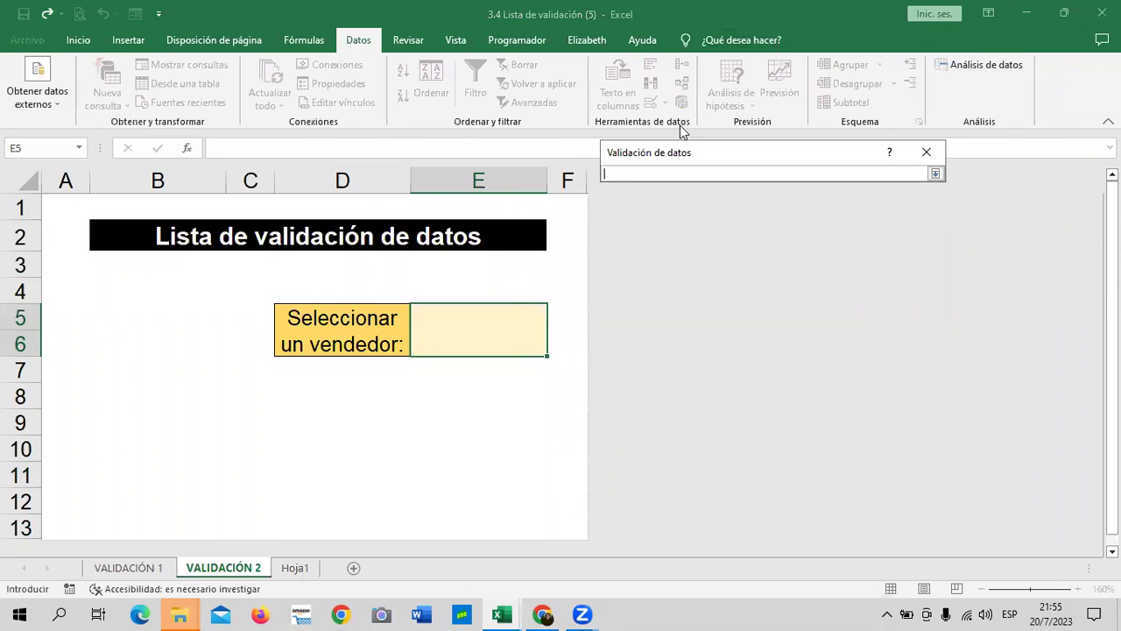
click(295, 567)
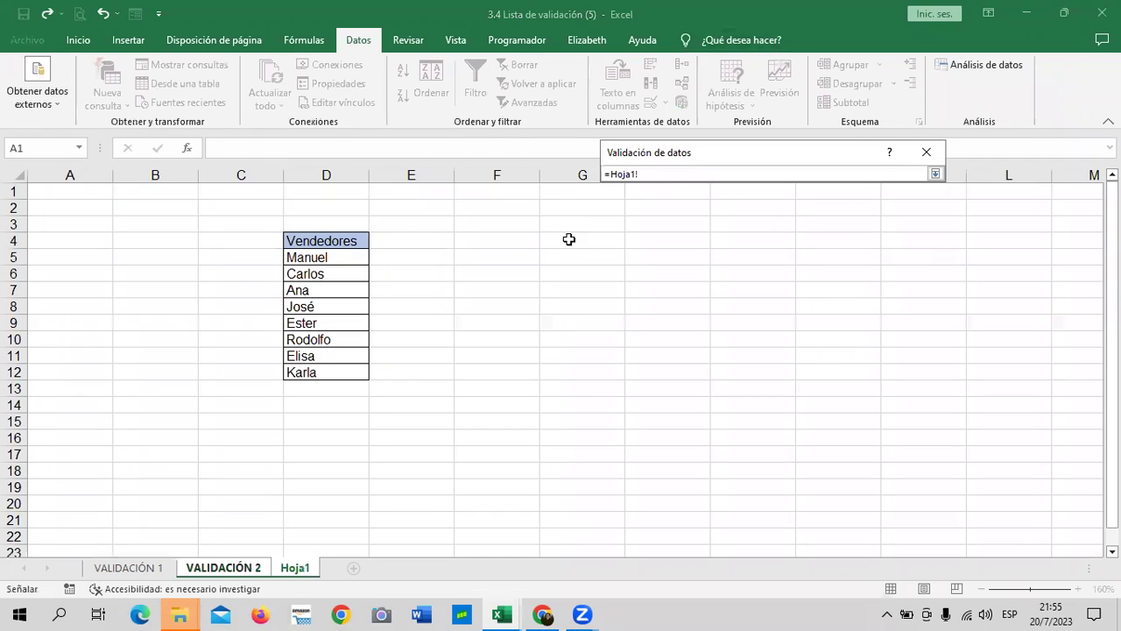
drag(350, 258, 353, 369)
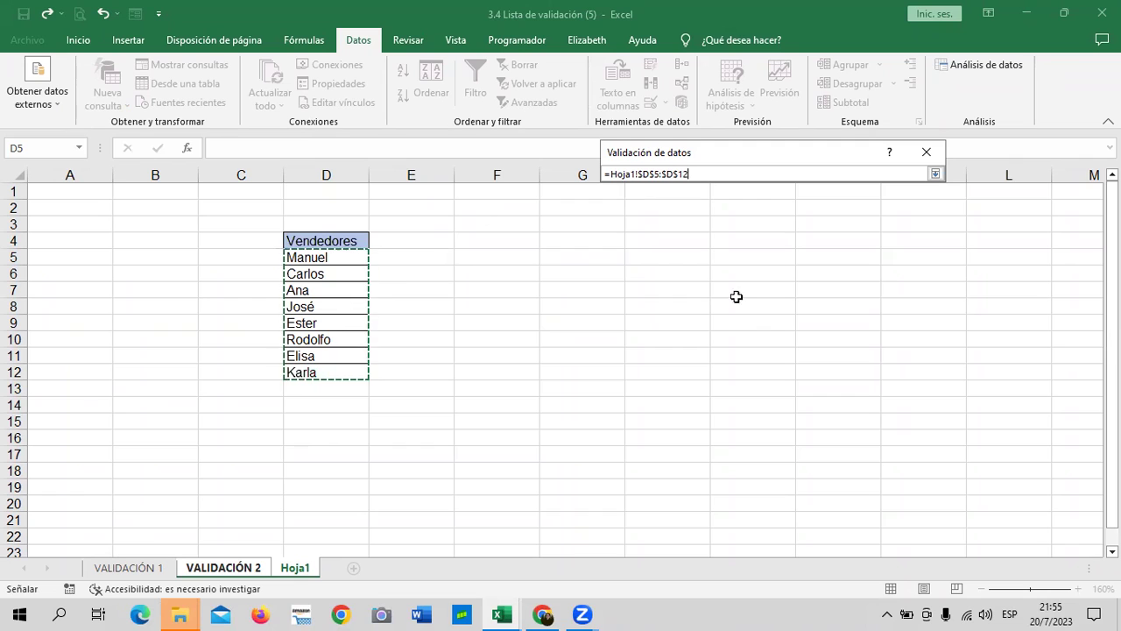
click(935, 173)
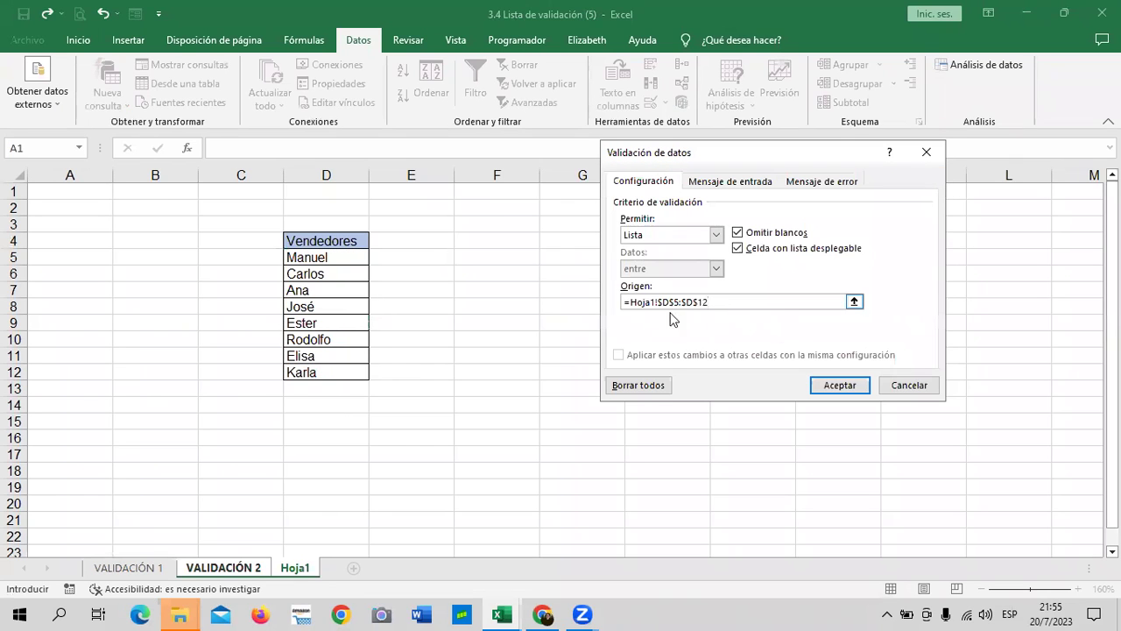
click(859, 387)
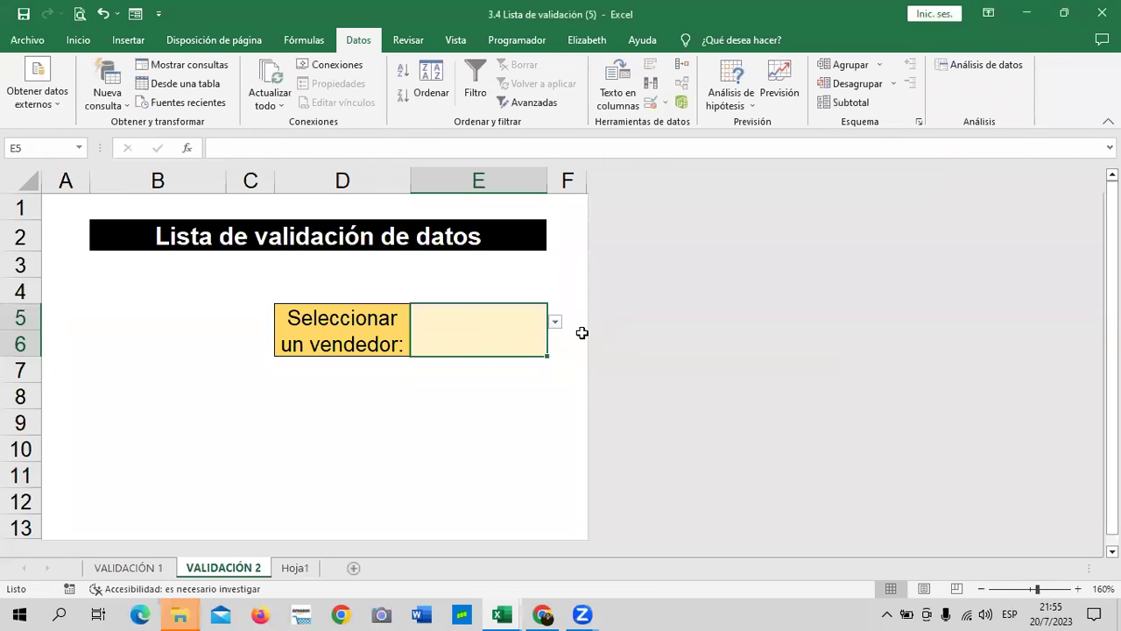
Pick Ana, Carlos, Manuel, Elisa, Karla and finally Rodolfo from E5's seller dropdown
click(555, 322)
click(482, 375)
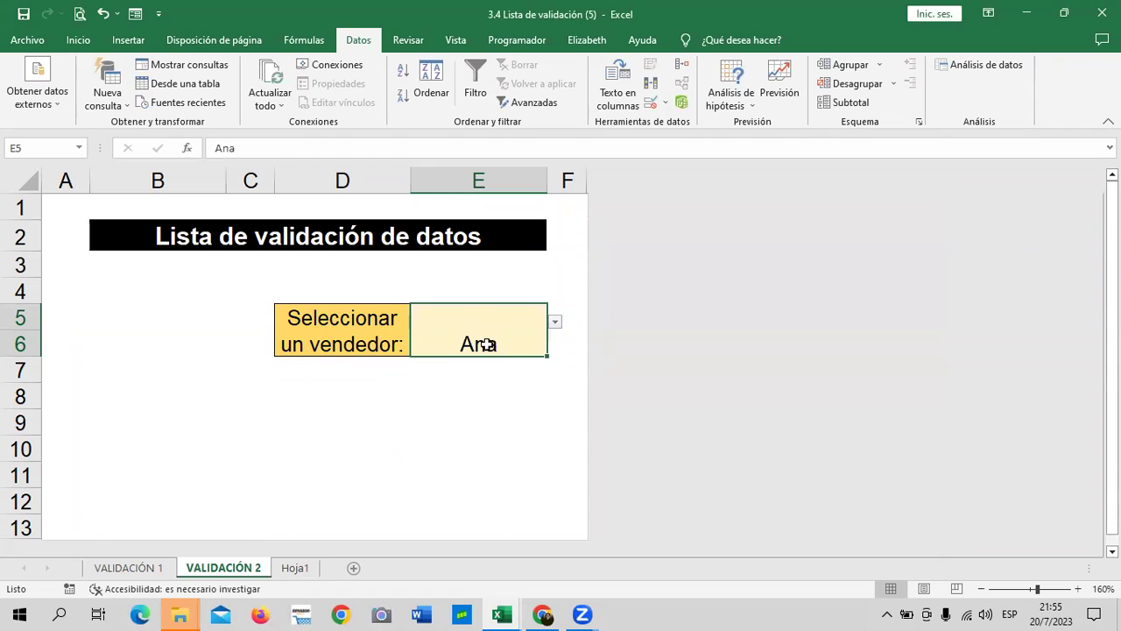
click(555, 323)
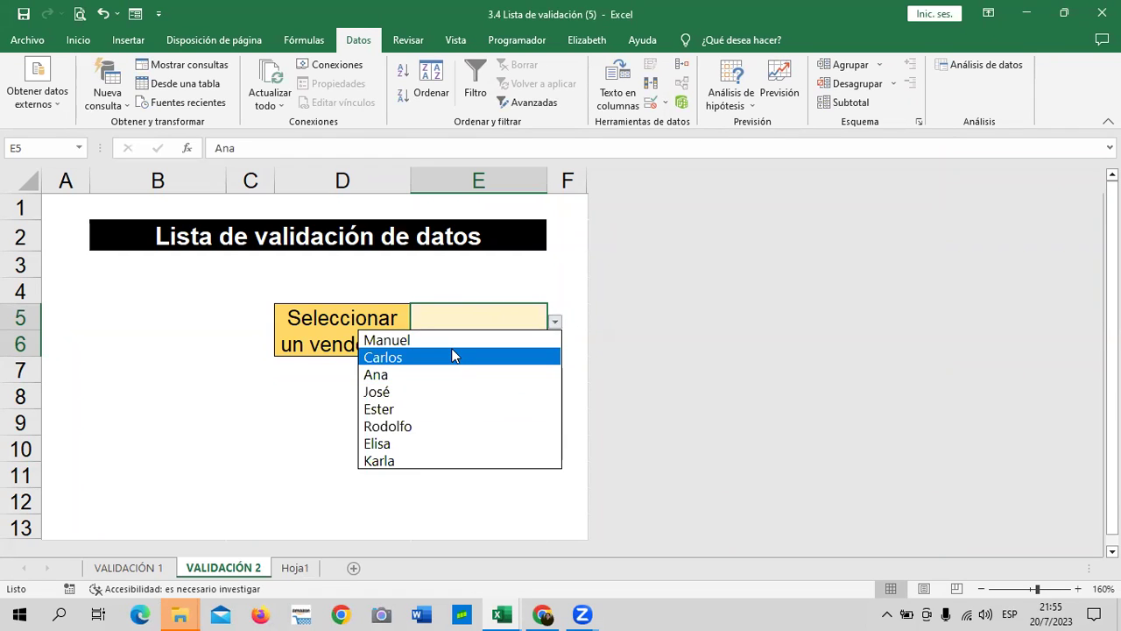
click(452, 355)
click(554, 322)
click(488, 337)
click(554, 322)
click(457, 445)
click(555, 324)
click(458, 457)
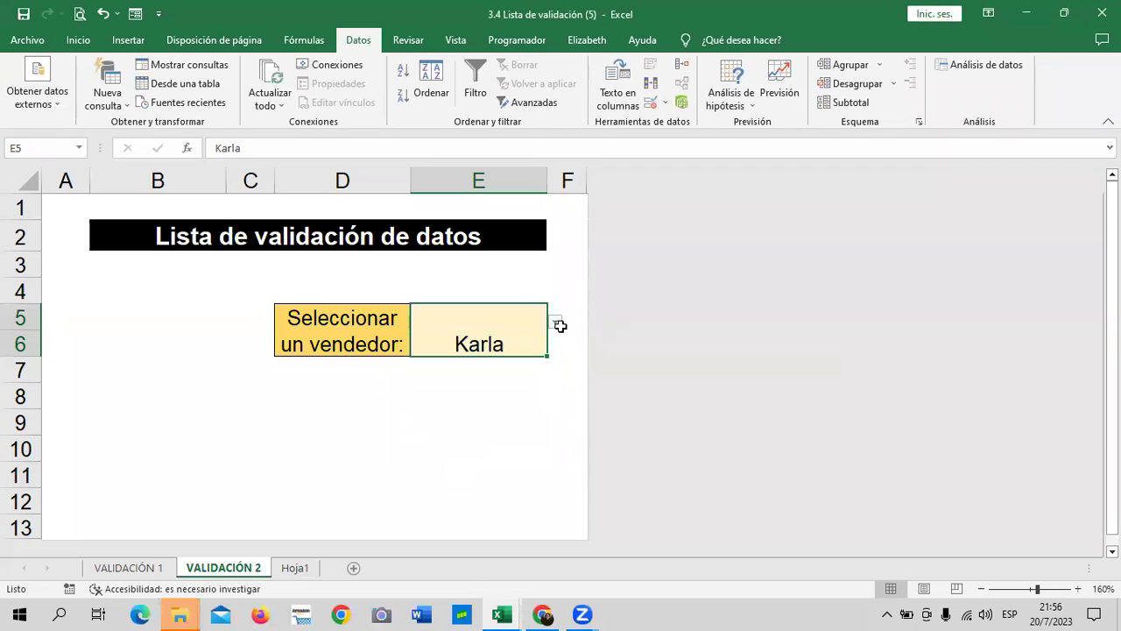
click(555, 322)
click(453, 426)
click(482, 417)
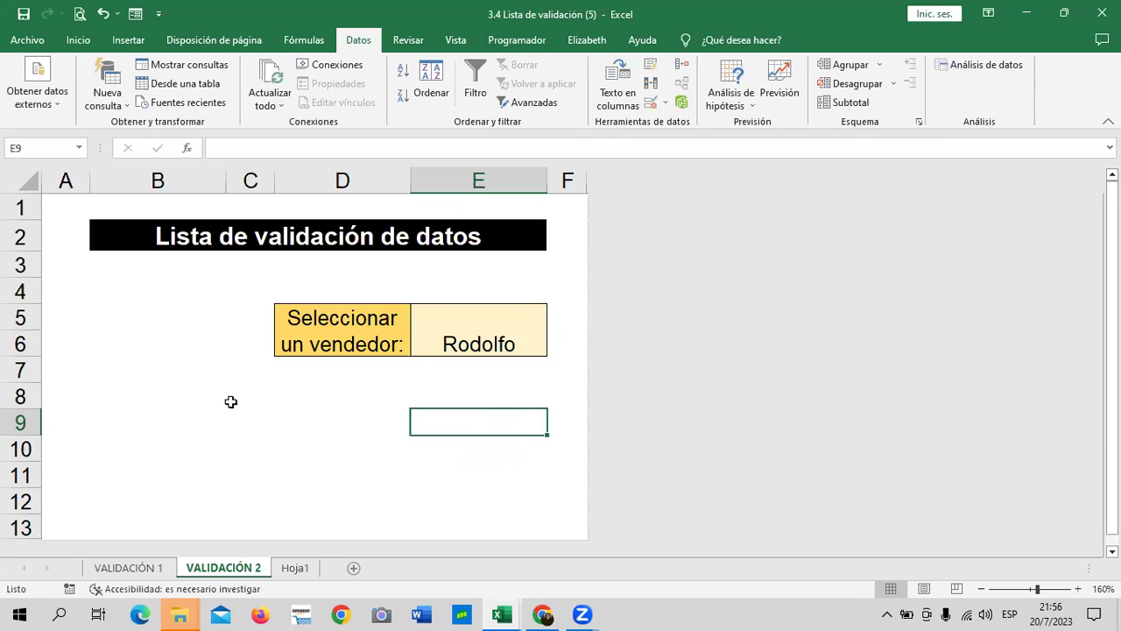
Try a List validation on E9, then cancel without applying it
click(649, 101)
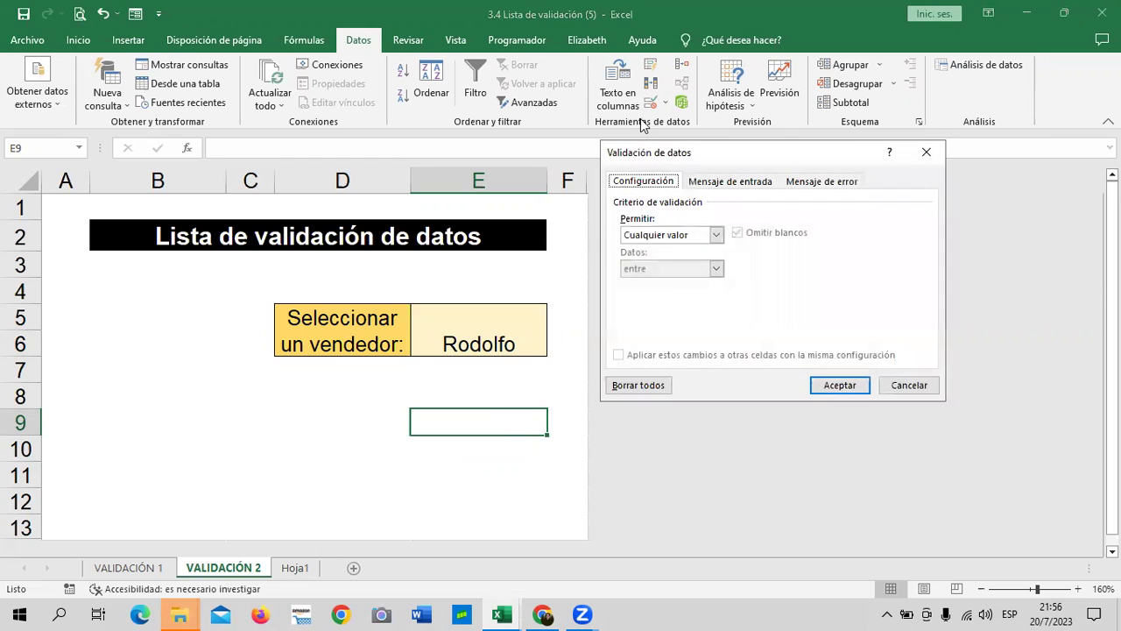
click(716, 235)
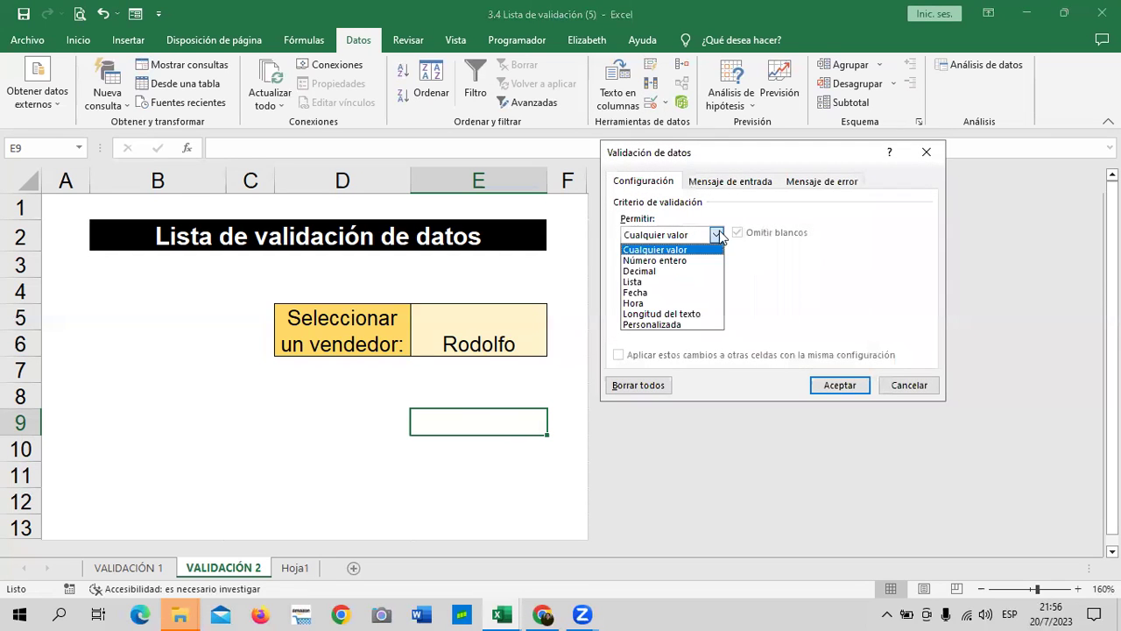
click(666, 281)
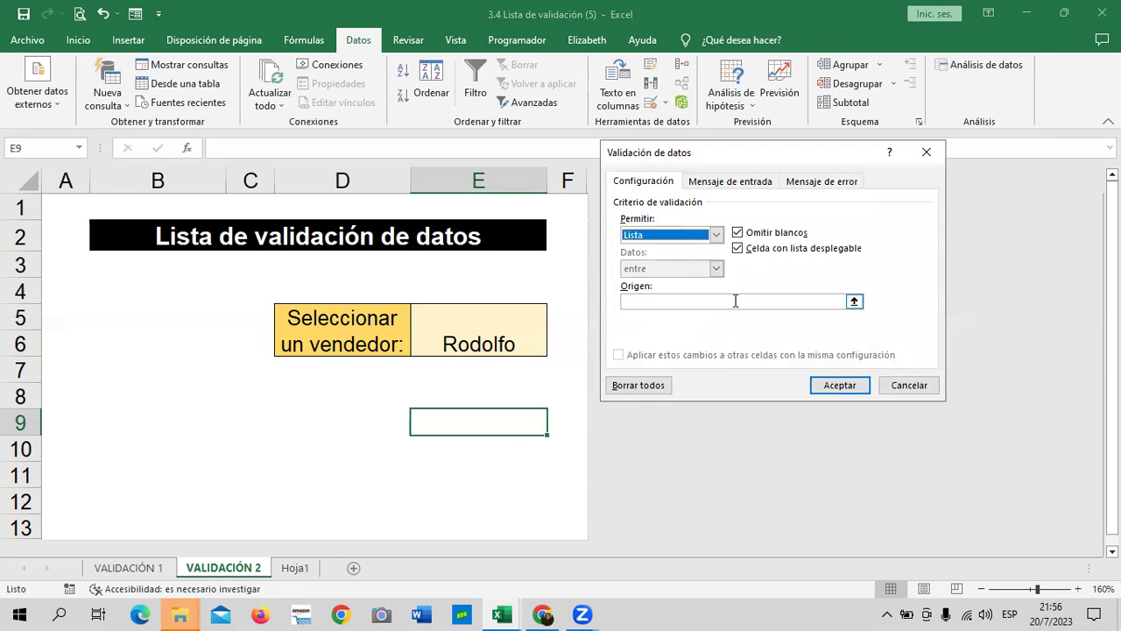
click(736, 301)
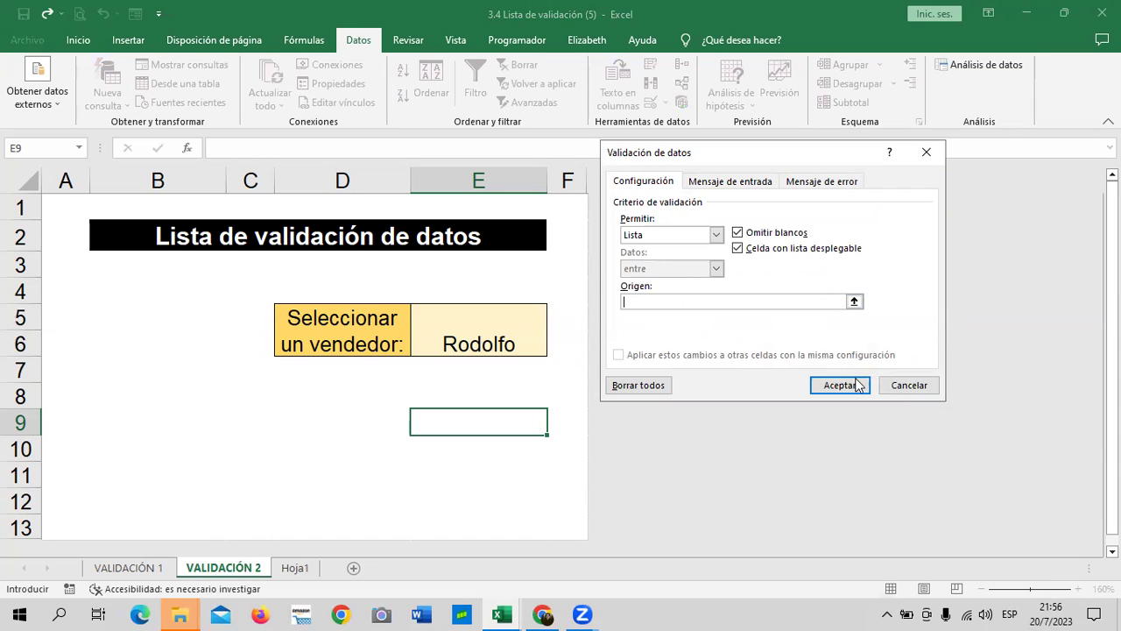
click(906, 385)
Check the Vendedores names D5:D12 on Hoja1 and return to VALIDACIÓN 2
click(506, 331)
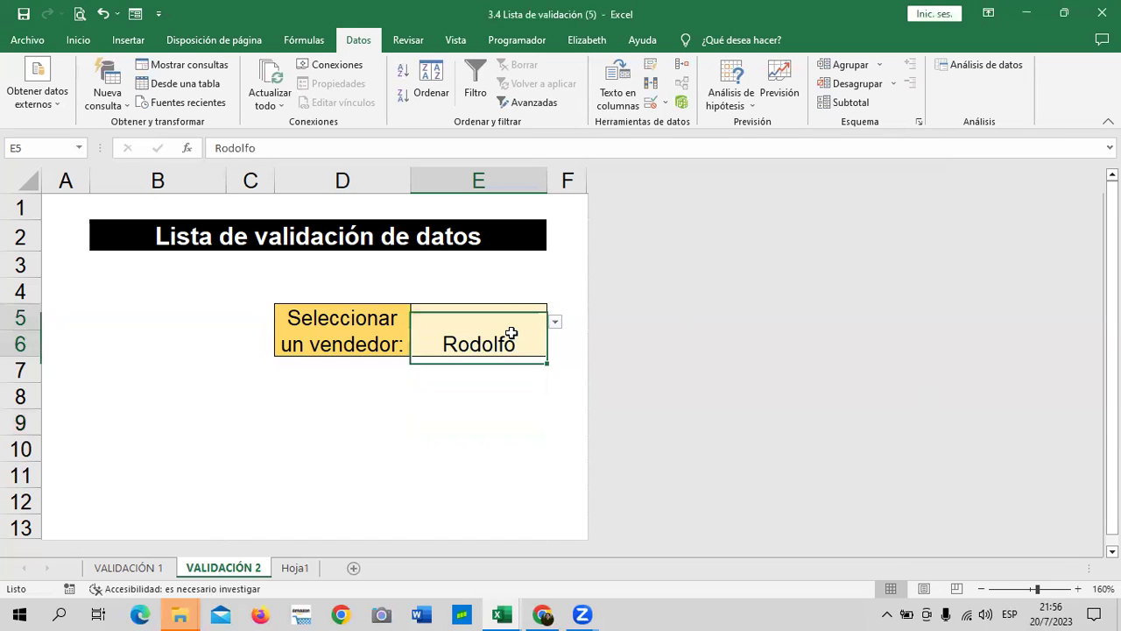
click(297, 569)
click(529, 368)
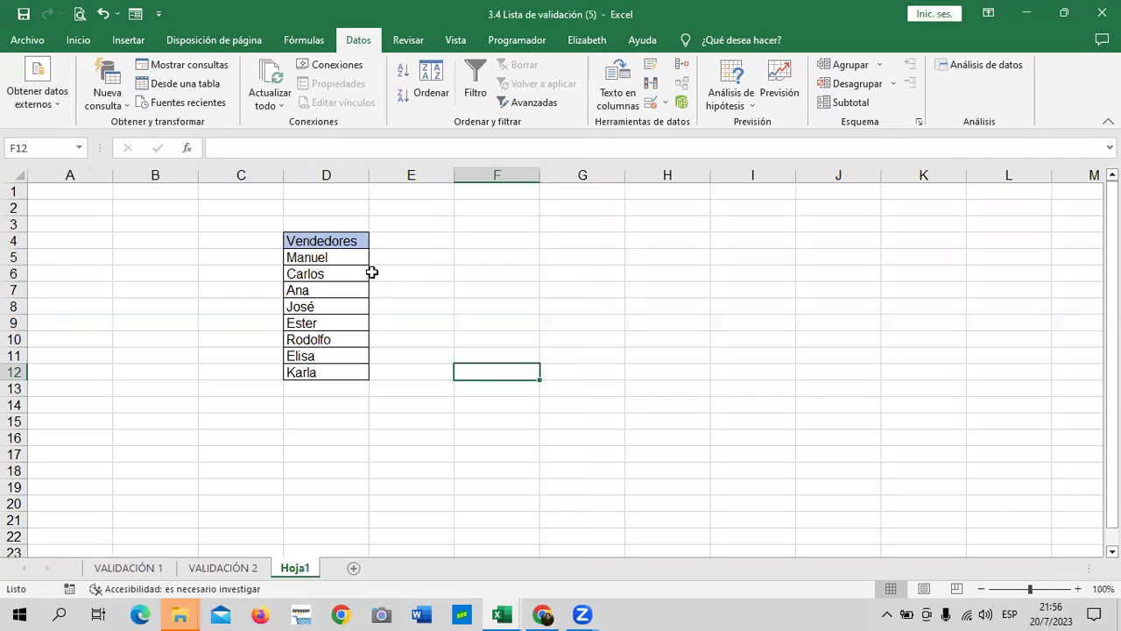
drag(333, 256, 332, 371)
click(493, 320)
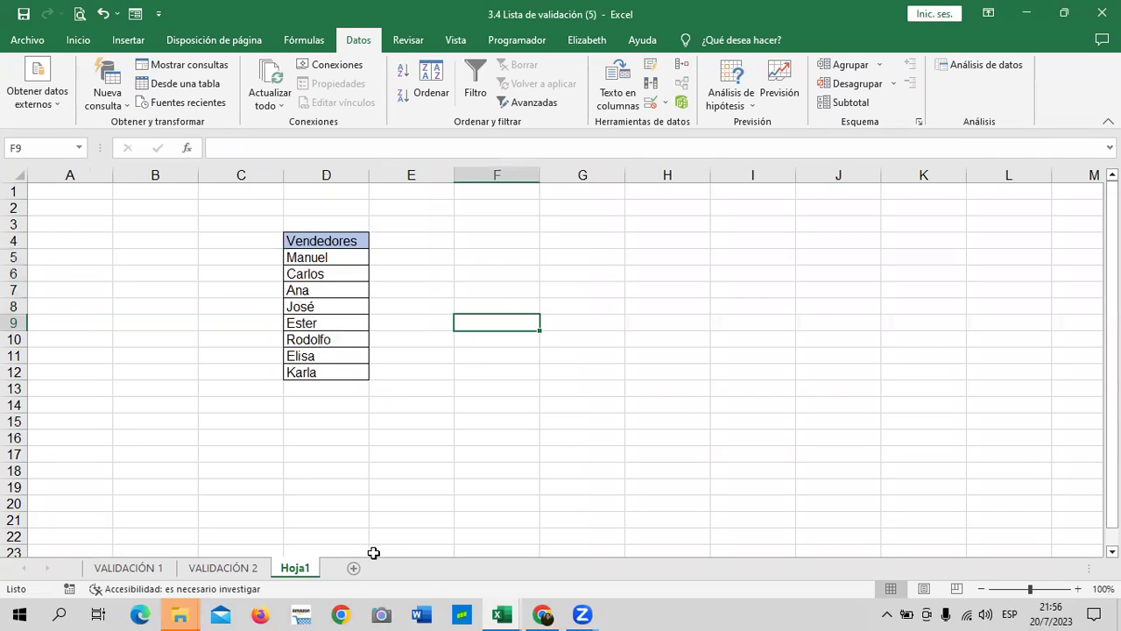
click(254, 569)
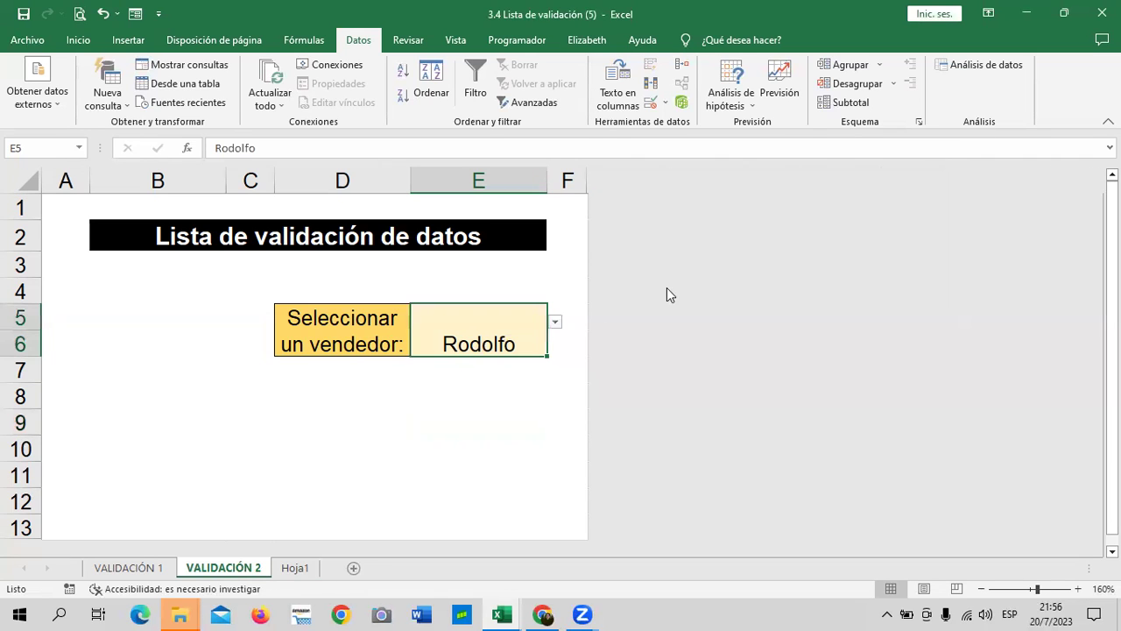
Pick Carlos, Ester, Rodolfo, then Karla from E5's seller dropdown
click(558, 320)
click(459, 357)
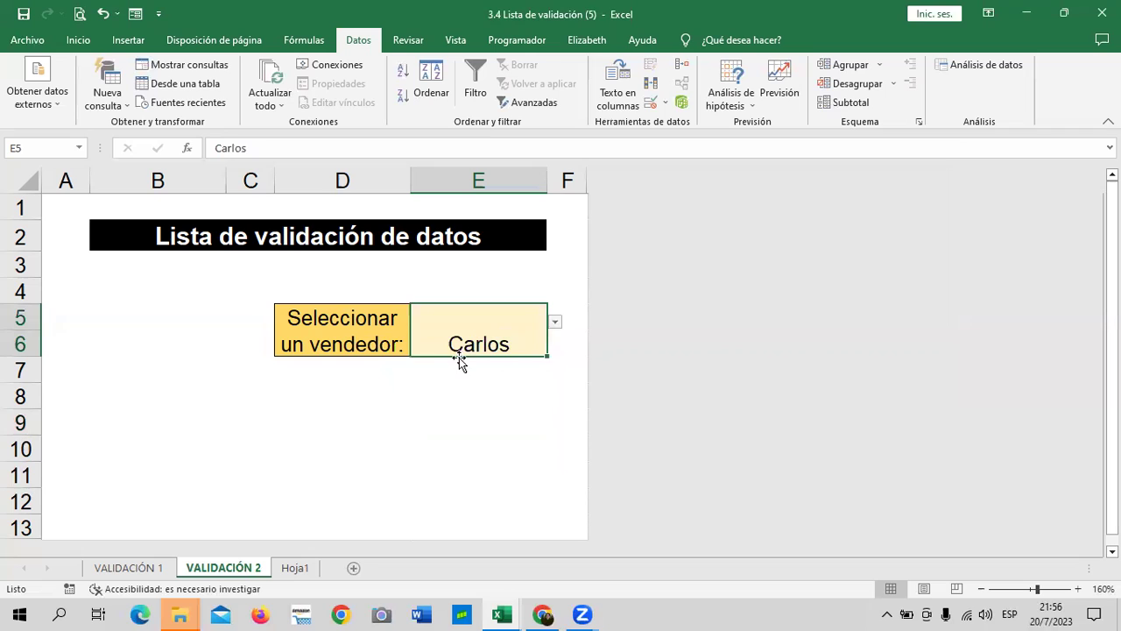
click(555, 322)
click(436, 409)
click(555, 321)
click(441, 427)
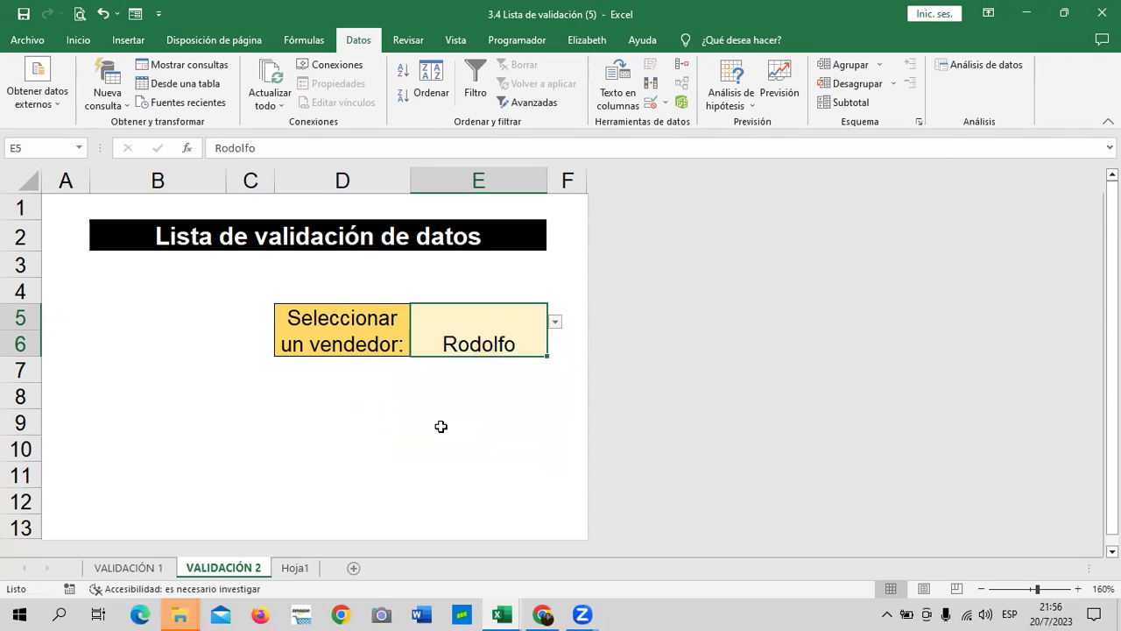
click(555, 321)
click(484, 462)
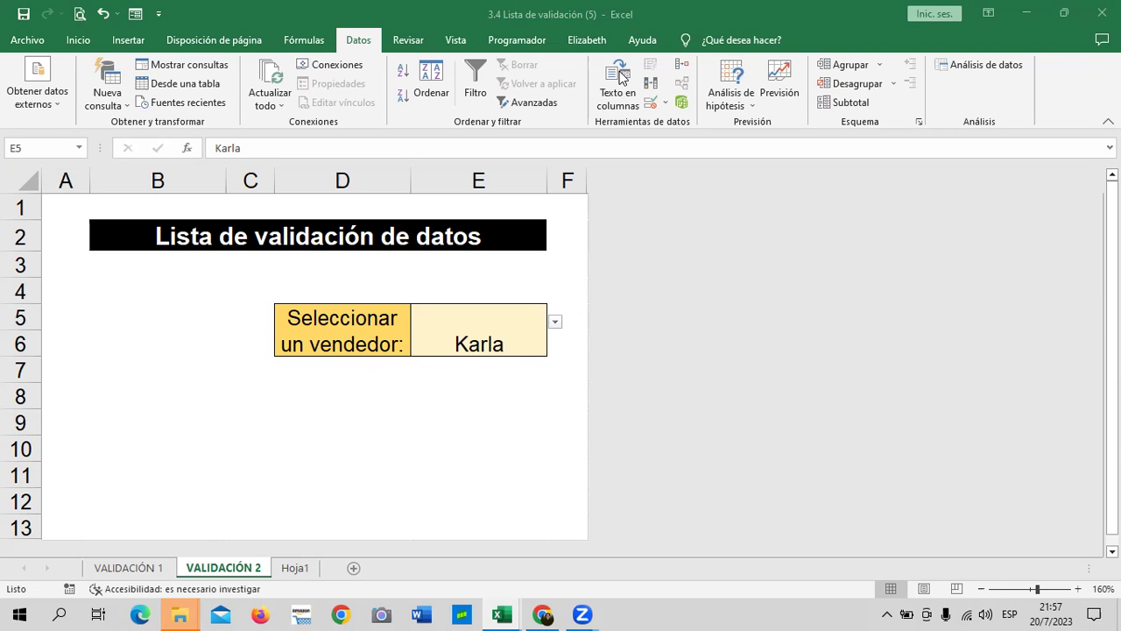
click(621, 75)
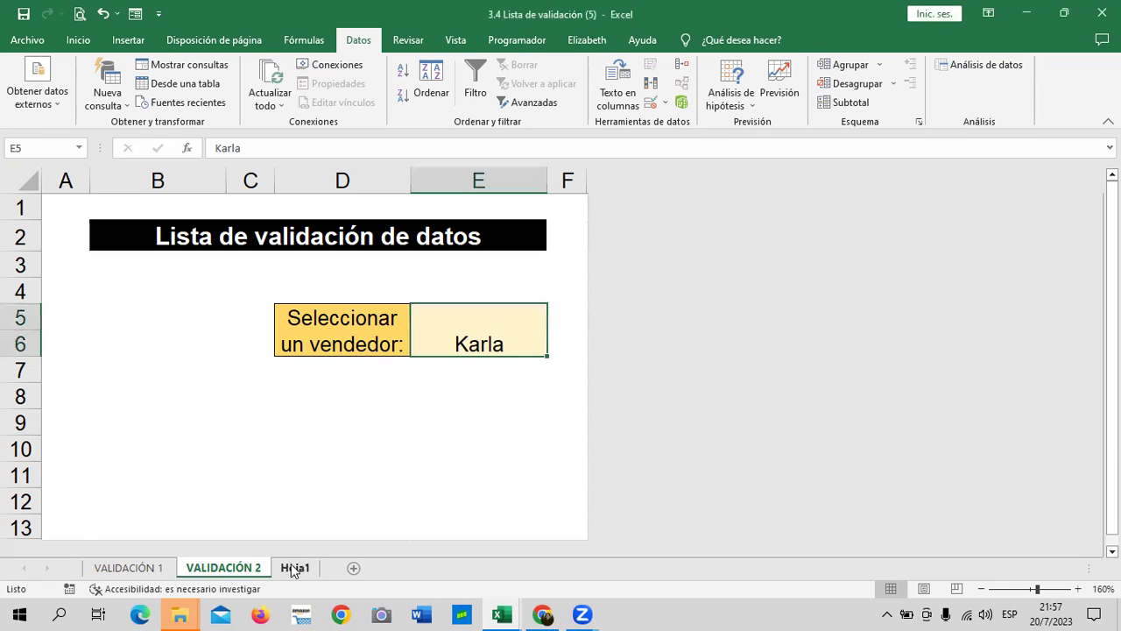
Switch to the Validación con formato personalizado workbook and scroll its Complementario sheet
mouse_move(495, 612)
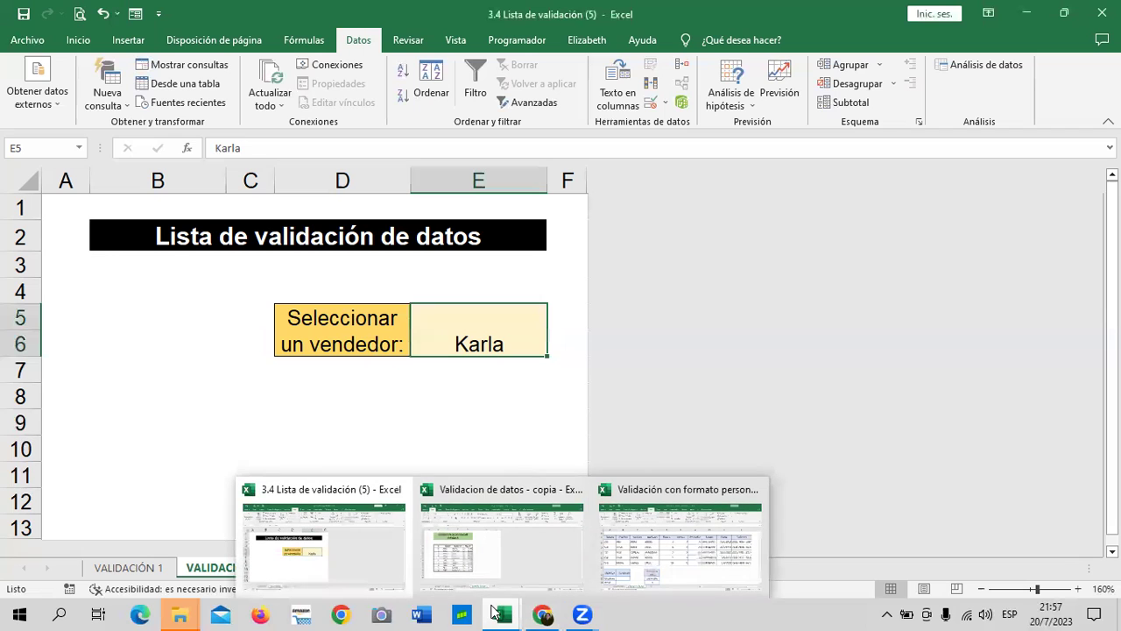
click(718, 531)
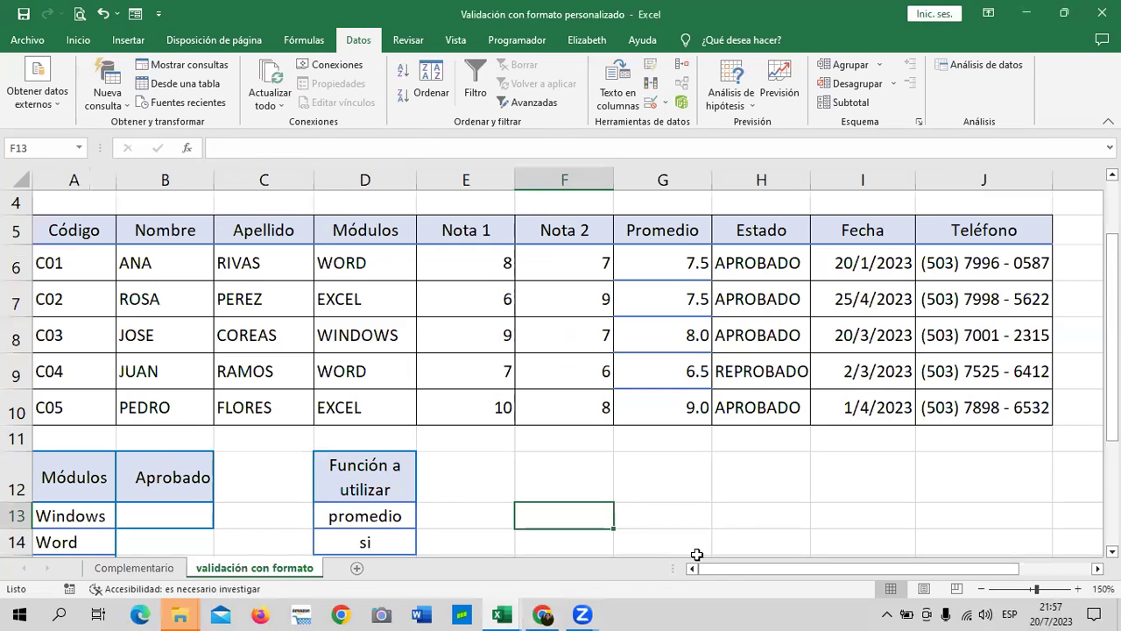
click(134, 567)
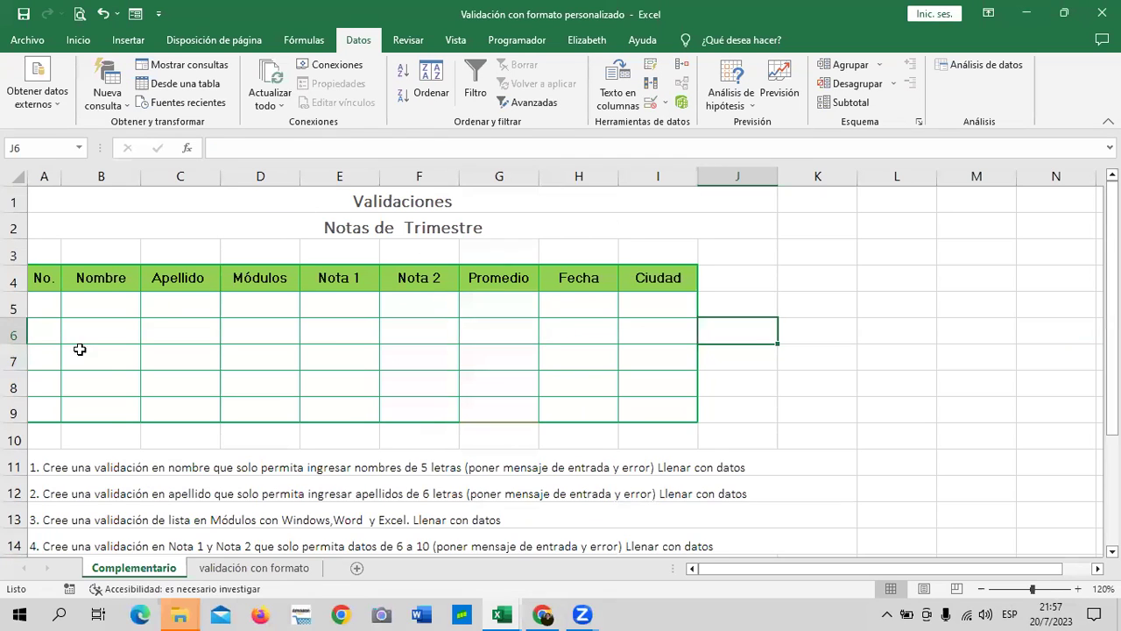
scroll(114, 366, down, 2)
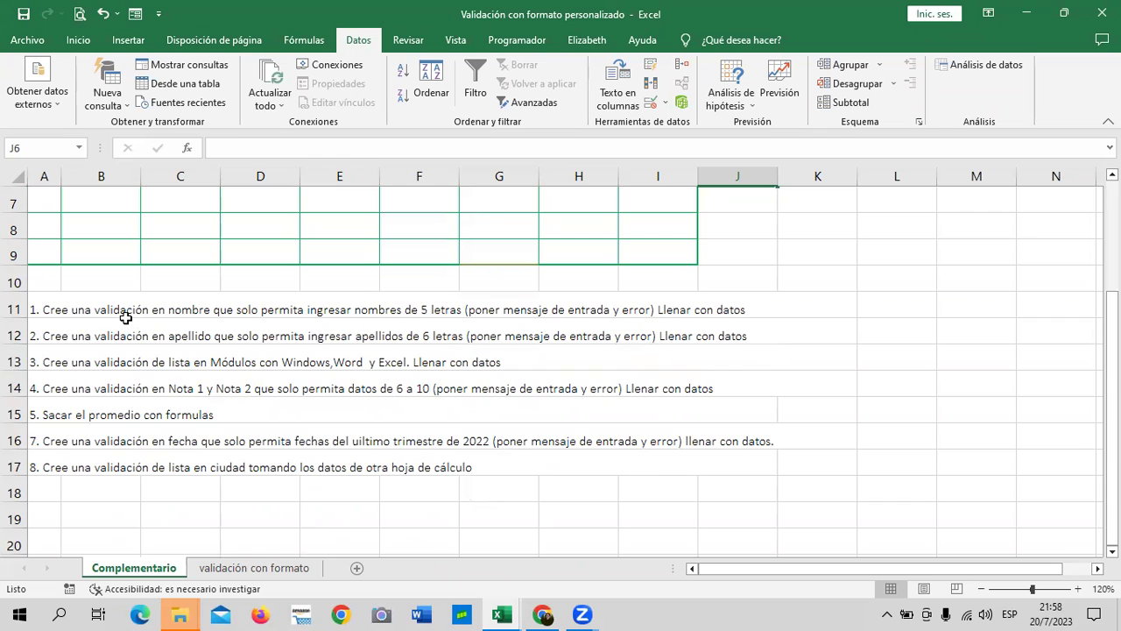
Select the phone numbers J6:J10 on the validación con formato sheet
click(260, 570)
click(254, 567)
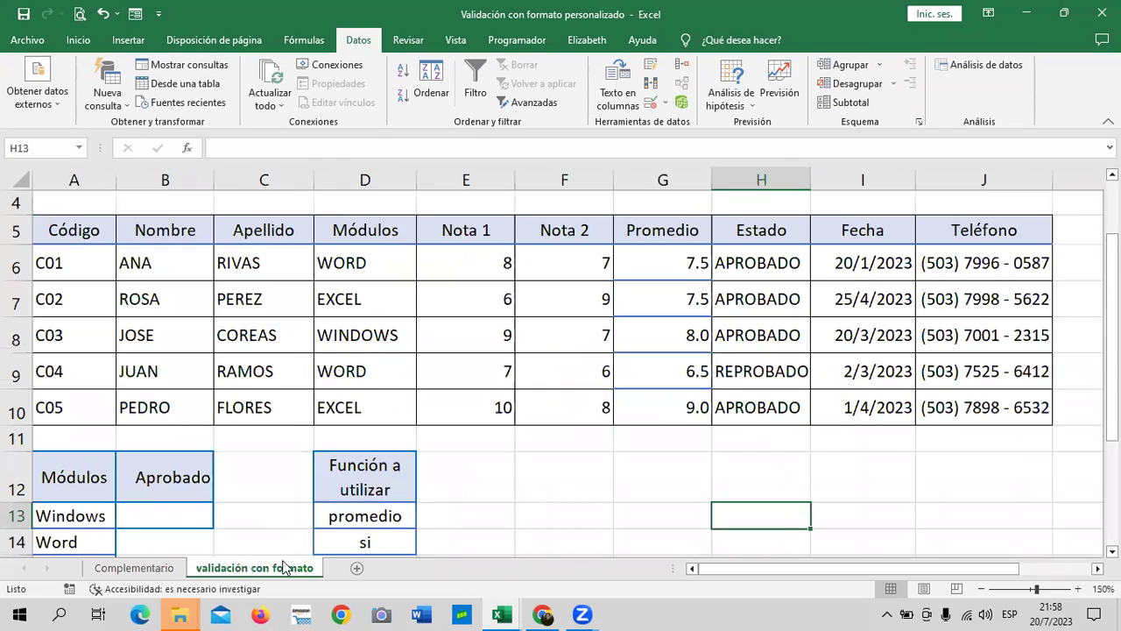
drag(981, 254, 982, 383)
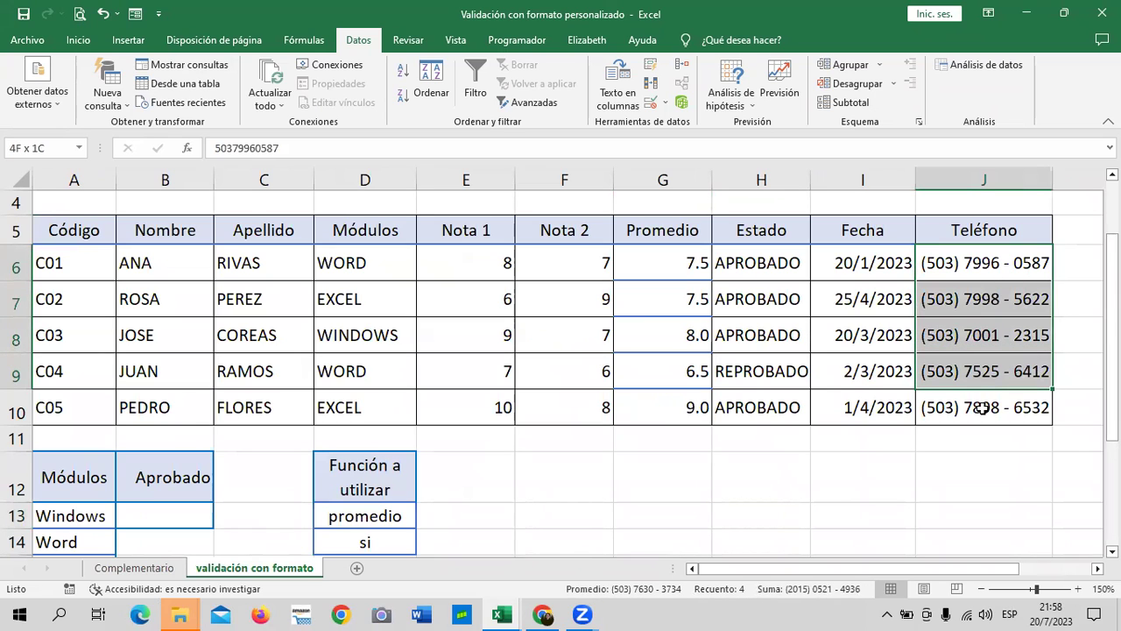
drag(982, 409, 983, 409)
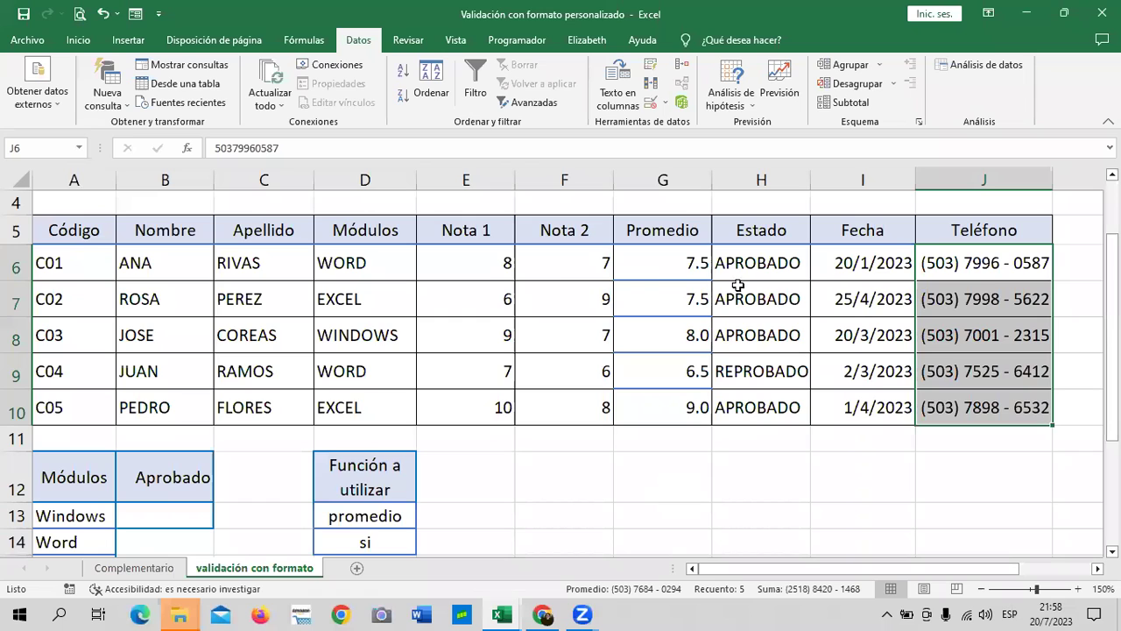
Check the Módulos list rule in D6:D10, then bring the Validacion de datos - copia workbook forward
click(377, 275)
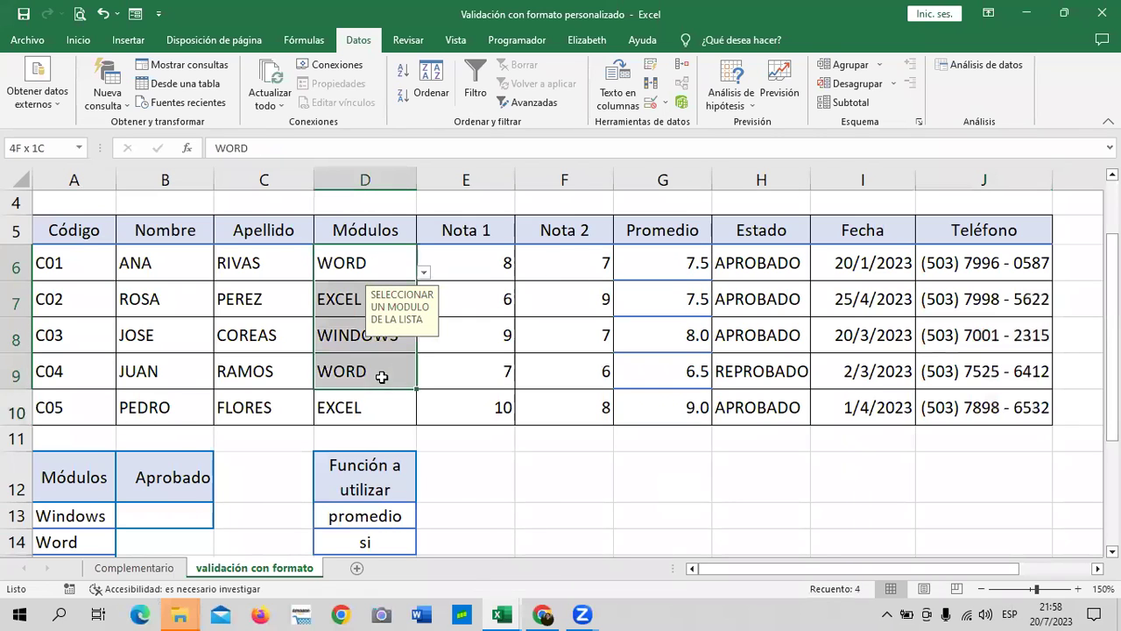
drag(376, 275, 382, 407)
click(569, 539)
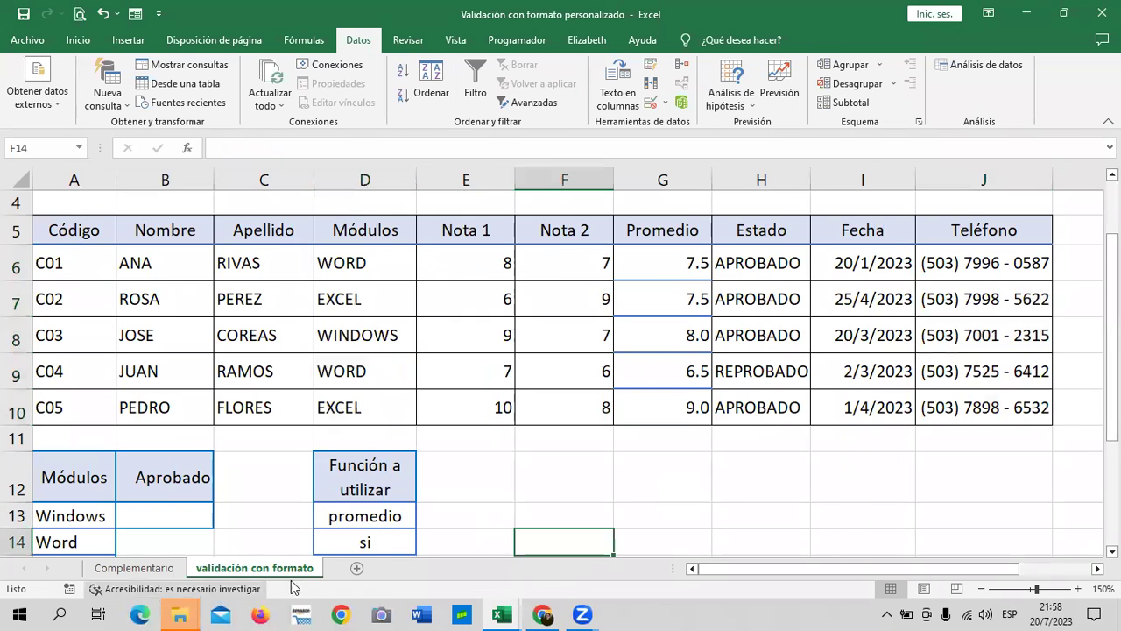
mouse_move(508, 612)
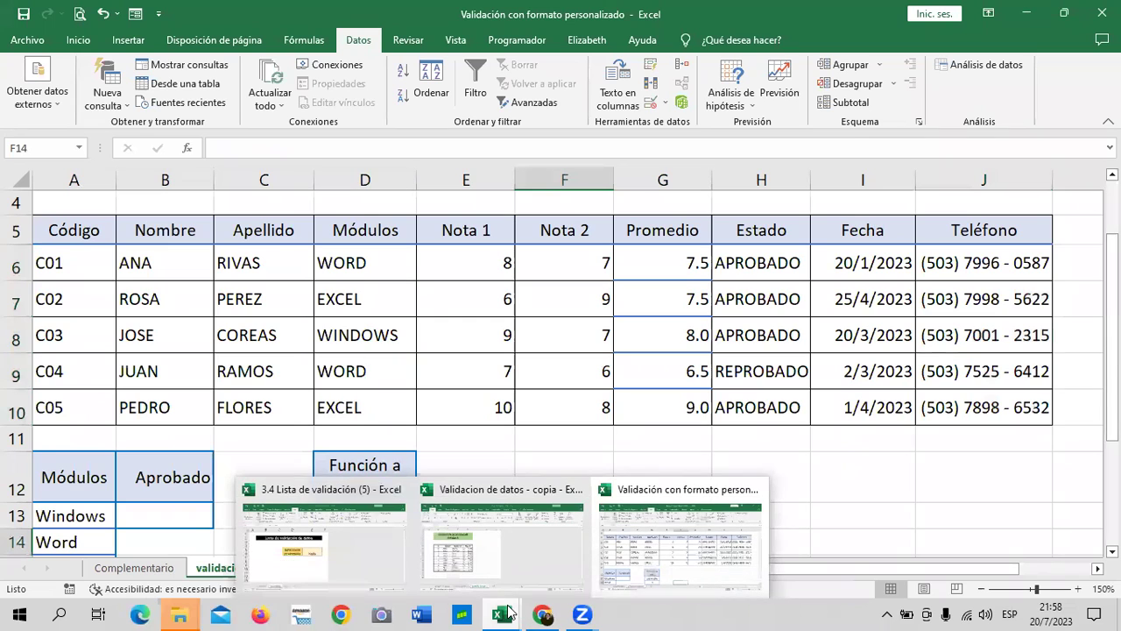
click(533, 565)
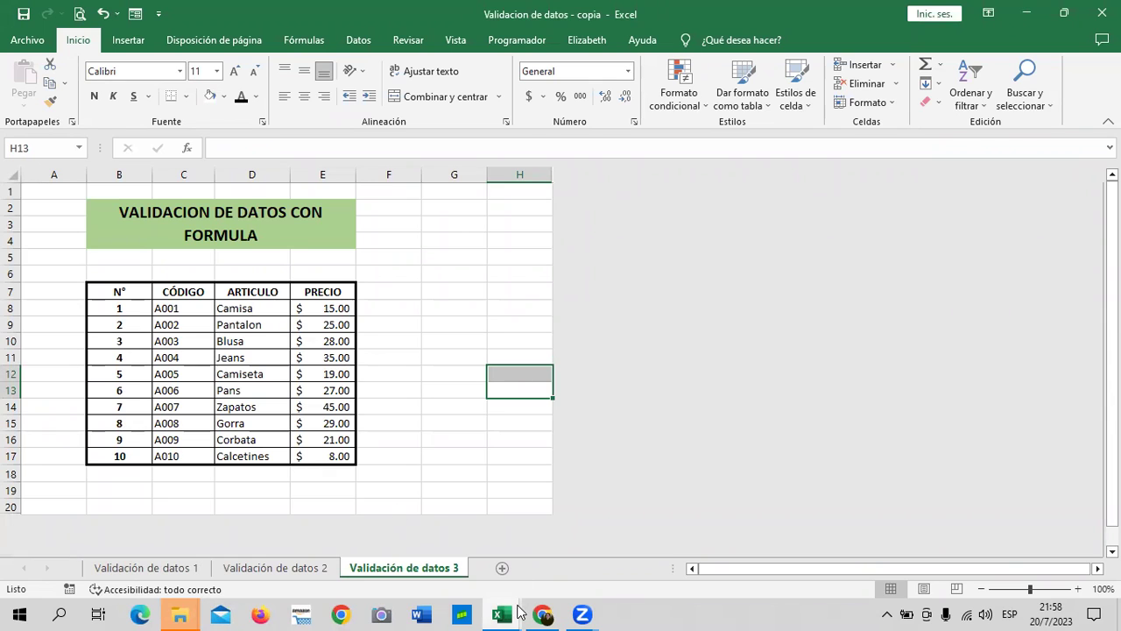
Bring the 3.4 Lista de validación (5) workbook forward and select B5
mouse_move(511, 612)
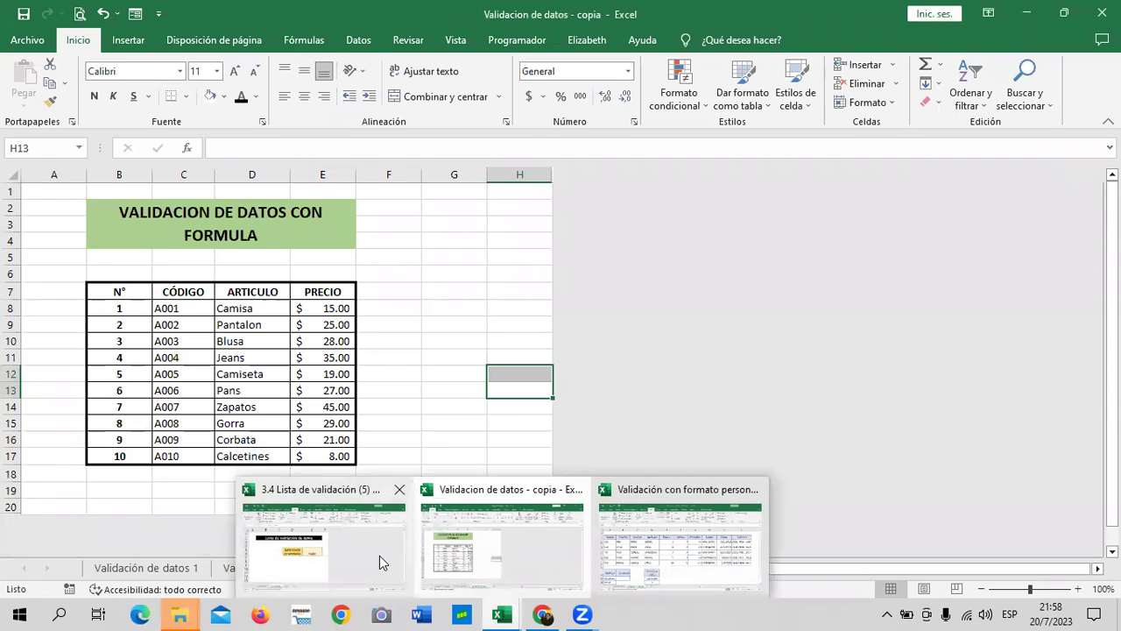
click(379, 558)
click(474, 414)
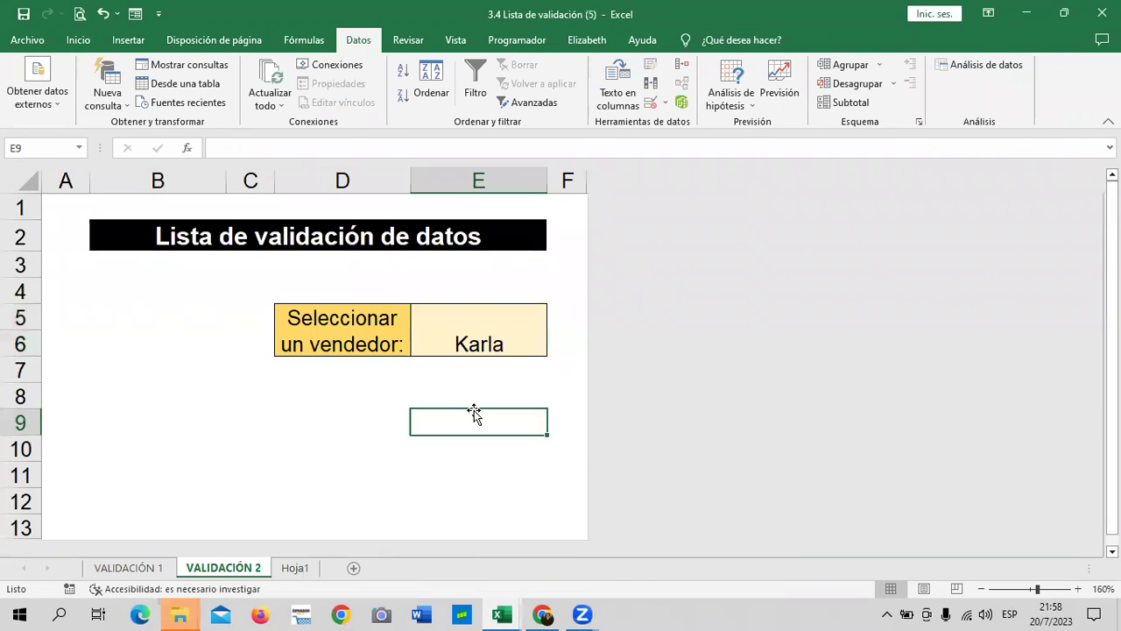
click(123, 317)
click(181, 424)
click(158, 319)
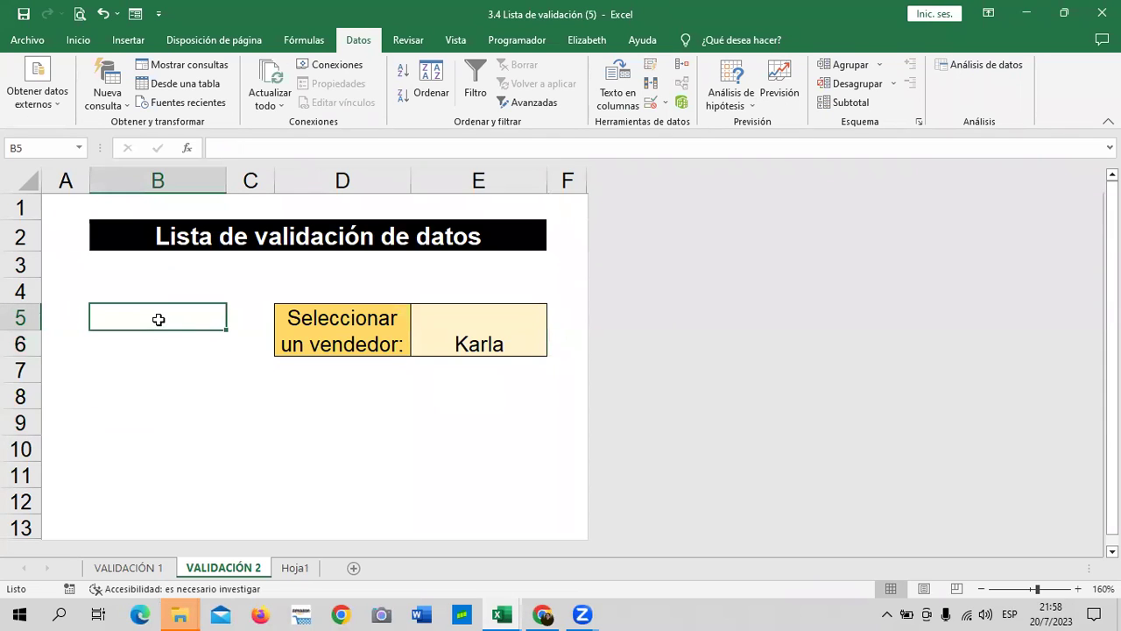
Set up a List validation on B5 sourced from ARTICULO names D8:D17 in the copia workbook
click(651, 103)
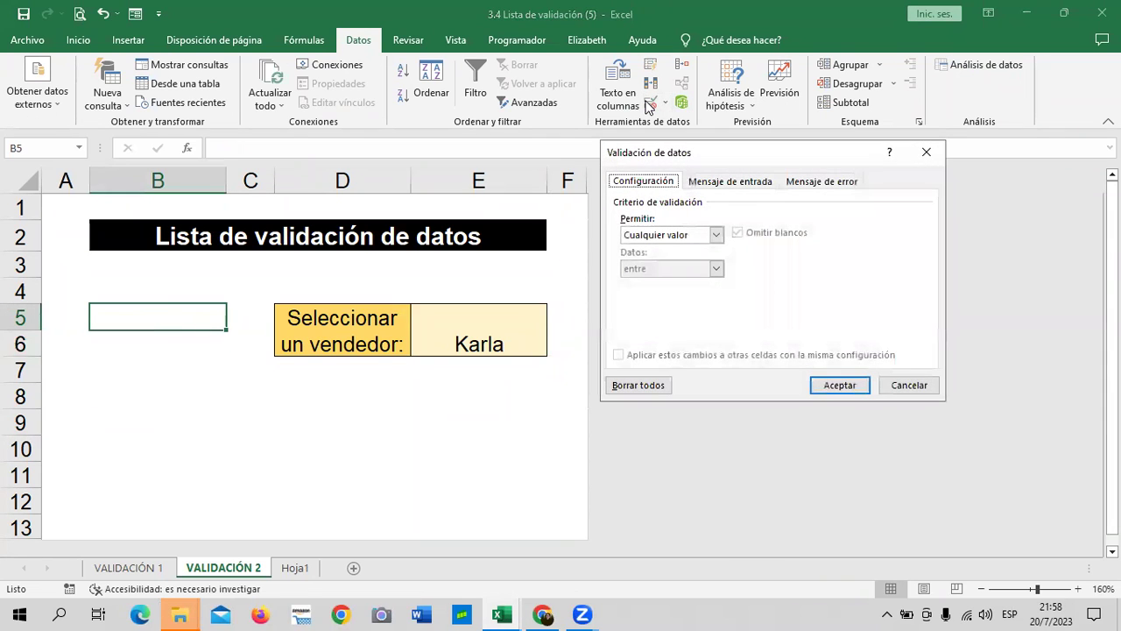
click(716, 237)
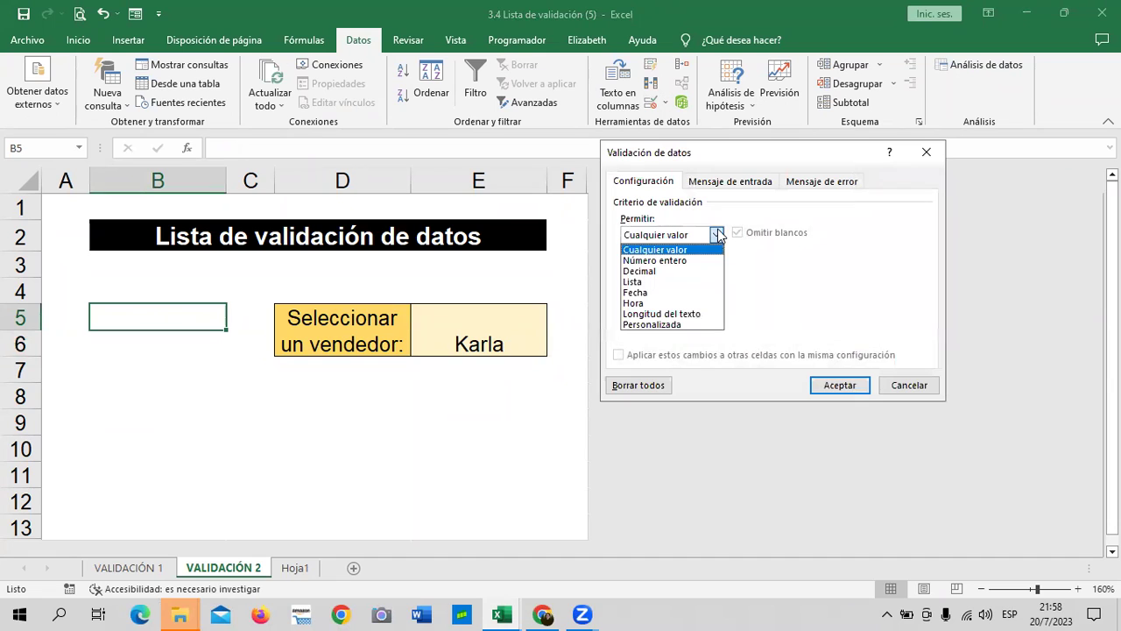
click(664, 282)
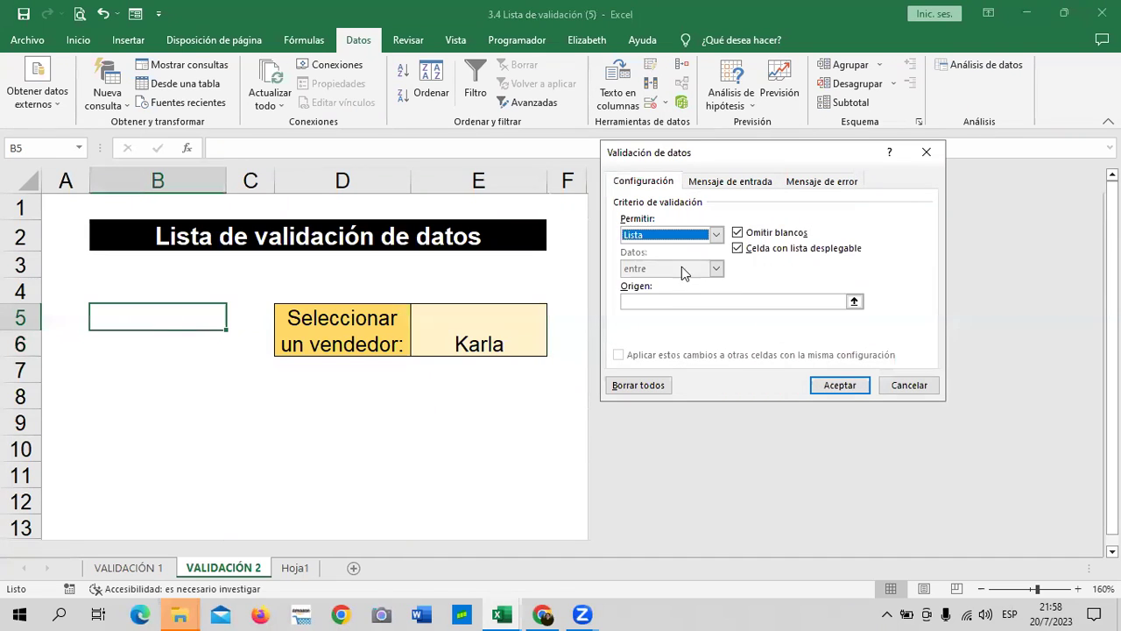
click(865, 304)
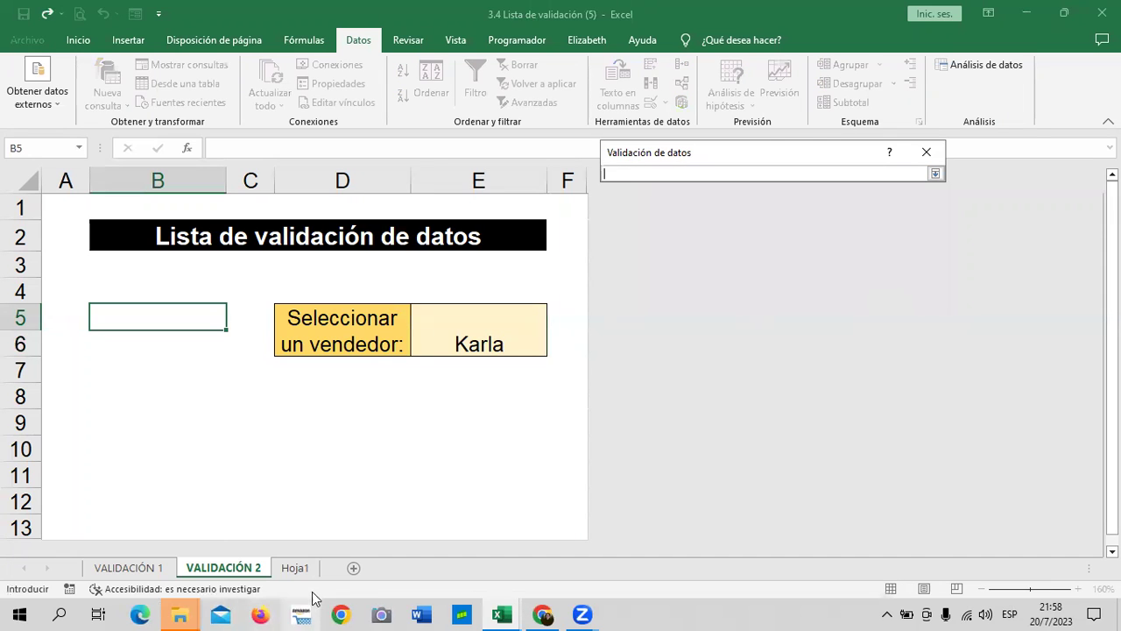
mouse_move(515, 613)
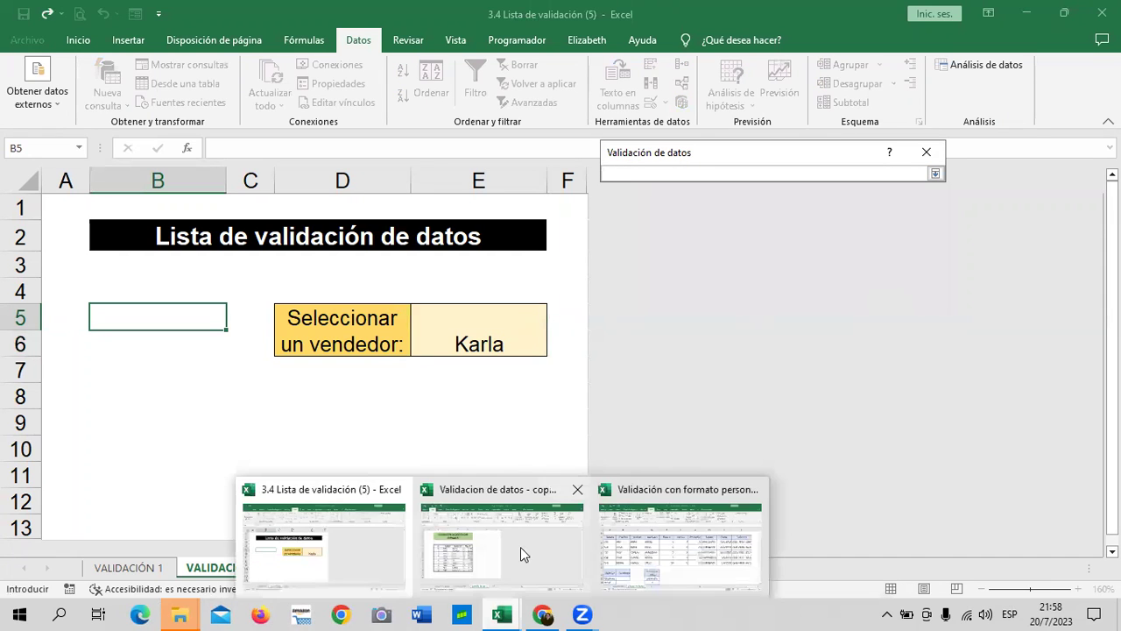
click(520, 545)
drag(251, 308, 235, 449)
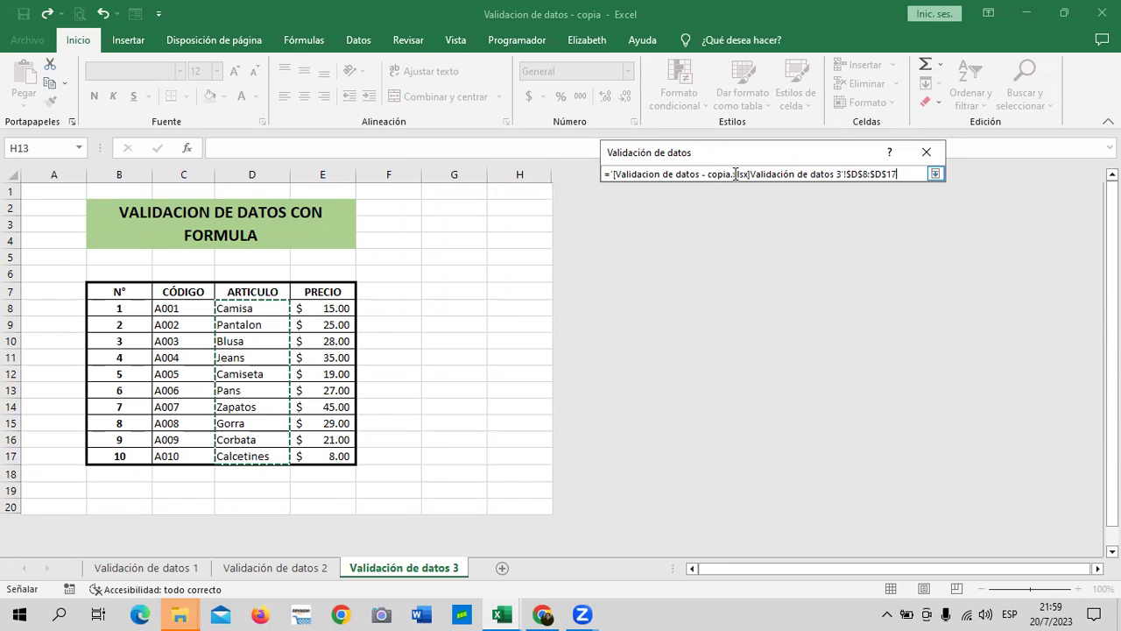
Confirm the rule, dismiss Excel's reference error twice, and cancel the validation
click(936, 173)
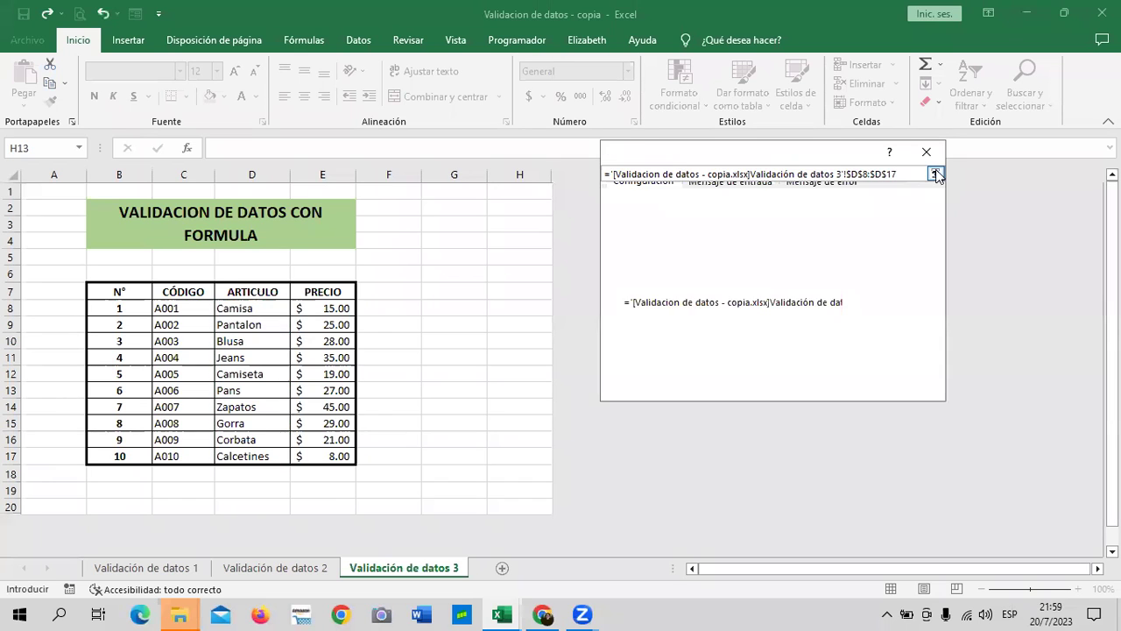
click(839, 386)
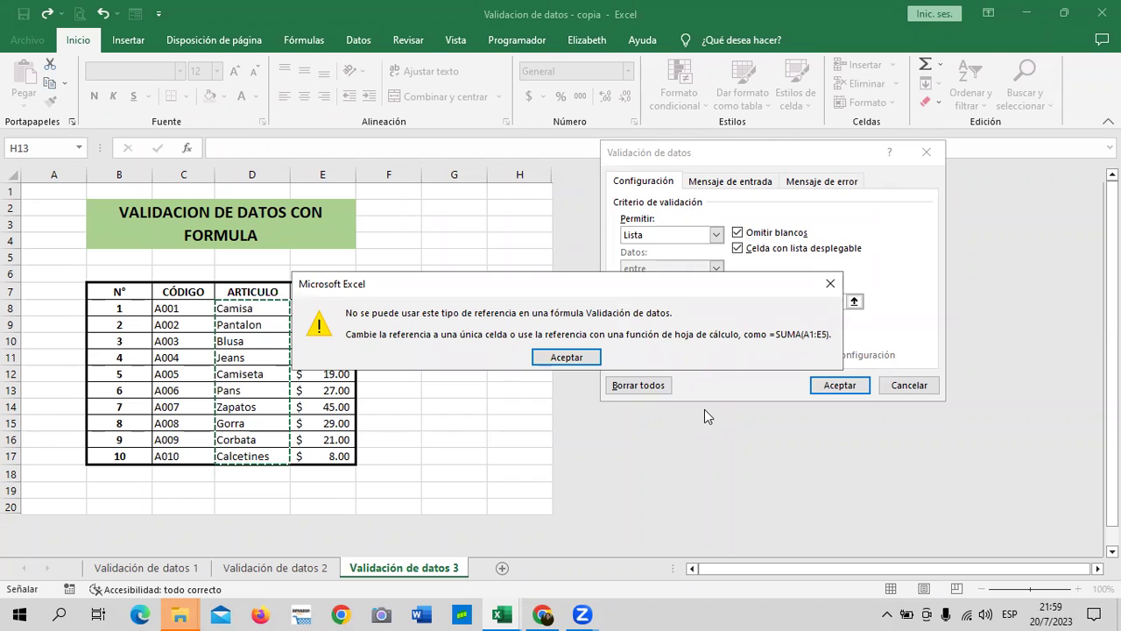
click(586, 356)
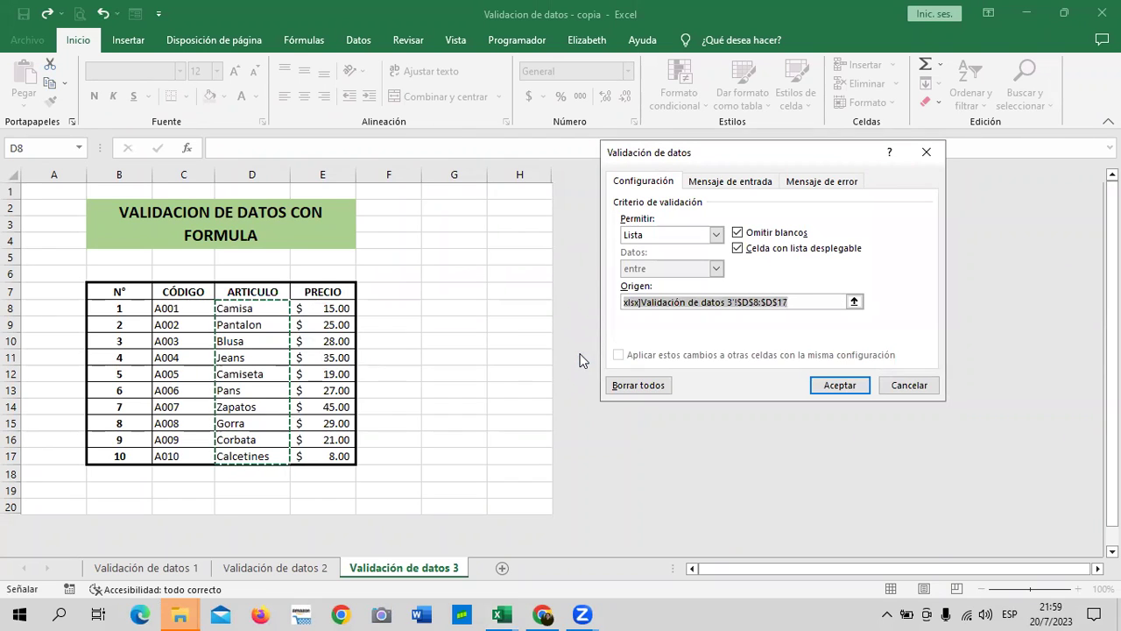
click(839, 385)
click(569, 357)
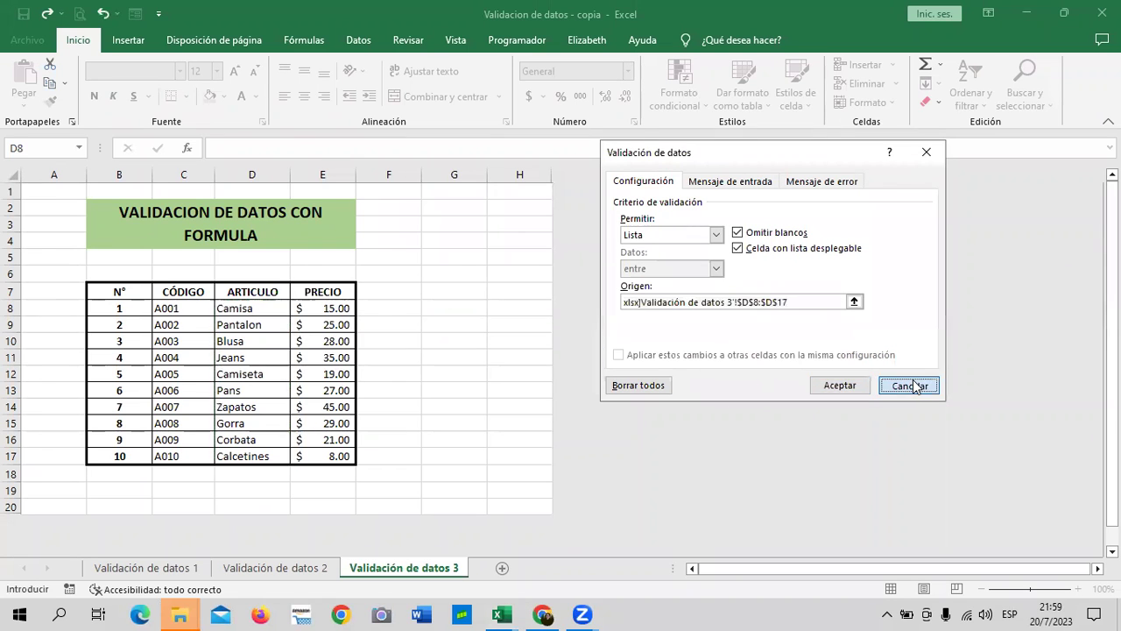
click(907, 385)
drag(254, 308, 251, 455)
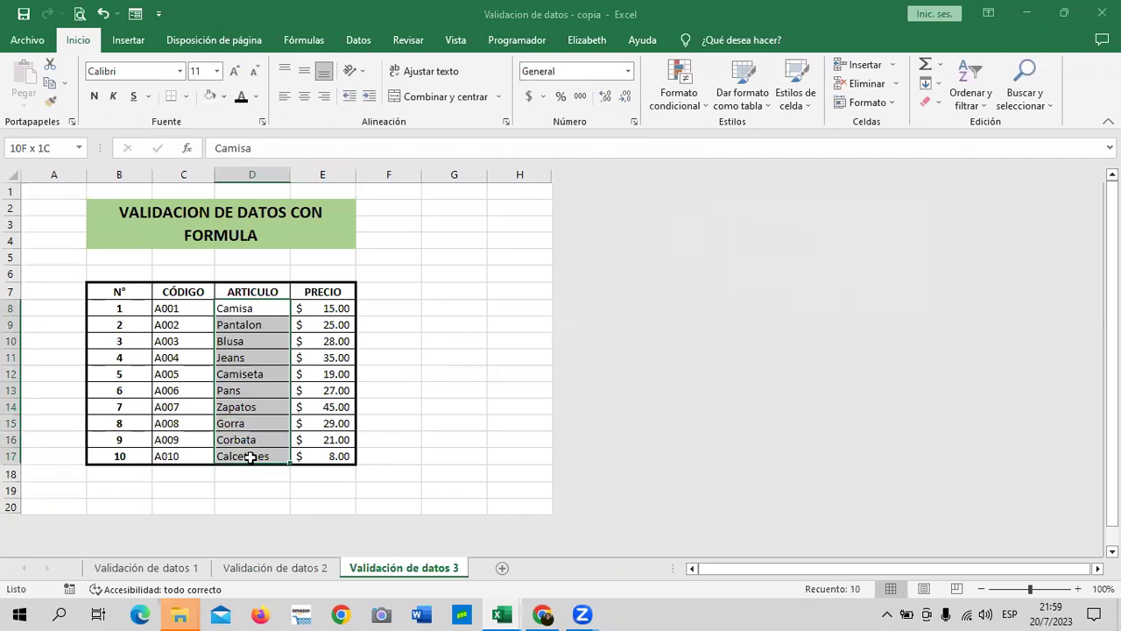
Try the Personalizada validation type on D8:D17, then cancel without changes
click(356, 41)
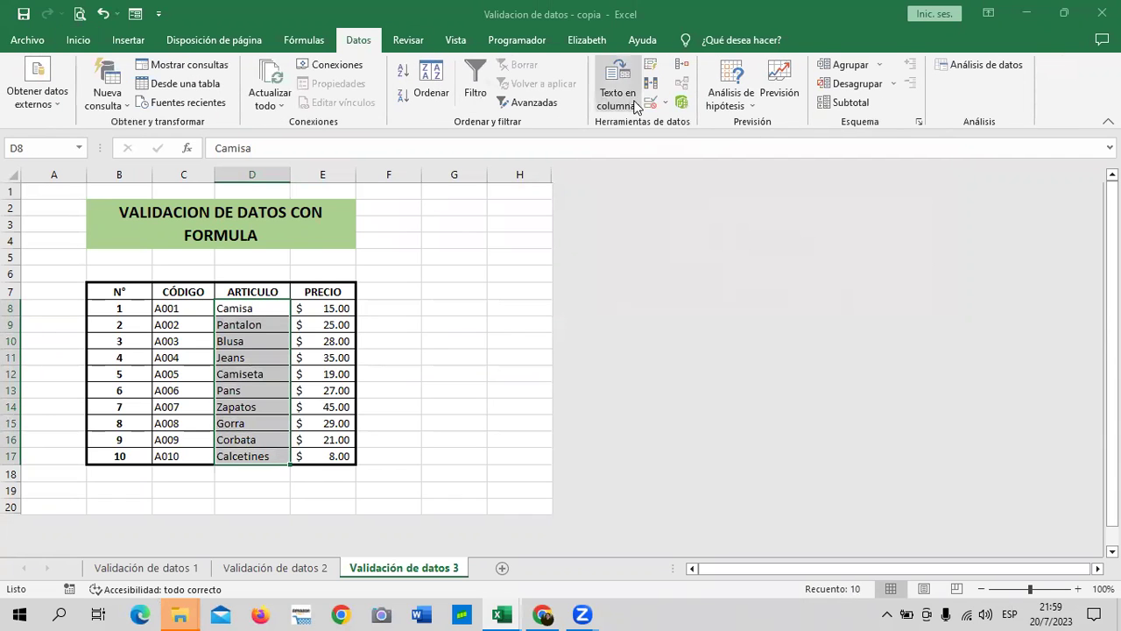
click(650, 103)
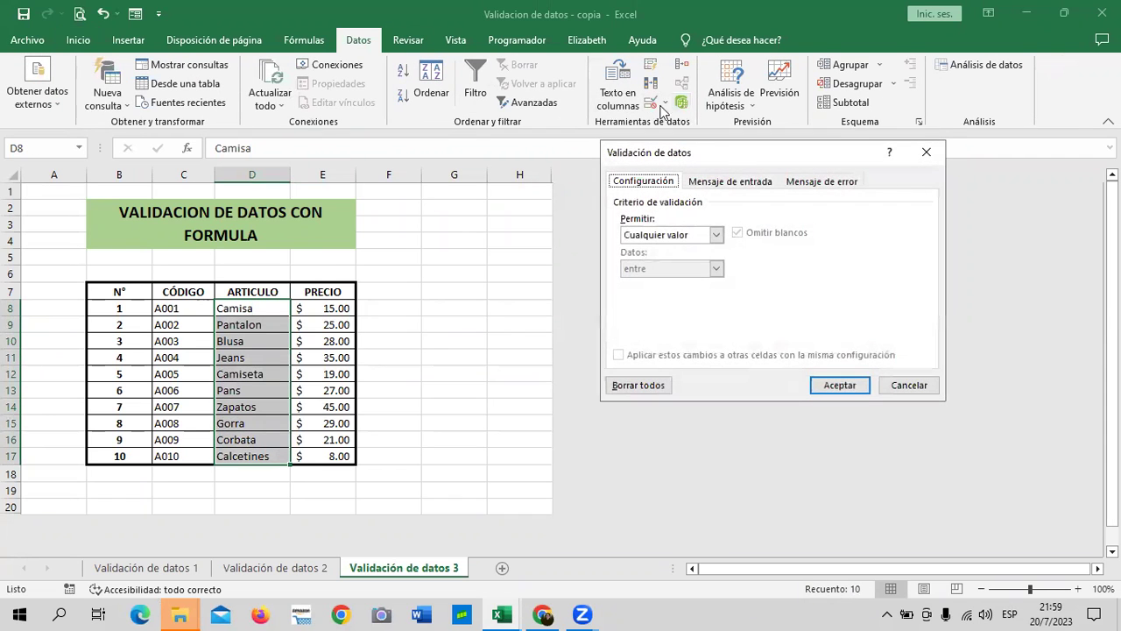
click(715, 235)
click(681, 324)
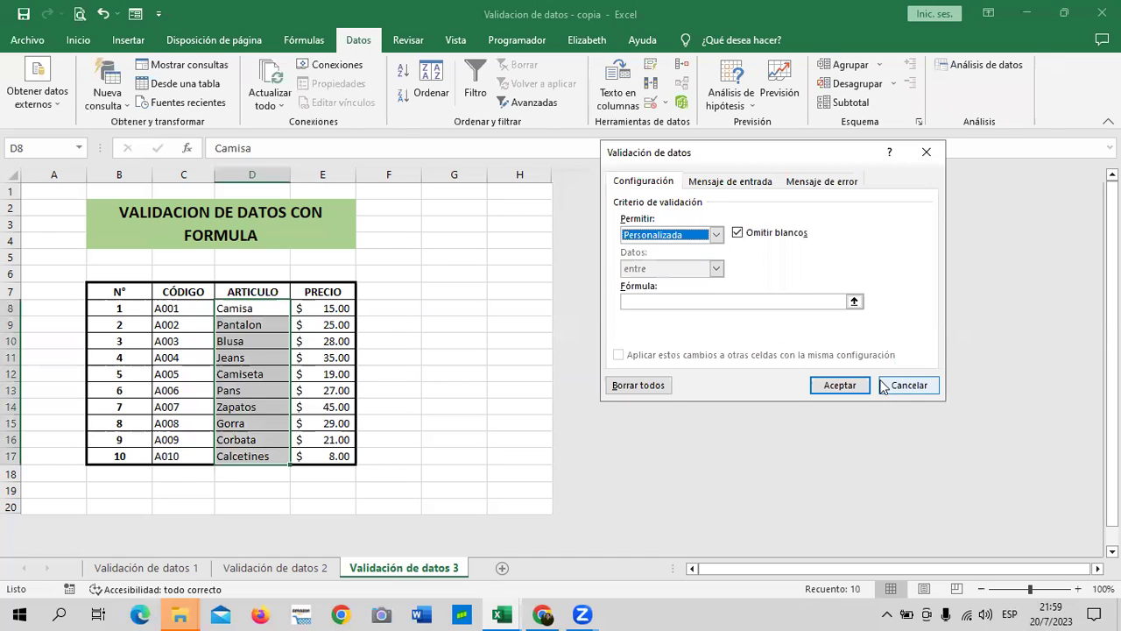
click(908, 385)
click(530, 311)
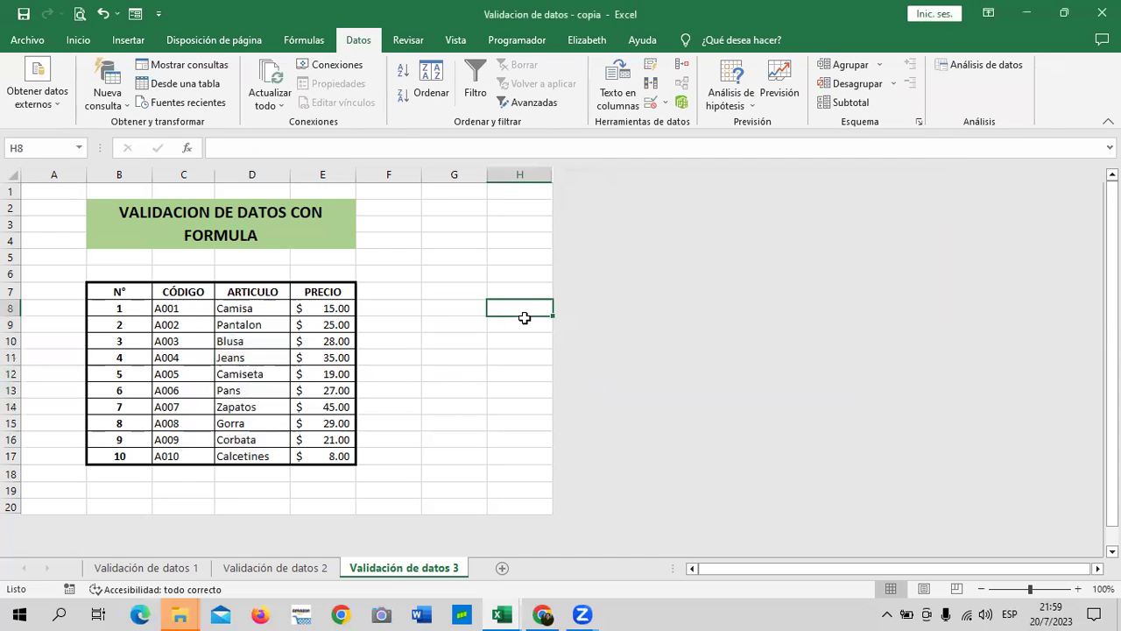
Visit the Validación de datos 1 and 2 sheets and select department names I8:I12
click(147, 568)
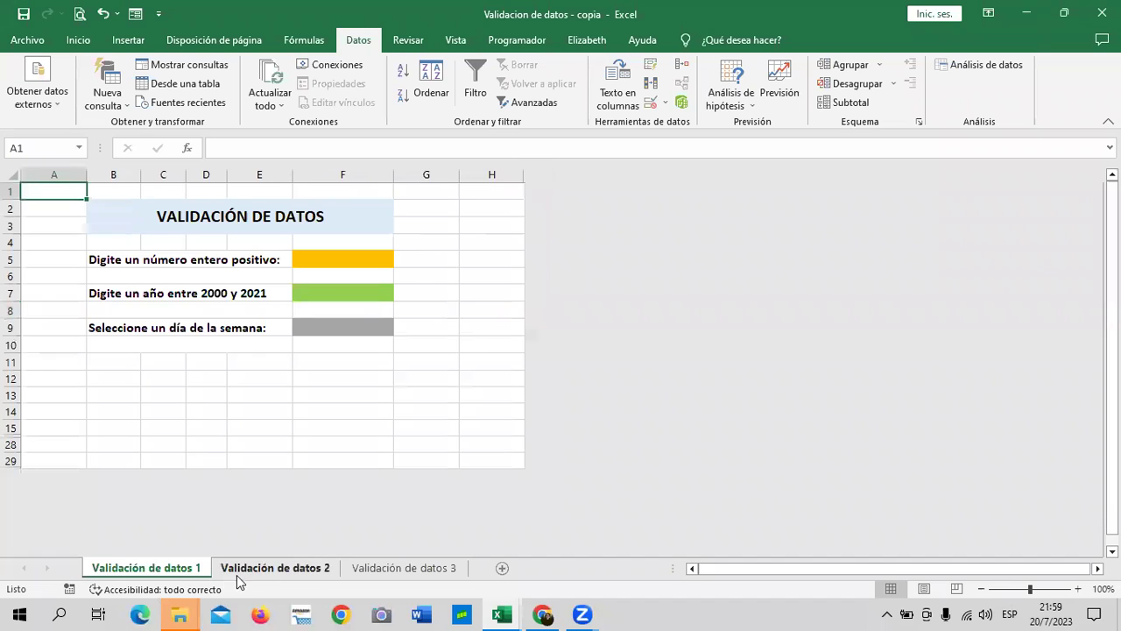
click(272, 569)
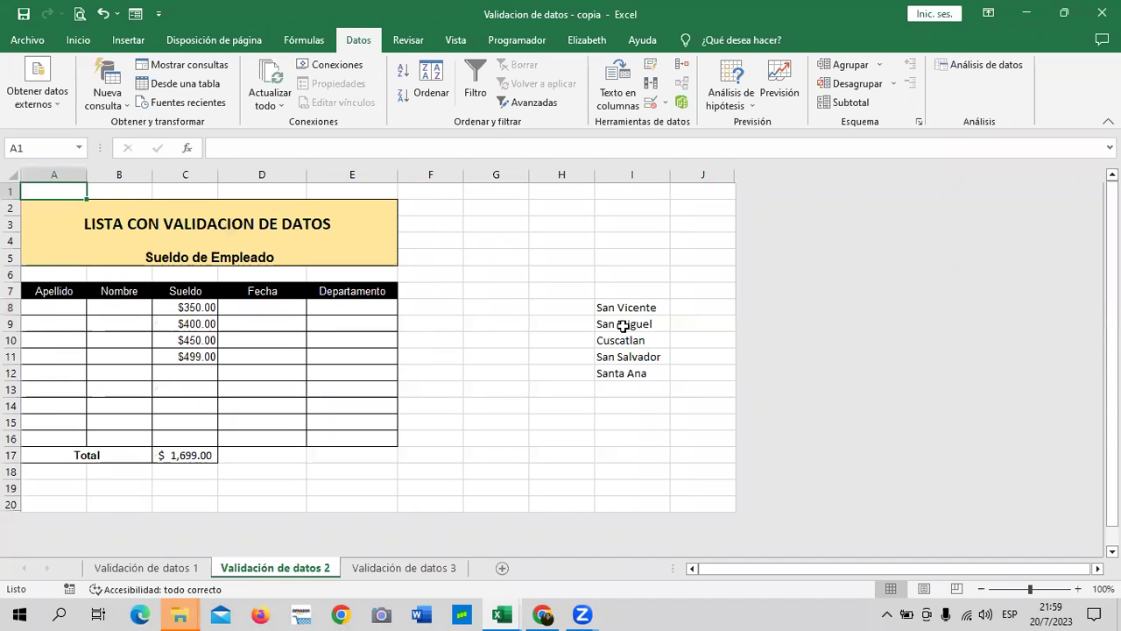
drag(624, 307, 623, 373)
click(625, 391)
In the 3.4 Lista de validación (5) workbook, start a List validation on B5
mouse_move(506, 613)
click(369, 579)
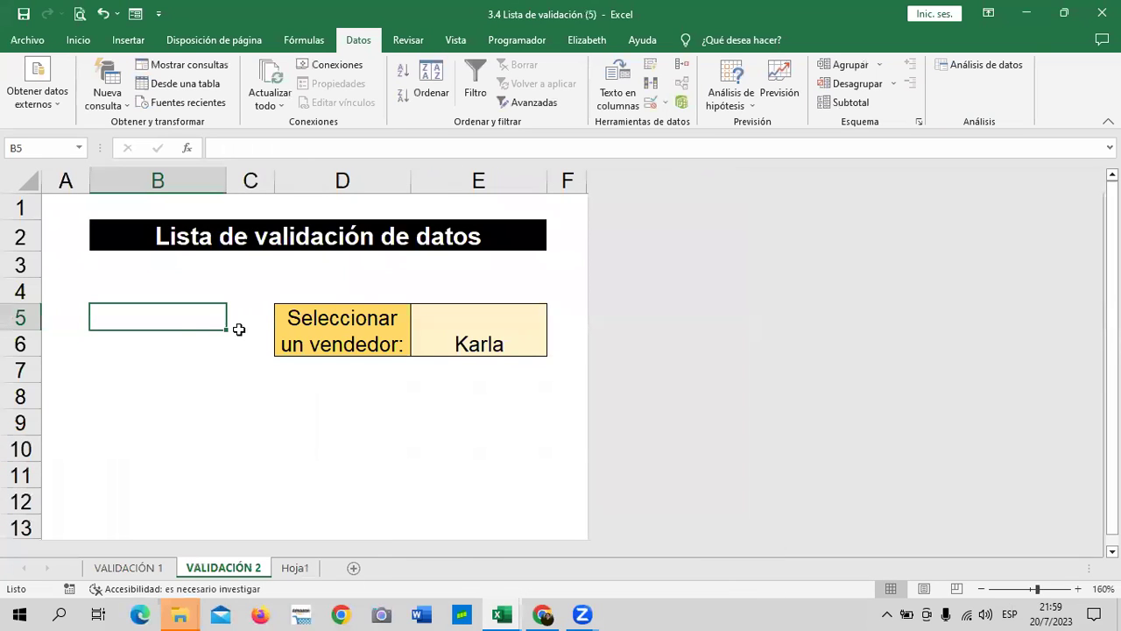
click(649, 102)
click(715, 235)
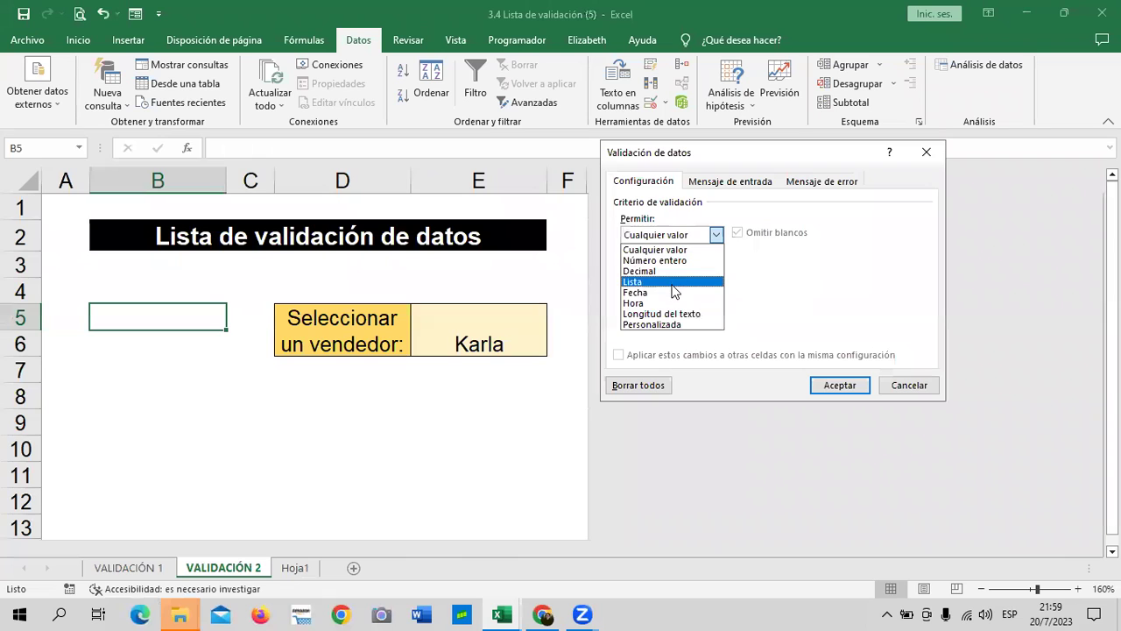
click(673, 283)
click(852, 298)
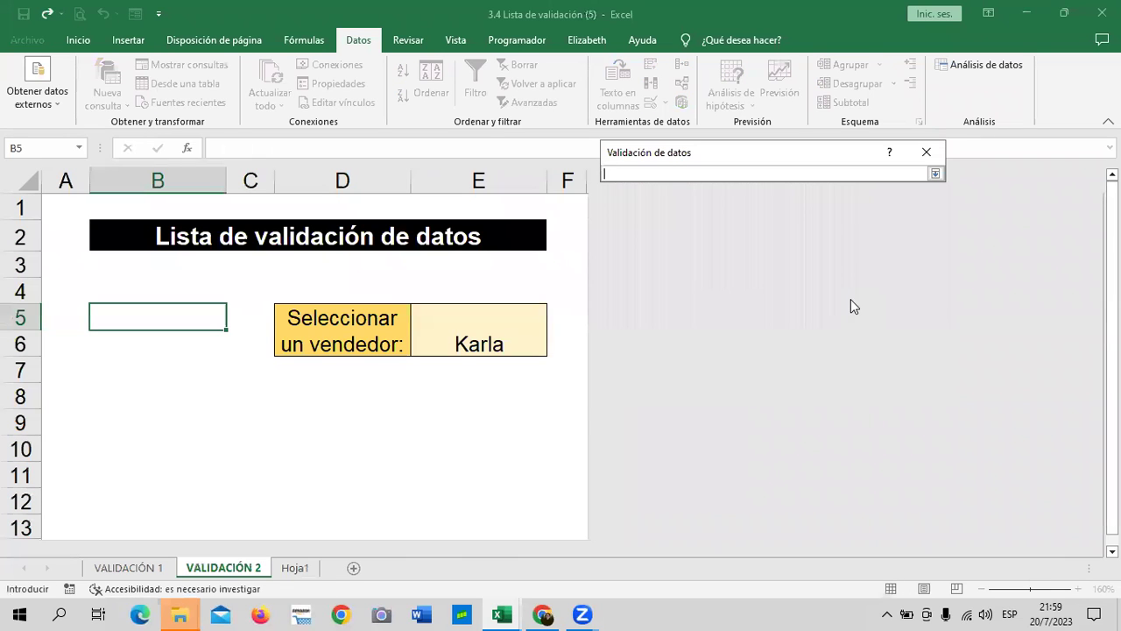
Point the list source at I8:I12 in the copia workbook, dismiss the reference error, and cancel
mouse_move(501, 613)
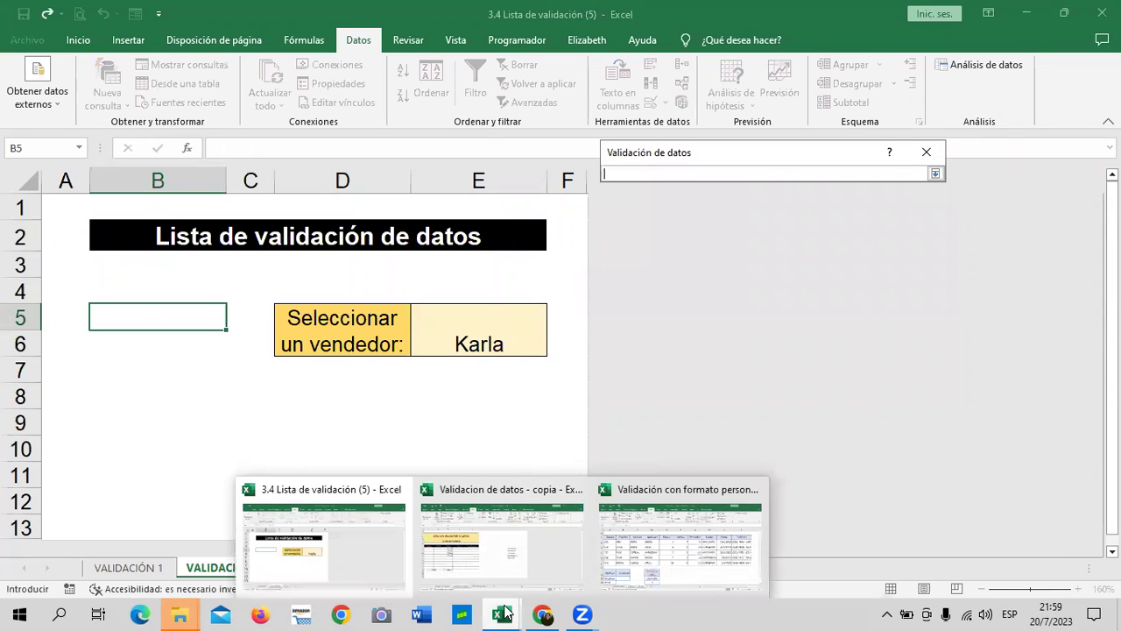
click(489, 557)
drag(656, 306, 646, 374)
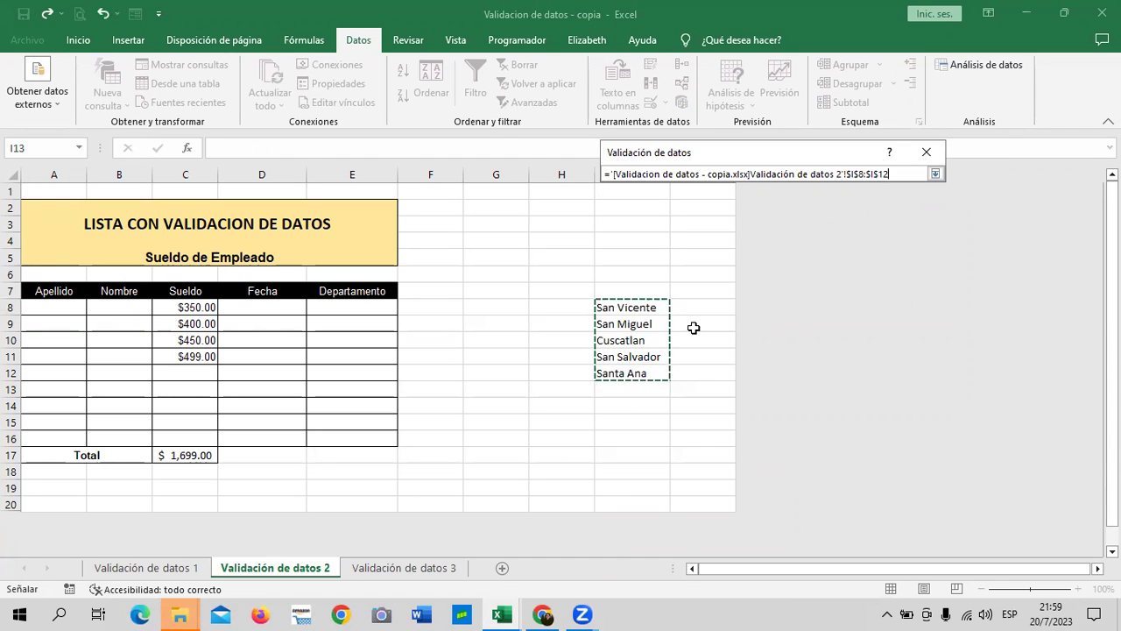
click(935, 174)
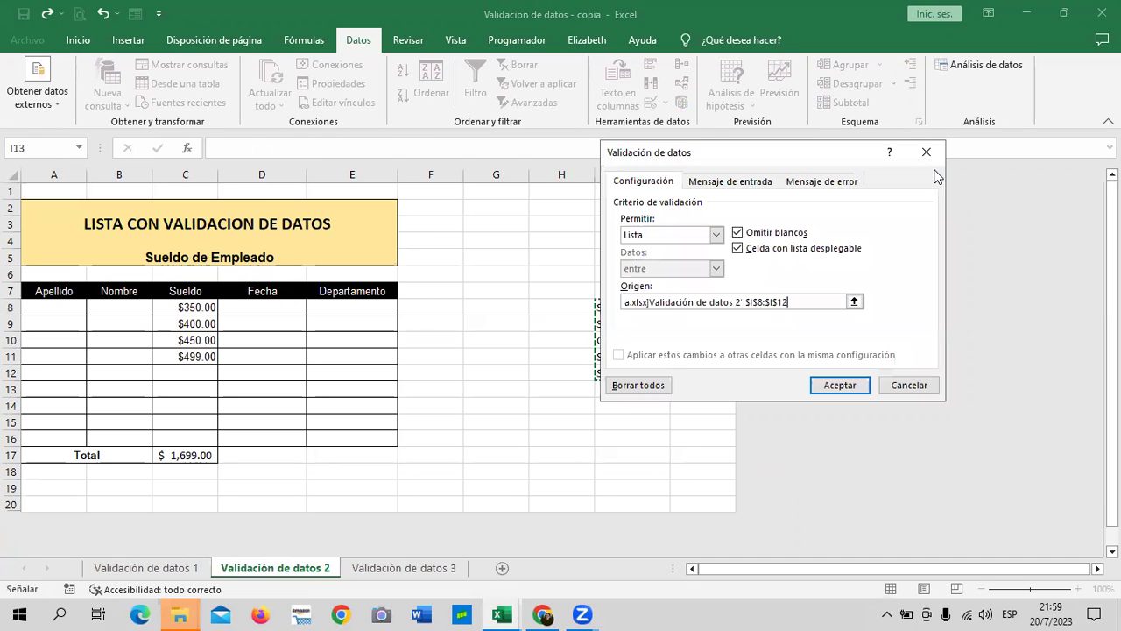
click(813, 381)
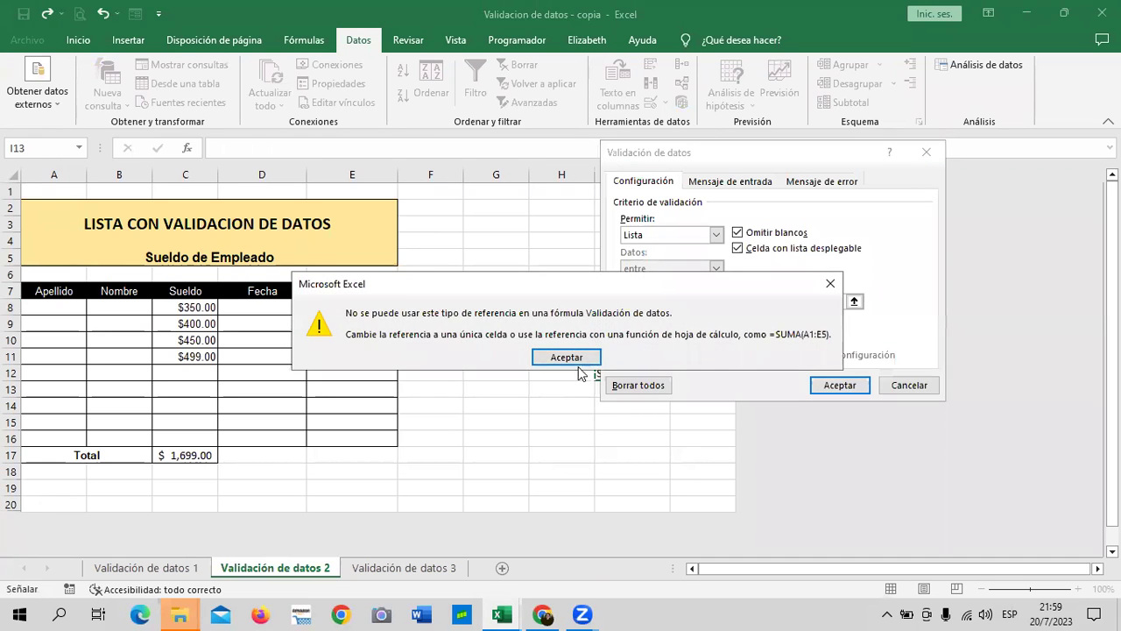
click(570, 355)
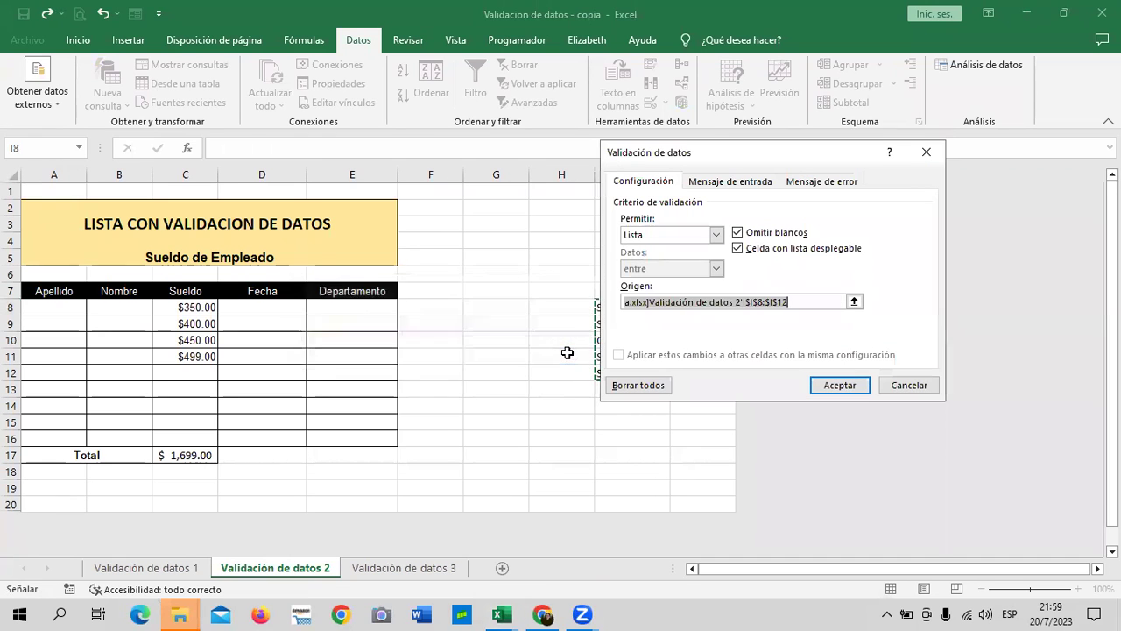
click(920, 390)
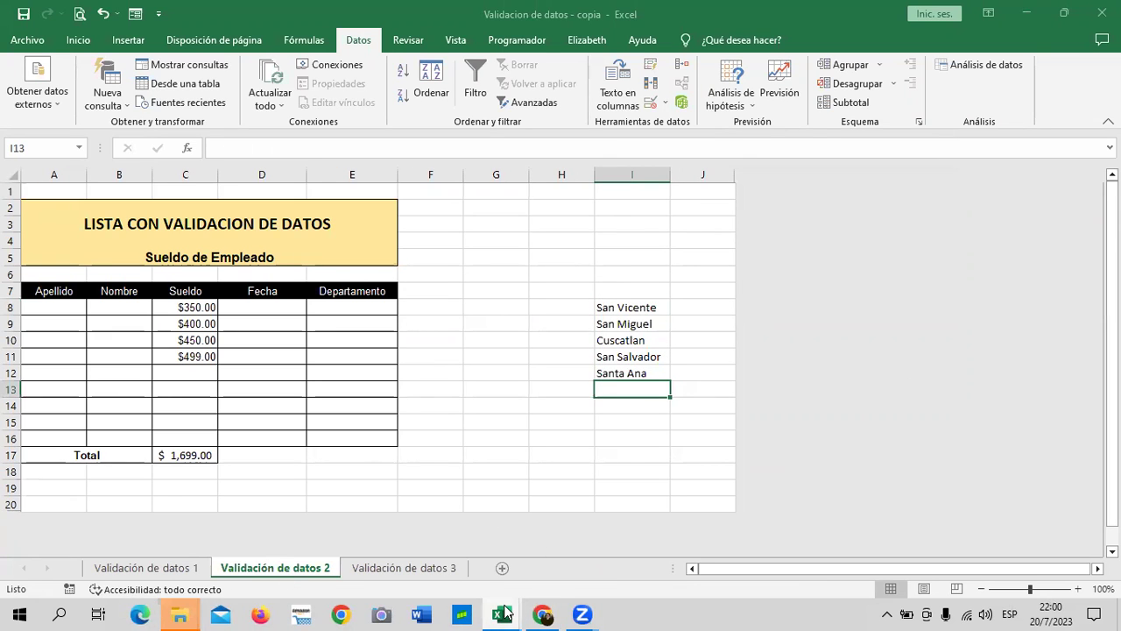
Bring the Validación con formato personalizado workbook forward, showing its student grades table
mouse_move(507, 613)
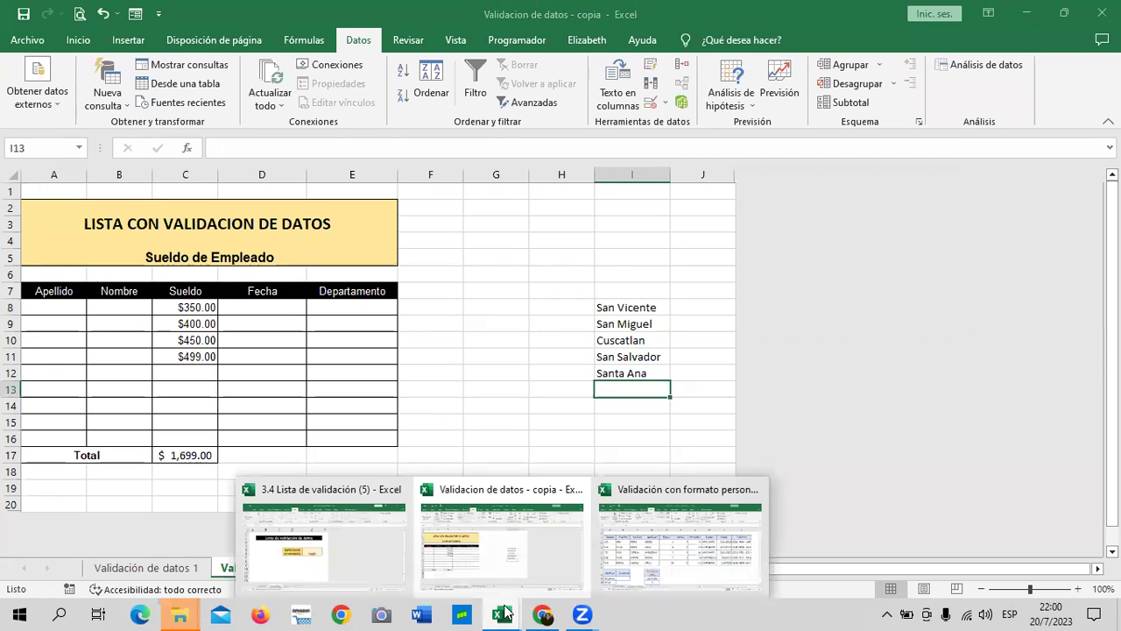
click(645, 550)
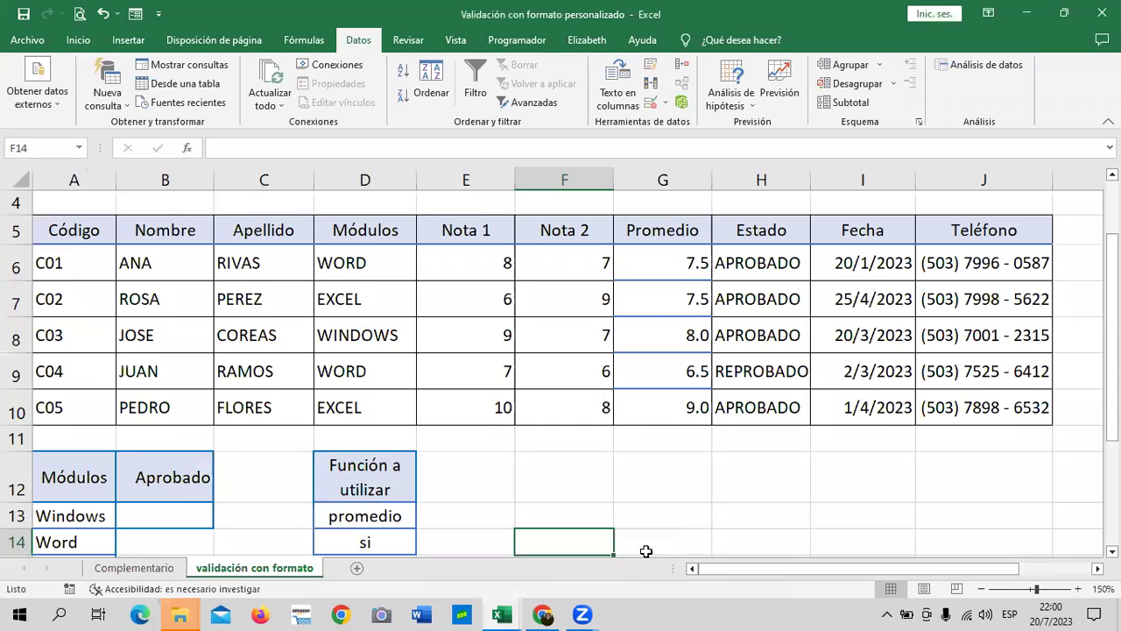
click(563, 446)
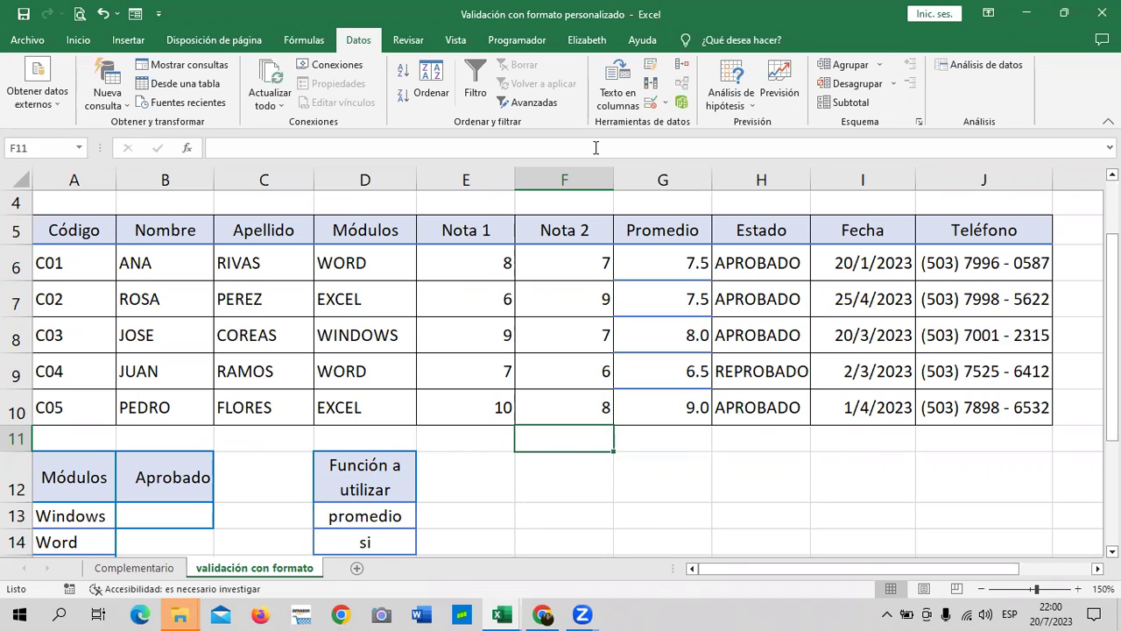
On Complementario, match the first instructions to the Nombre, Apellido and Módulos columns
click(160, 568)
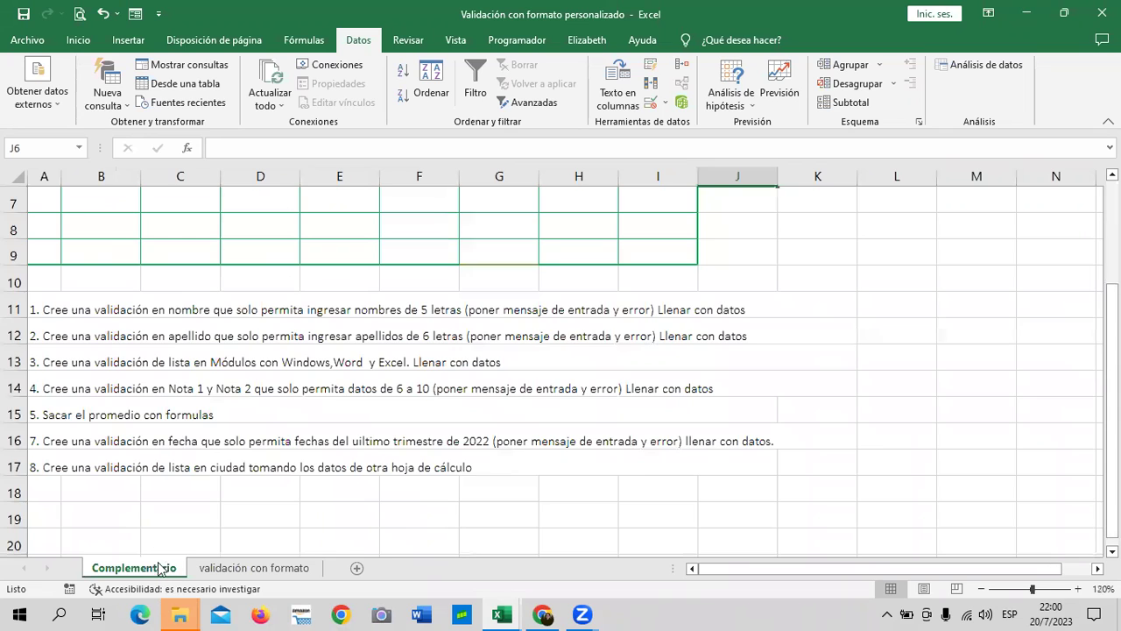
scroll(367, 333, up, 2)
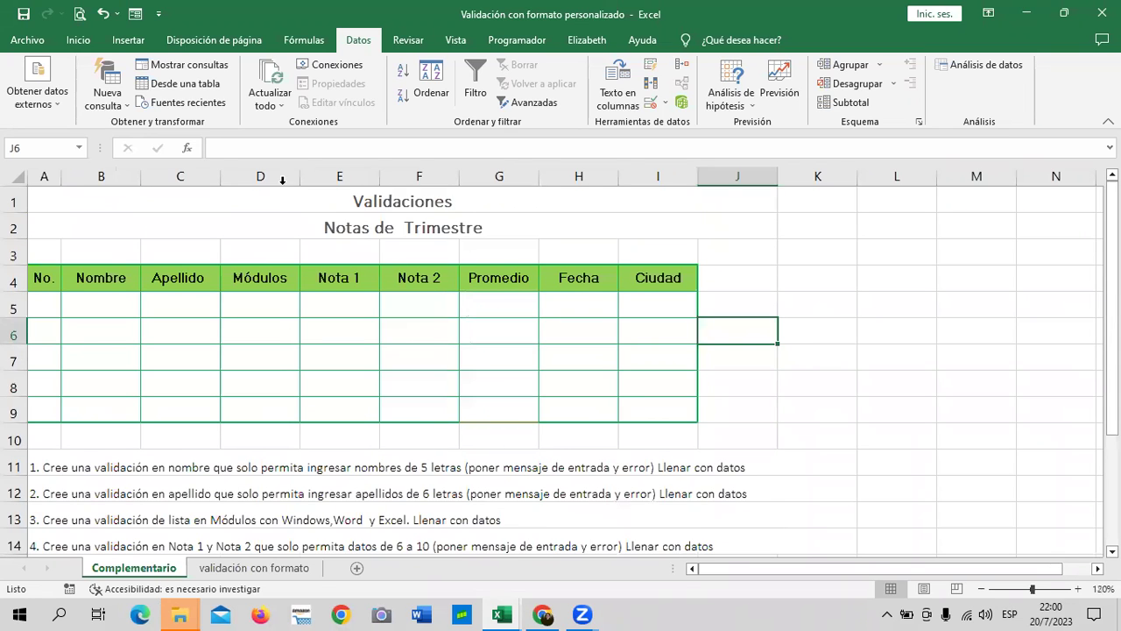
click(102, 298)
scroll(95, 341, down, 1)
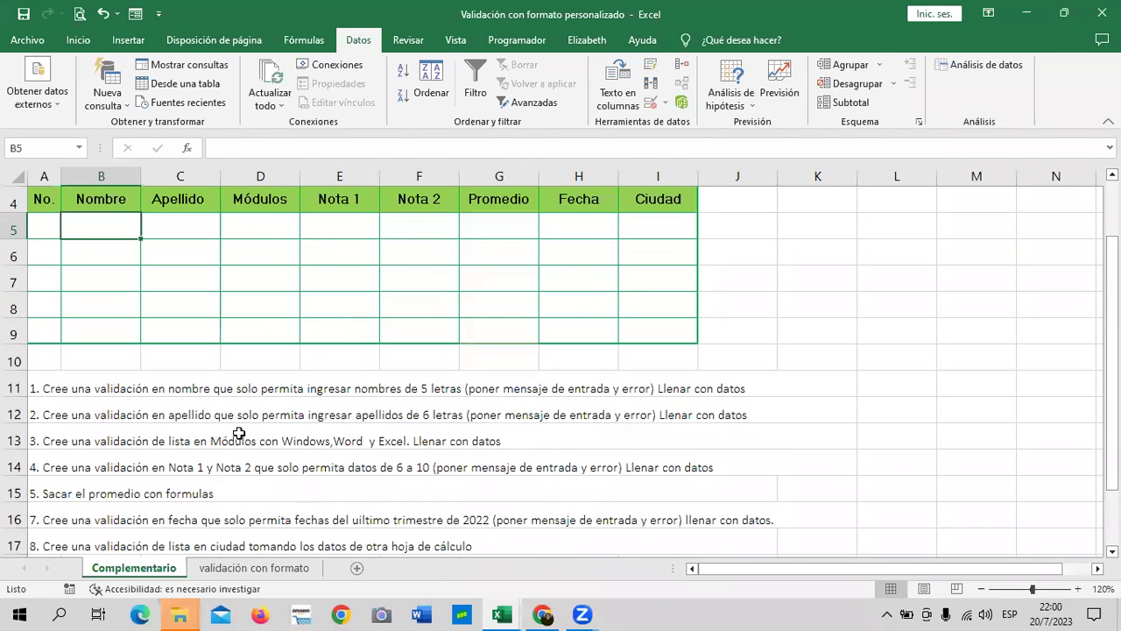
click(398, 392)
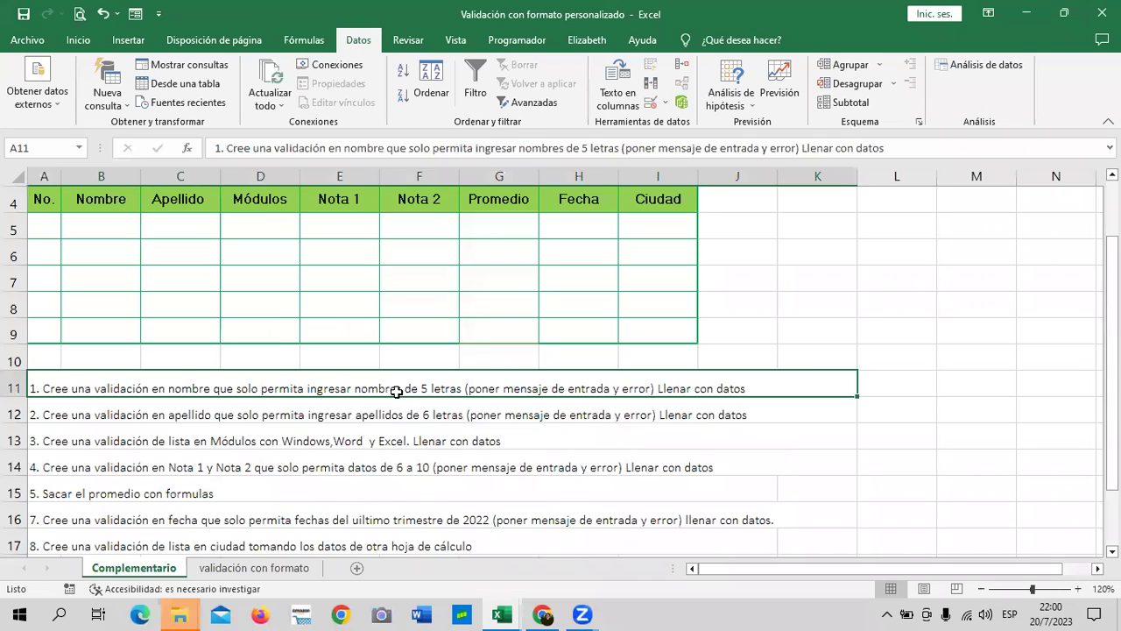
click(126, 221)
click(184, 228)
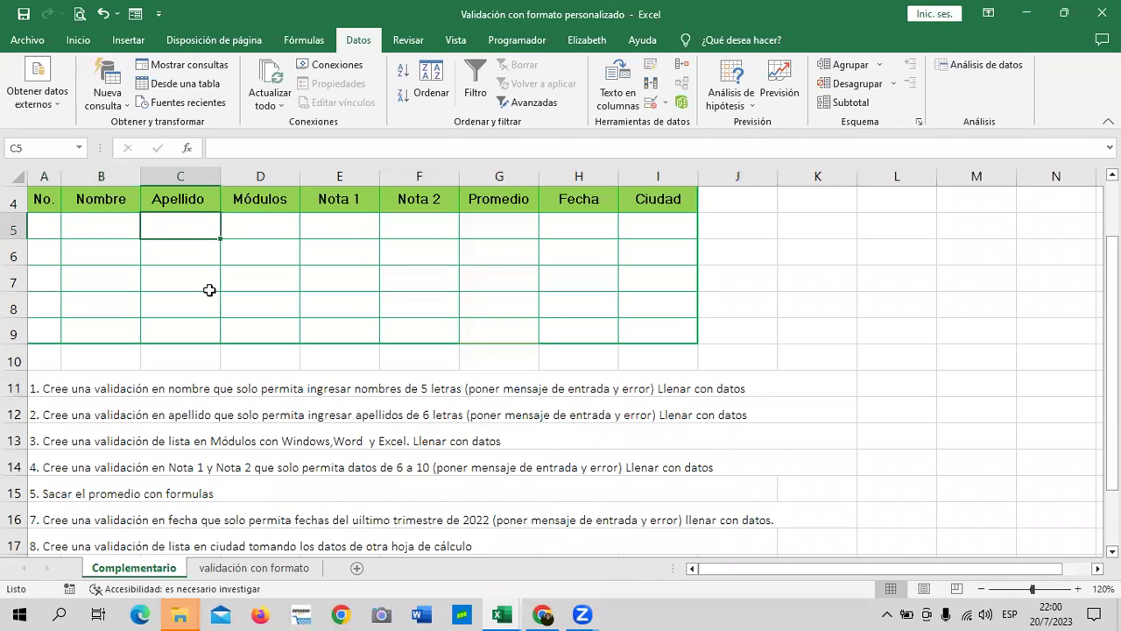
click(410, 414)
click(104, 443)
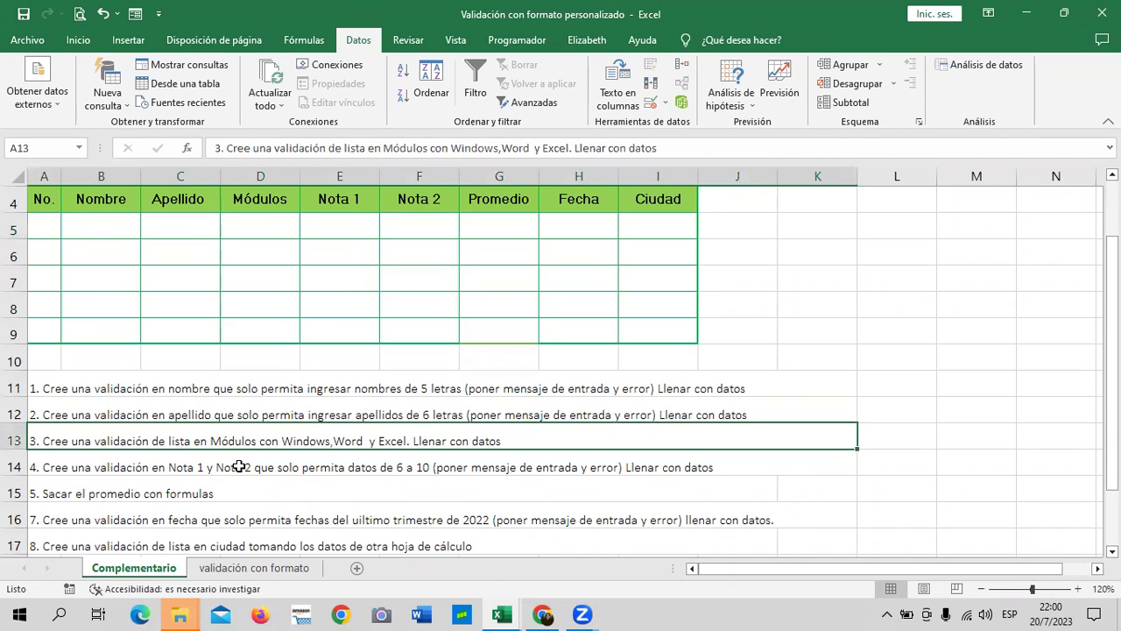
scroll(398, 429, up, 1)
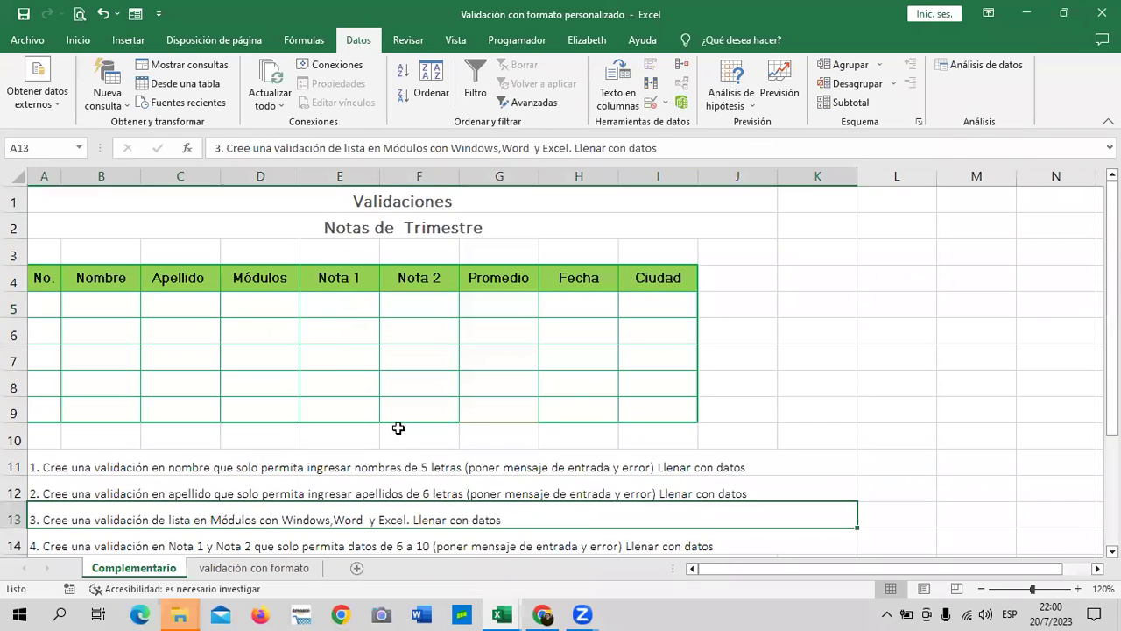
click(277, 305)
scroll(341, 394, down, 2)
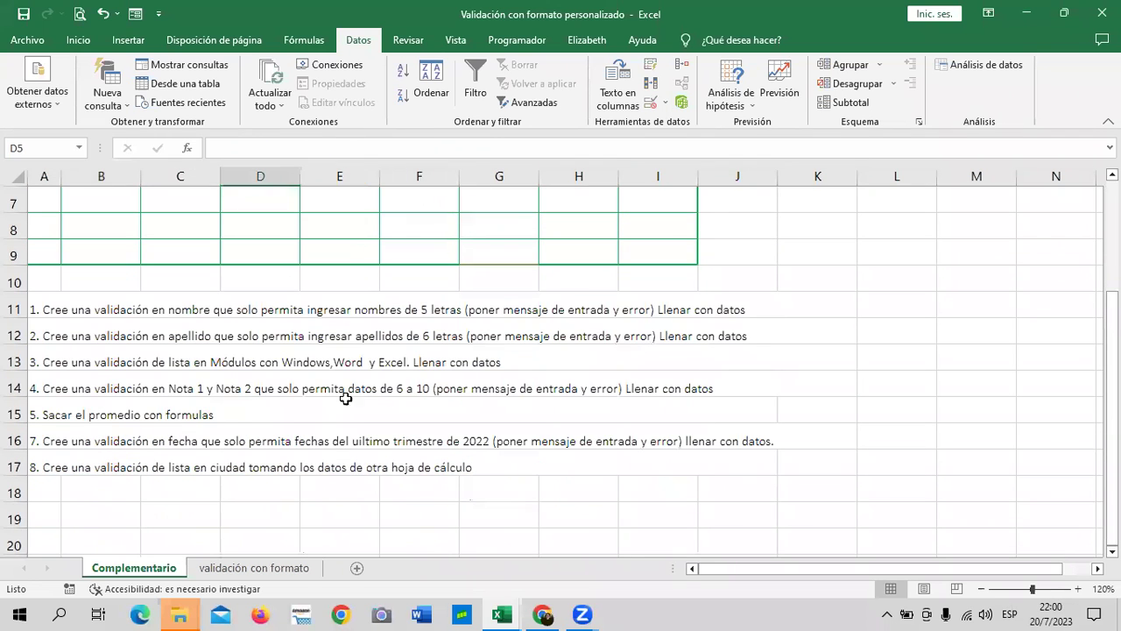
Review the average, date and city list instructions against the Nota 2 and Promedio columns
click(368, 405)
scroll(372, 399, up, 2)
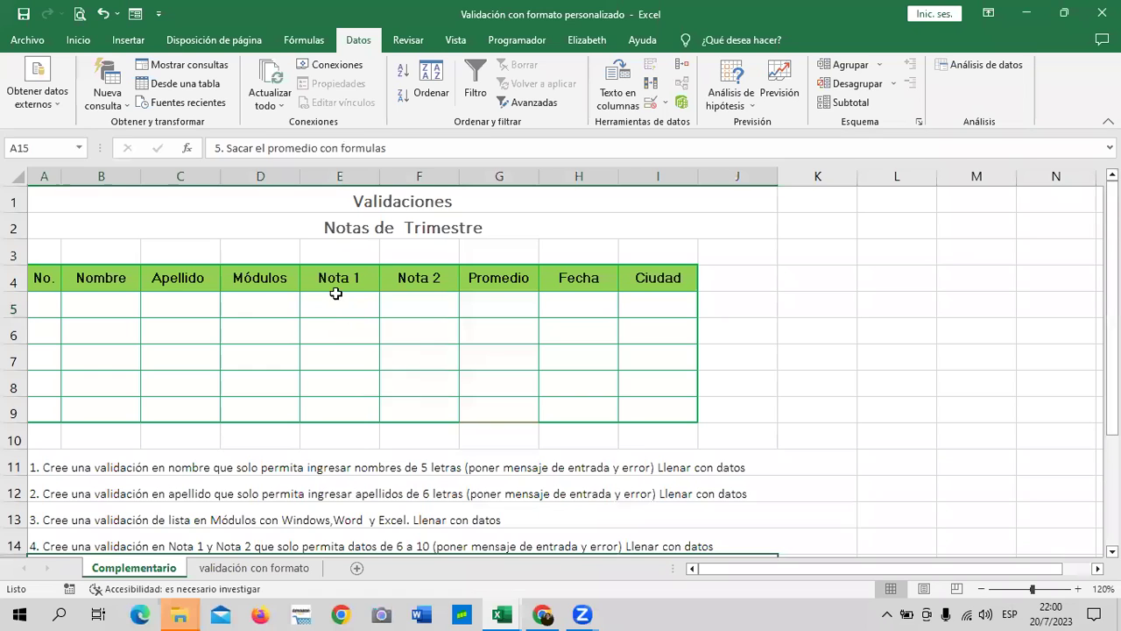
click(414, 307)
scroll(386, 467, down, 1)
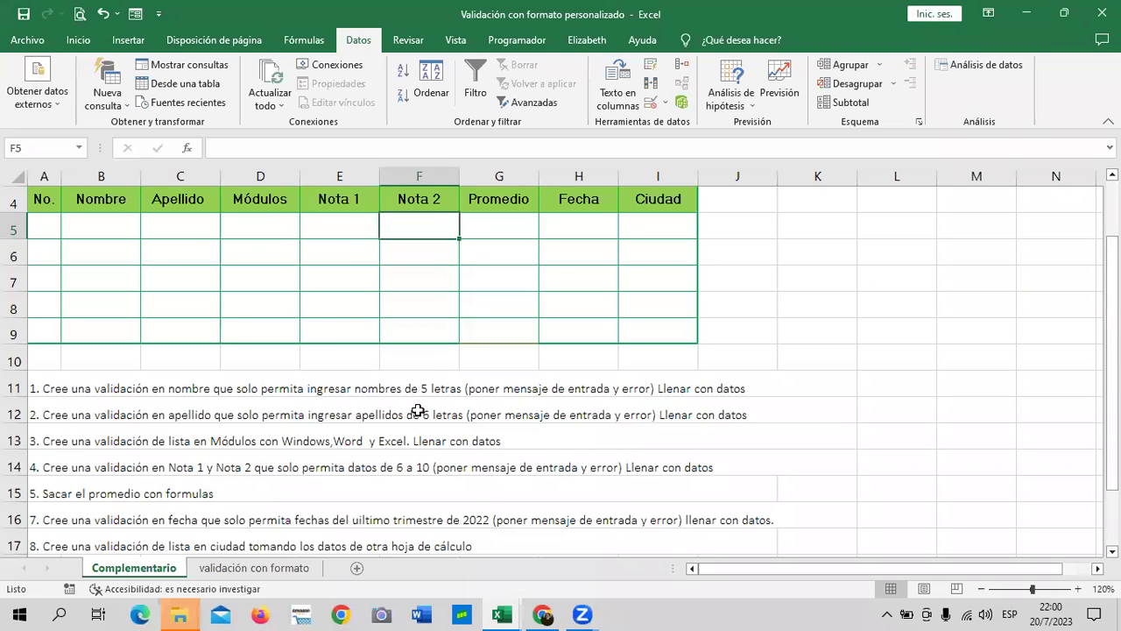
click(157, 499)
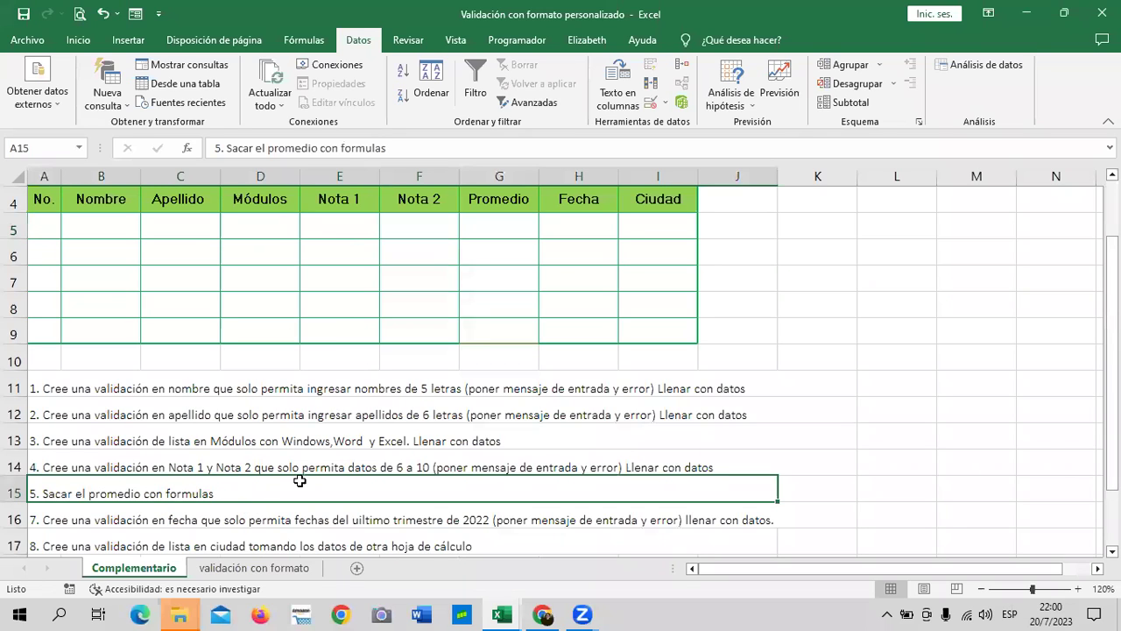
click(481, 224)
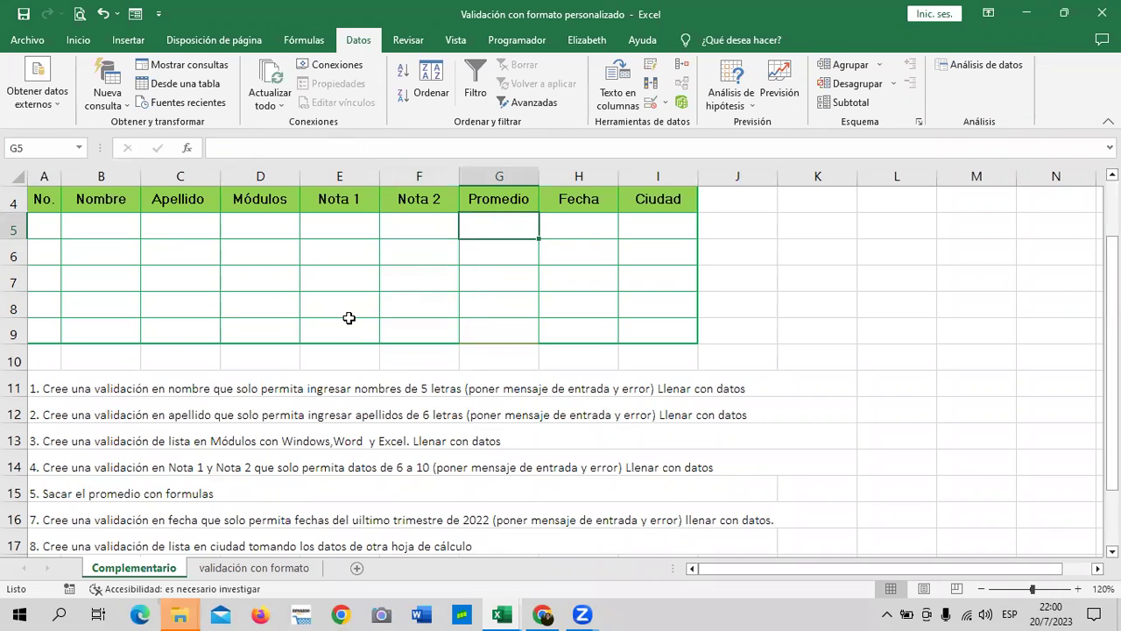
scroll(349, 317, down, 1)
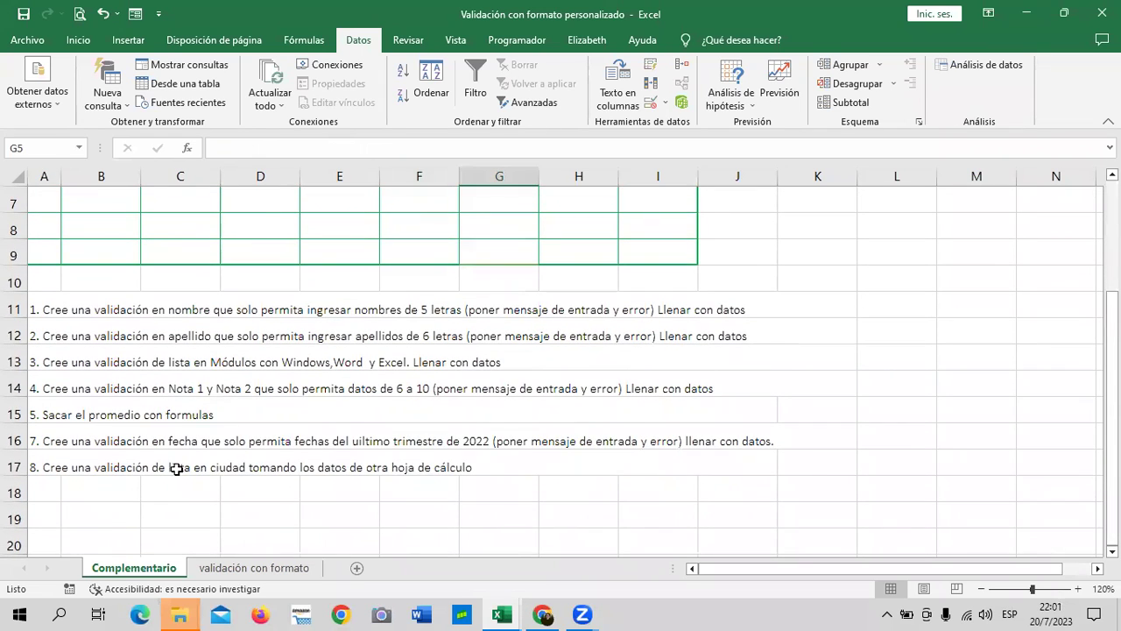
click(90, 446)
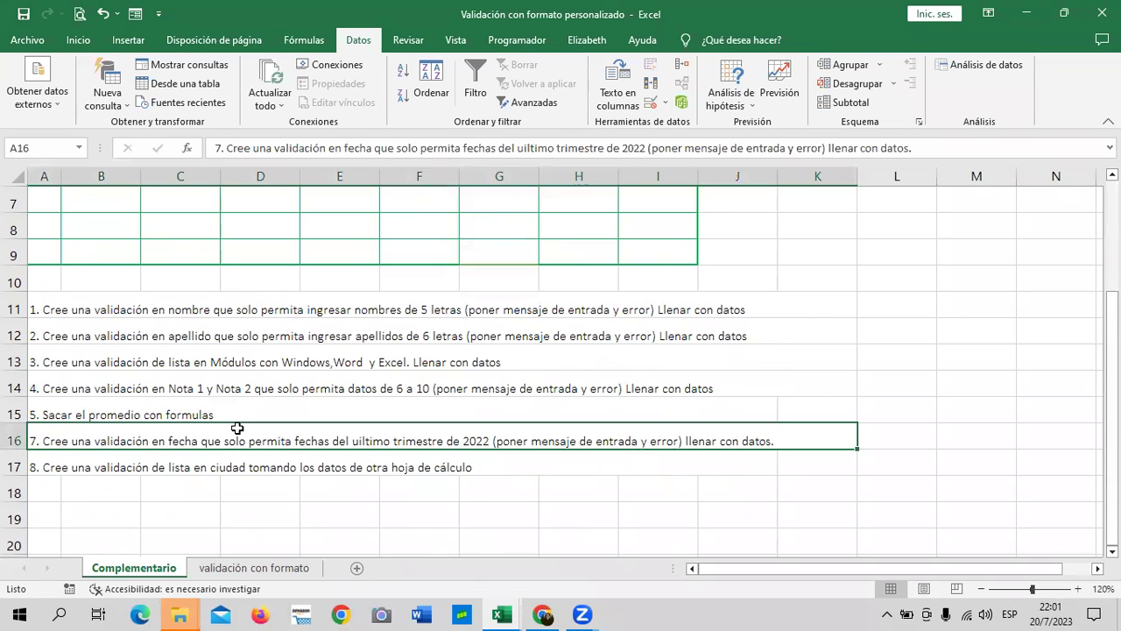
scroll(277, 413, up, 1)
scroll(276, 413, down, 1)
click(49, 468)
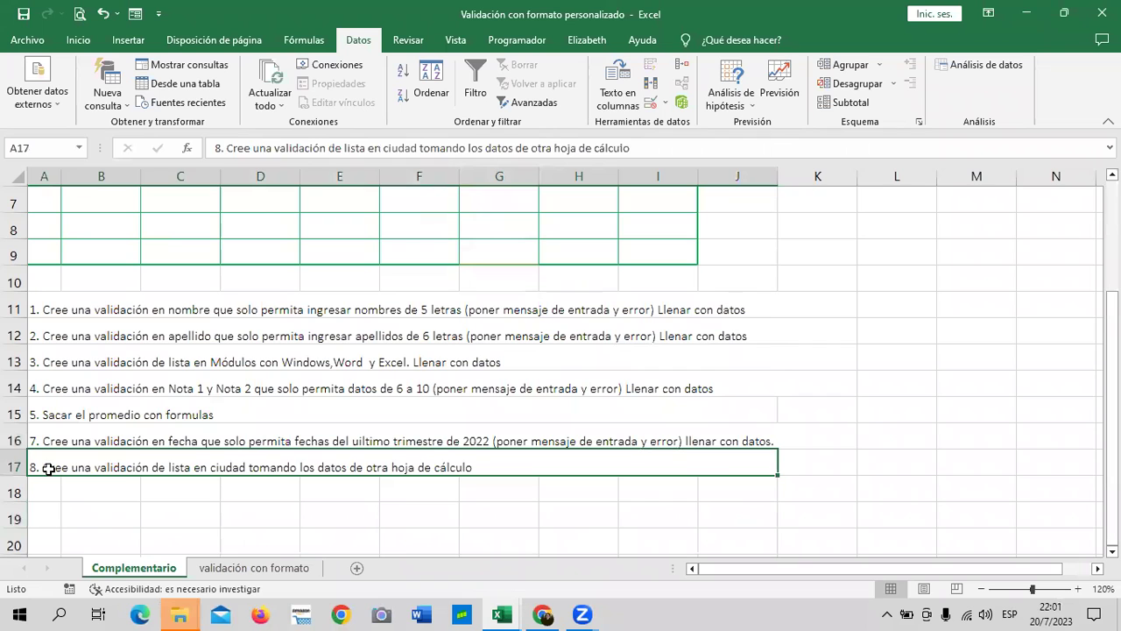
scroll(602, 469, up, 2)
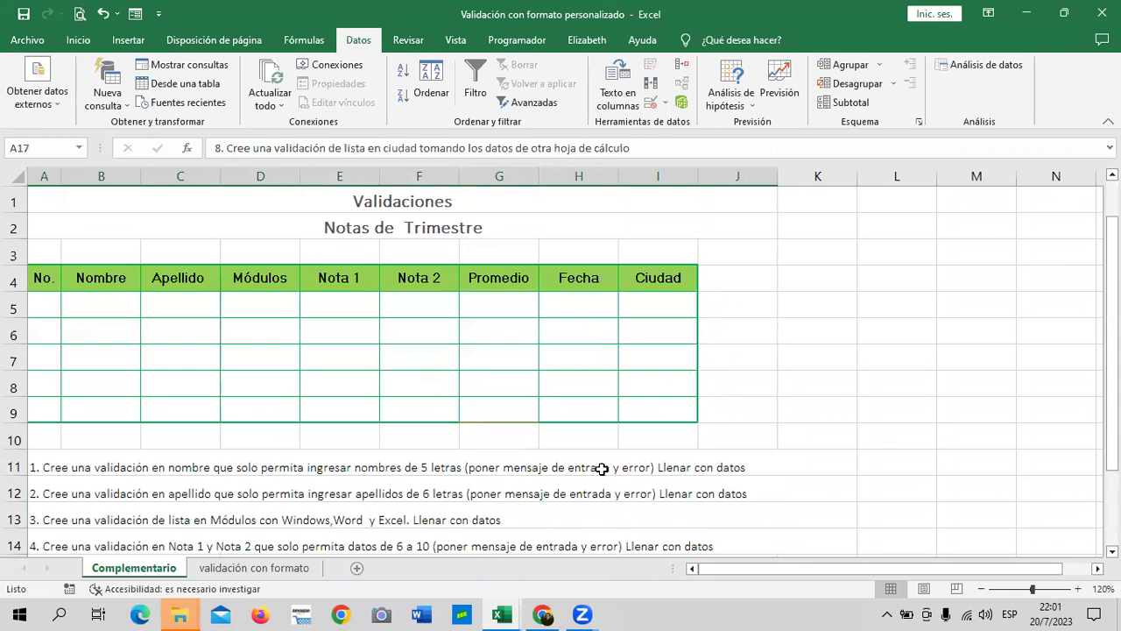
scroll(596, 464, down, 2)
scroll(568, 462, up, 2)
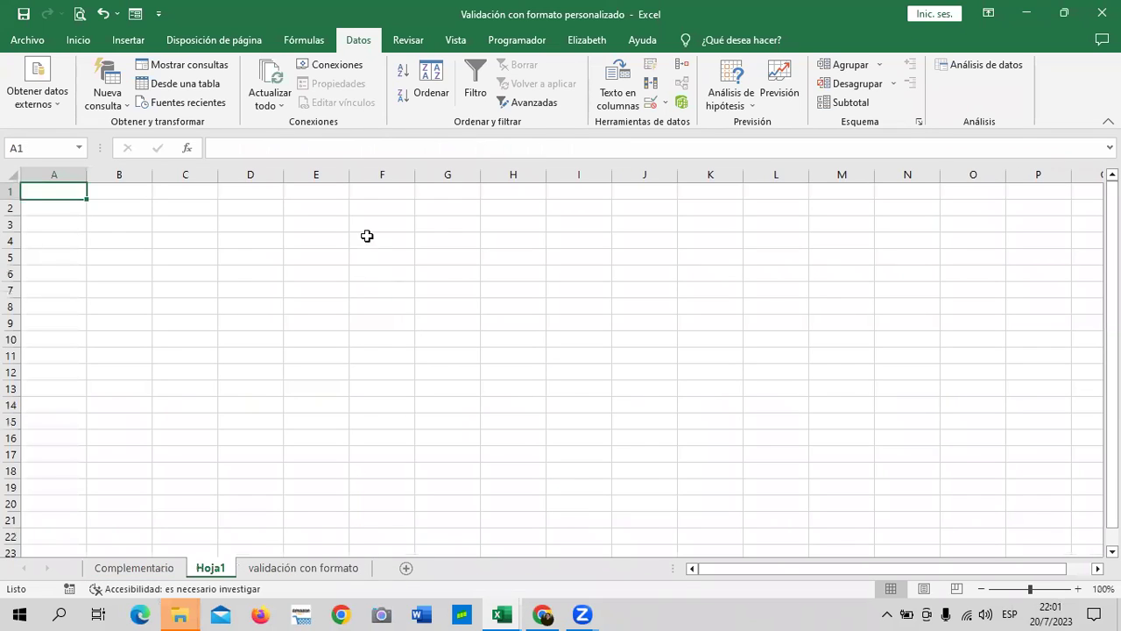
Widen column F on Hoja1 and select F4:F13
drag(415, 178, 476, 176)
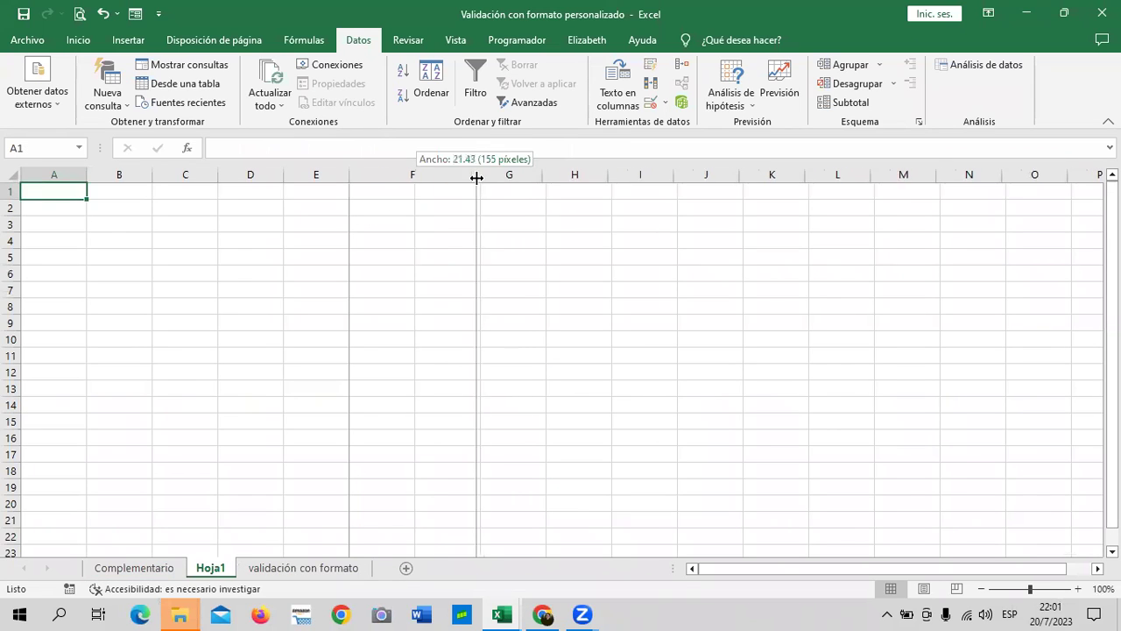
click(414, 263)
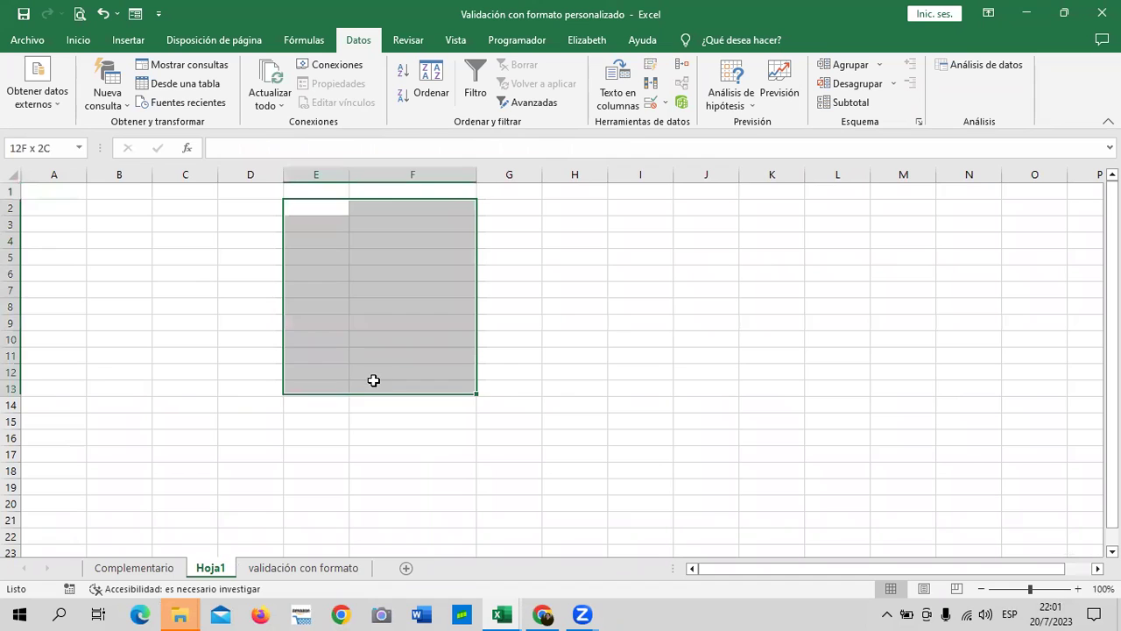
drag(413, 240, 412, 388)
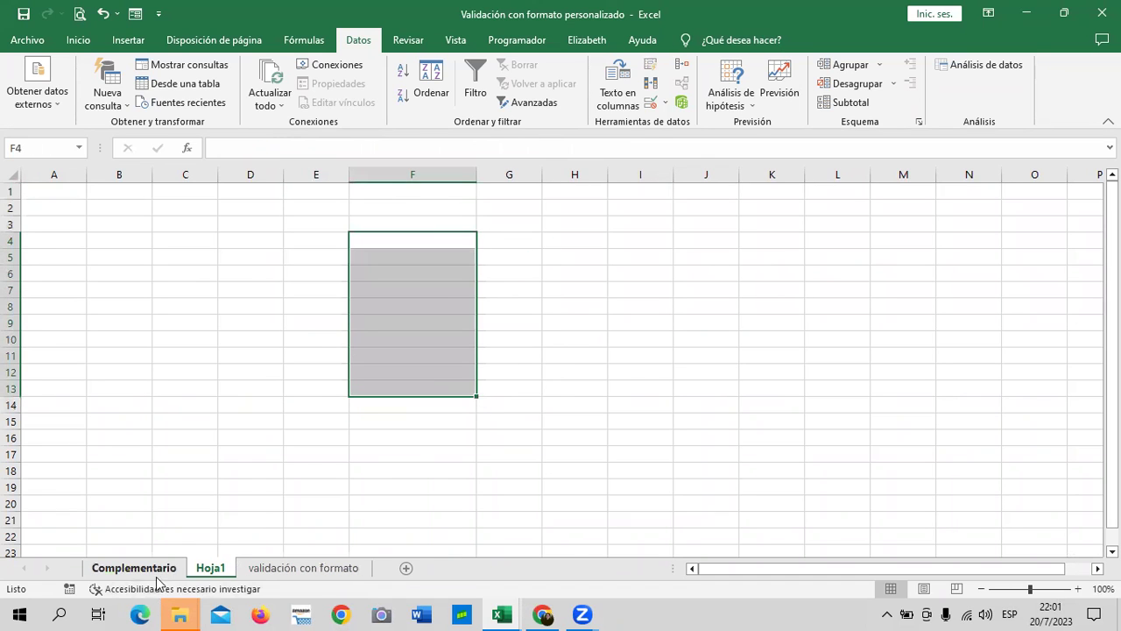
Return to the Complementario sheet and select the Ciudad cells I5 and J4
click(158, 568)
click(670, 299)
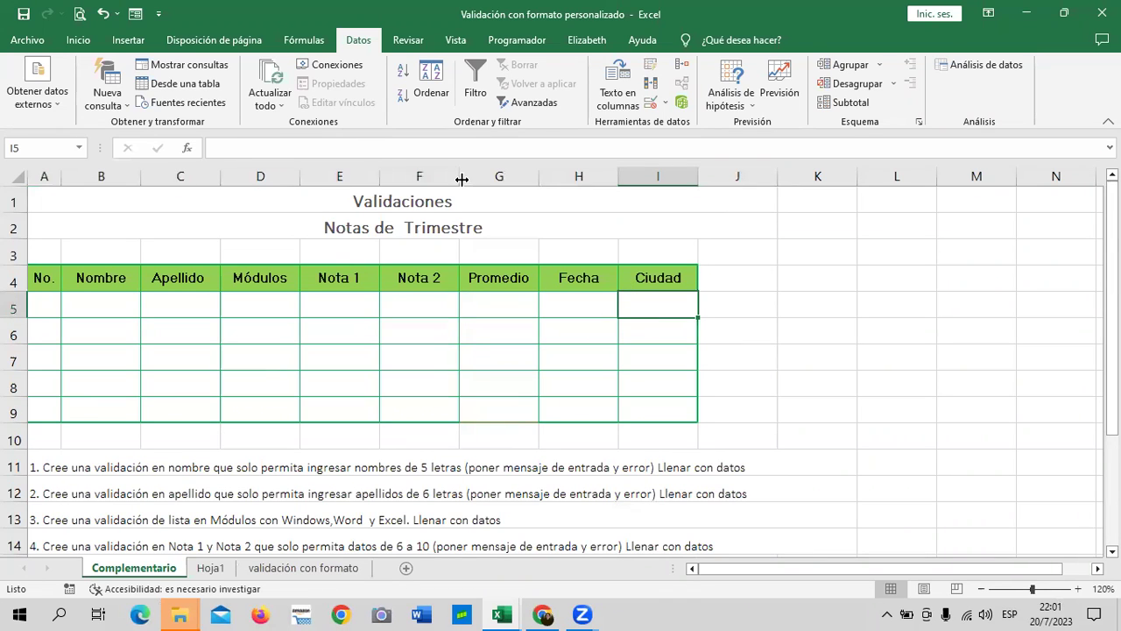
click(733, 273)
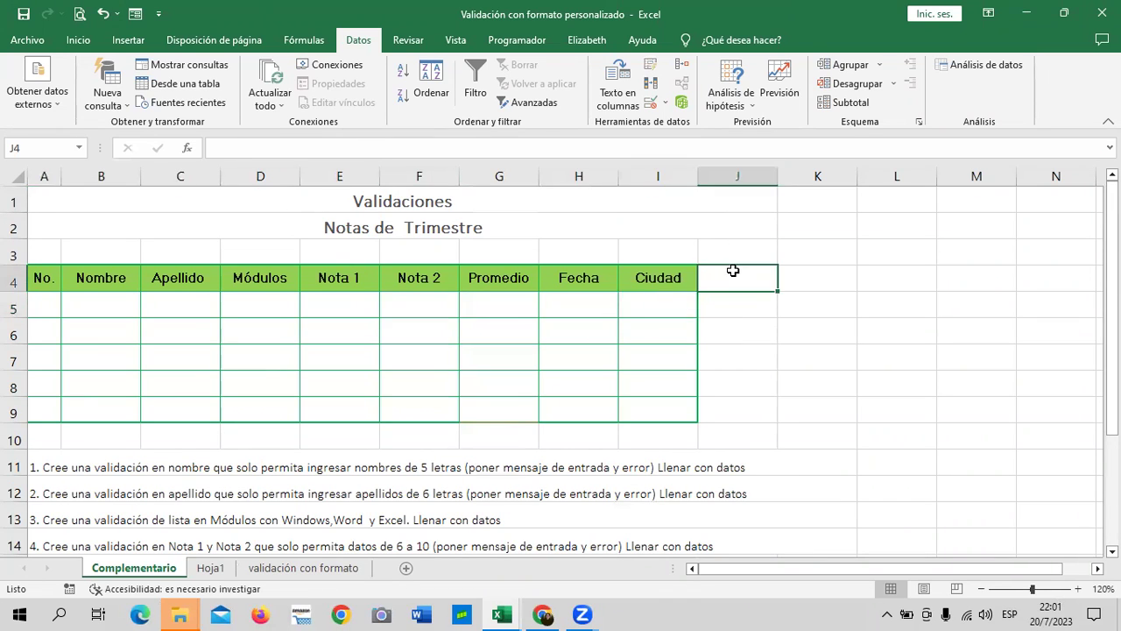